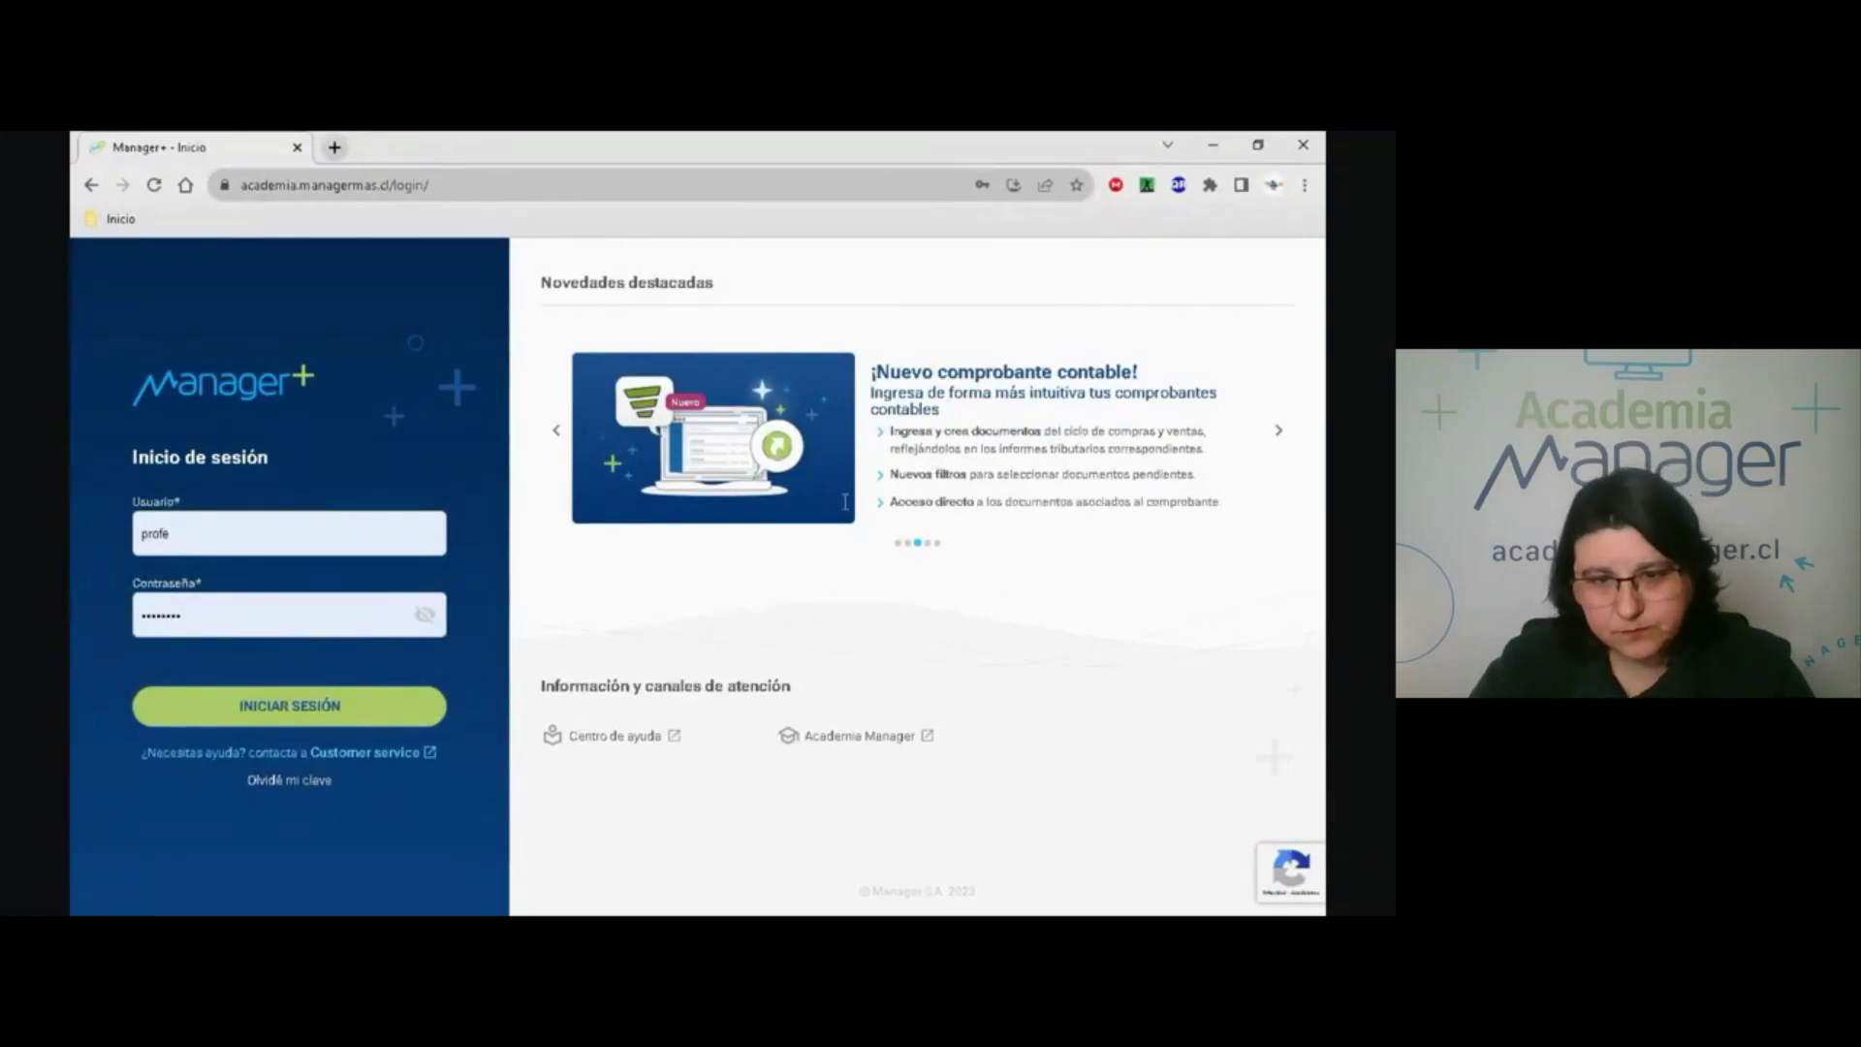
Sign in with the prefilled credentials and view the list of available companies without switching from Beta EIRL.
{"action": "left_click", "coordinate": [386, 696]}
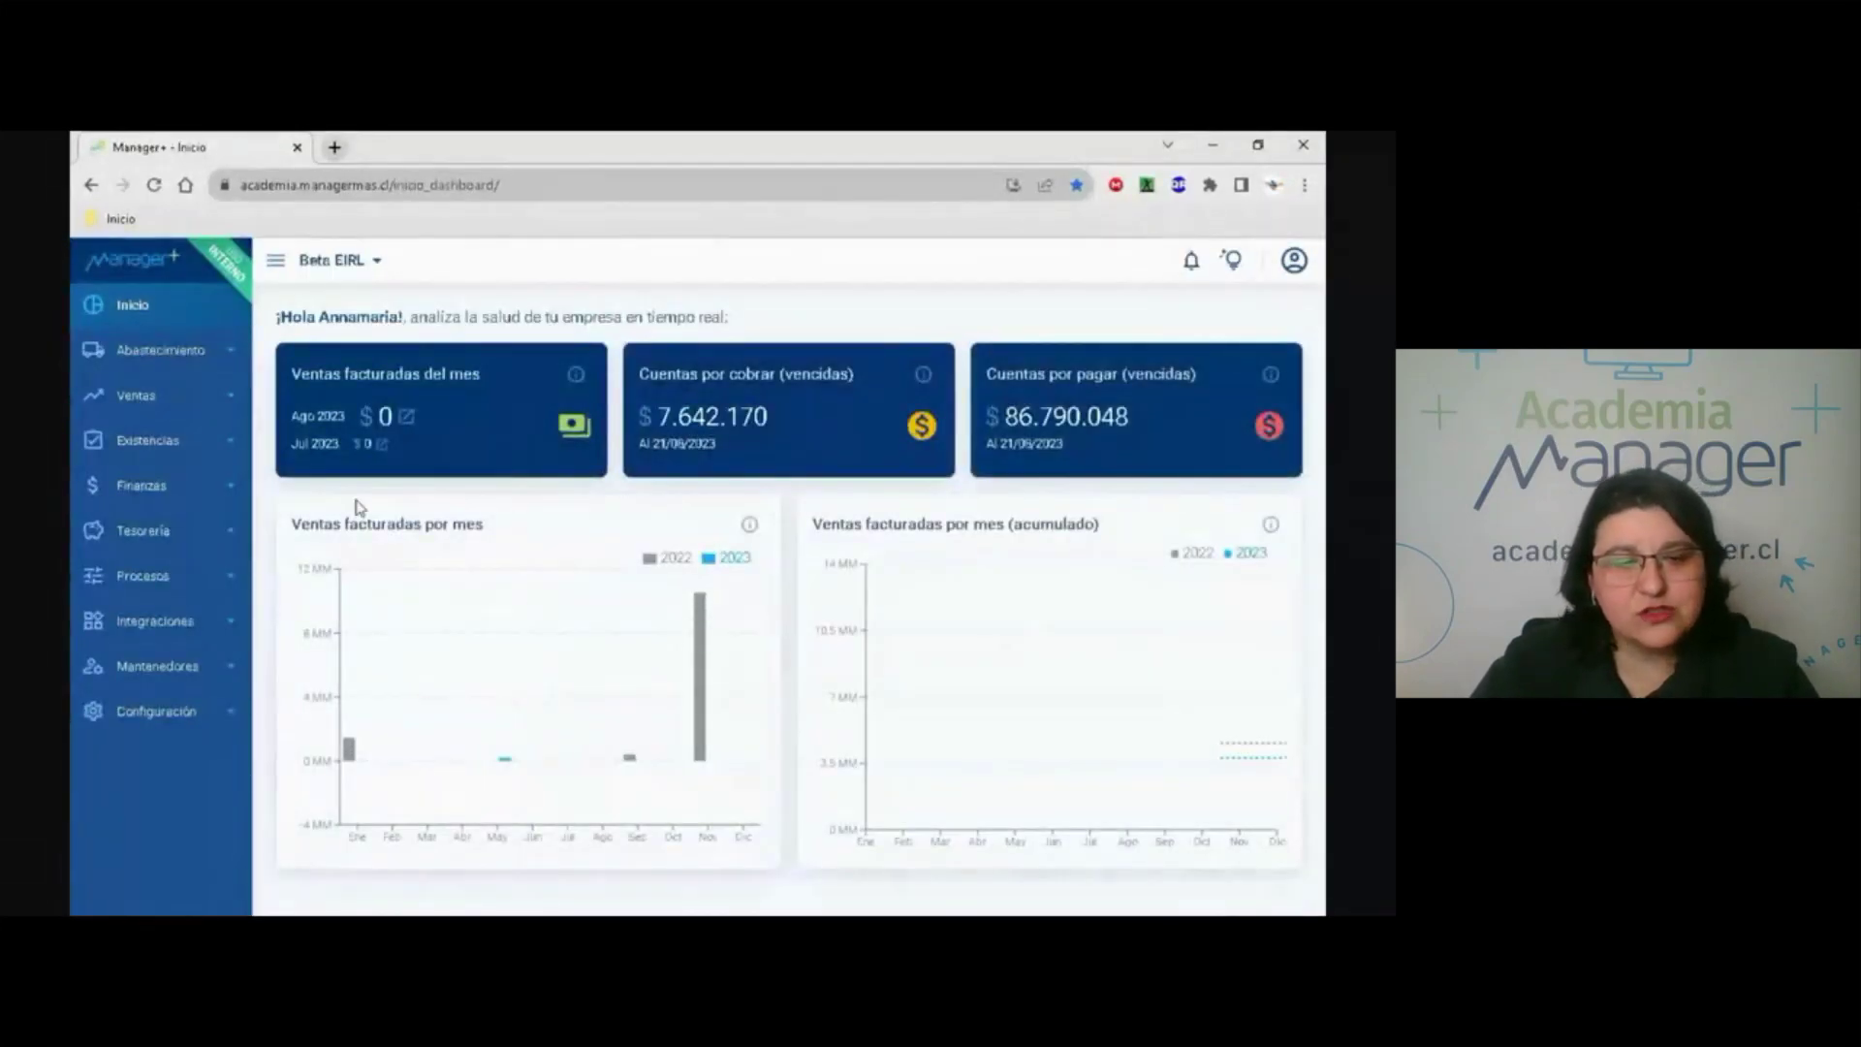
{"action": "left_click", "coordinate": [374, 264]}
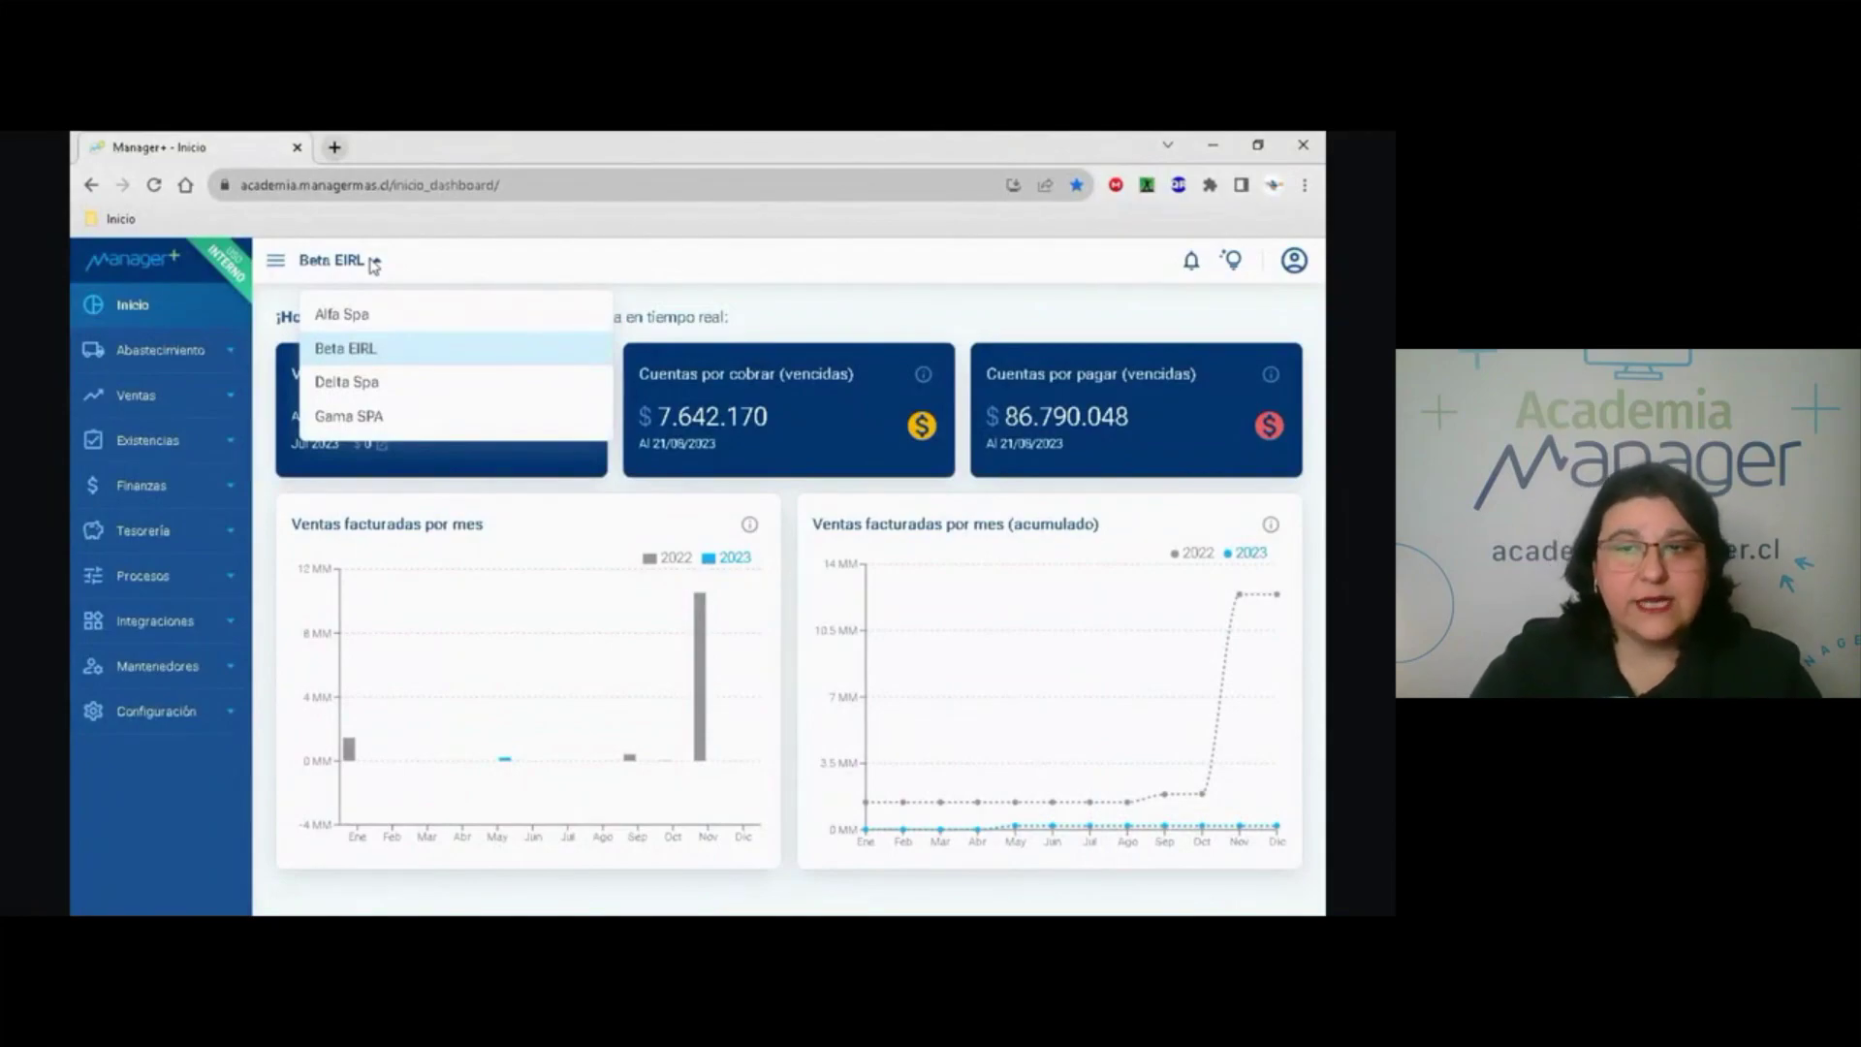
{"action": "left_click", "coordinate": [373, 264]}
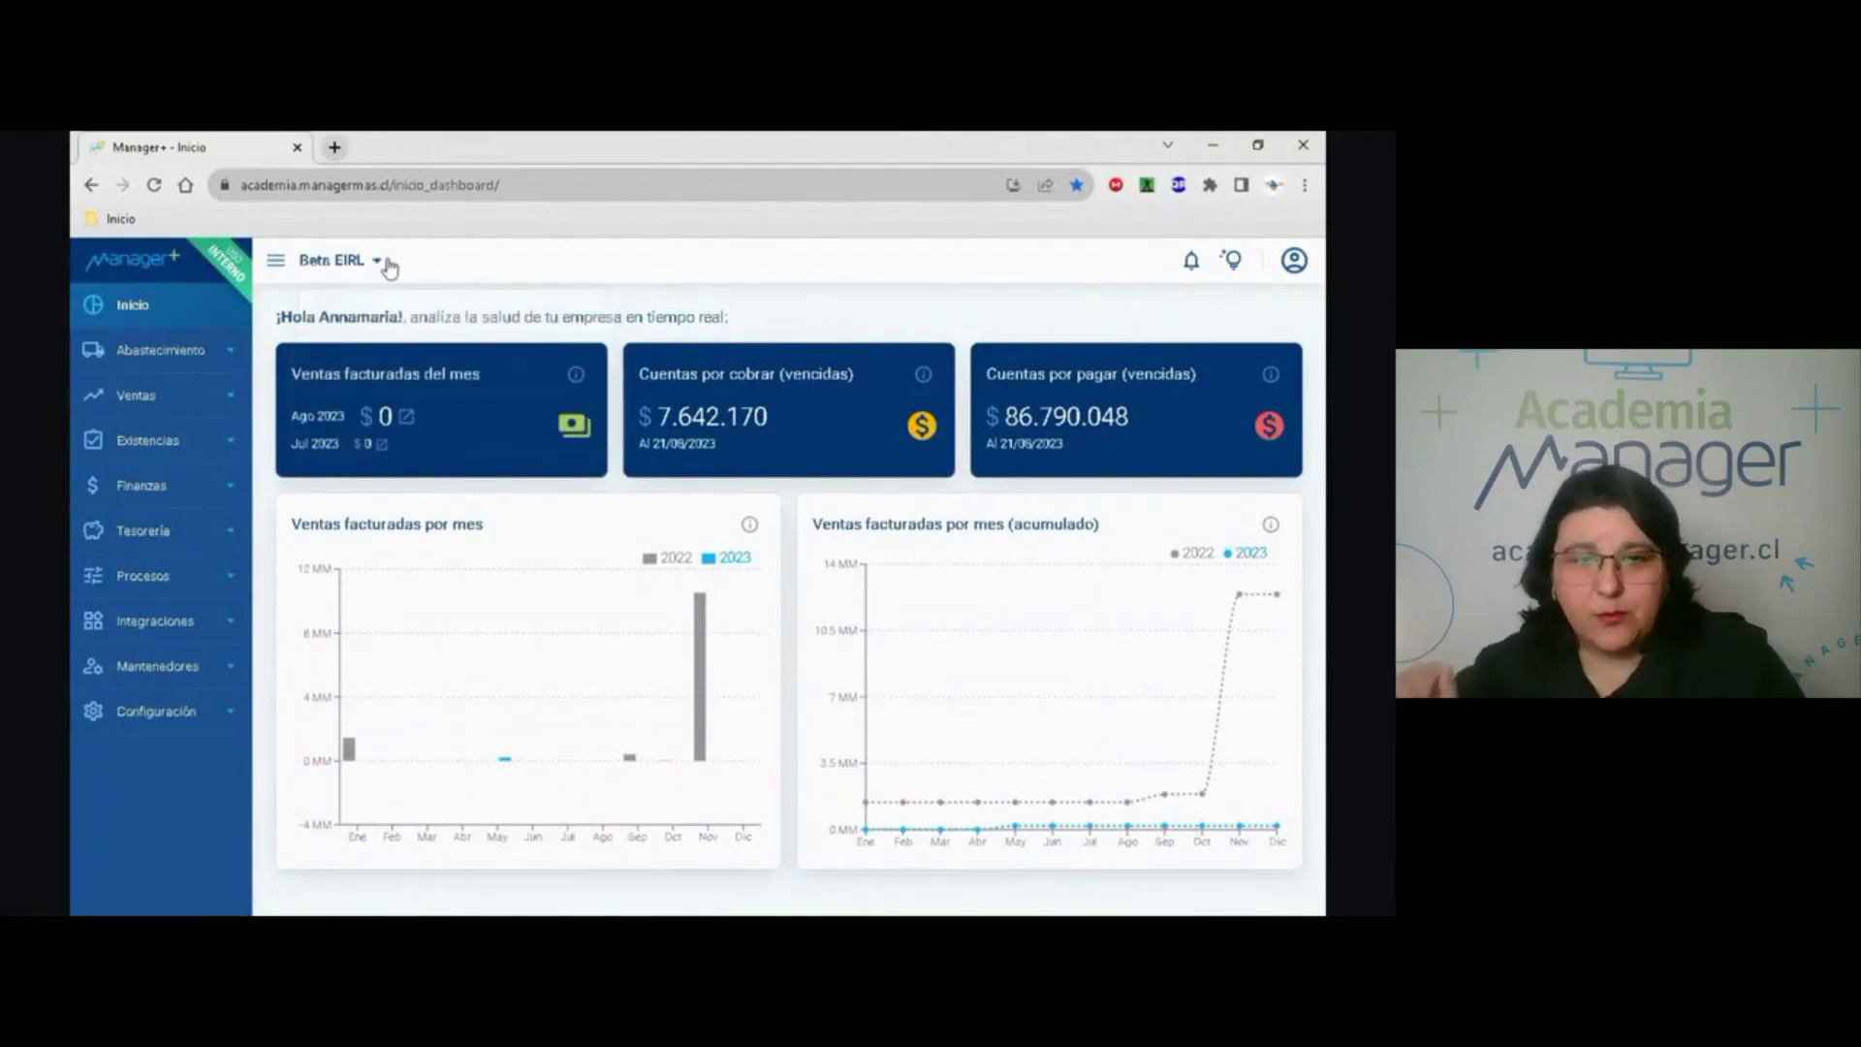
Review the notifications, the help and support options, and the account options.
{"action": "left_click", "coordinate": [1195, 266]}
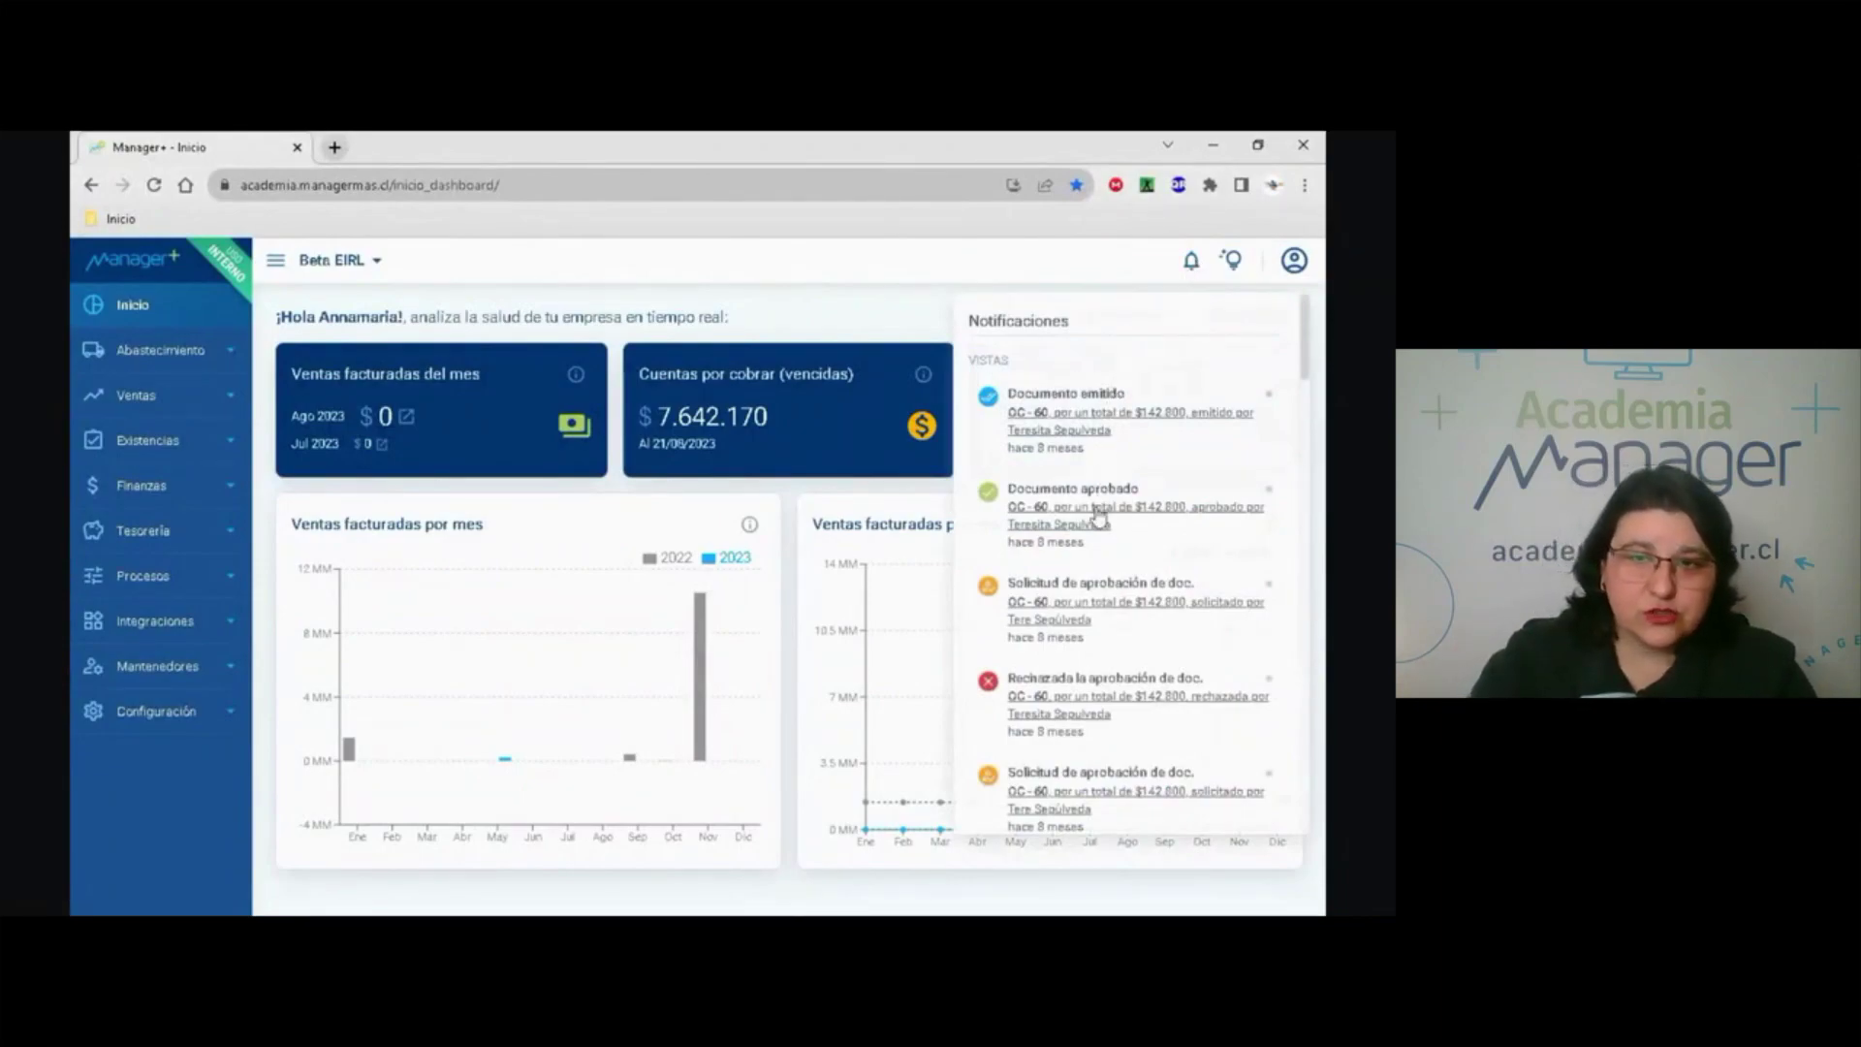
{"action": "left_click", "coordinate": [1195, 263]}
{"action": "left_click", "coordinate": [1234, 263]}
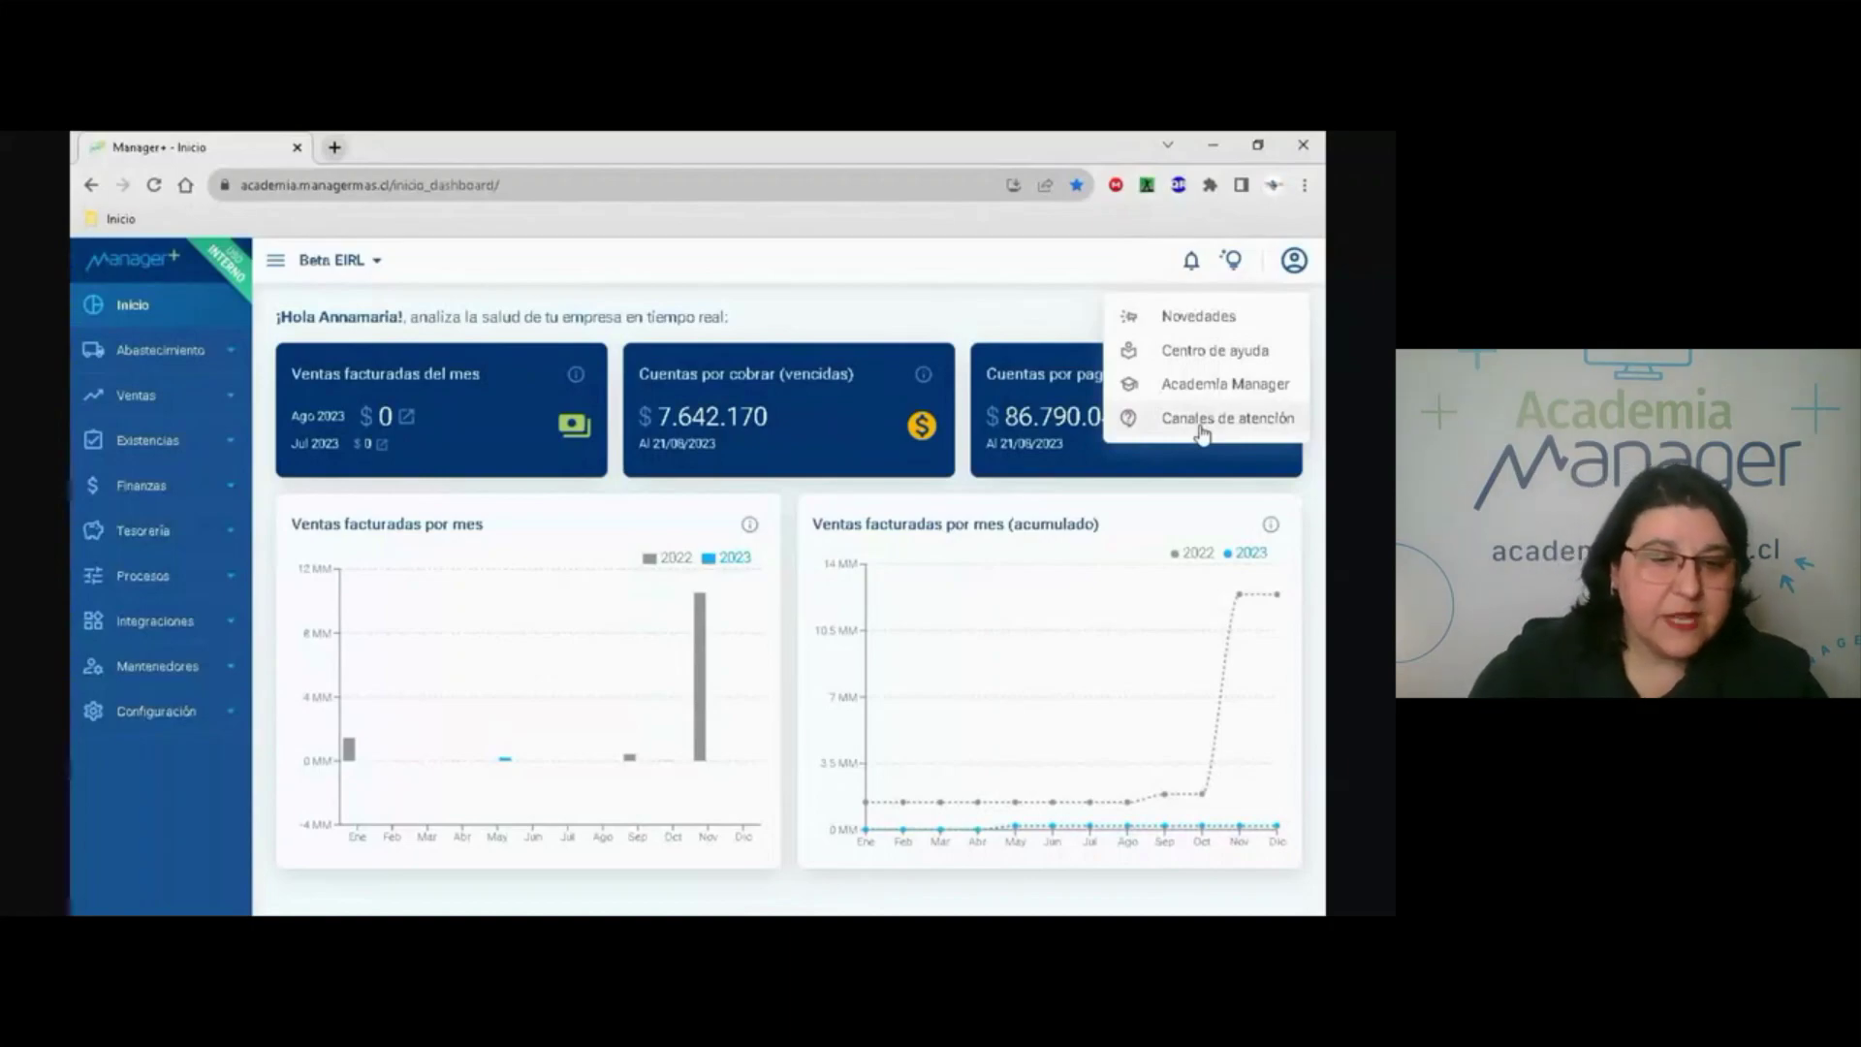
{"action": "left_click", "coordinate": [1295, 261]}
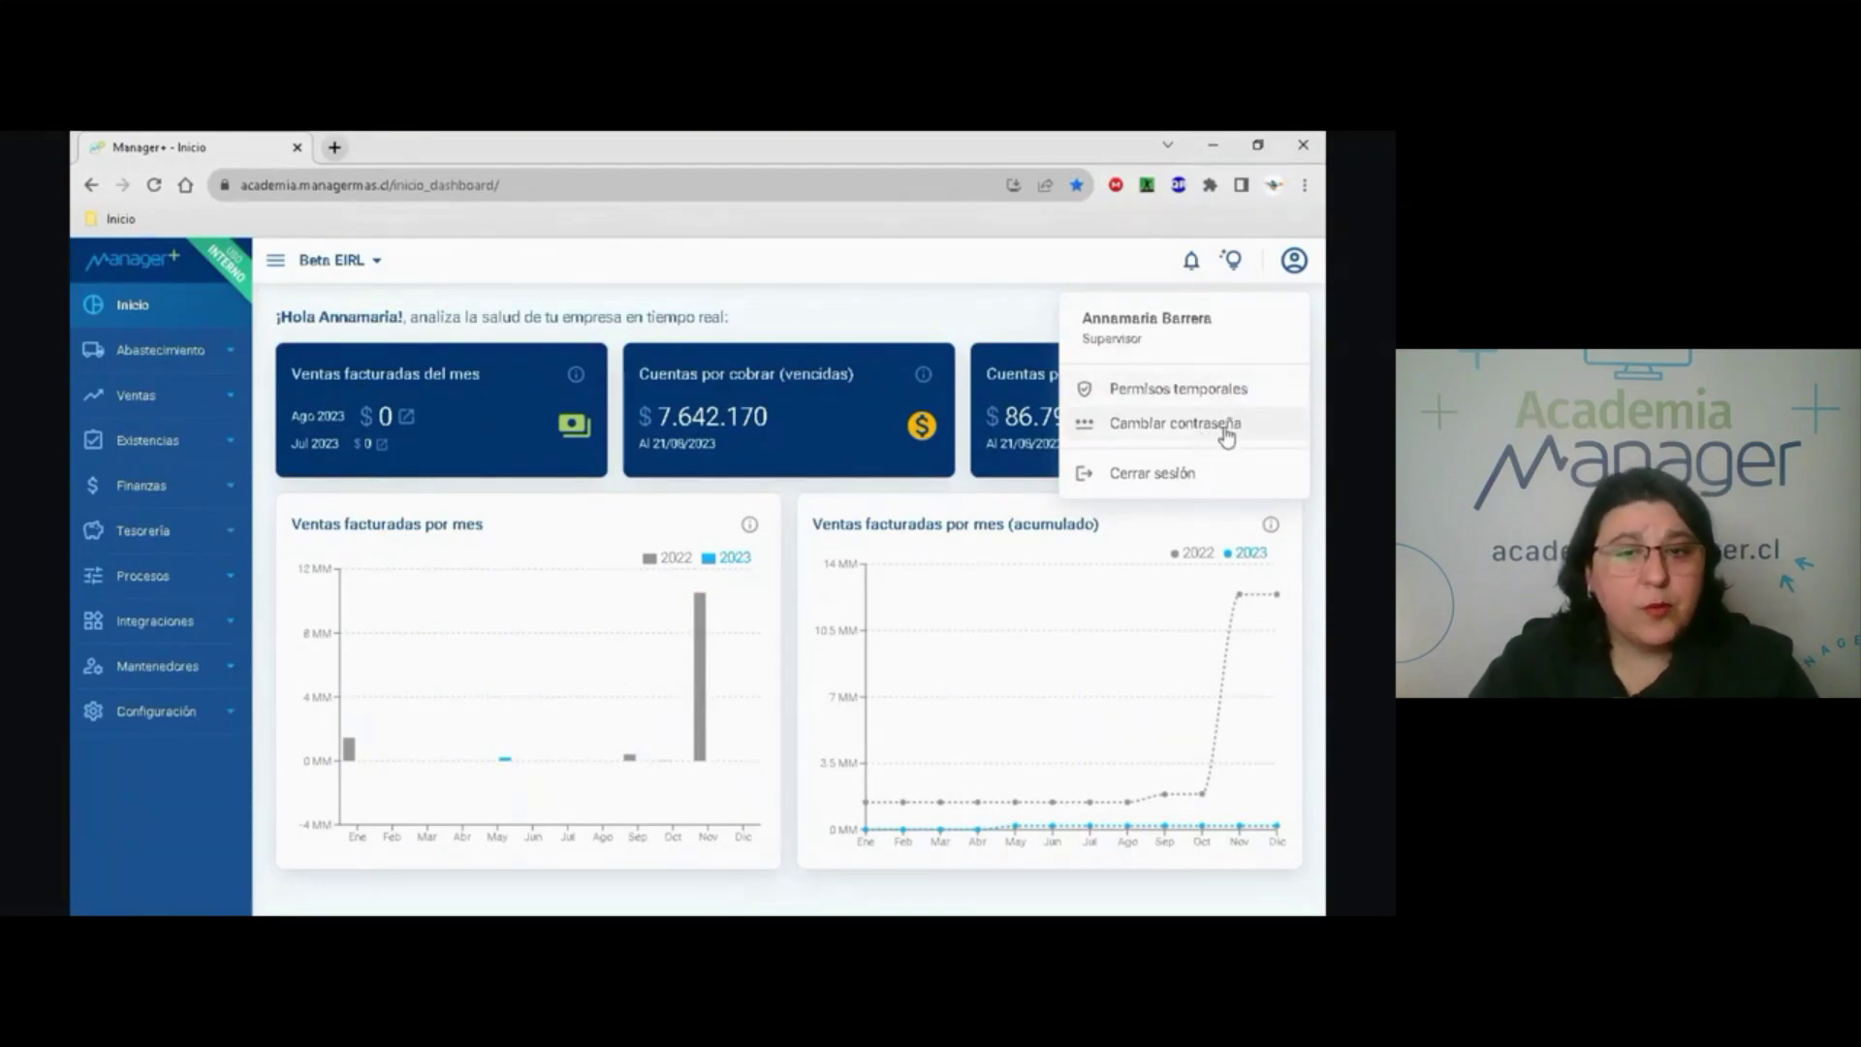
{"action": "left_click", "coordinate": [647, 289]}
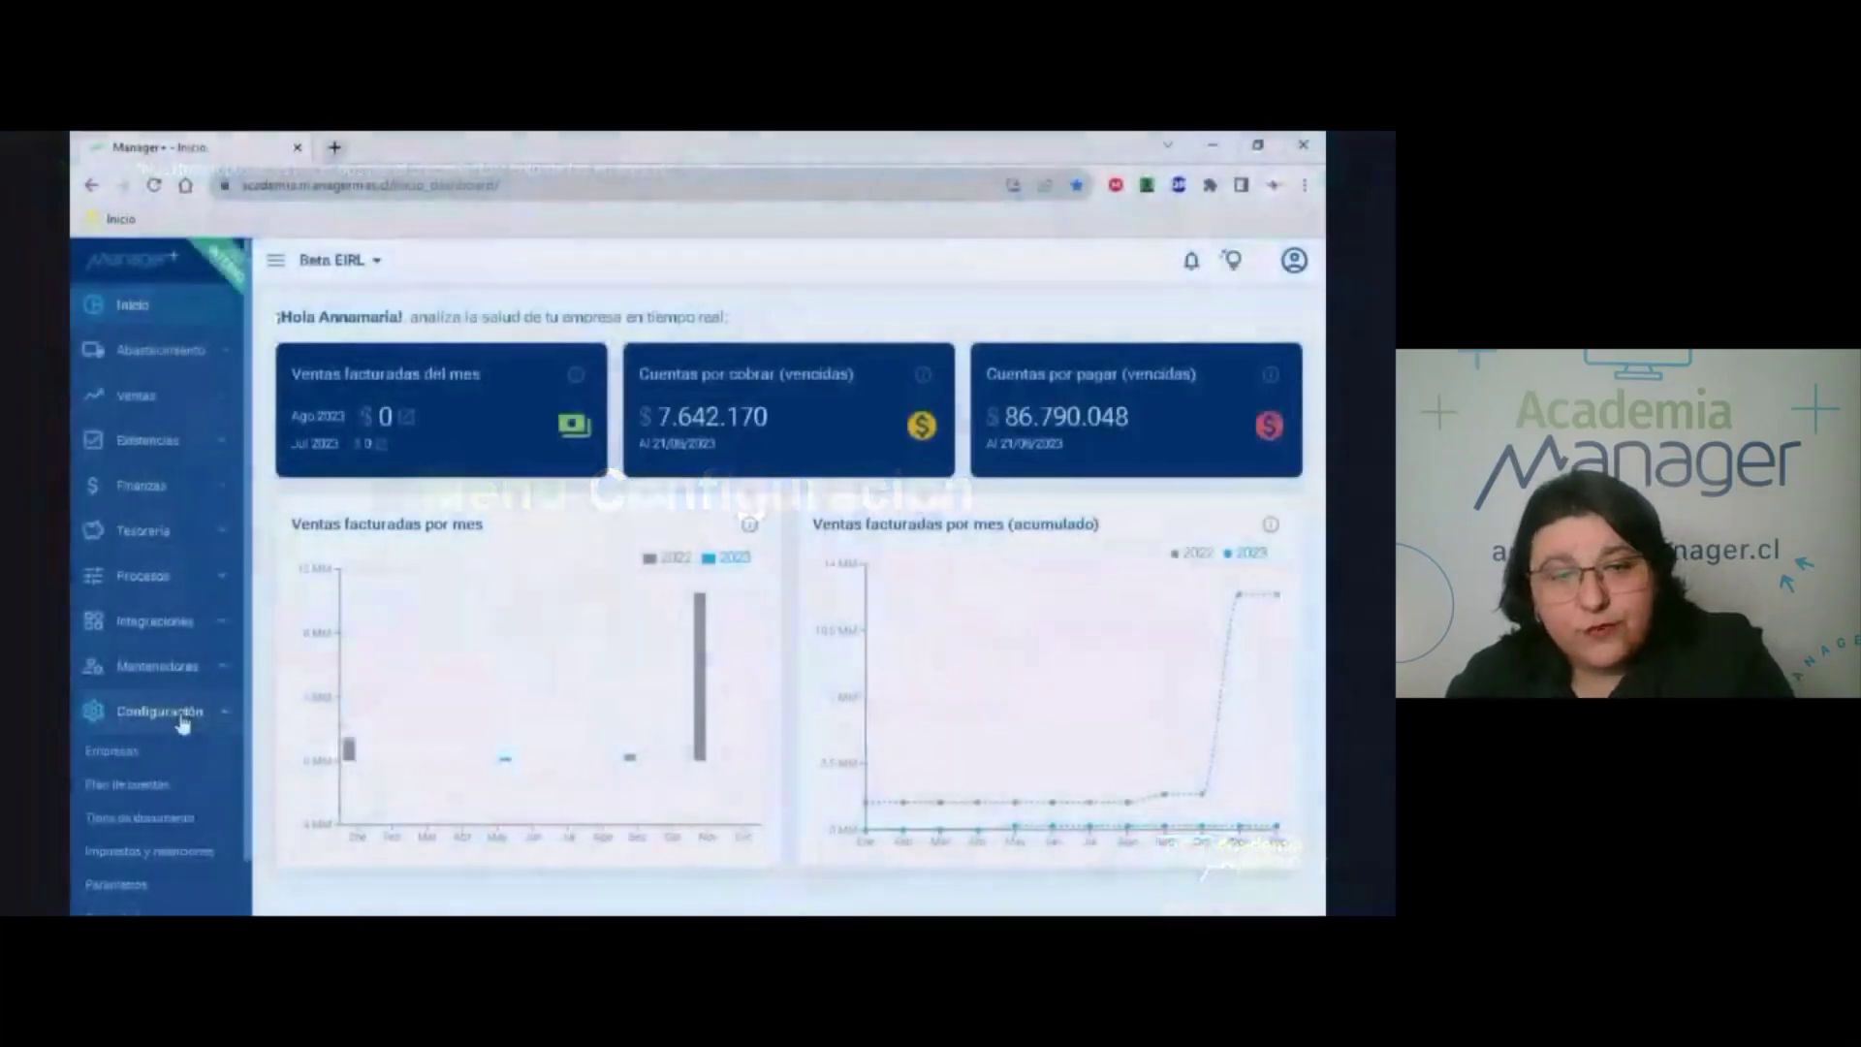
Open the Empresas configuration, view the cost centers, and return to the company list.
{"action": "scroll", "coordinate": [181, 722], "scroll_direction": "down", "scroll_amount": 1}
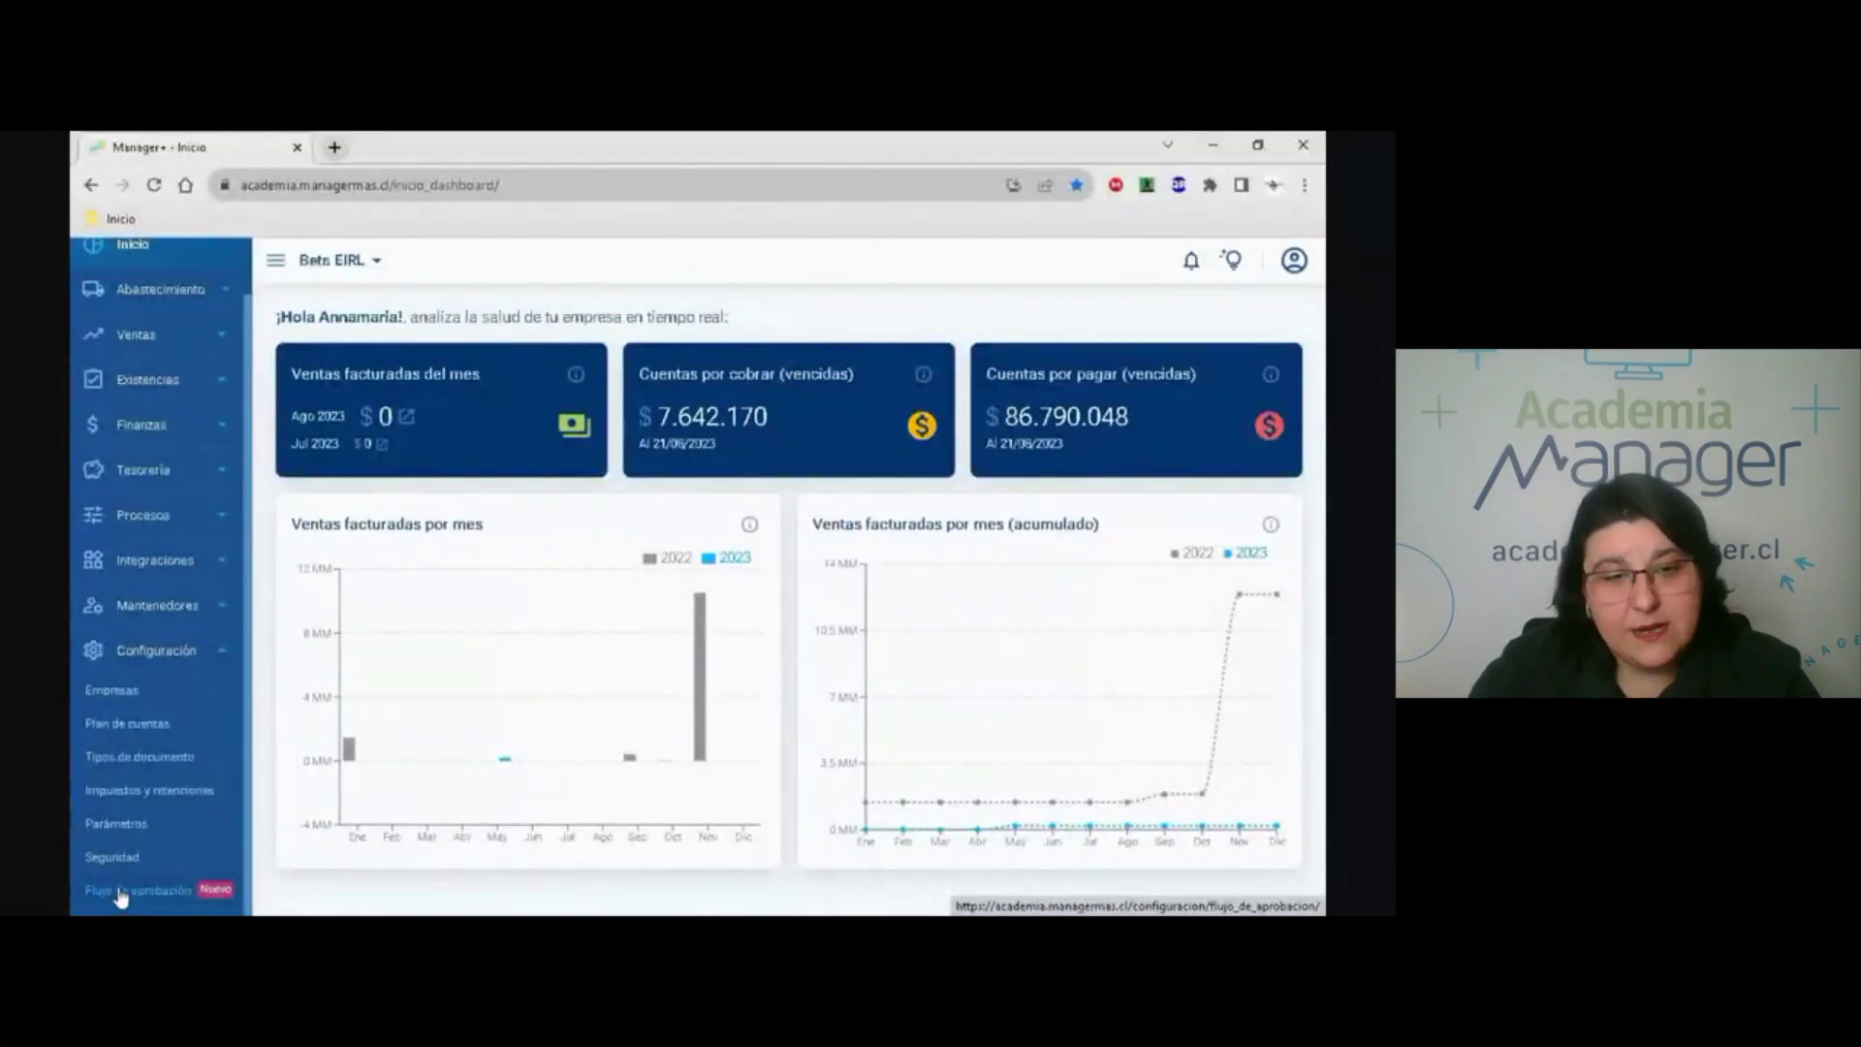
{"action": "left_click", "coordinate": [118, 692]}
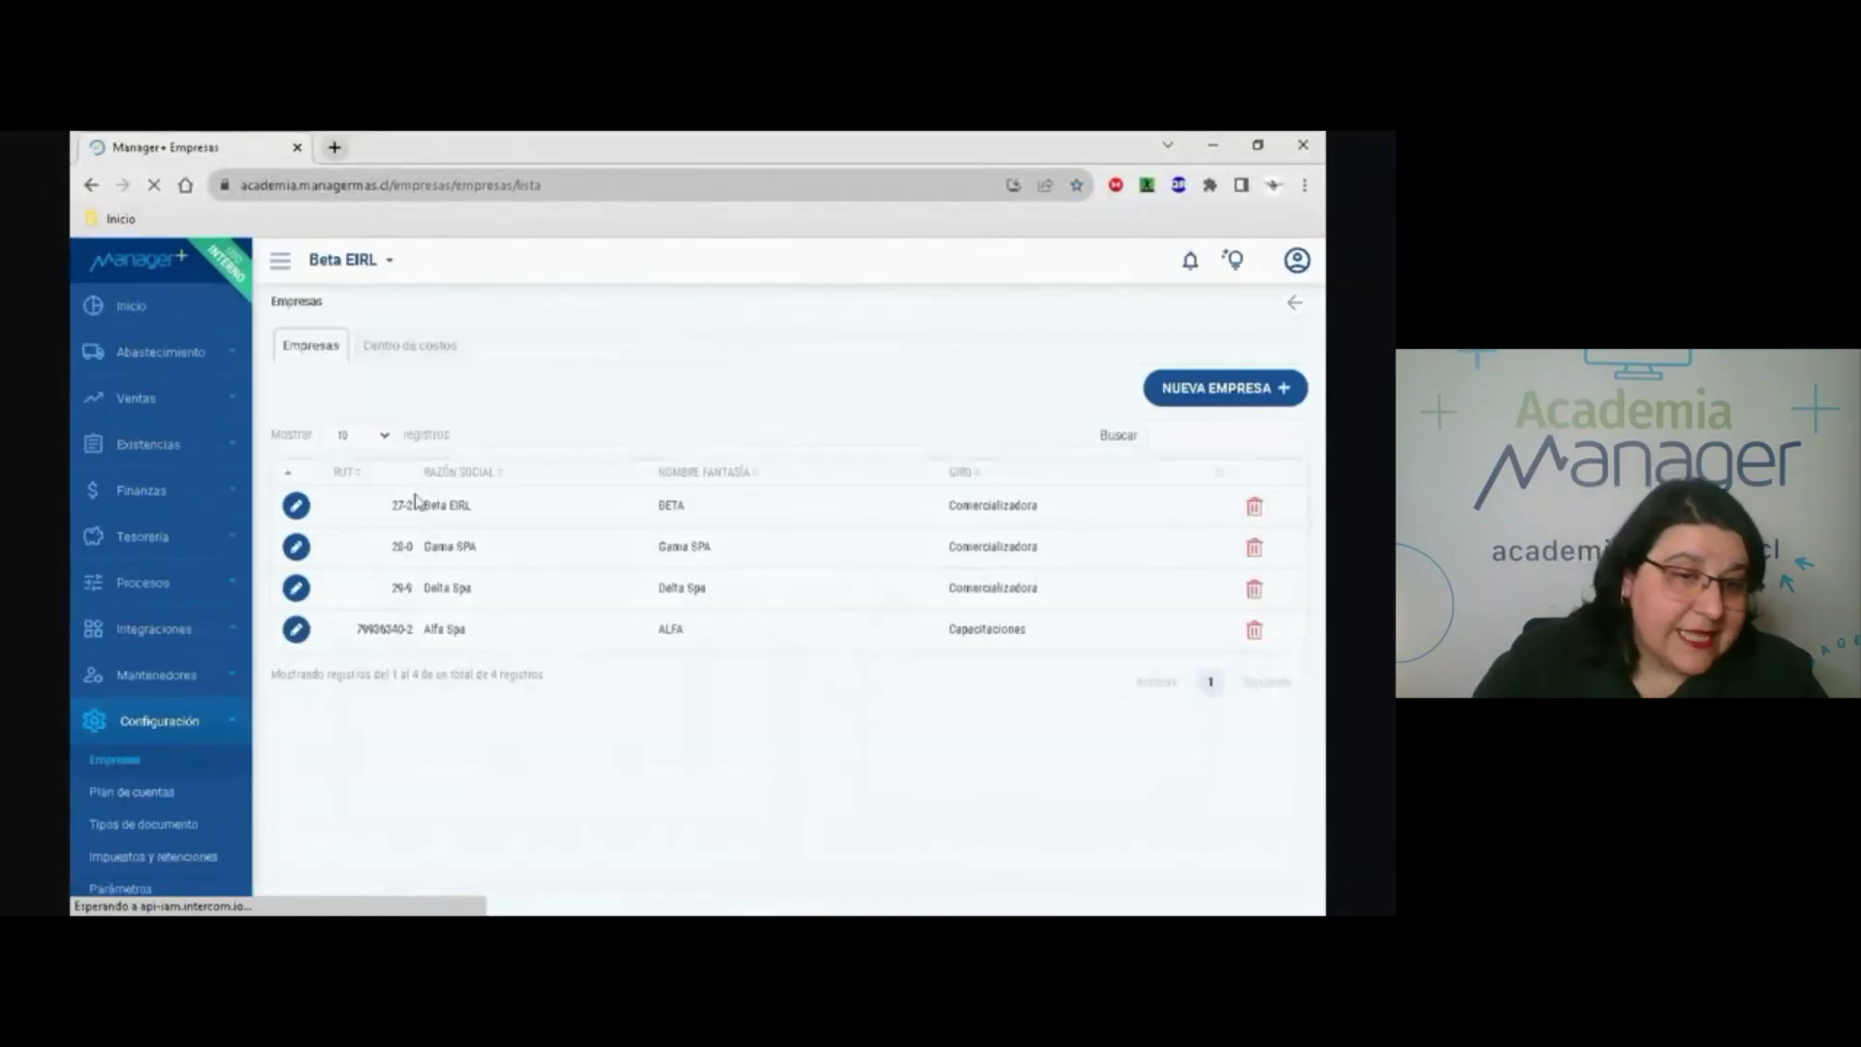
{"action": "left_click", "coordinate": [416, 353]}
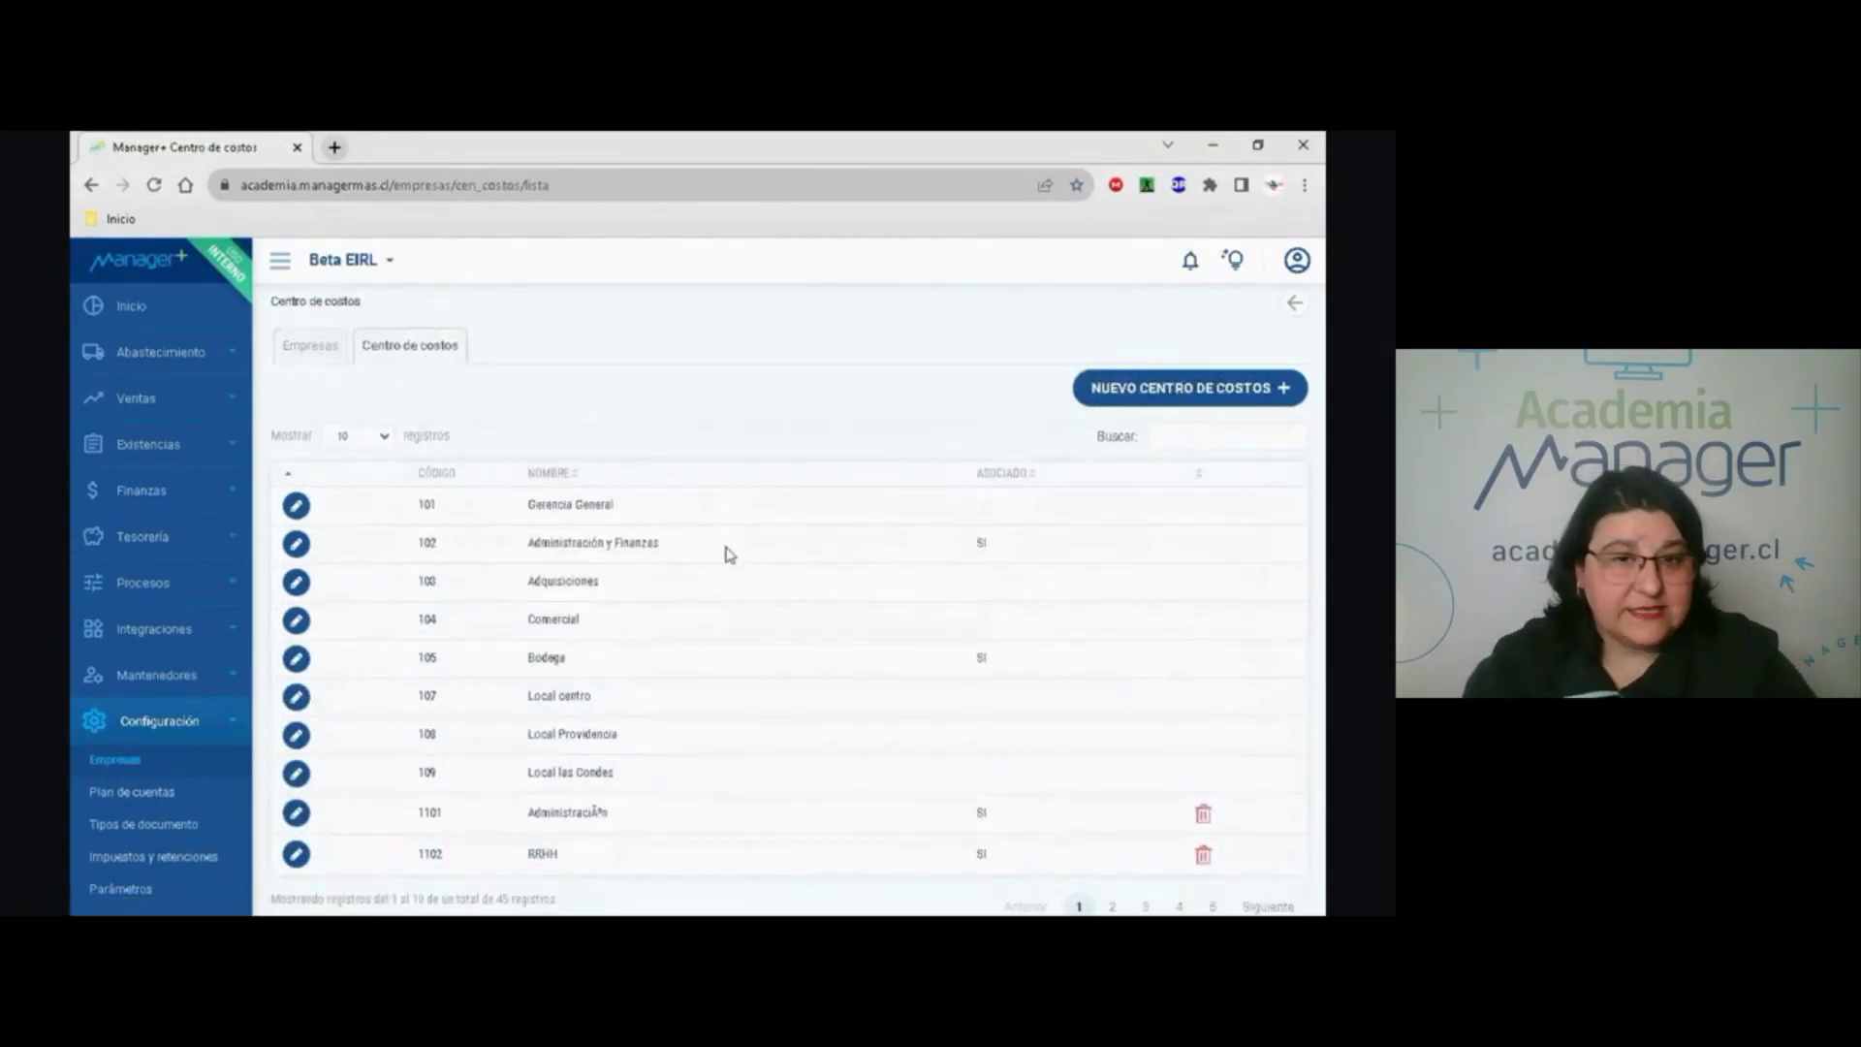
{"action": "left_click", "coordinate": [320, 356]}
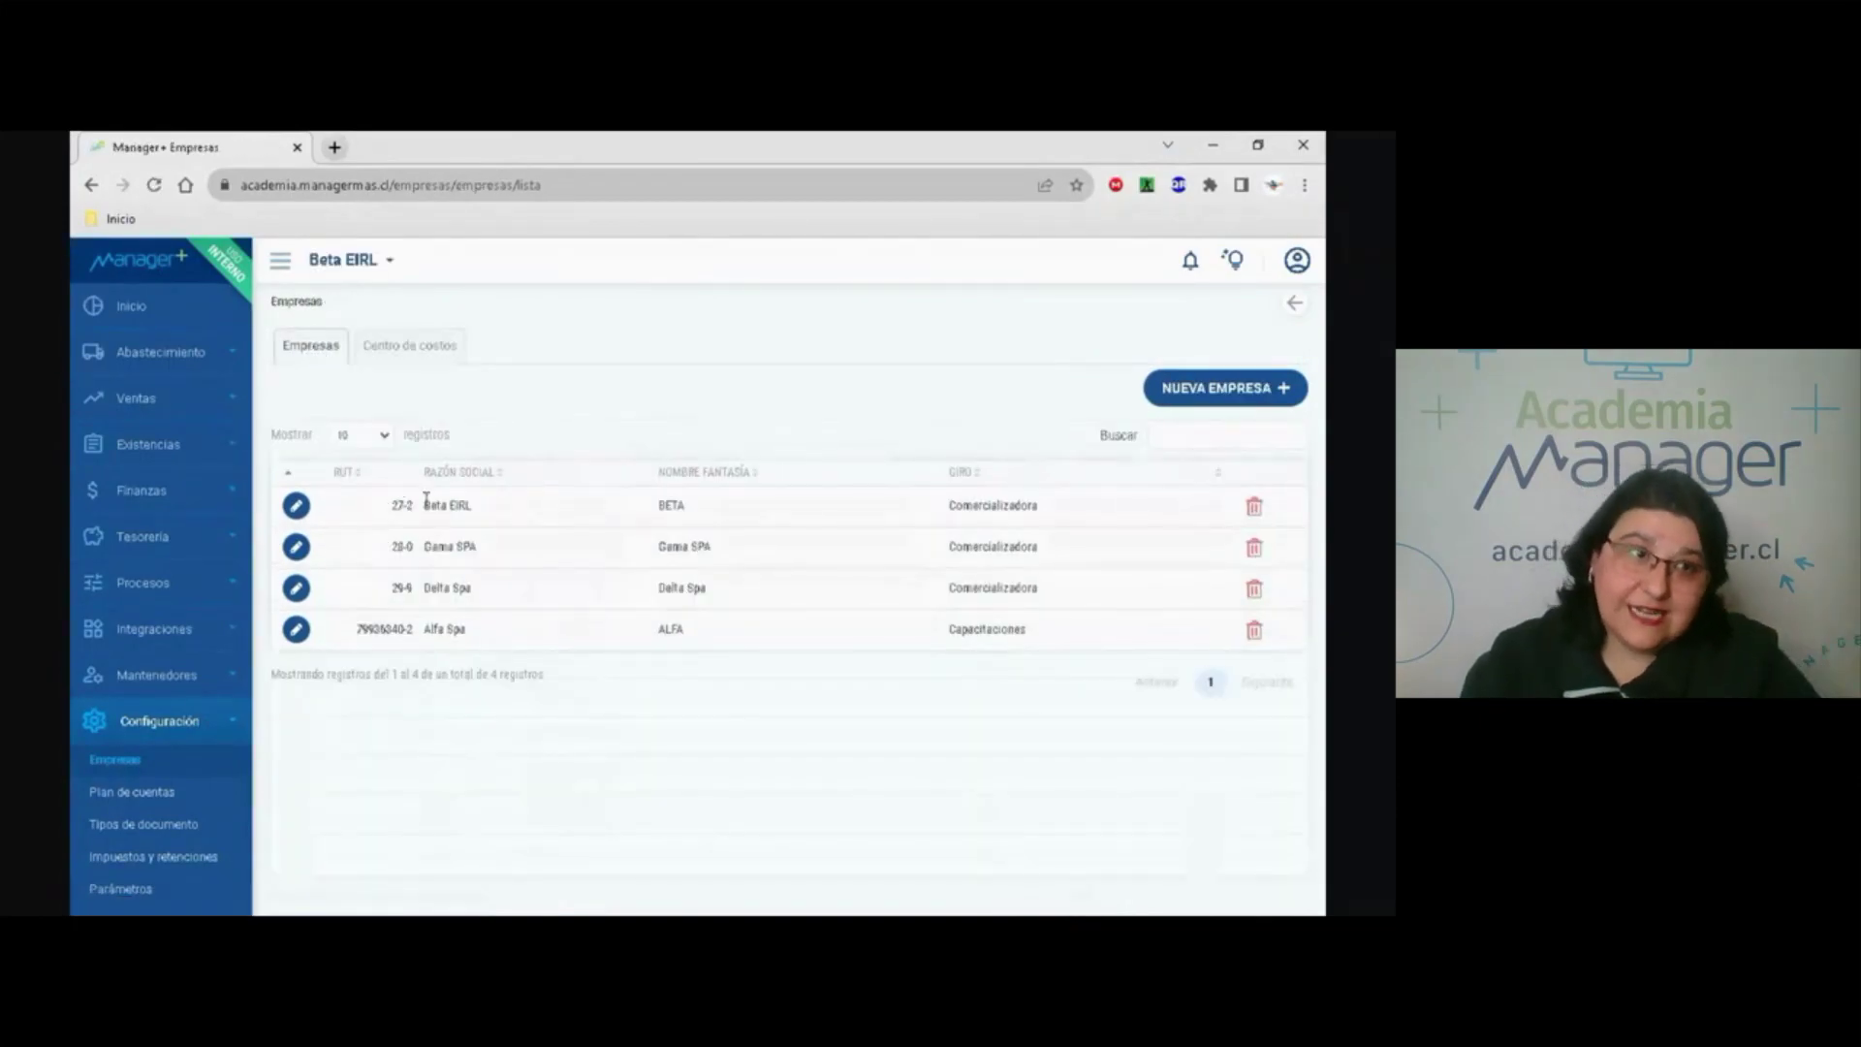
Open the Beta EIRL company record and review all of its general data.
{"action": "left_click", "coordinate": [297, 511]}
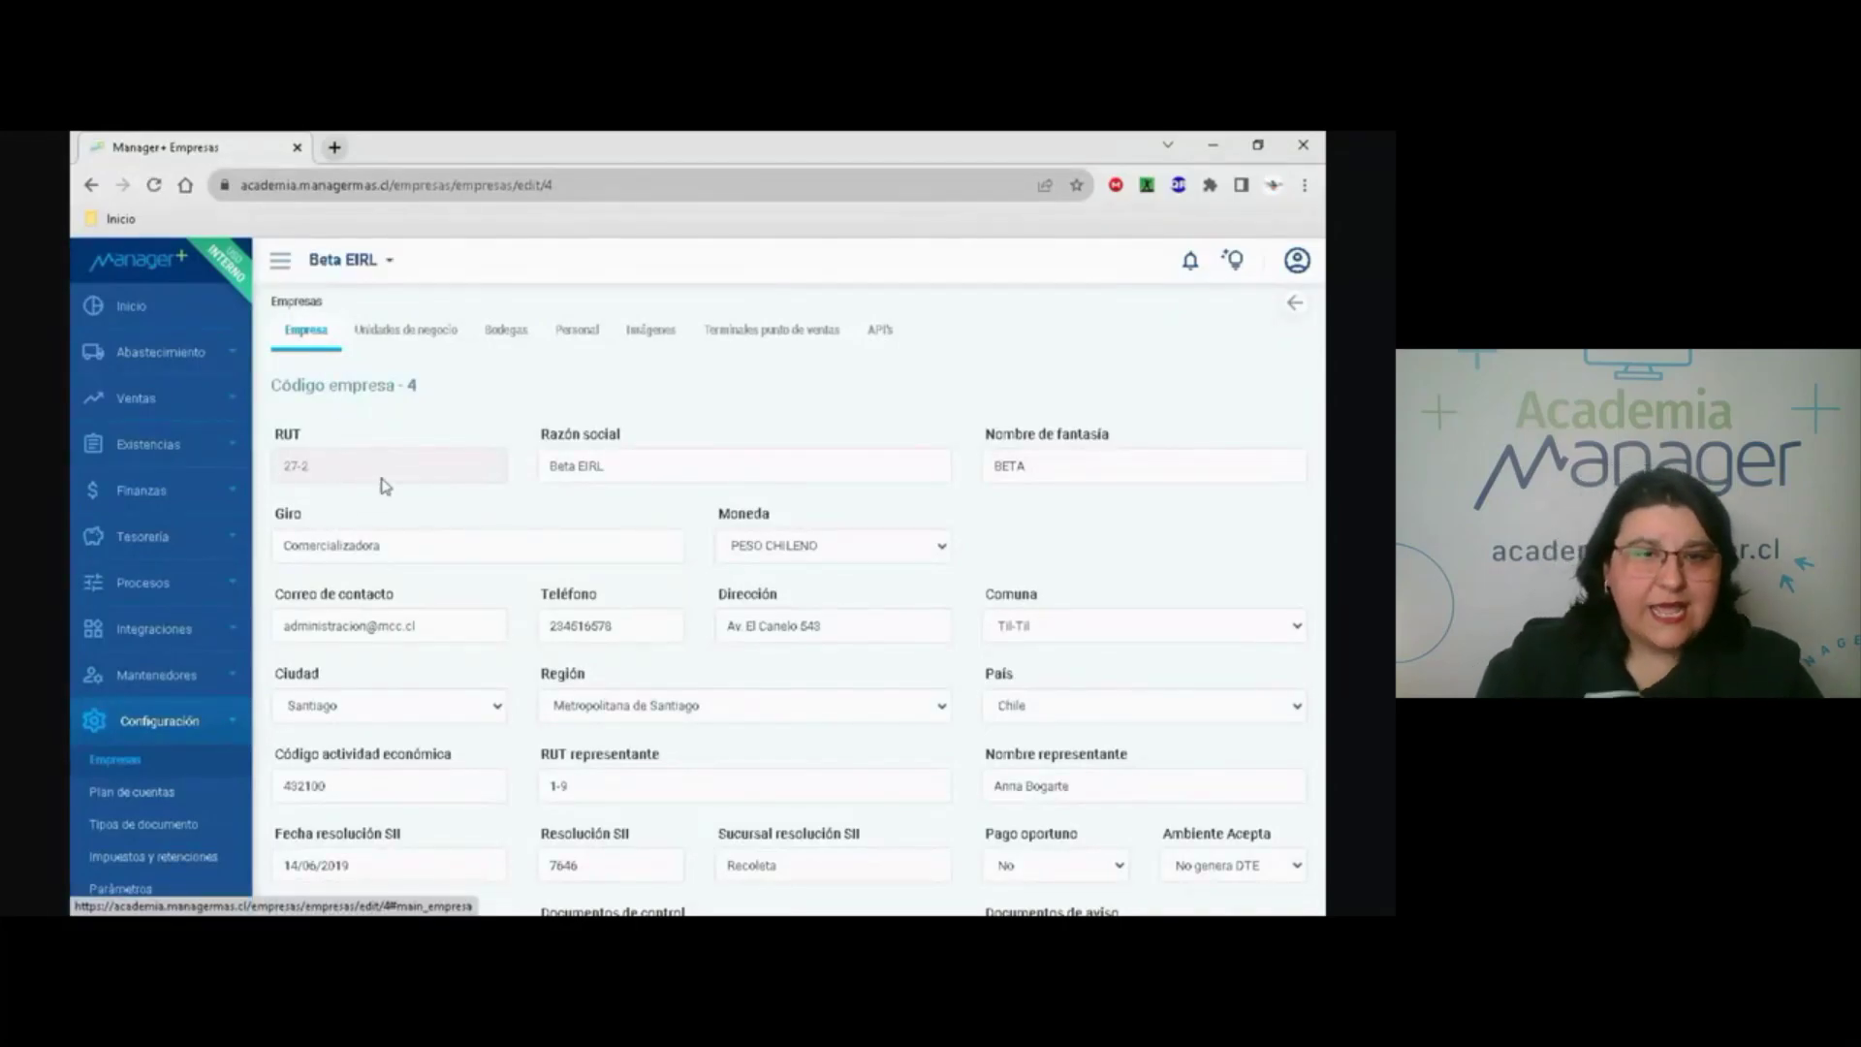
{"action": "scroll", "coordinate": [394, 478], "scroll_direction": "down", "scroll_amount": 1}
{"action": "scroll", "coordinate": [393, 478], "scroll_direction": "down", "scroll_amount": 1}
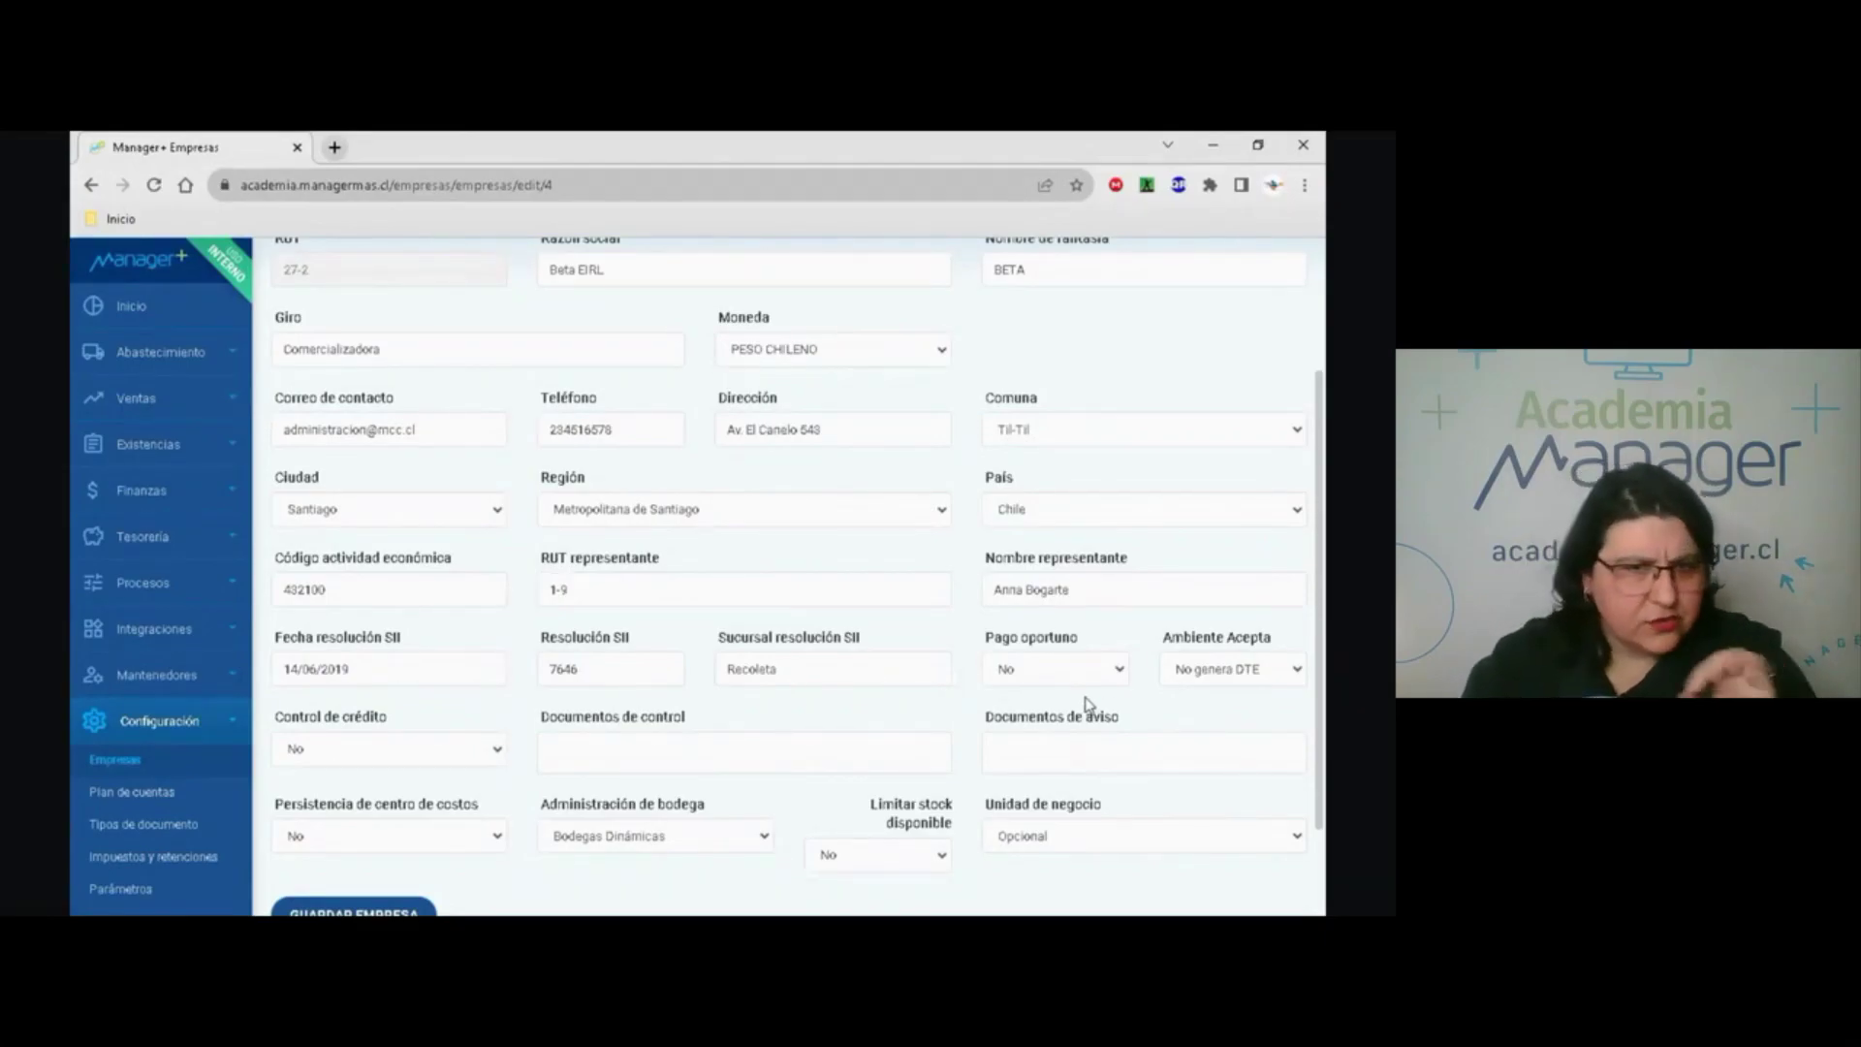
{"action": "scroll", "coordinate": [1088, 704], "scroll_direction": "up", "scroll_amount": 3}
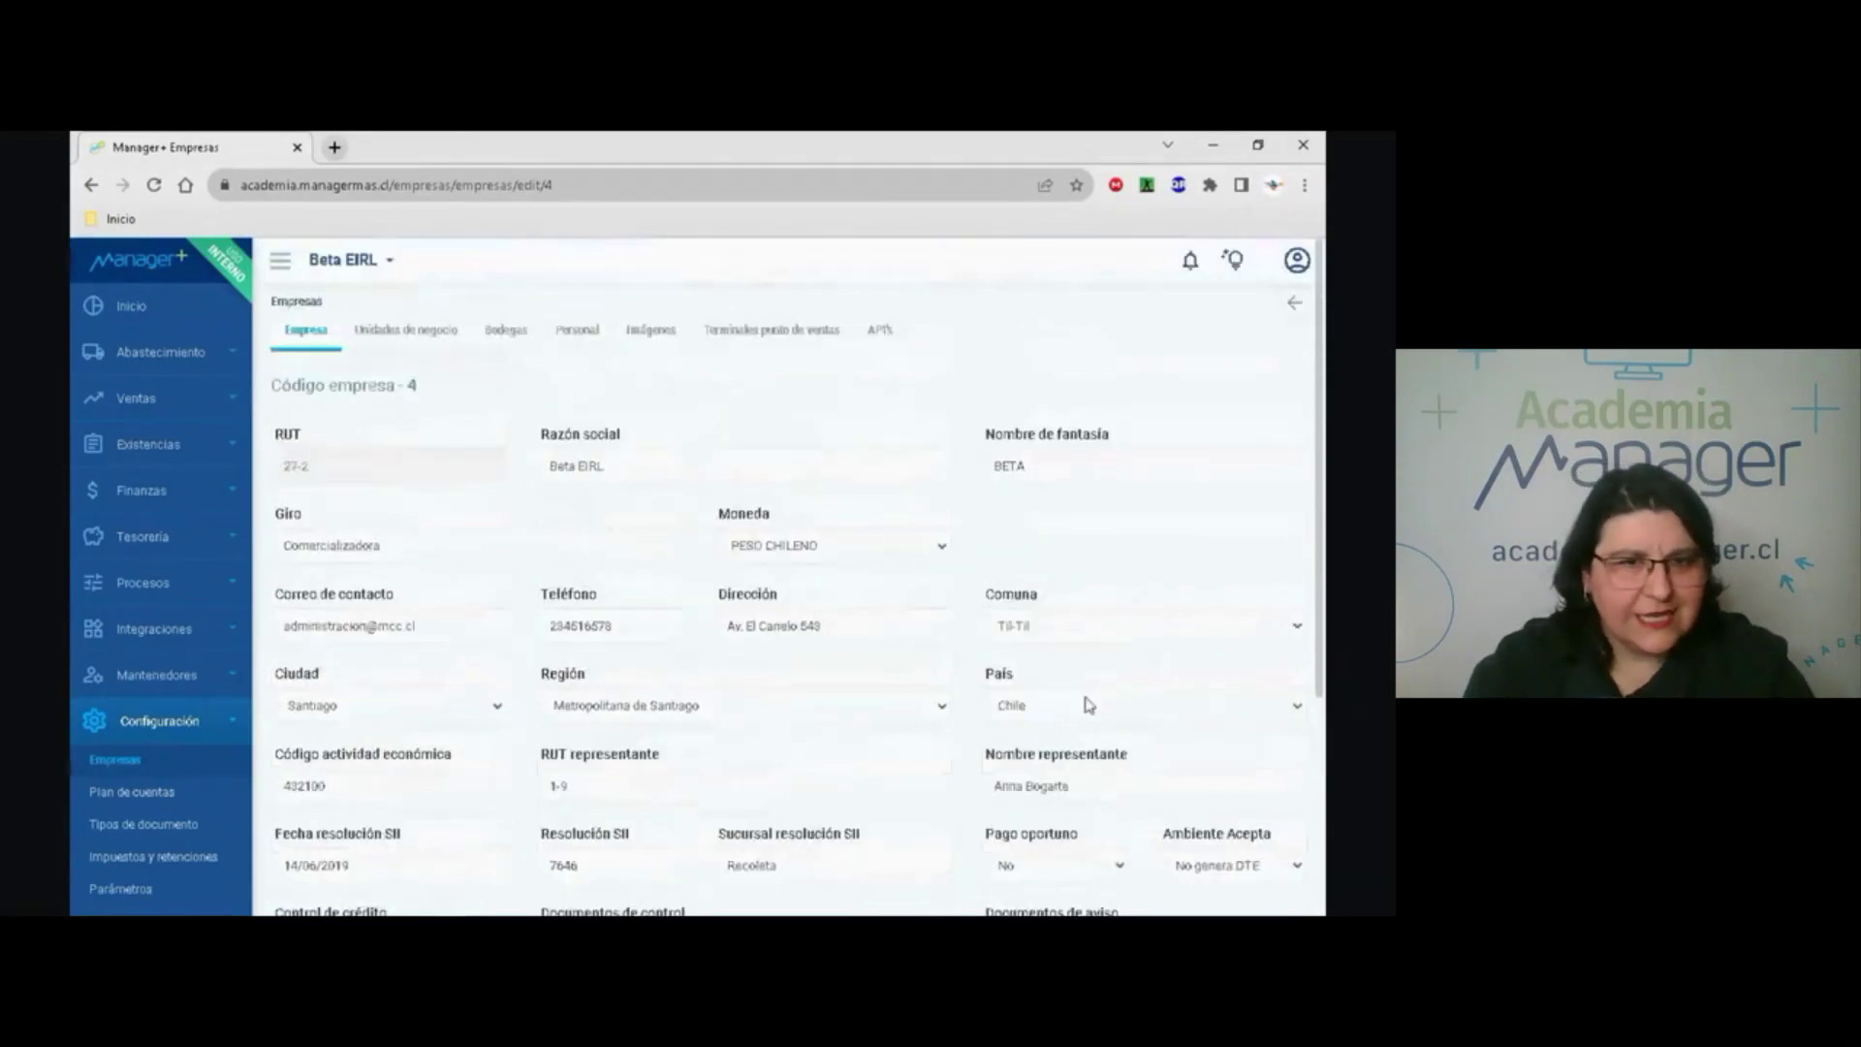
Review Beta EIRL's business units and warehouses, including the data and locations of Bodega Principal.
{"action": "left_click", "coordinate": [397, 334]}
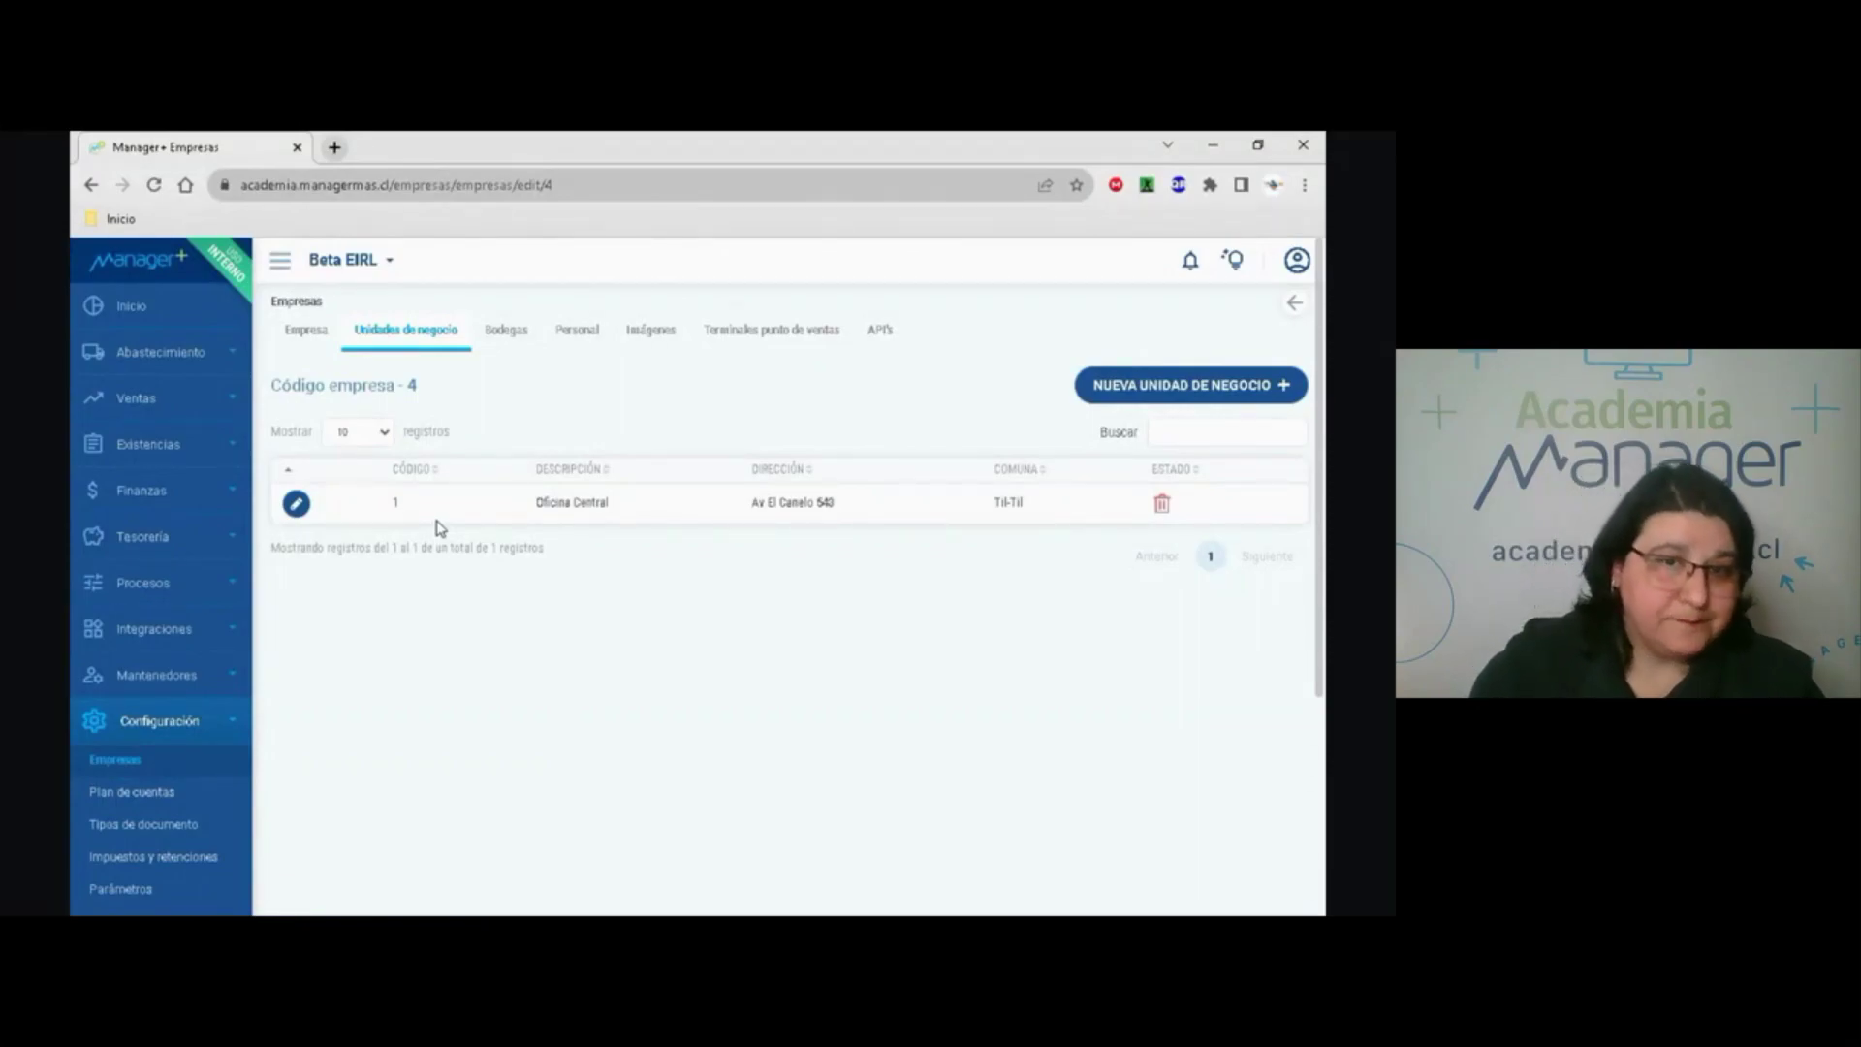
{"action": "left_click", "coordinate": [506, 333]}
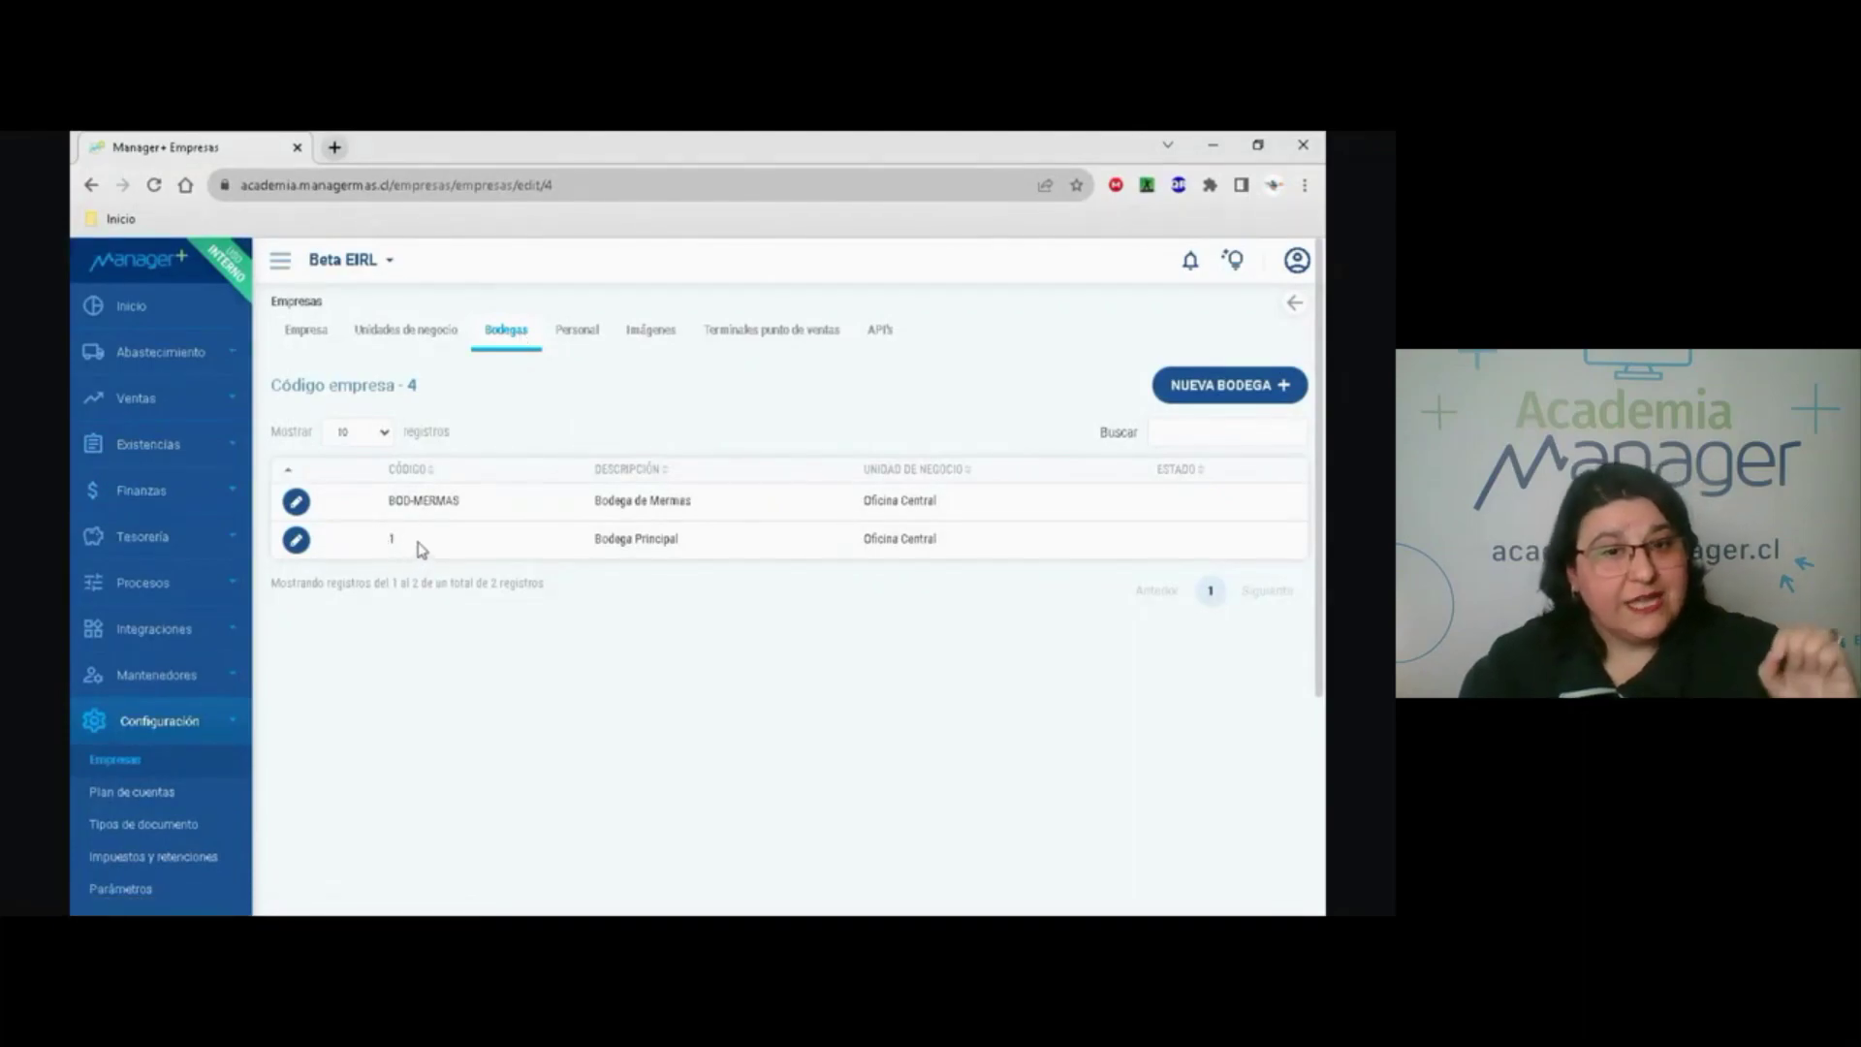
{"action": "left_click", "coordinate": [298, 541]}
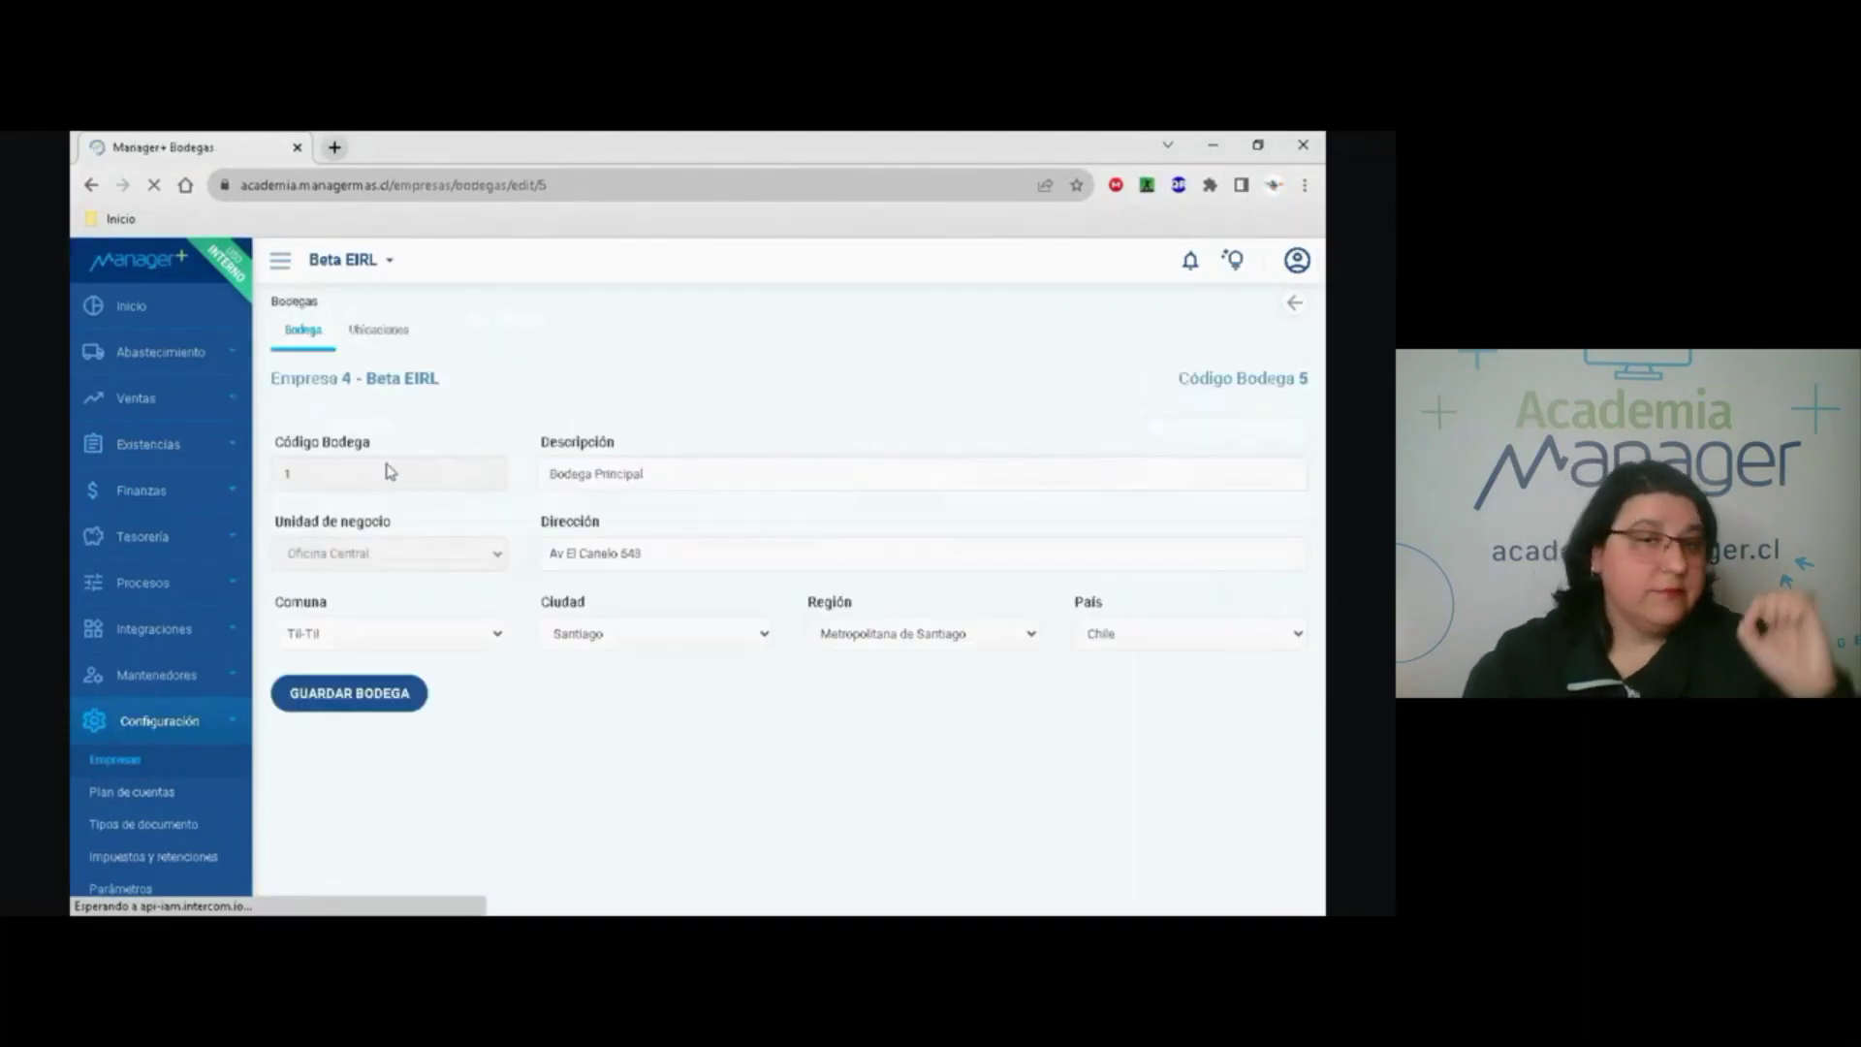
{"action": "left_click", "coordinate": [379, 332]}
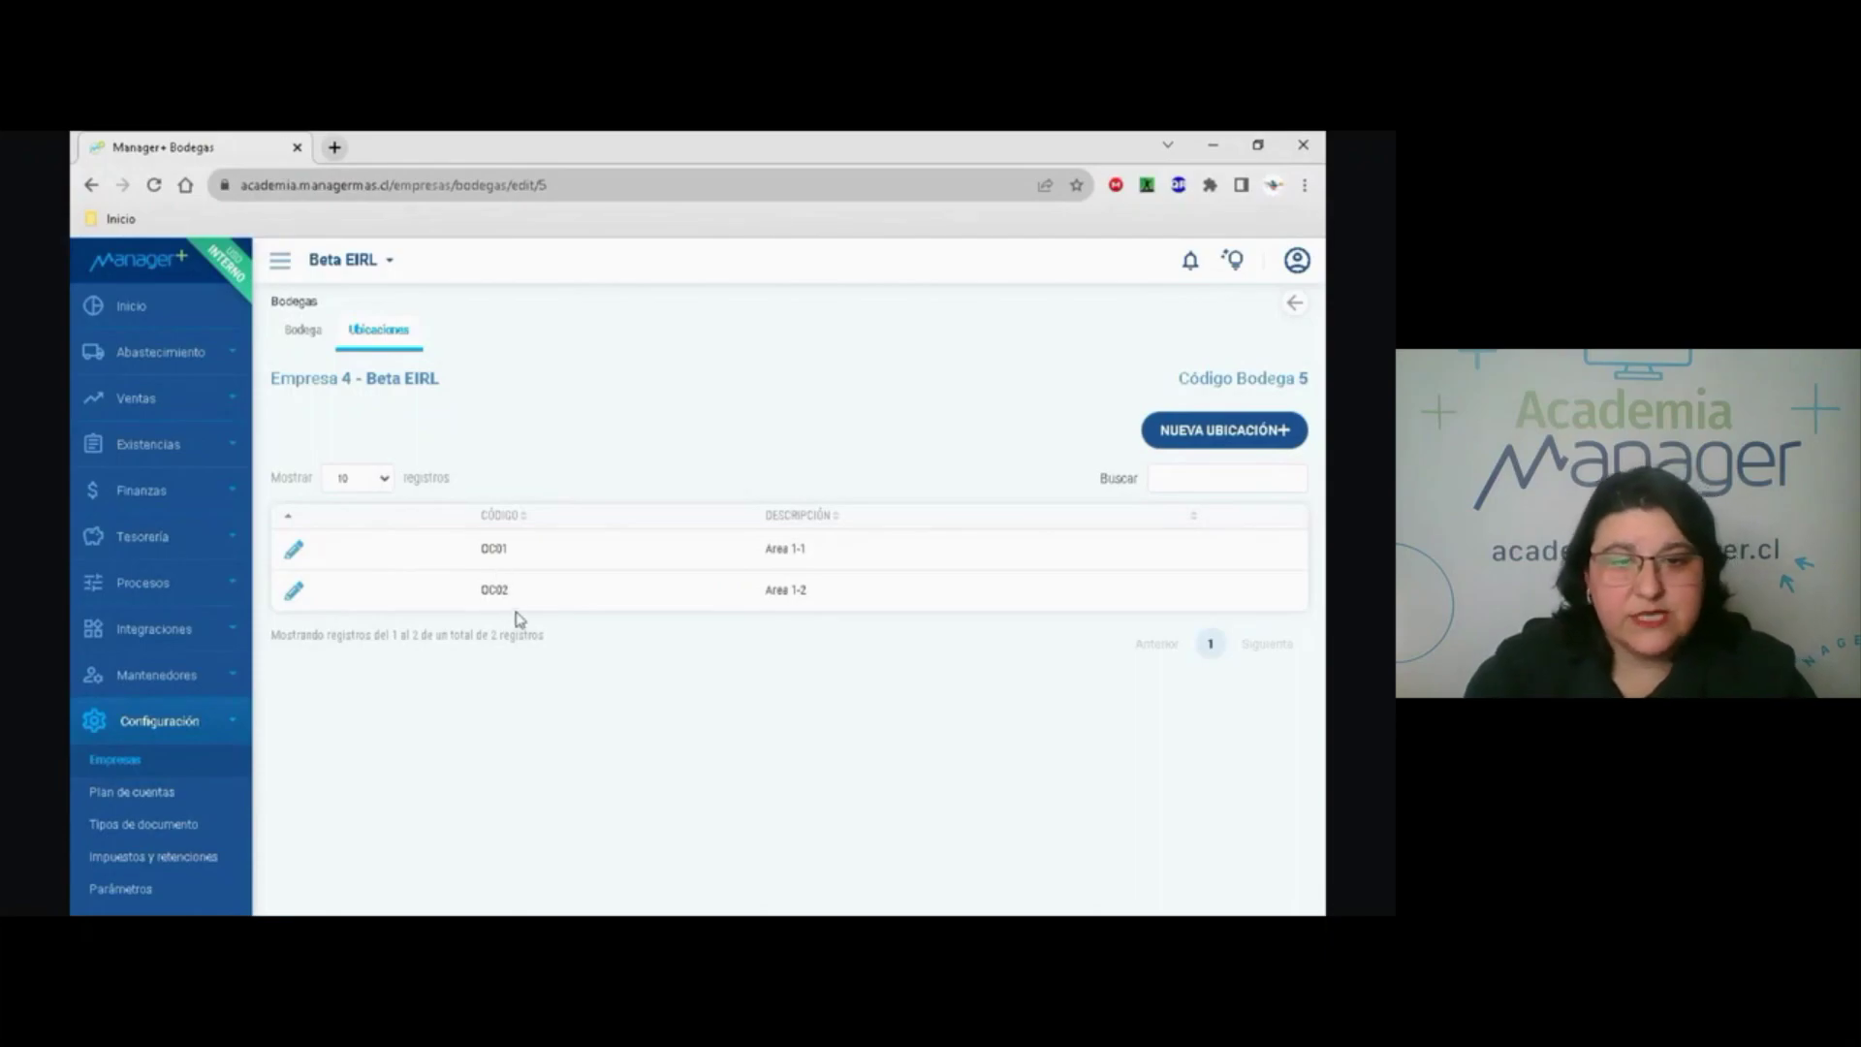
{"action": "left_click", "coordinate": [1294, 301]}
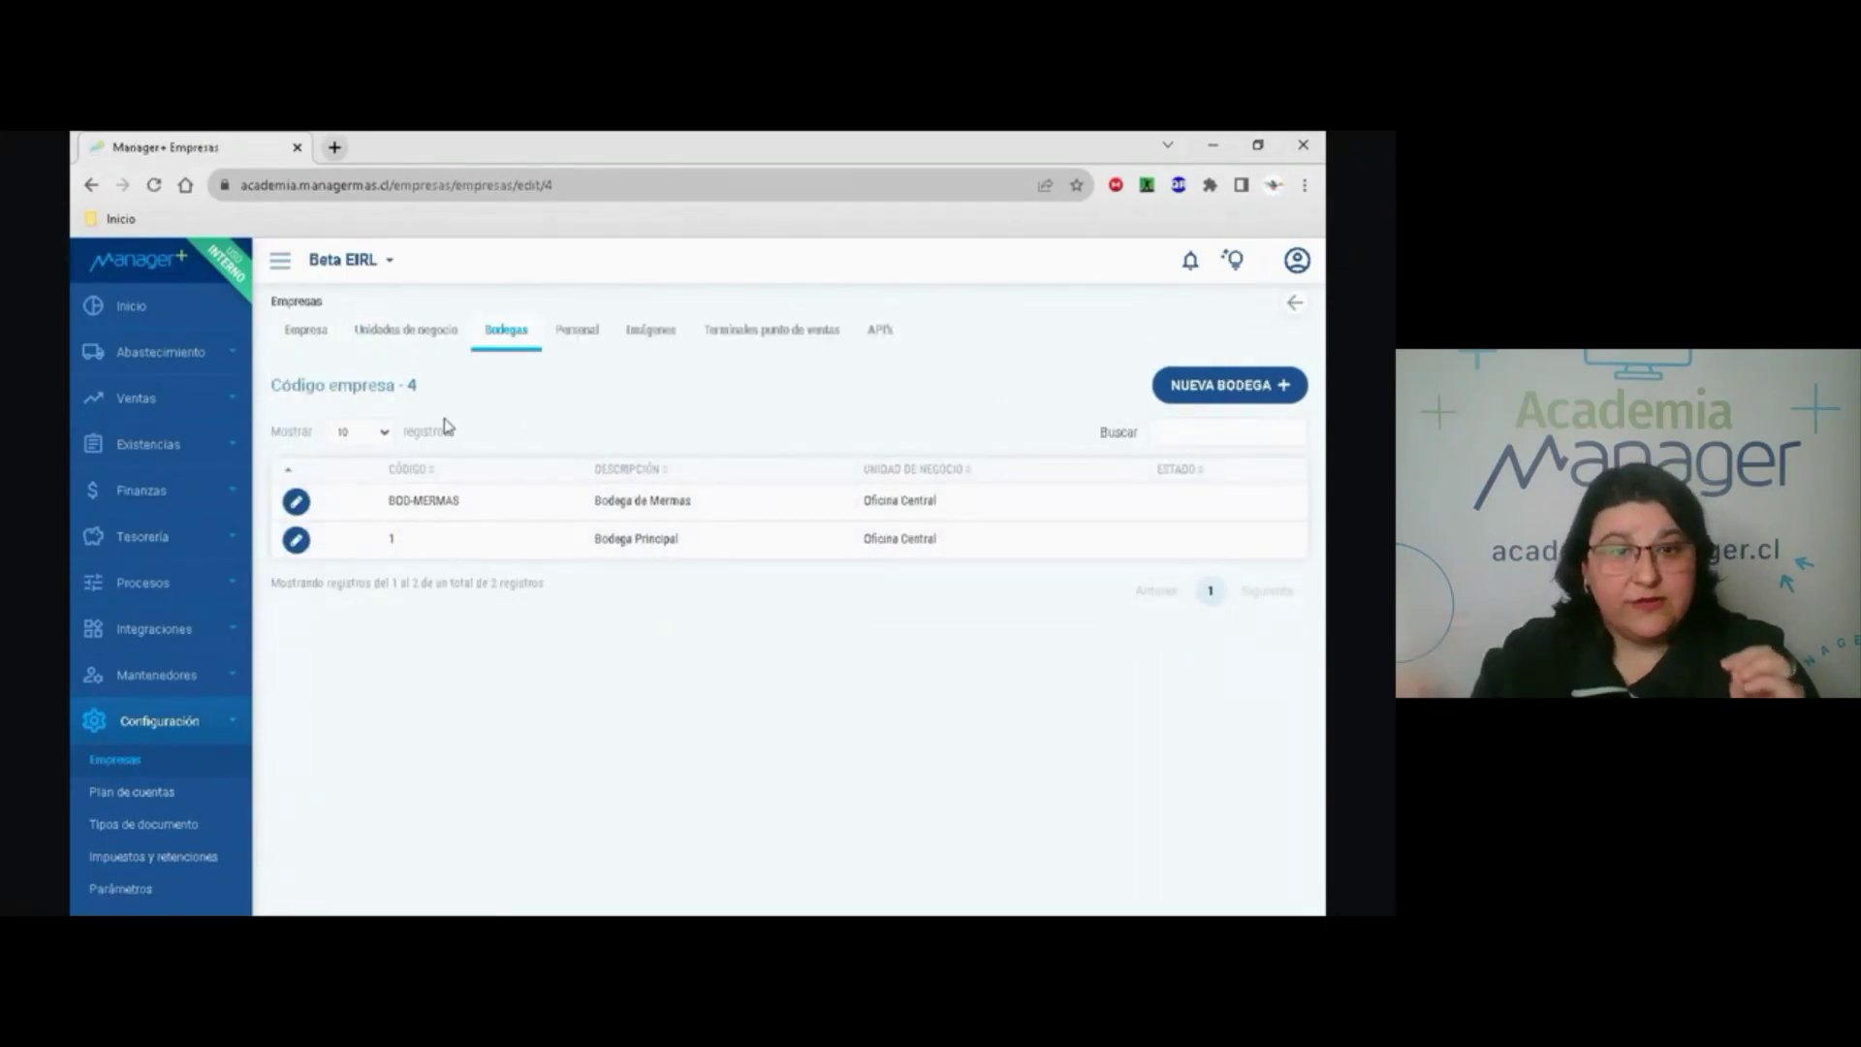
View Beta EIRL's personnel and logo image settings, and return to the company list.
{"action": "left_click", "coordinate": [577, 342]}
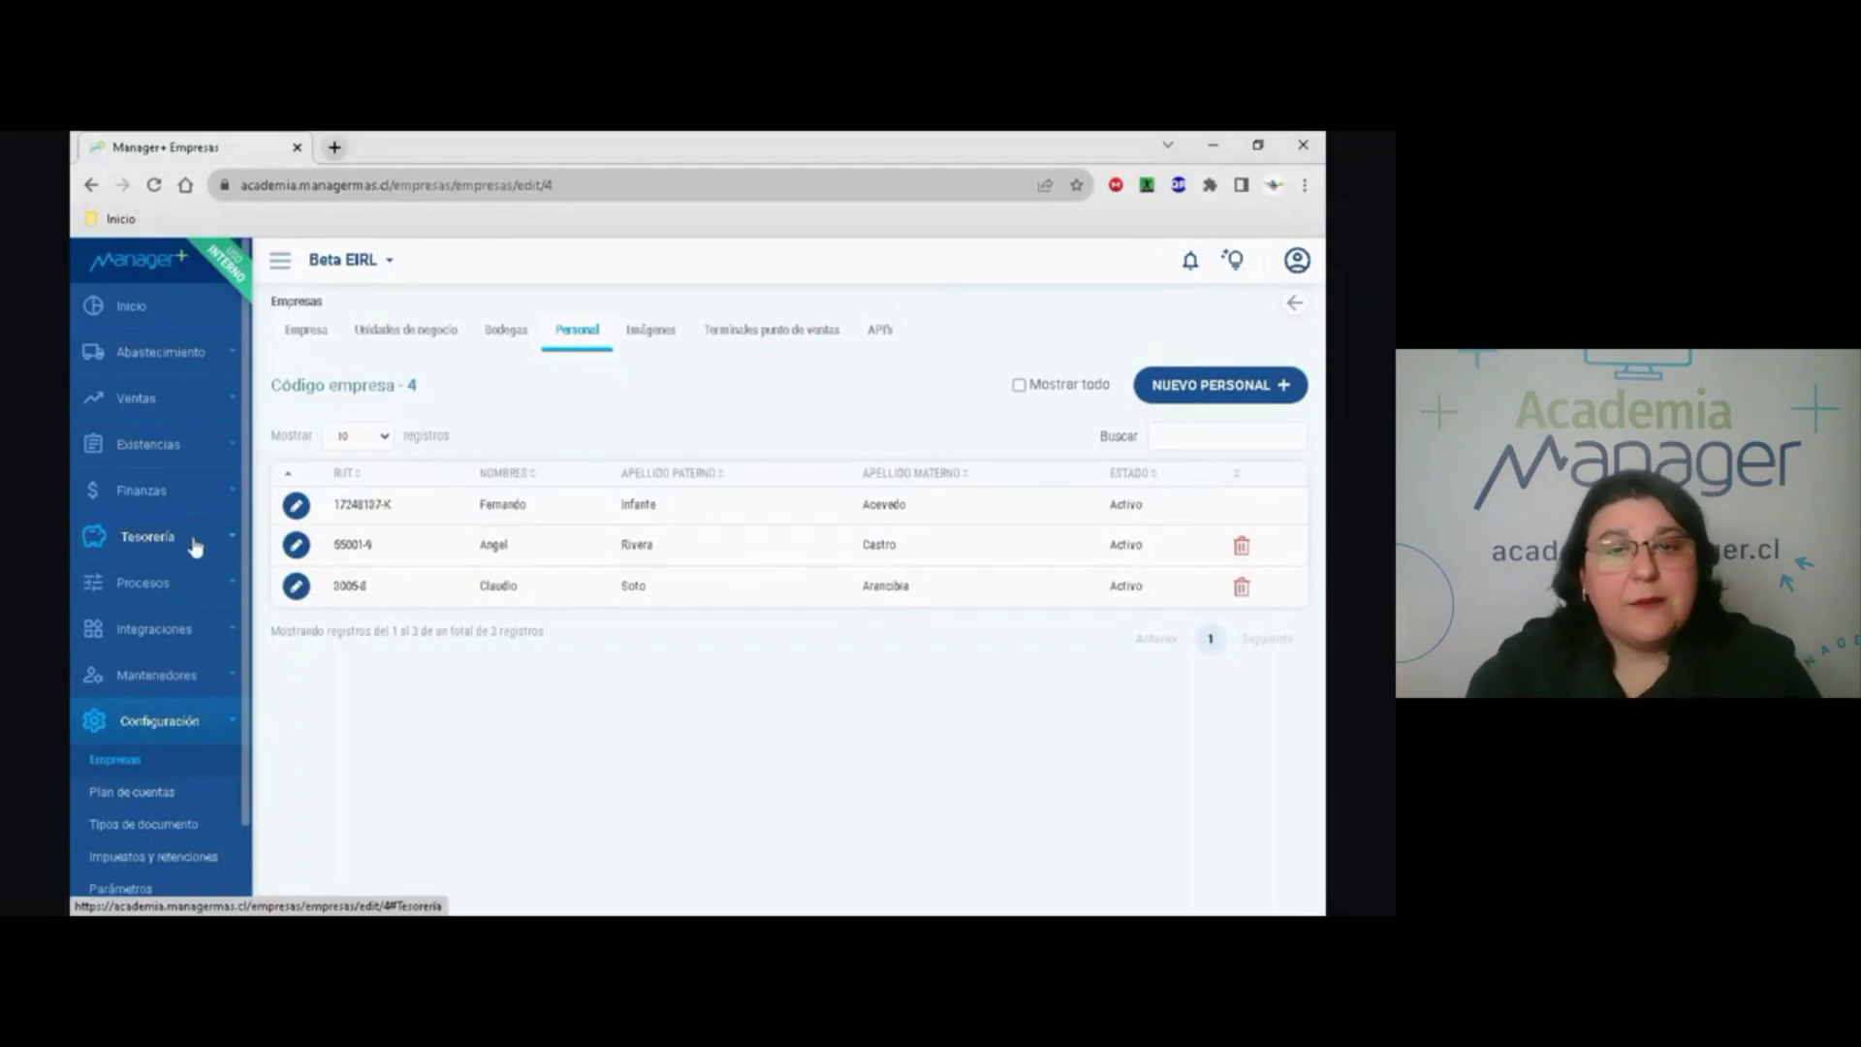
{"action": "left_click", "coordinate": [647, 330]}
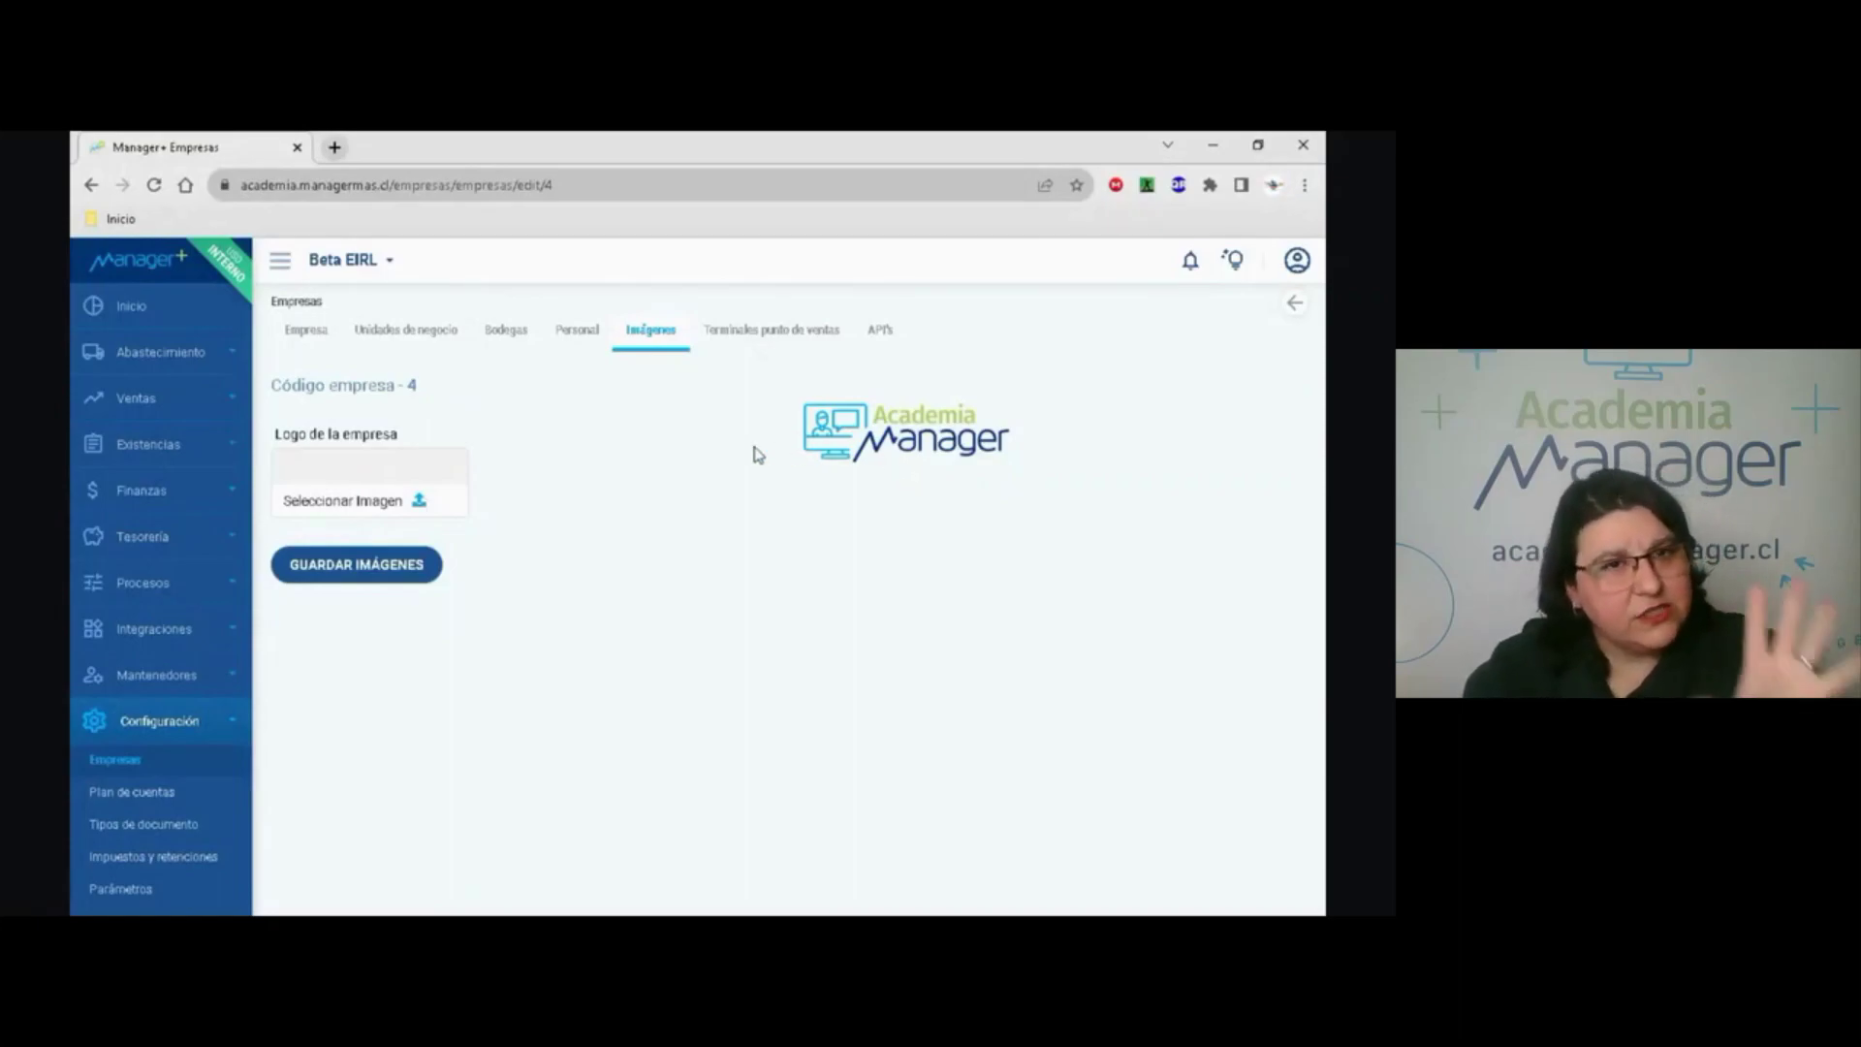
{"action": "left_click", "coordinate": [1295, 303]}
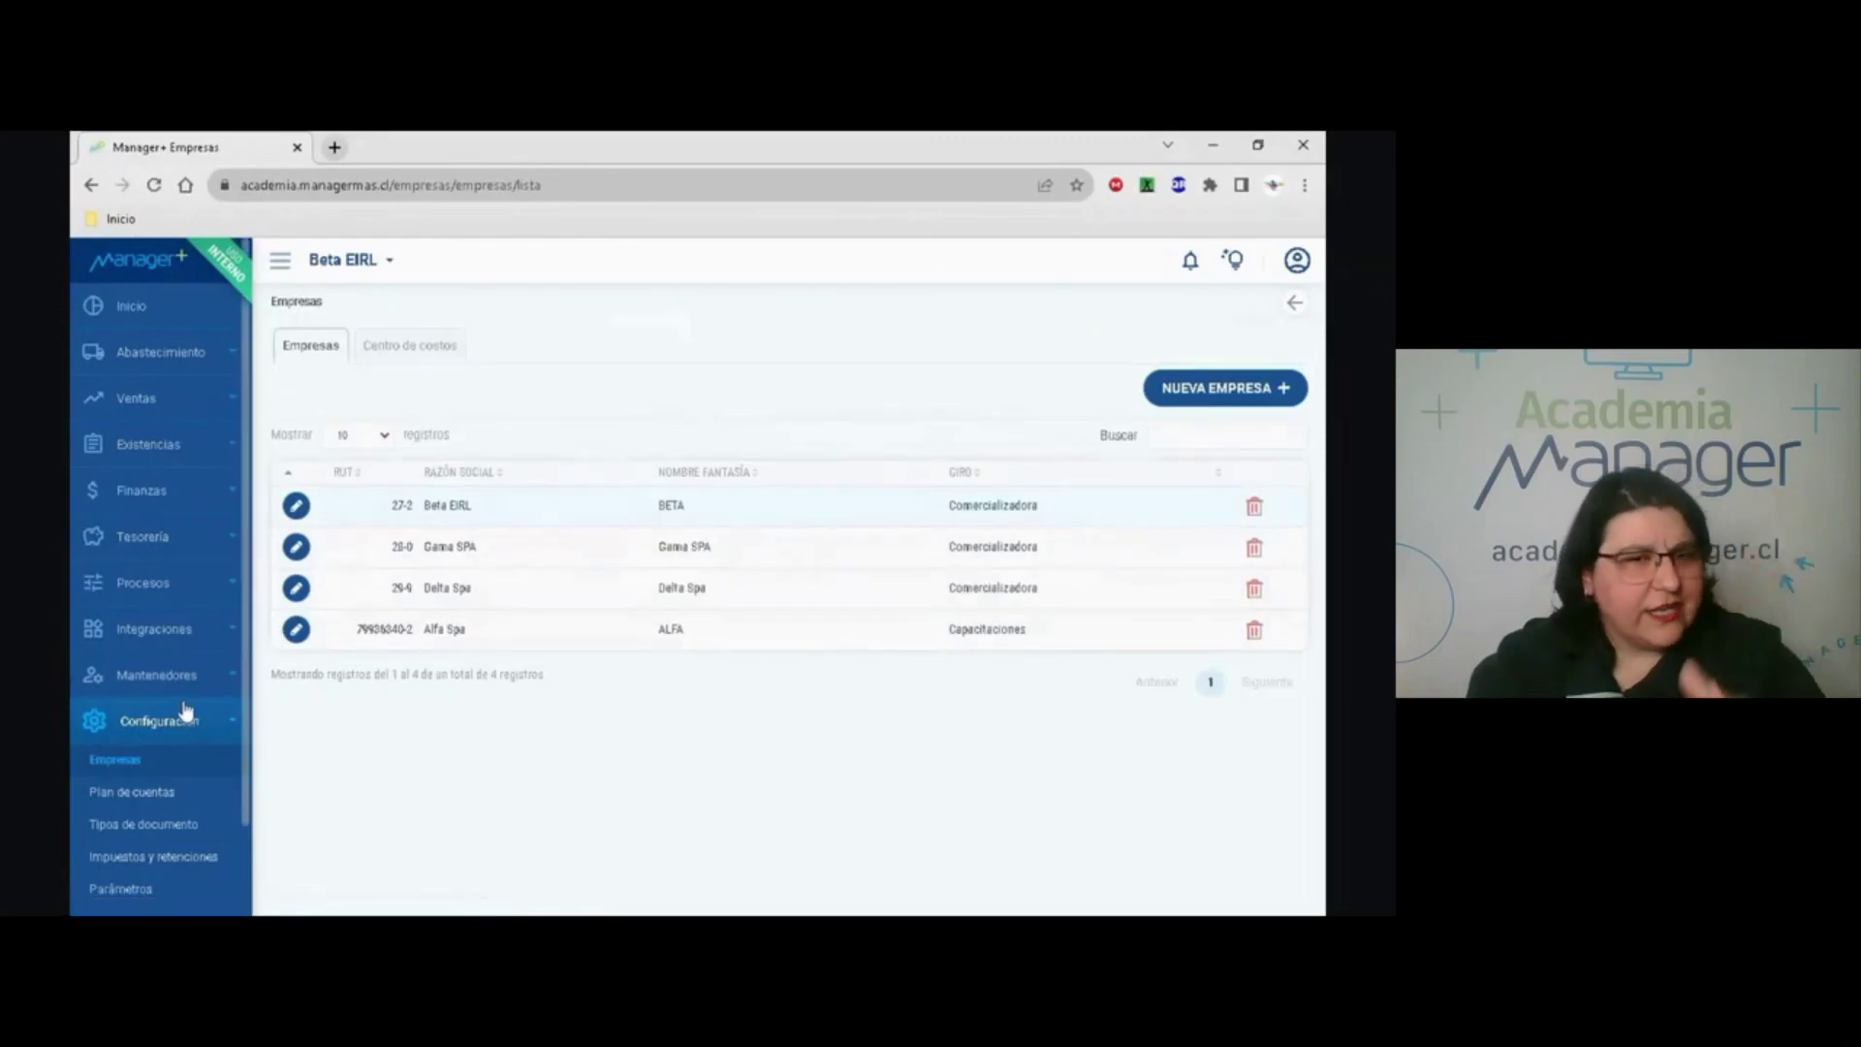
View the chart of accounts, and open the document type definitions to see the available cycles.
{"action": "scroll", "coordinate": [136, 734], "scroll_direction": "down", "scroll_amount": 1}
{"action": "left_click", "coordinate": [136, 695]}
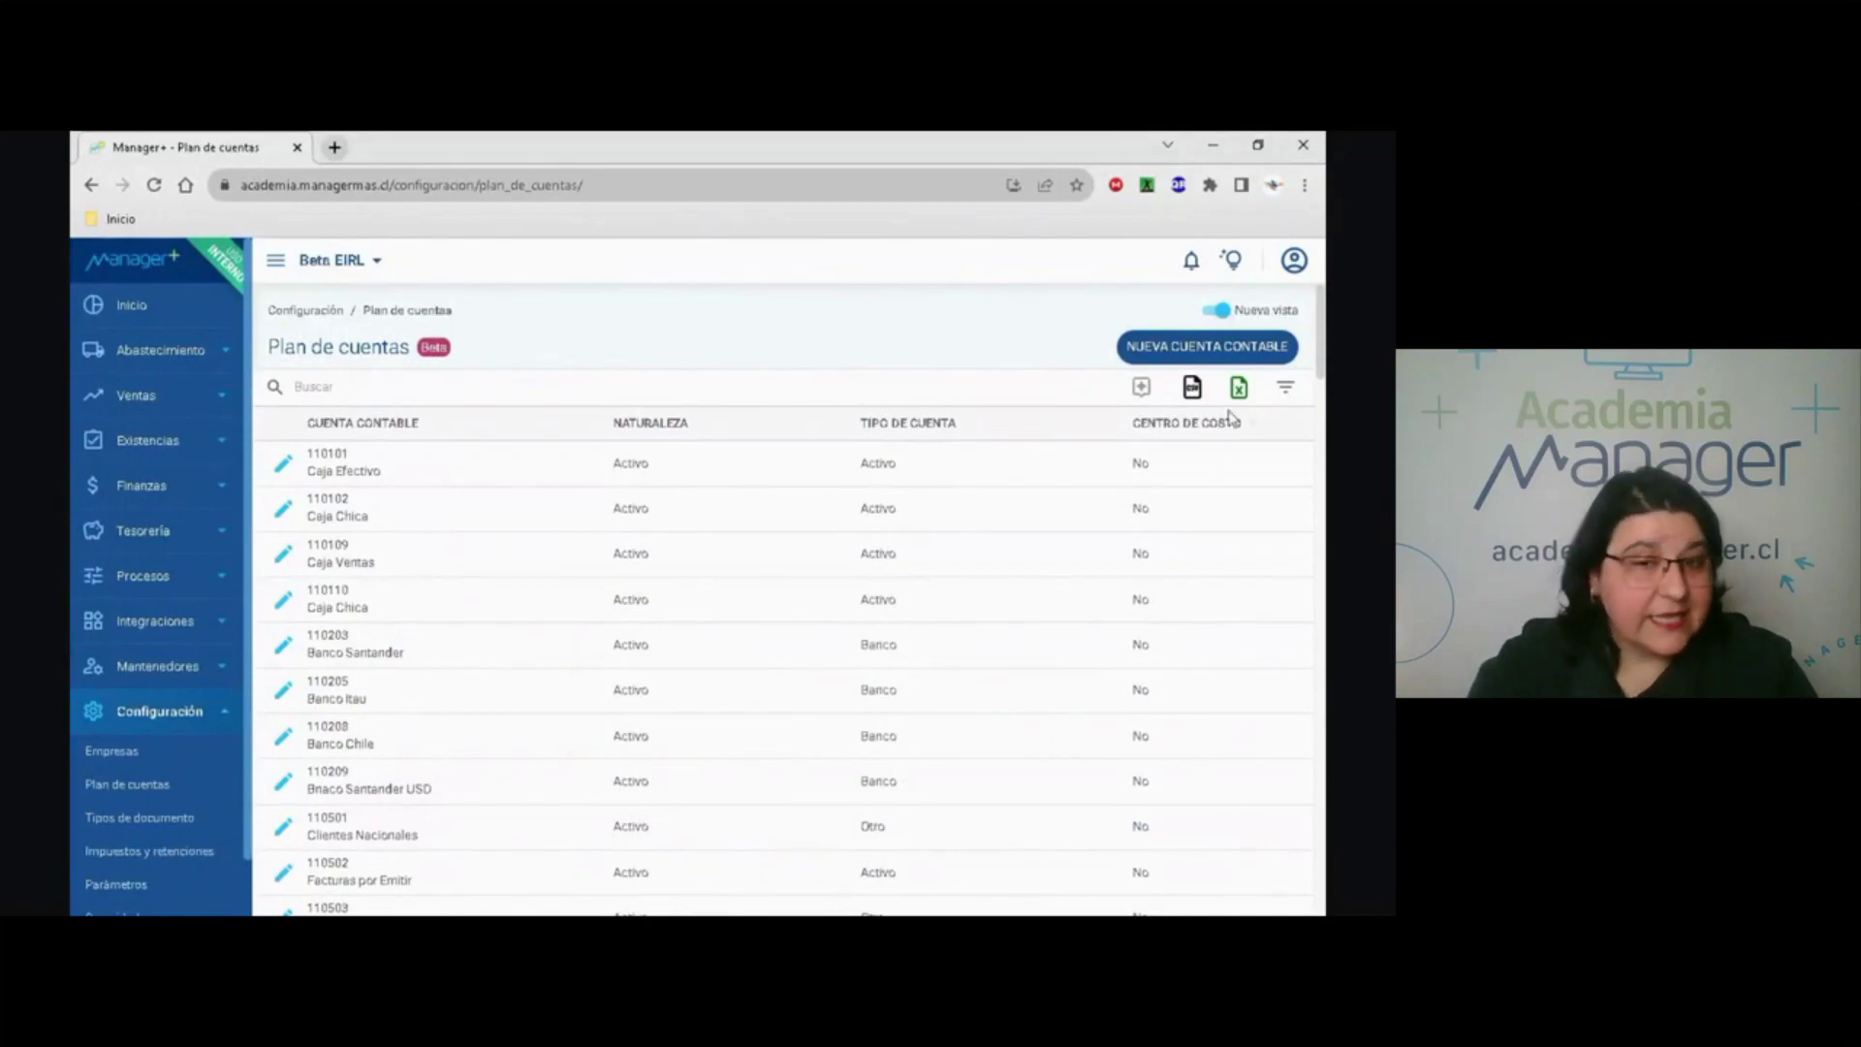
{"action": "left_click", "coordinate": [145, 820]}
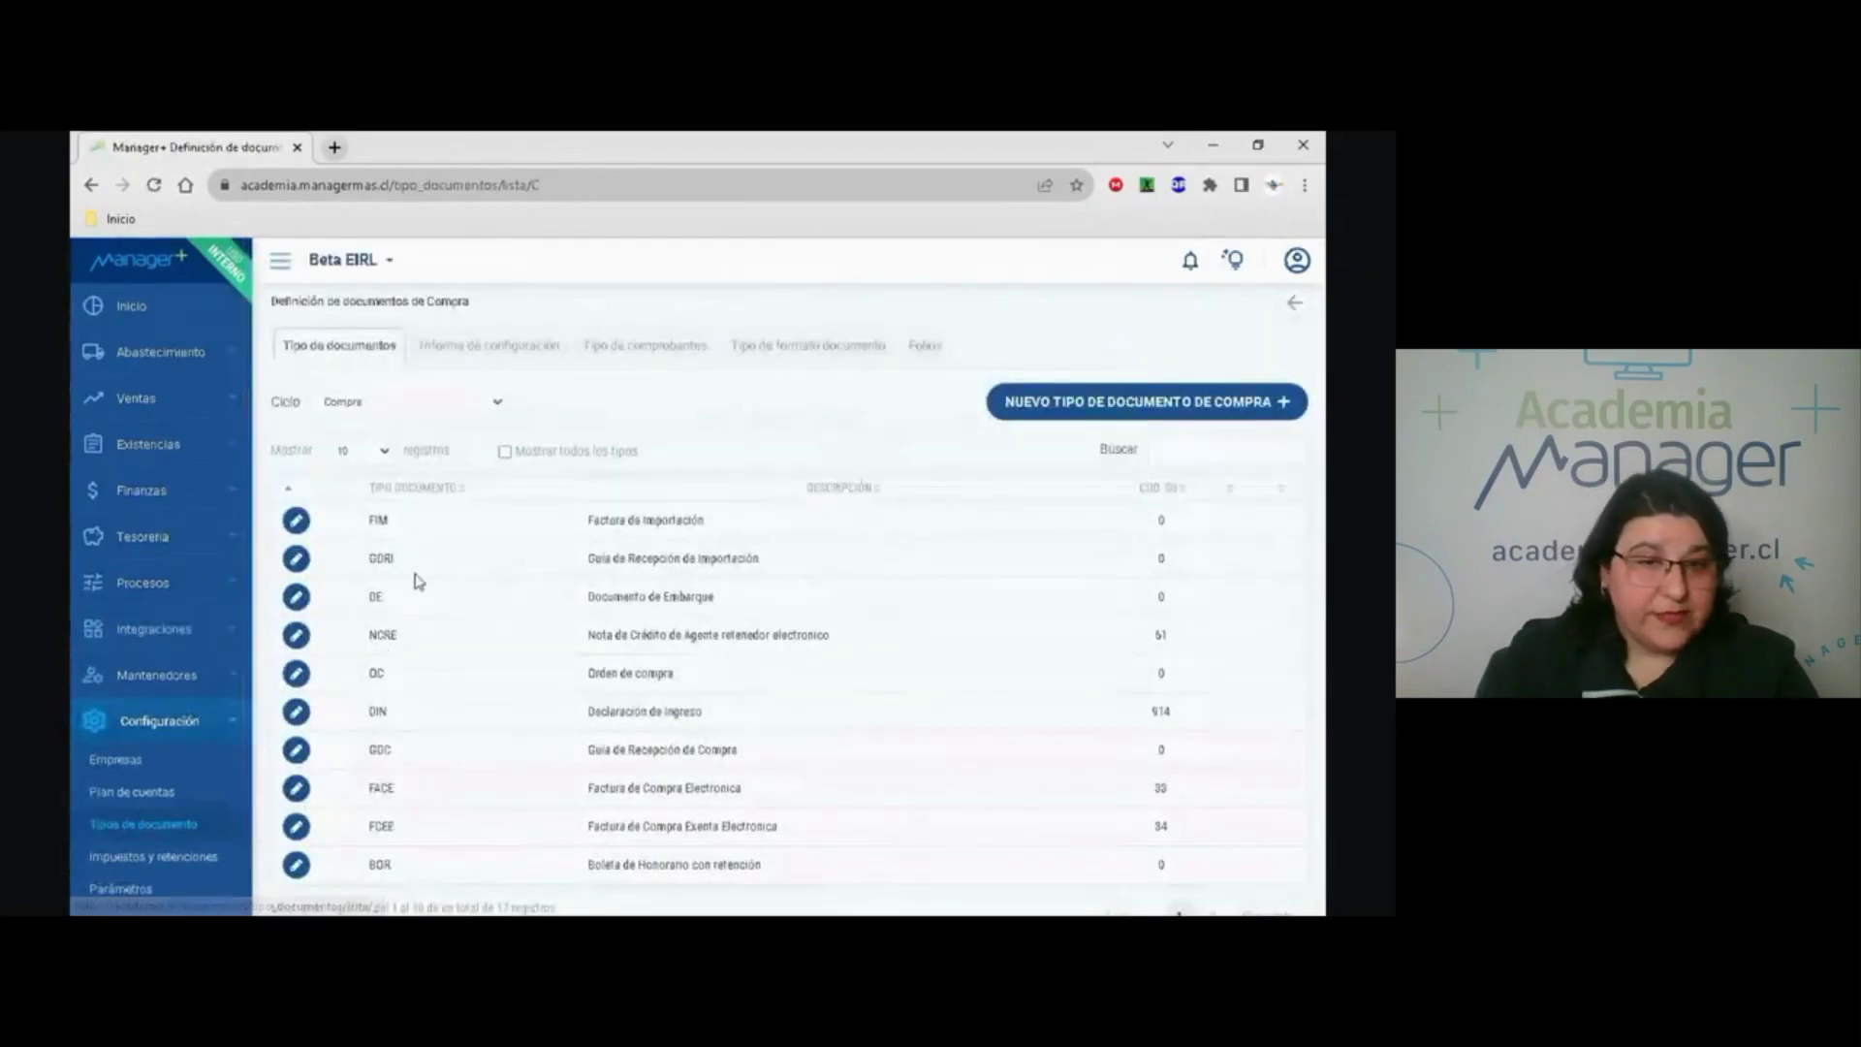
{"action": "left_click", "coordinate": [353, 403]}
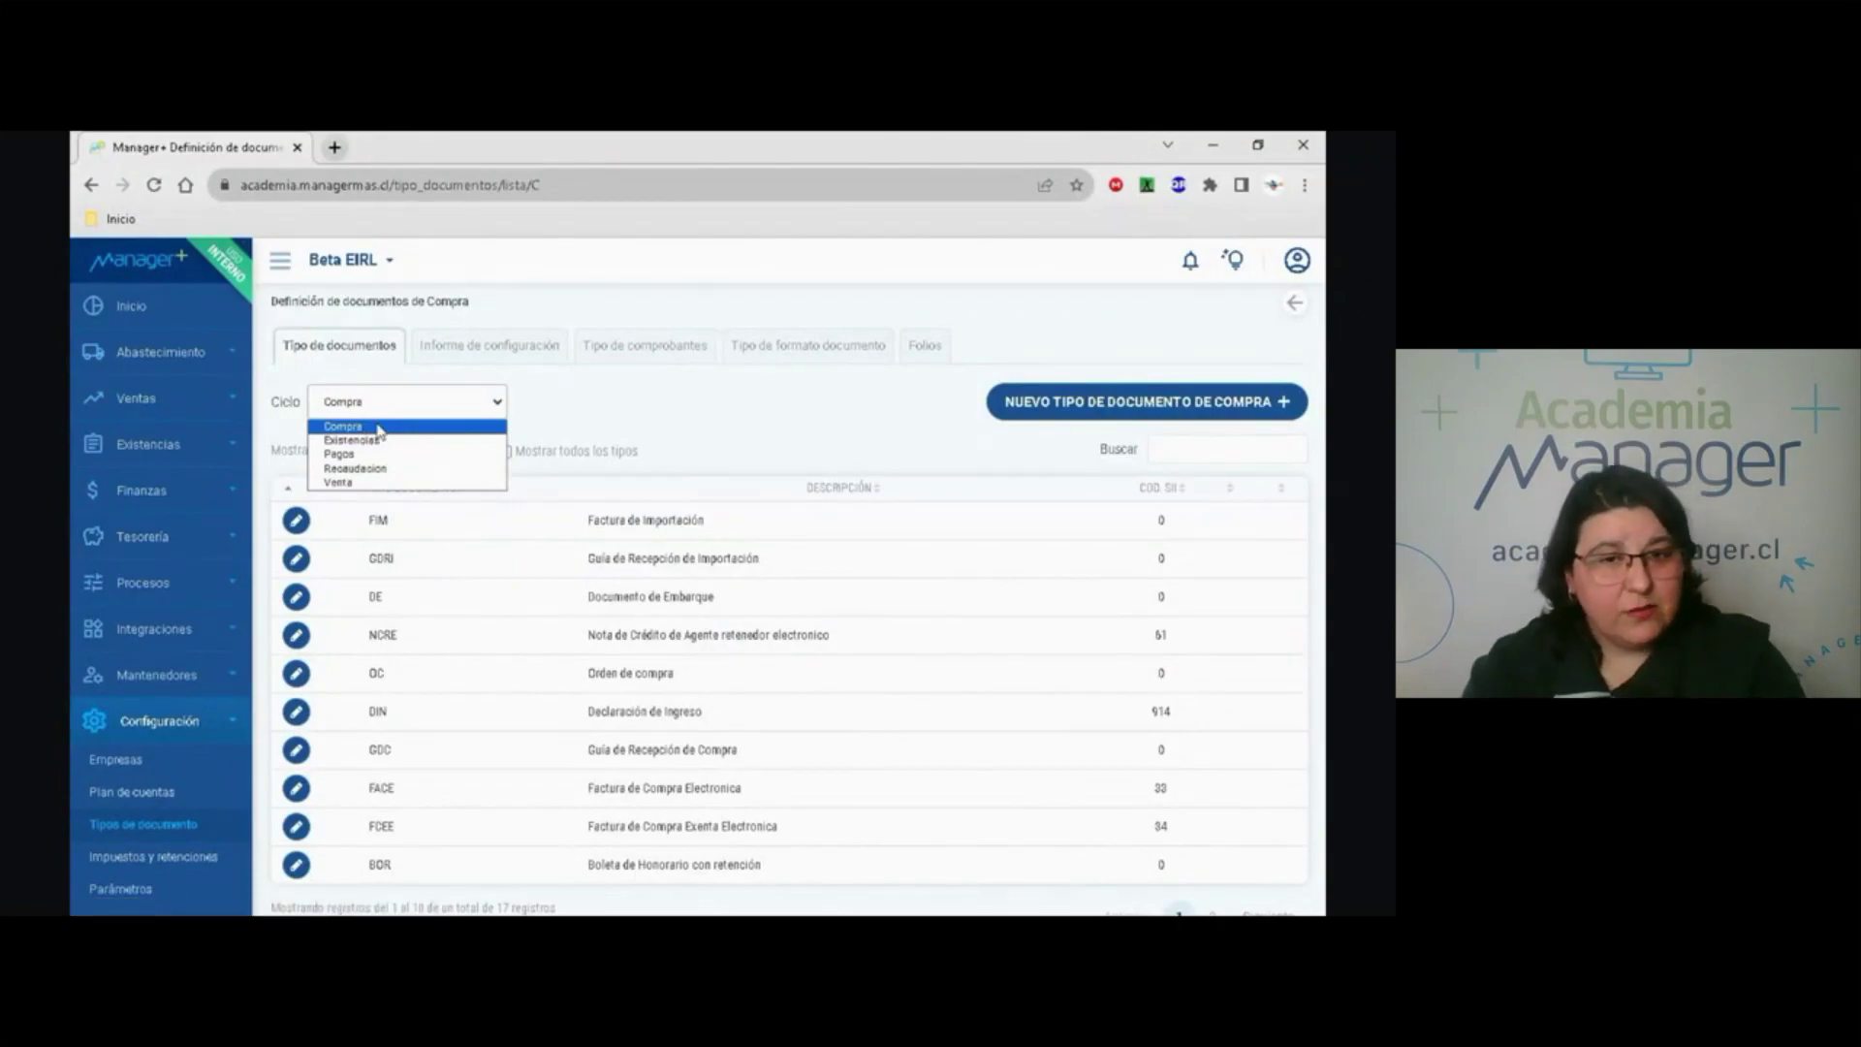
Open the OC - Orden de compra document type and review its per-company definitions and its previous and subsequent document relations.
{"action": "left_click", "coordinate": [296, 672]}
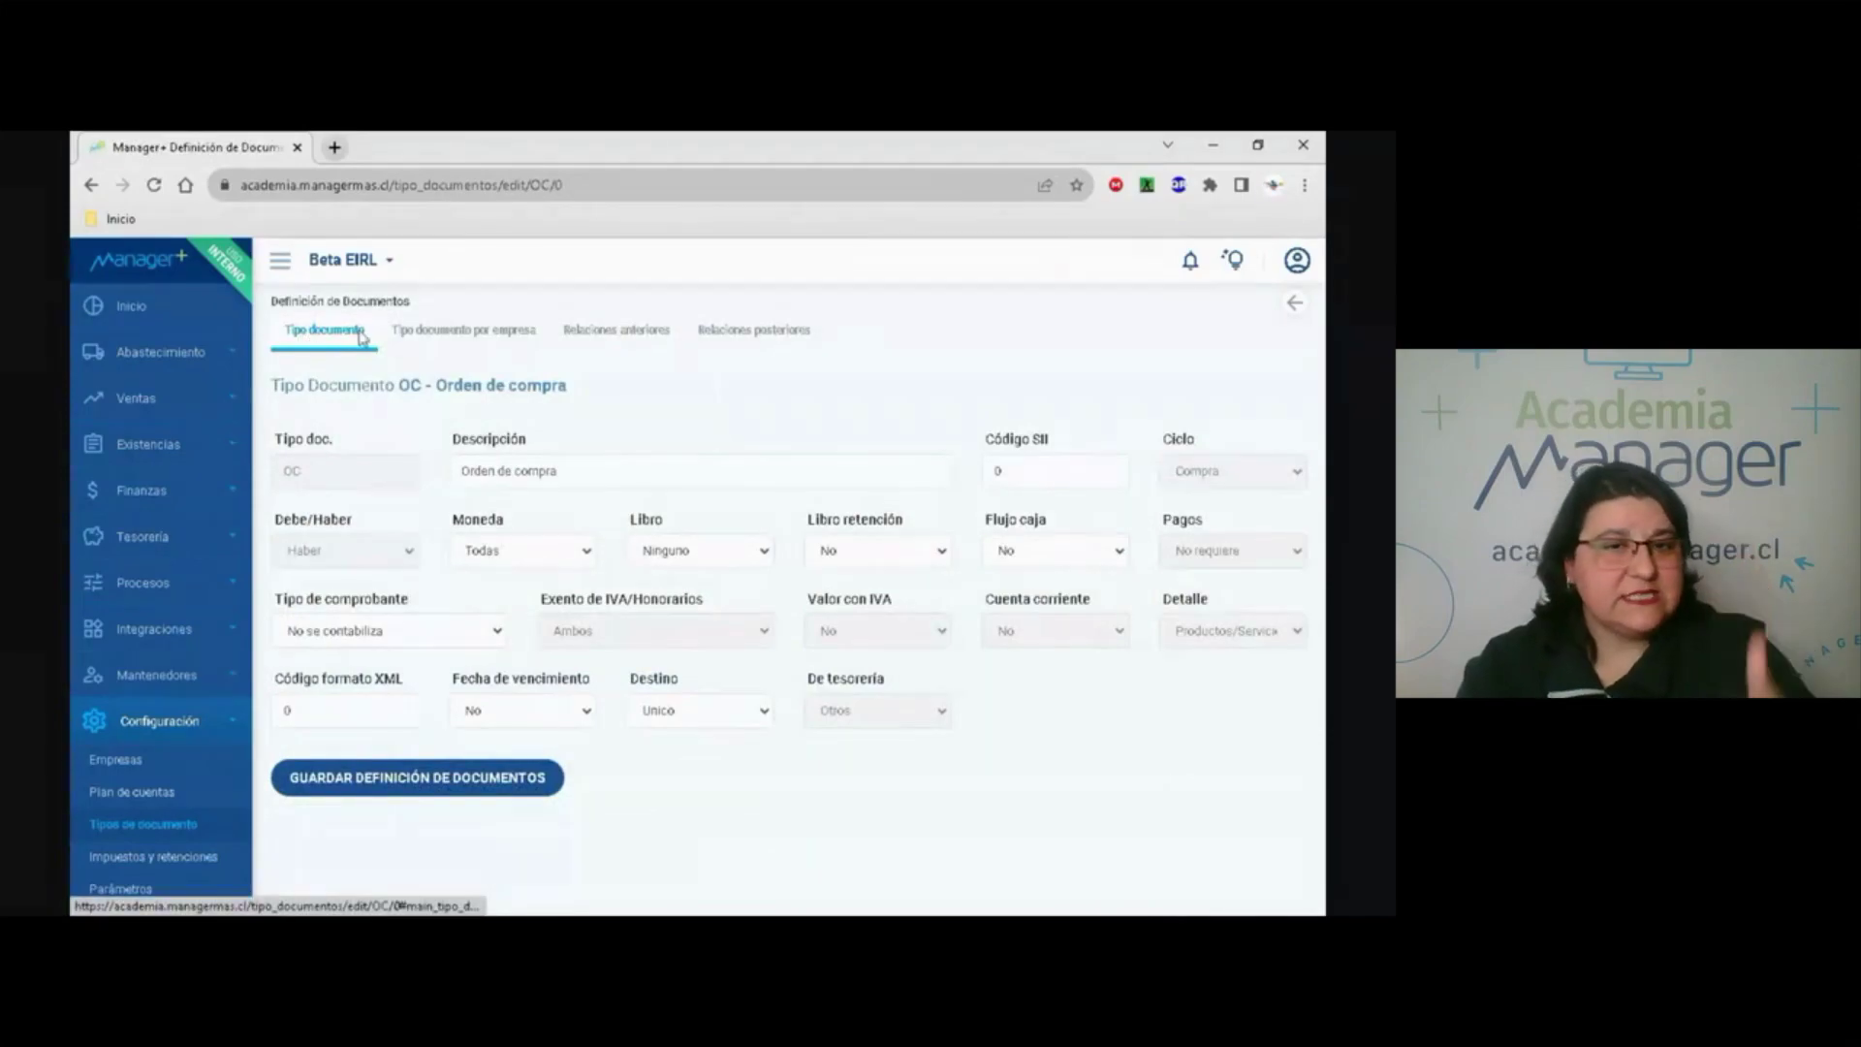
{"action": "left_click", "coordinate": [465, 330]}
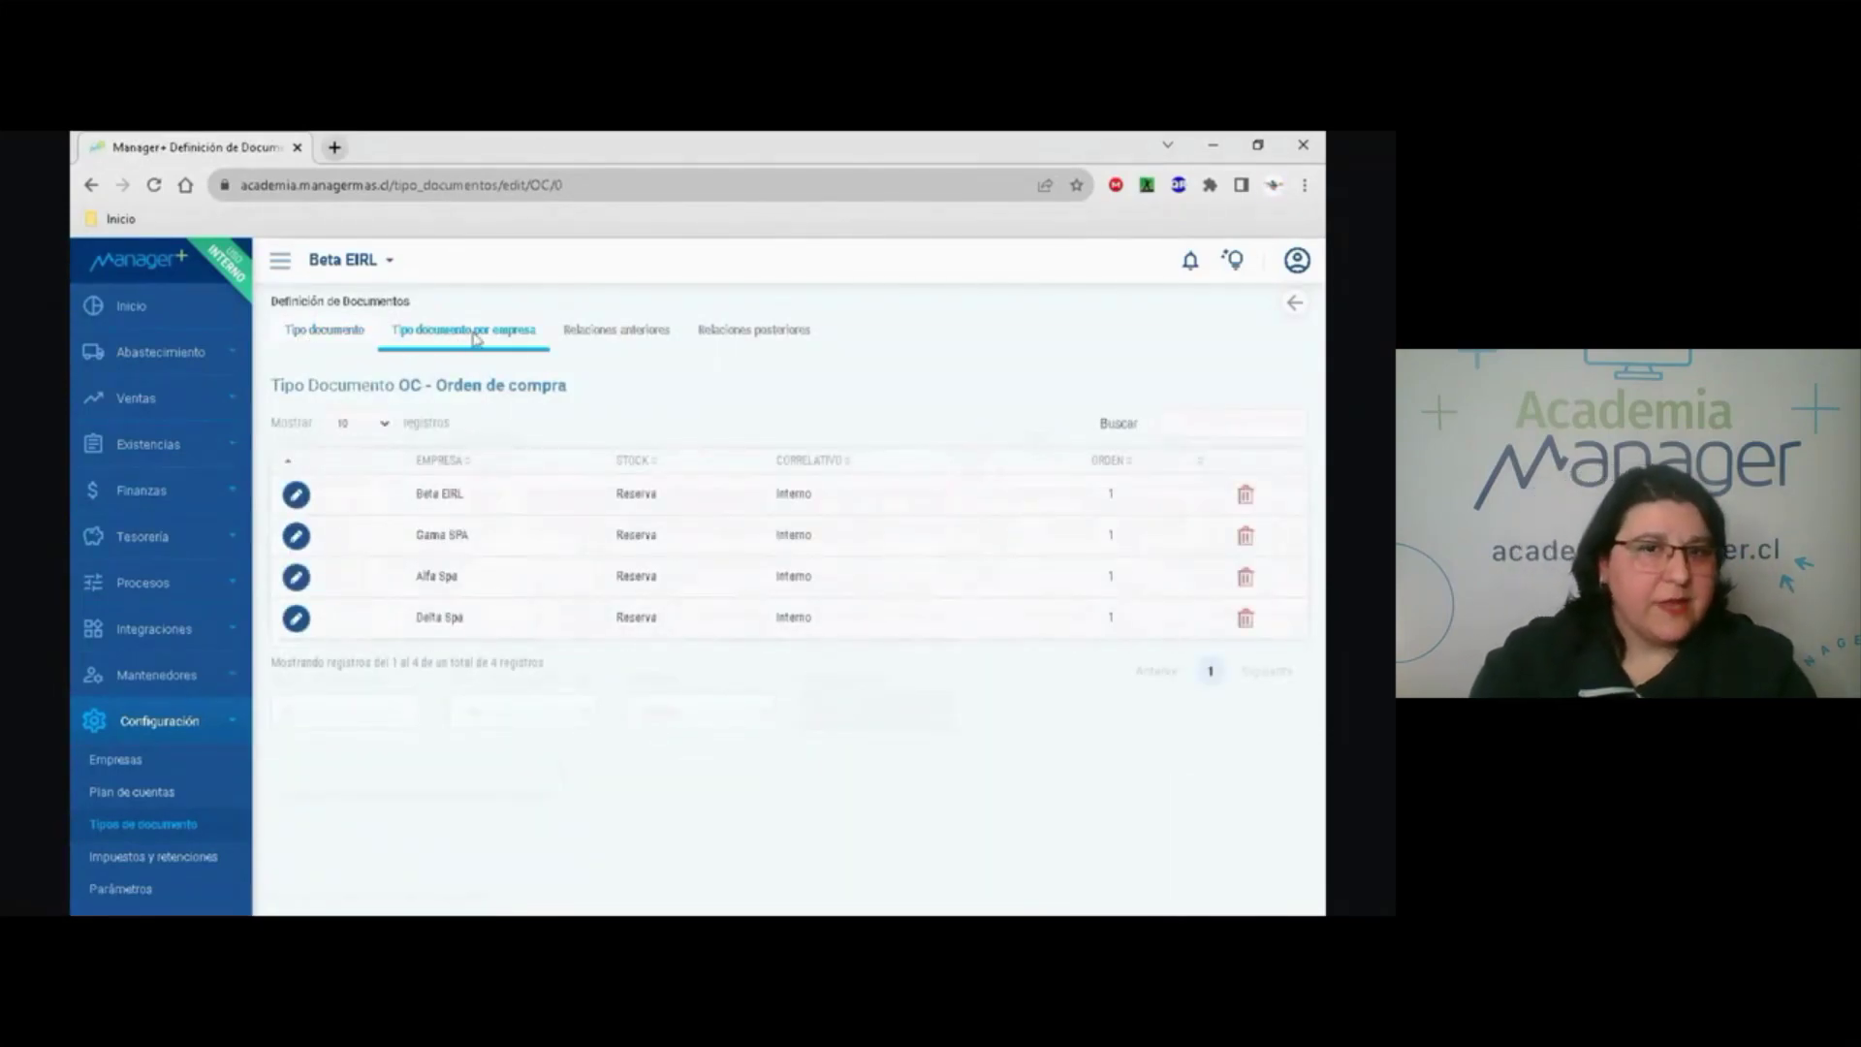
{"action": "left_click", "coordinate": [636, 339]}
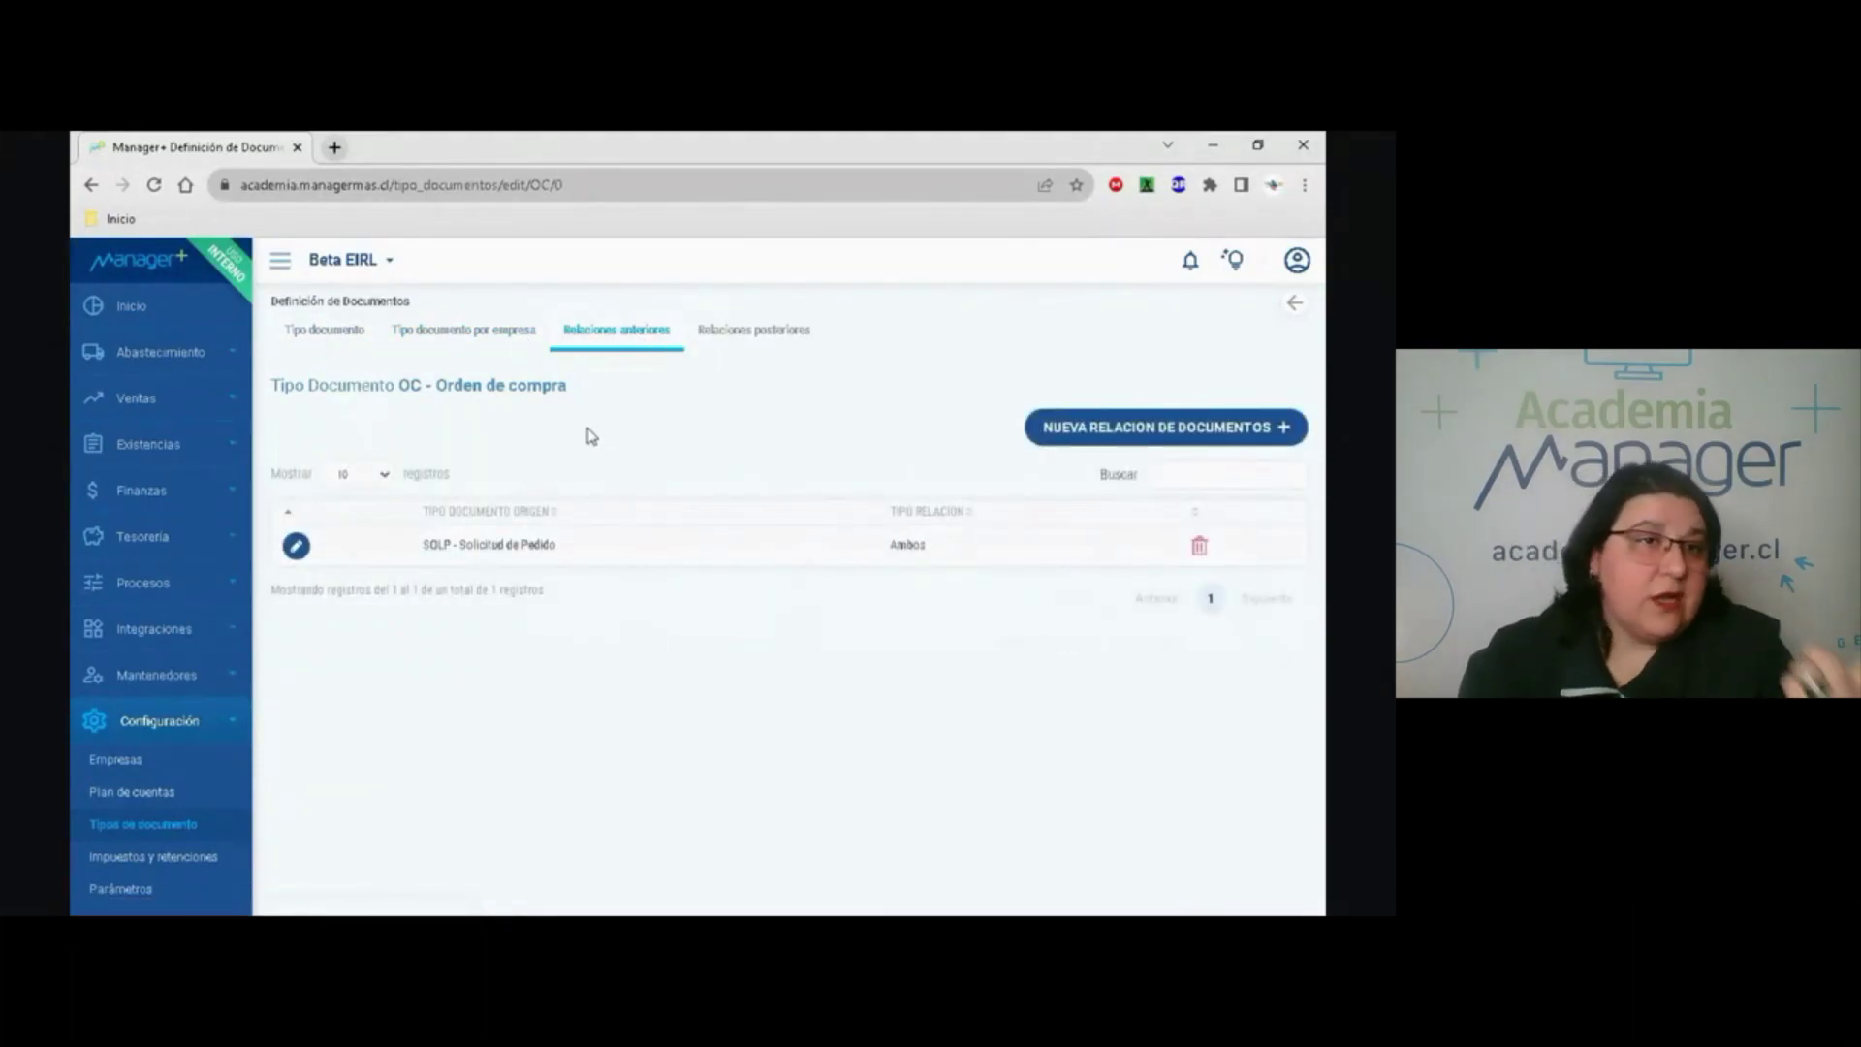
{"action": "left_click", "coordinate": [745, 332]}
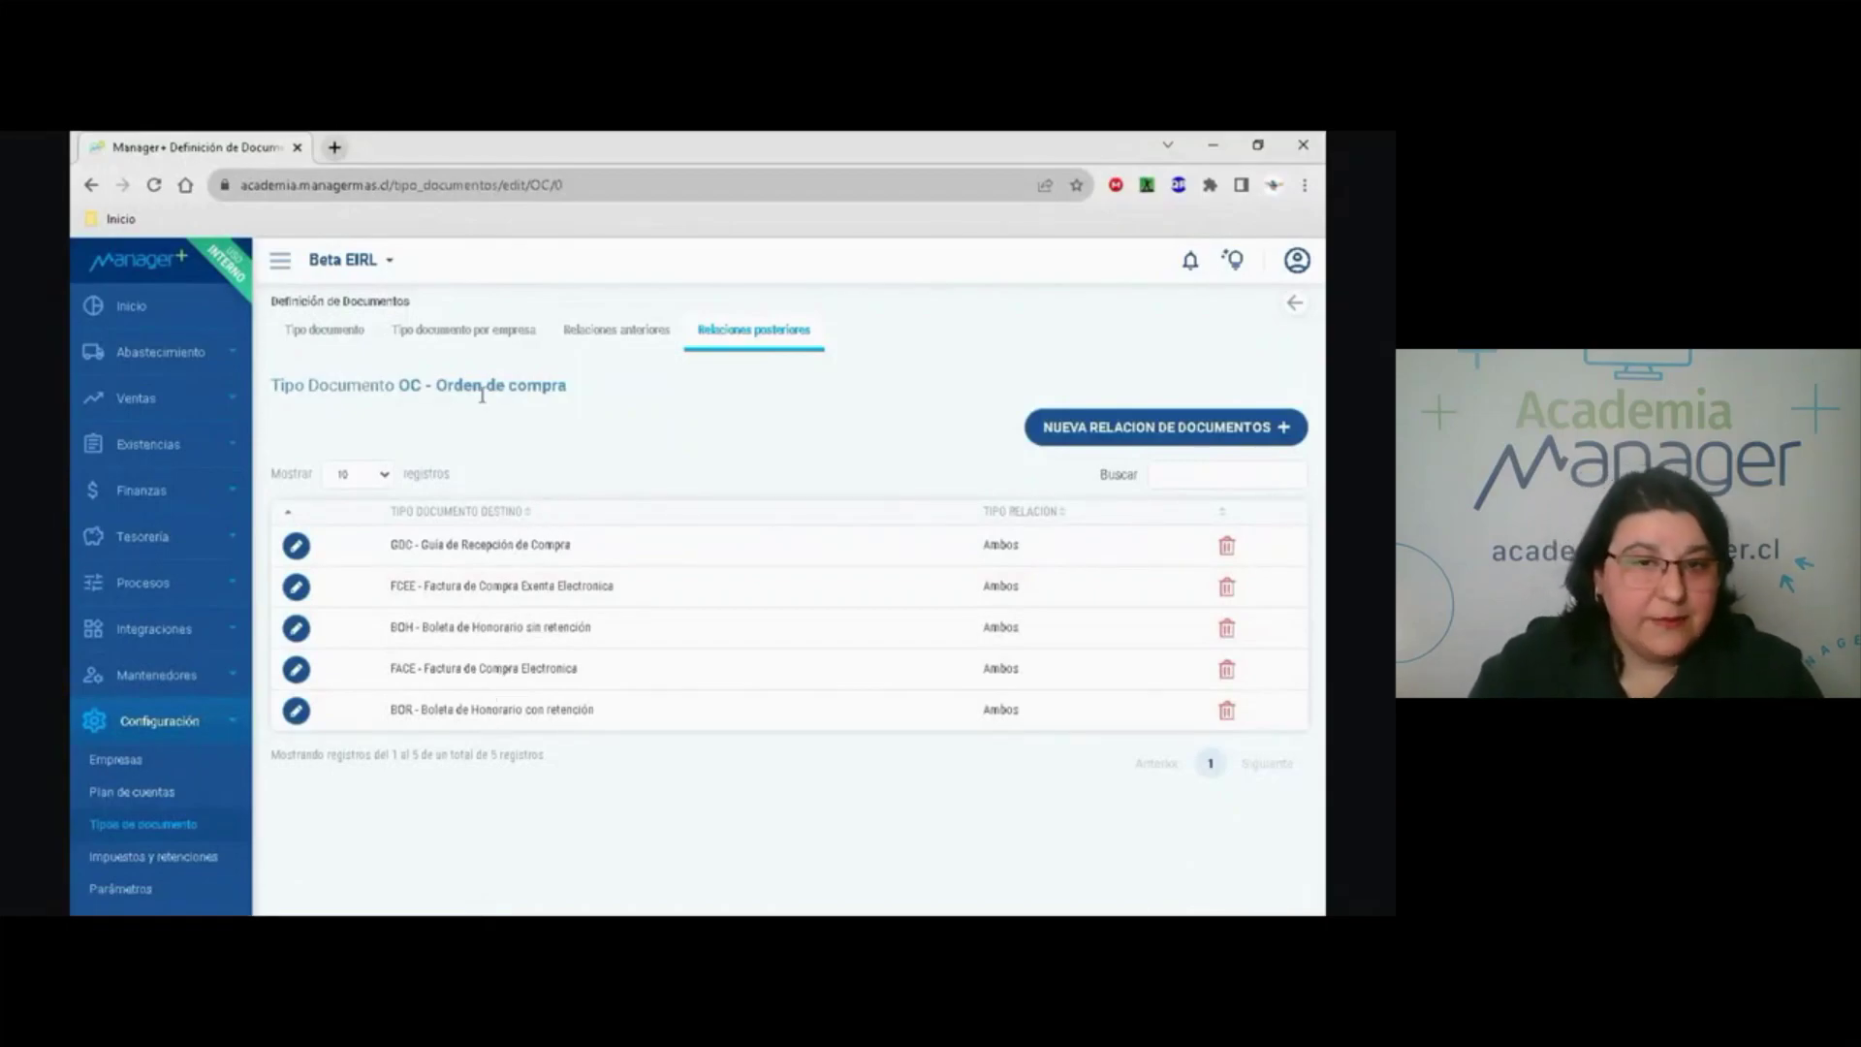
Open the Impuestos y retenciones configuration and view the defined taxes and withholdings.
{"action": "left_click", "coordinate": [155, 863]}
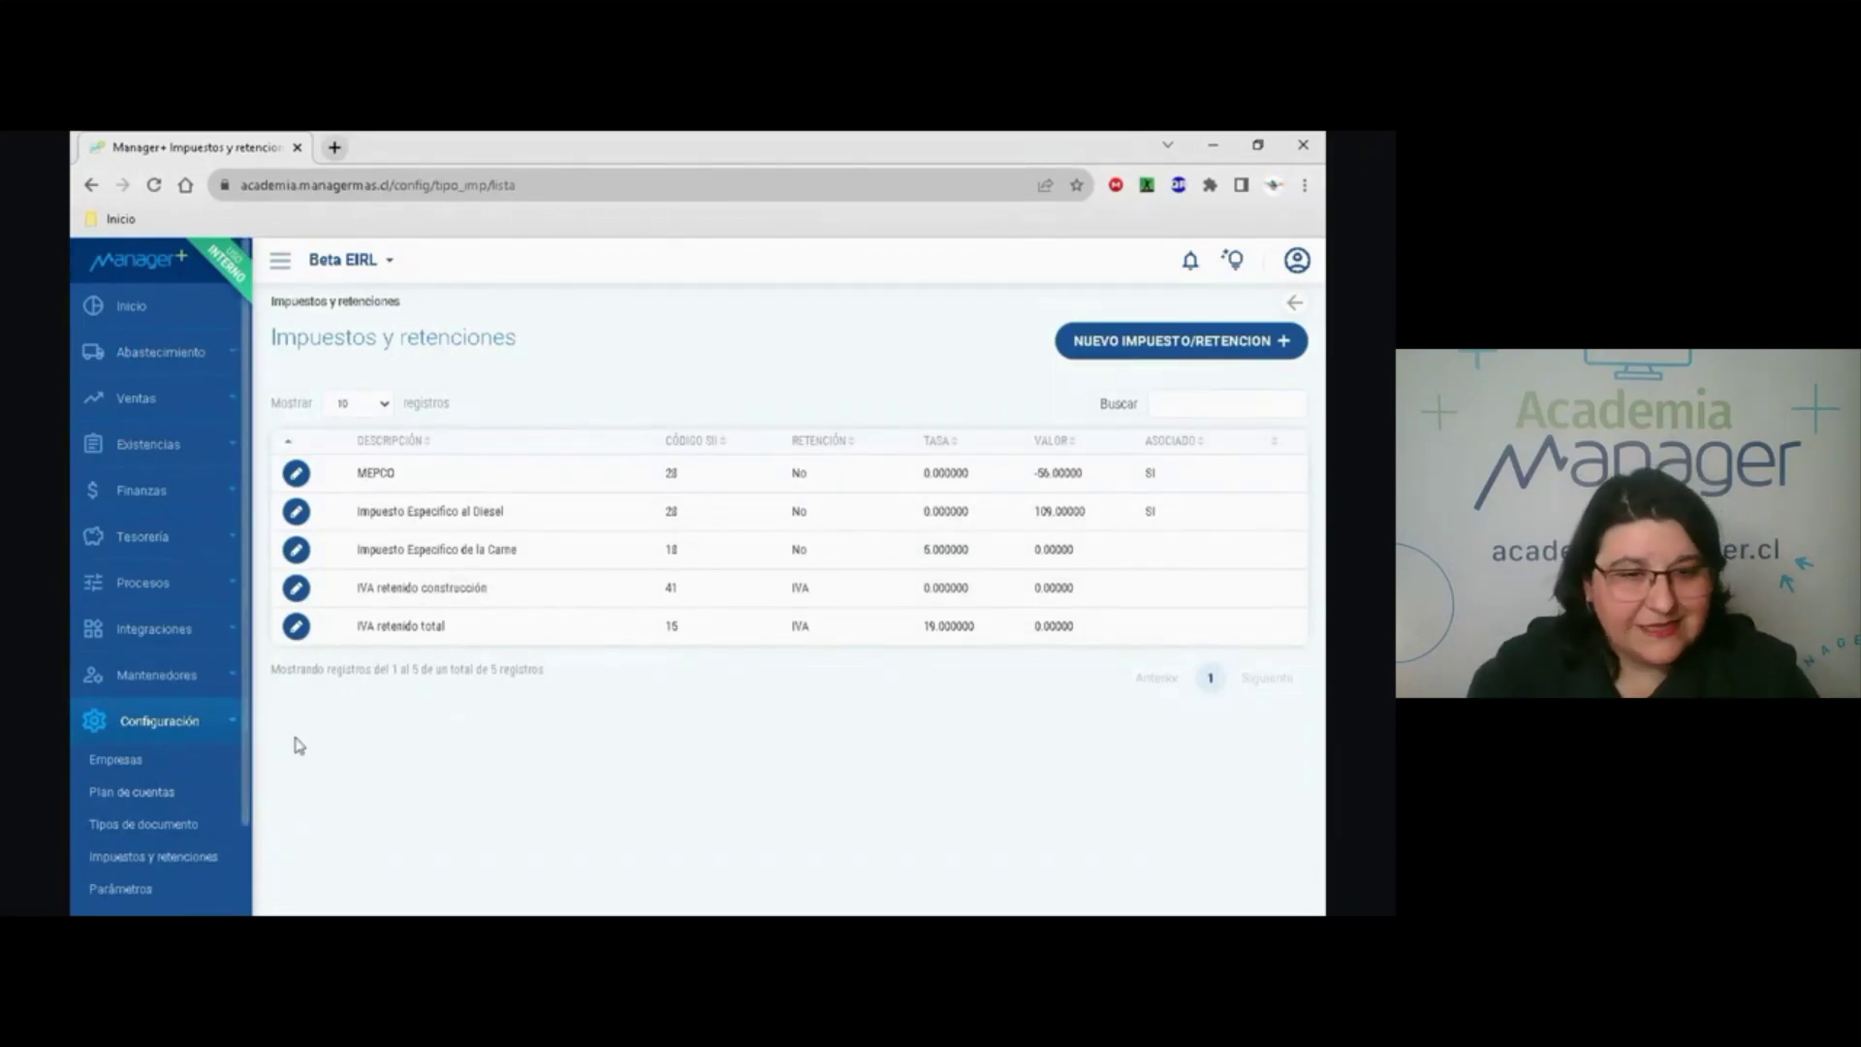
{"action": "scroll", "coordinate": [208, 727], "scroll_direction": "down", "scroll_amount": 1}
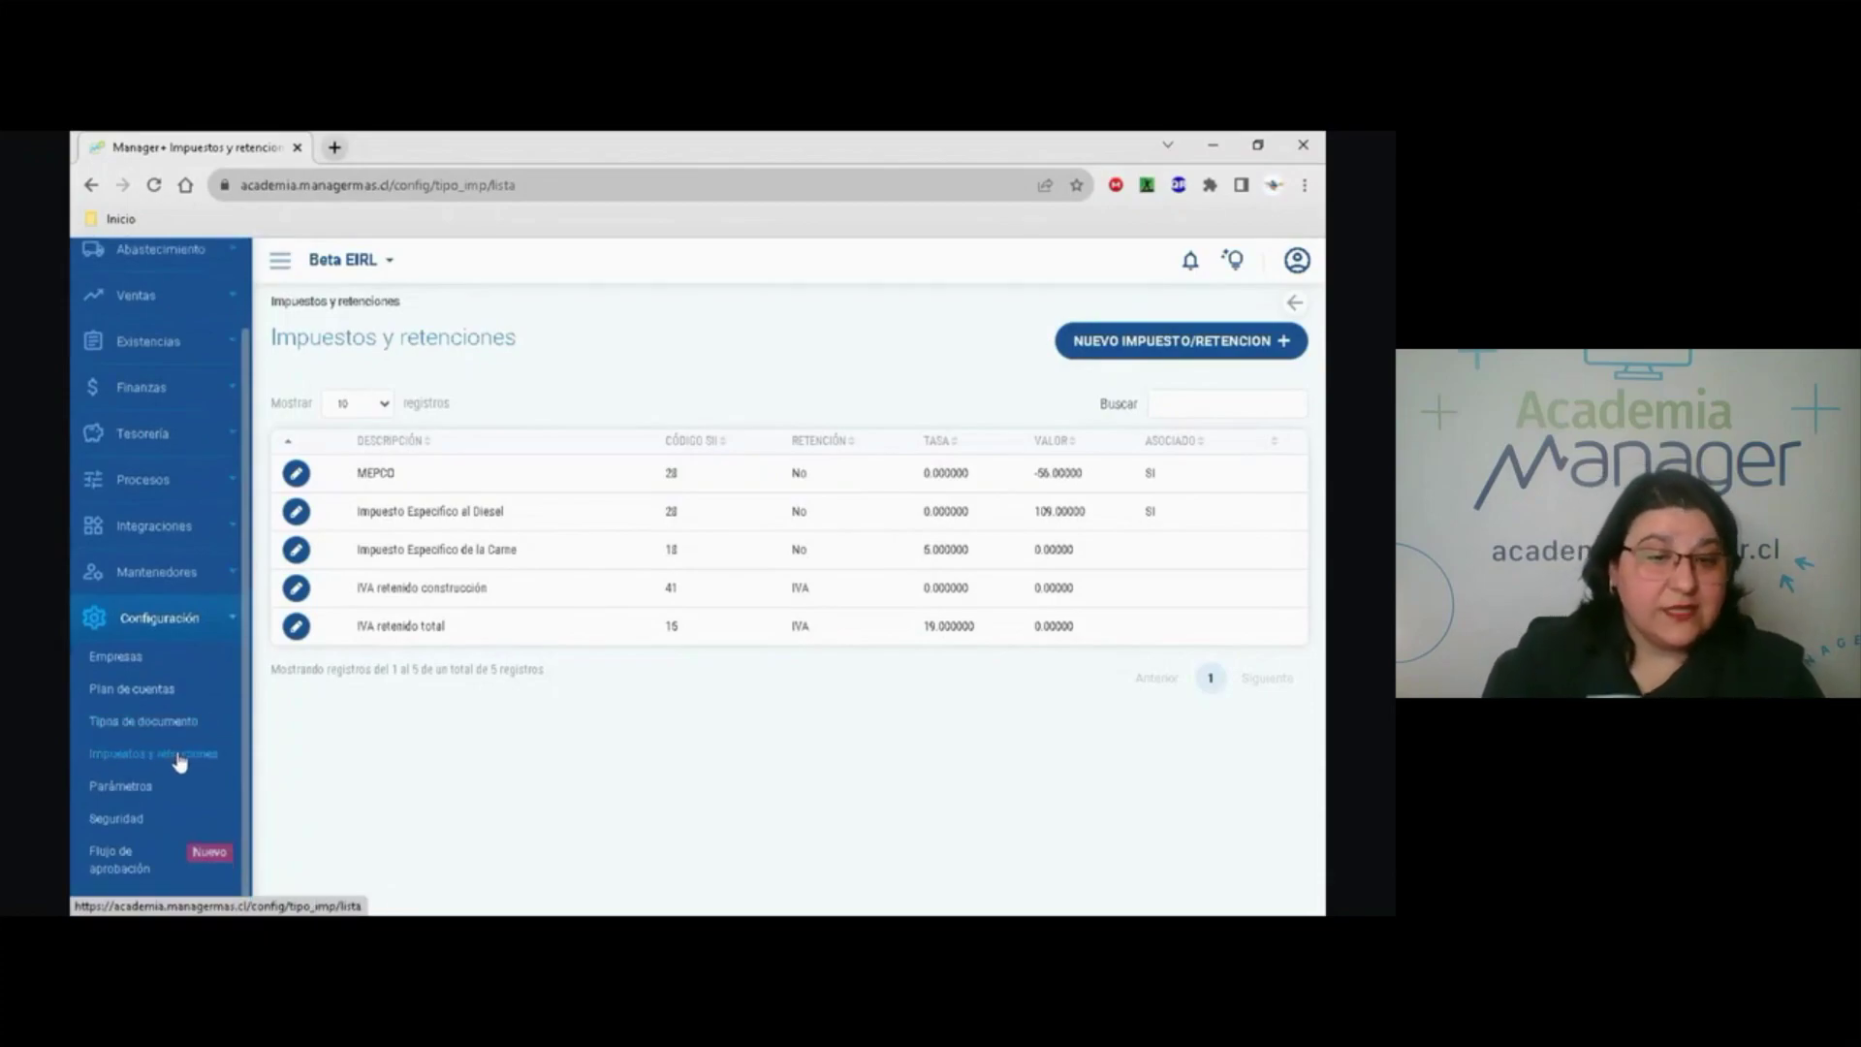
{"action": "left_click", "coordinate": [176, 757]}
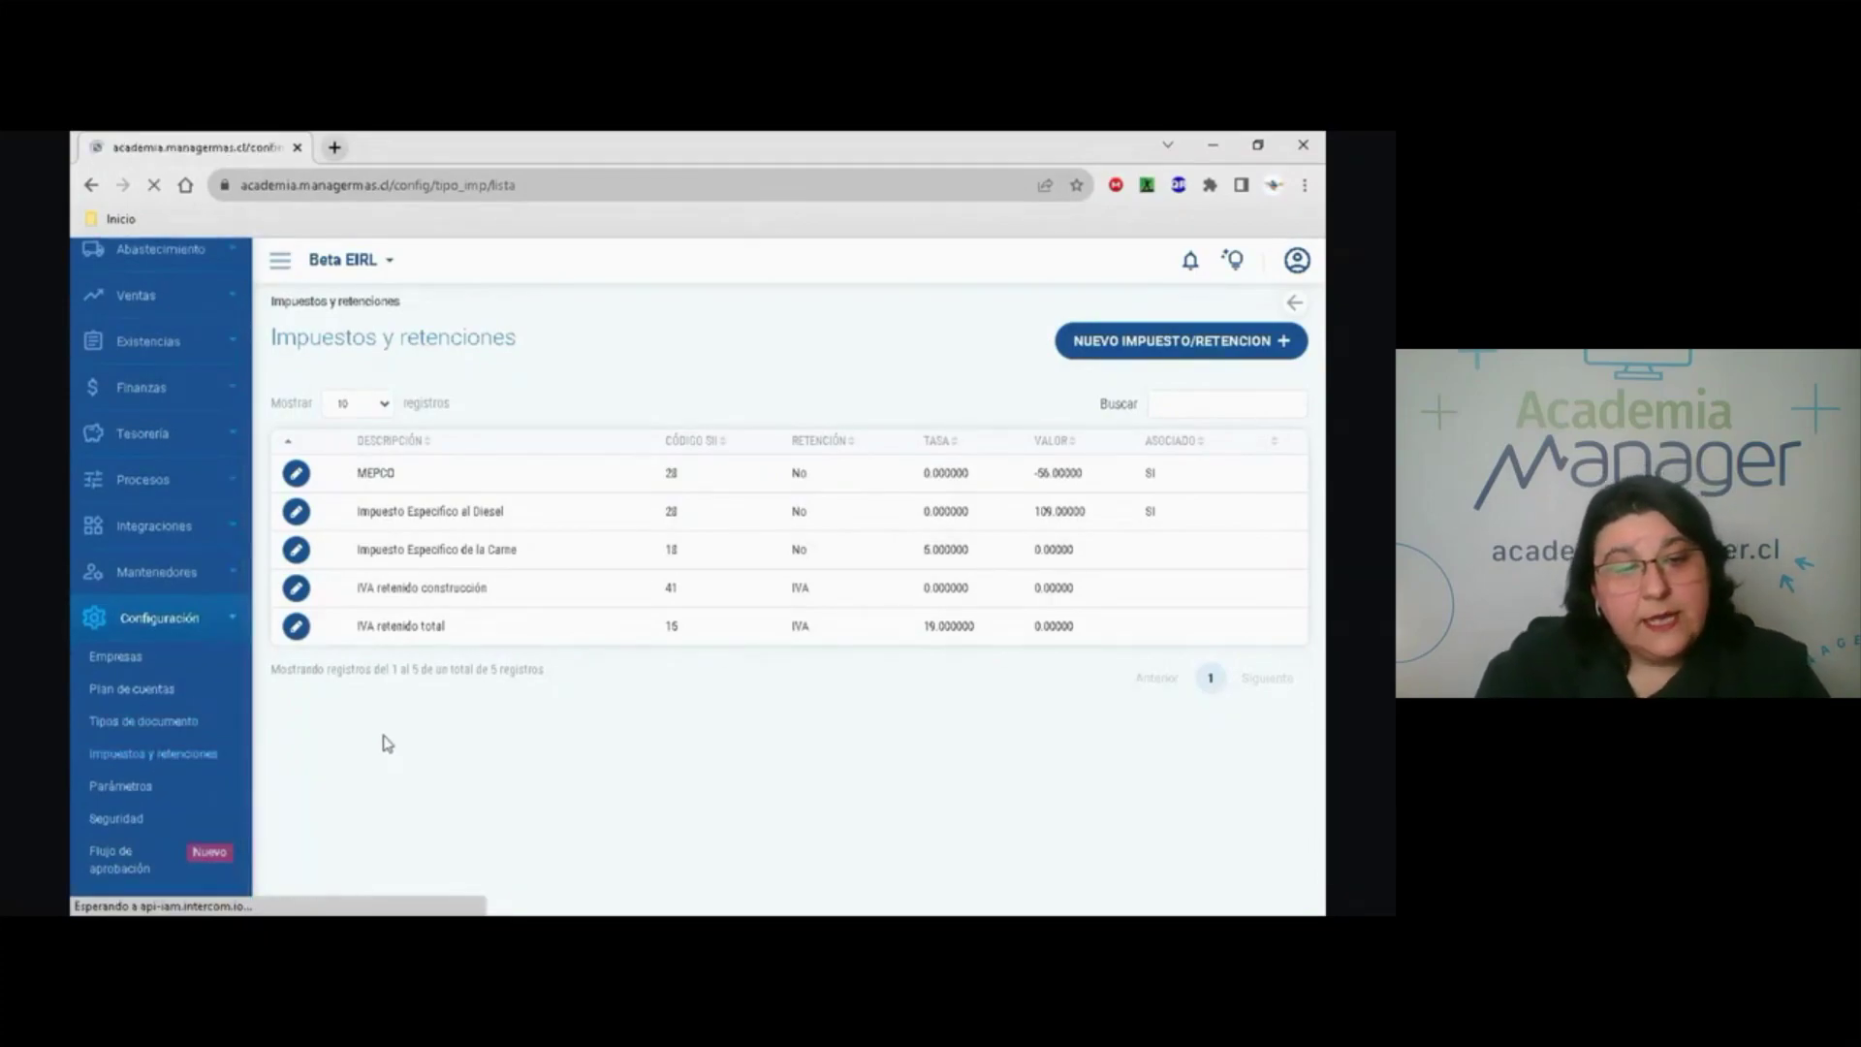
{"action": "scroll", "coordinate": [191, 727], "scroll_direction": "down", "scroll_amount": 1}
{"action": "left_click", "coordinate": [156, 754]}
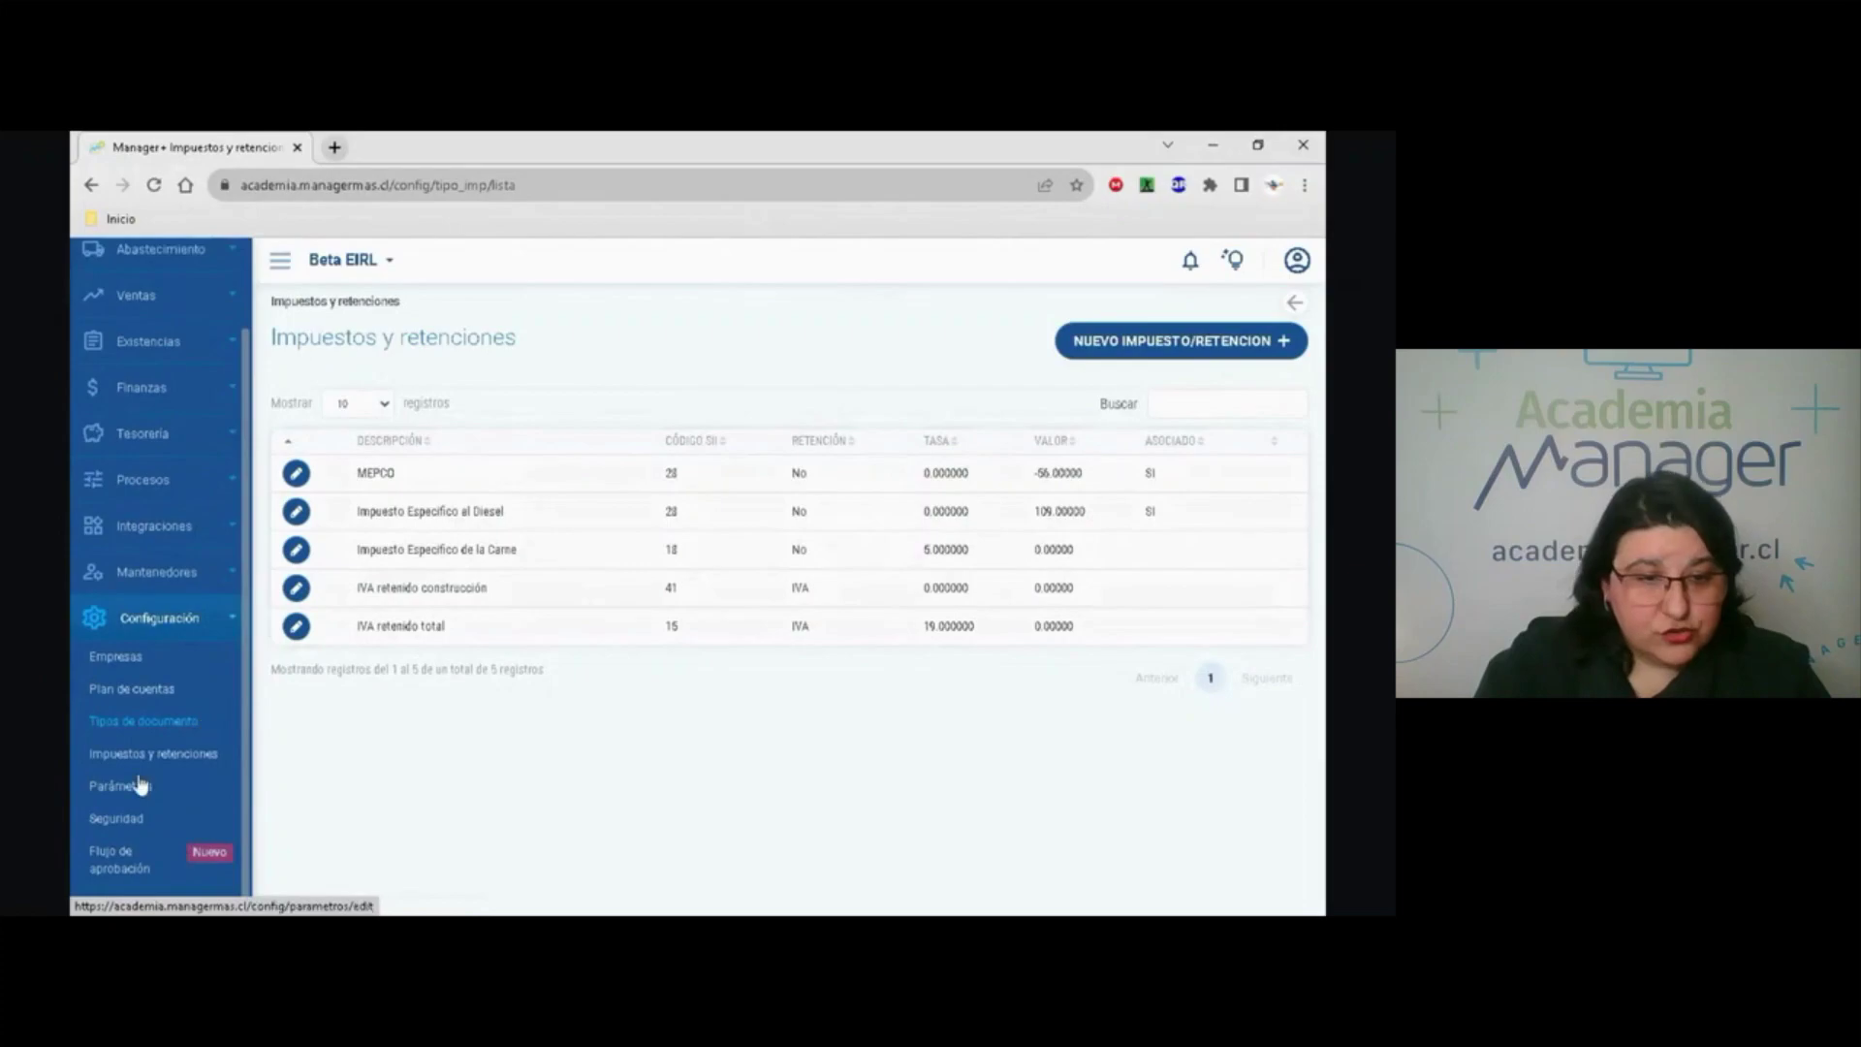
Open the general parameters and go to the tax parameters.
{"action": "left_click", "coordinate": [197, 783]}
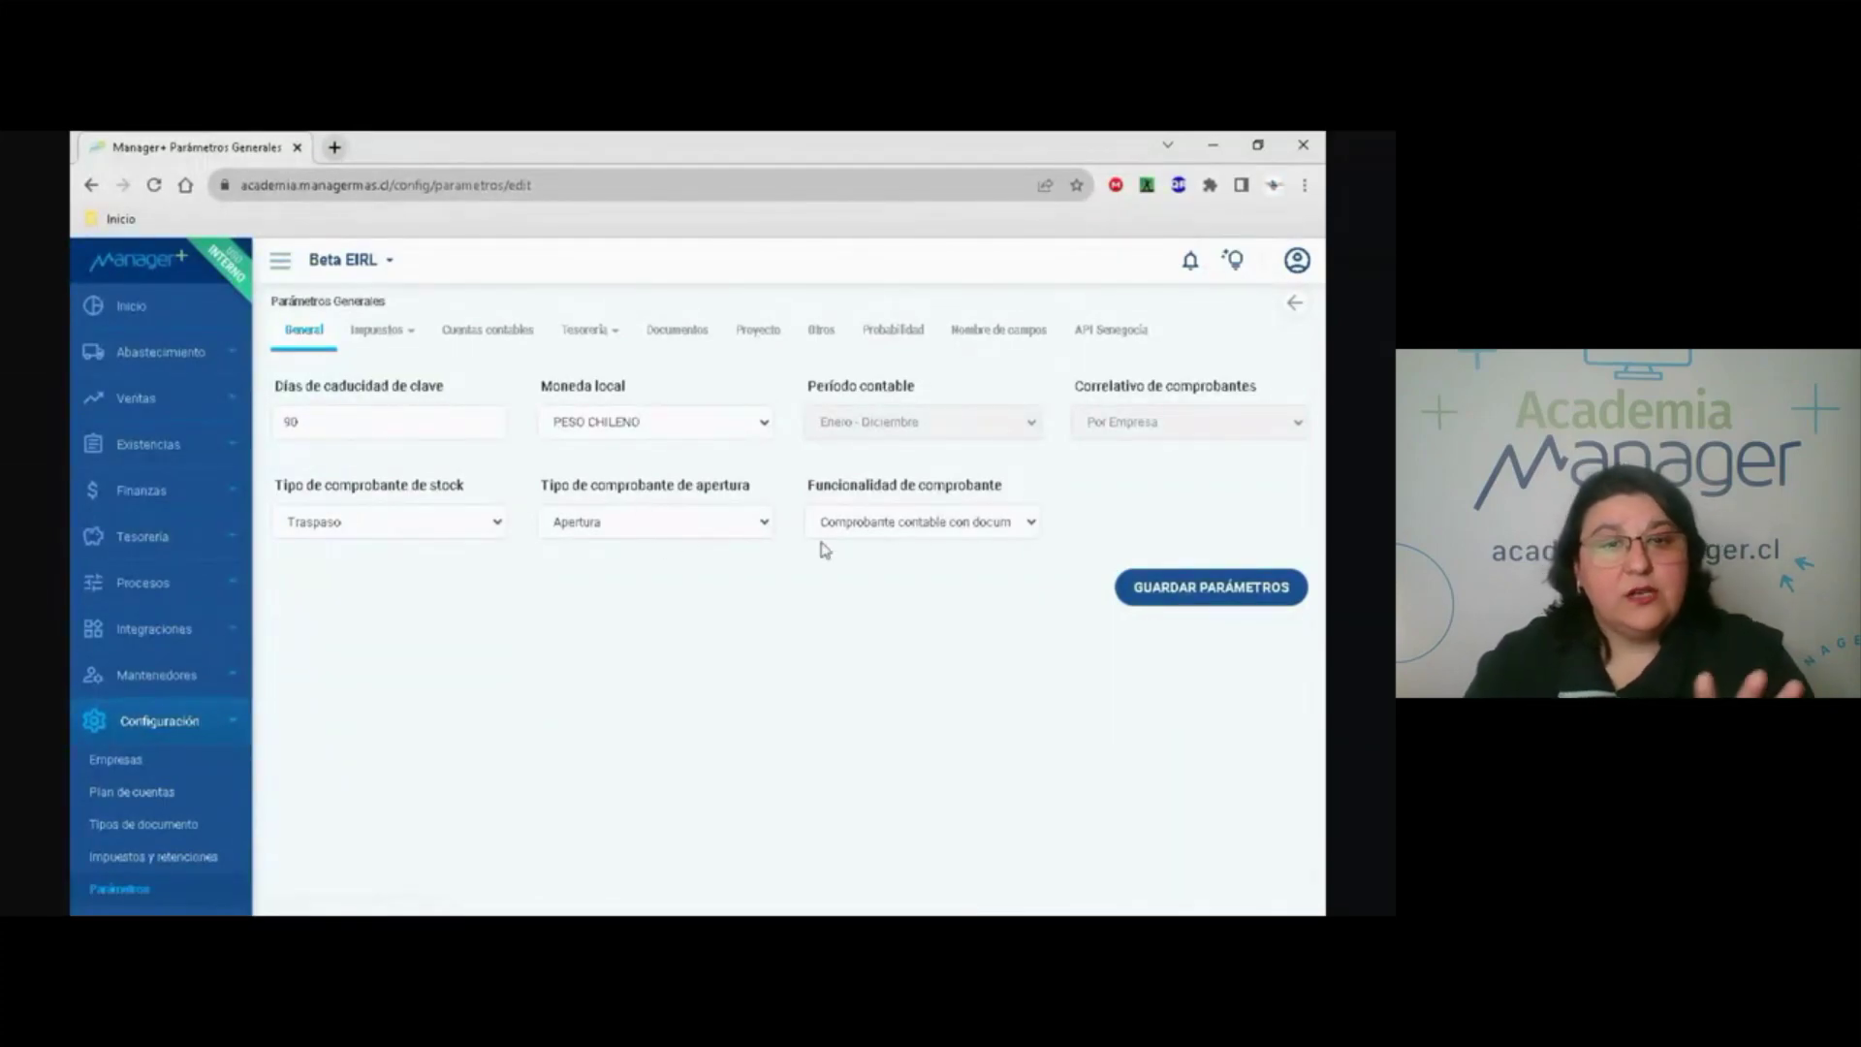
{"action": "left_click", "coordinate": [378, 331]}
{"action": "left_click", "coordinate": [388, 389]}
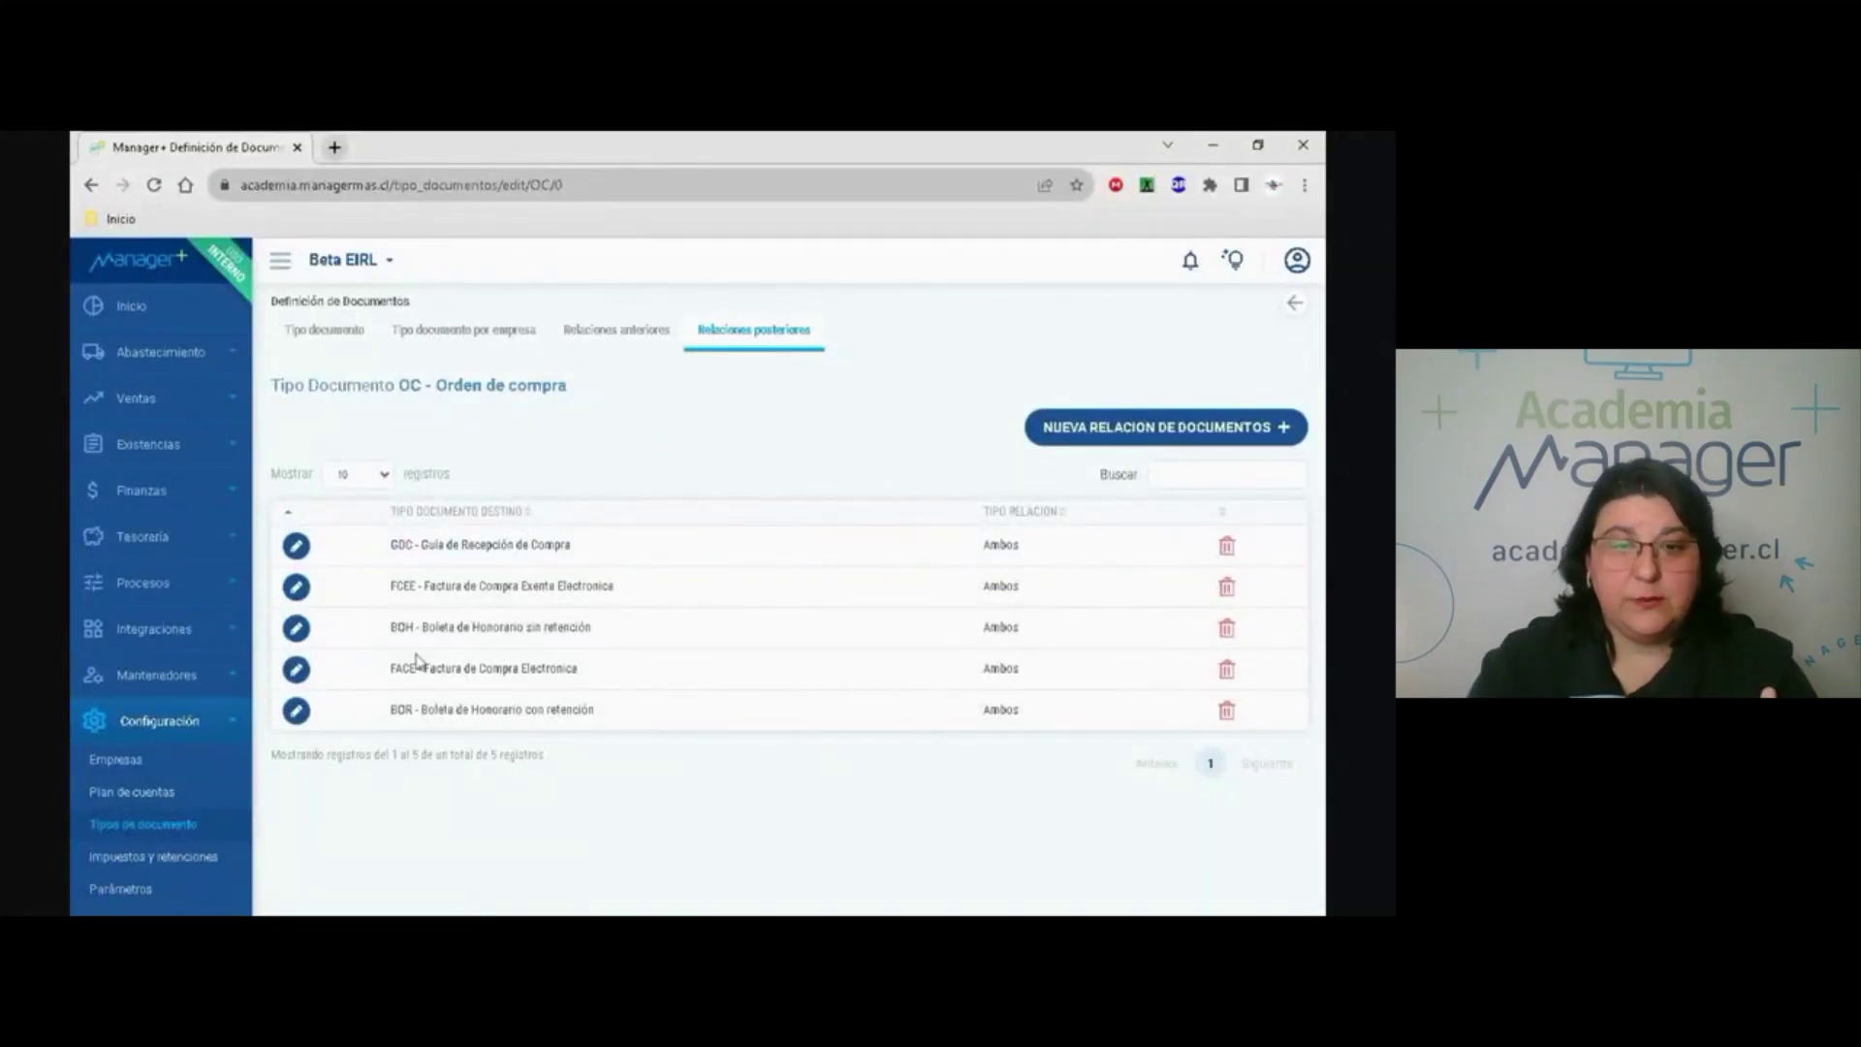
View the Impuestos y retenciones list, and open the general parameters at the document parameters.
{"action": "left_click", "coordinate": [158, 862]}
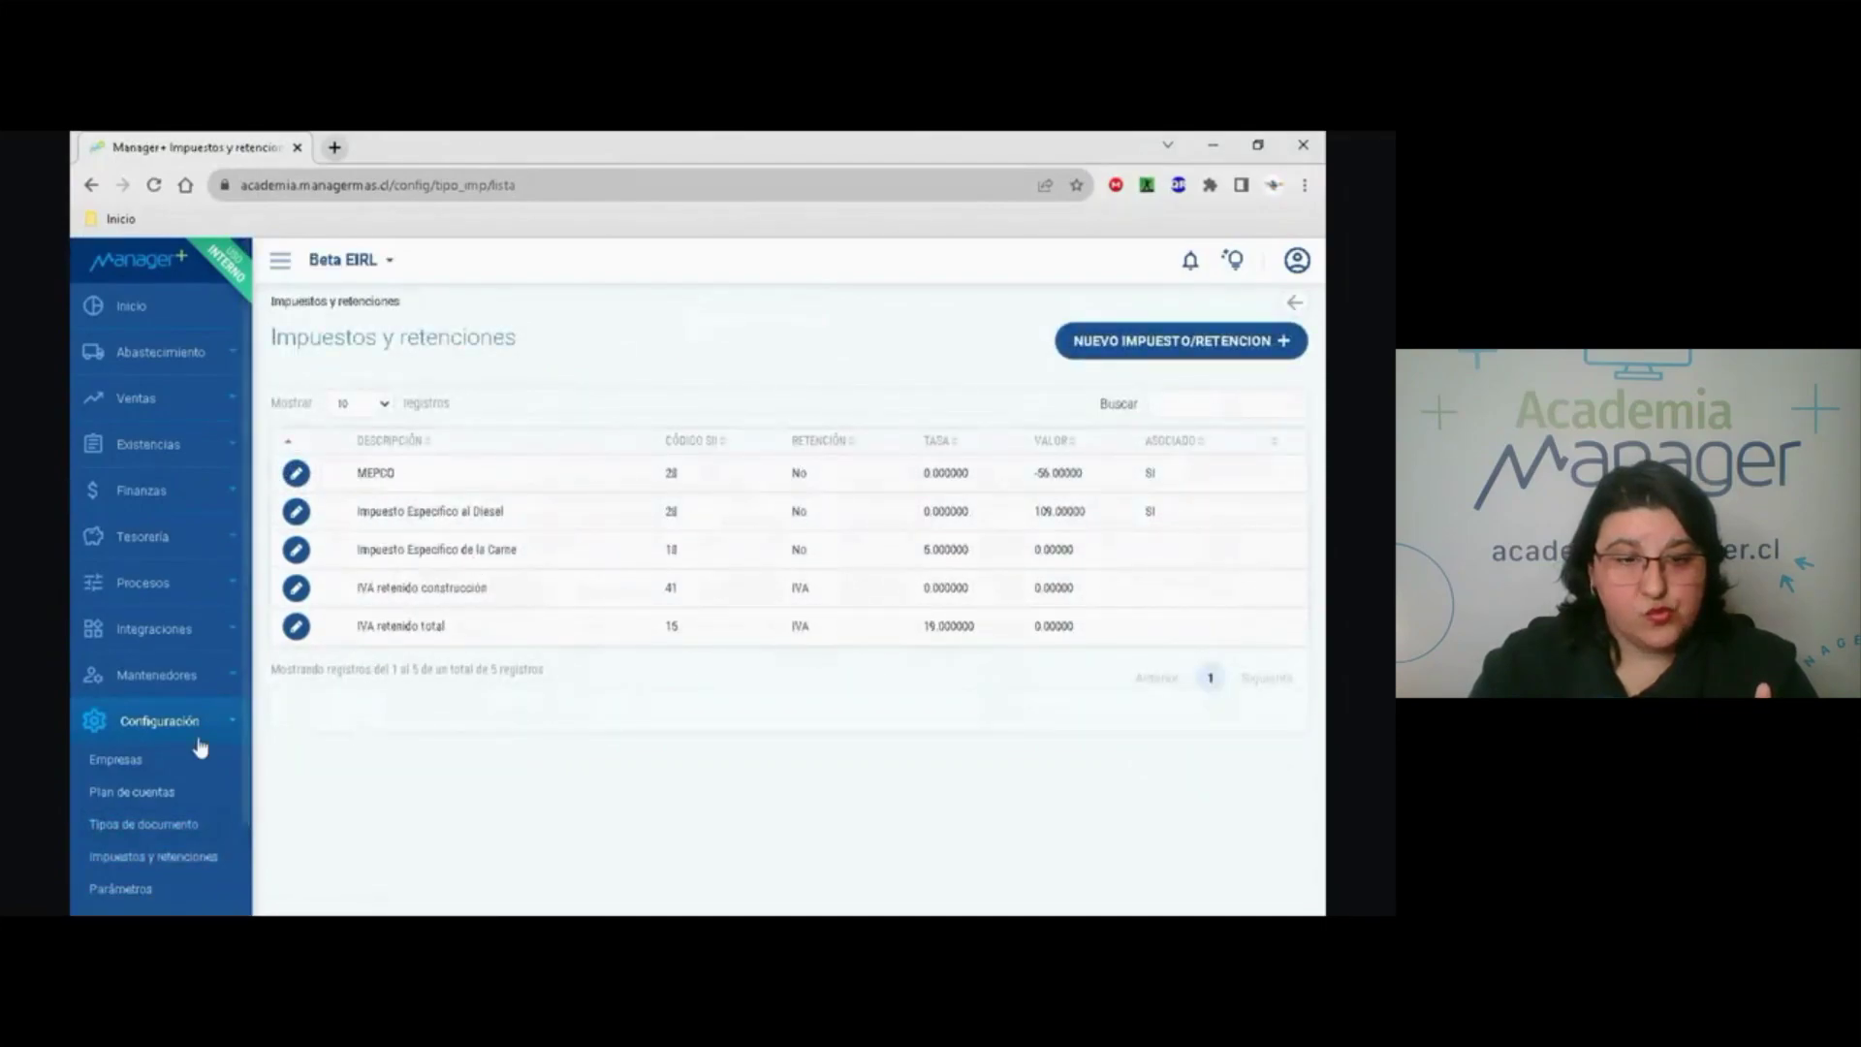
{"action": "scroll", "coordinate": [211, 725], "scroll_direction": "down", "scroll_amount": 1}
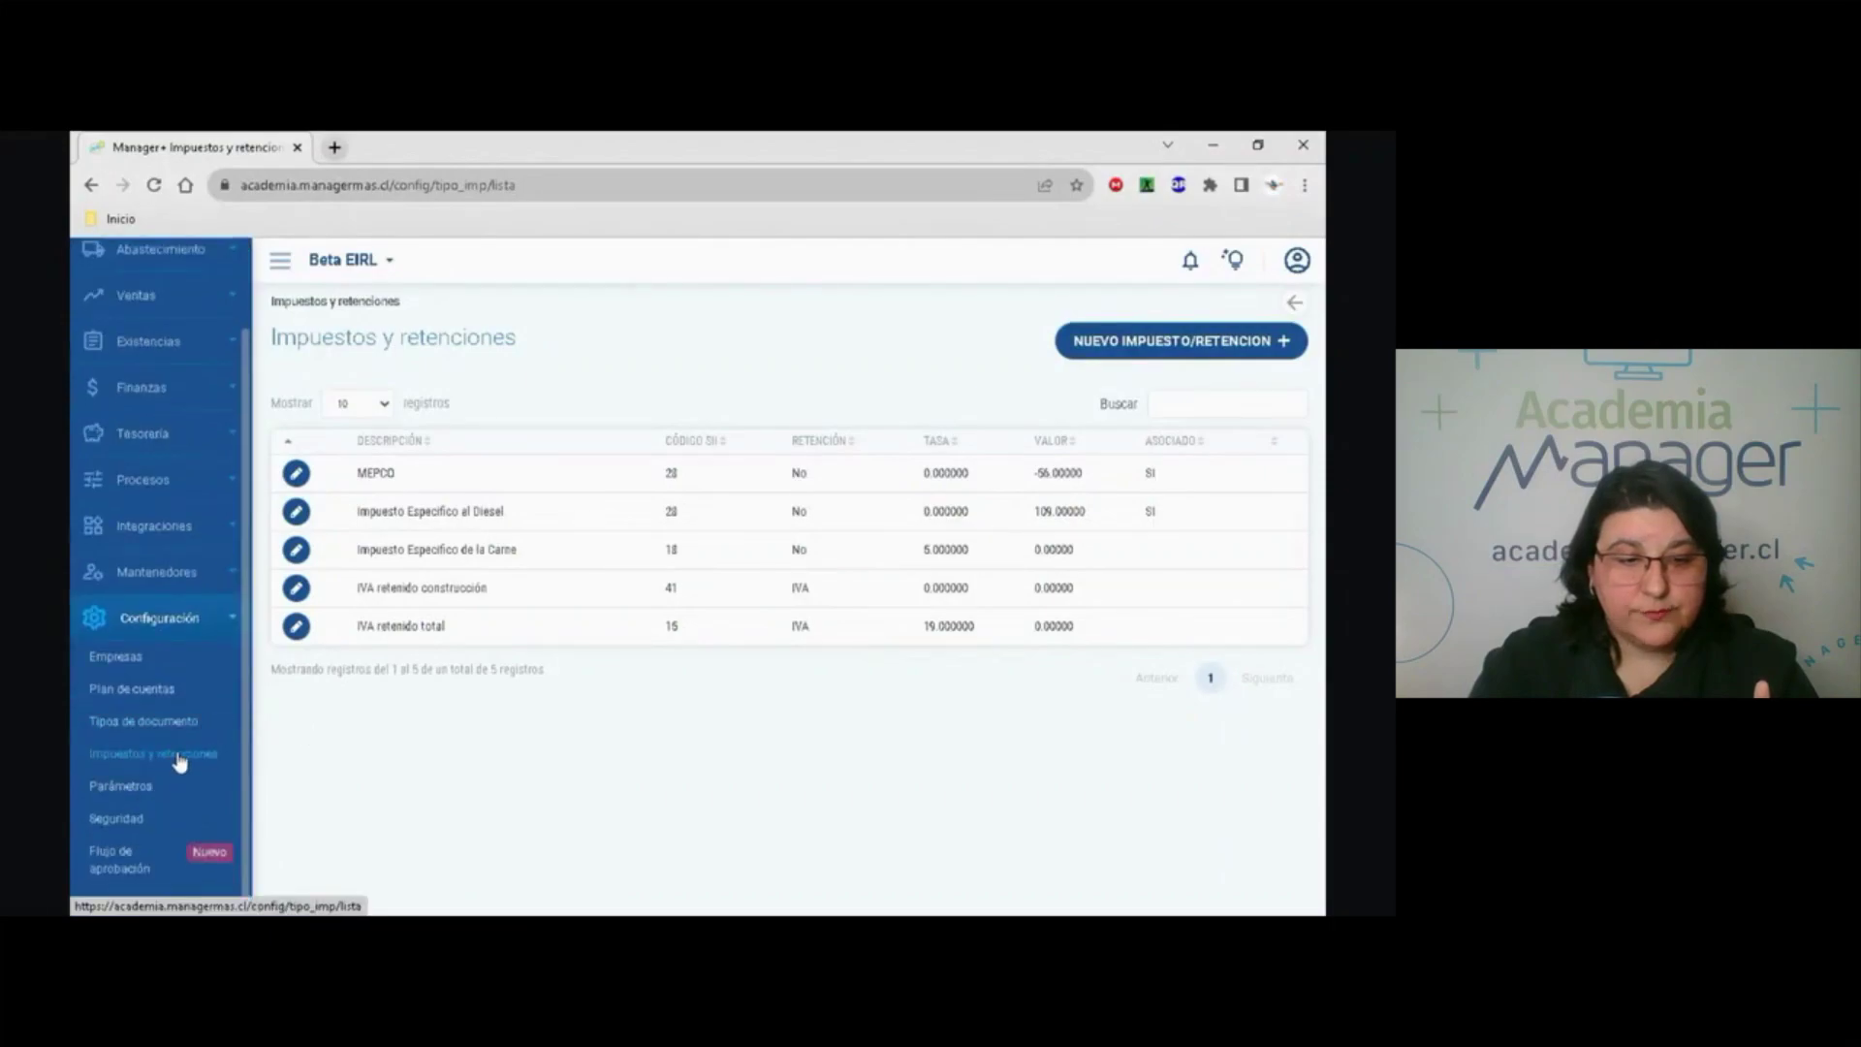
{"action": "left_click", "coordinate": [145, 786]}
{"action": "left_click", "coordinate": [677, 333]}
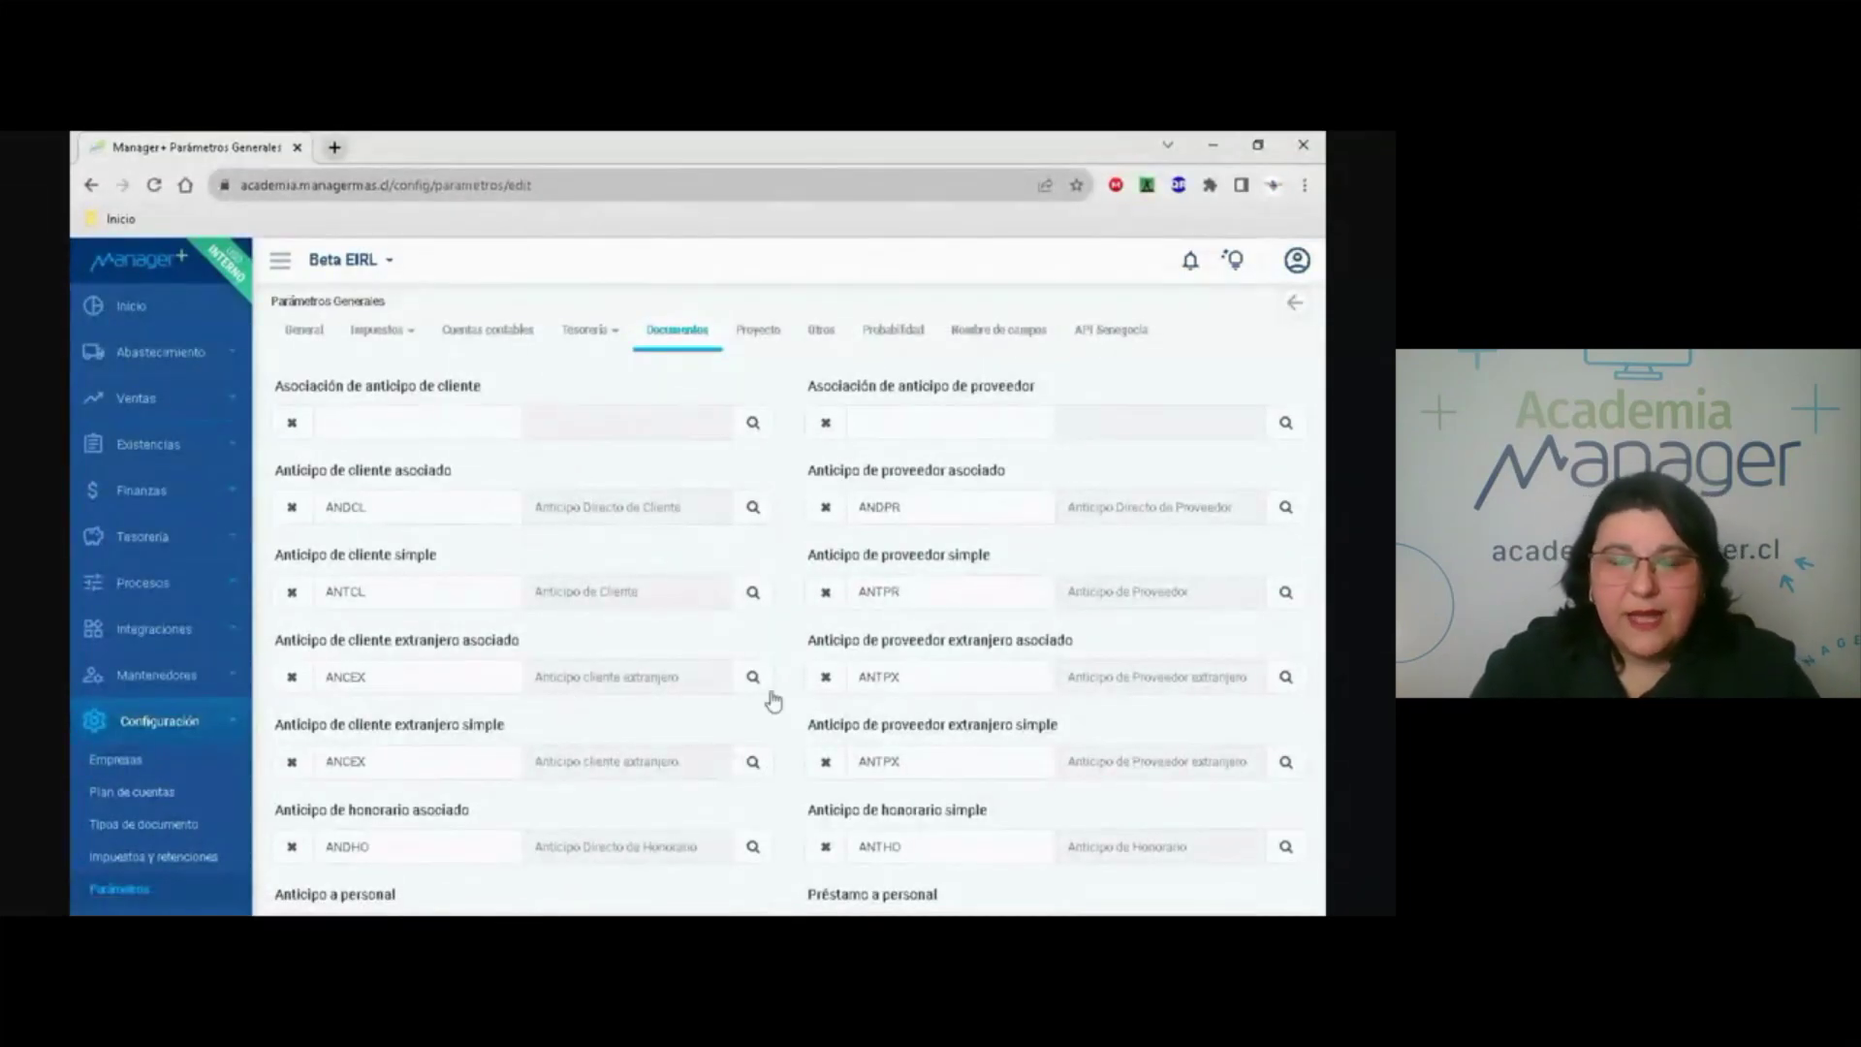
Open the security configuration and review its users, permissions, roles and document sets.
{"action": "scroll", "coordinate": [170, 809], "scroll_direction": "down", "scroll_amount": 2}
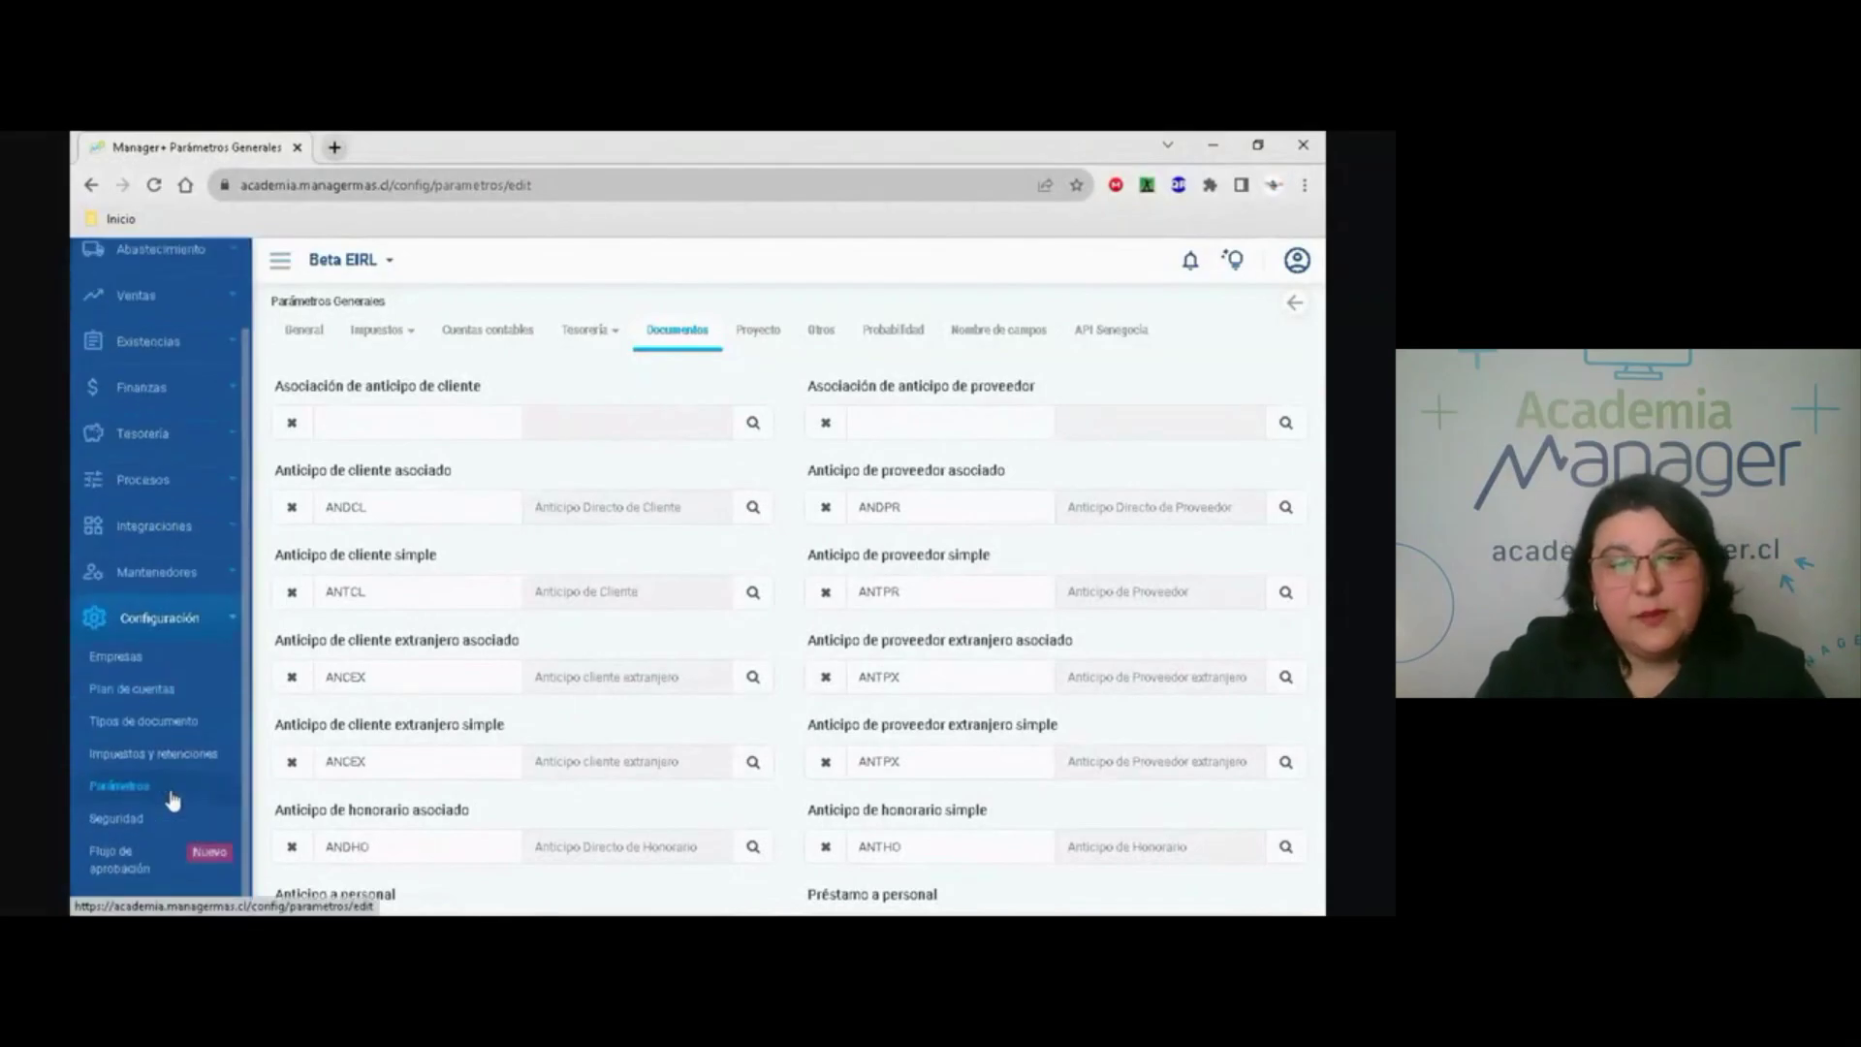
{"action": "left_click", "coordinate": [110, 820]}
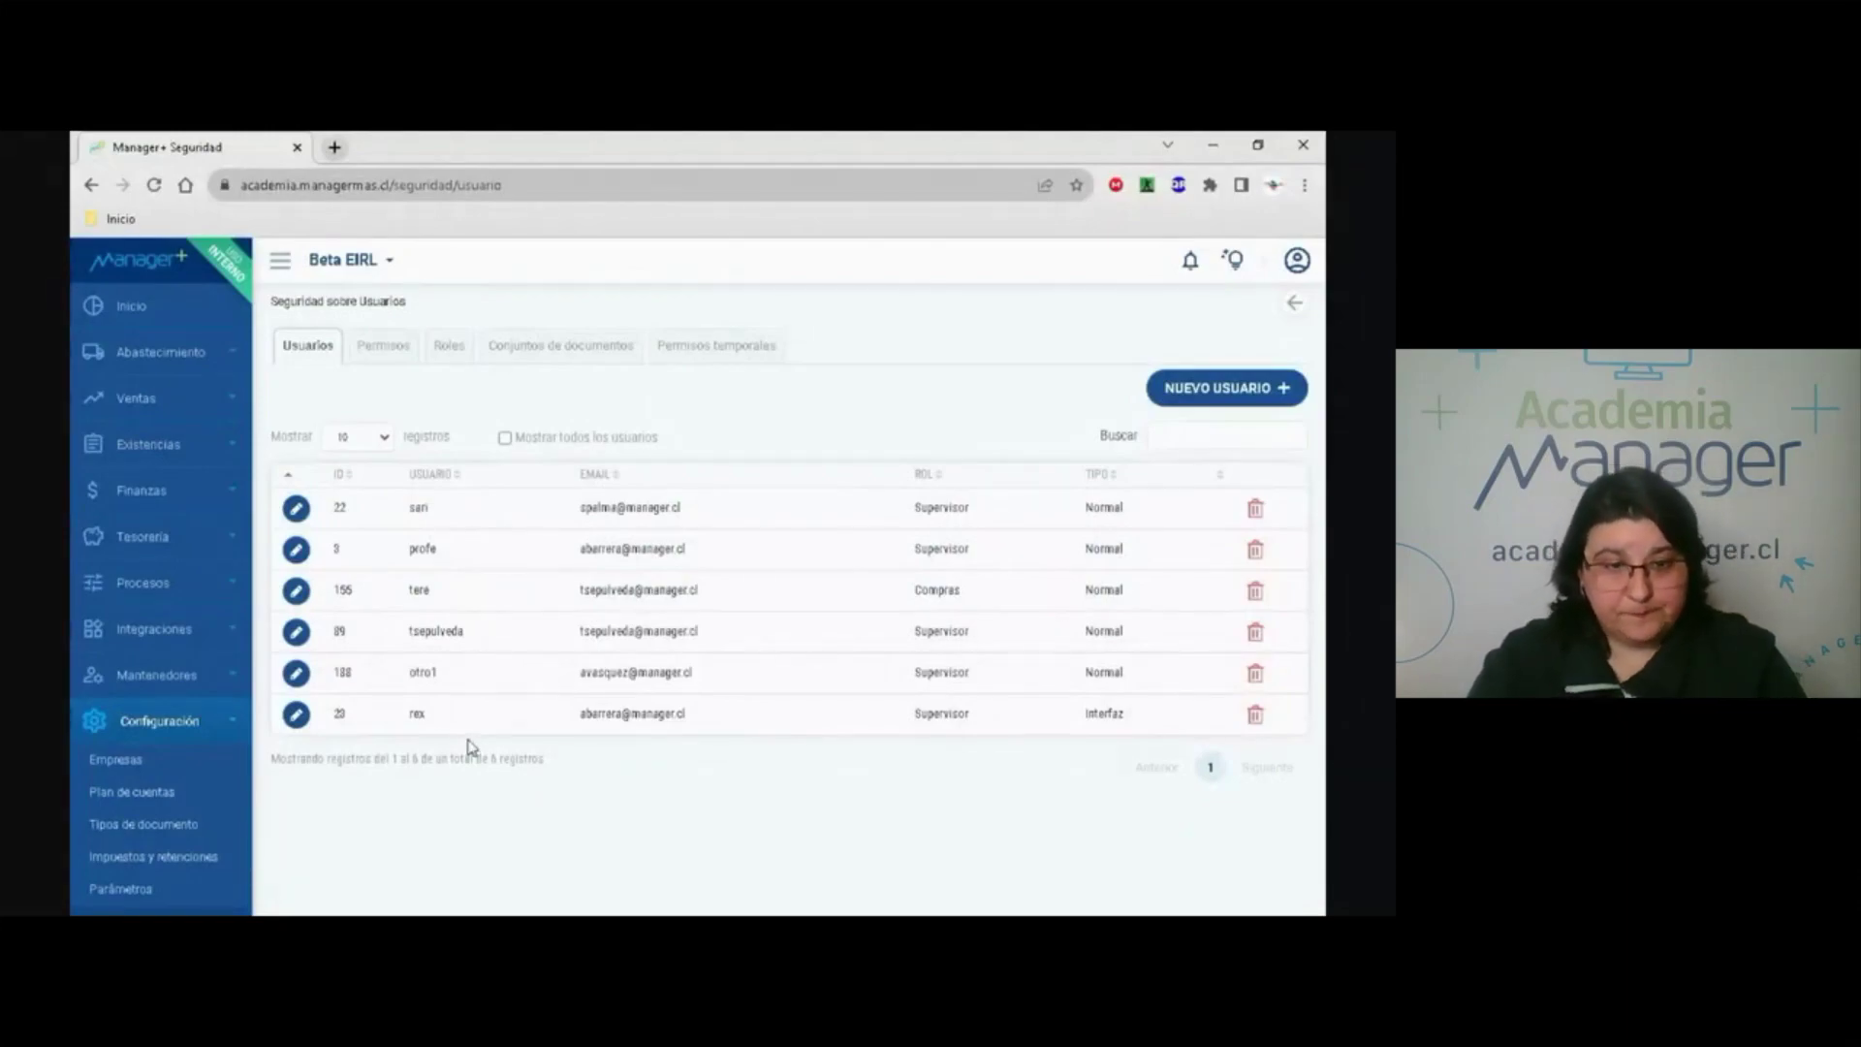
{"action": "left_click", "coordinate": [382, 349]}
{"action": "left_click", "coordinate": [449, 355]}
{"action": "left_click", "coordinate": [564, 354]}
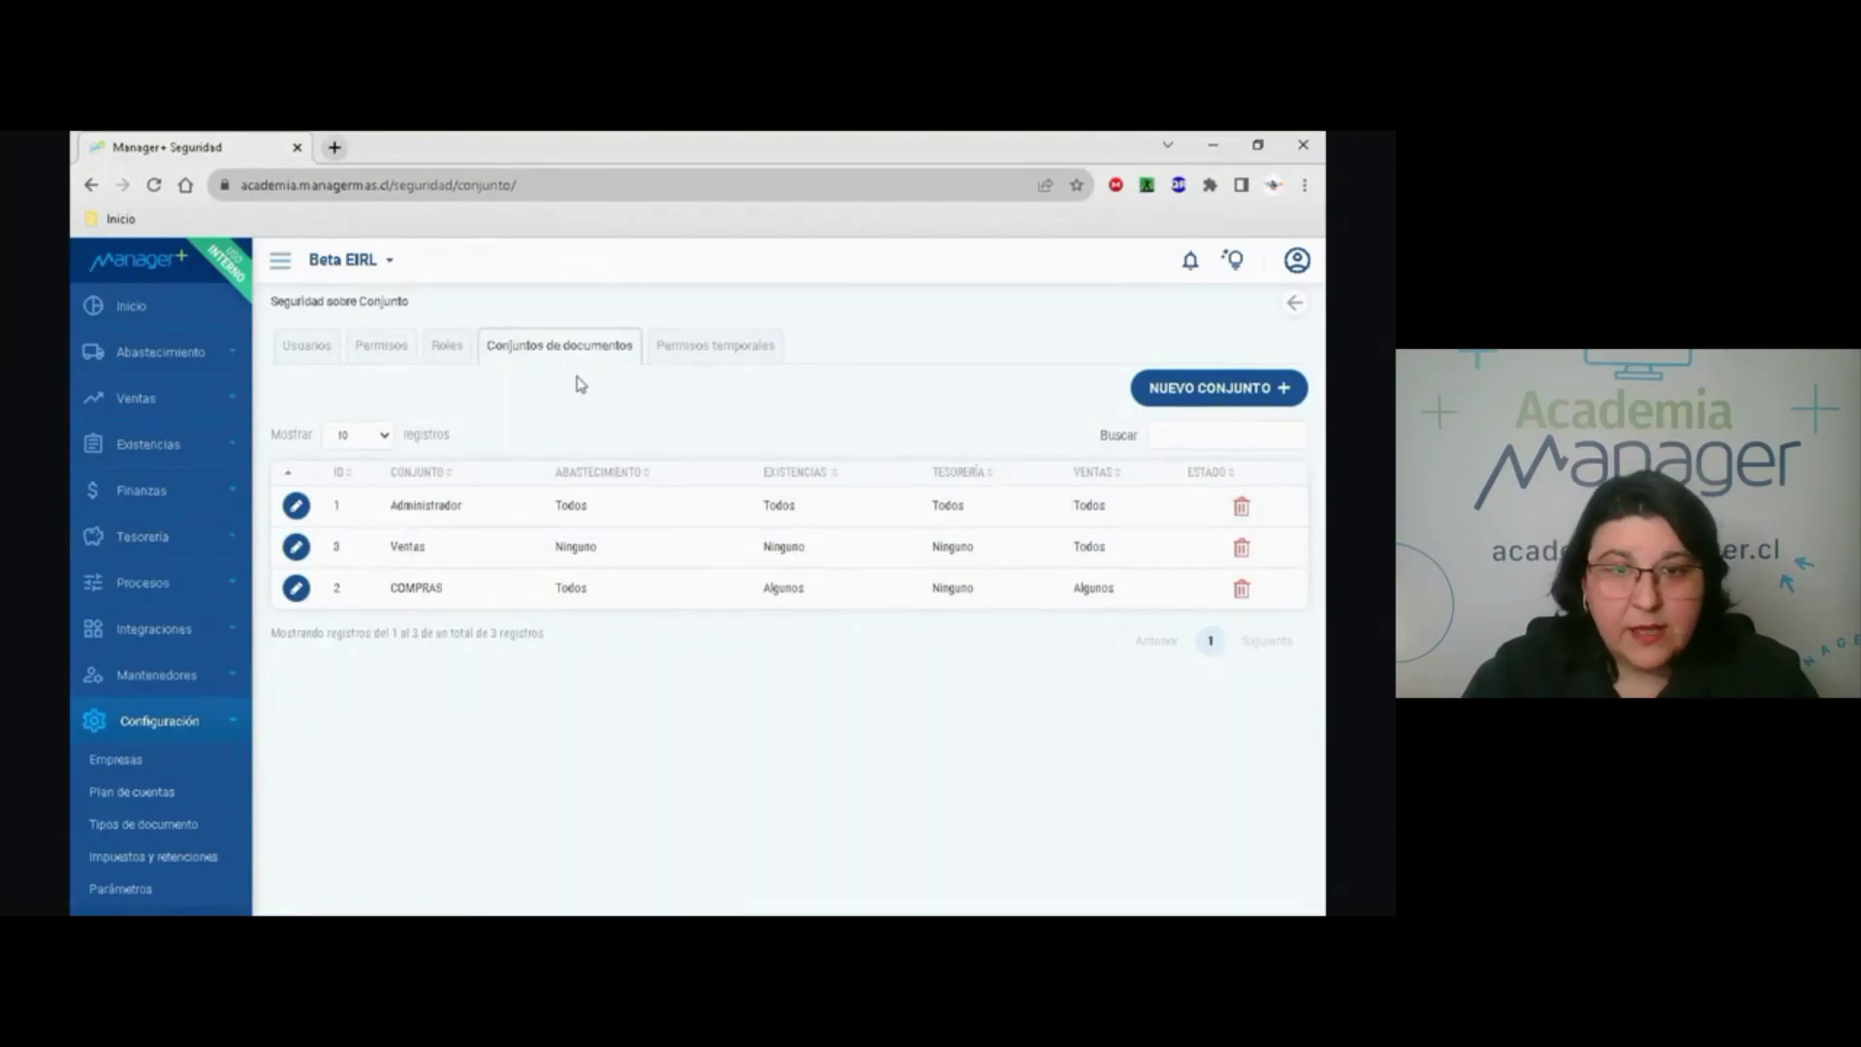
Open the COT - Cotización de Venta approval flow and go through its request, approval and issuing stages.
{"action": "scroll", "coordinate": [142, 714], "scroll_direction": "down", "scroll_amount": 1}
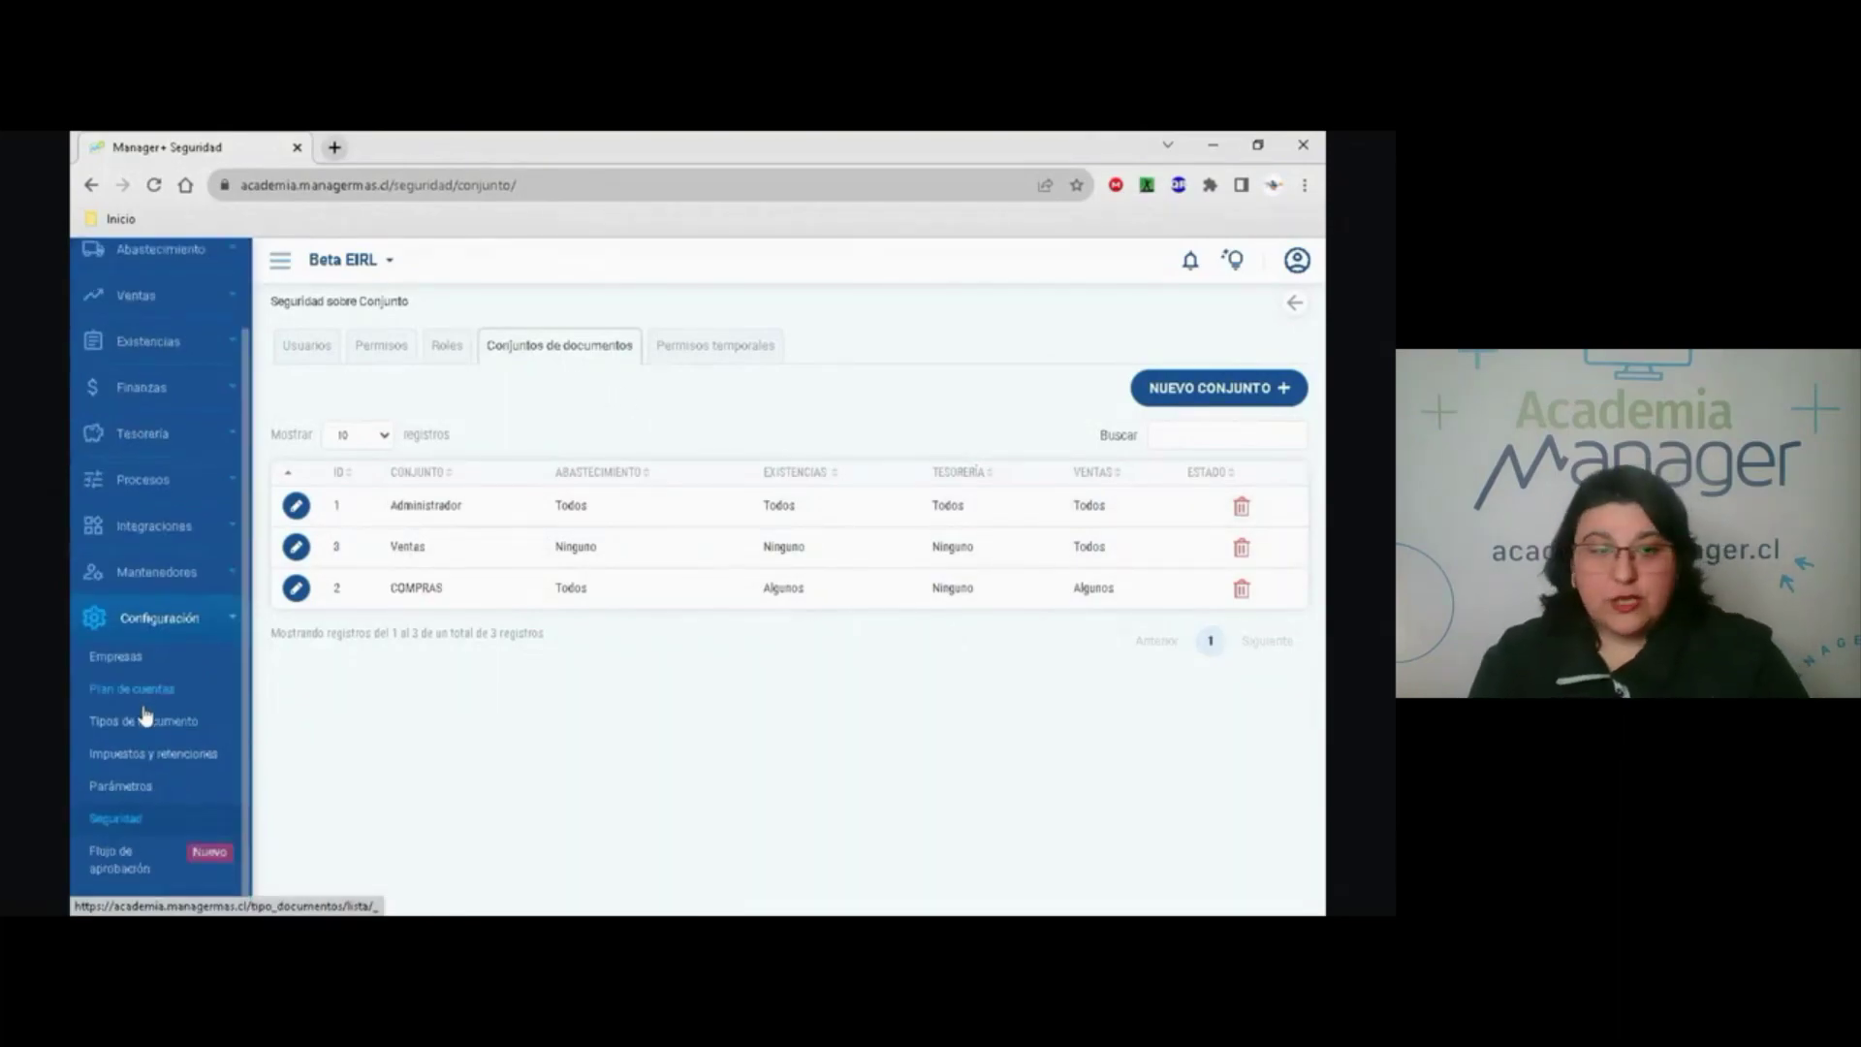
{"action": "left_click", "coordinate": [111, 860]}
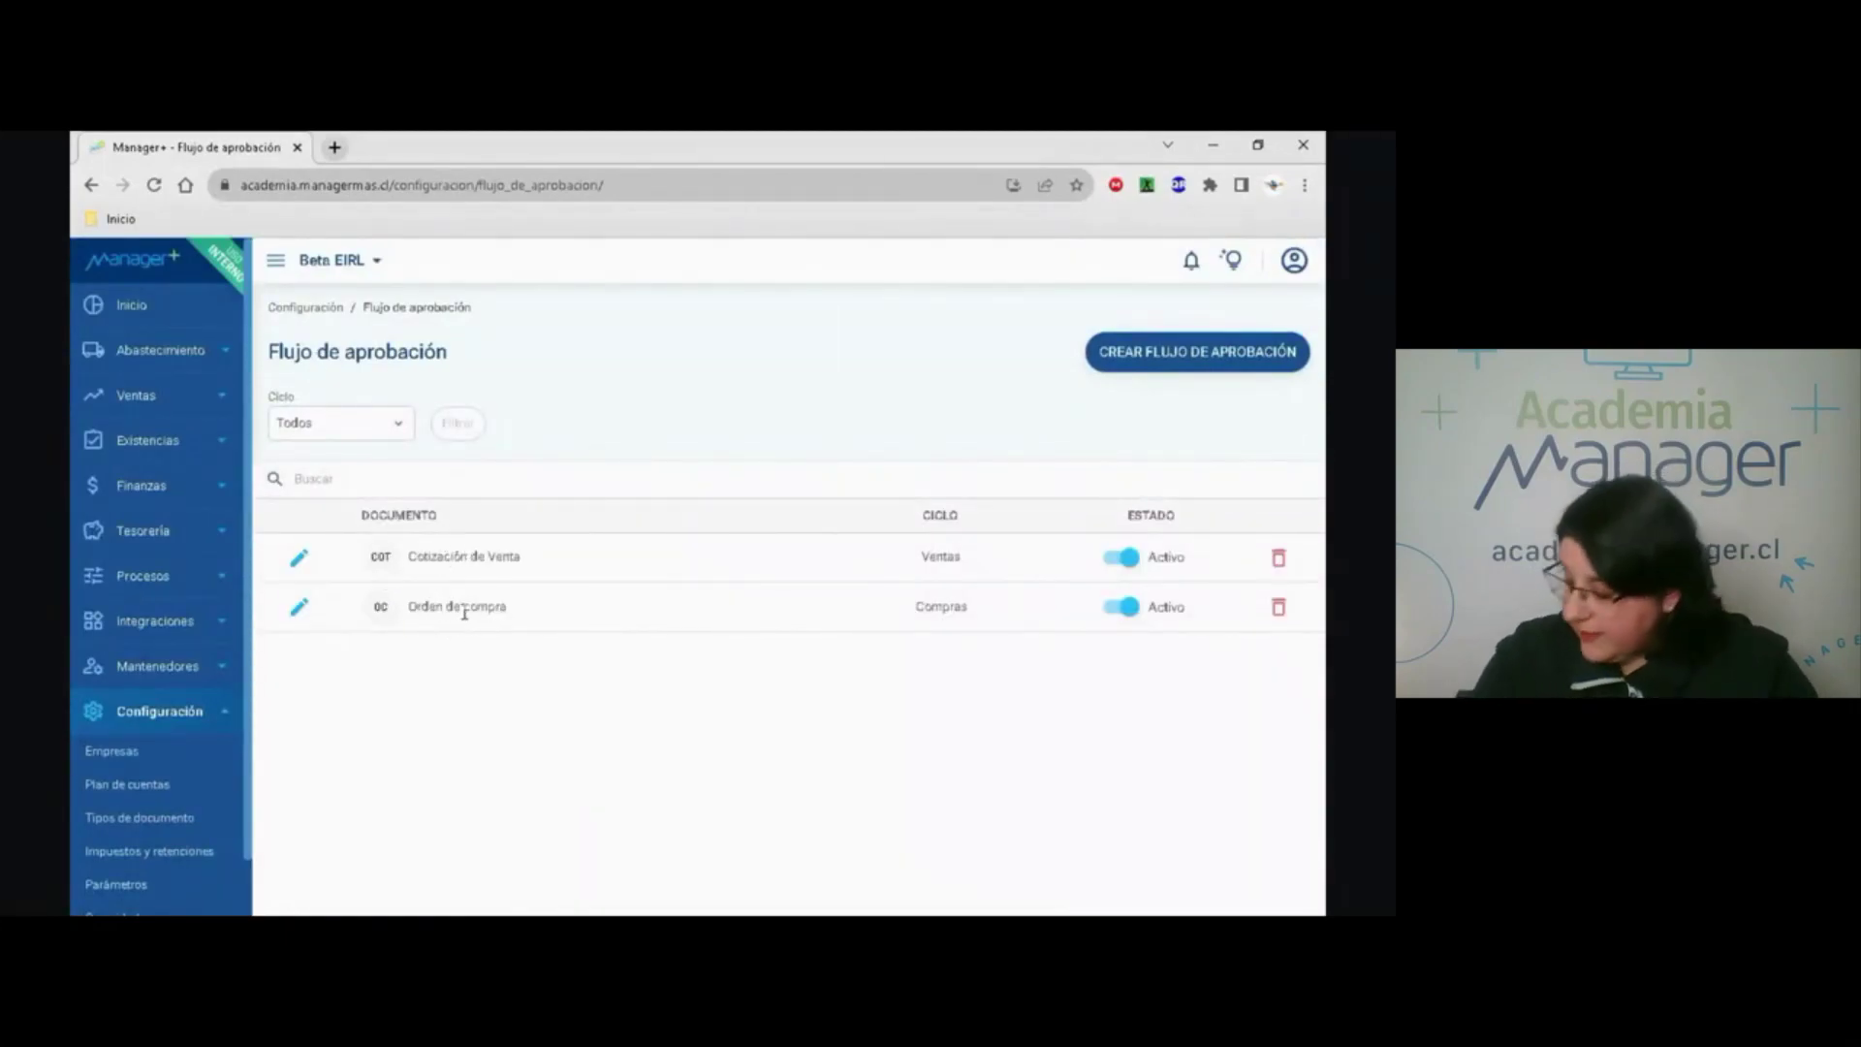
{"action": "left_click", "coordinate": [298, 557]}
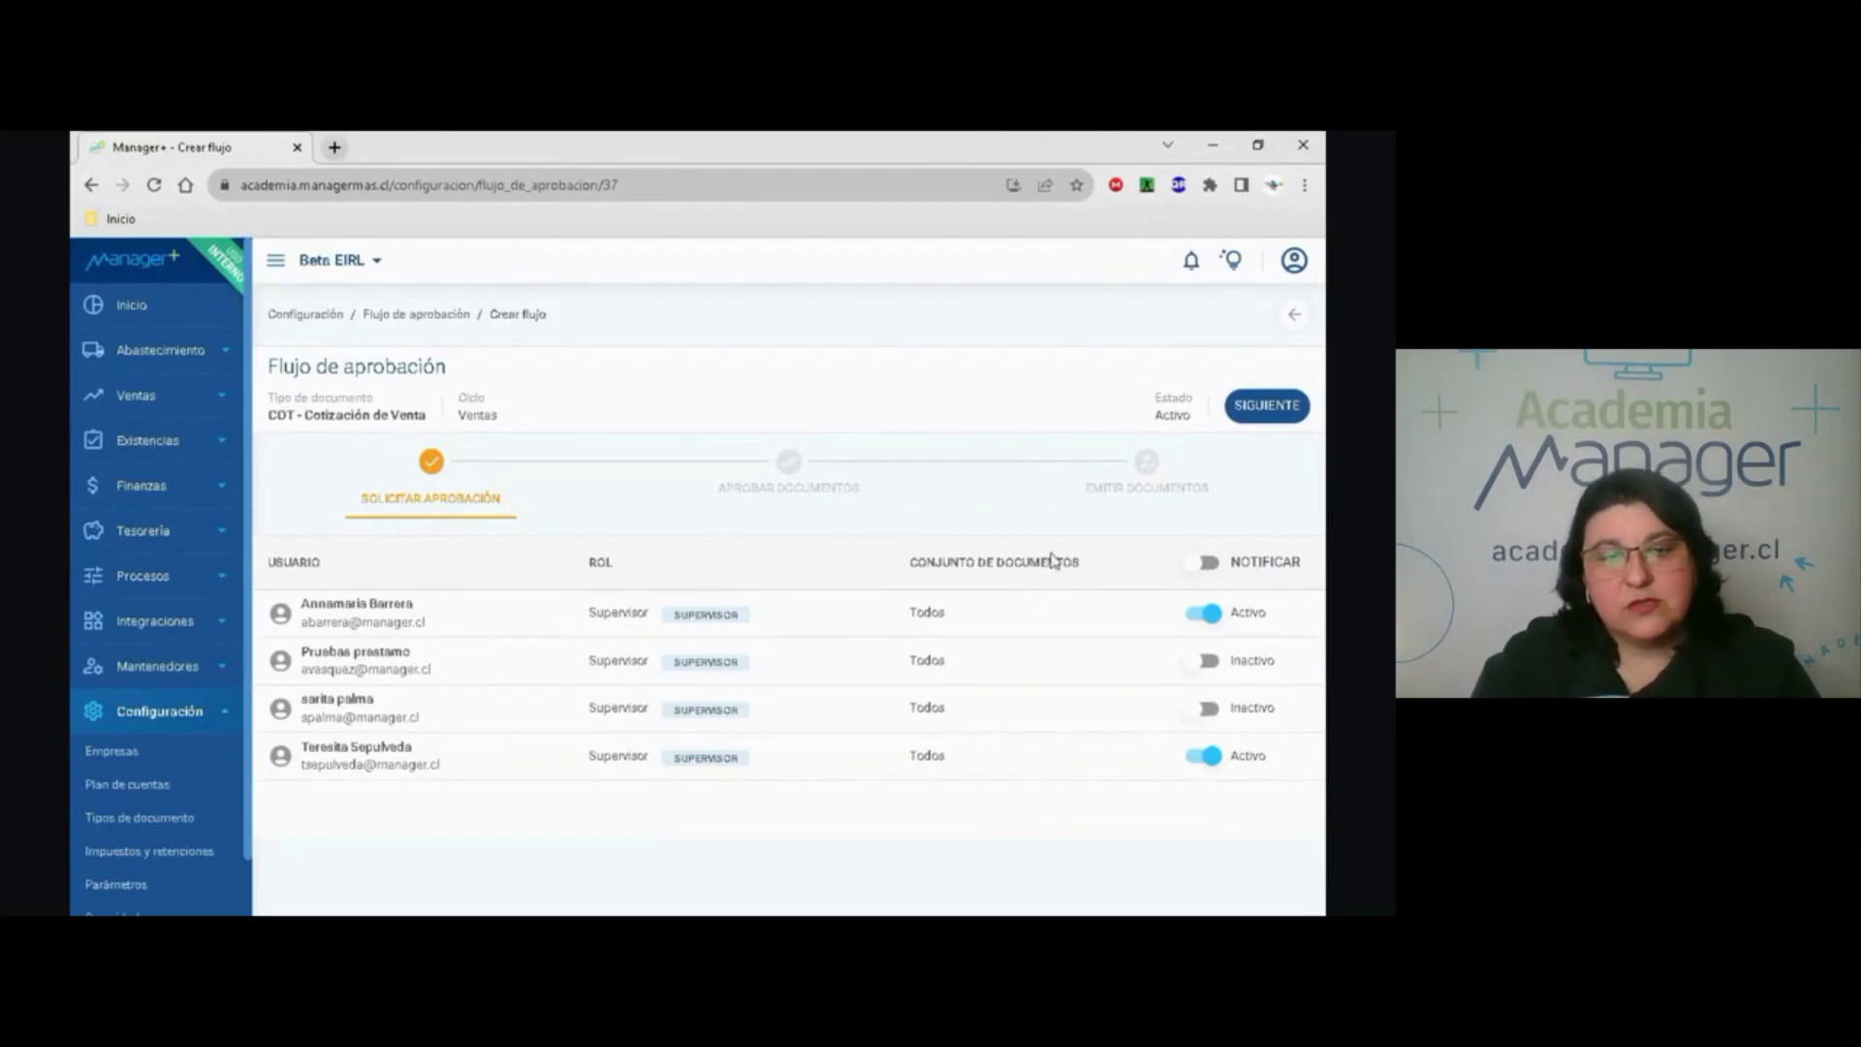
{"action": "left_click", "coordinate": [1243, 407]}
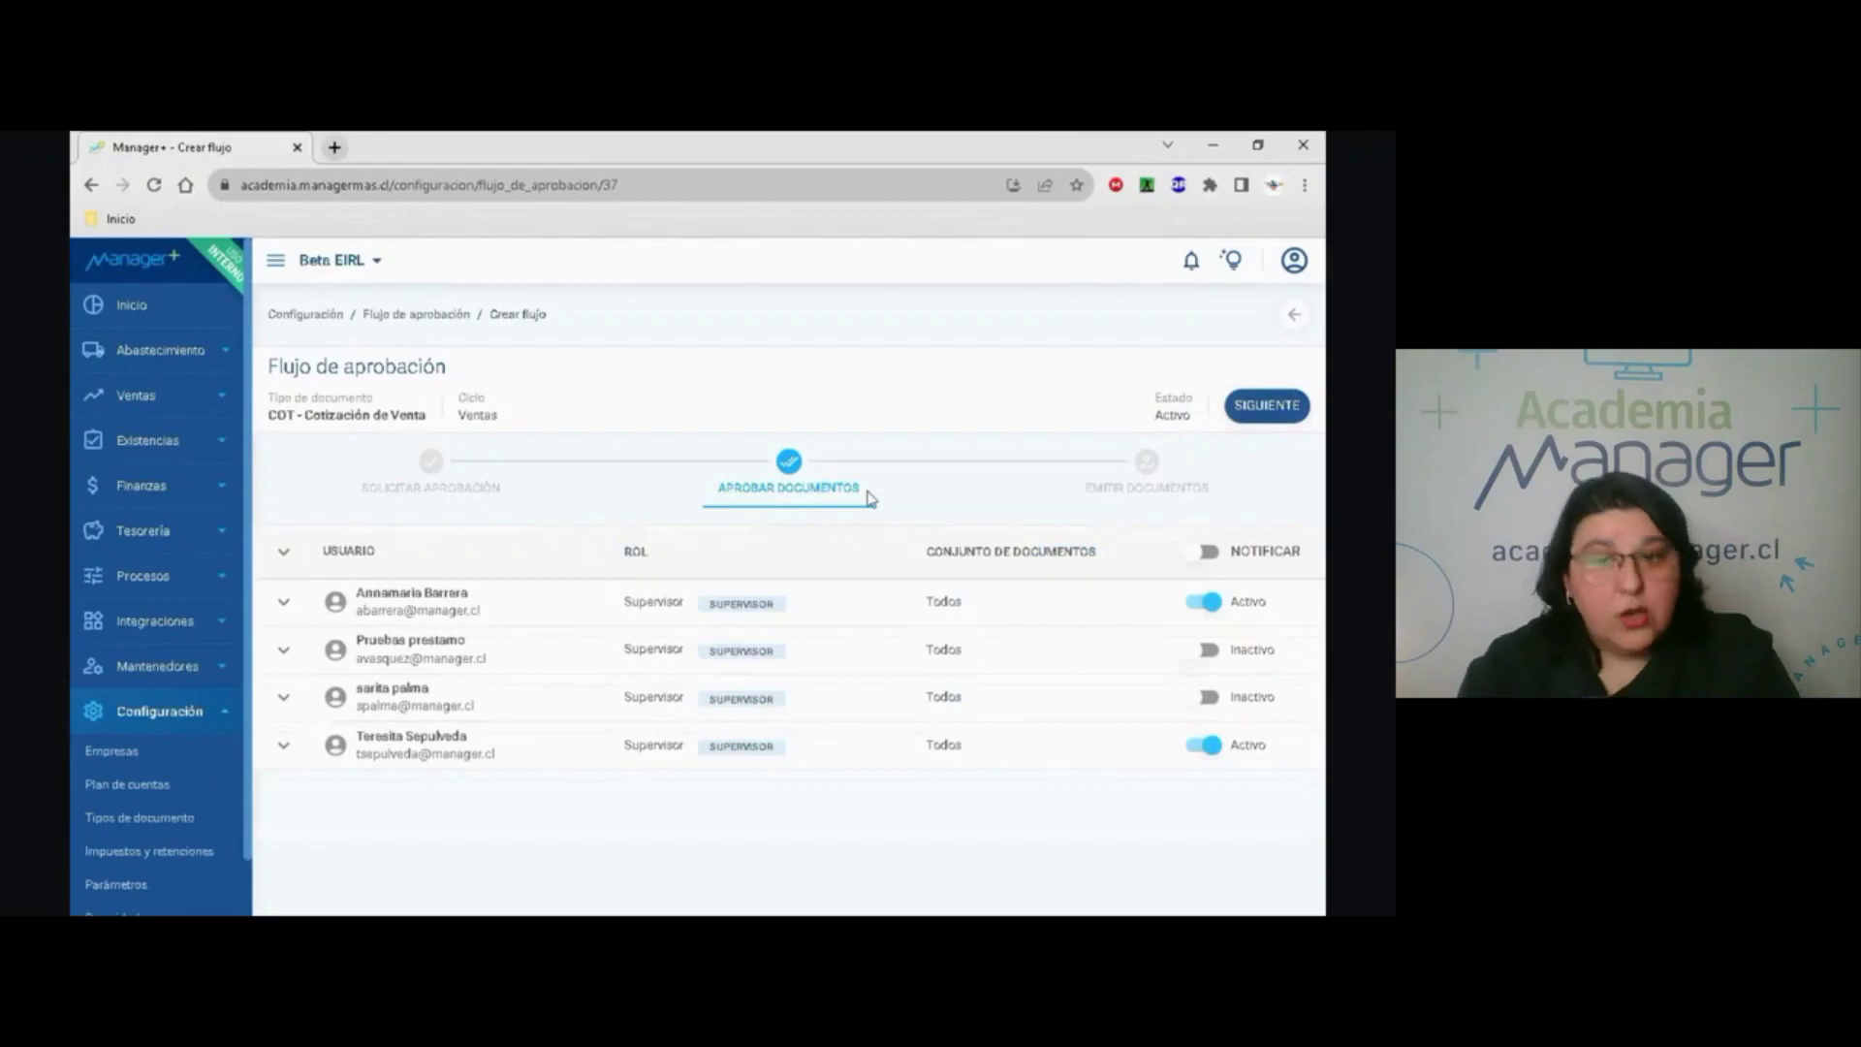
{"action": "left_click", "coordinate": [1261, 406]}
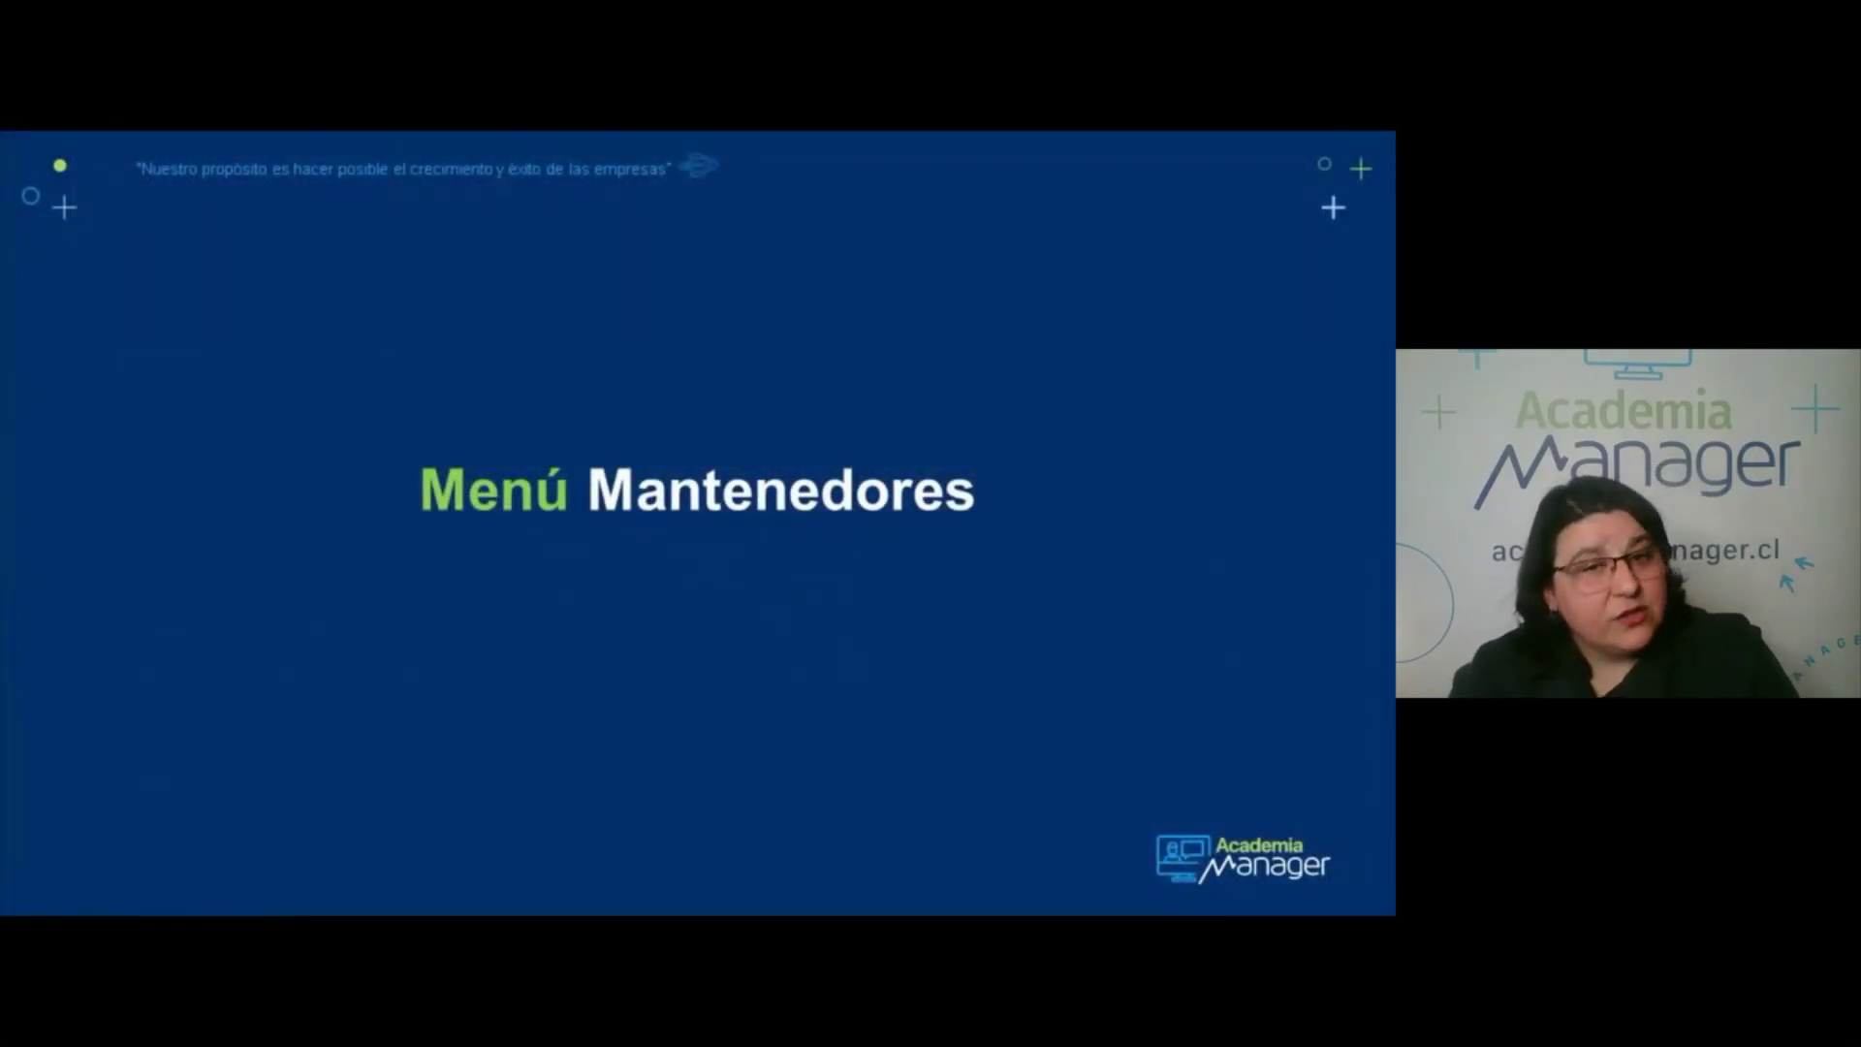
Open the Clientes y/o proveedores list among the Mantenedores and look through its records.
{"action": "left_click", "coordinate": [170, 669]}
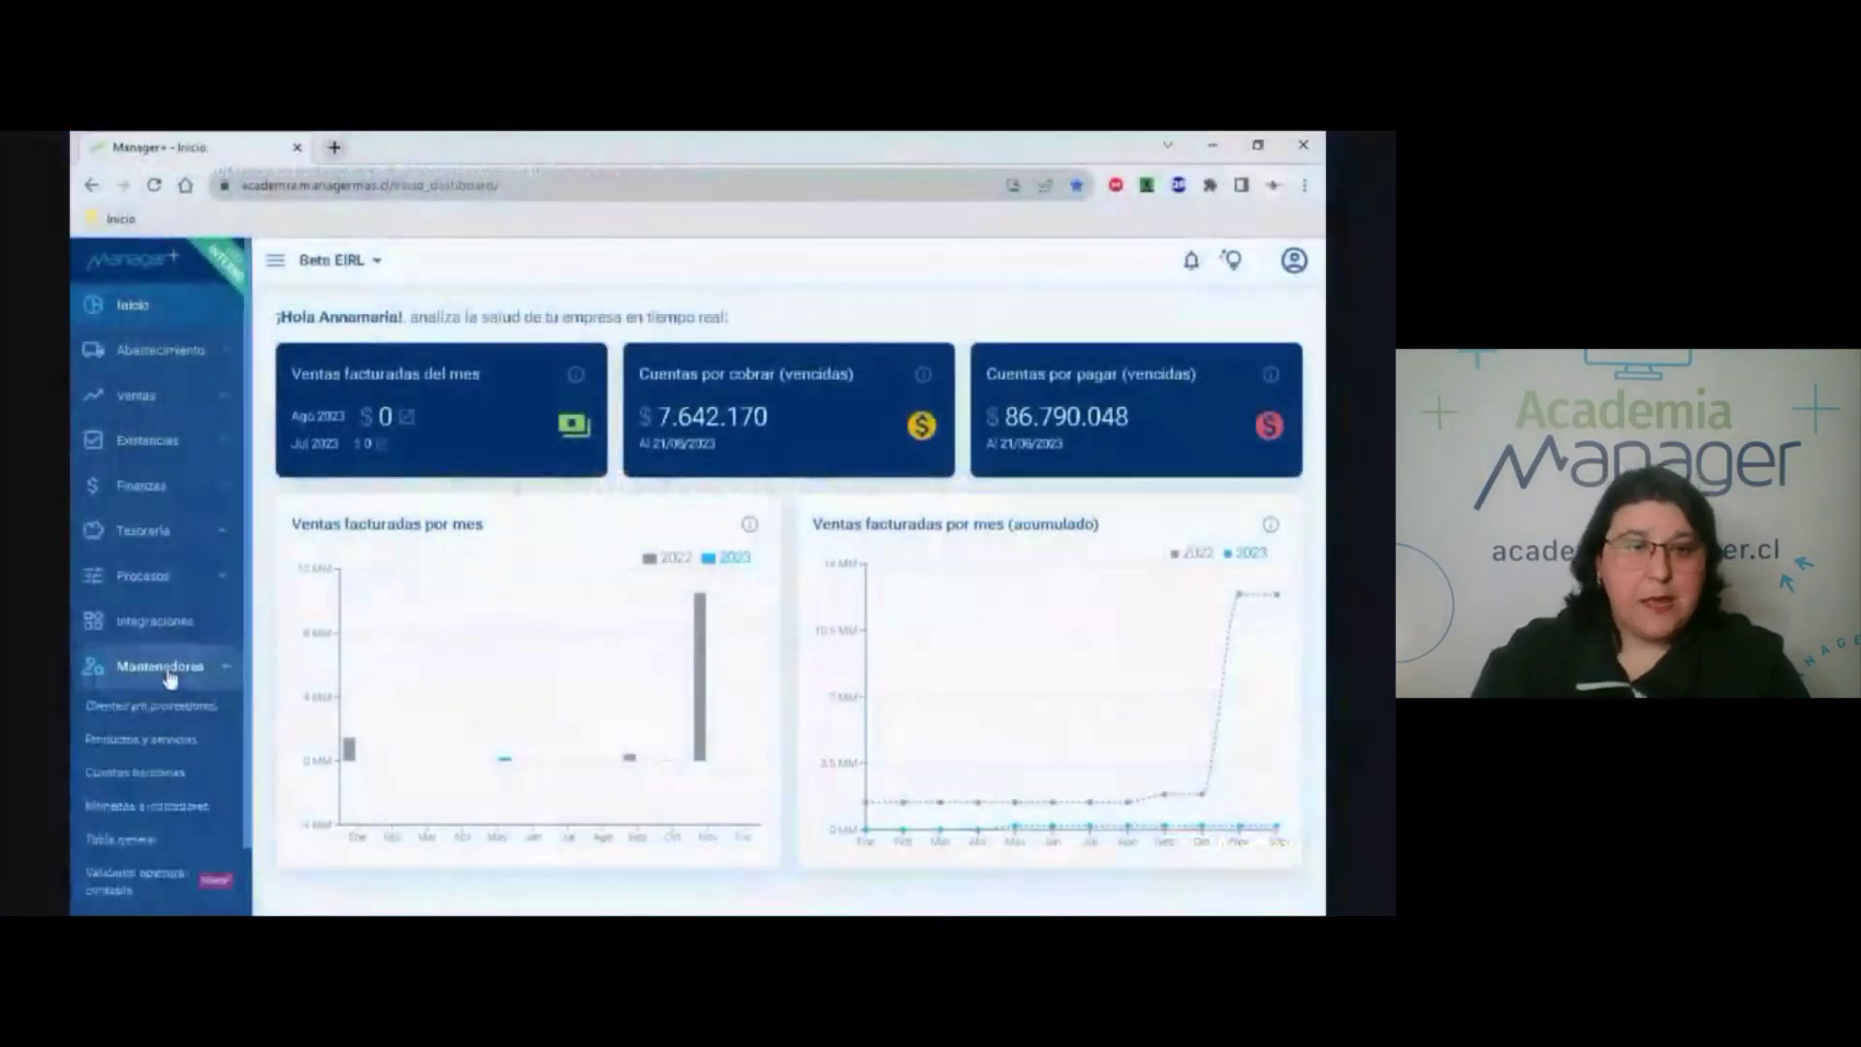
{"action": "scroll", "coordinate": [169, 676], "scroll_direction": "down", "scroll_amount": 1}
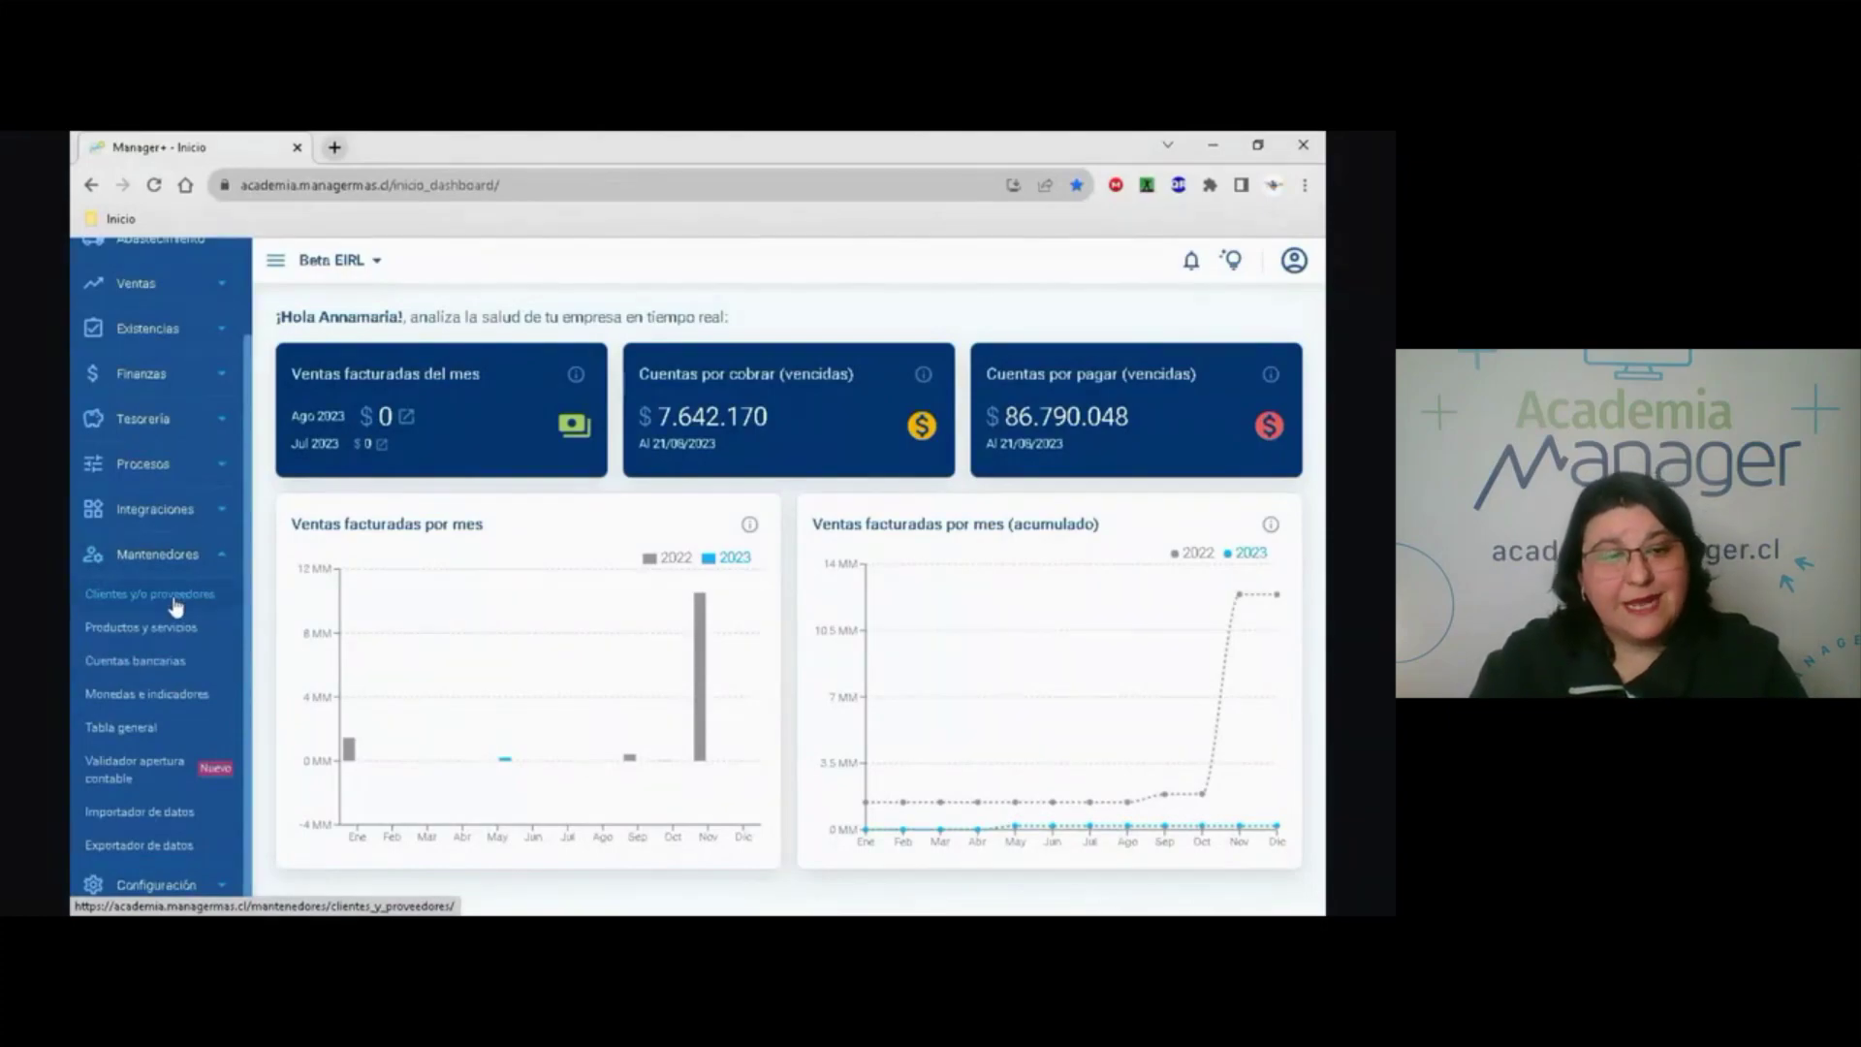
{"action": "left_click", "coordinate": [175, 607]}
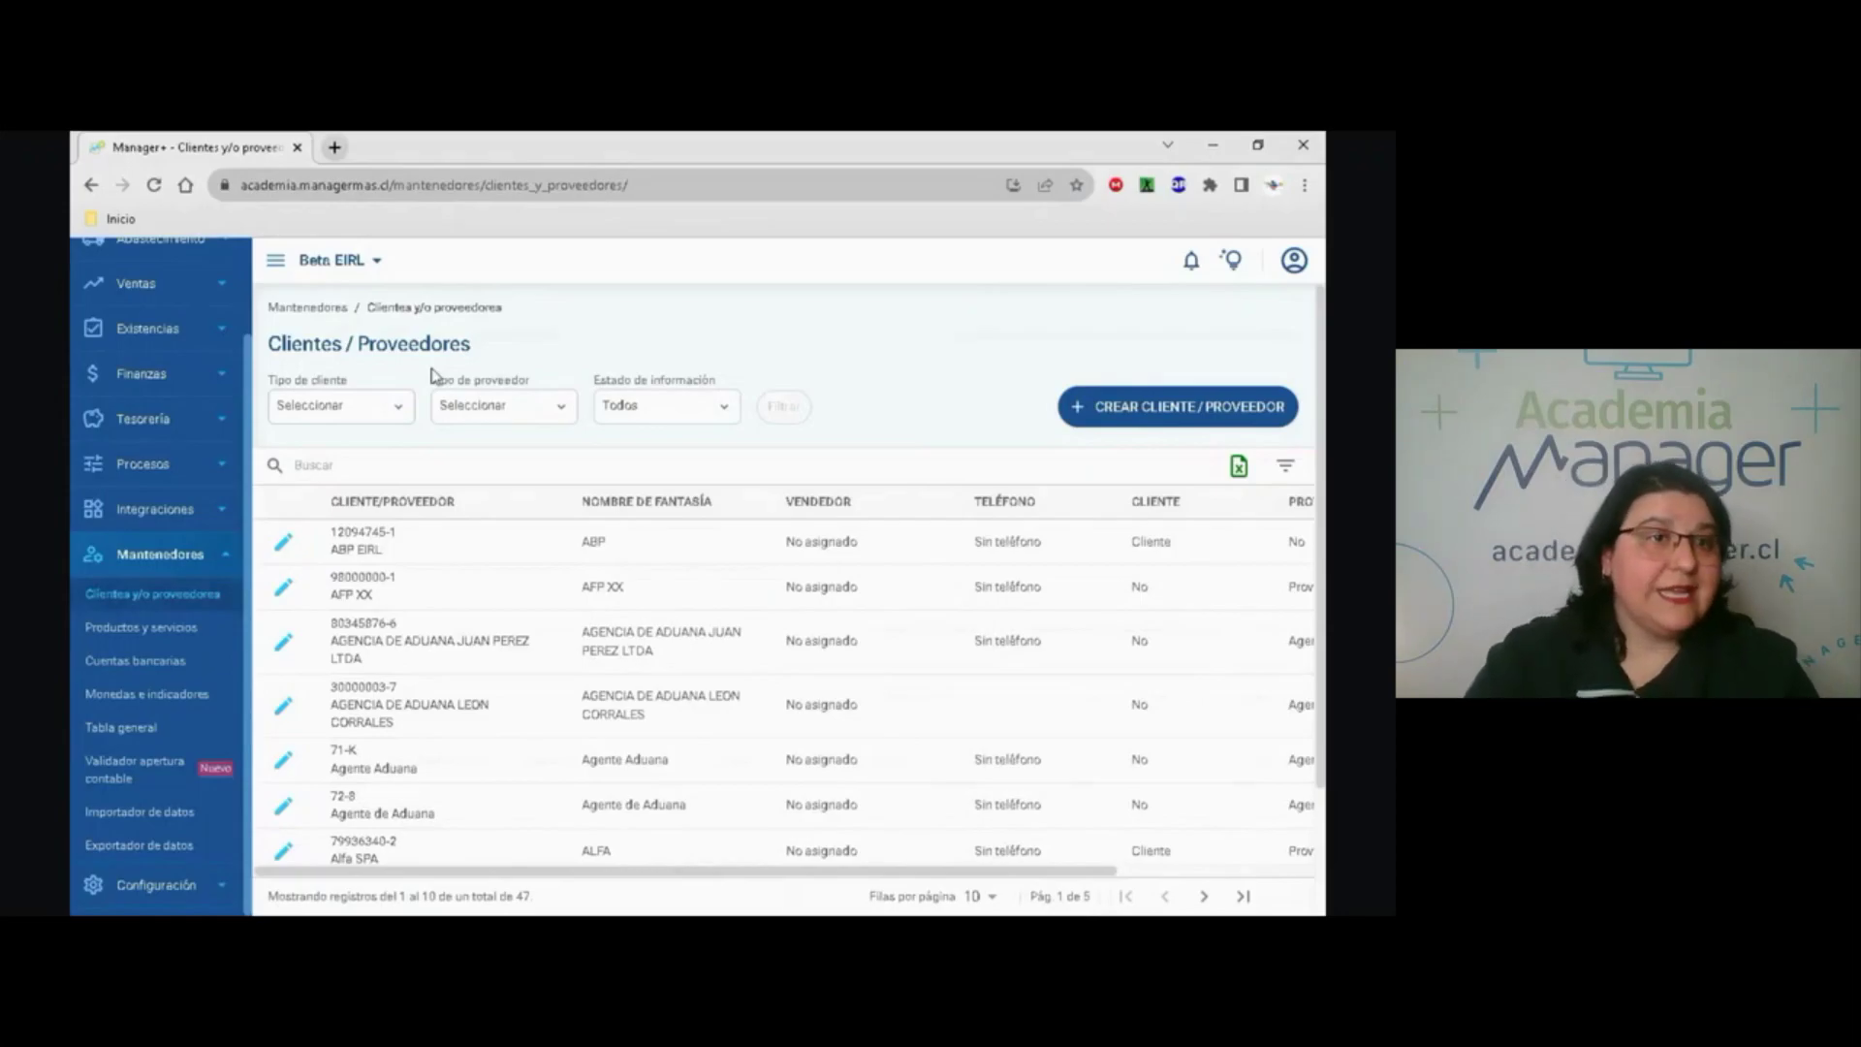
{"action": "scroll", "coordinate": [482, 528], "scroll_direction": "down", "scroll_amount": 2}
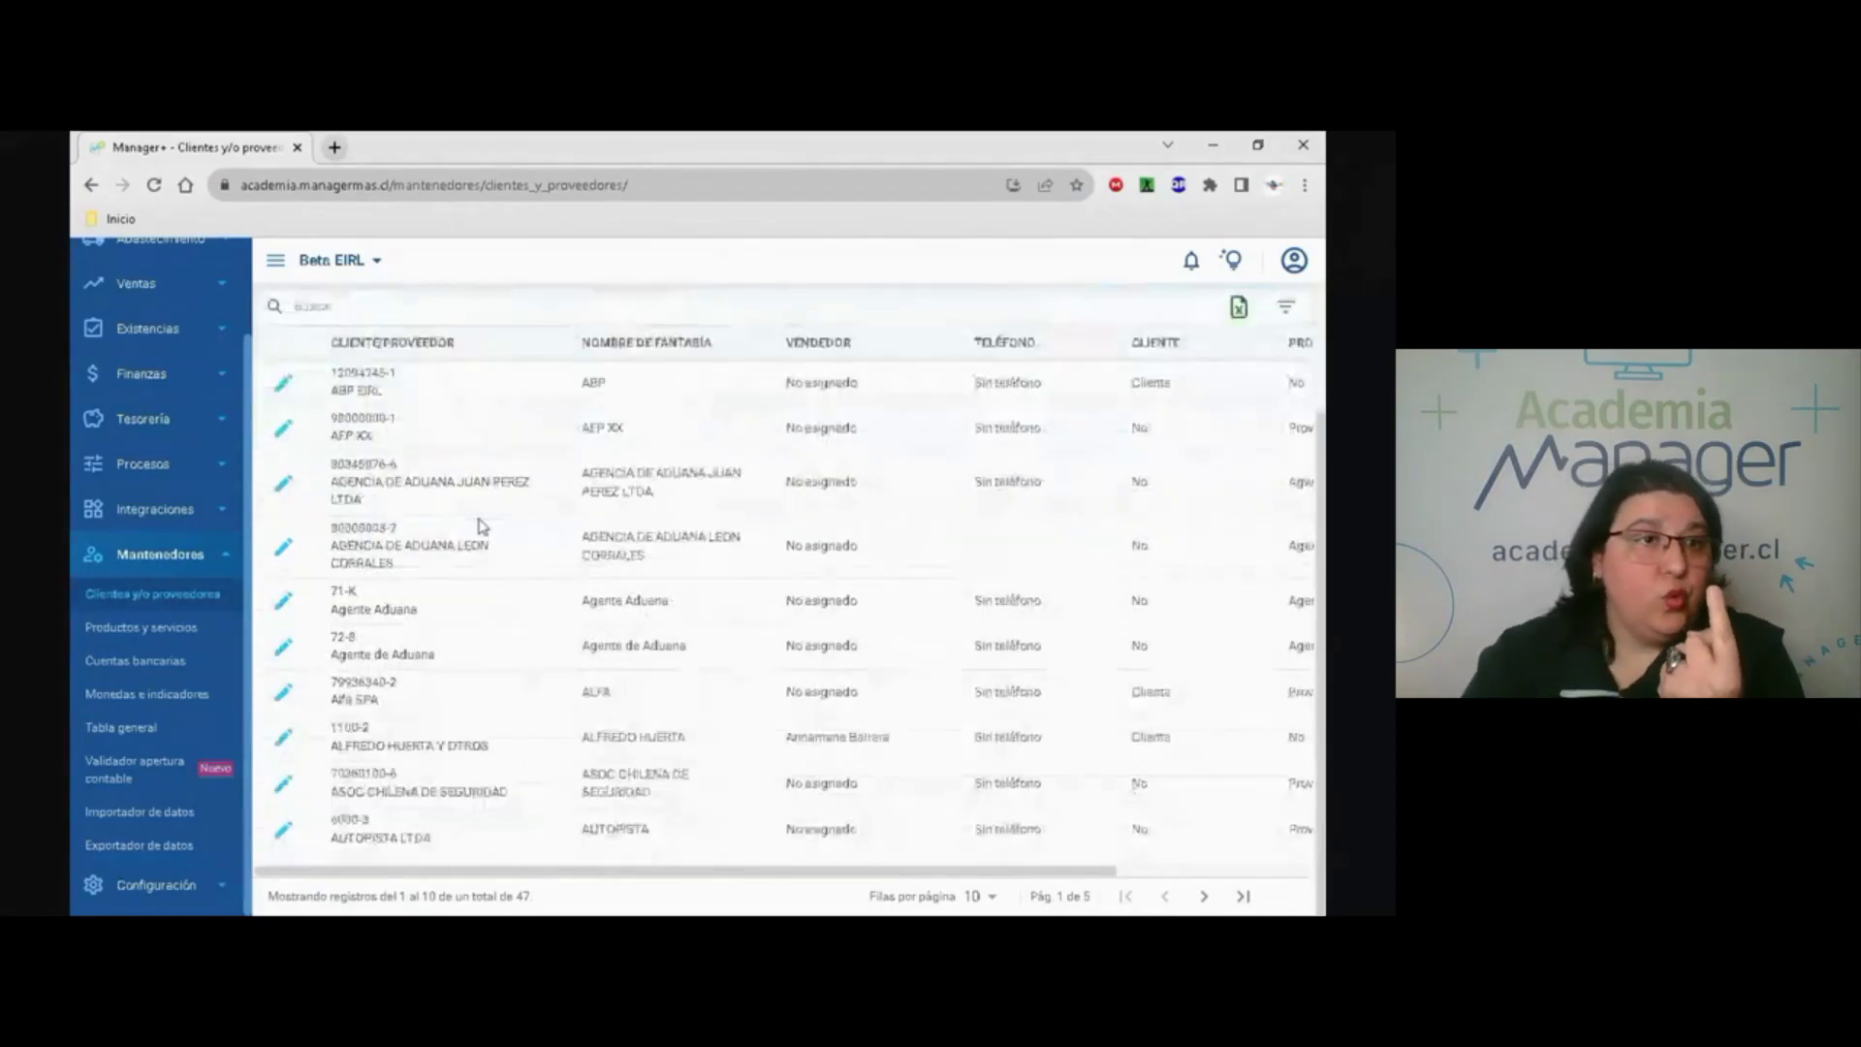
{"action": "scroll", "coordinate": [538, 485], "scroll_direction": "up", "scroll_amount": 2}
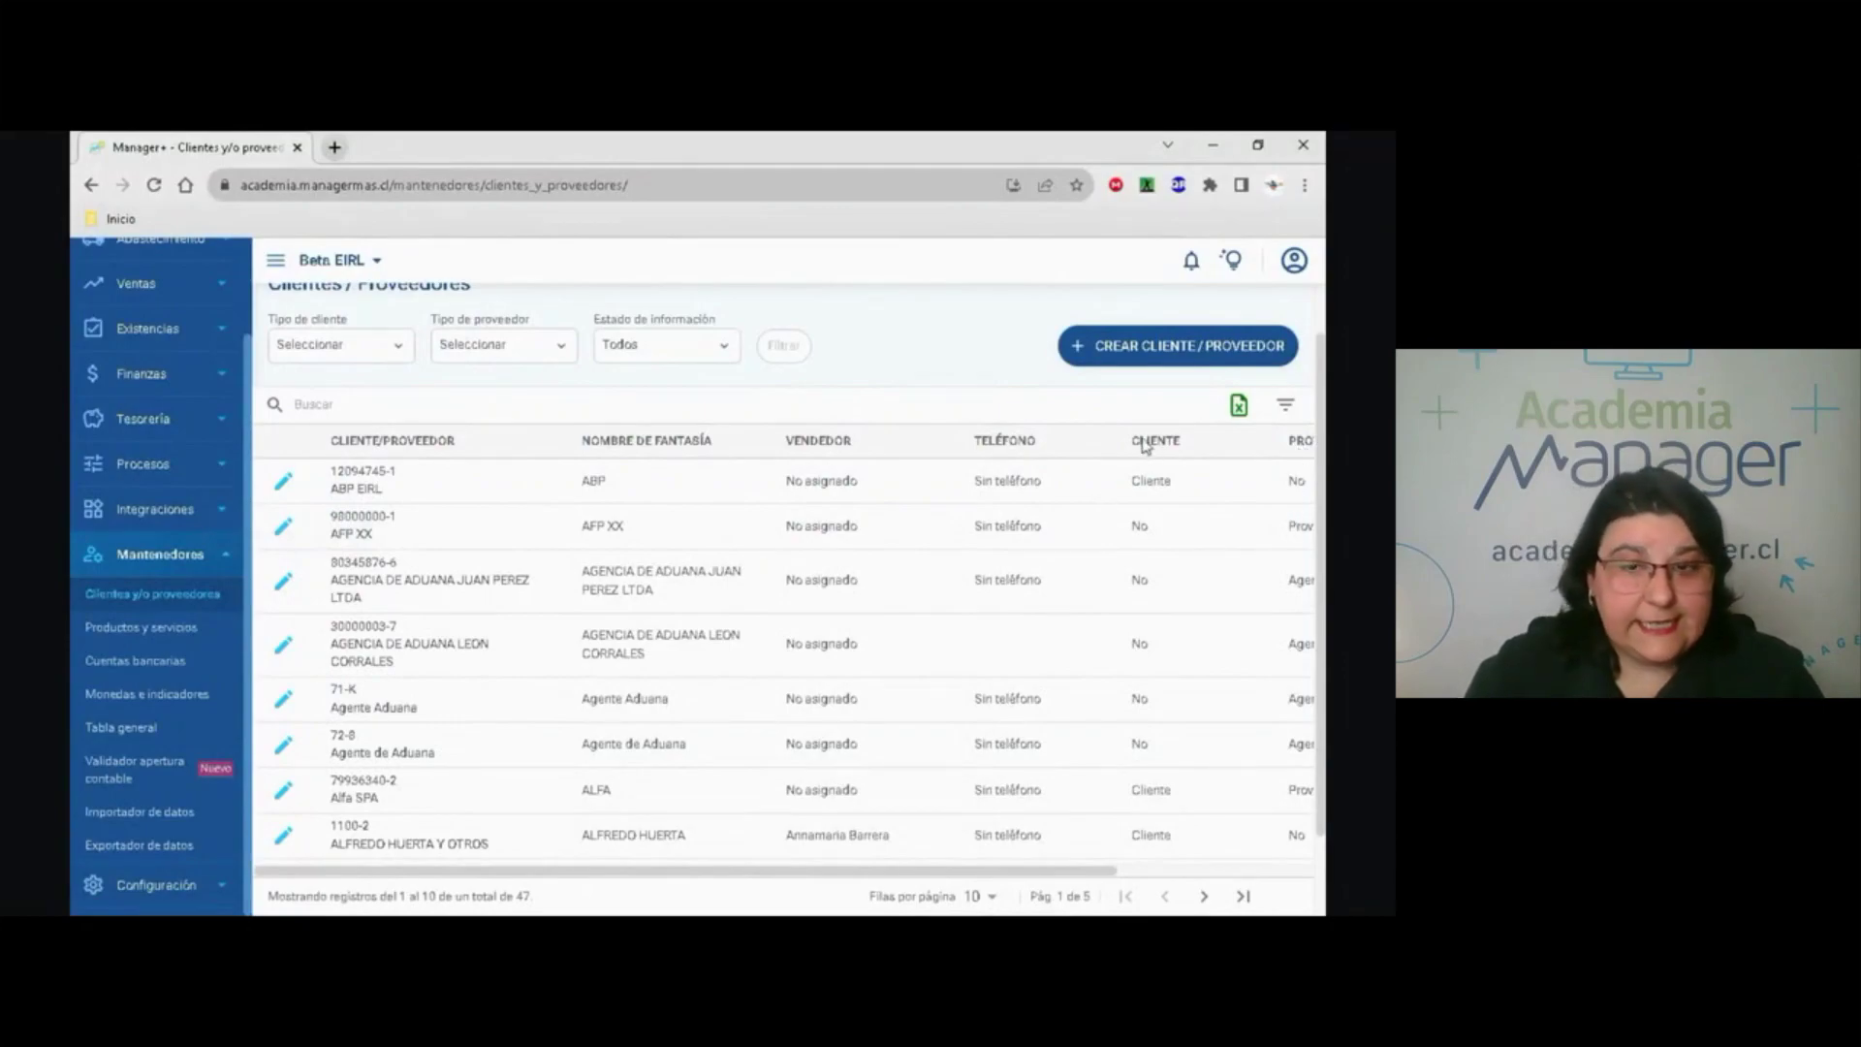
Examine the available client types and supplier types for filtering the list, leaving the filters unchanged.
{"action": "left_click", "coordinate": [354, 350]}
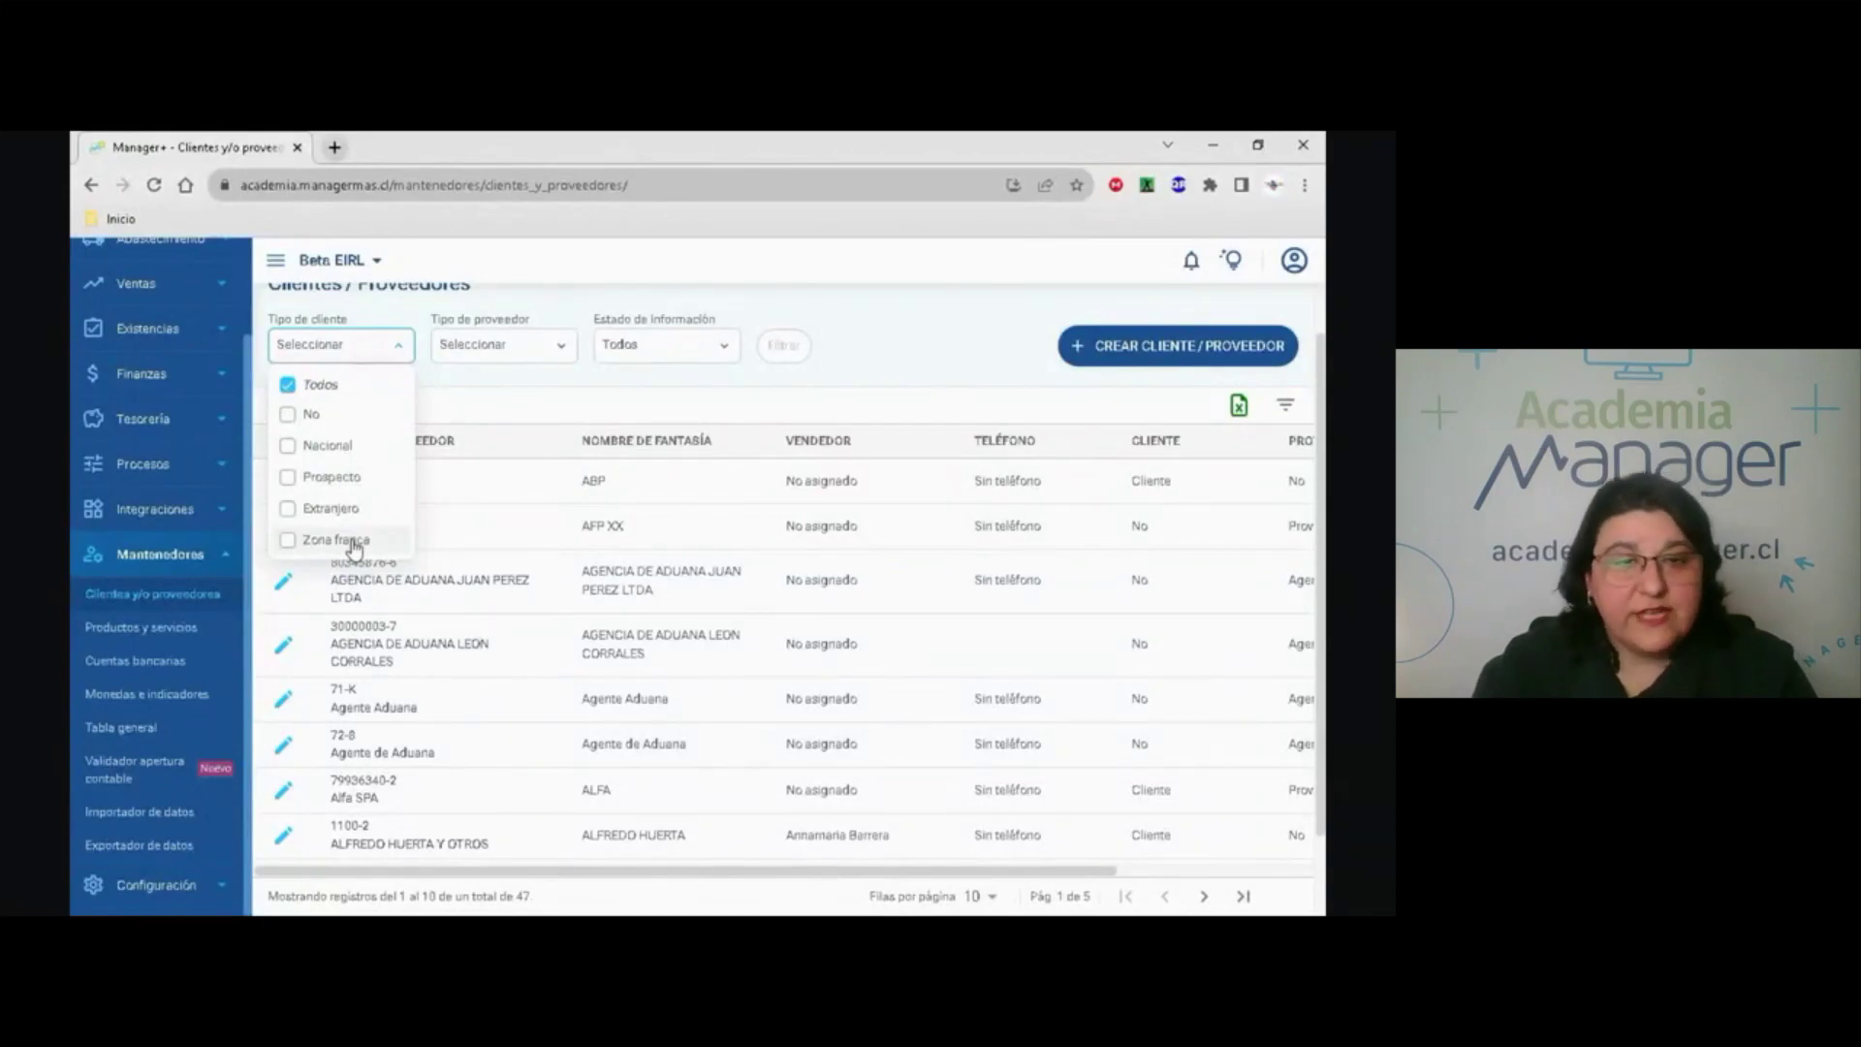
{"action": "left_click", "coordinate": [485, 353]}
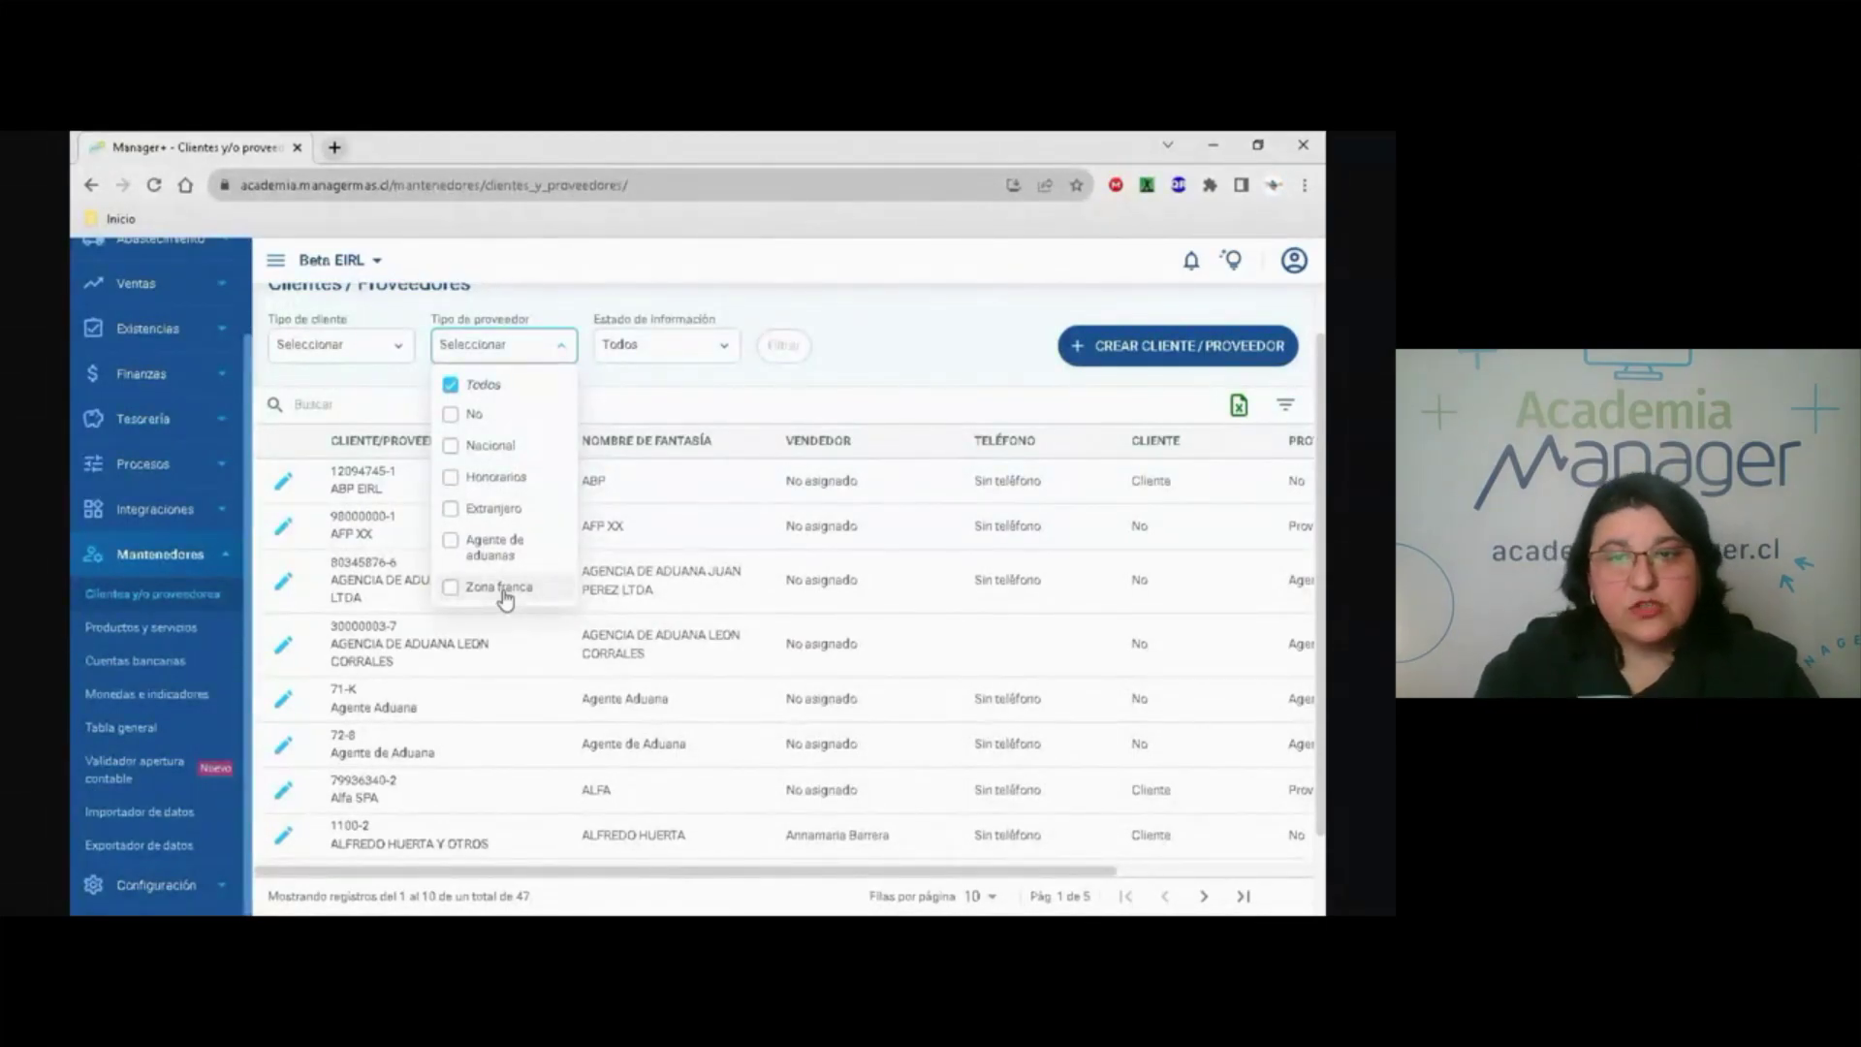
{"action": "left_click", "coordinate": [640, 384]}
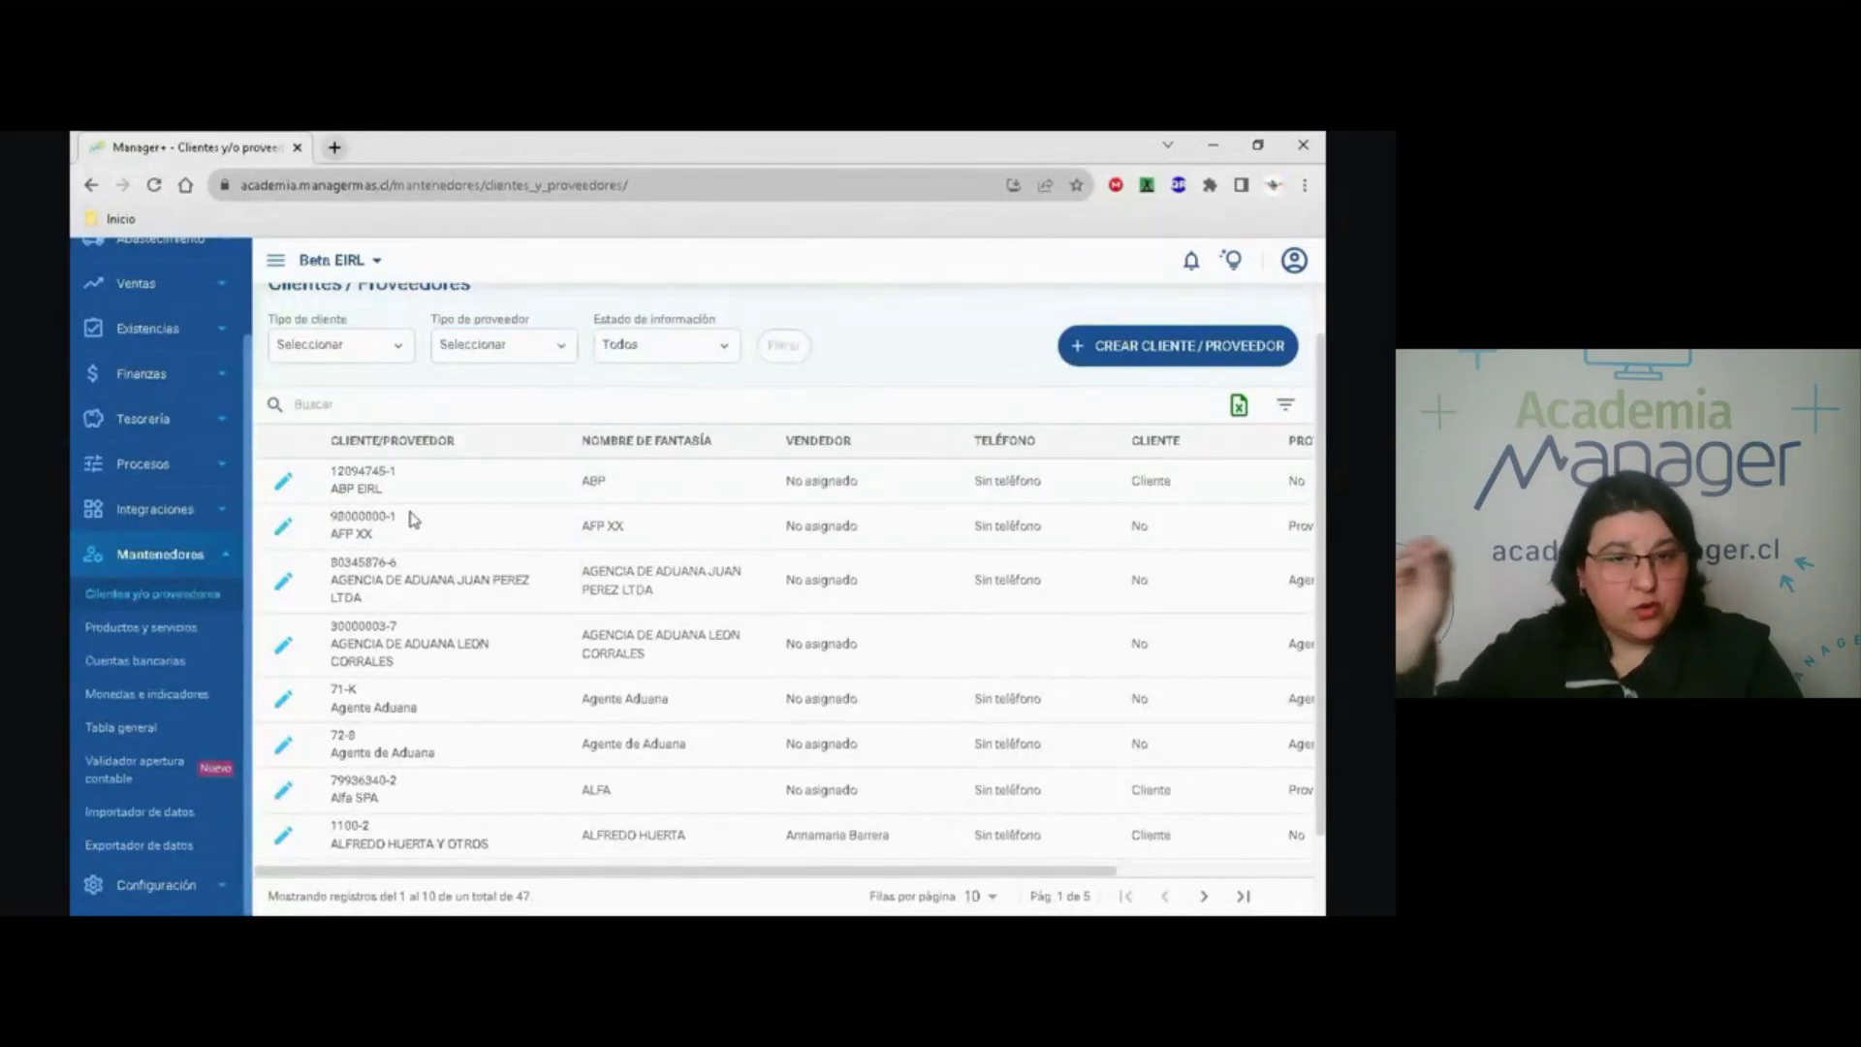
Open the Productos y servicios list and examine the available product types without selecting one.
{"action": "left_click", "coordinate": [155, 628]}
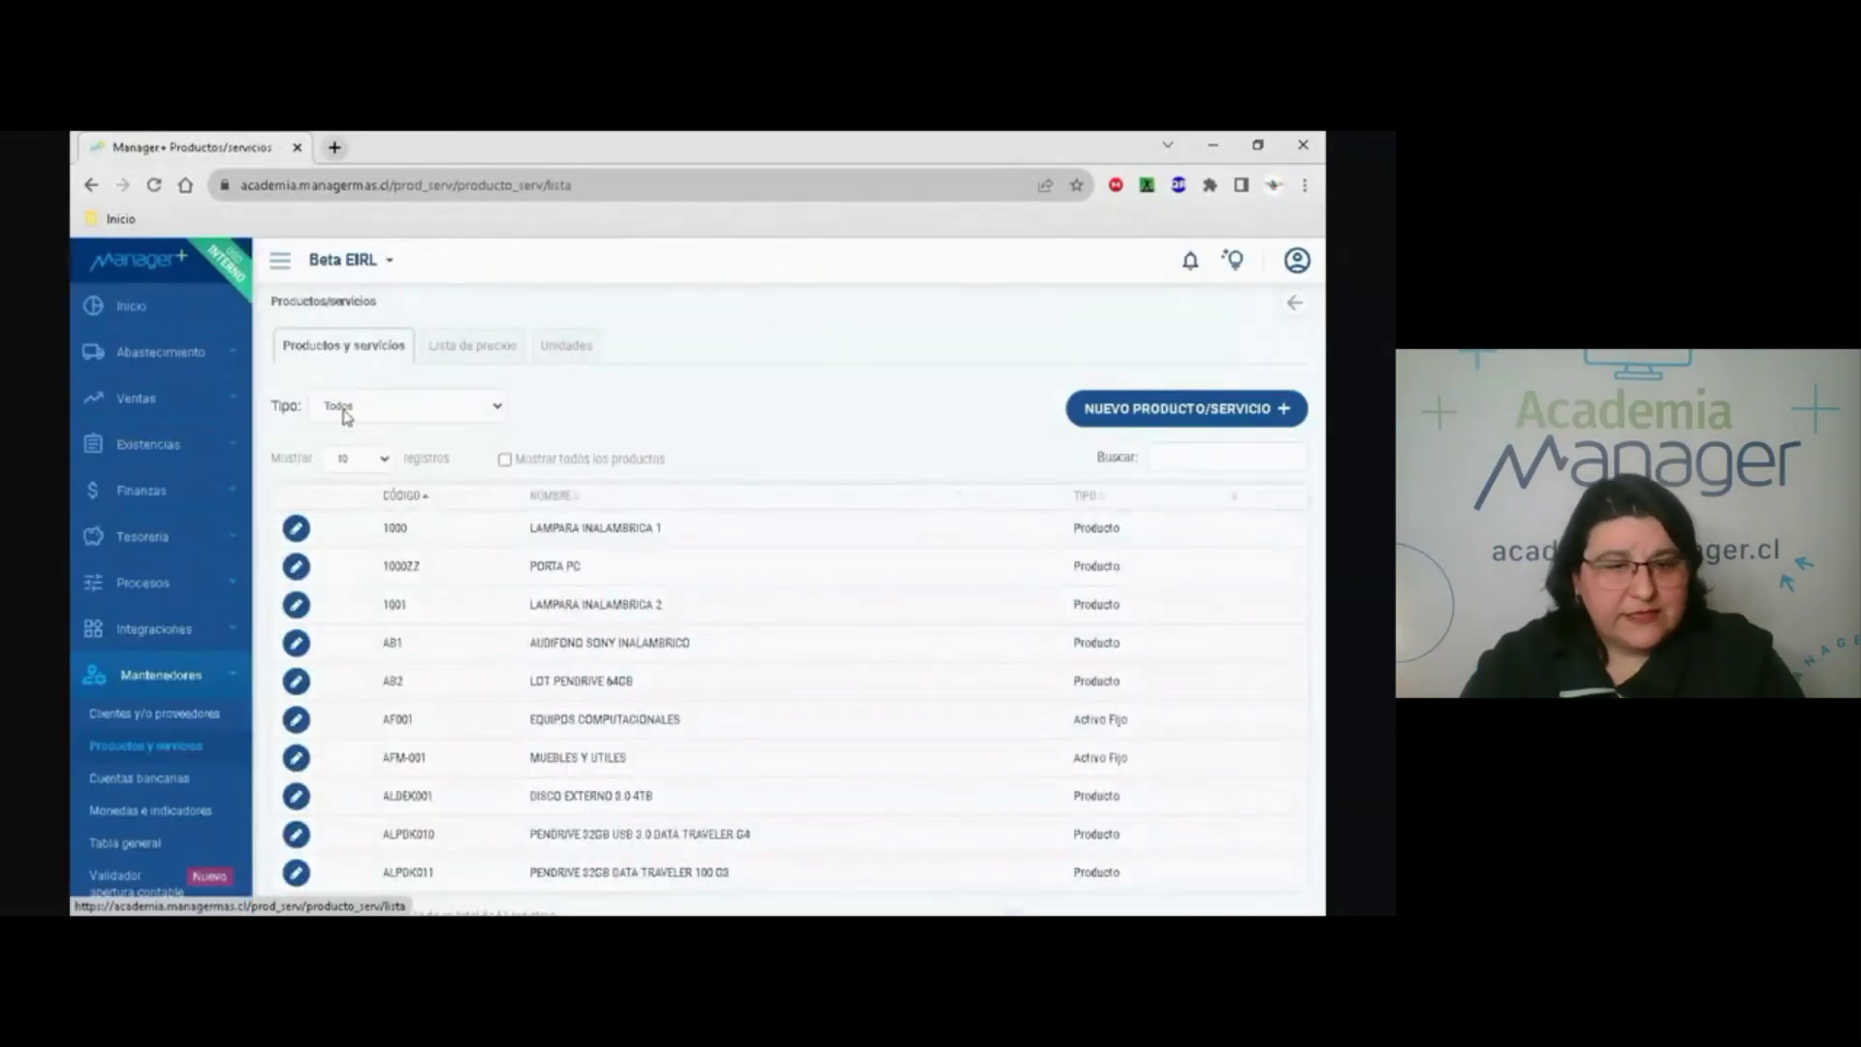
{"action": "left_click", "coordinate": [347, 409]}
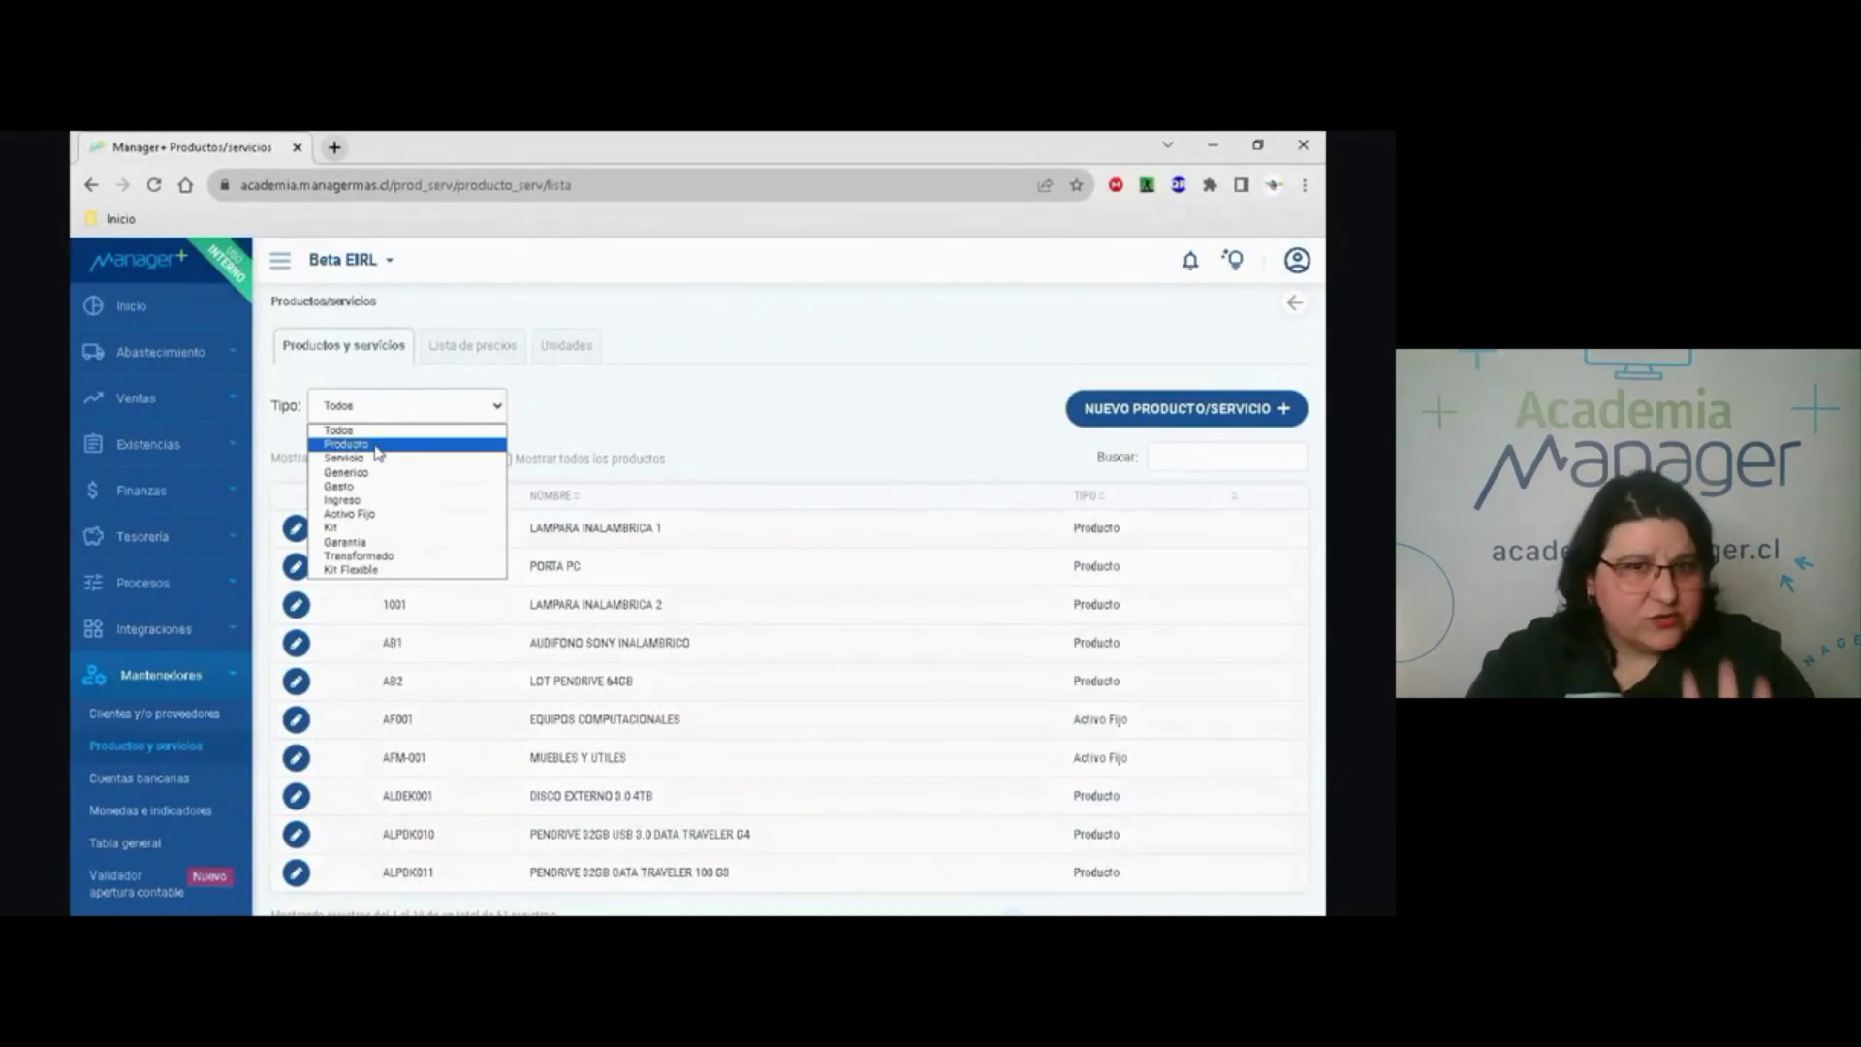
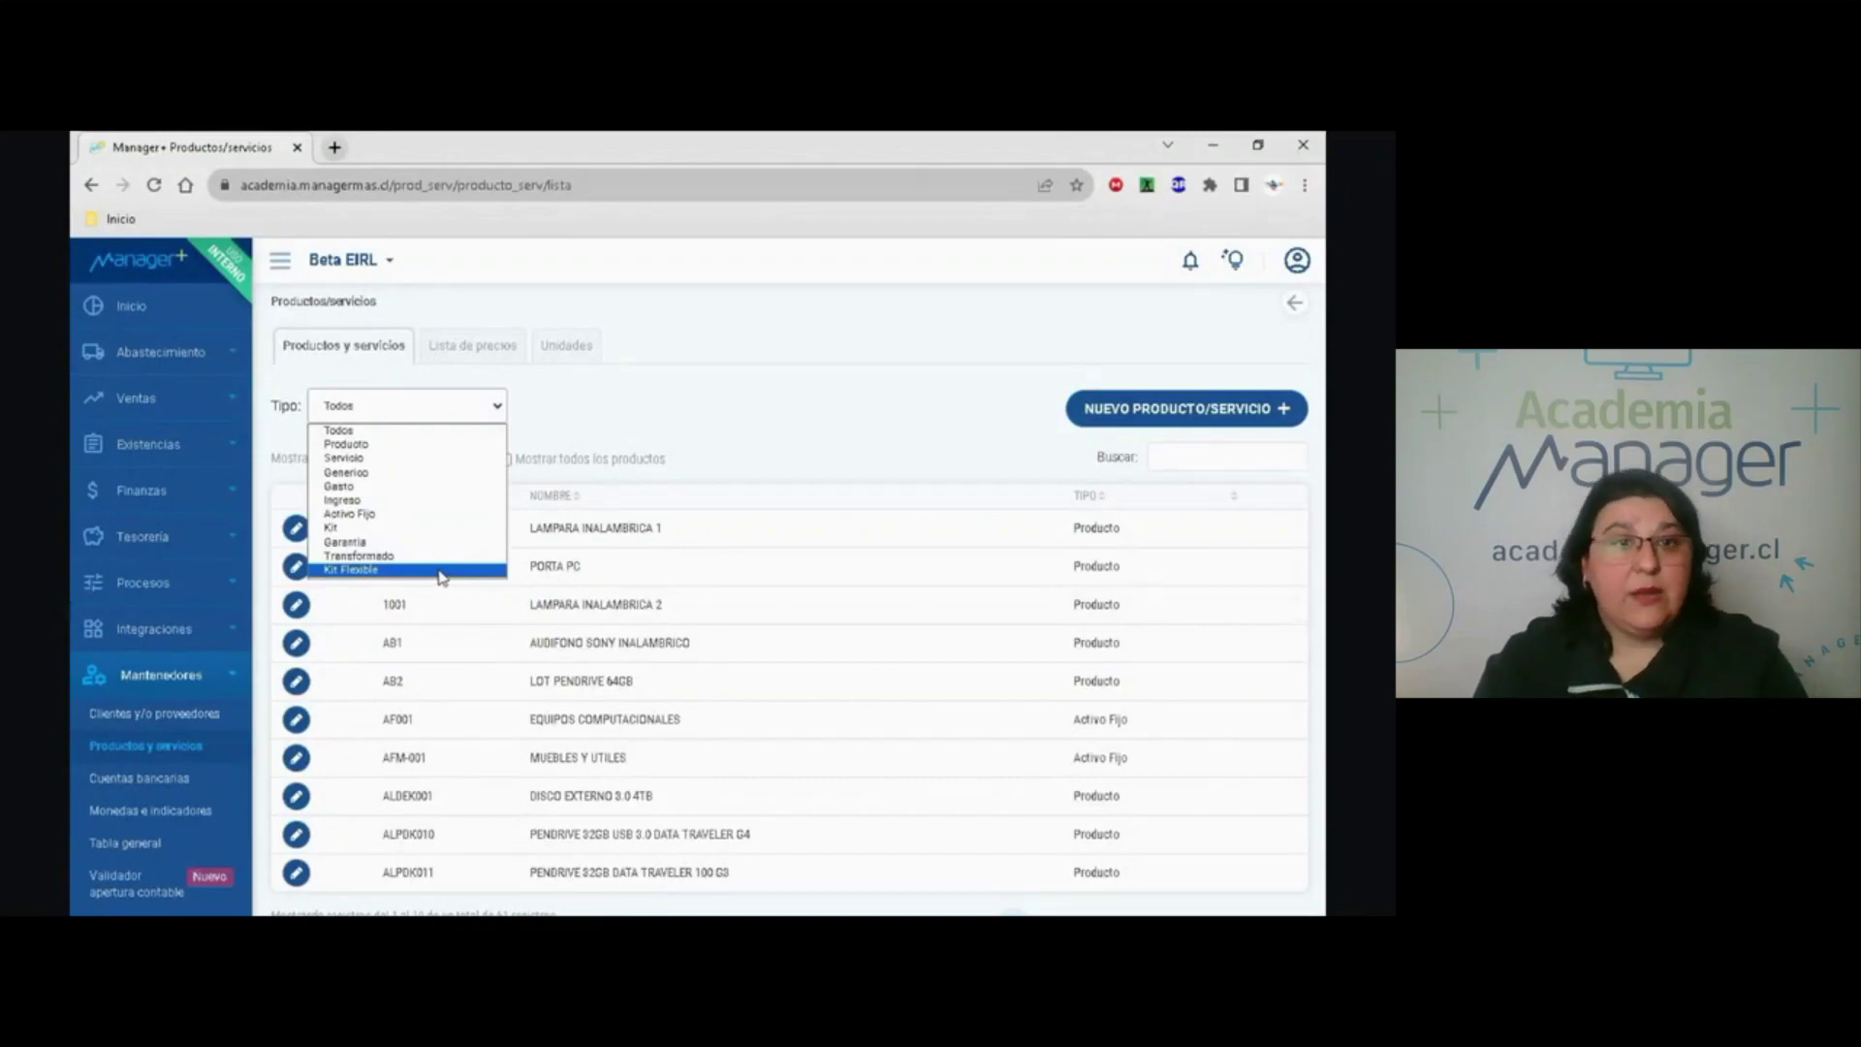
{"action": "left_click", "coordinate": [545, 421]}
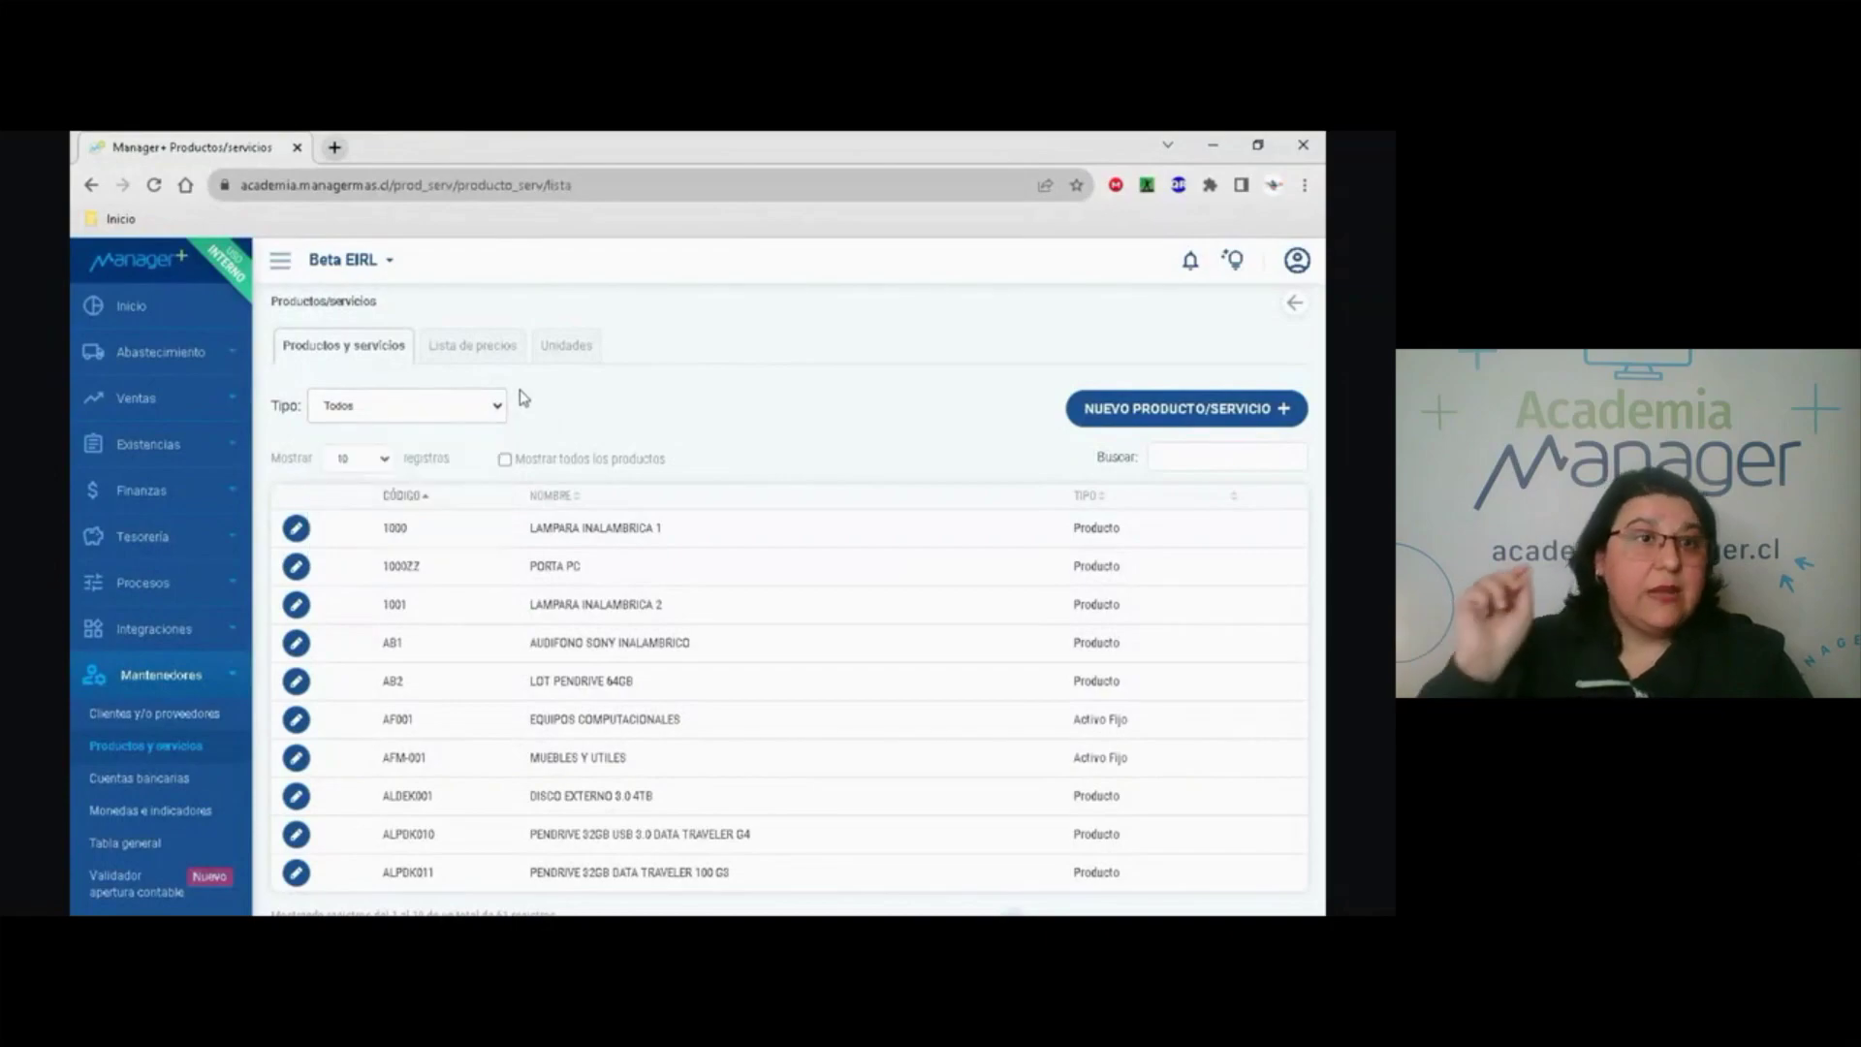
View the price lists and the units of measure, and return to the products and services list.
{"action": "left_click", "coordinate": [474, 359]}
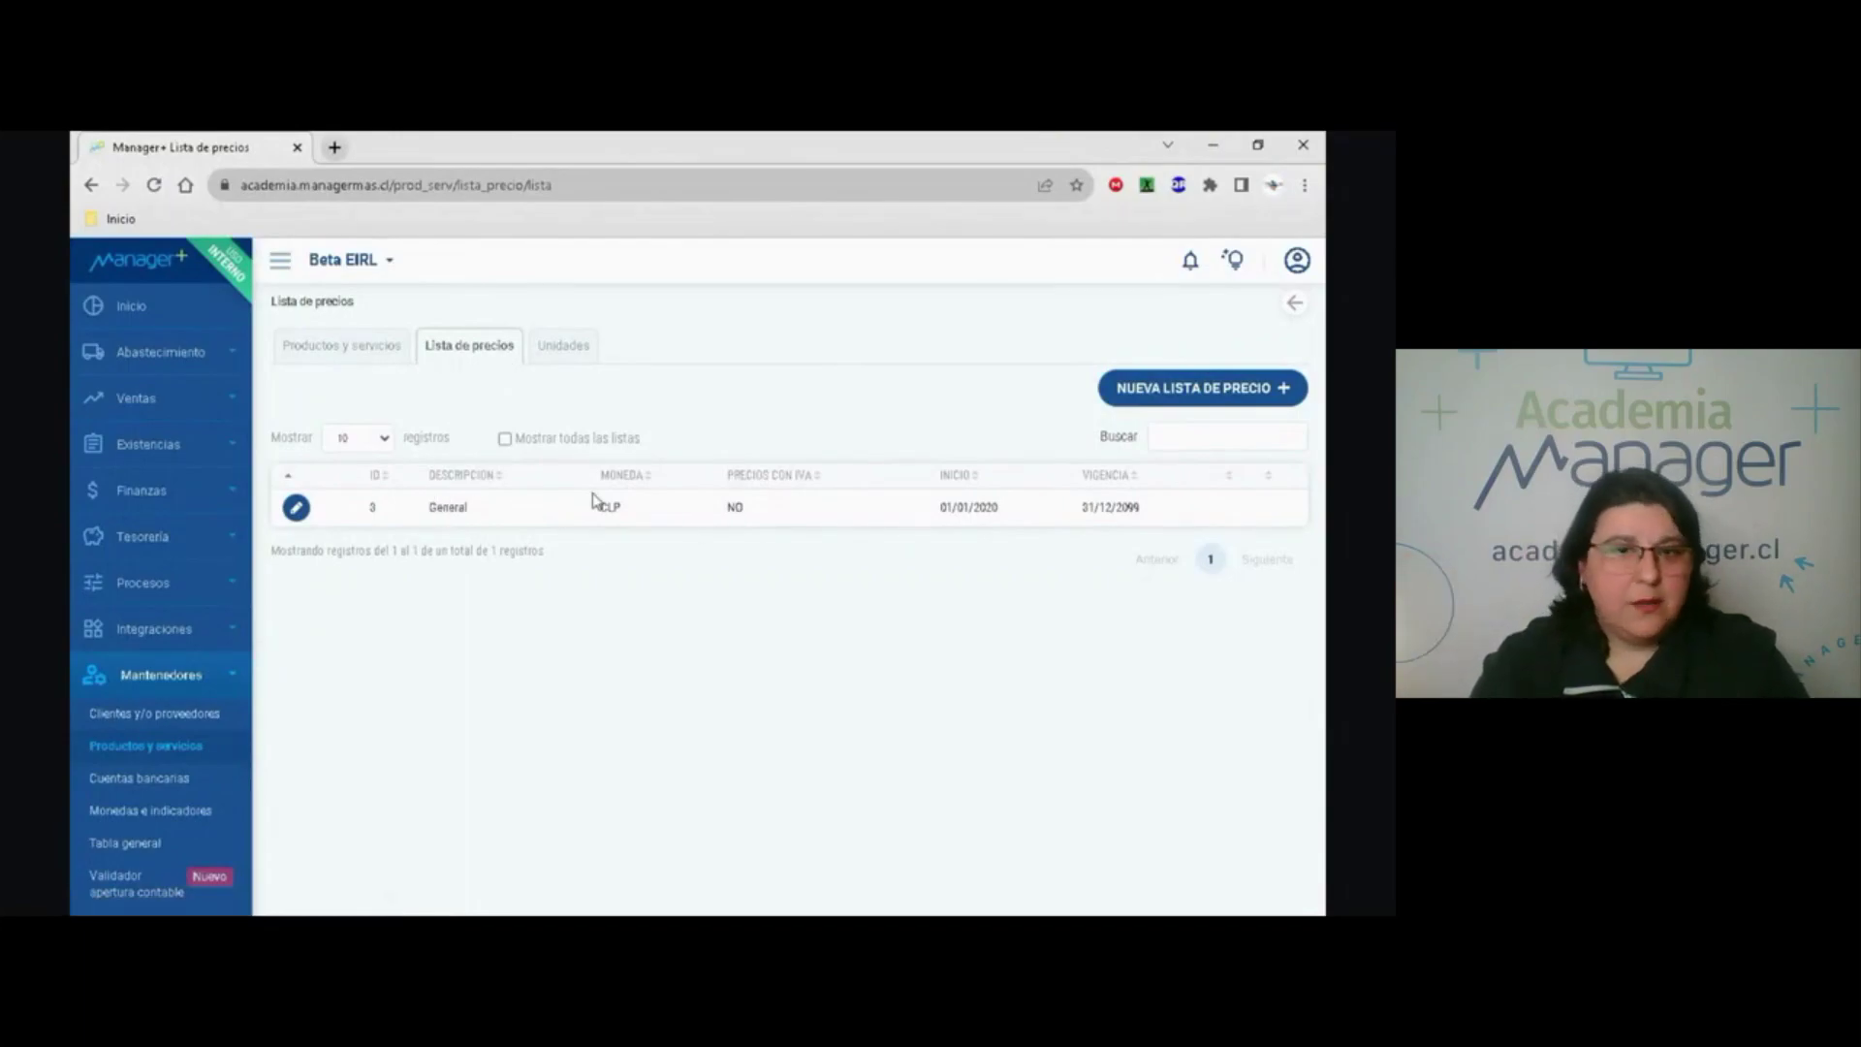
{"action": "left_click", "coordinate": [567, 349]}
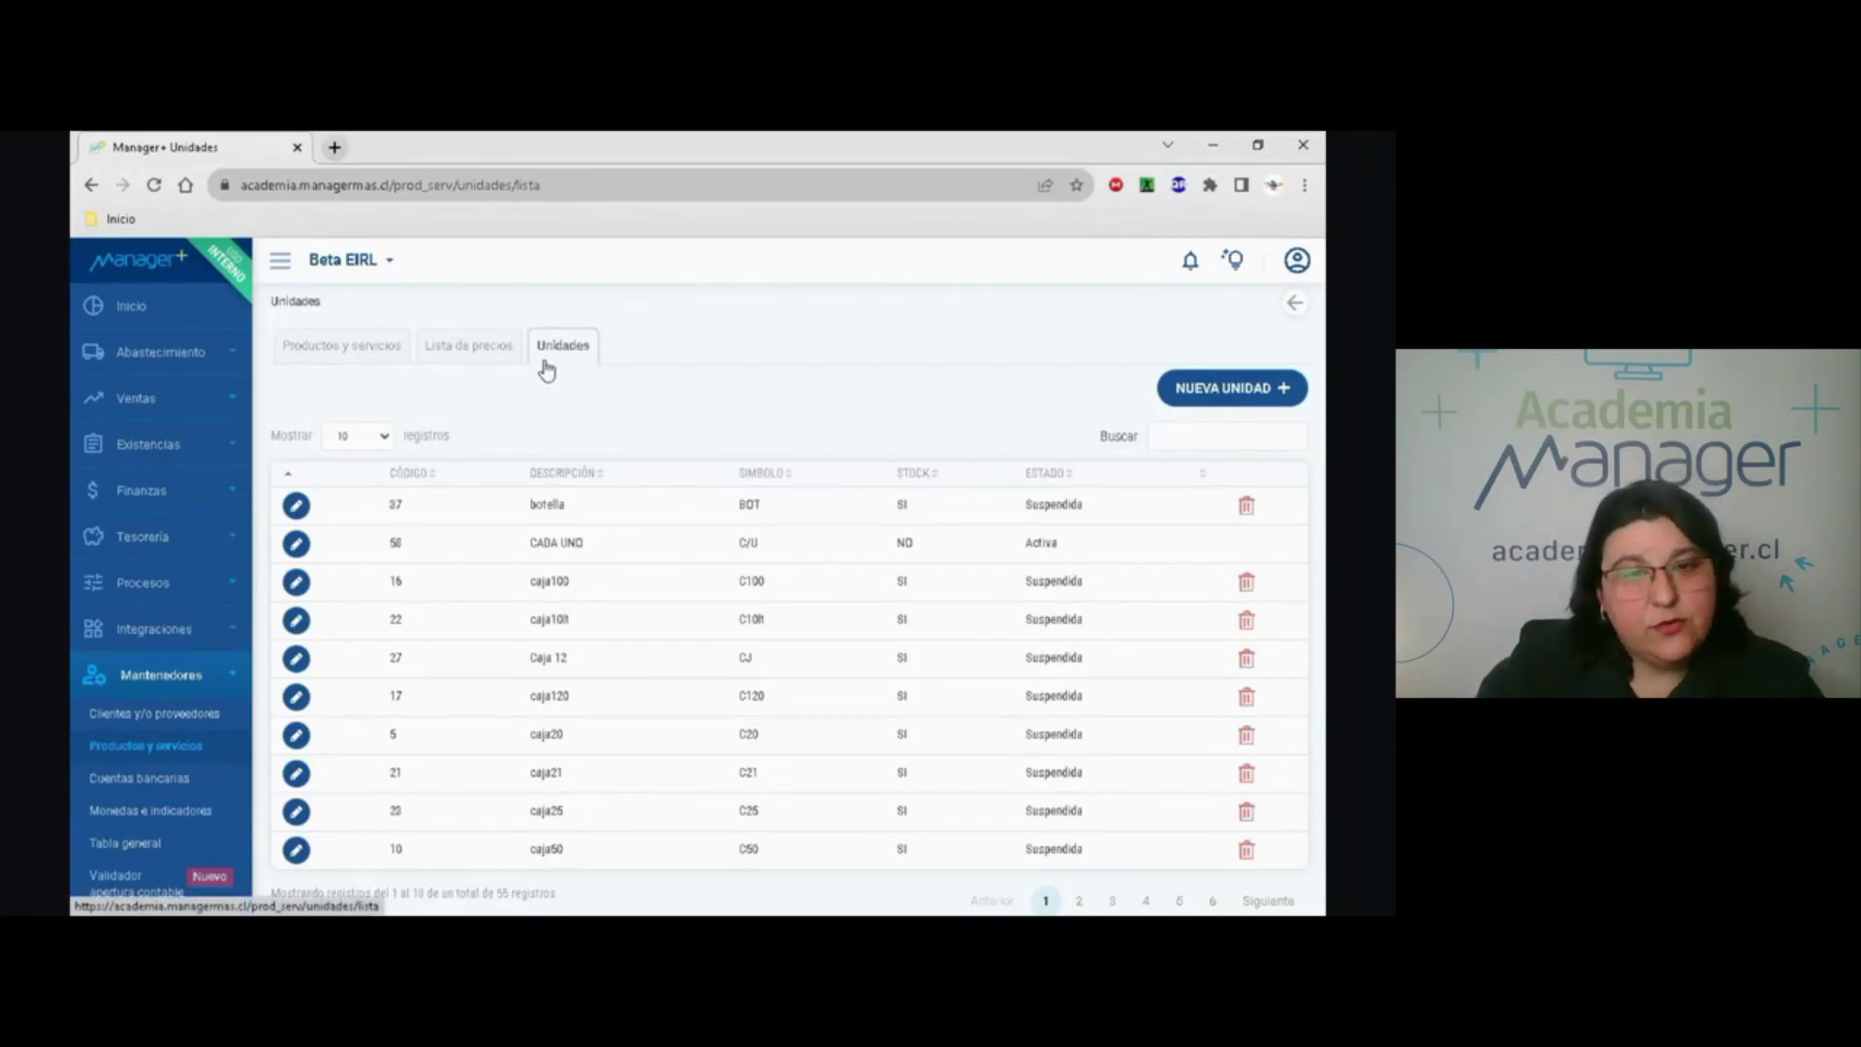
{"action": "left_click", "coordinate": [335, 357]}
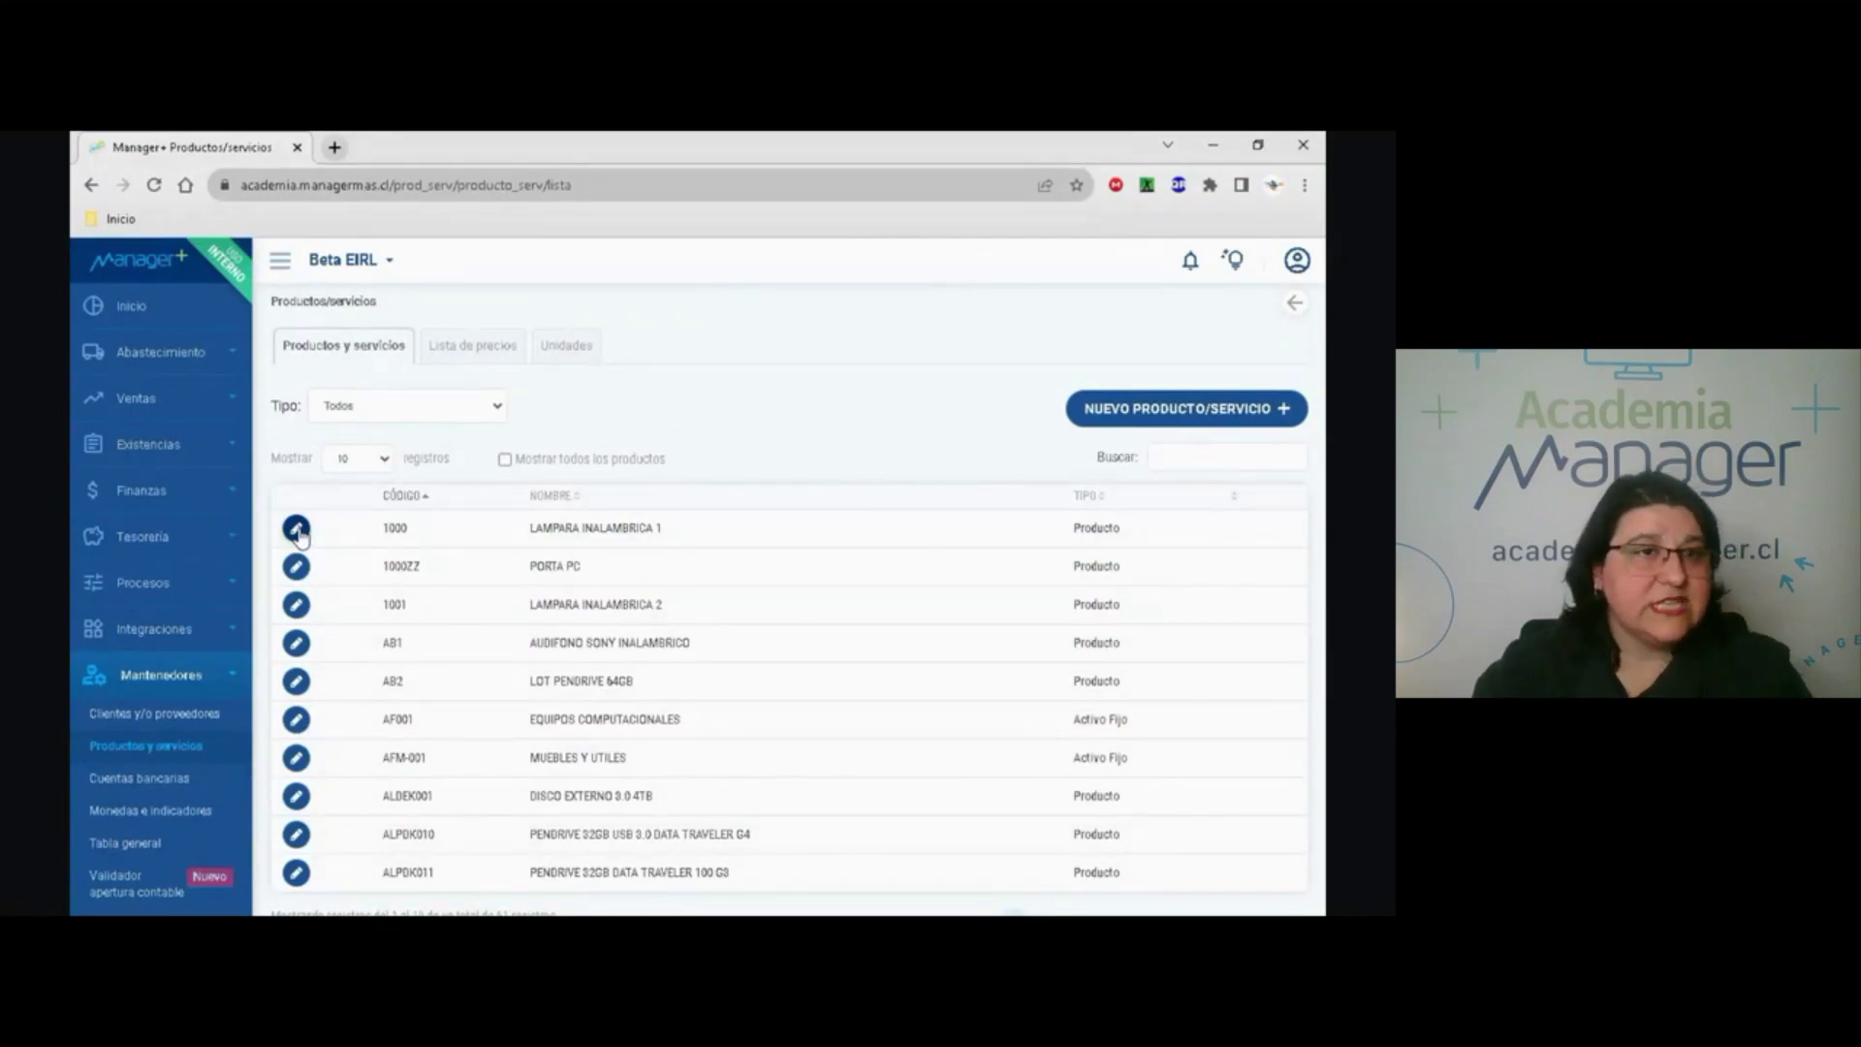
Open product 1000 LAMPARA INALAMBRICA 1 and review its per-company settings and accounts for Beta EIRL.
{"action": "left_click", "coordinate": [297, 529]}
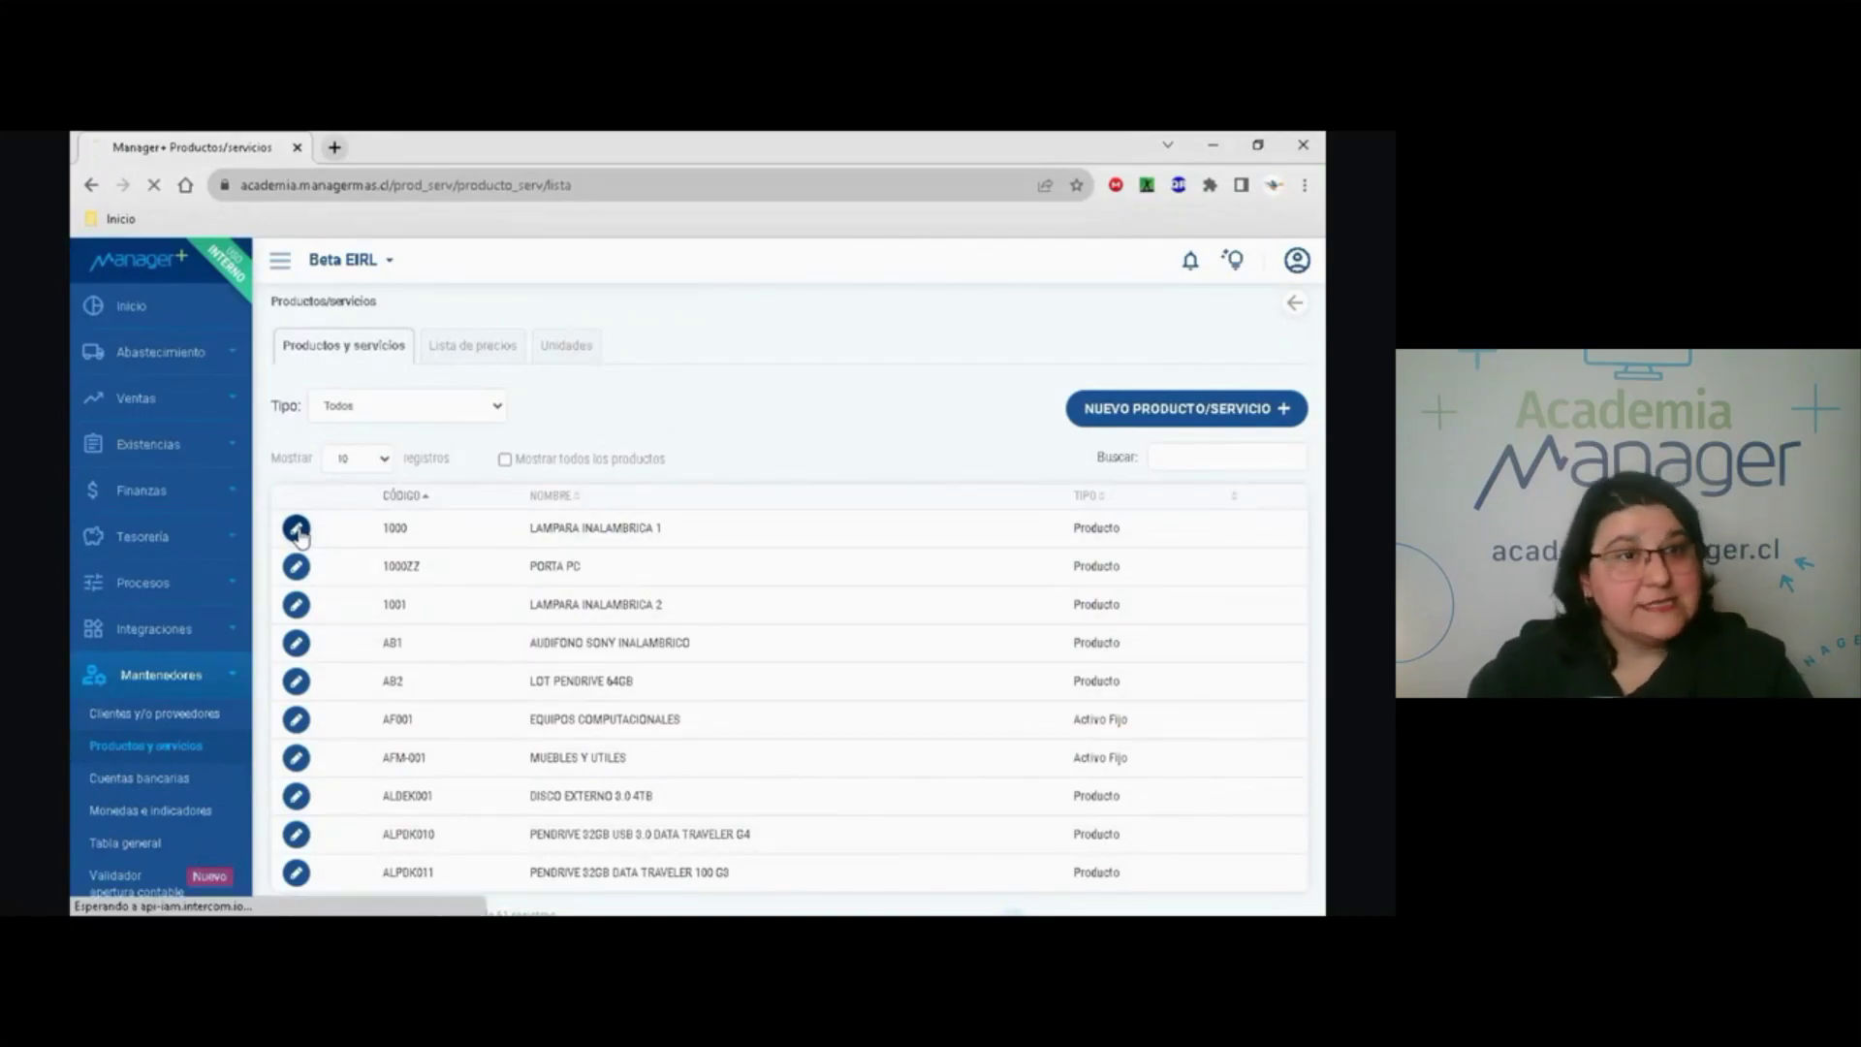
{"action": "left_click", "coordinate": [424, 329]}
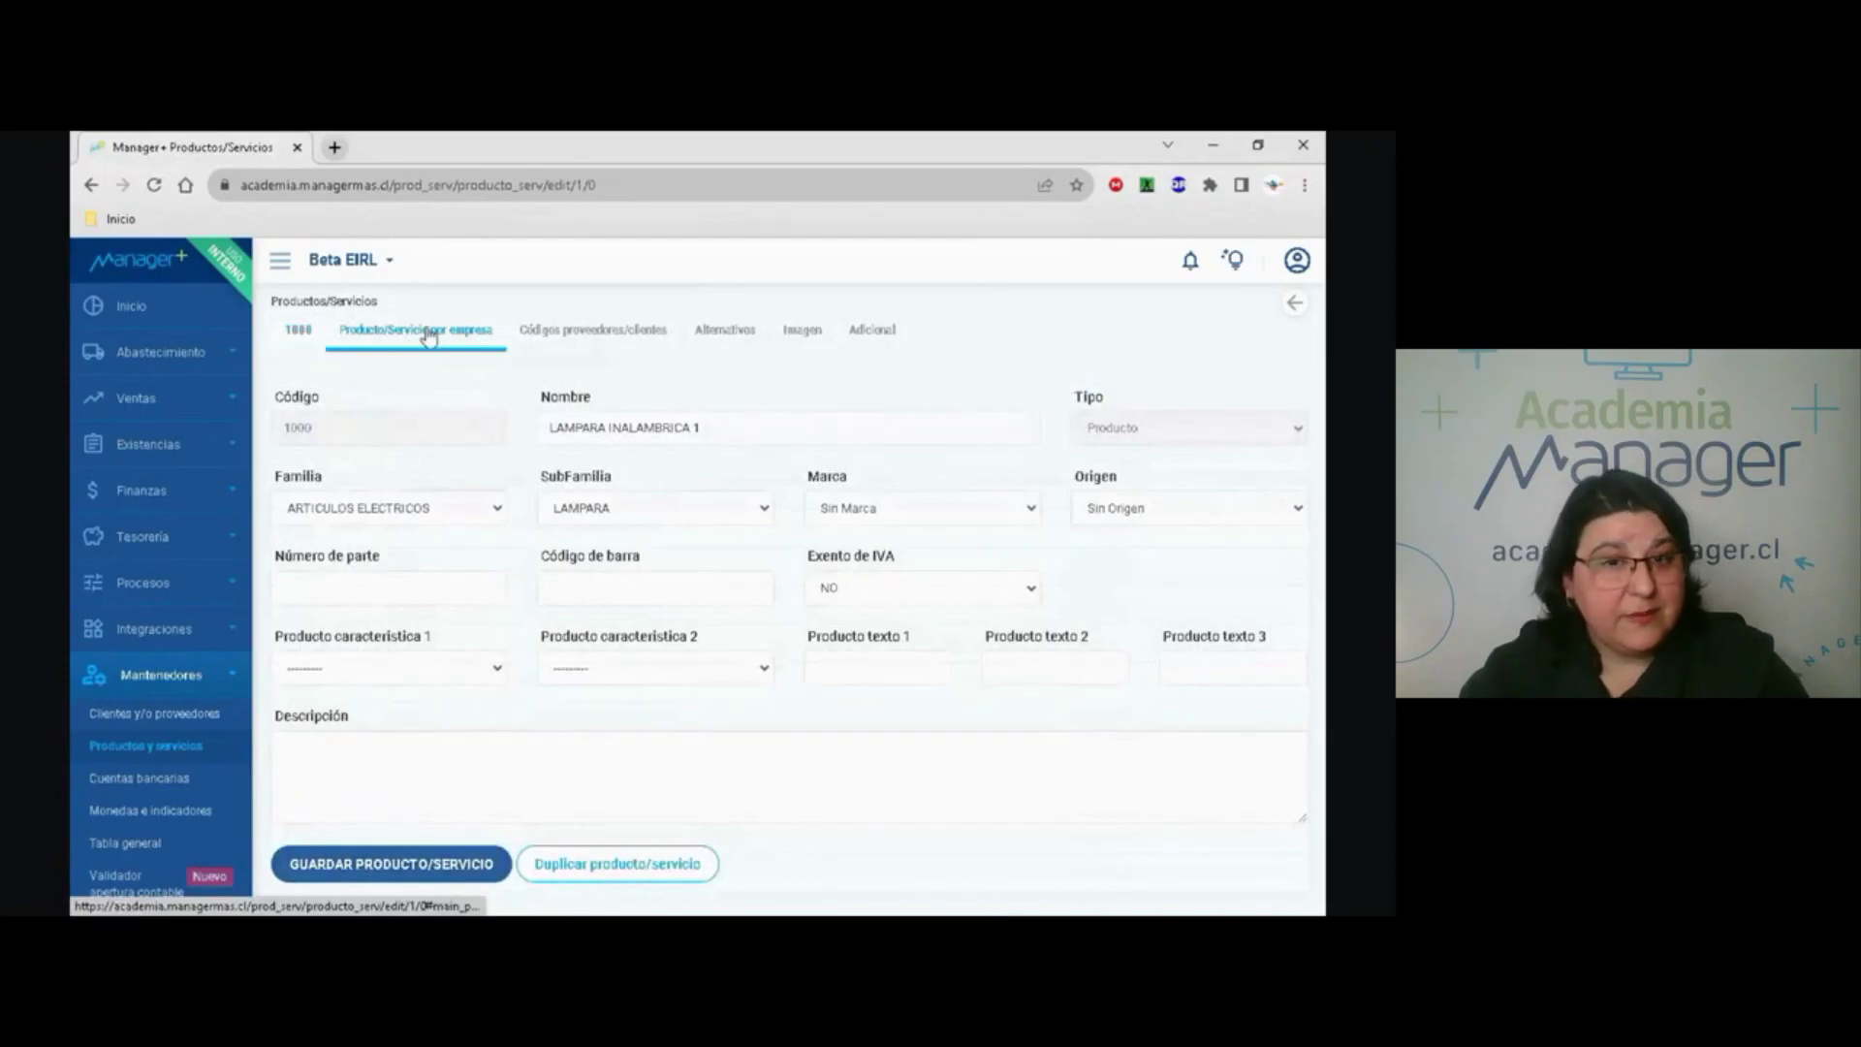
{"action": "left_click", "coordinate": [297, 450]}
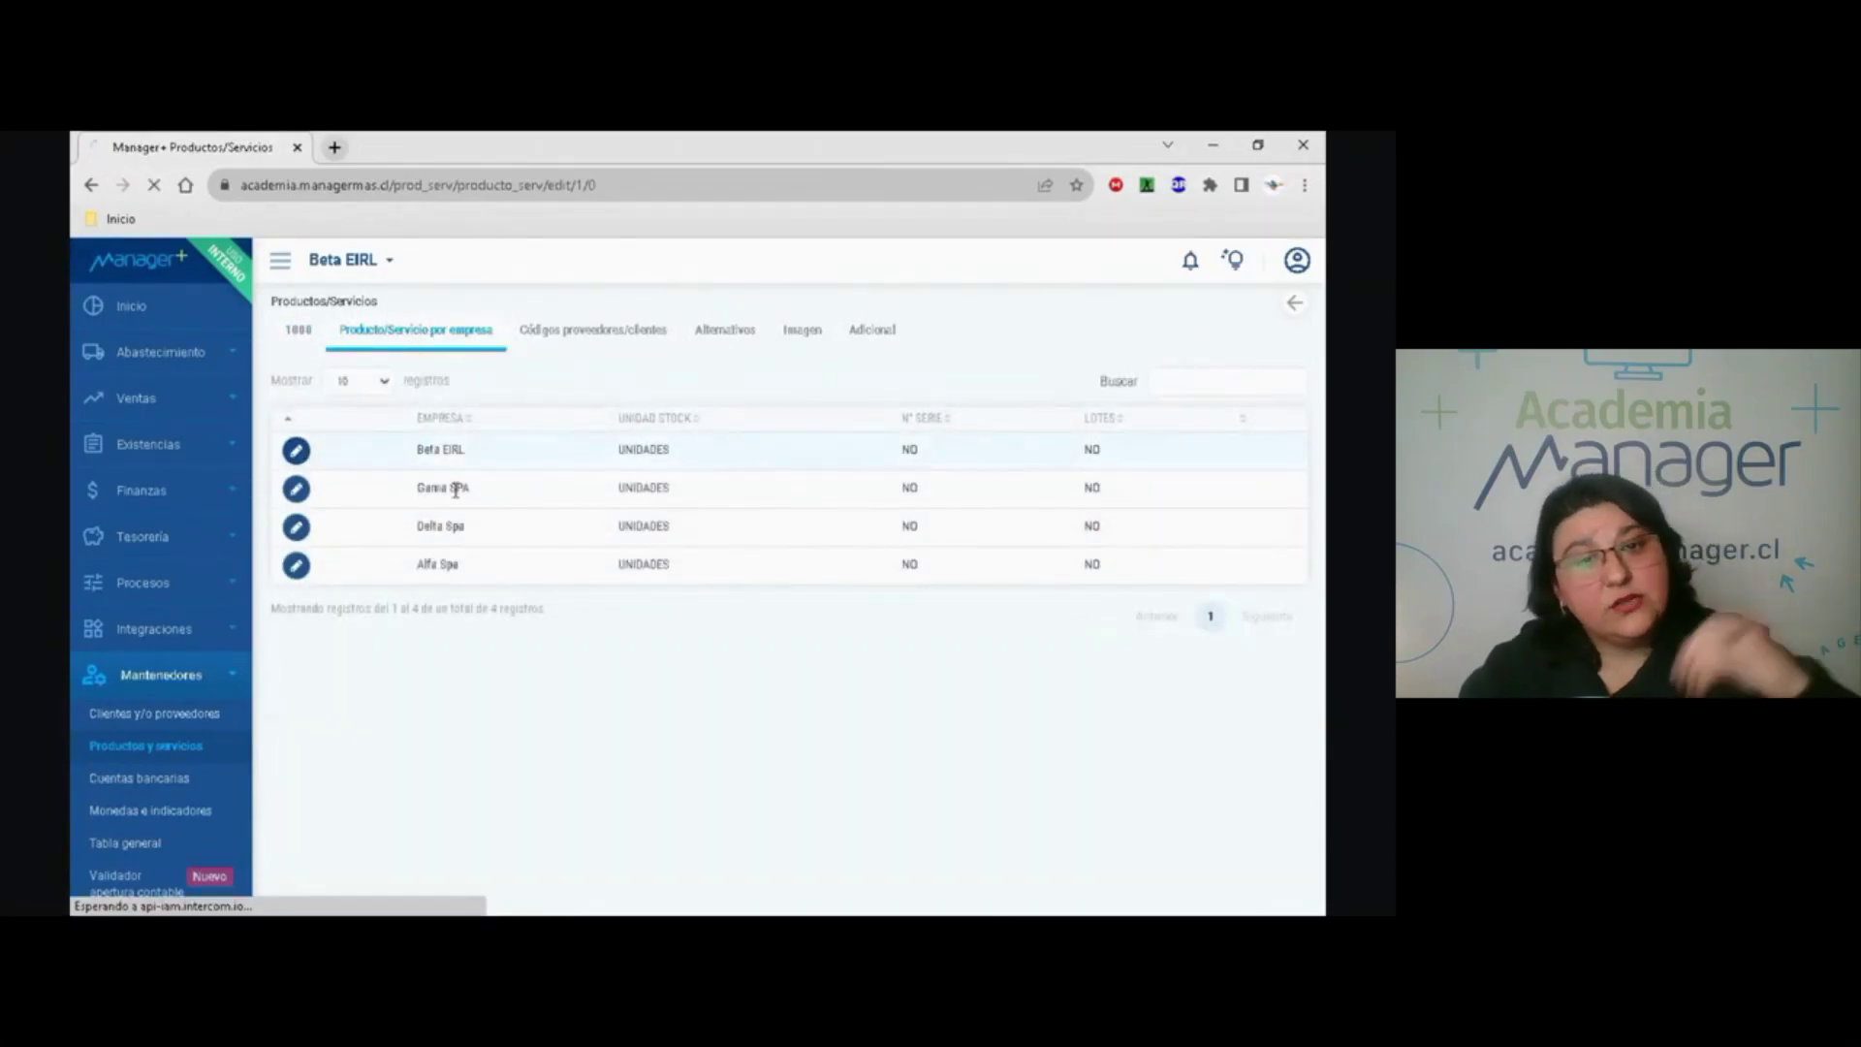
{"action": "scroll", "coordinate": [493, 523], "scroll_direction": "down", "scroll_amount": 3}
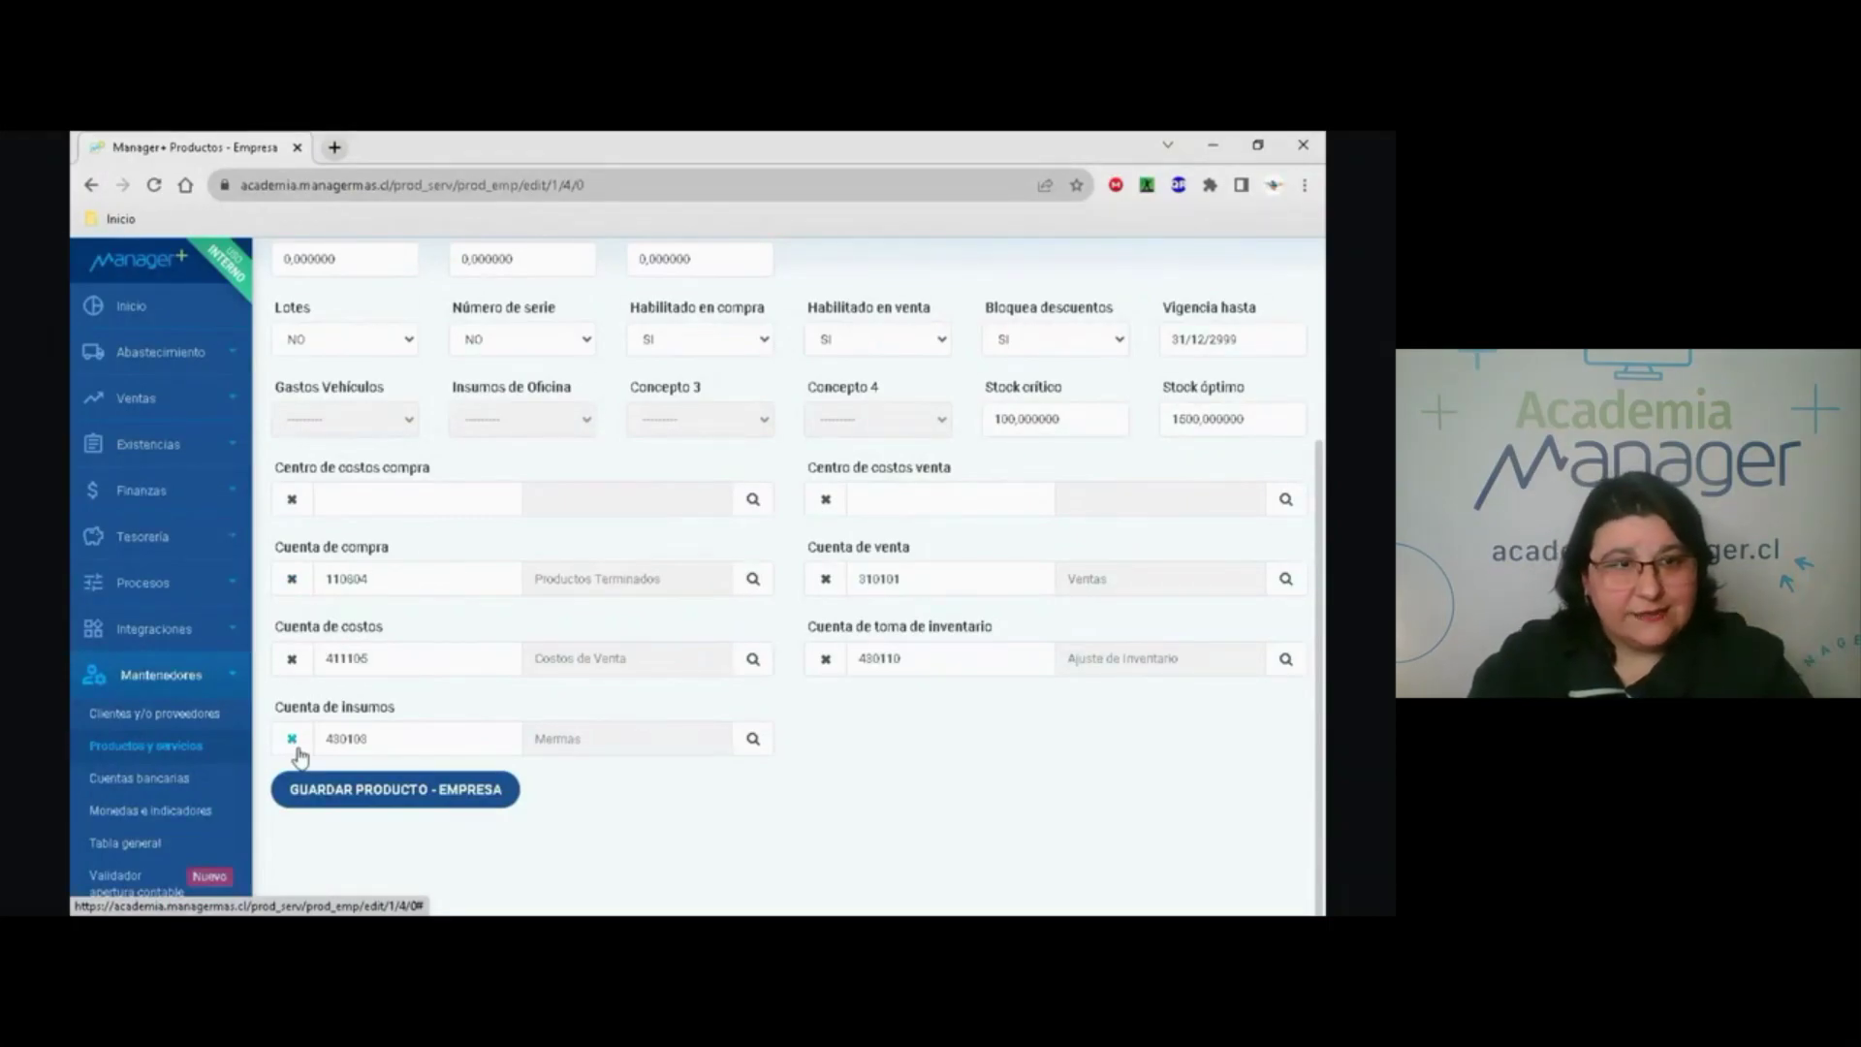
{"action": "scroll", "coordinate": [900, 761], "scroll_direction": "up", "scroll_amount": 3}
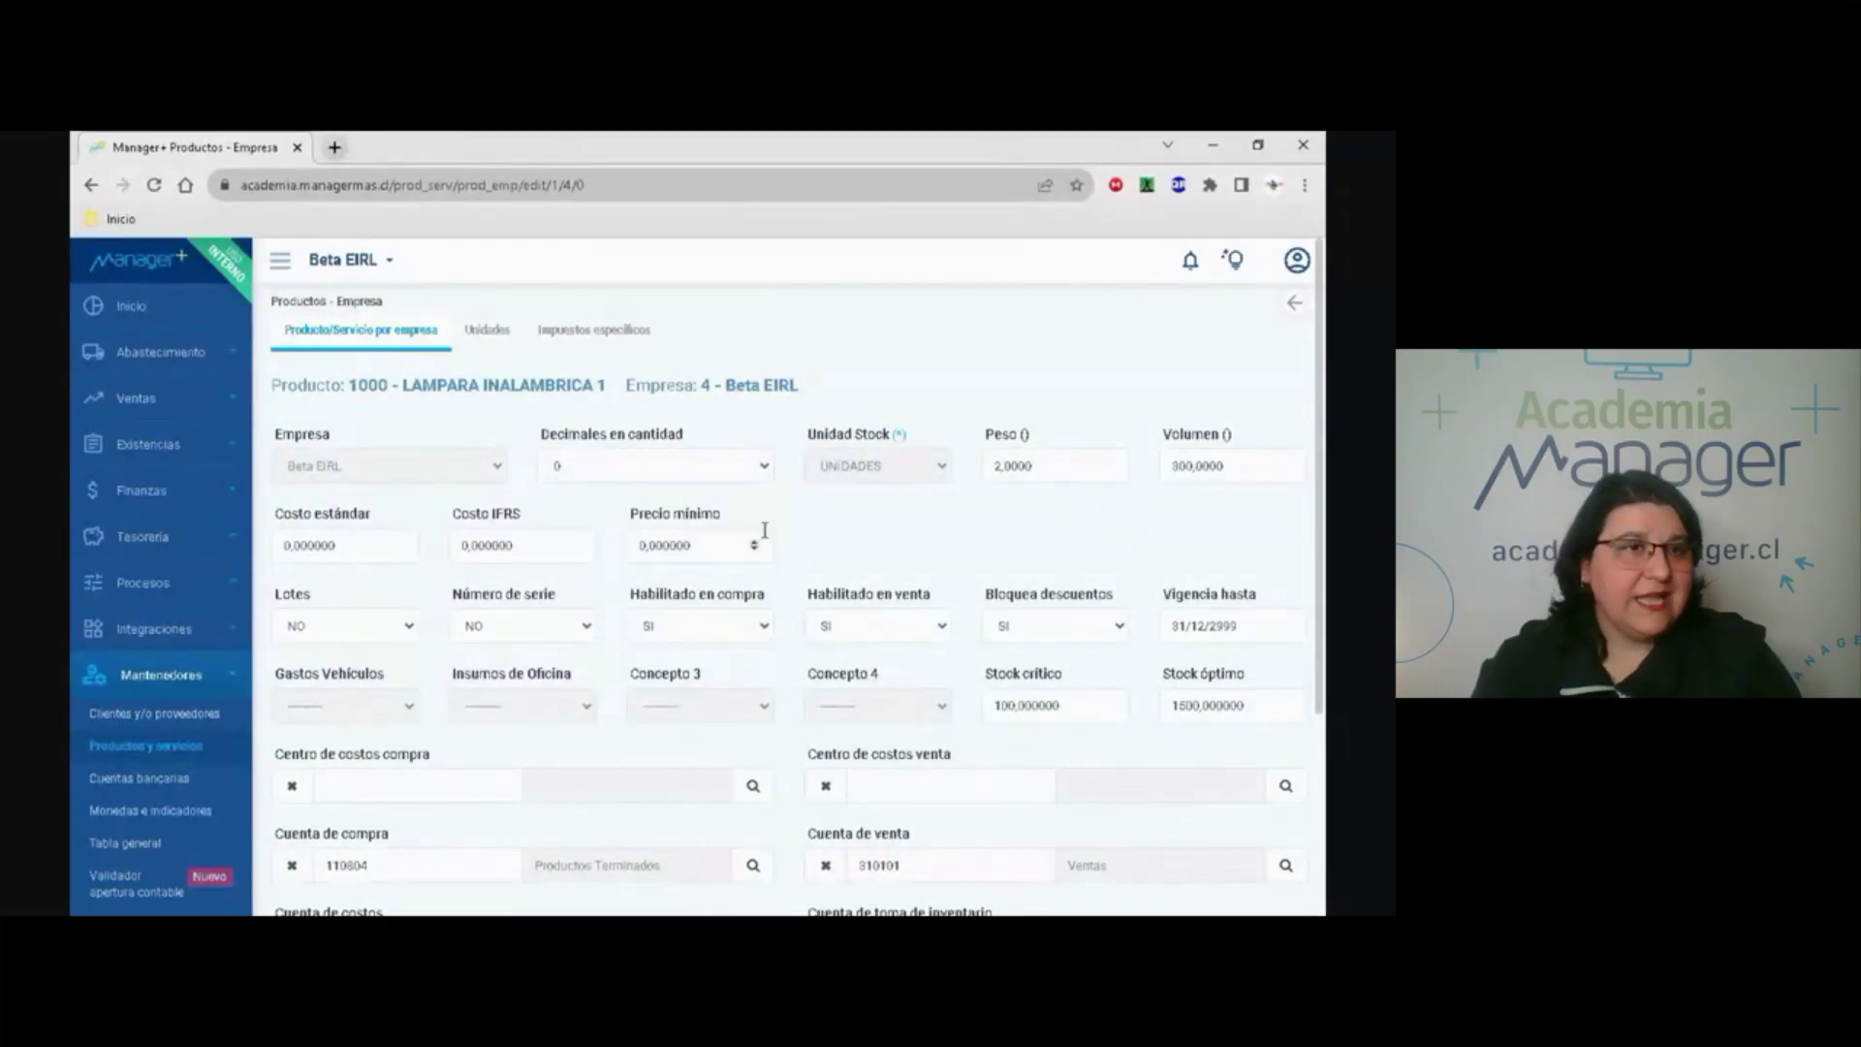
Check the product's units and specific taxes for Beta EIRL, and return to its list of companies.
{"action": "left_click", "coordinate": [486, 331]}
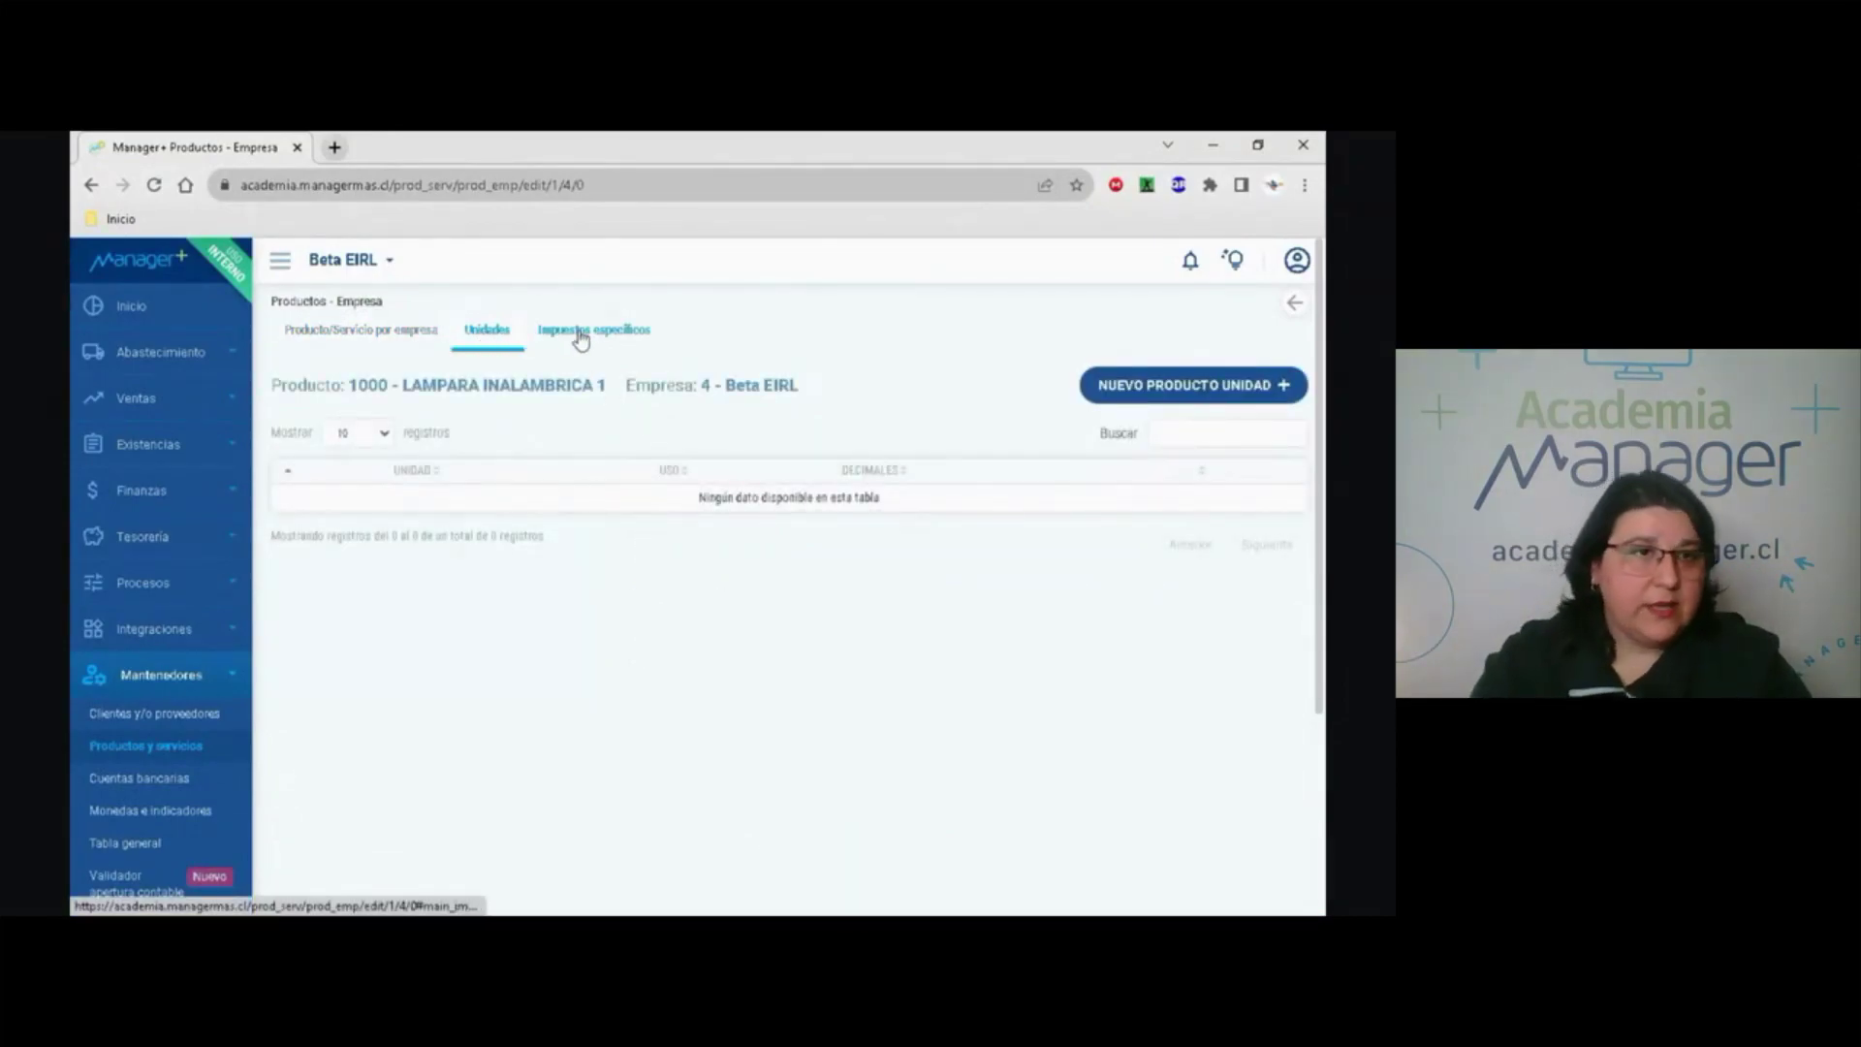
{"action": "left_click", "coordinate": [582, 334]}
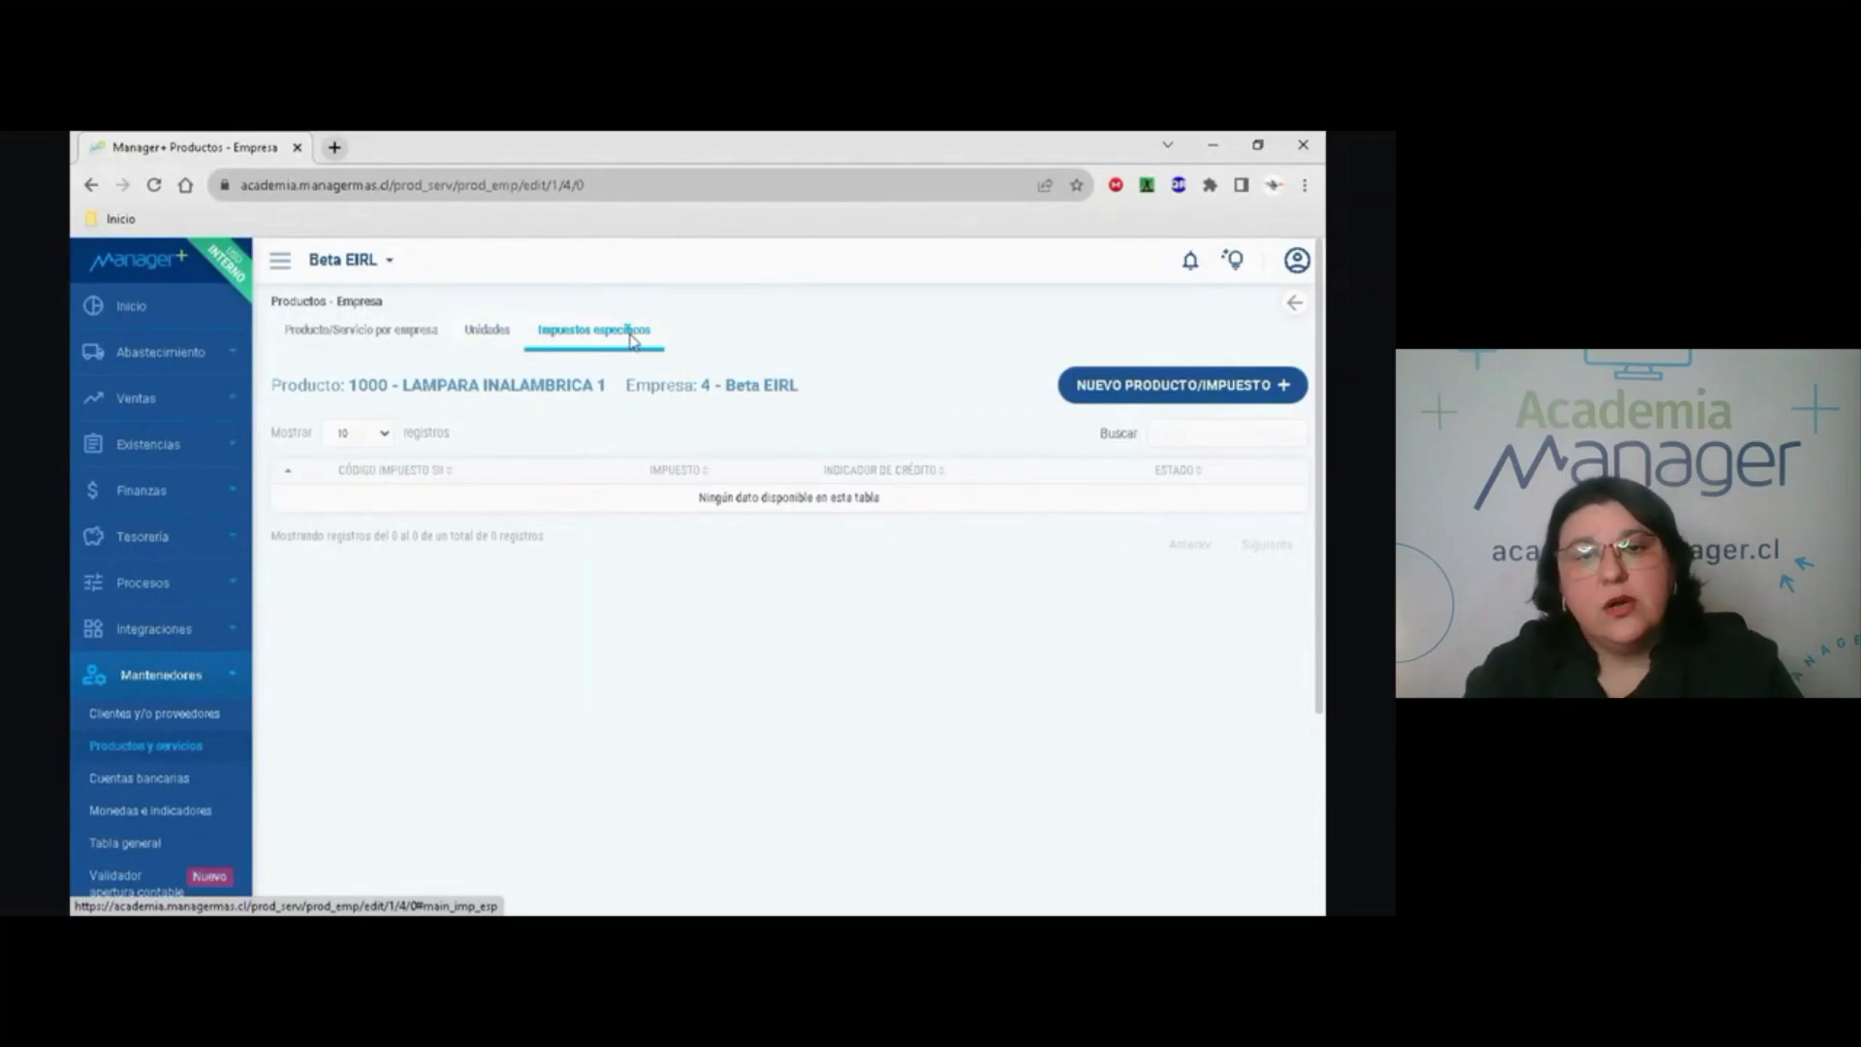
{"action": "left_click", "coordinate": [340, 334]}
{"action": "left_click", "coordinate": [1294, 302]}
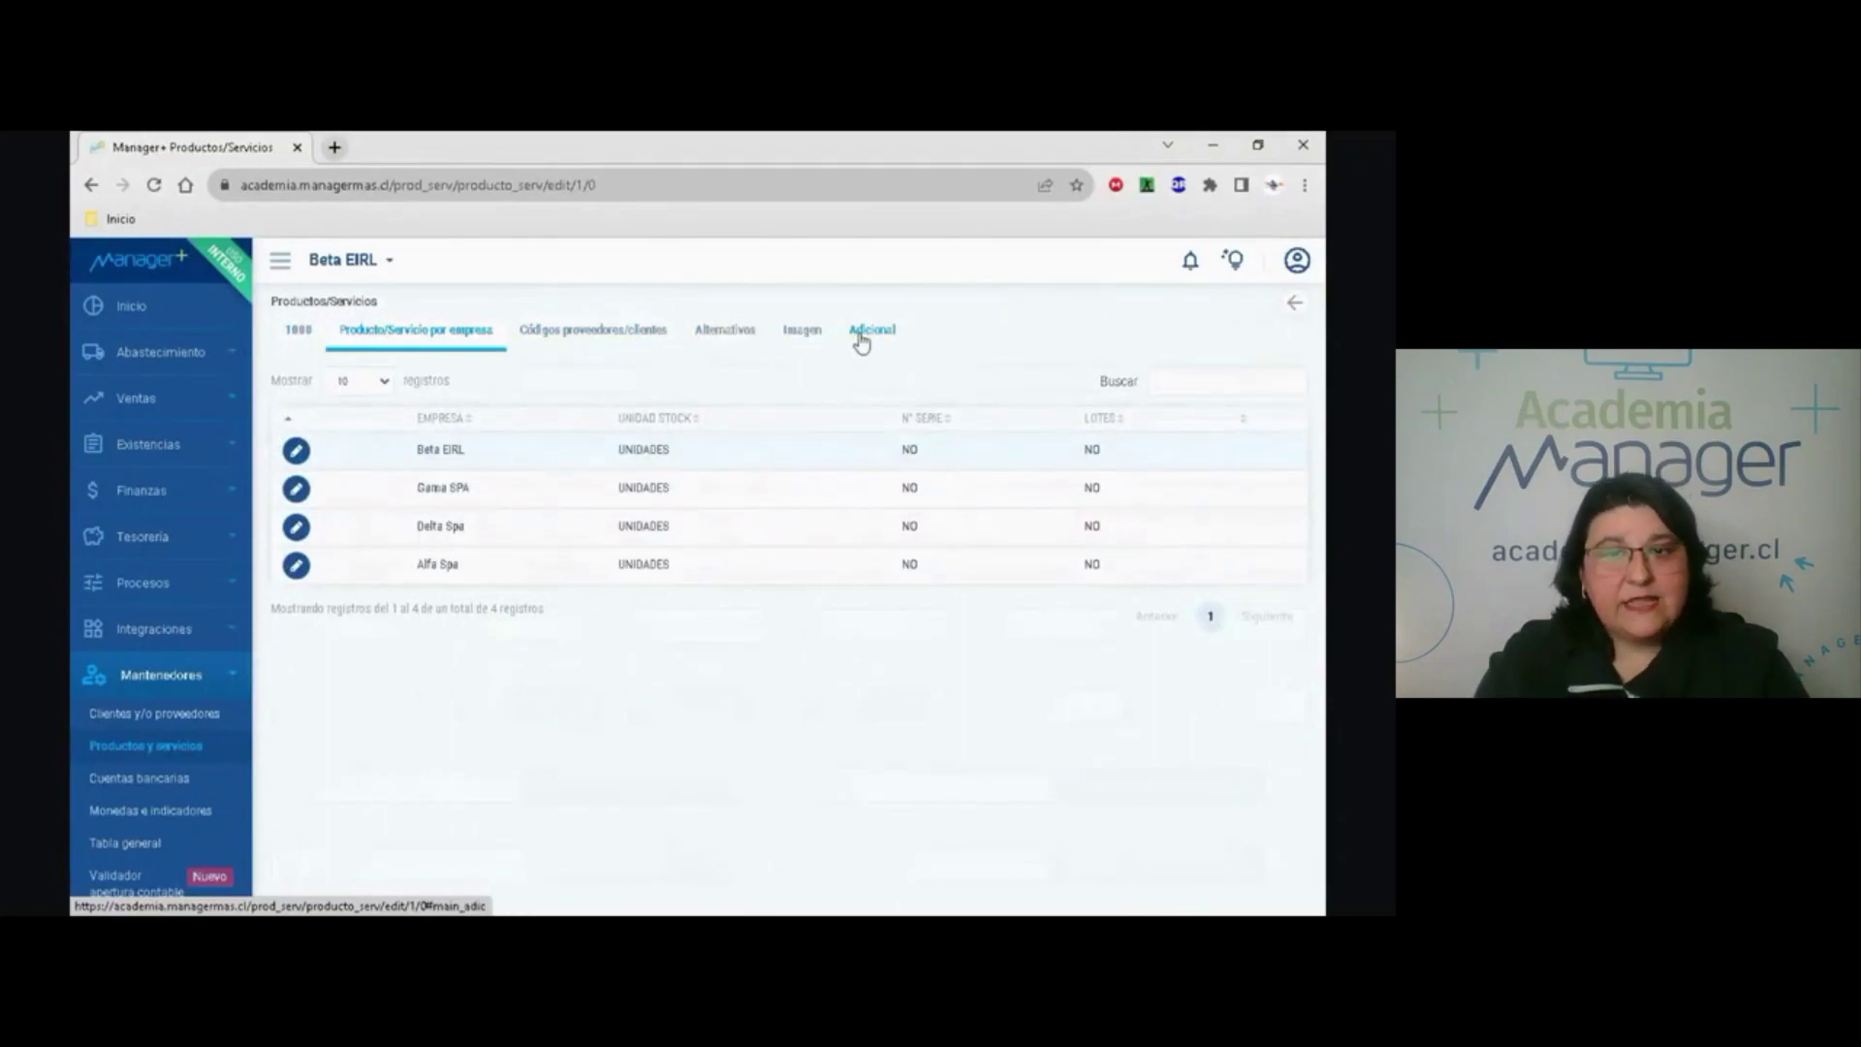
Open the Cuentas bancarias list to view the defined bank accounts.
{"action": "left_click", "coordinate": [153, 783]}
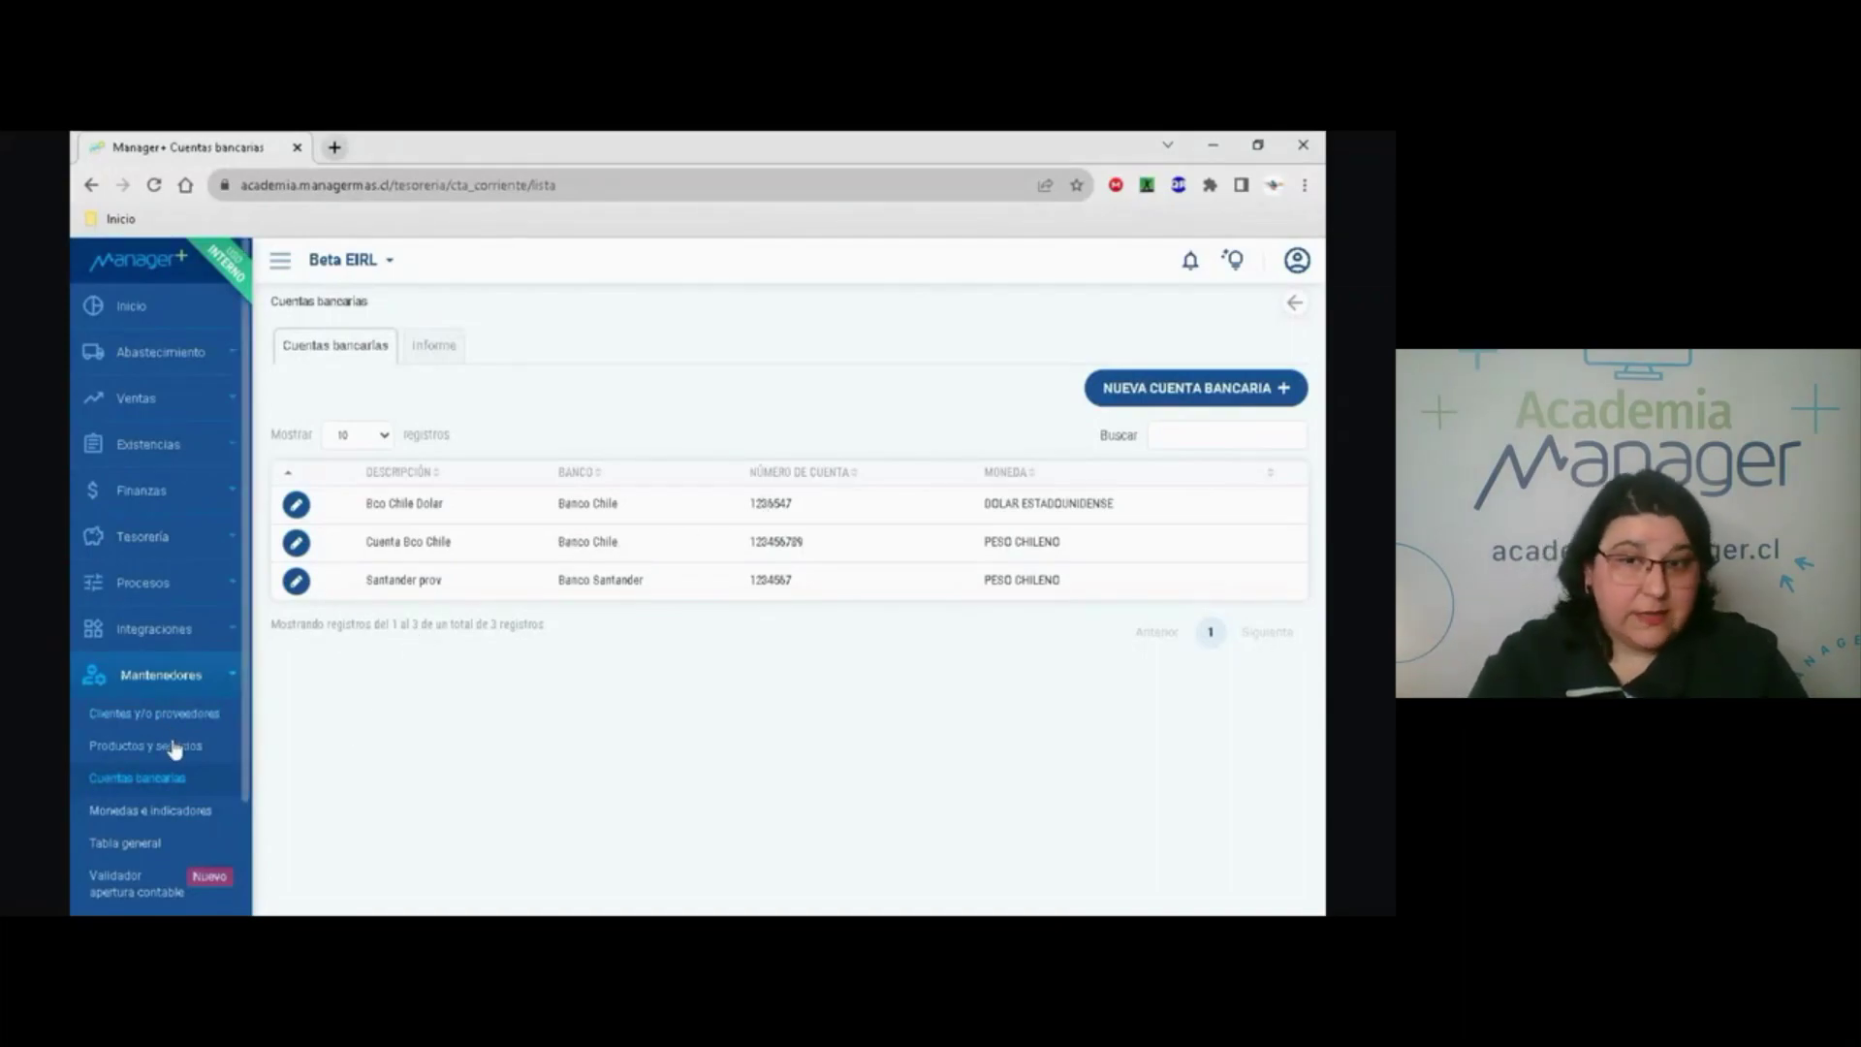
Open Monedas e indicadores and view its exchange rates, currencies and indicators.
{"action": "scroll", "coordinate": [165, 742], "scroll_direction": "down", "scroll_amount": 2}
{"action": "left_click", "coordinate": [187, 684]}
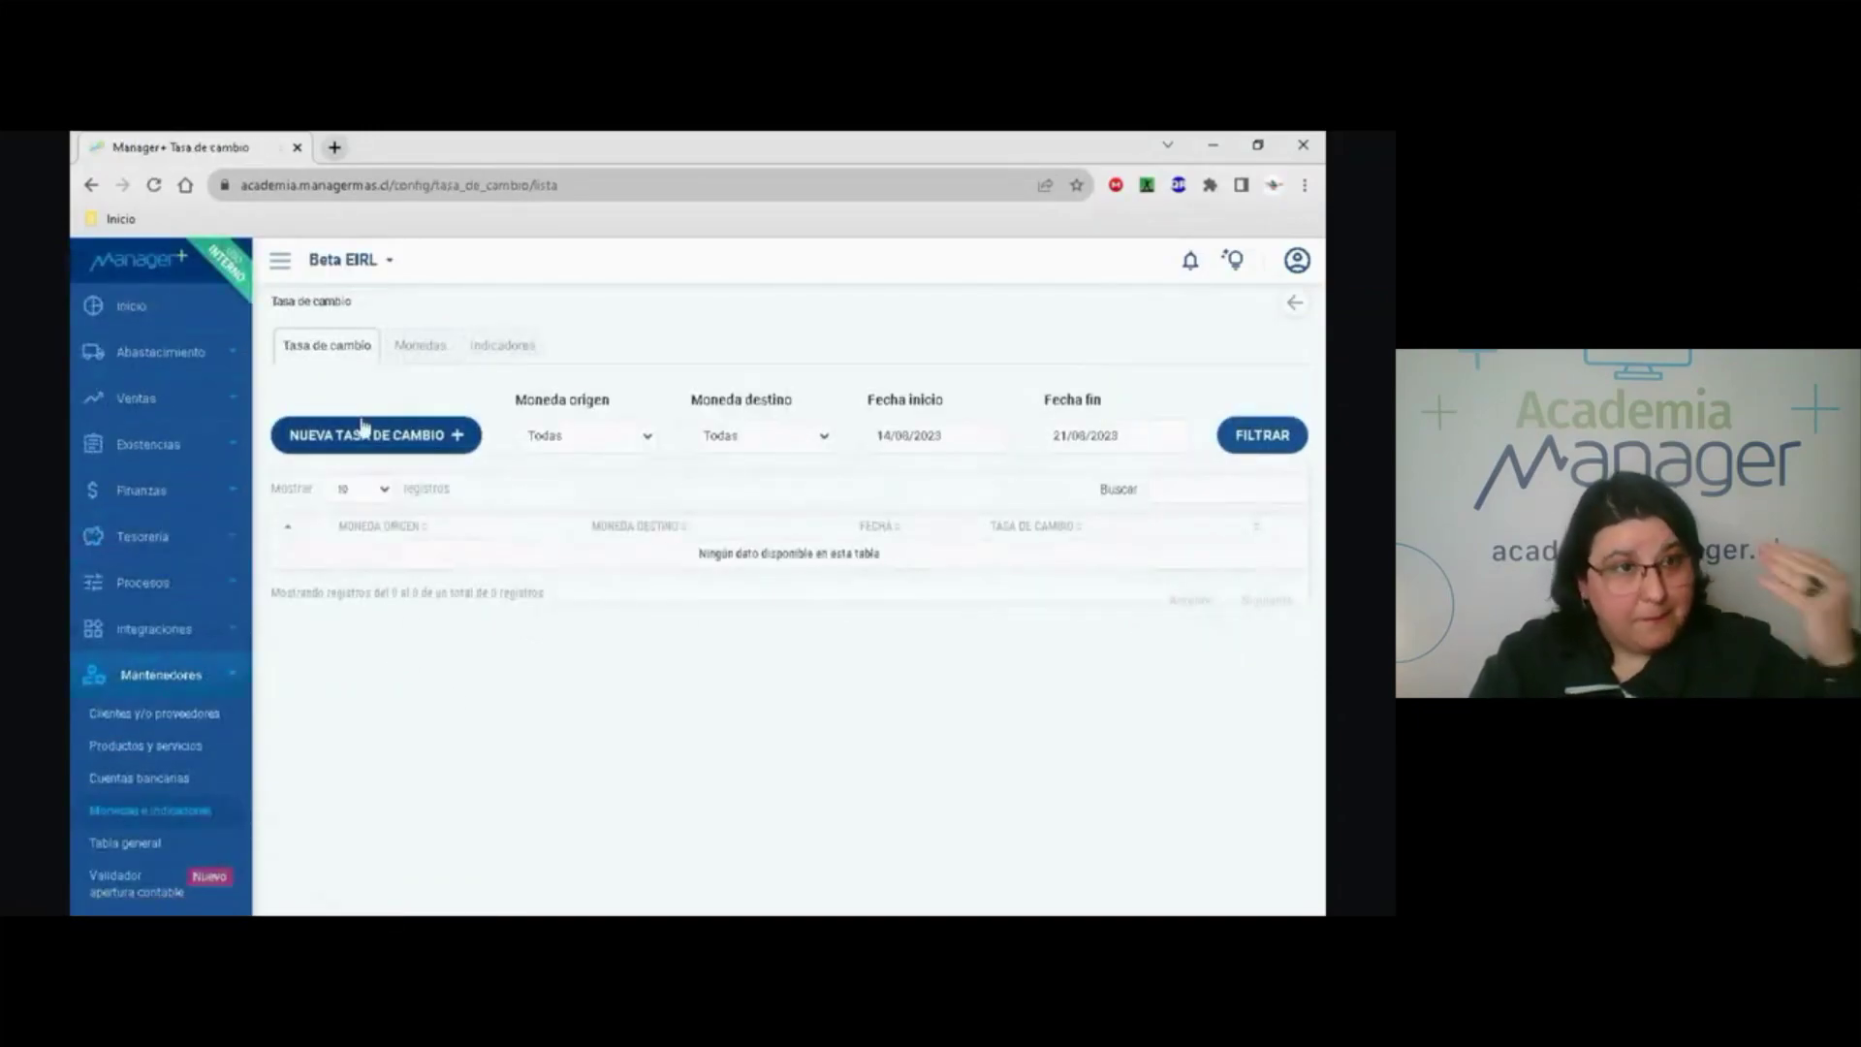
{"action": "left_click", "coordinate": [443, 355]}
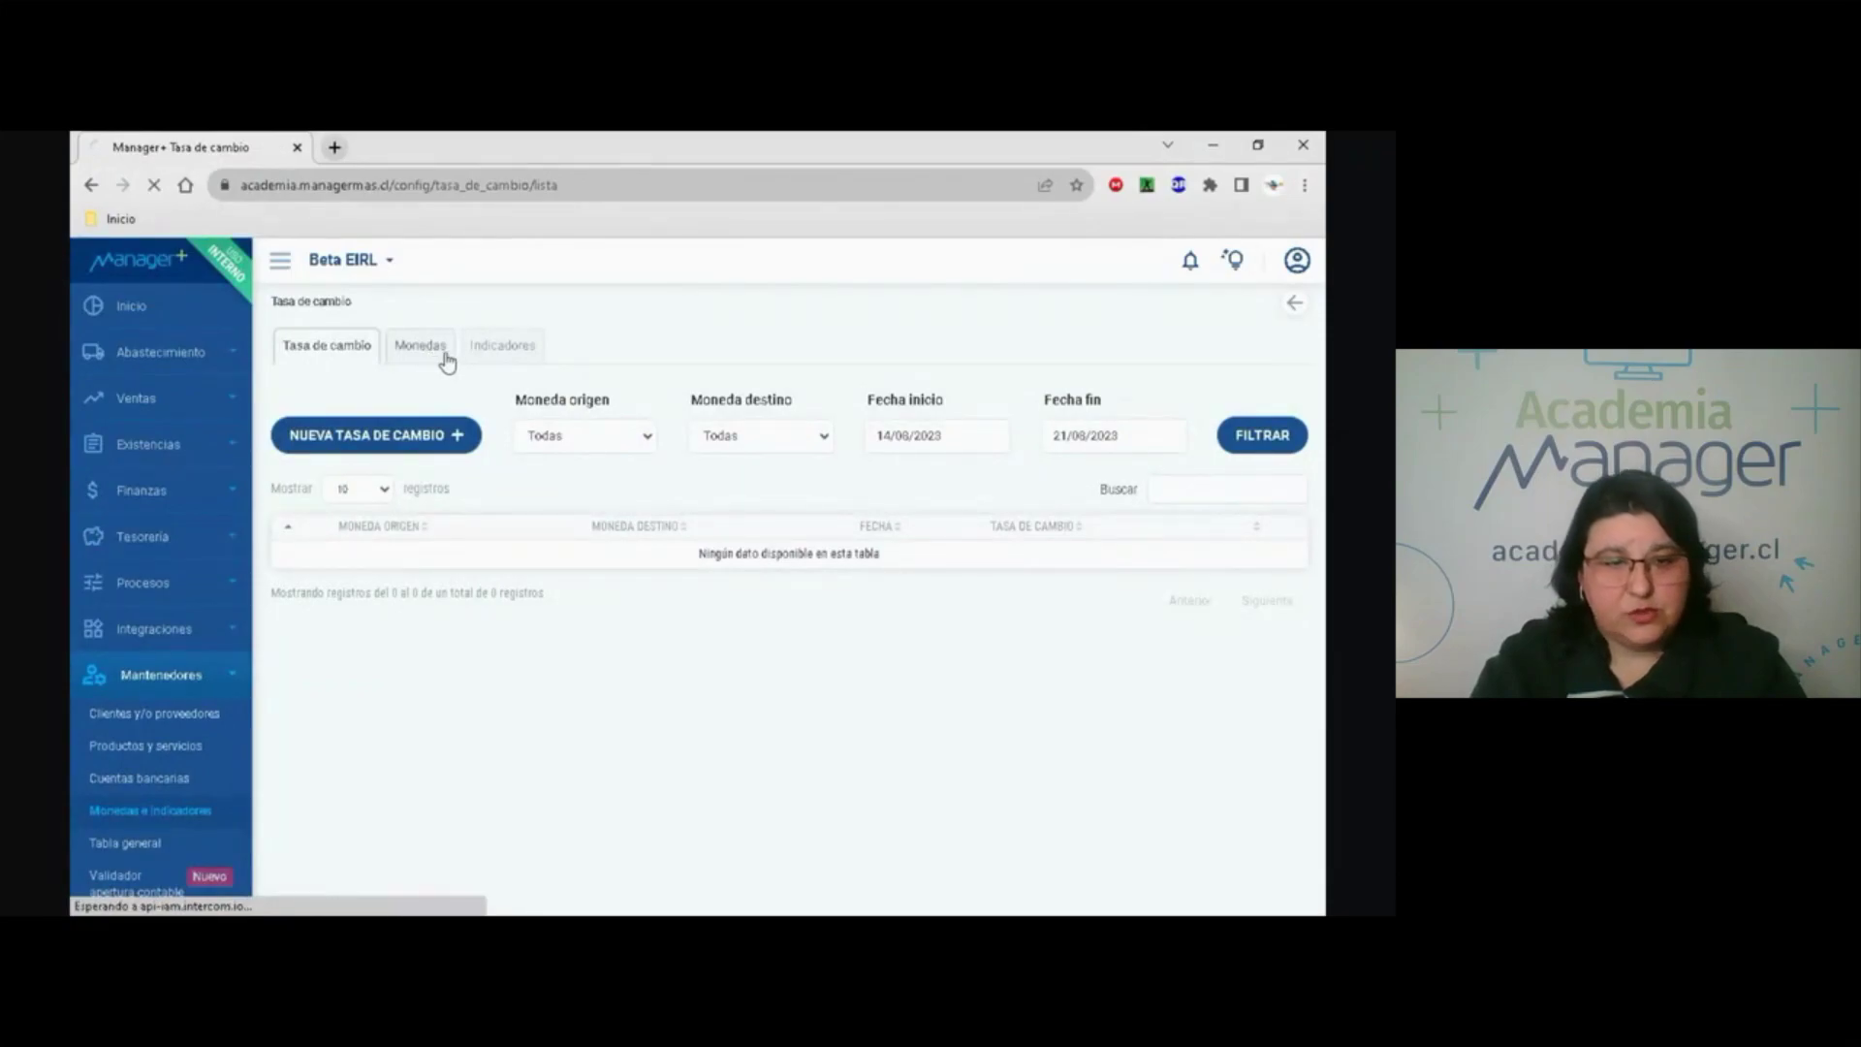
{"action": "left_click", "coordinate": [506, 355]}
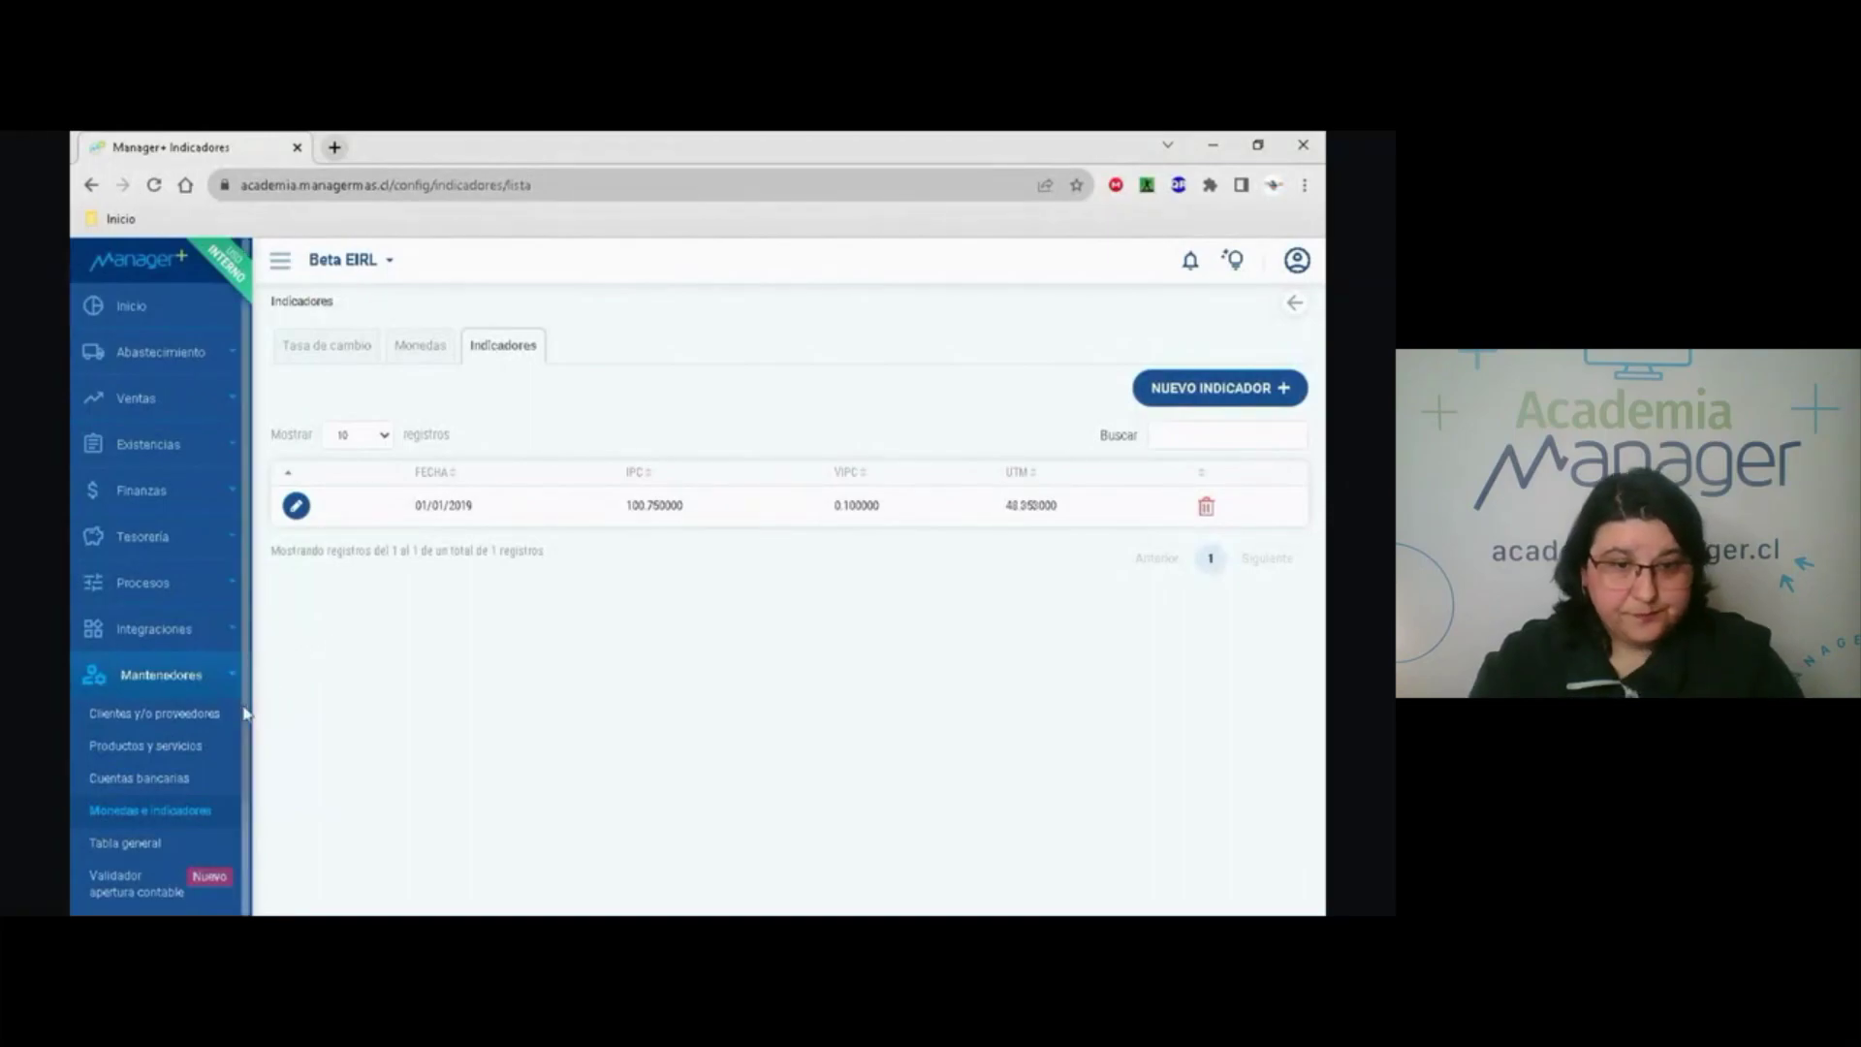
Open the Tabla general and view its Bancos and Ciudades tables.
{"action": "scroll", "coordinate": [160, 765], "scroll_direction": "down", "scroll_amount": 2}
{"action": "left_click", "coordinate": [129, 710]}
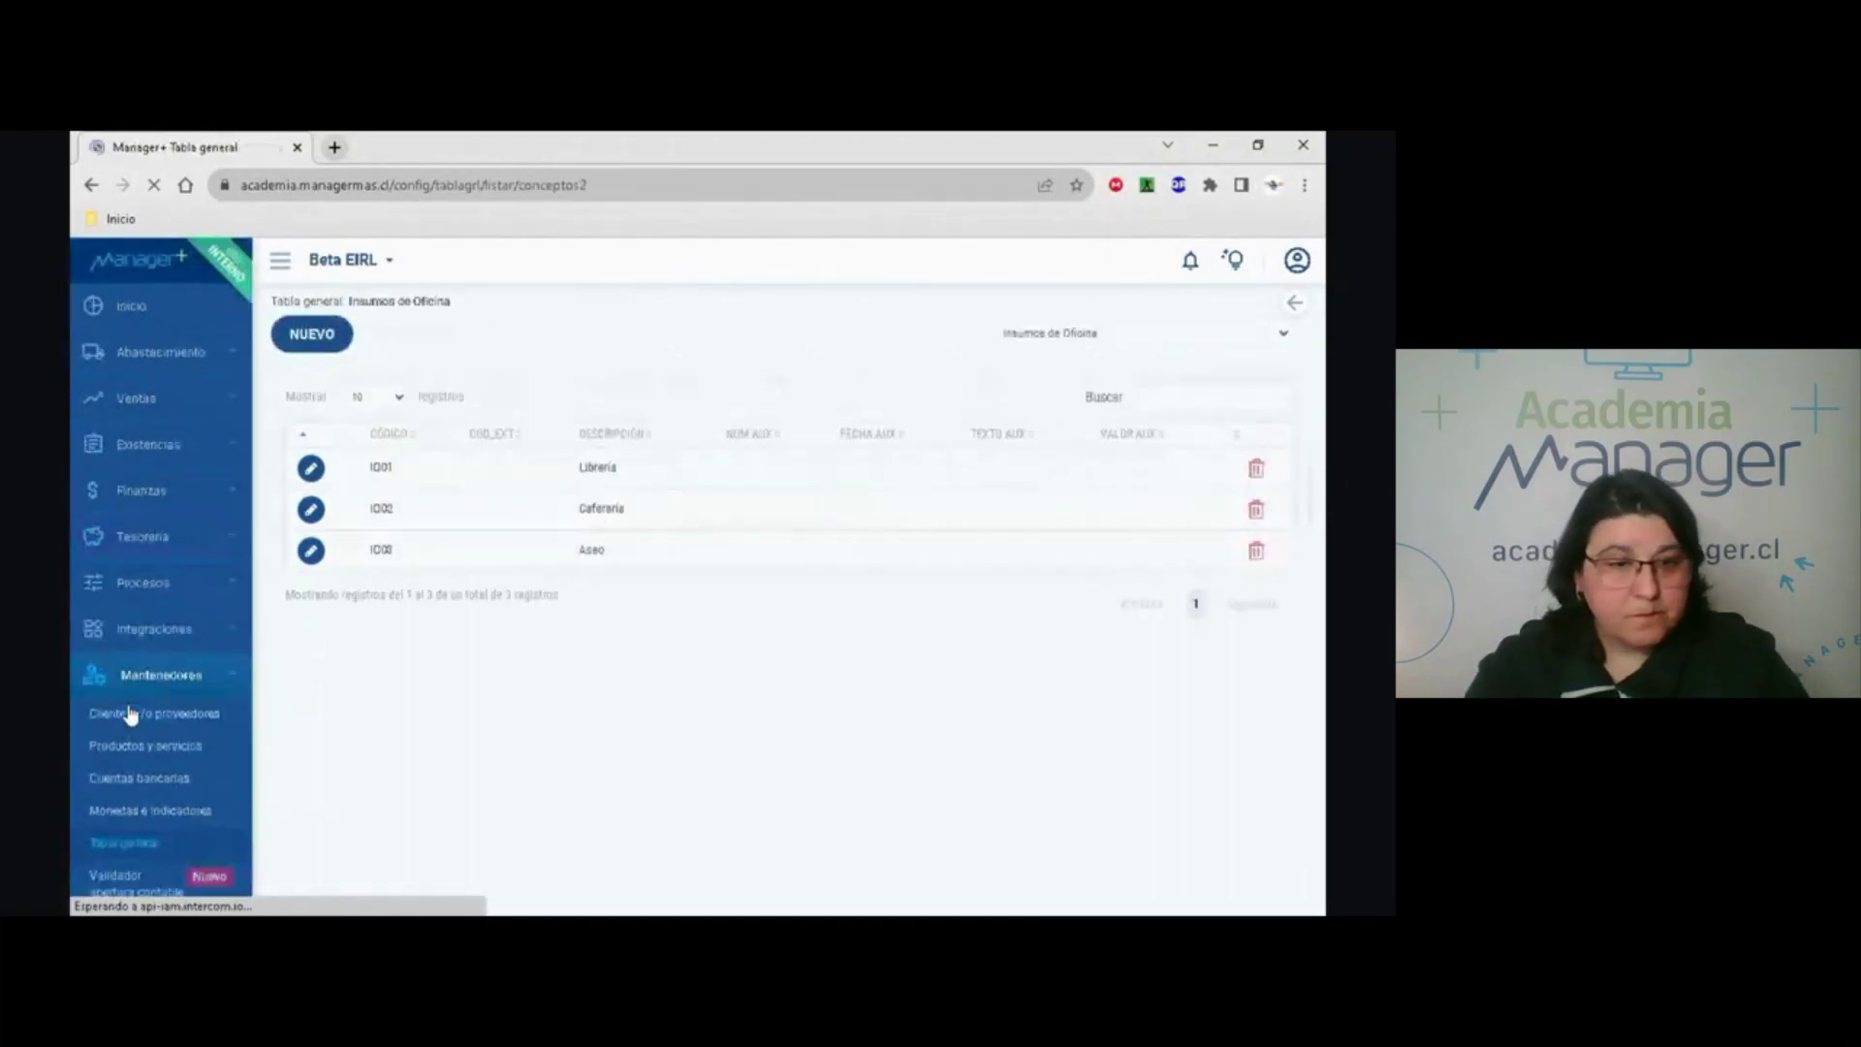
{"action": "left_click", "coordinate": [1067, 334]}
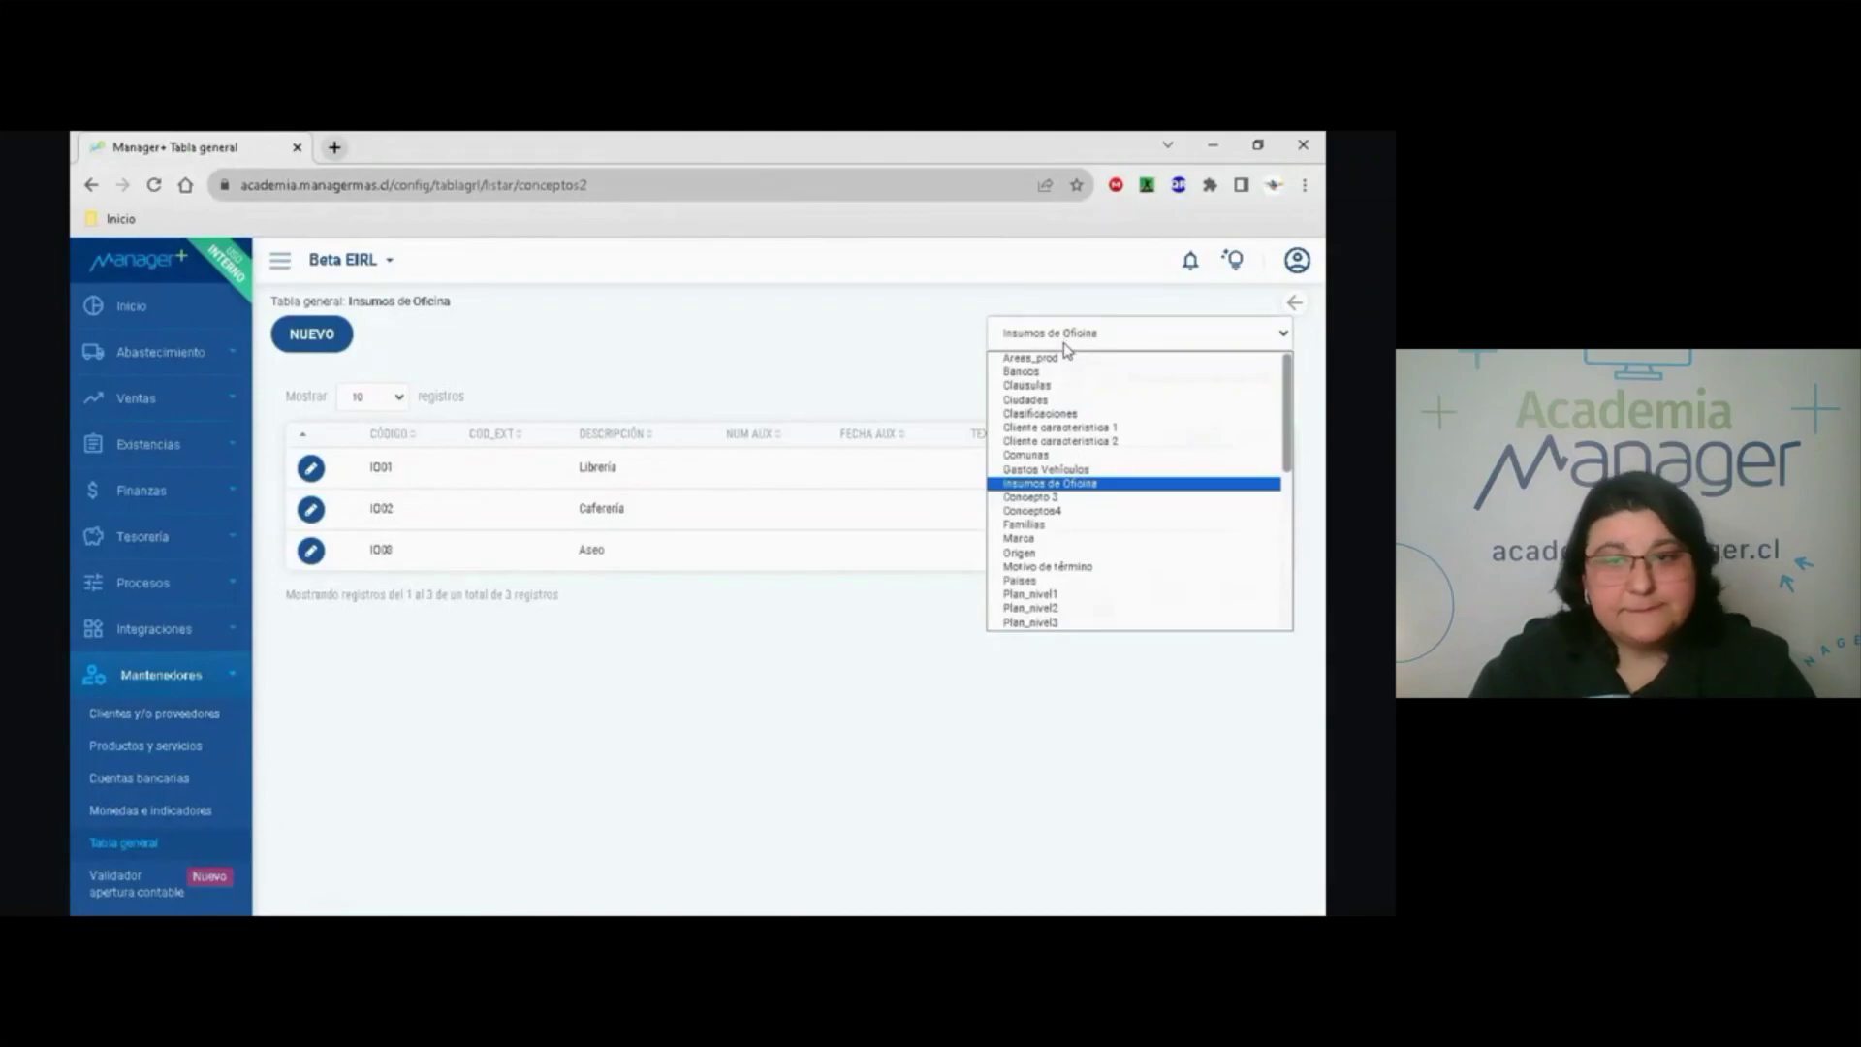
{"action": "left_click", "coordinate": [1060, 375]}
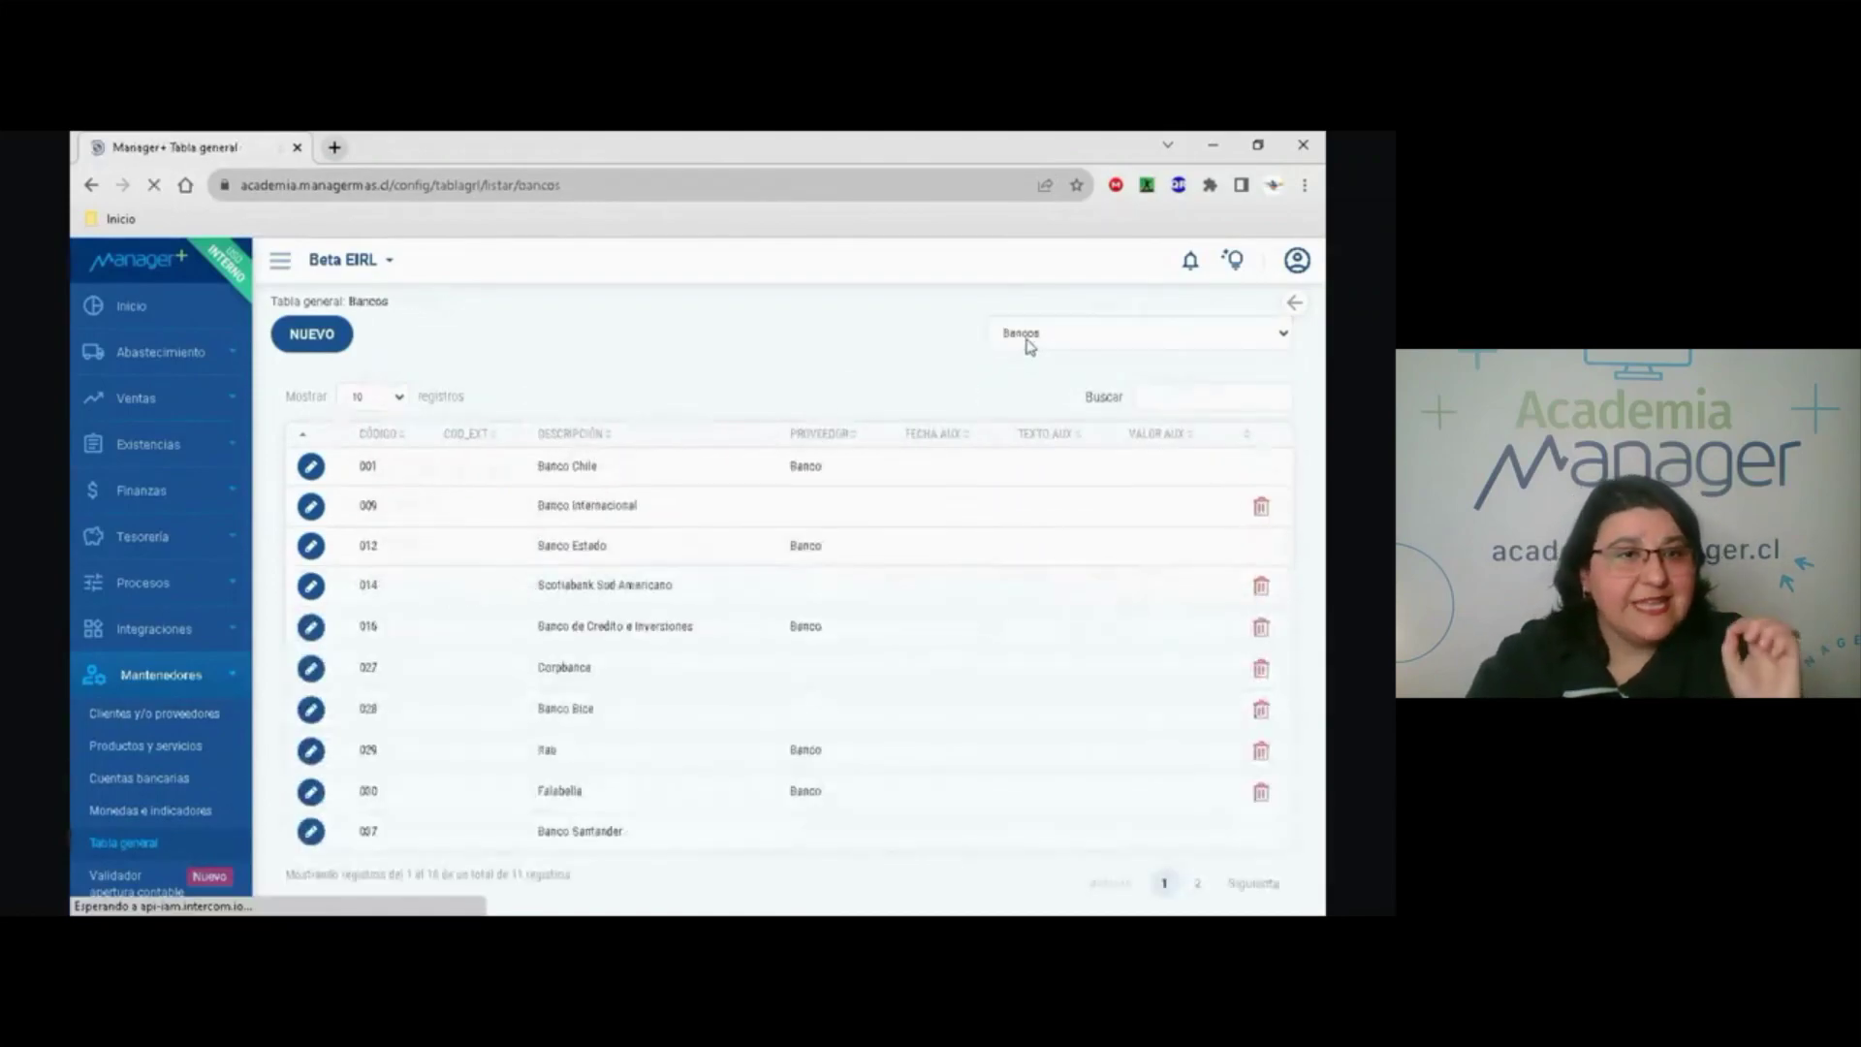
{"action": "left_click", "coordinate": [1027, 337]}
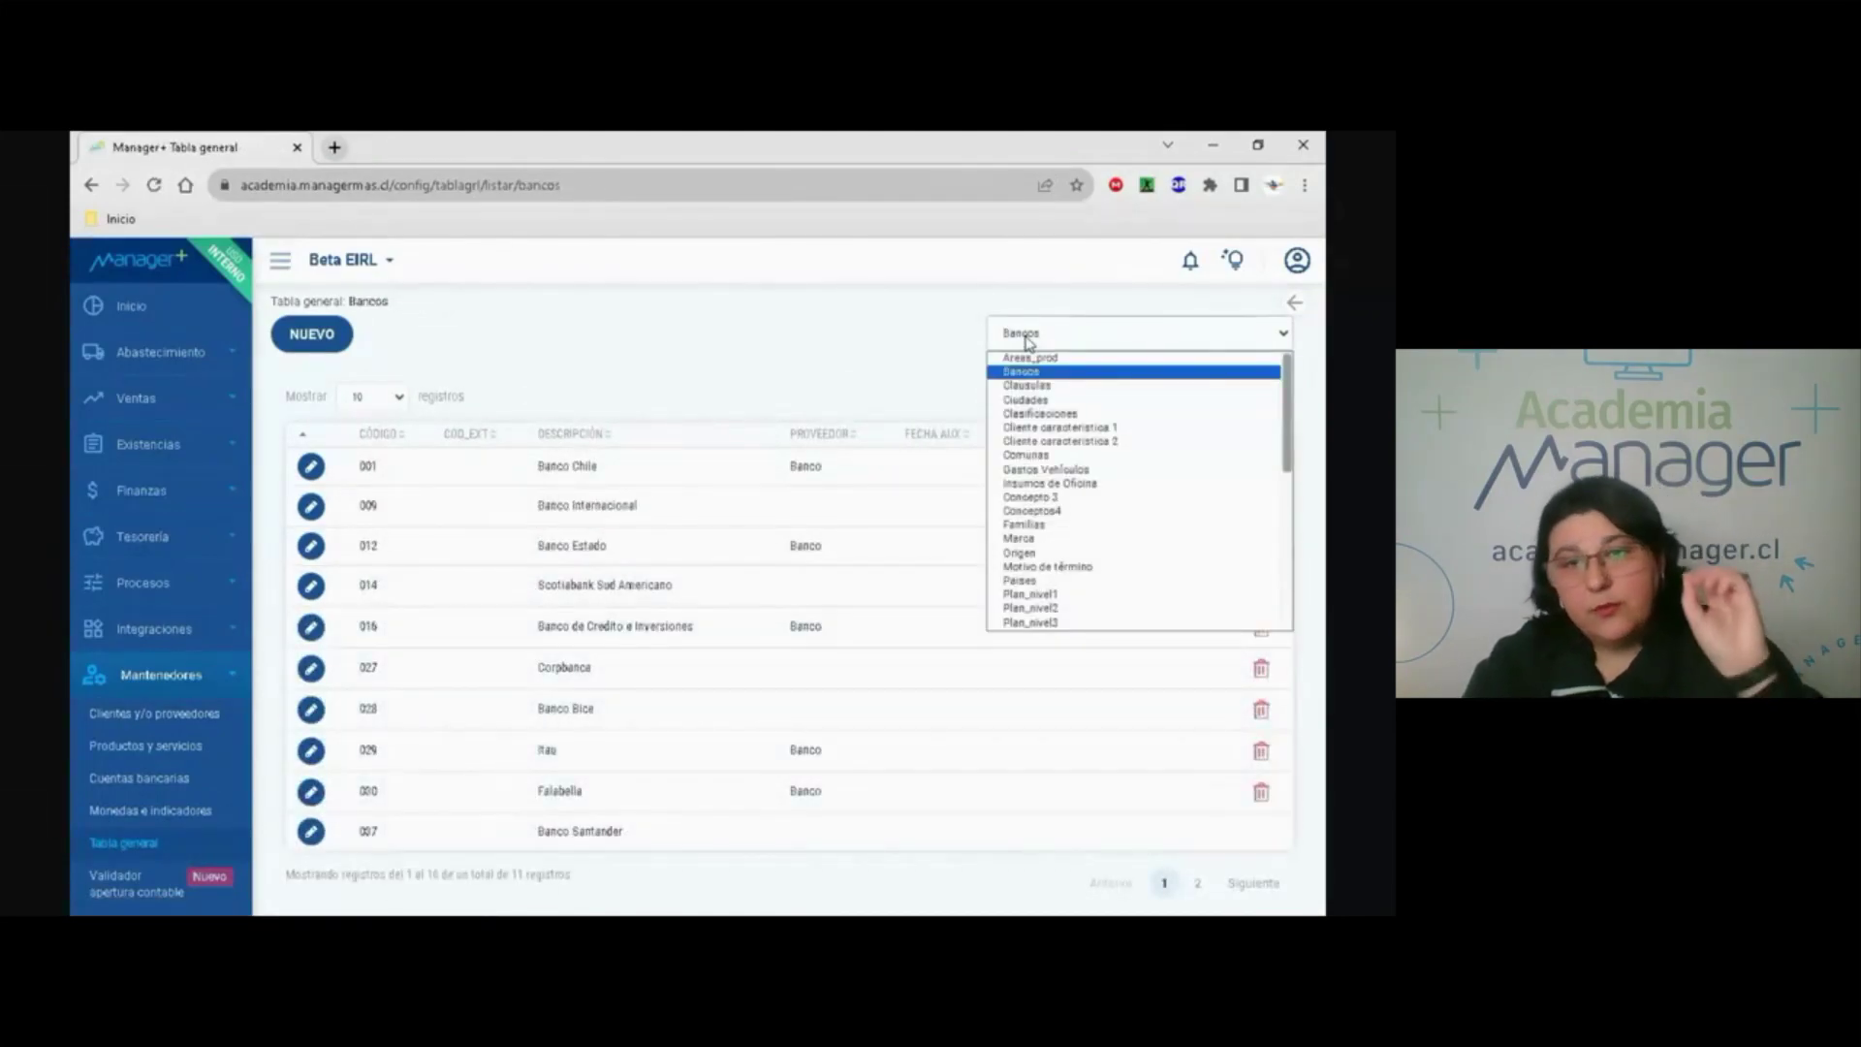
{"action": "left_click", "coordinate": [1034, 405]}
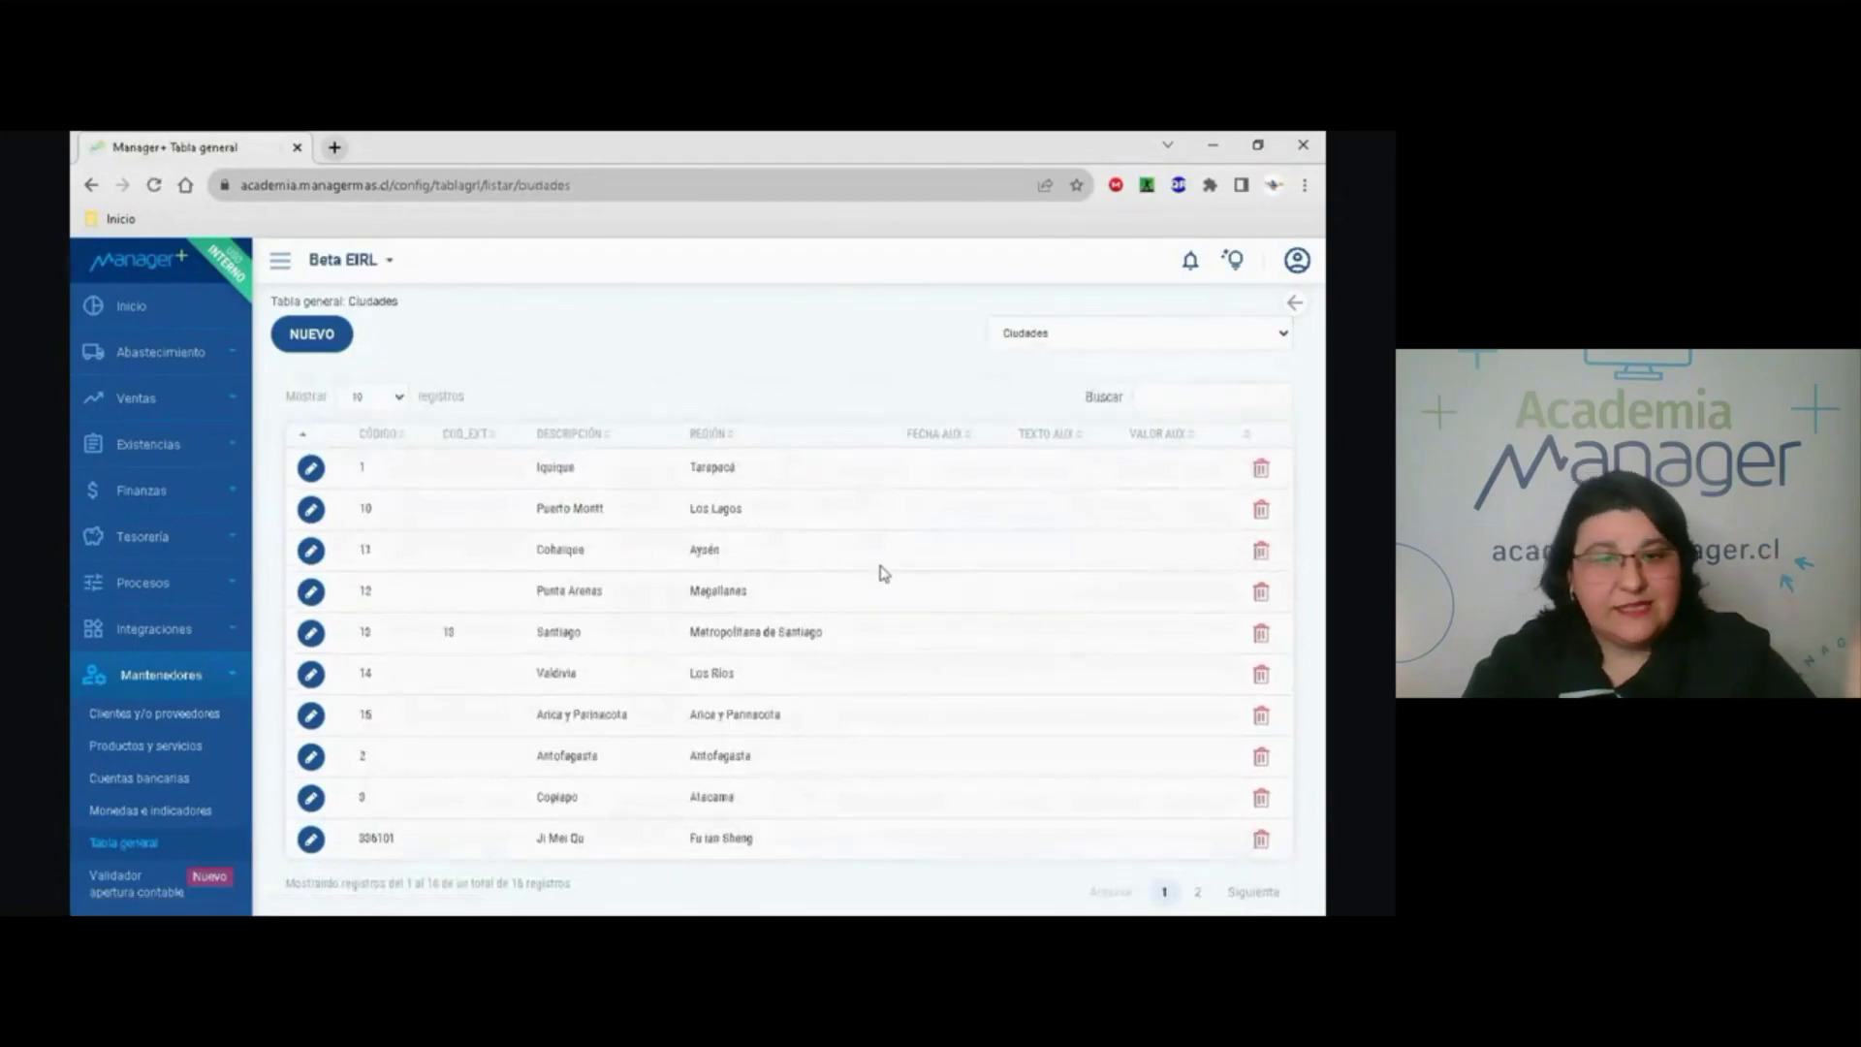
View the Comunas and Familias tables of the Tabla general.
{"action": "left_click", "coordinate": [1021, 342]}
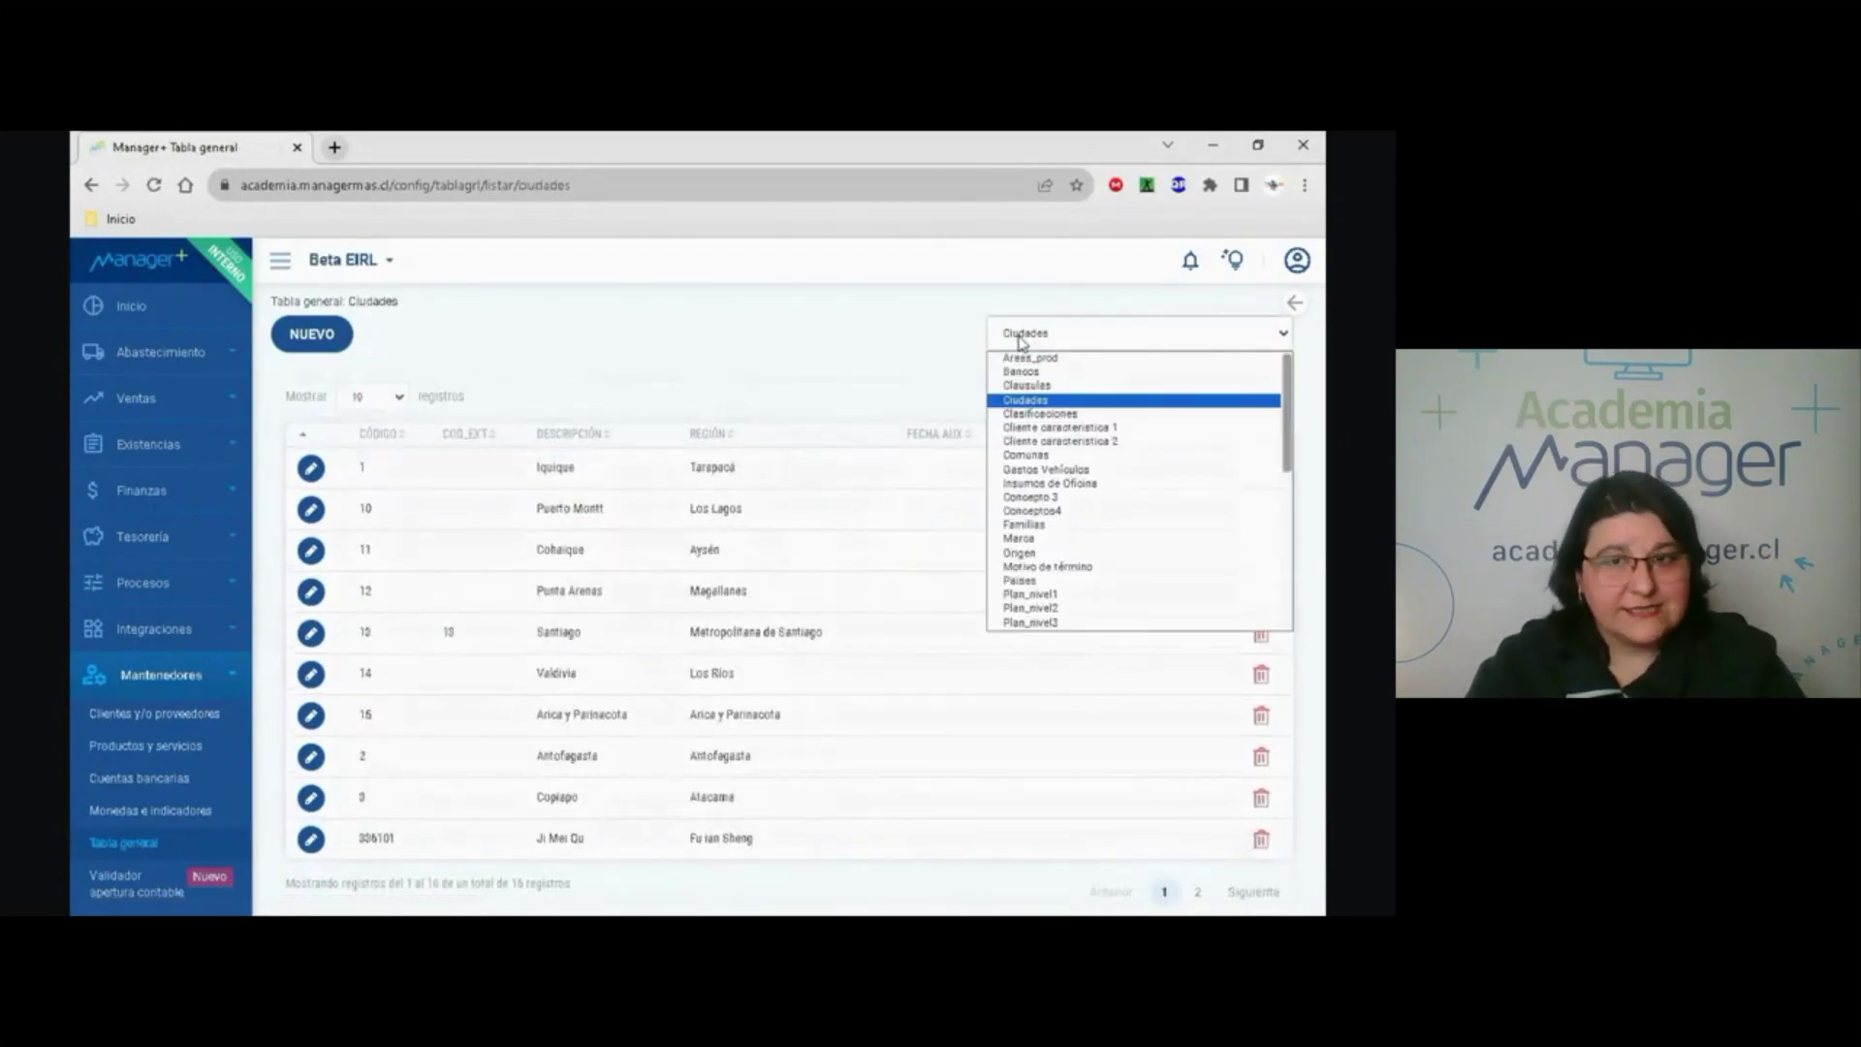
{"action": "left_click", "coordinate": [1020, 451]}
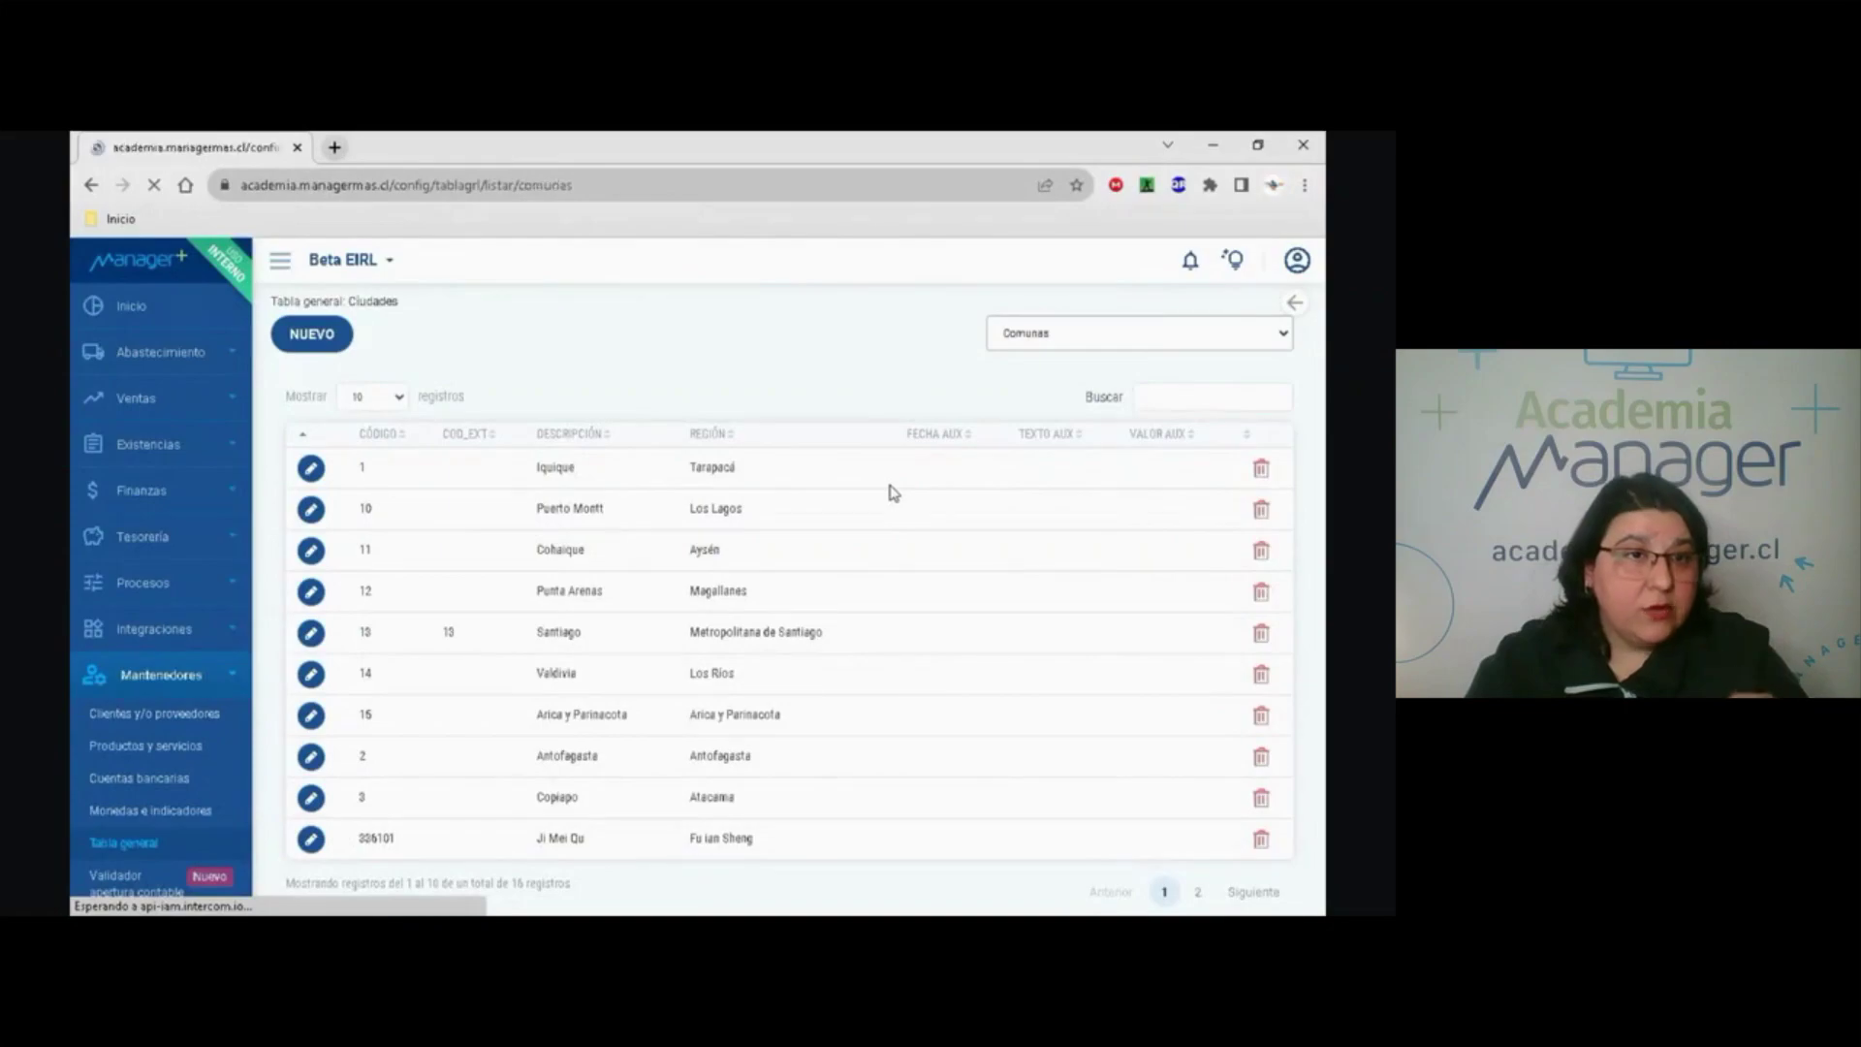
{"action": "left_click", "coordinate": [1019, 339]}
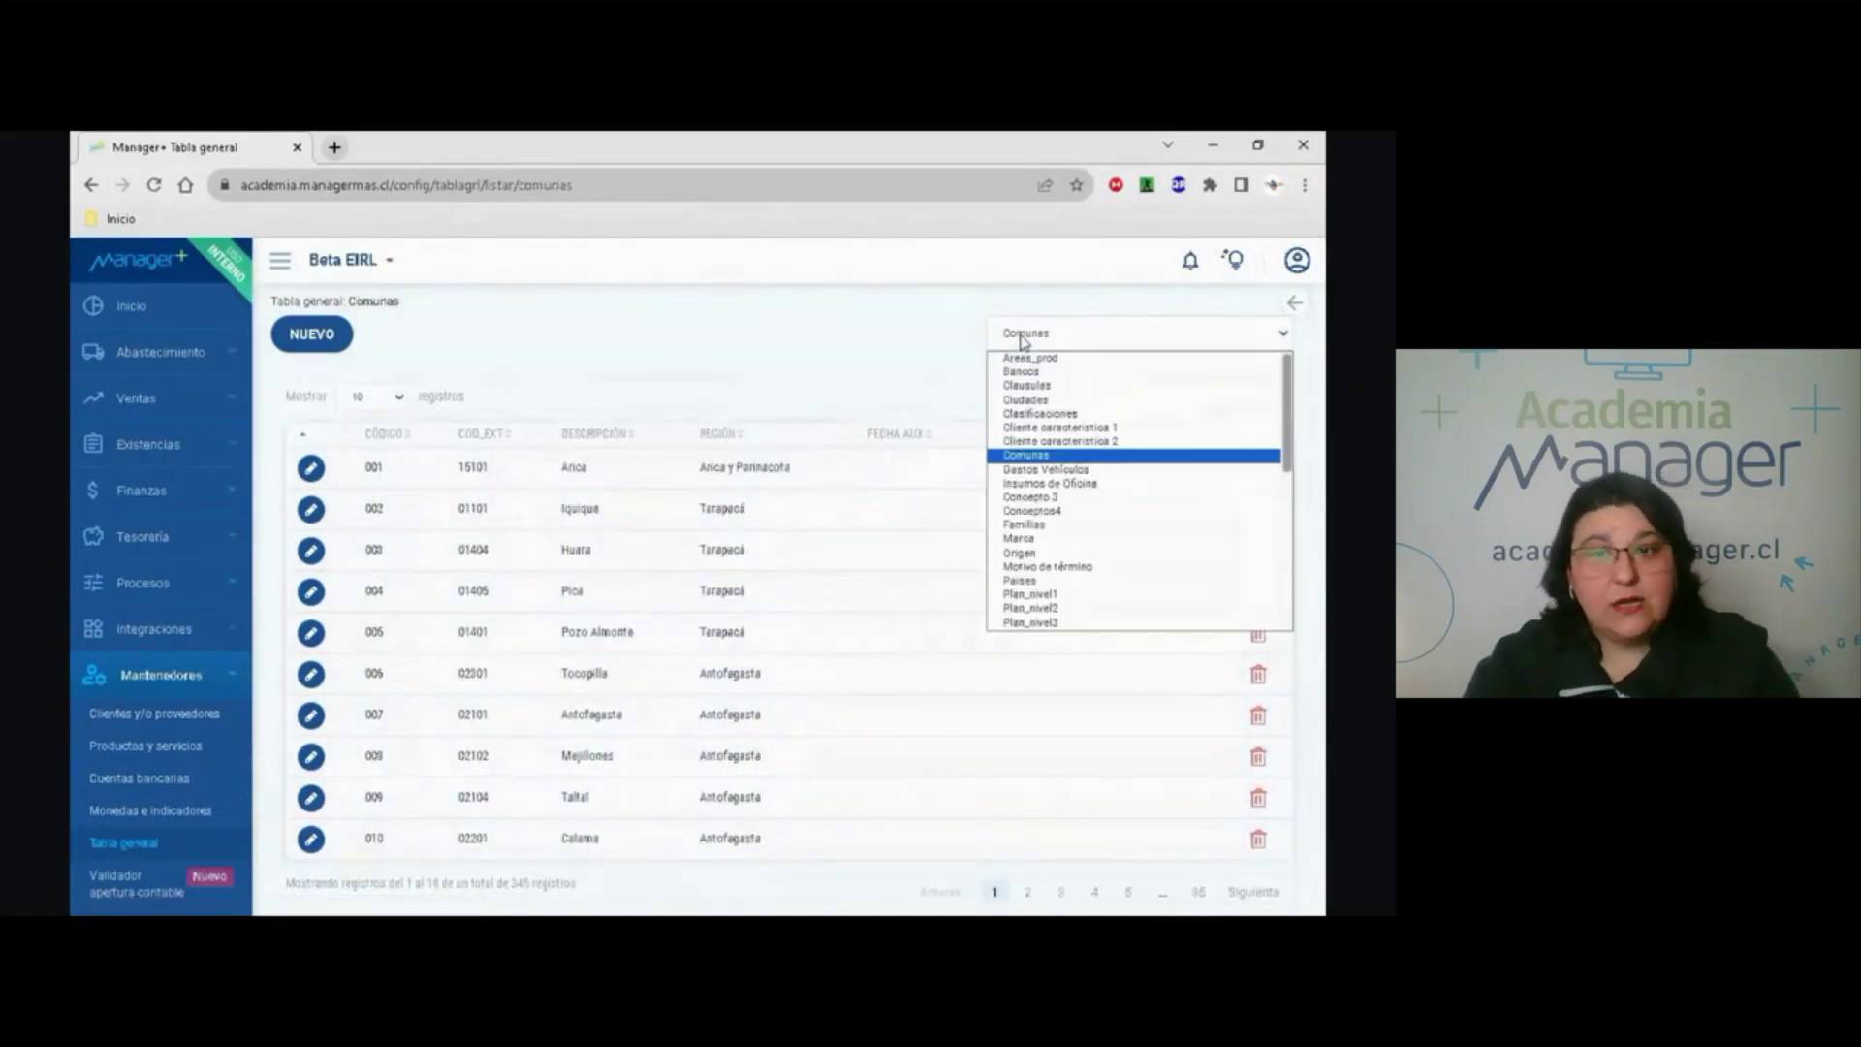
{"action": "left_click", "coordinate": [1020, 526]}
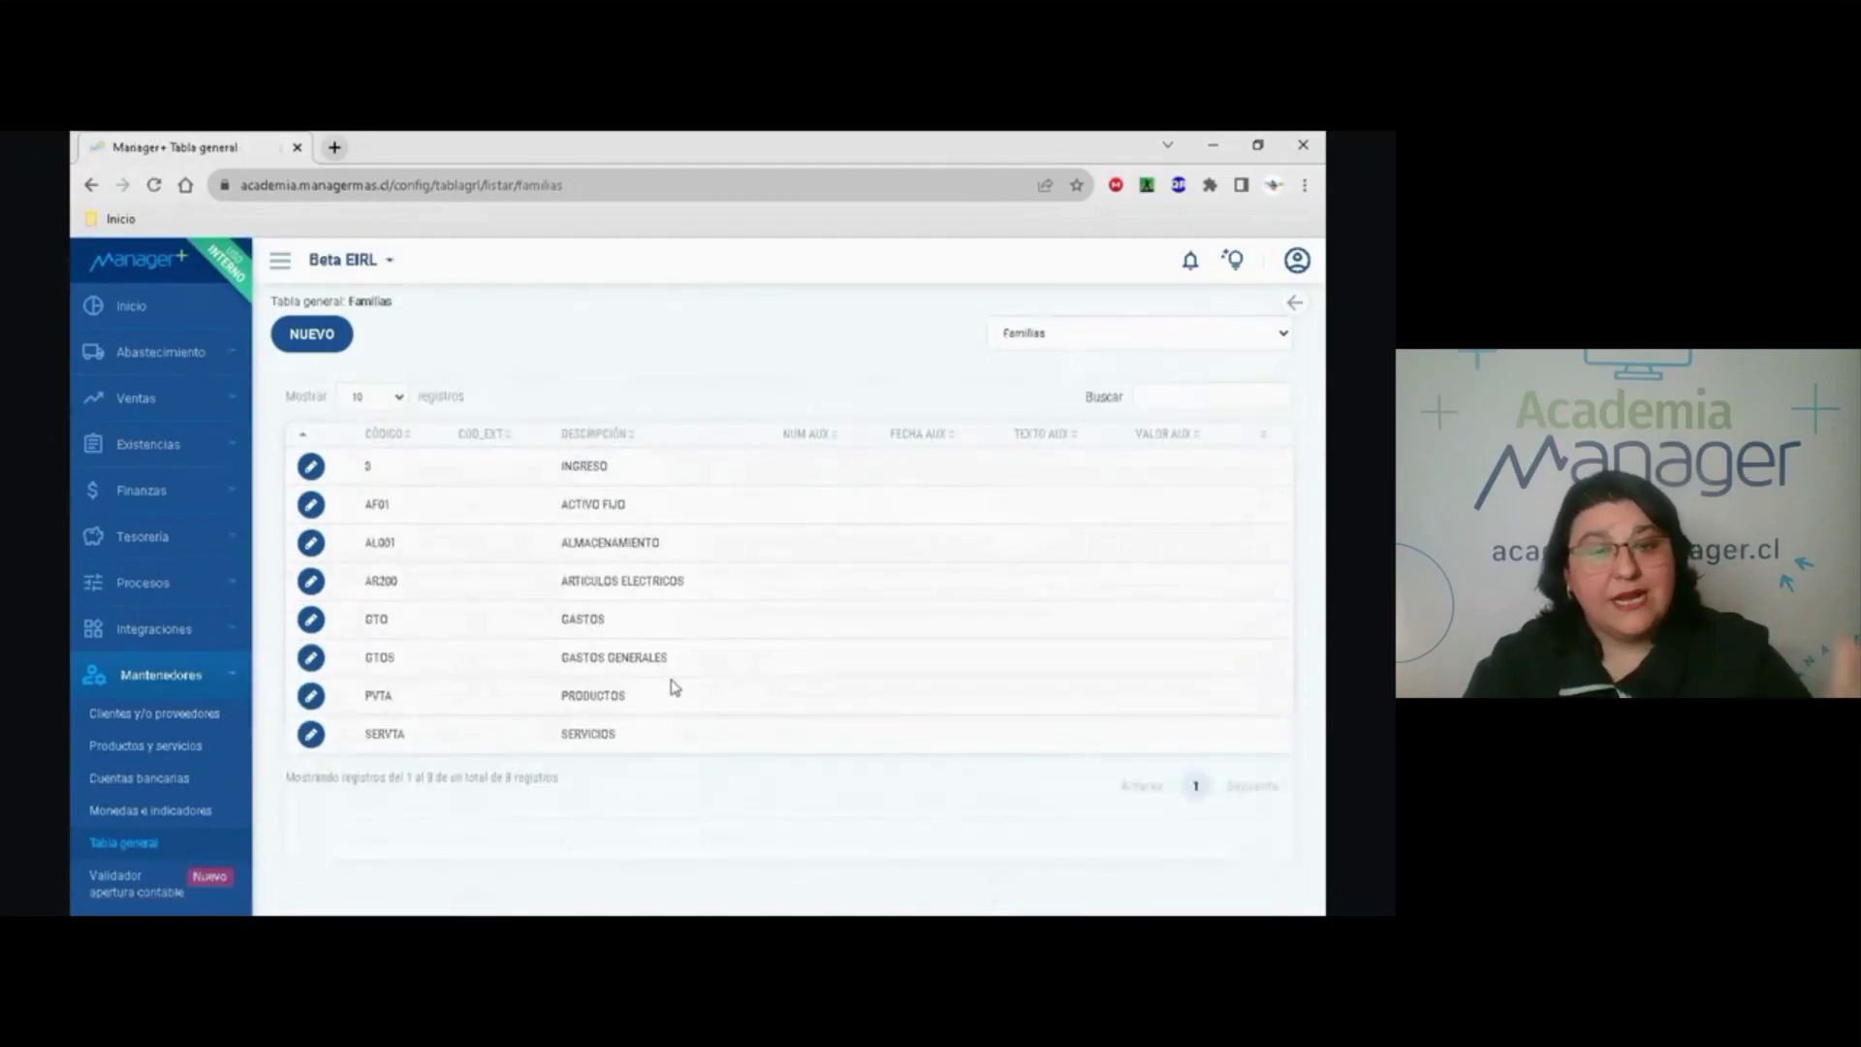
View the Referencias and Choferes tables of the Tabla general.
{"action": "left_click", "coordinate": [1026, 340]}
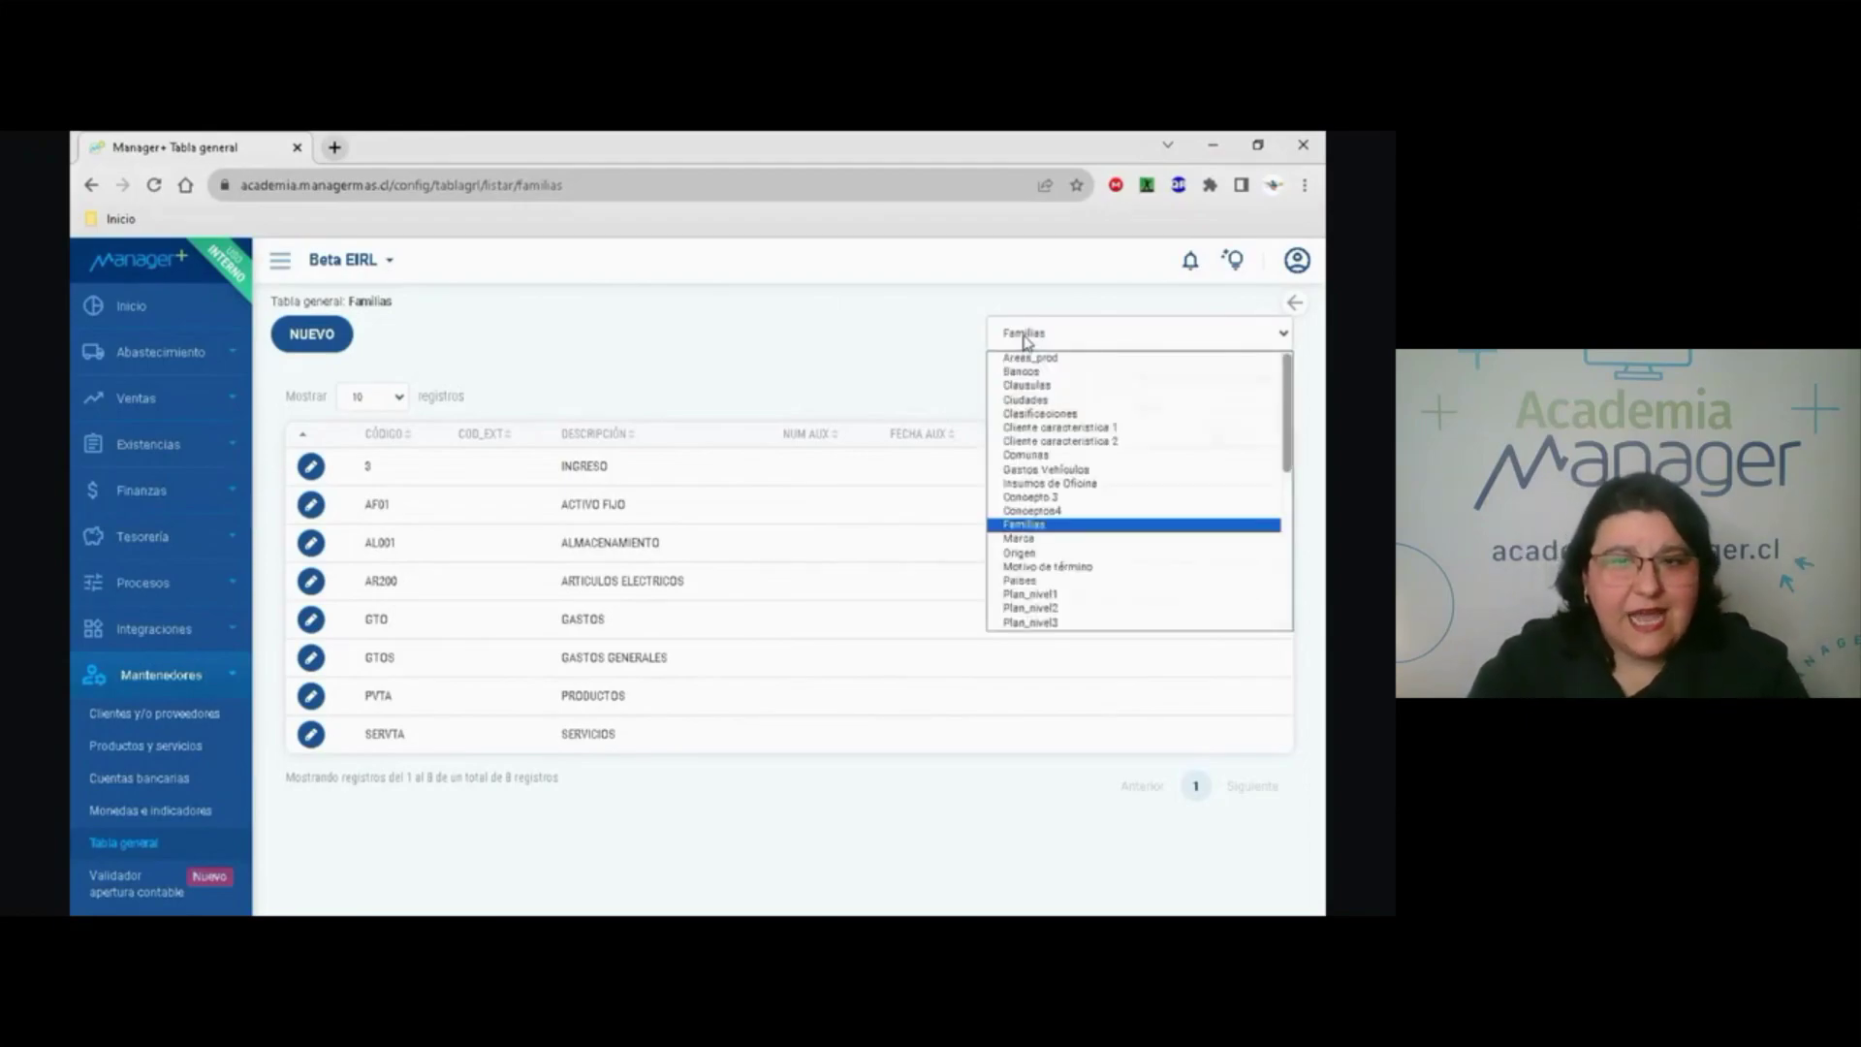
{"action": "scroll", "coordinate": [1031, 514], "scroll_direction": "down", "scroll_amount": 5}
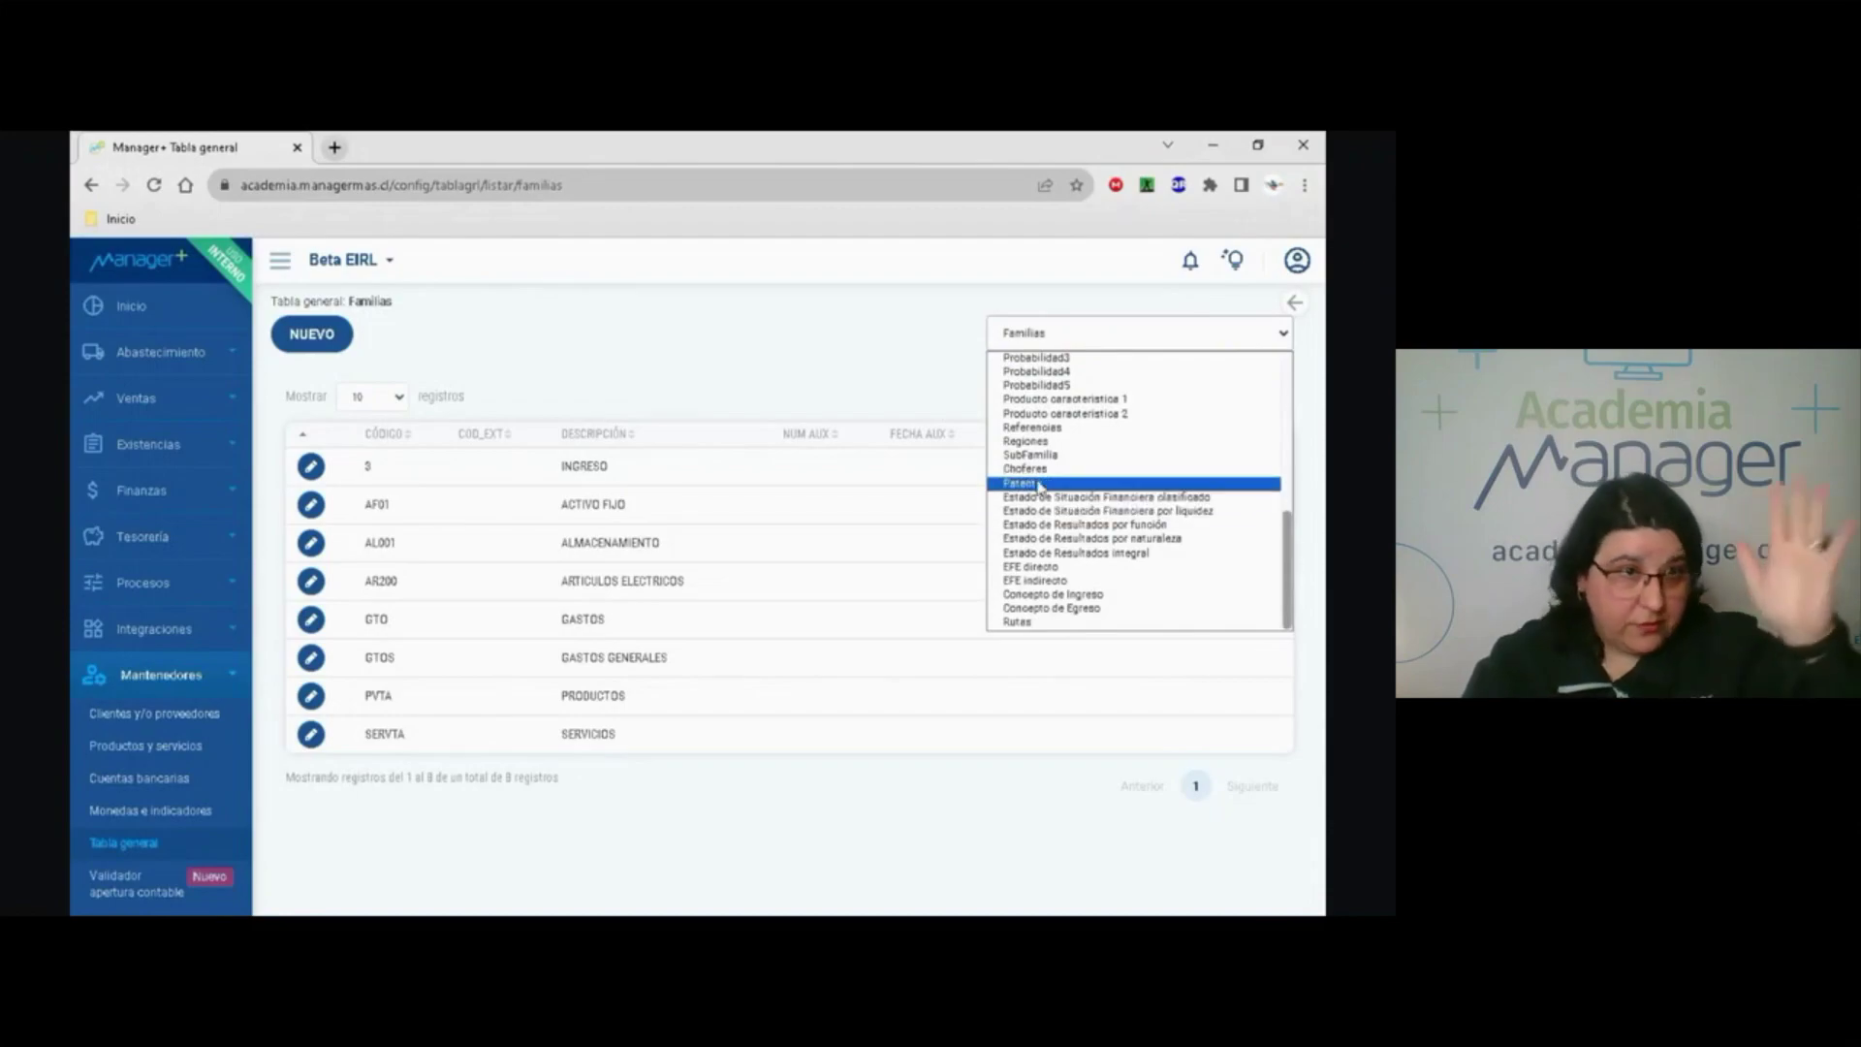
{"action": "left_click", "coordinate": [1044, 429]}
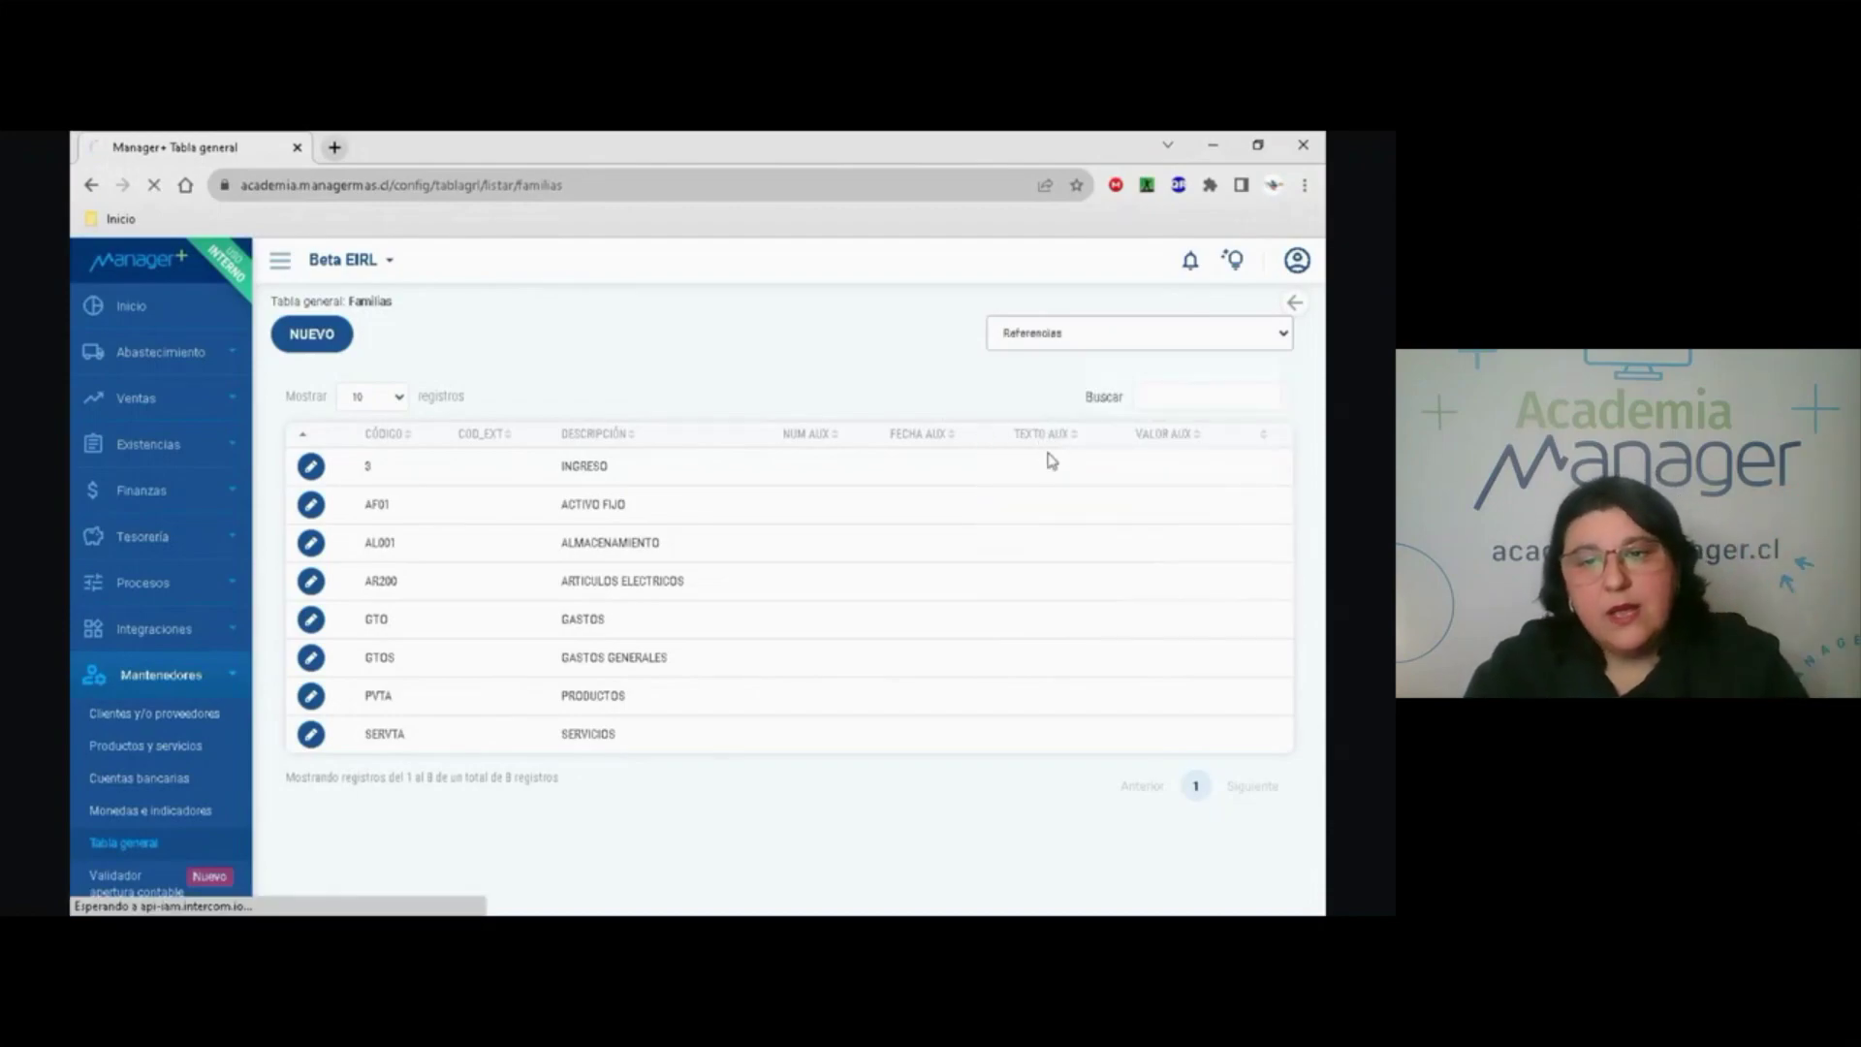
{"action": "left_click", "coordinate": [1033, 336]}
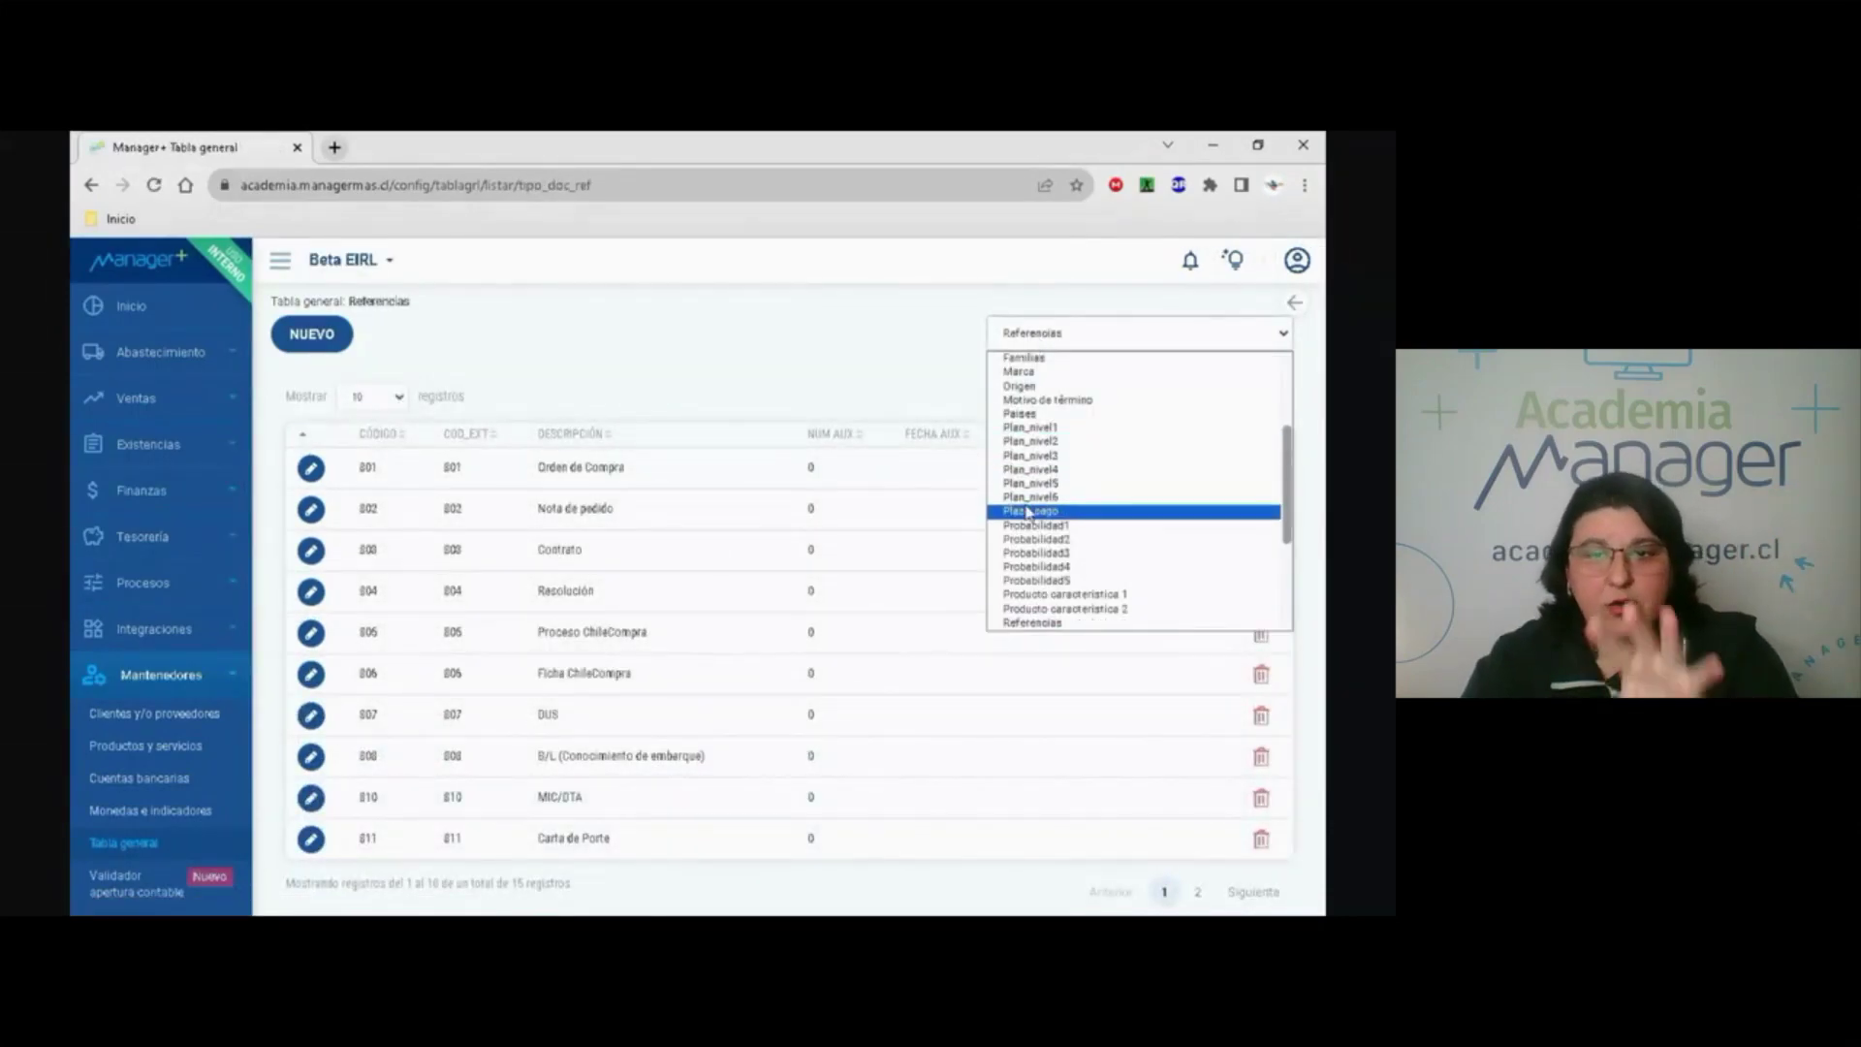
{"action": "scroll", "coordinate": [1032, 581], "scroll_direction": "down", "scroll_amount": 3}
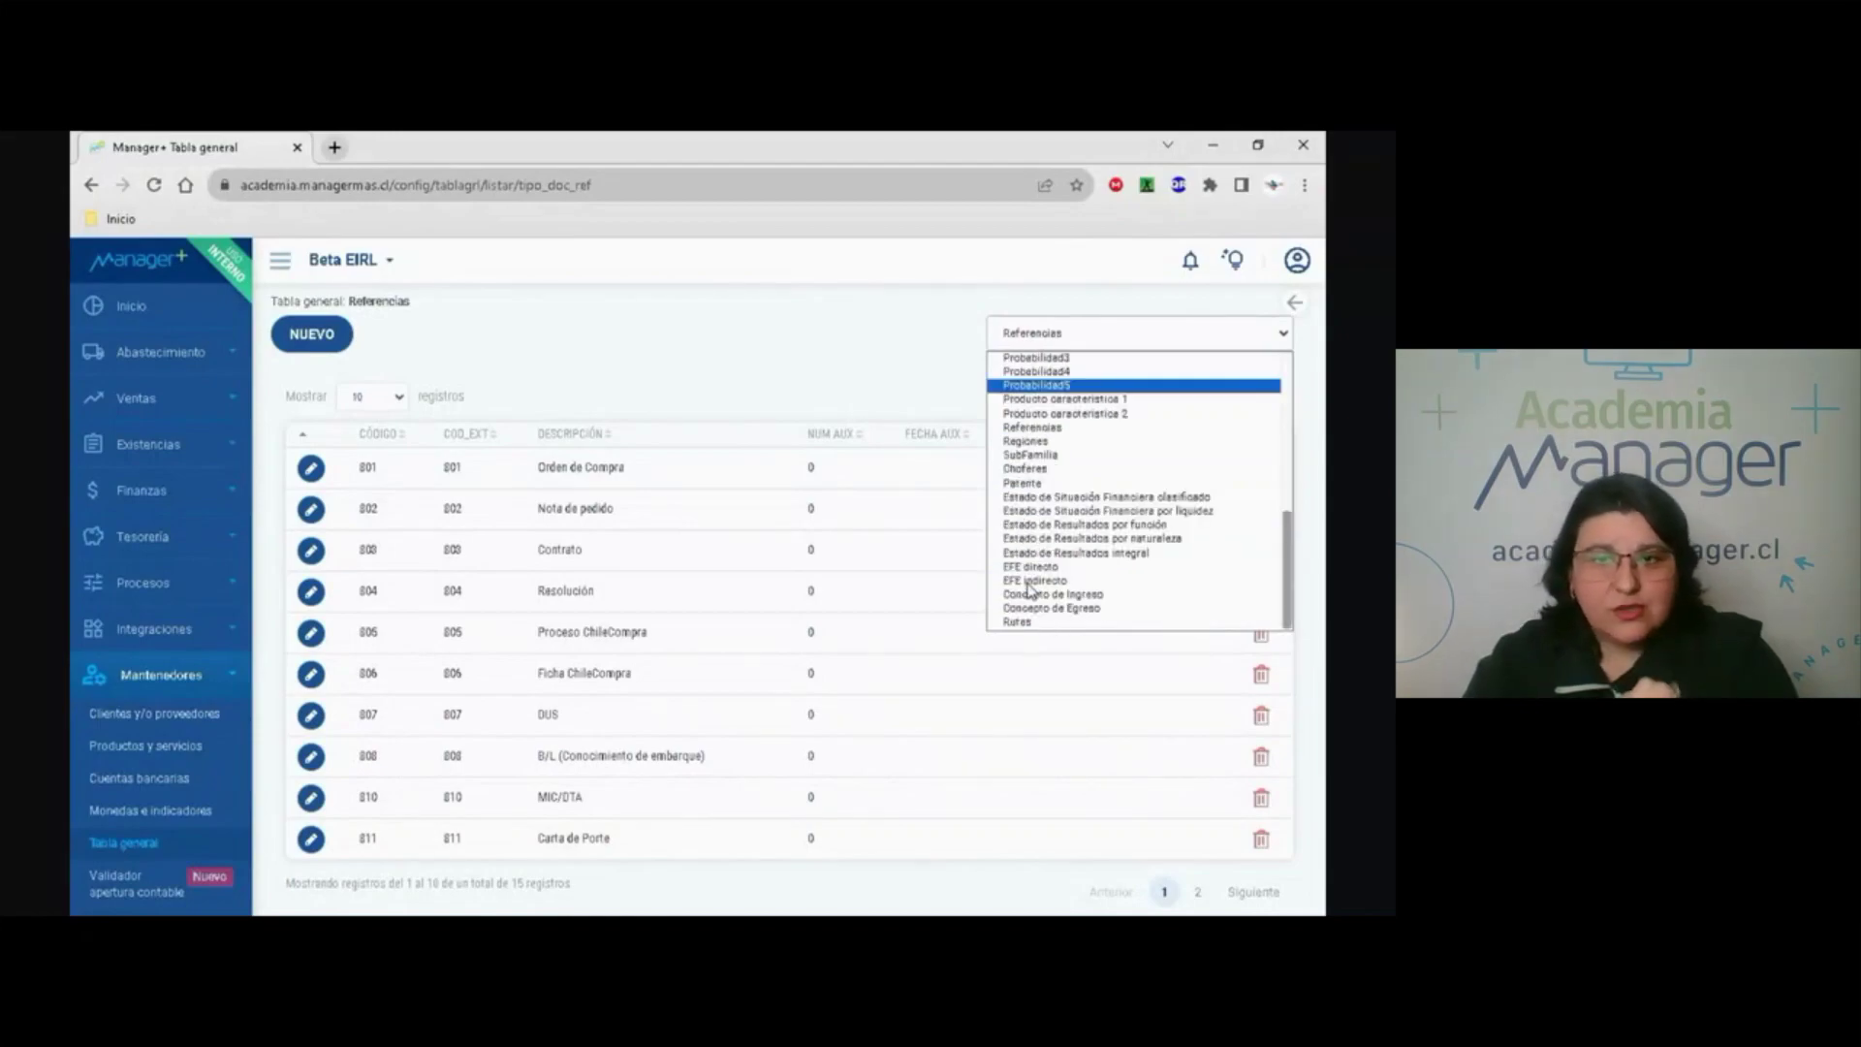
{"action": "left_click", "coordinate": [1038, 469]}
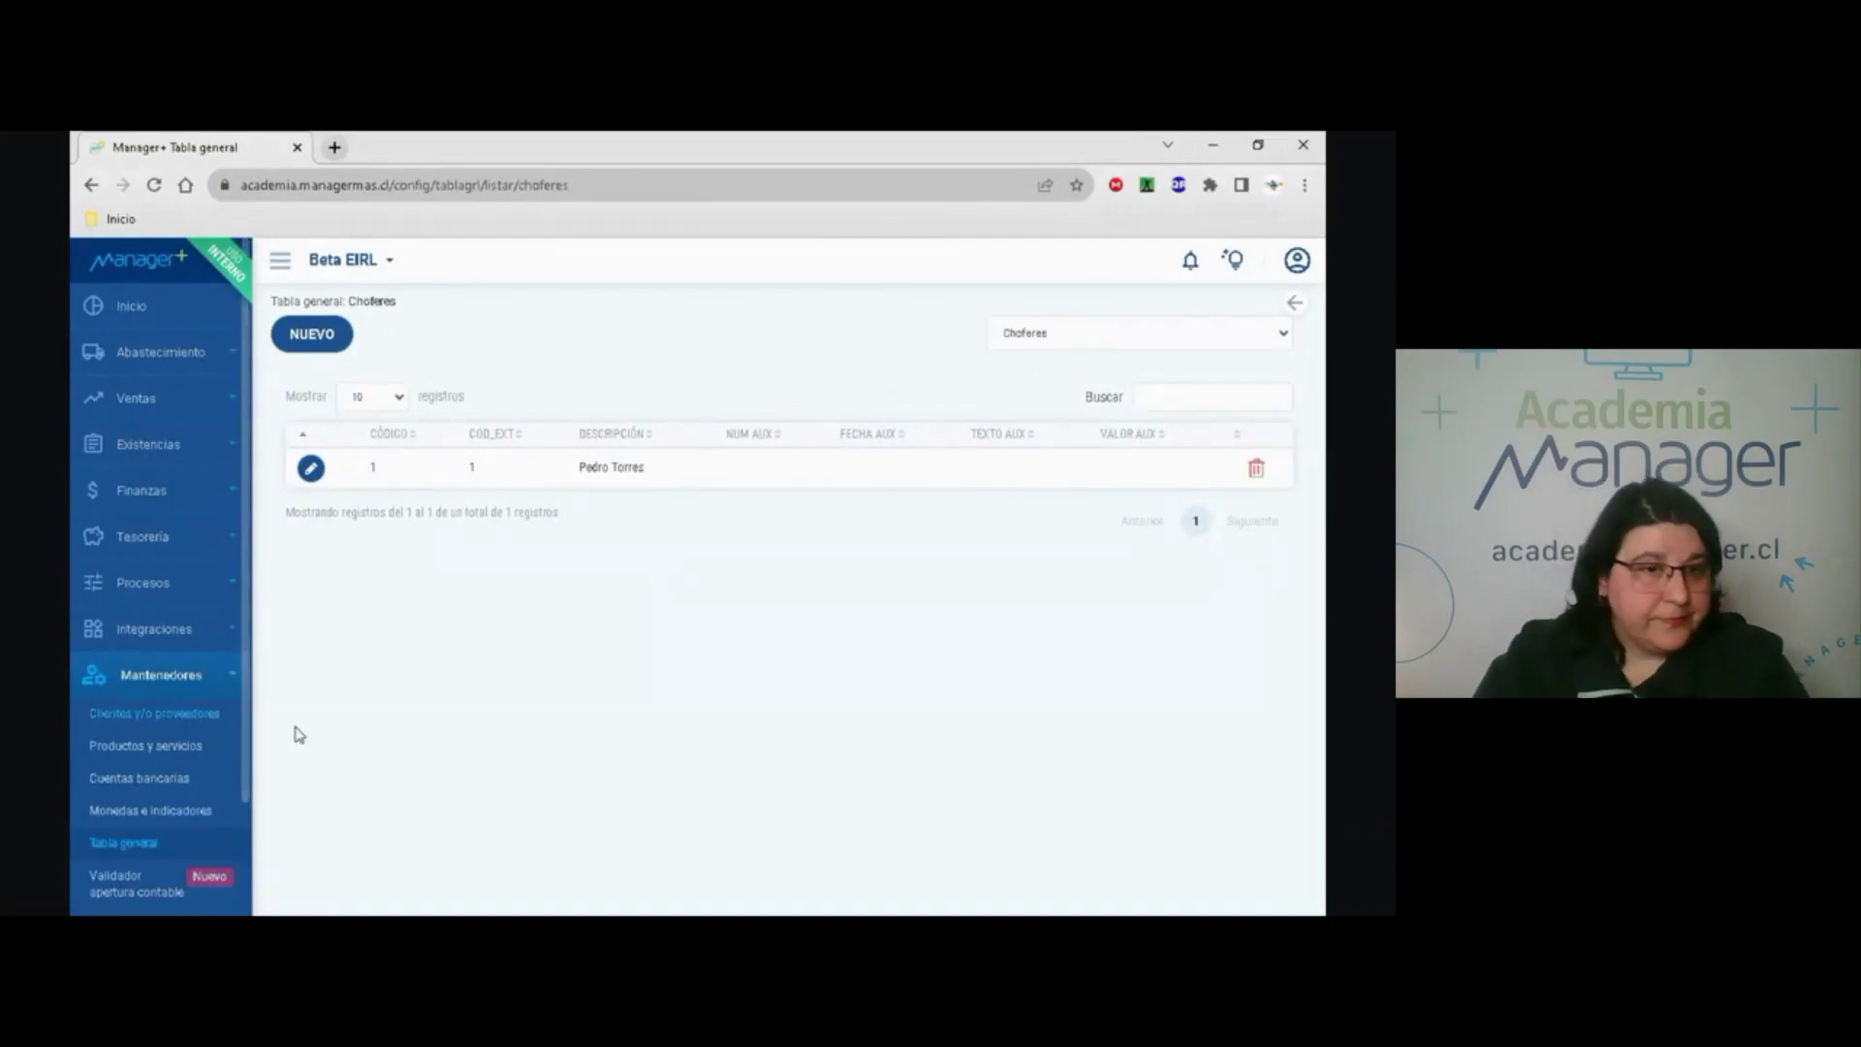
Open the Importador de datos and review the available importer types, leaving Carga inicial saldos de stock selected.
{"action": "scroll", "coordinate": [189, 763], "scroll_direction": "down", "scroll_amount": 2}
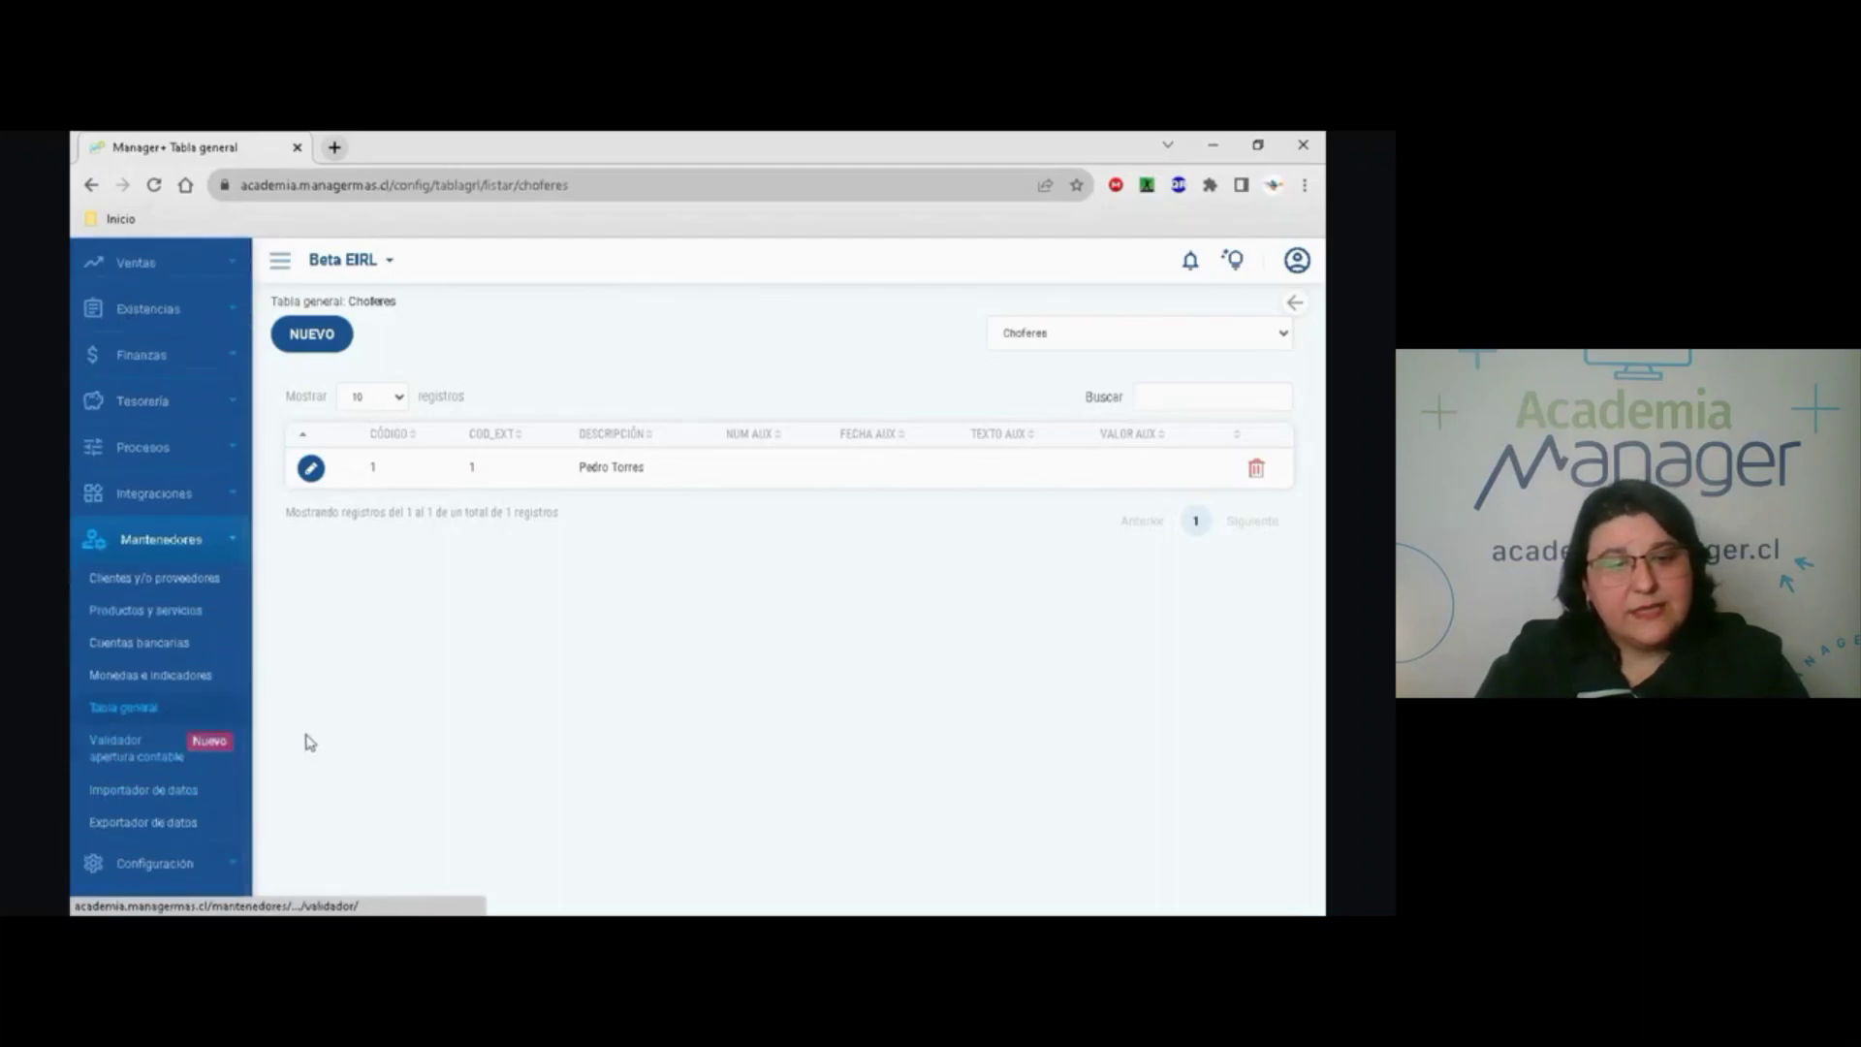
{"action": "left_click", "coordinate": [158, 793]}
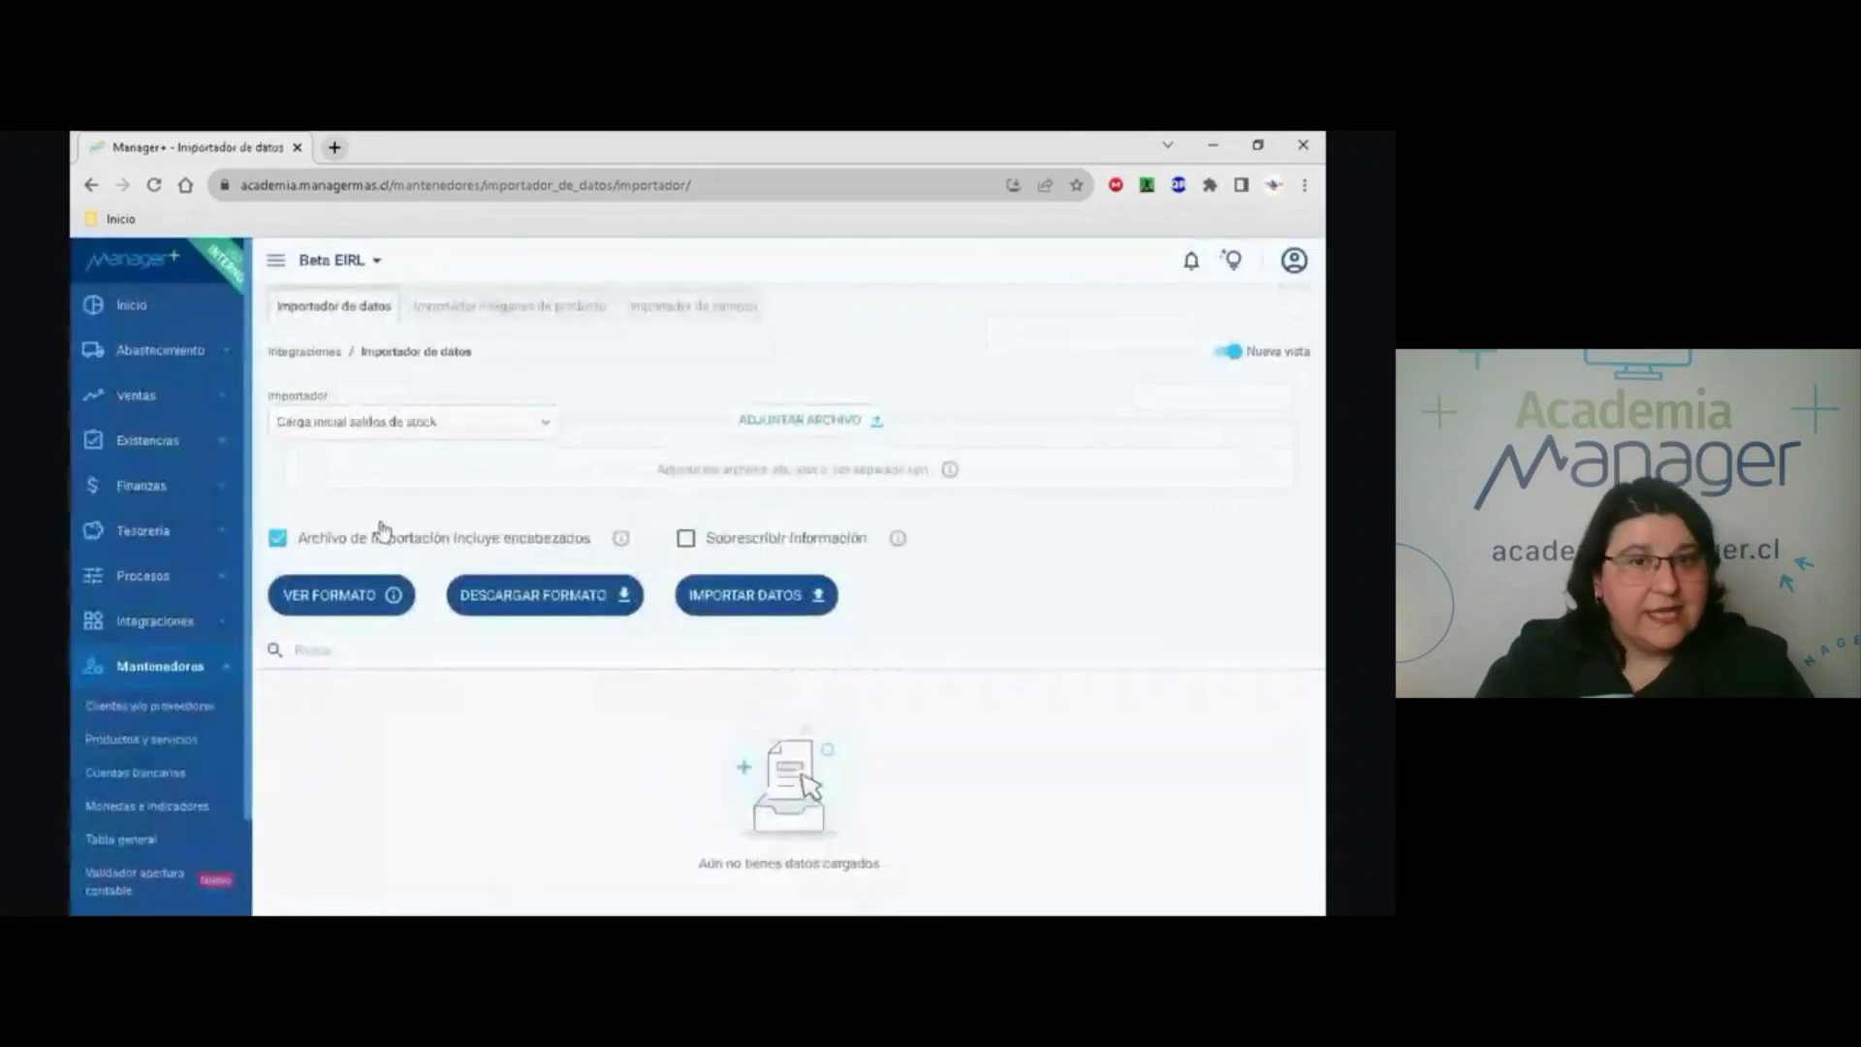
{"action": "left_click", "coordinate": [409, 426]}
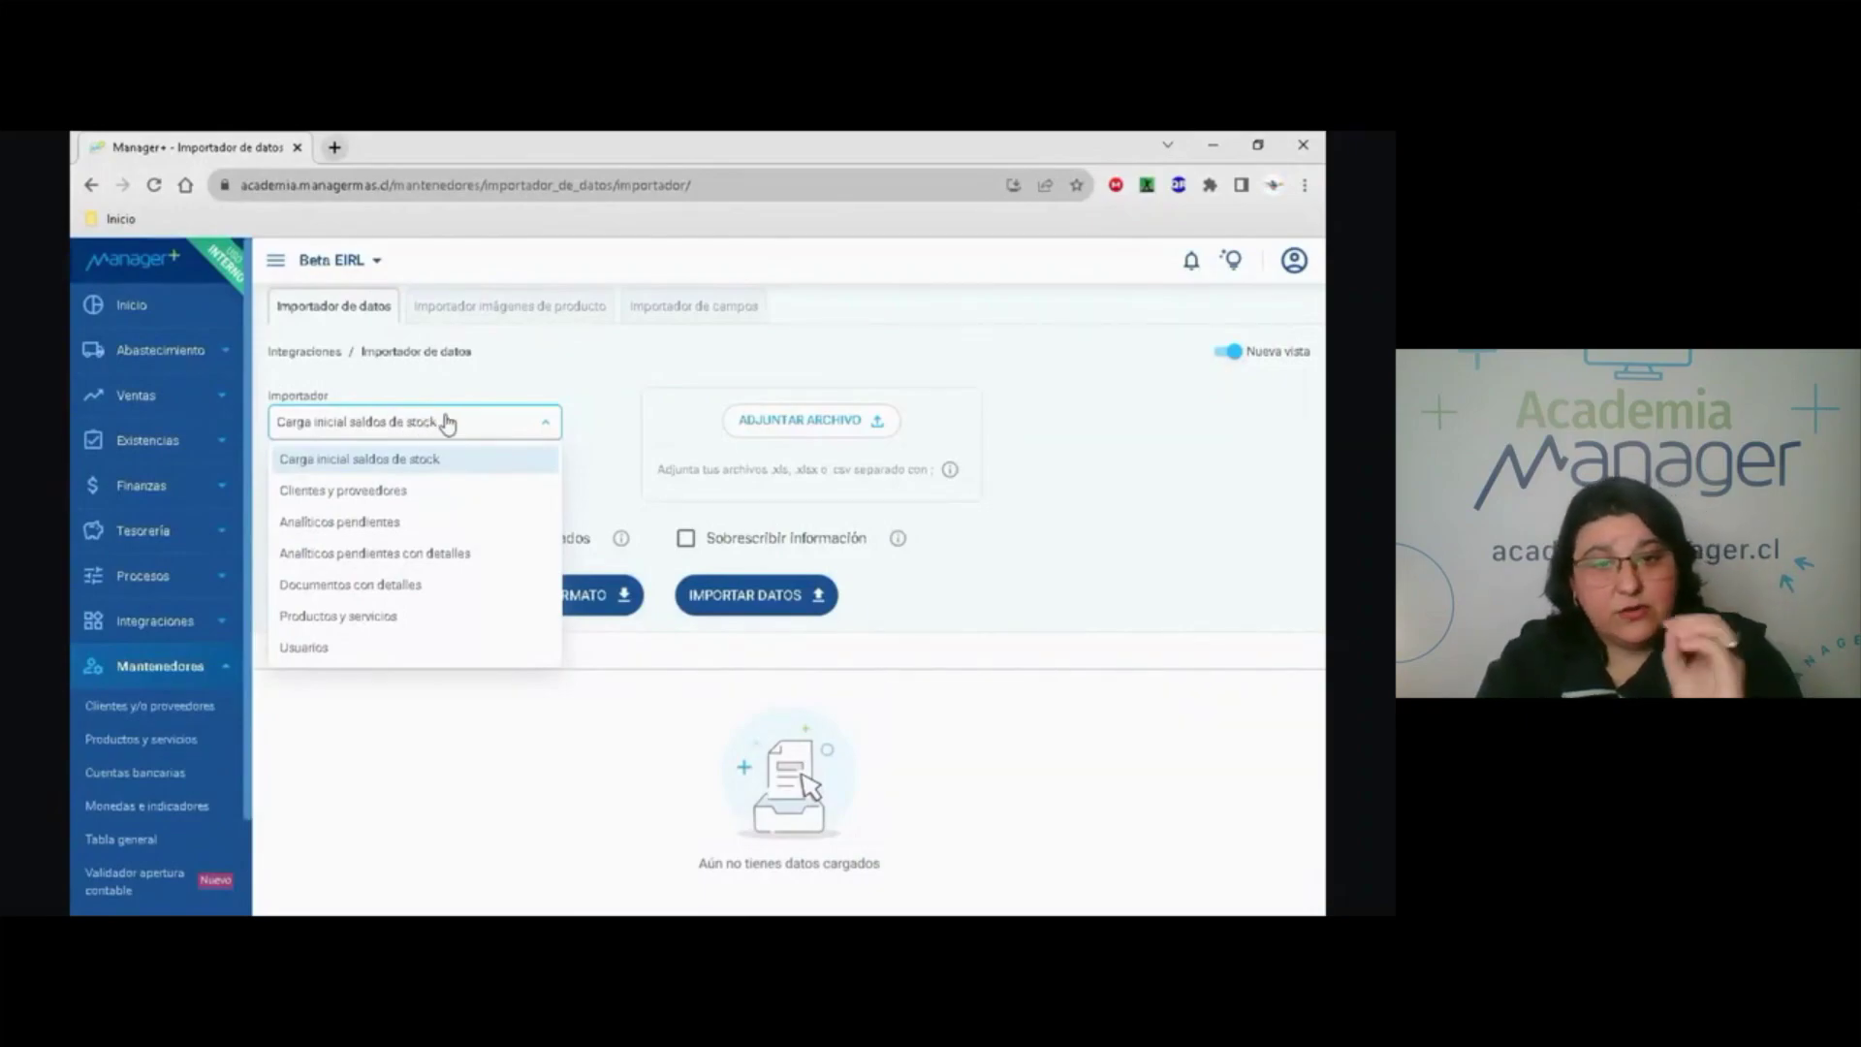
{"action": "left_click", "coordinate": [513, 396]}
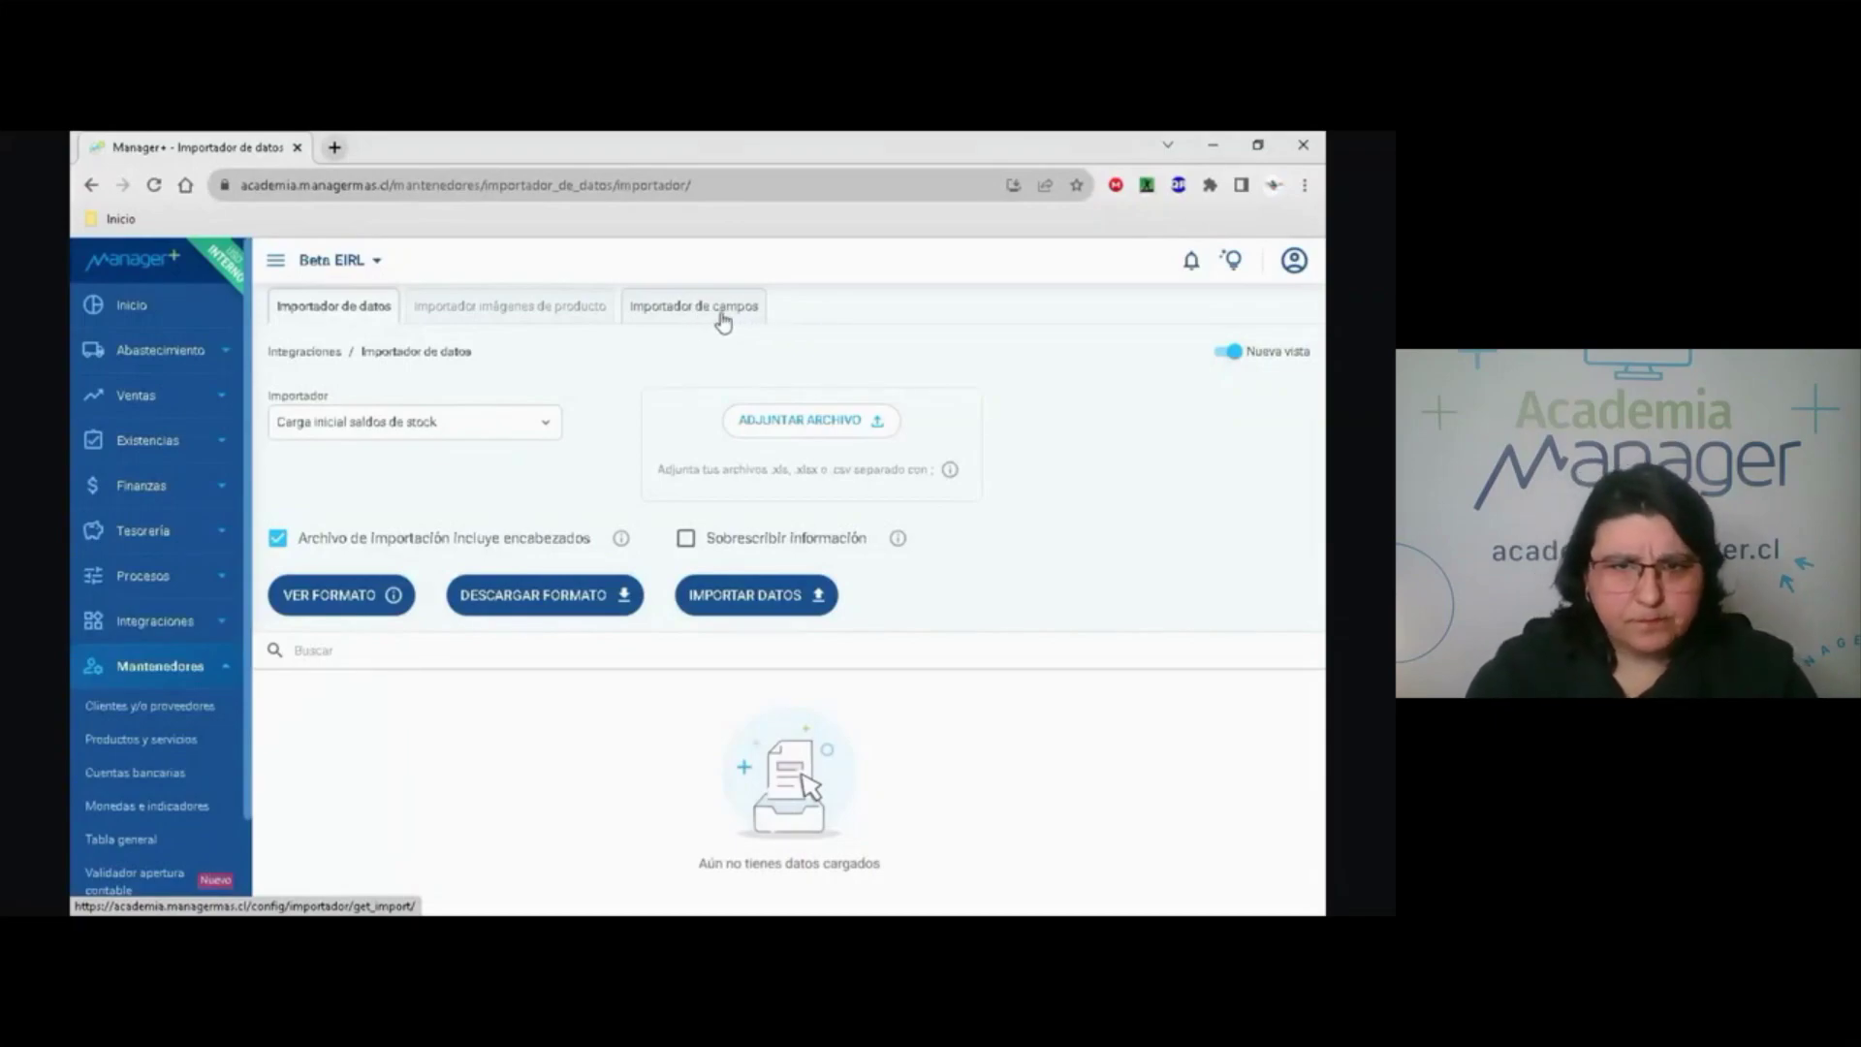
Open the Exportador de datos and check which data sets can be exported.
{"action": "scroll", "coordinate": [158, 736], "scroll_direction": "down", "scroll_amount": 1}
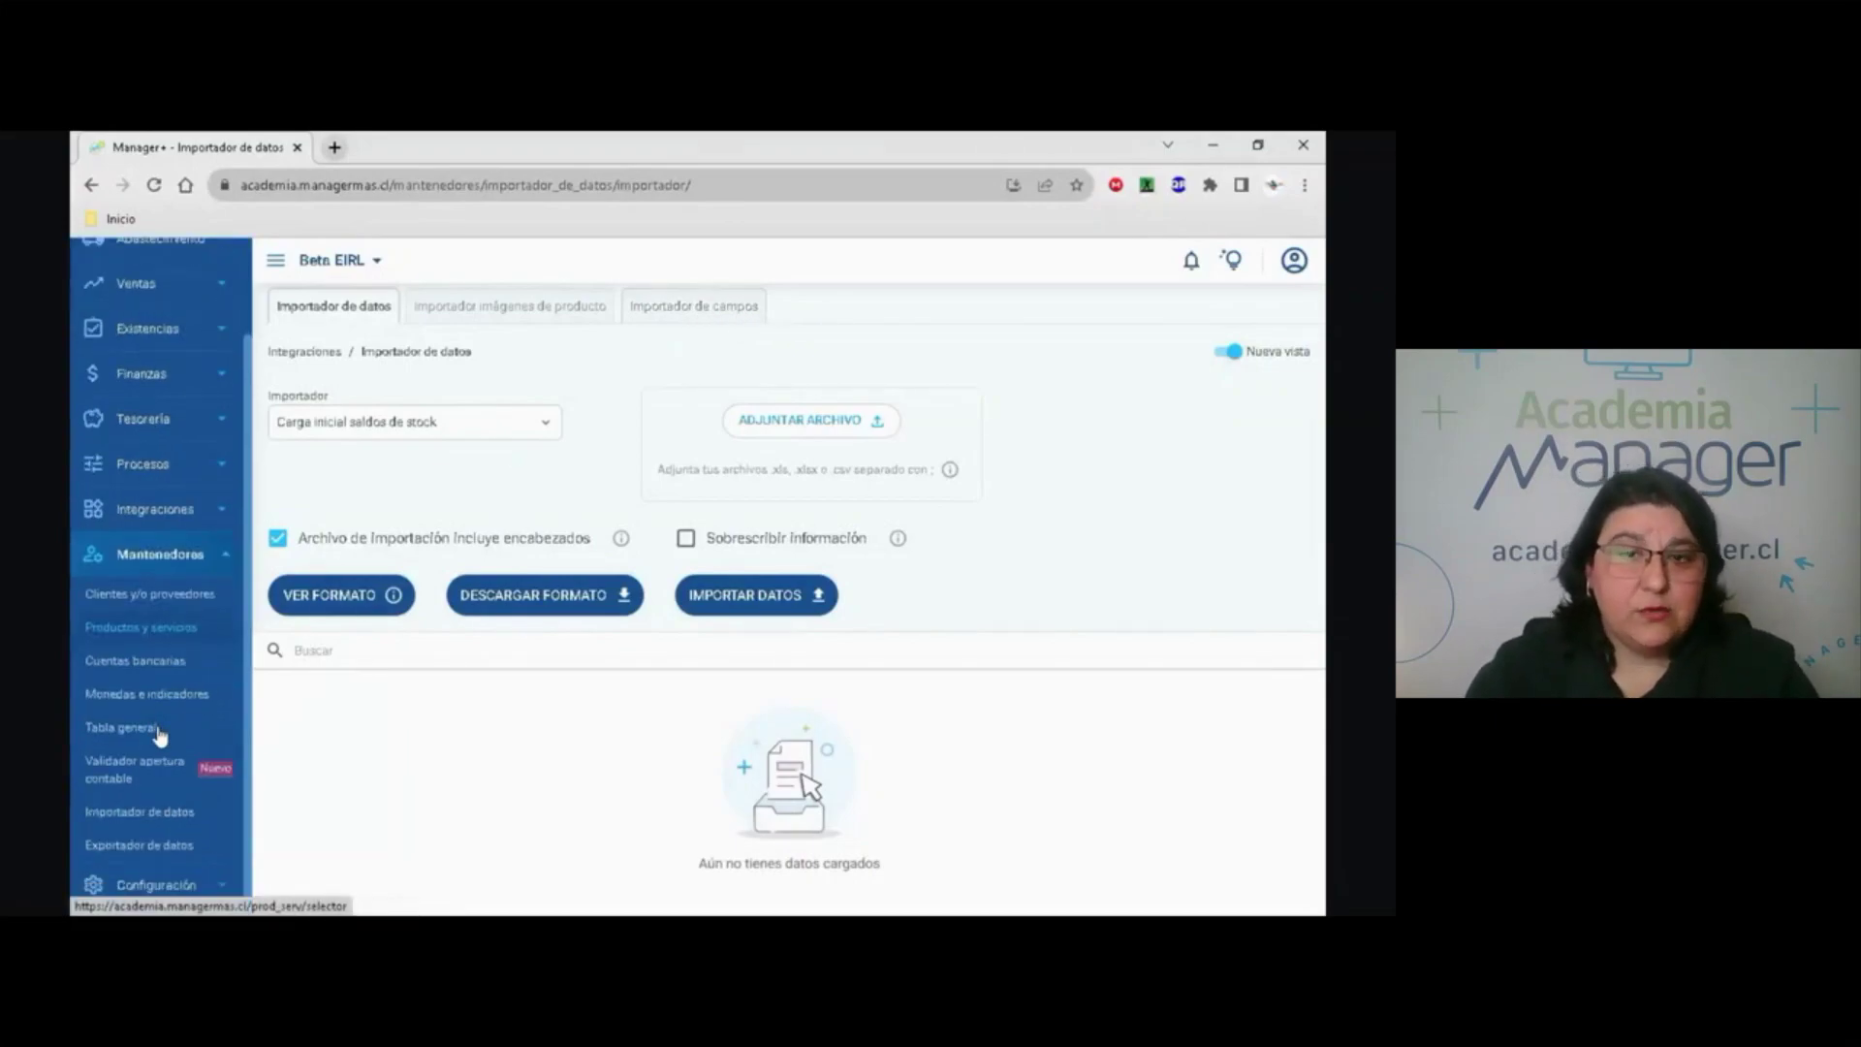
{"action": "left_click", "coordinate": [147, 845]}
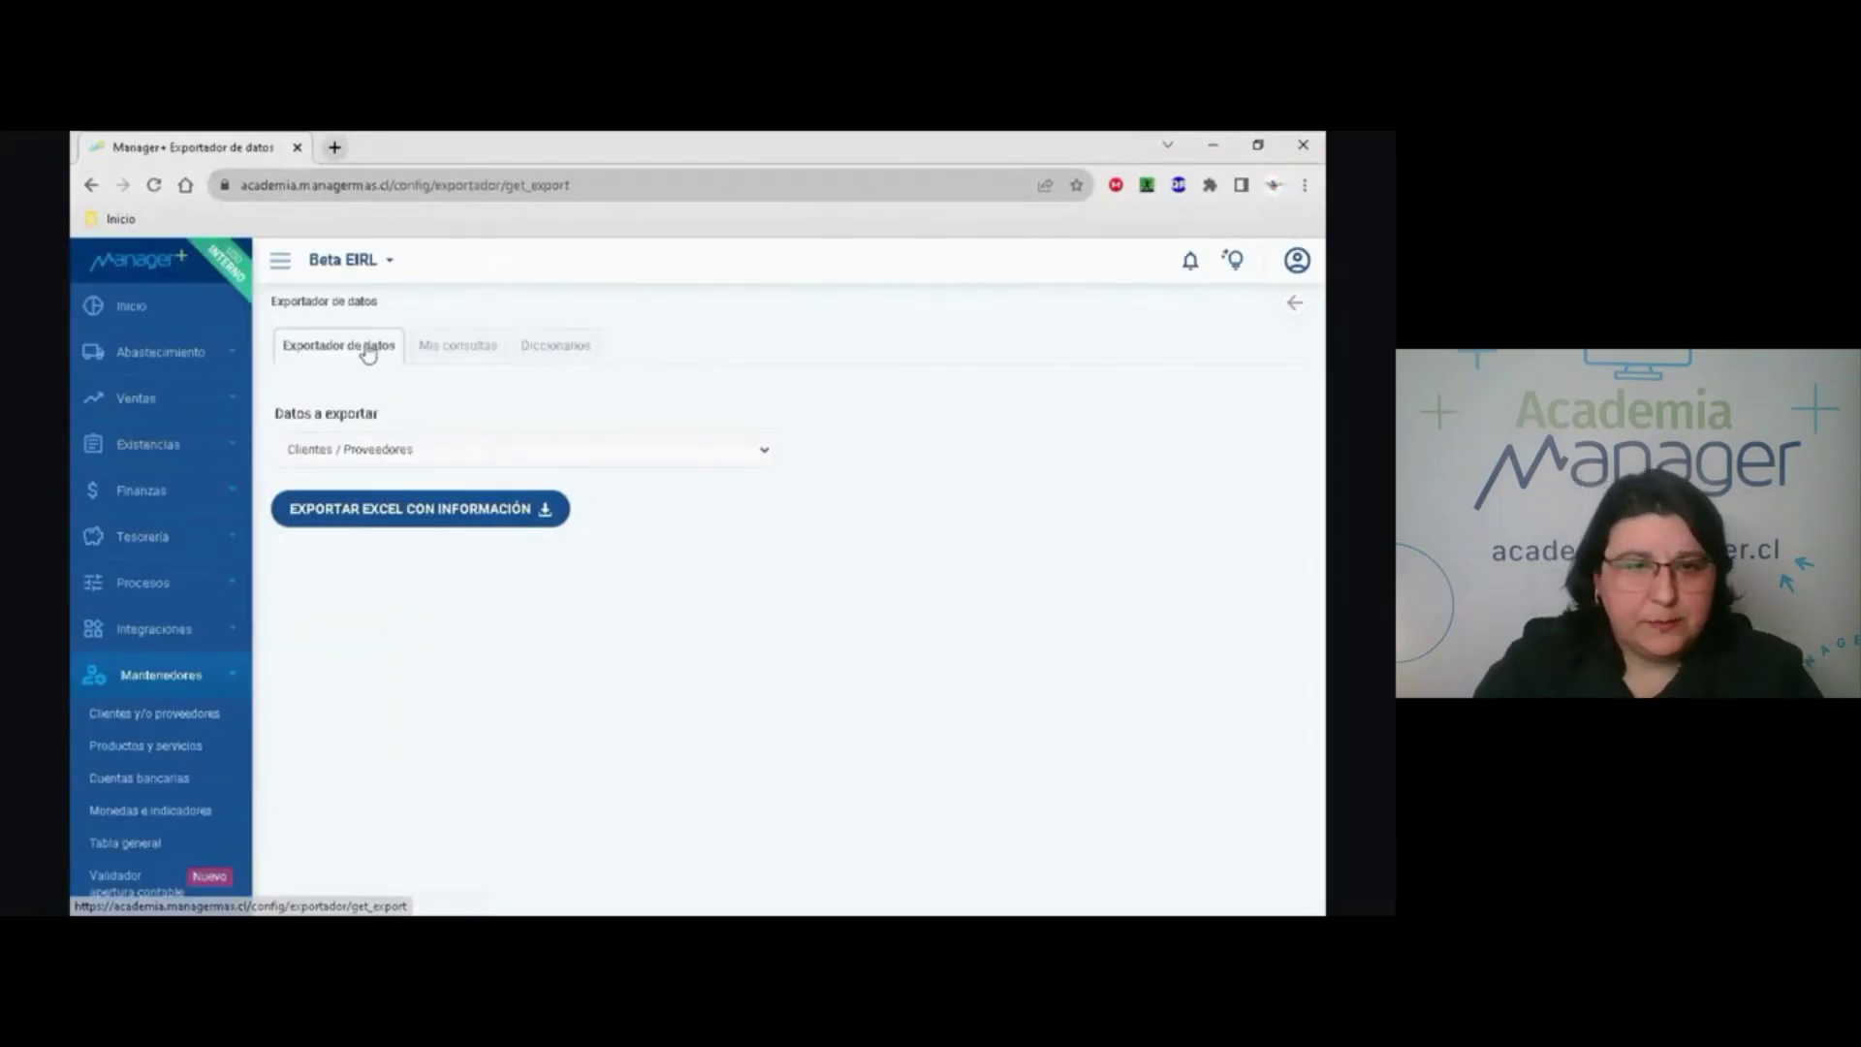
{"action": "left_click", "coordinate": [395, 449]}
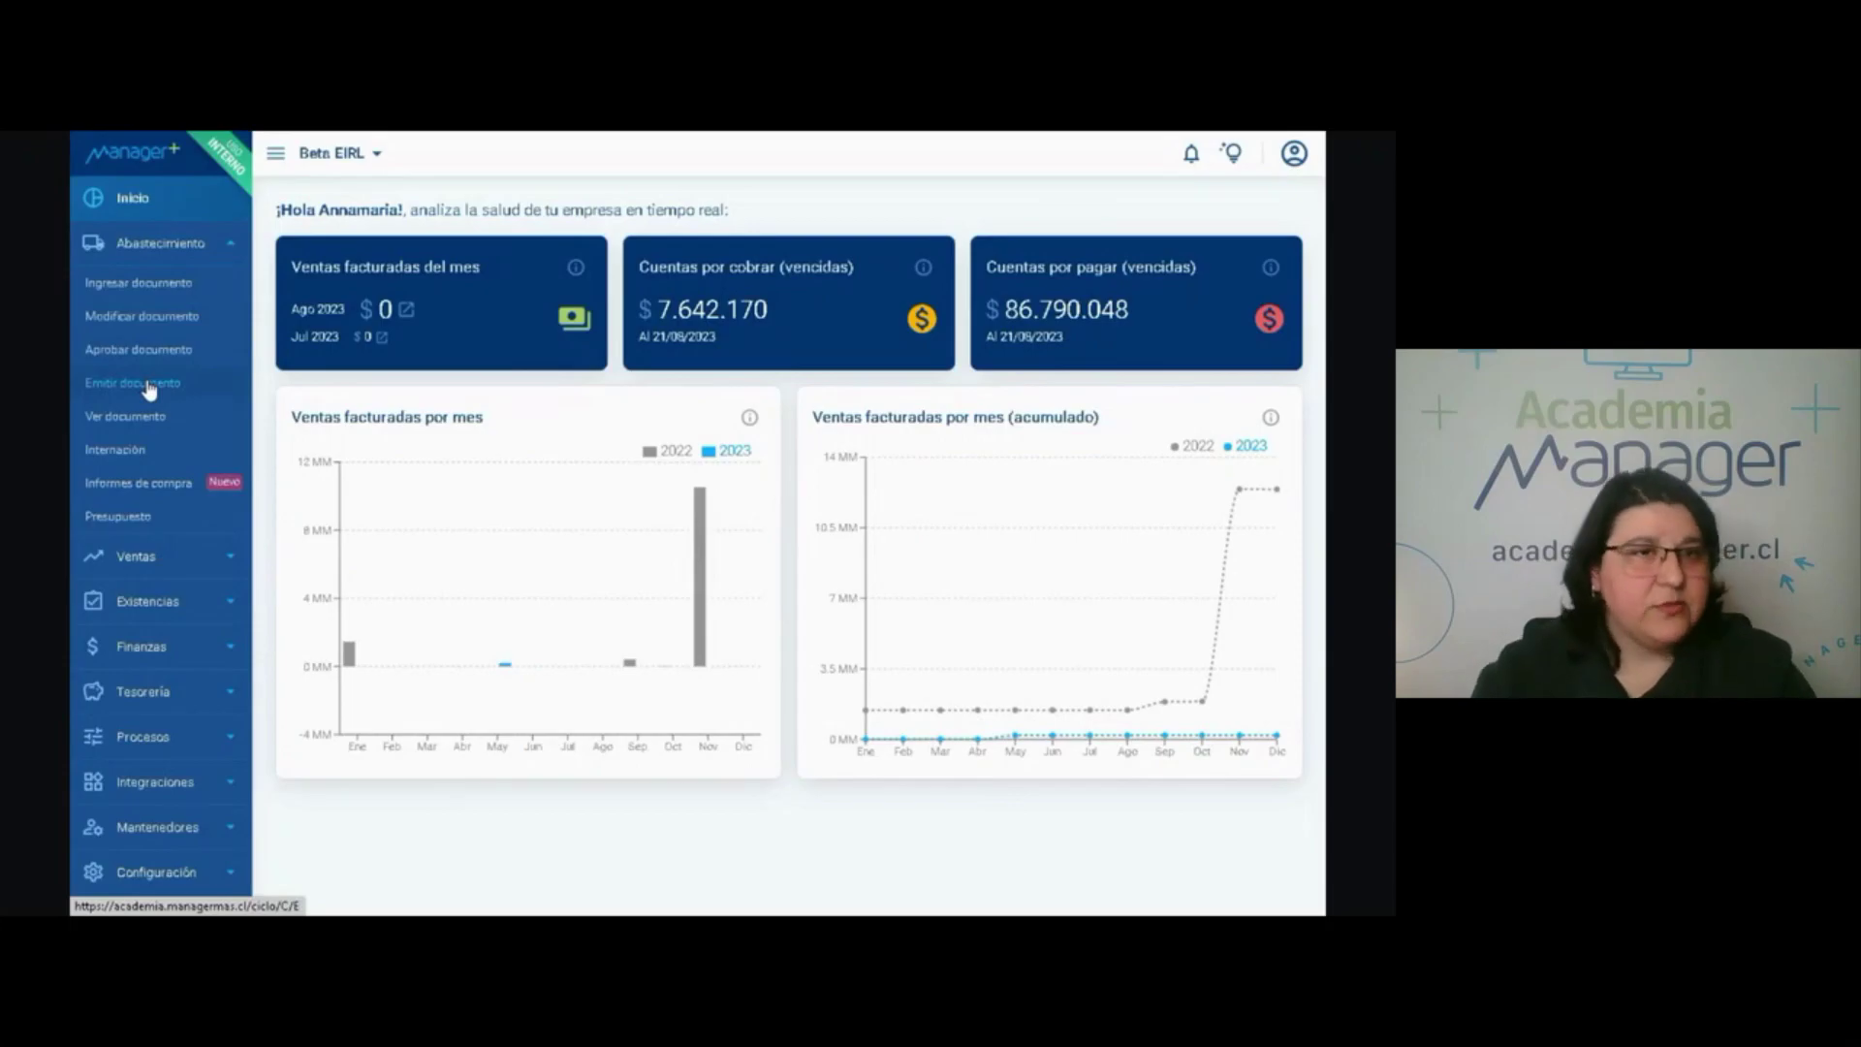
Open the Factura de Compra Electronica list in Abastecimiento, collapse the survey, and start a new electronic purchase invoice.
{"action": "left_click", "coordinate": [136, 417]}
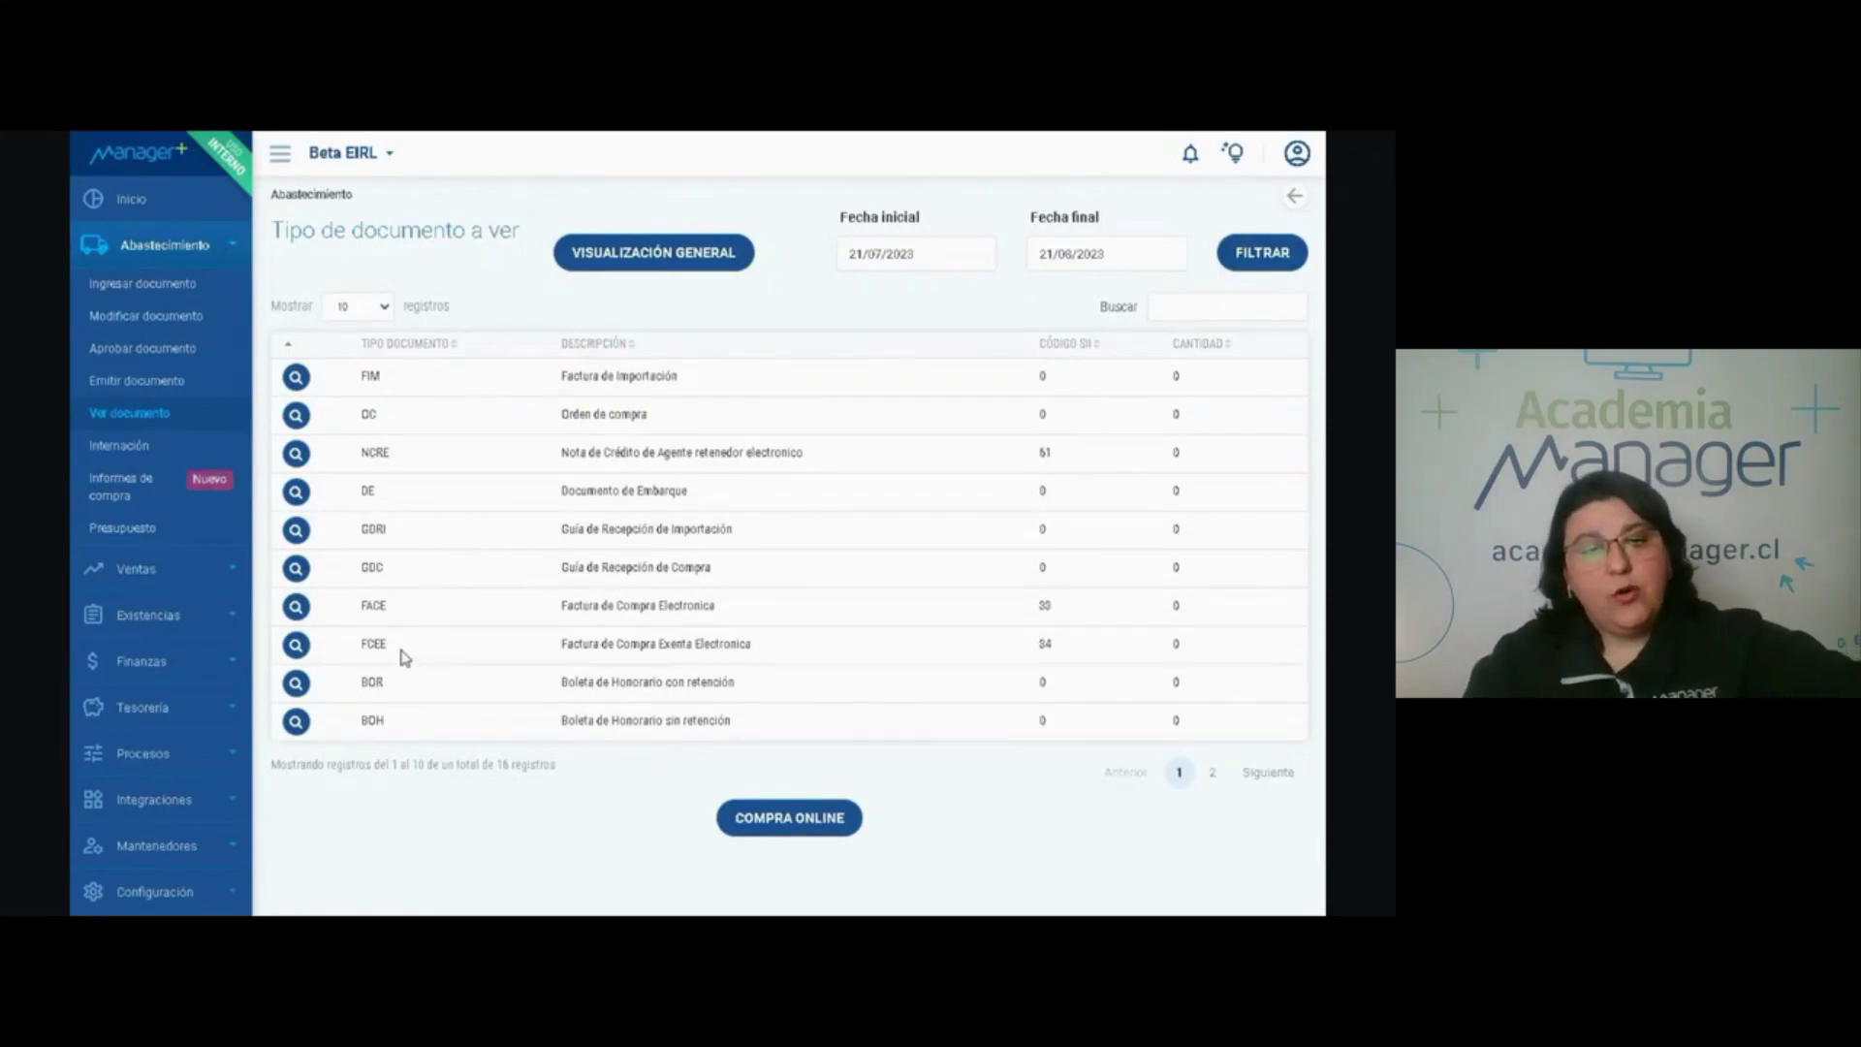
{"action": "left_click", "coordinate": [295, 606]}
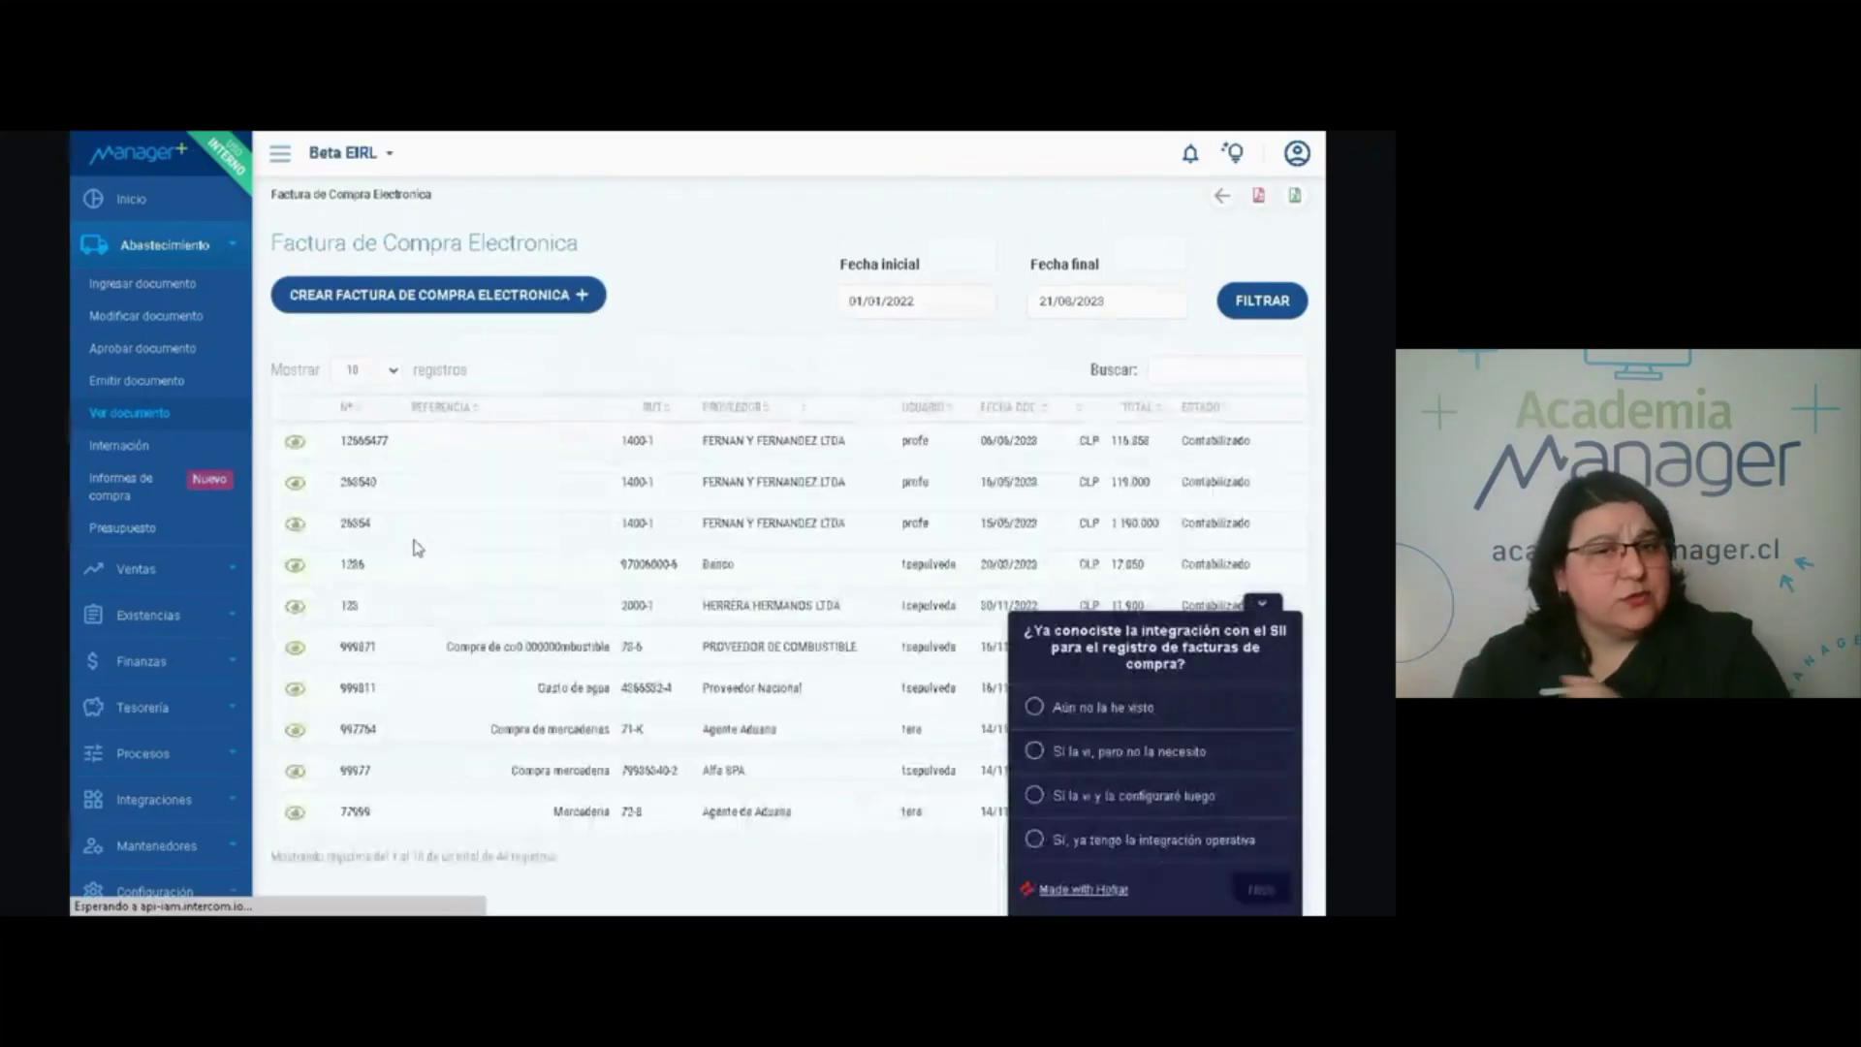
{"action": "left_click", "coordinate": [1262, 604]}
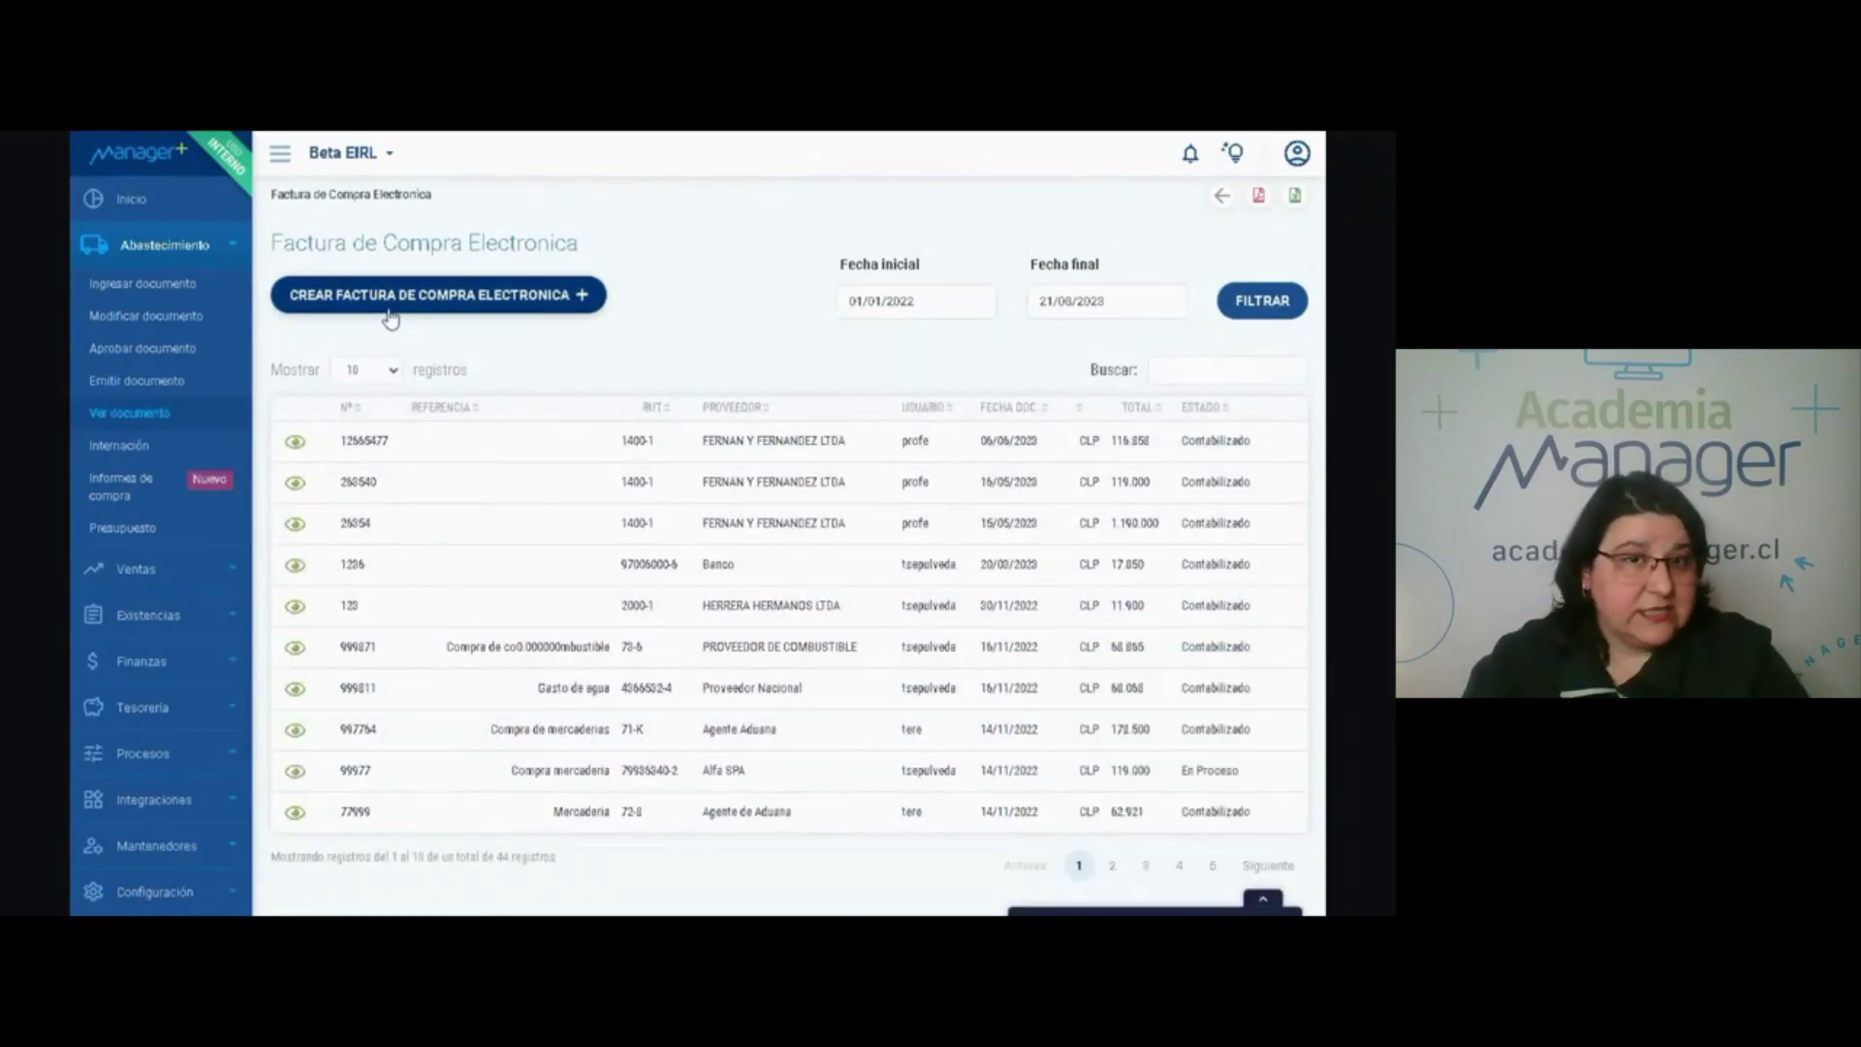
{"action": "left_click", "coordinate": [464, 306]}
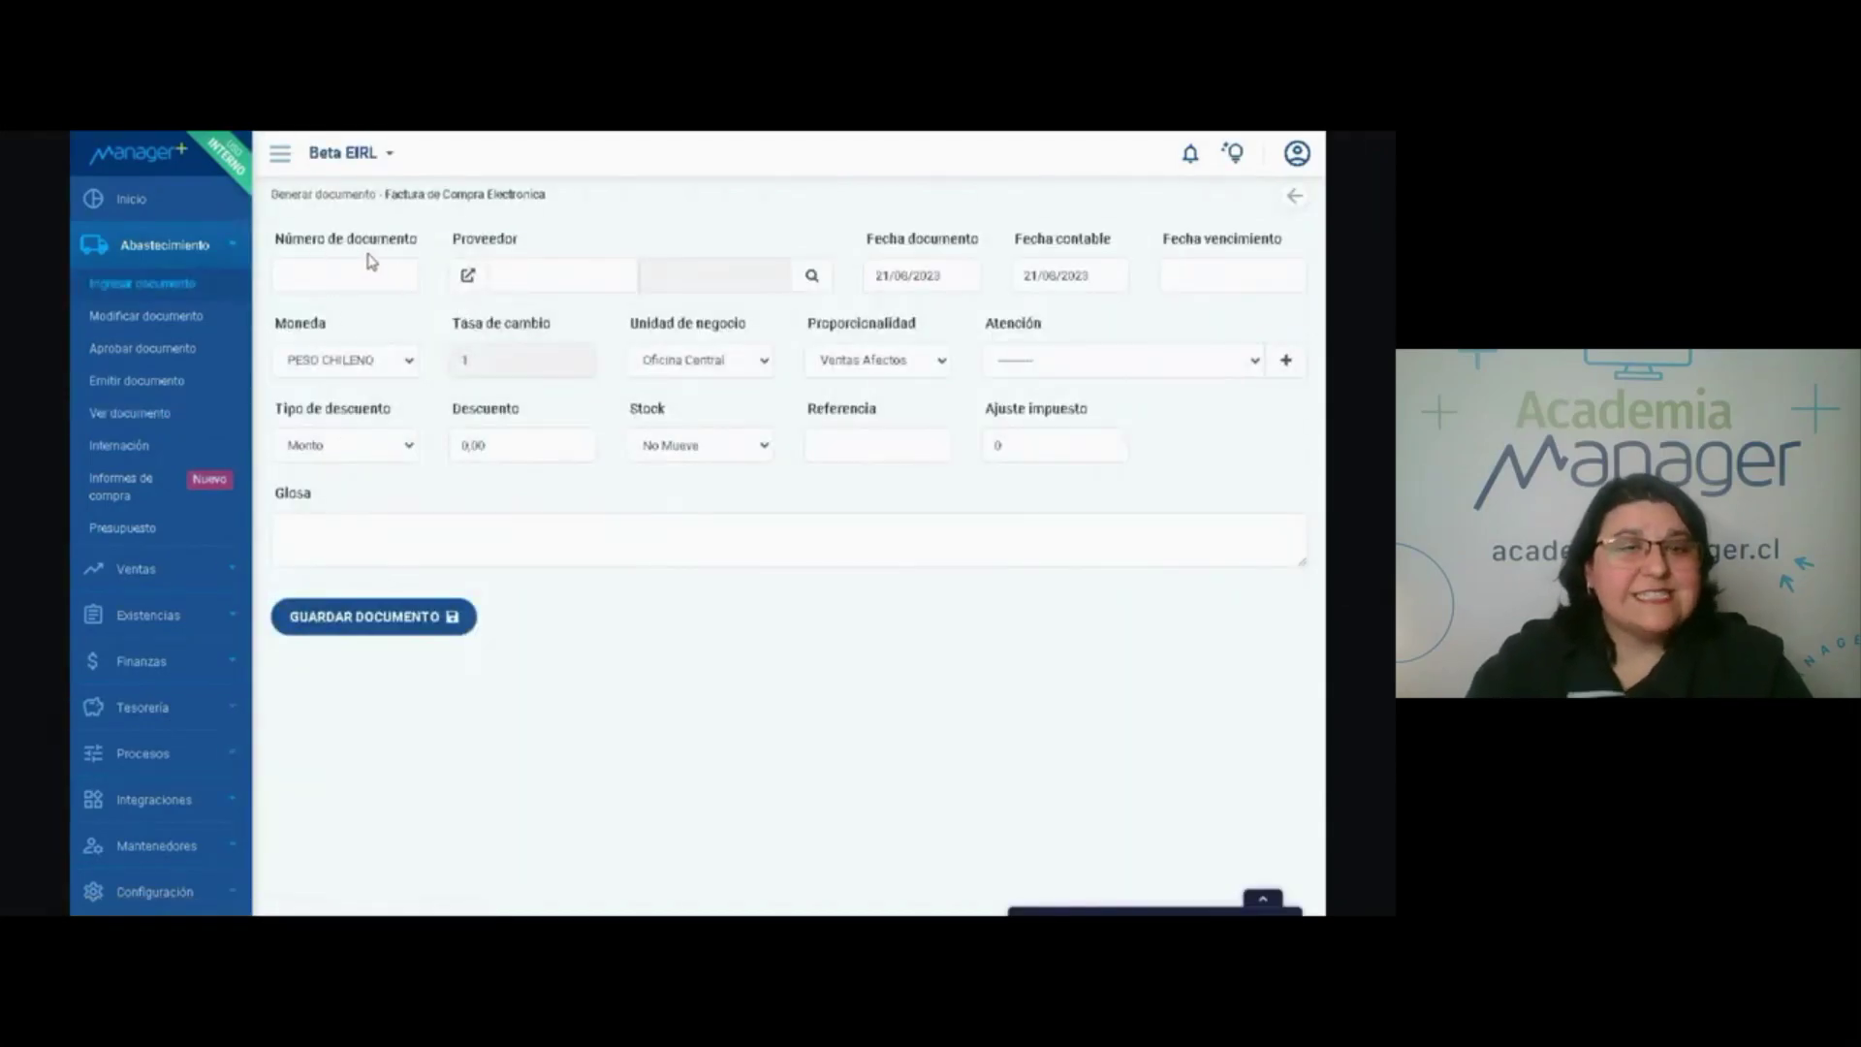
Enter the invoice's document number and choose AUTOPISTA LTDA as the supplier.
{"action": "left_click", "coordinate": [330, 274]}
{"action": "type", "text": "1254789"}
{"action": "left_click", "coordinate": [812, 275]}
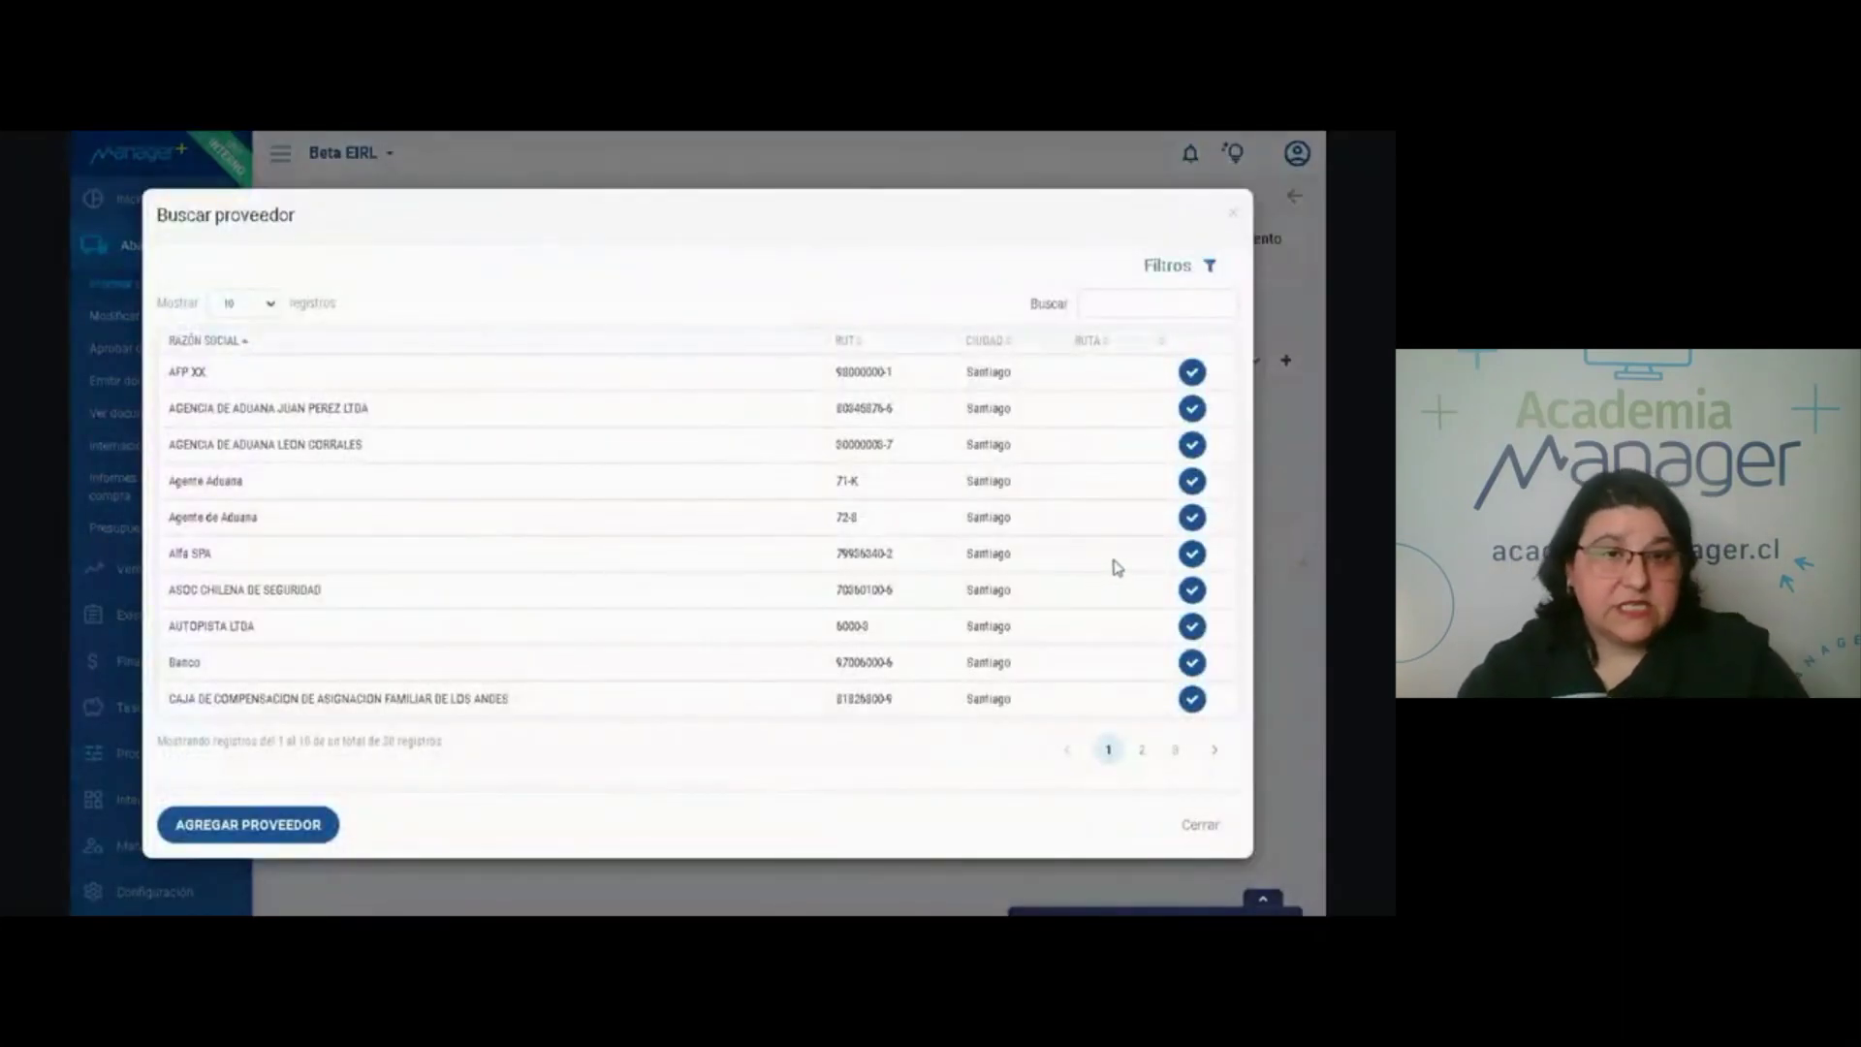
{"action": "left_click", "coordinate": [1192, 626]}
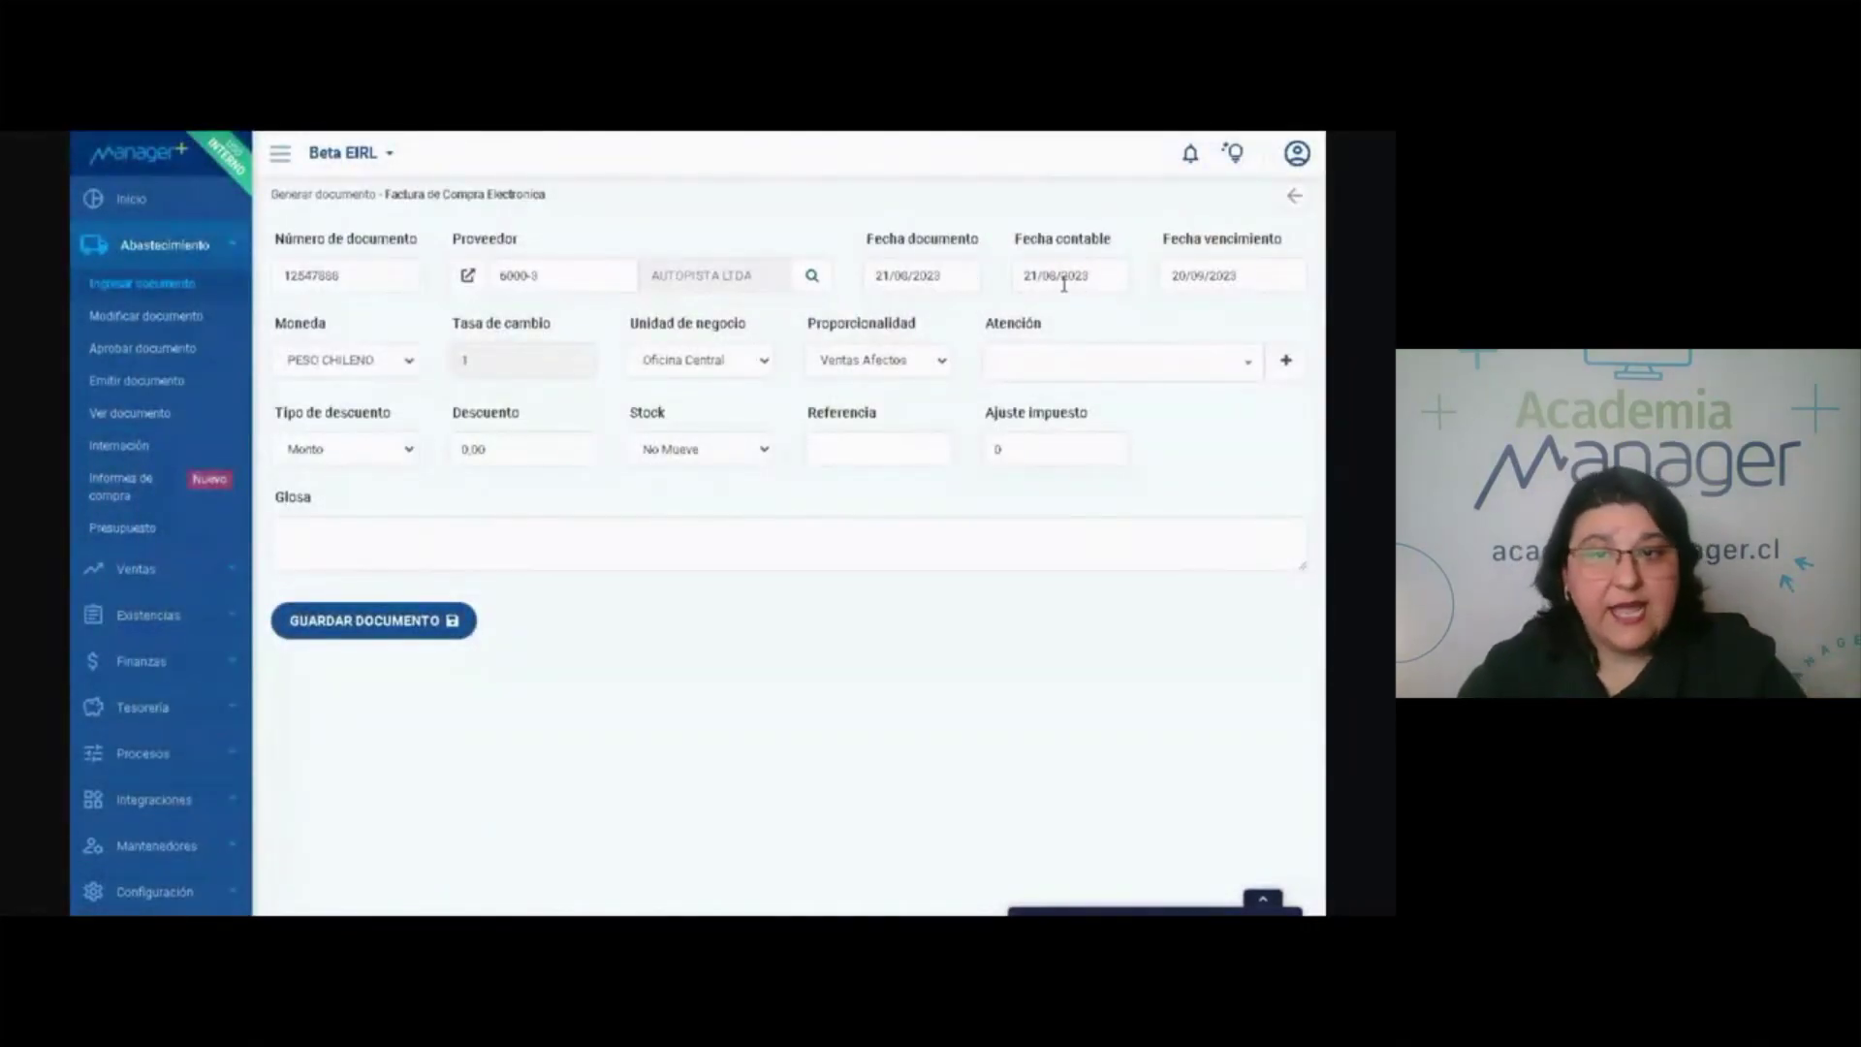
Check the invoice's business unit options, keeping Oficina Central, and set Stock to Mueve.
{"action": "left_click", "coordinate": [694, 365]}
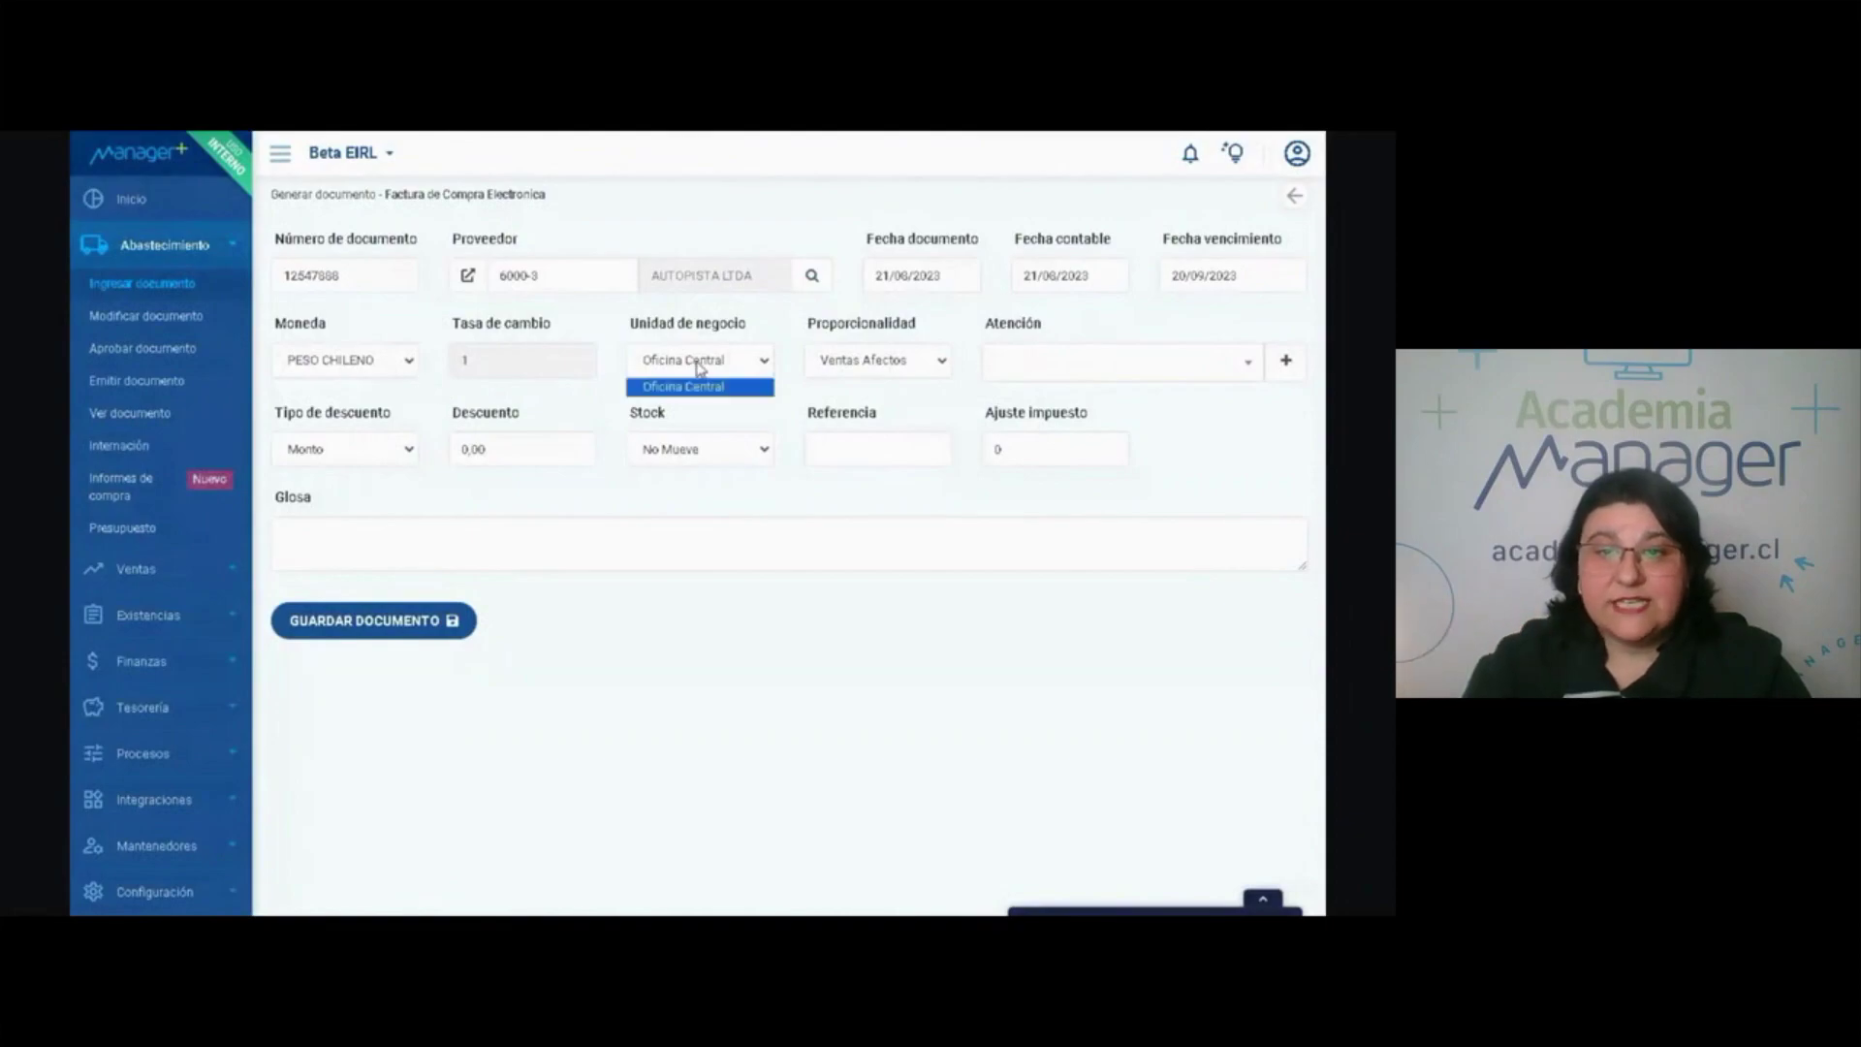
{"action": "left_click", "coordinate": [698, 366]}
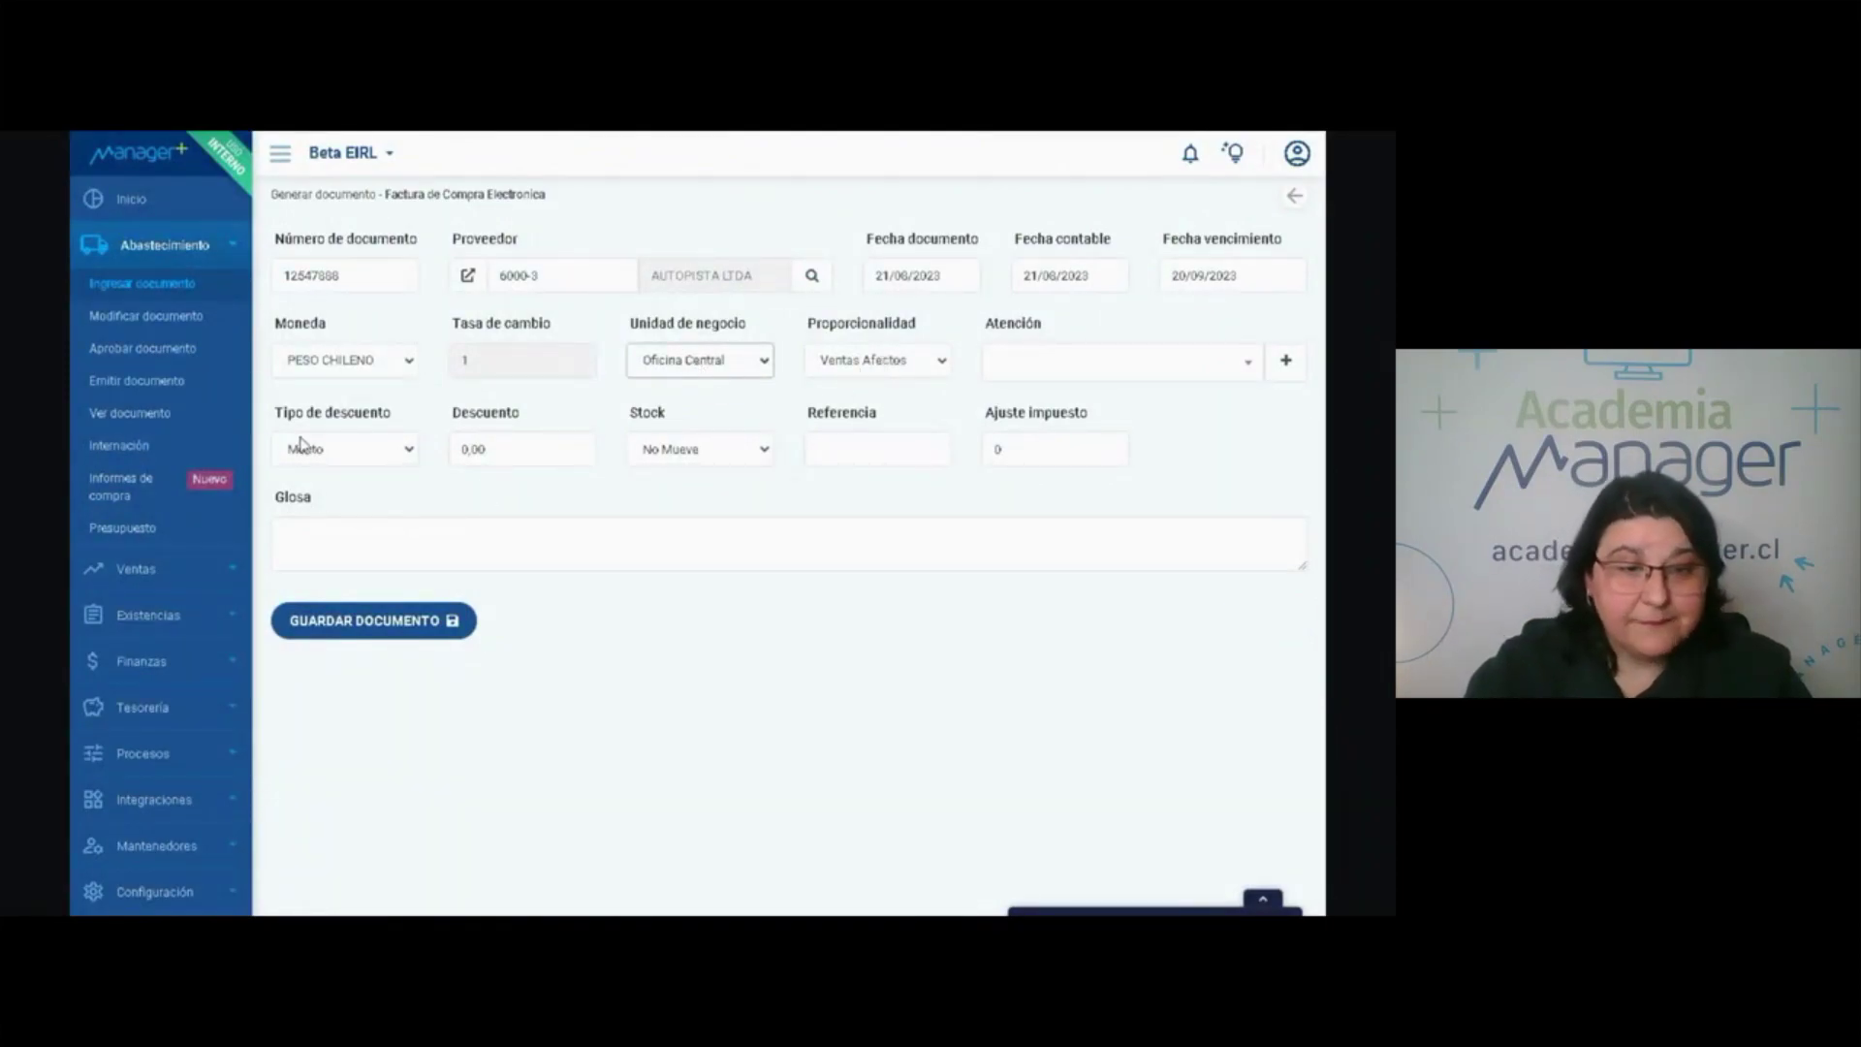
{"action": "left_click", "coordinate": [690, 450]}
{"action": "left_click", "coordinate": [691, 491]}
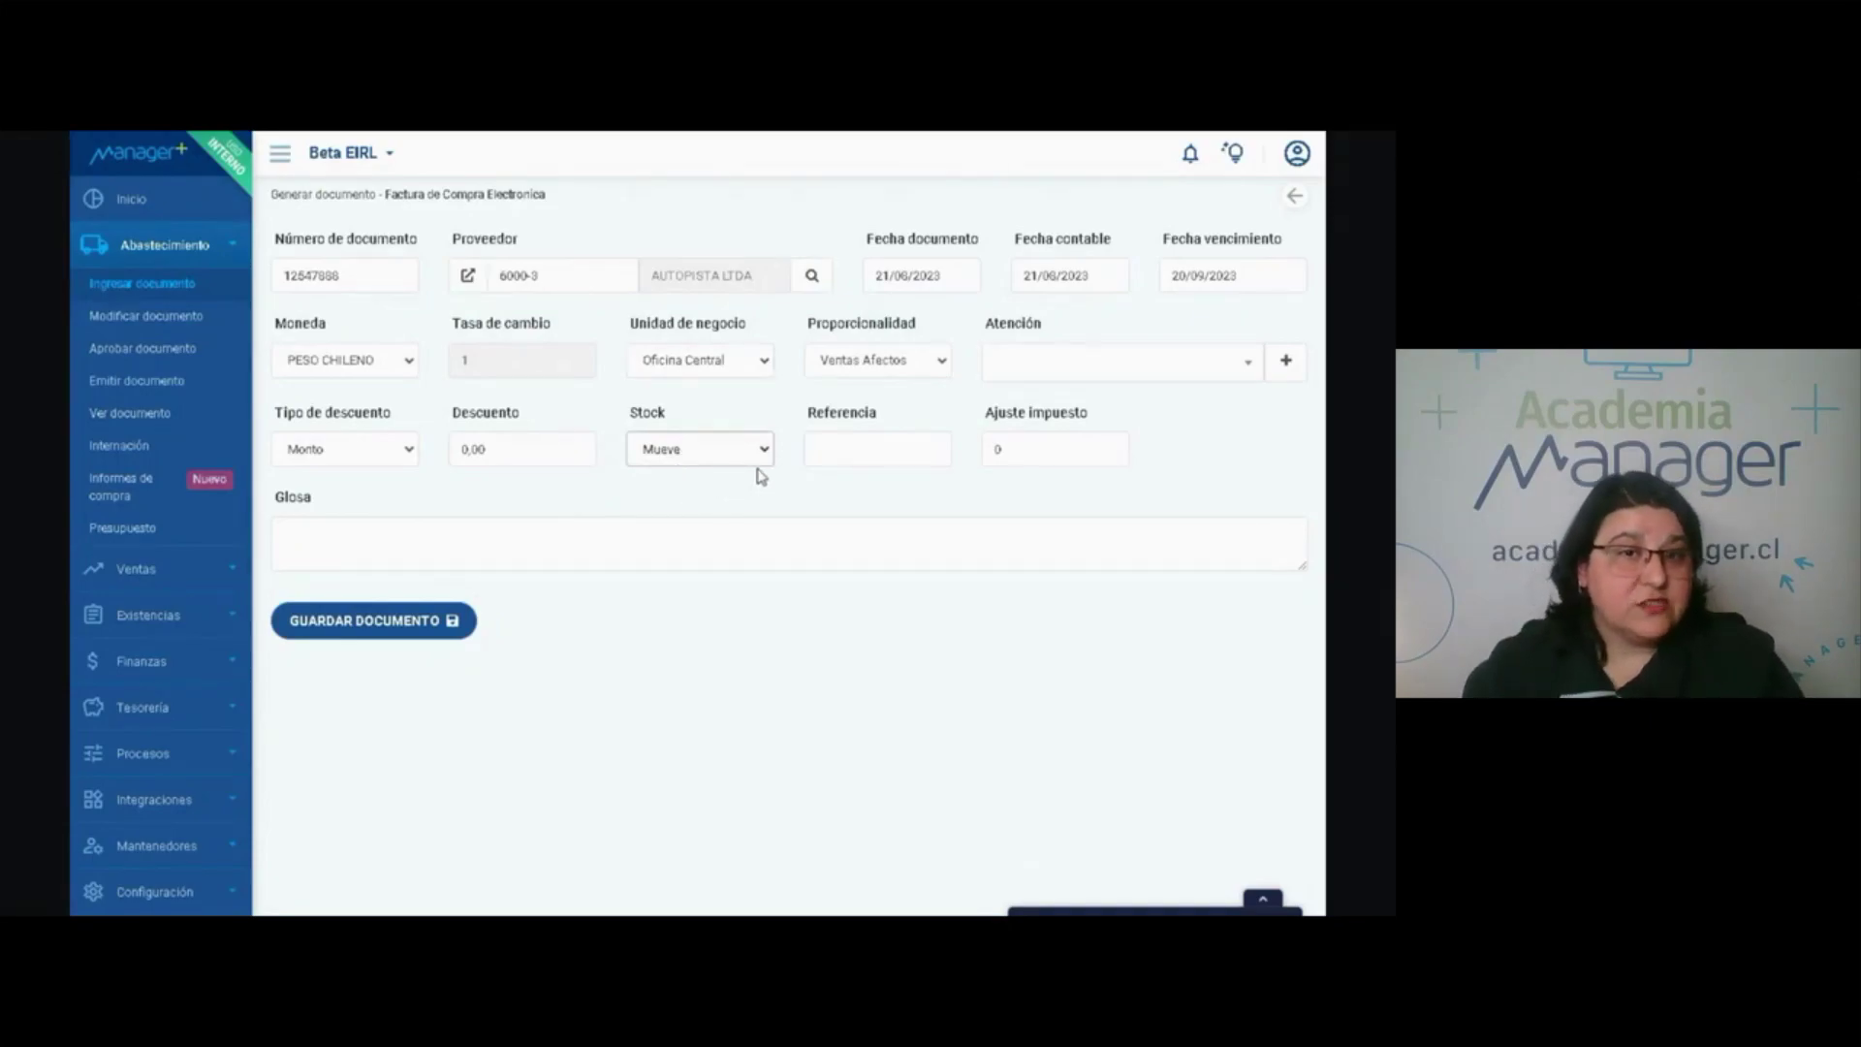
Enter "compra mercaderia" as the invoice's Glosa and save the document header.
{"action": "left_click", "coordinate": [336, 535]}
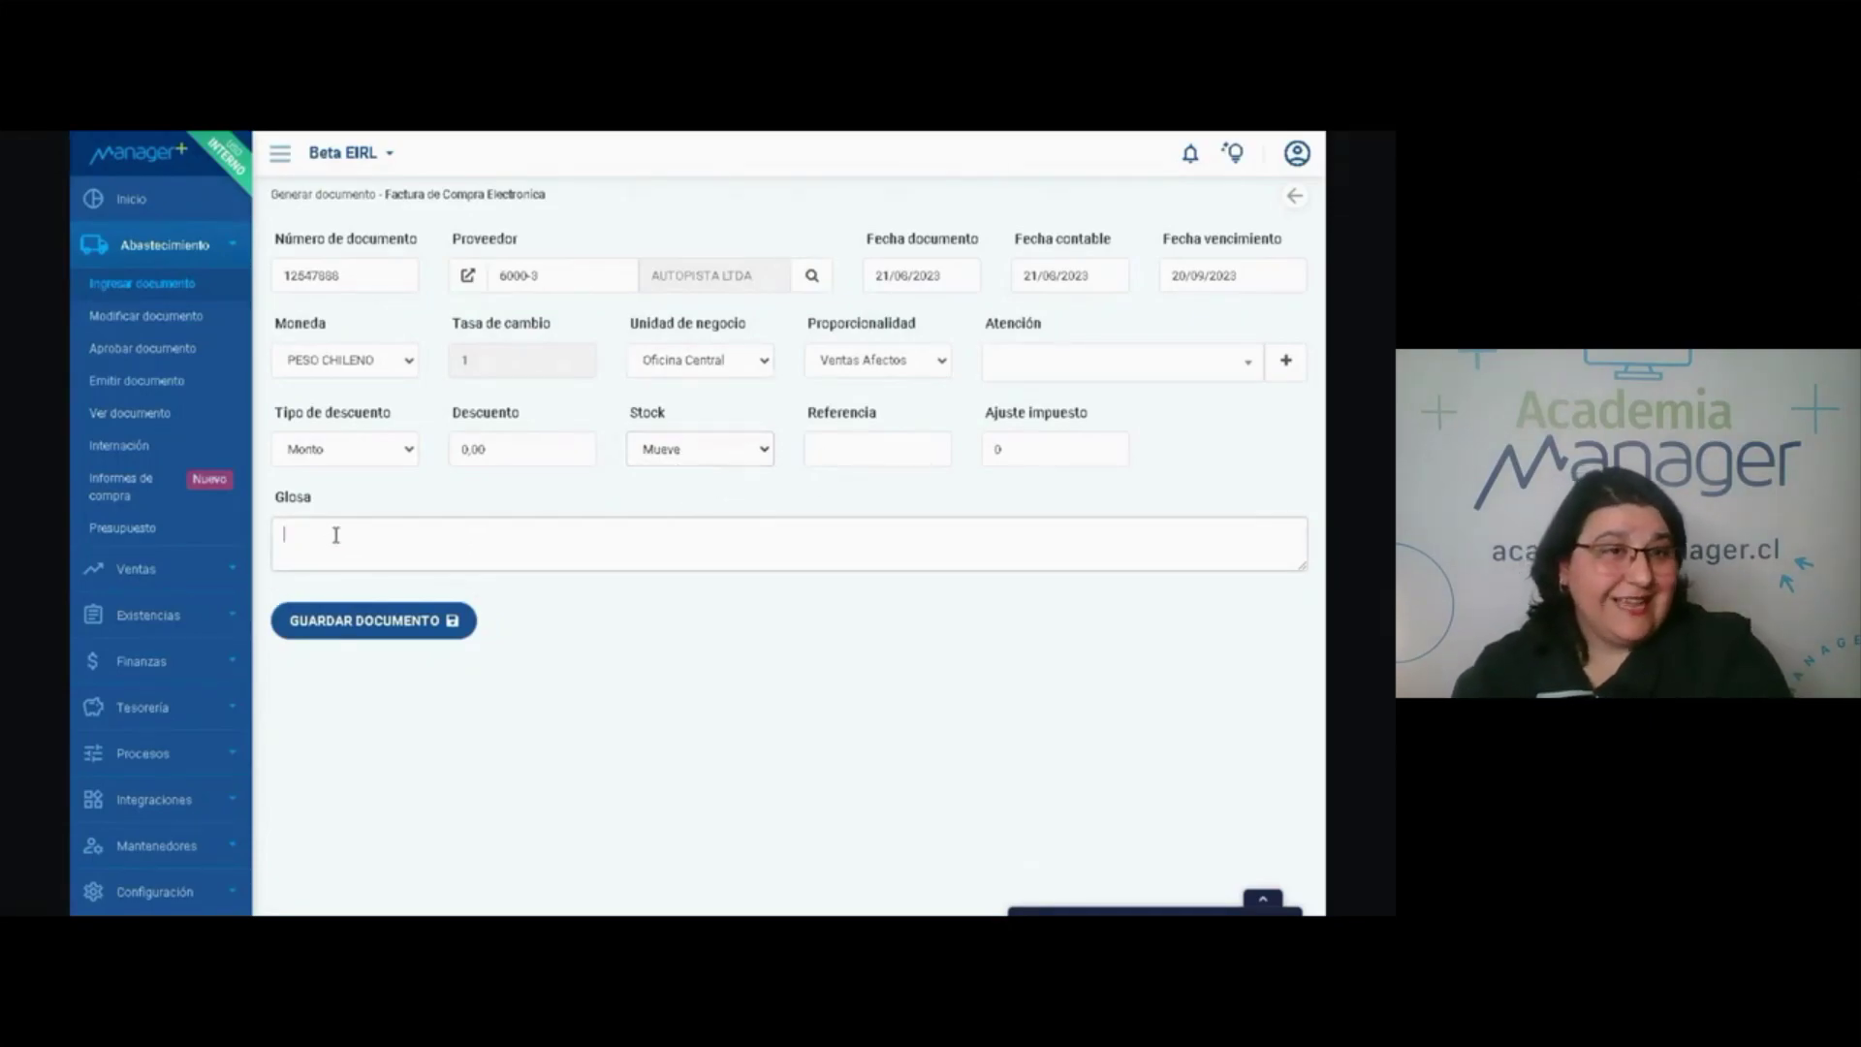
{"action": "type", "text": "comppra"}
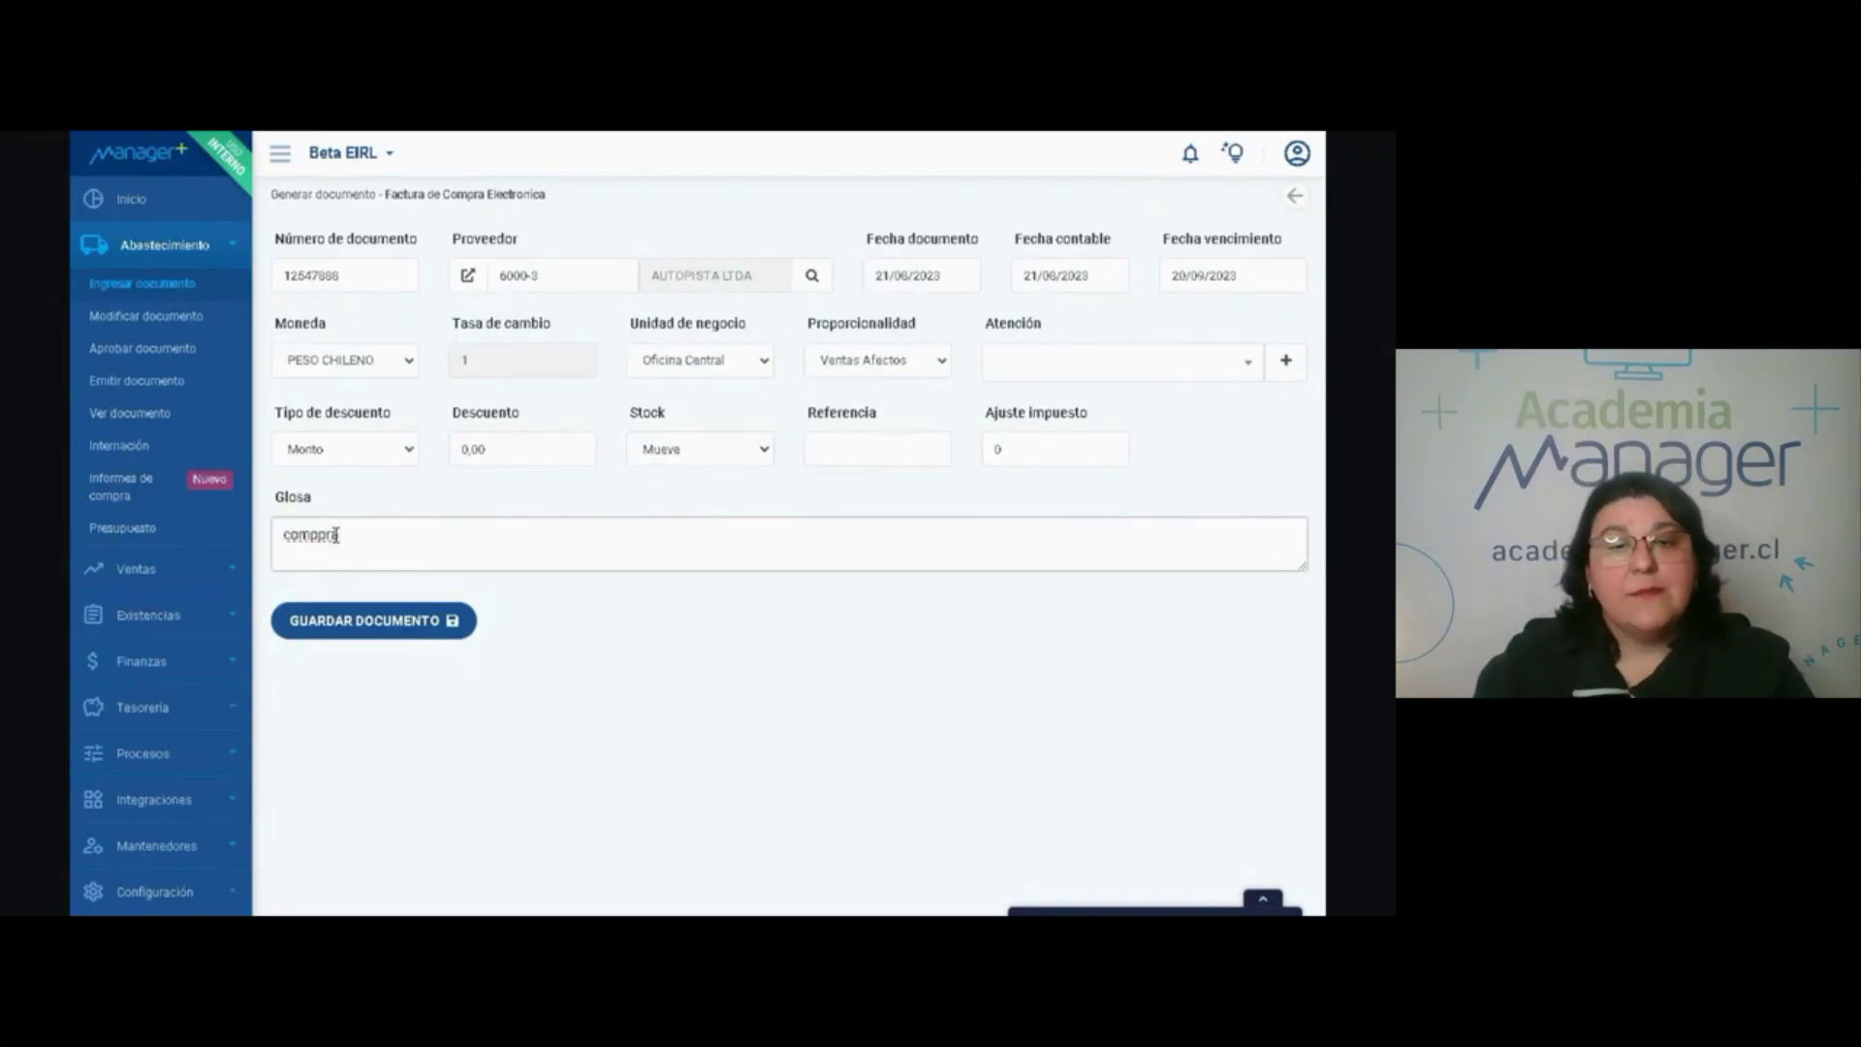
{"action": "key", "text": "BackSpace"}
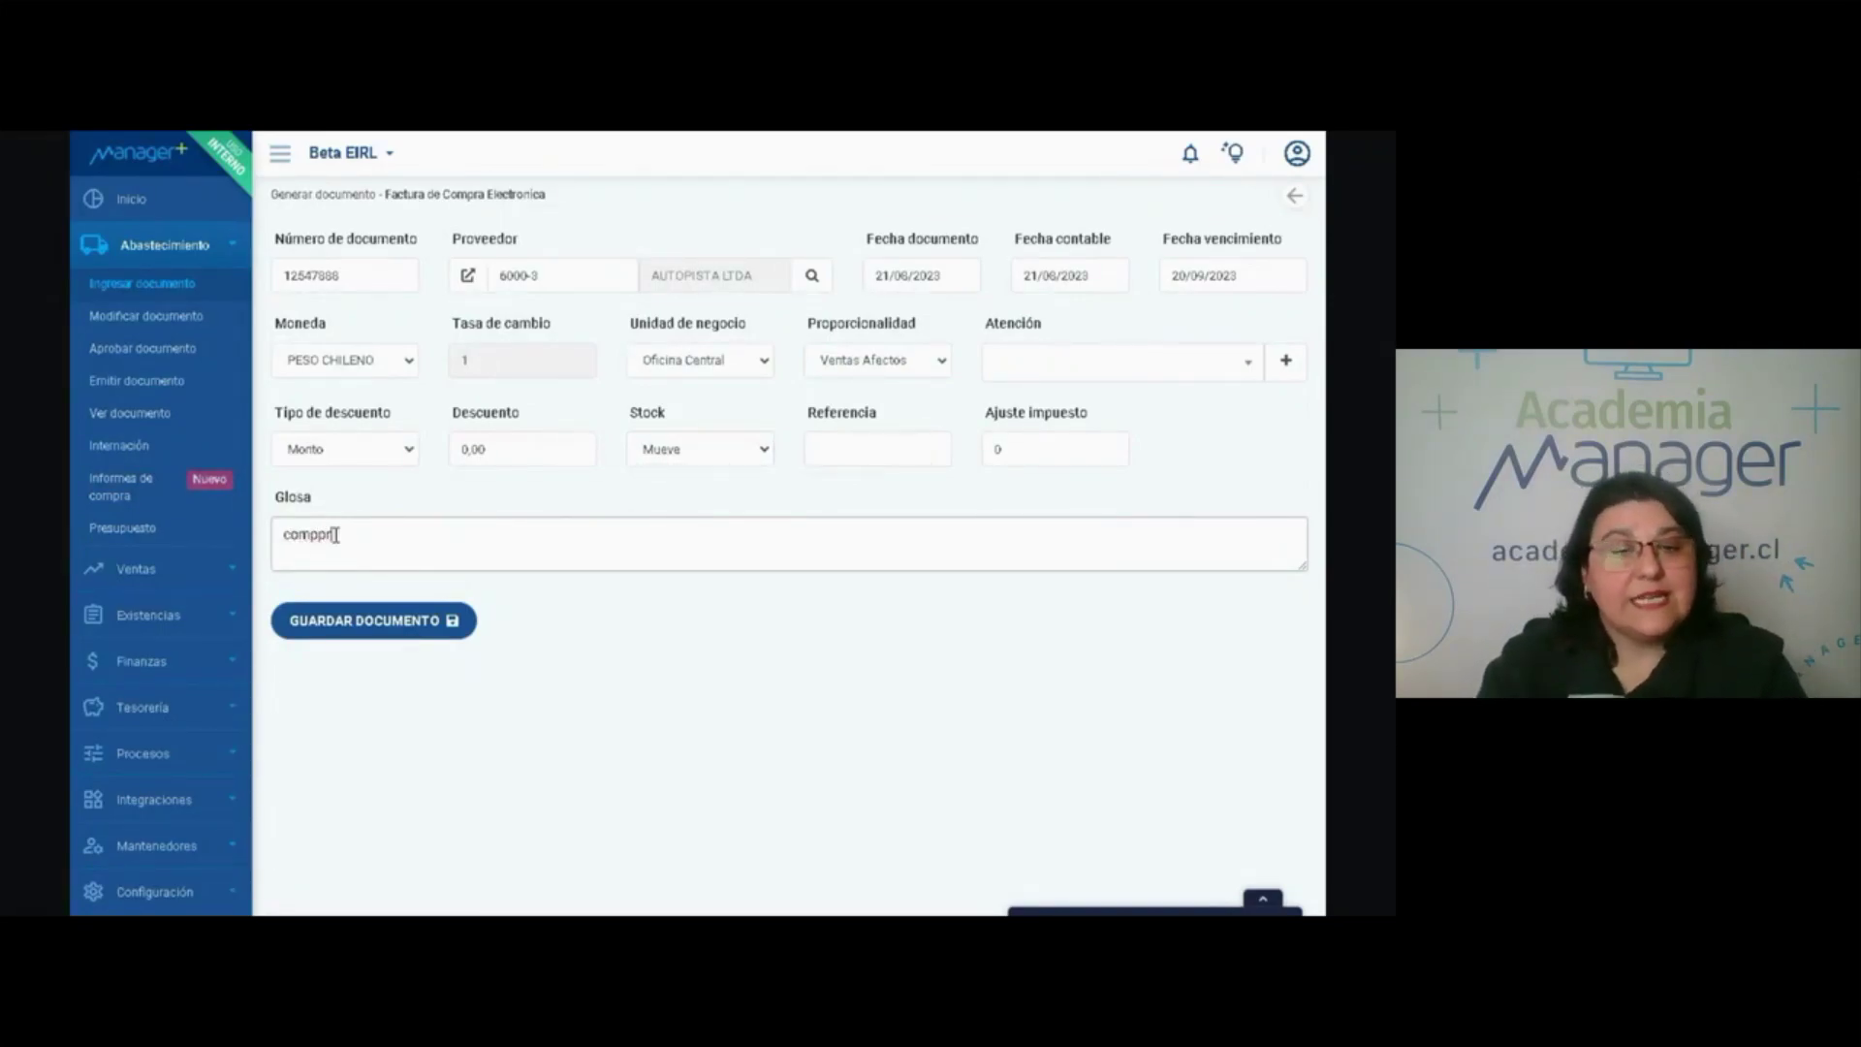
{"action": "type", "text": "ra mercaderia"}
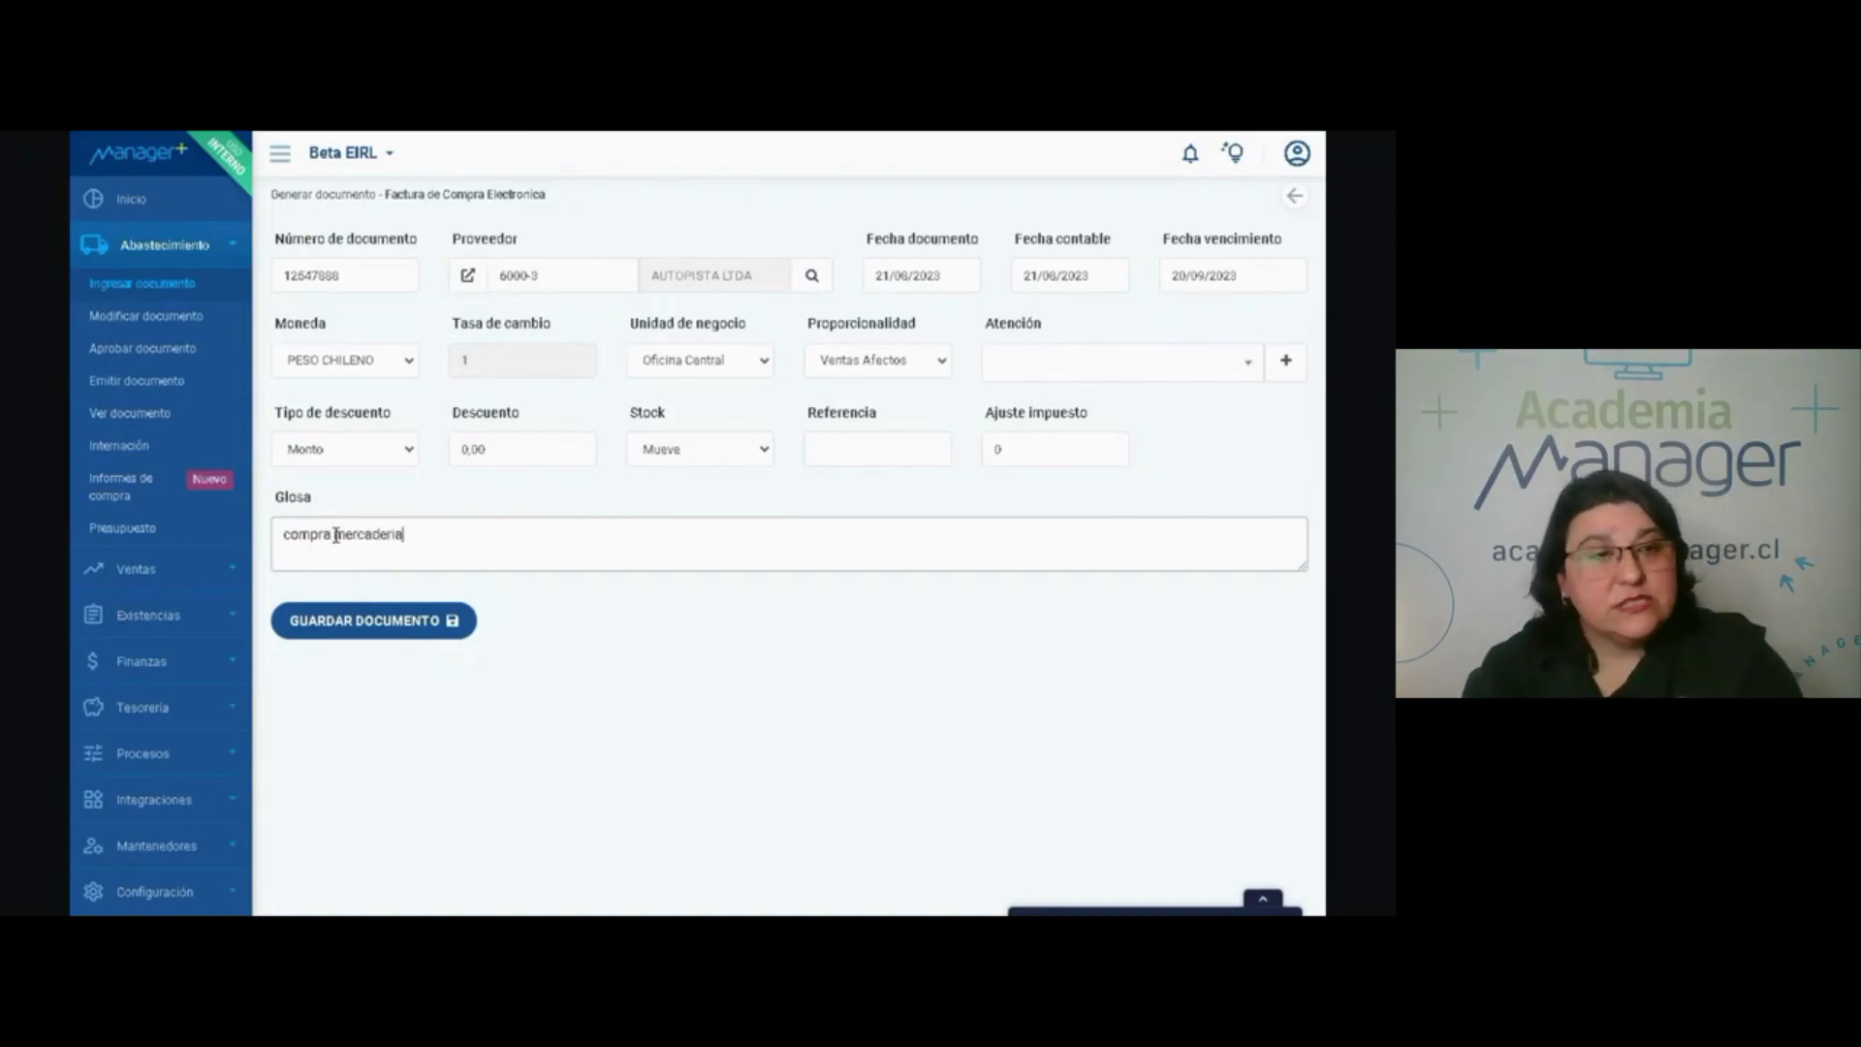
{"action": "left_click", "coordinate": [382, 622]}
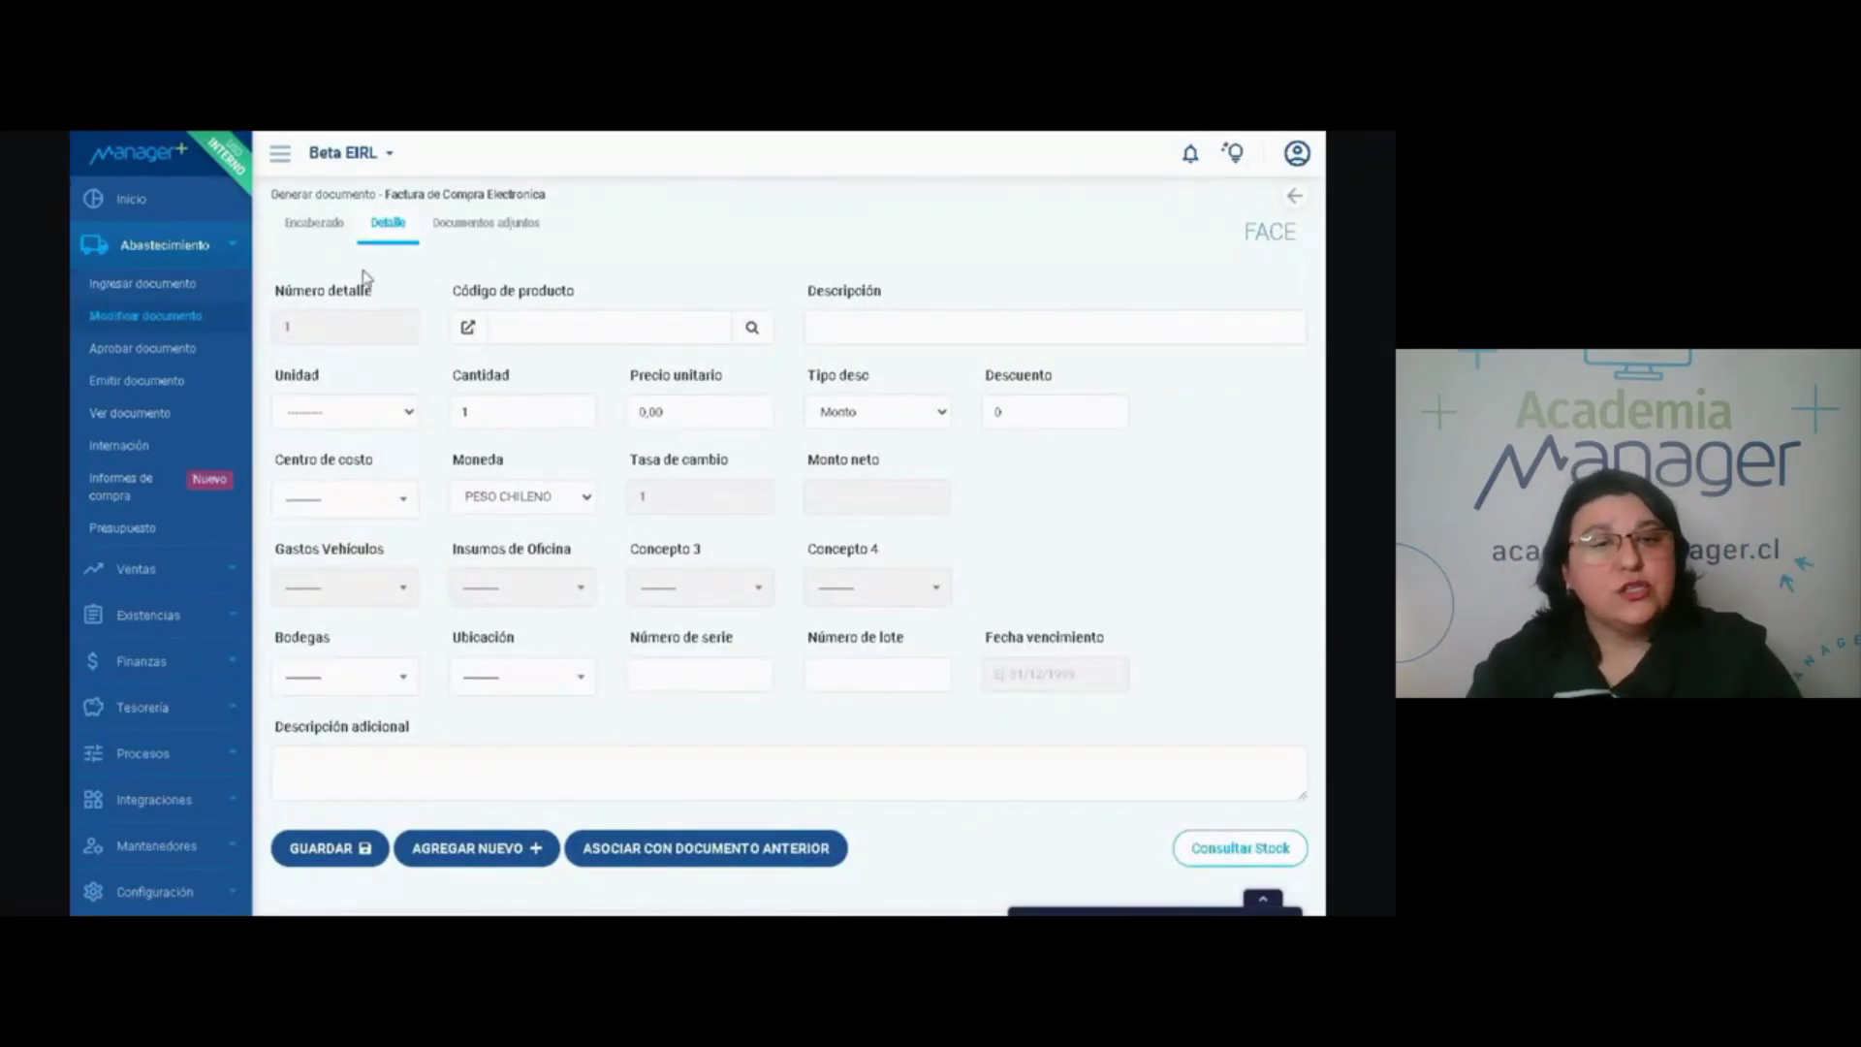
Fill the detail line with product 1000, LAMPARA INALAMBRICA 1, quantity 10 and cost centre 105 - Bodega.
{"action": "left_click", "coordinate": [752, 327]}
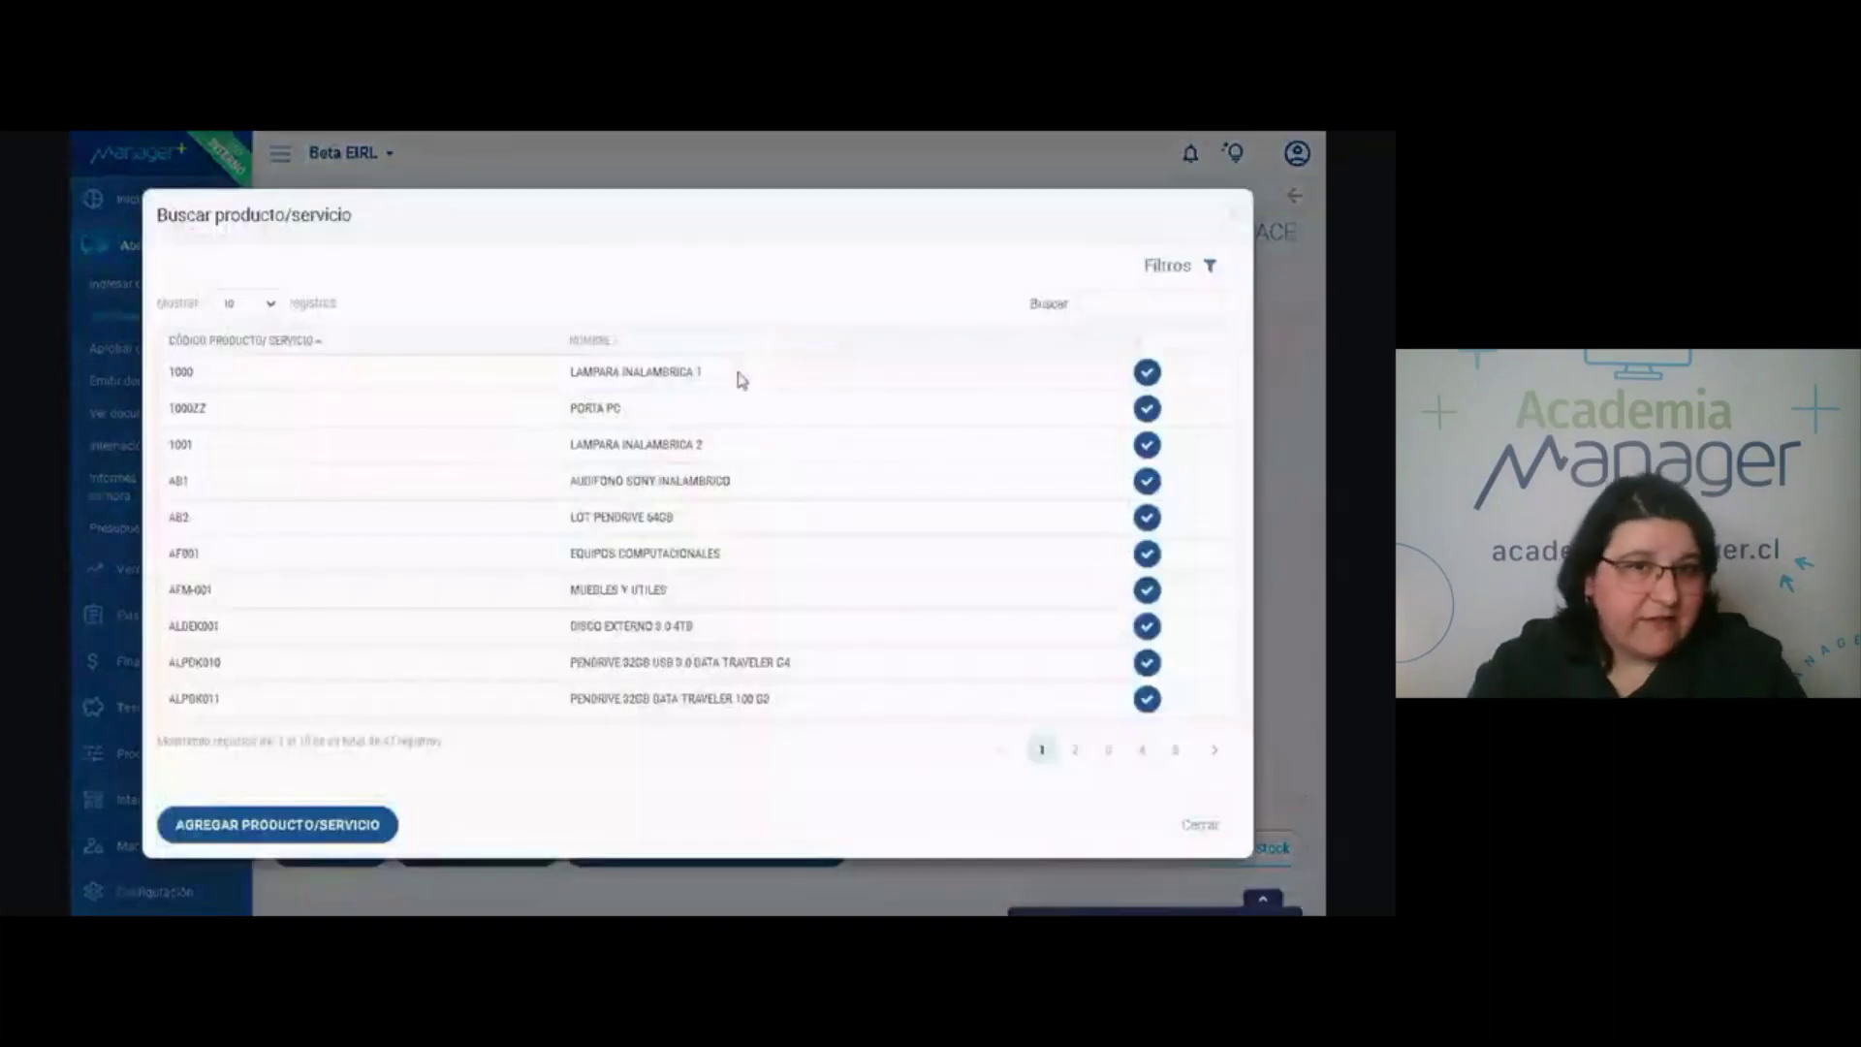
{"action": "left_click", "coordinate": [1147, 372]}
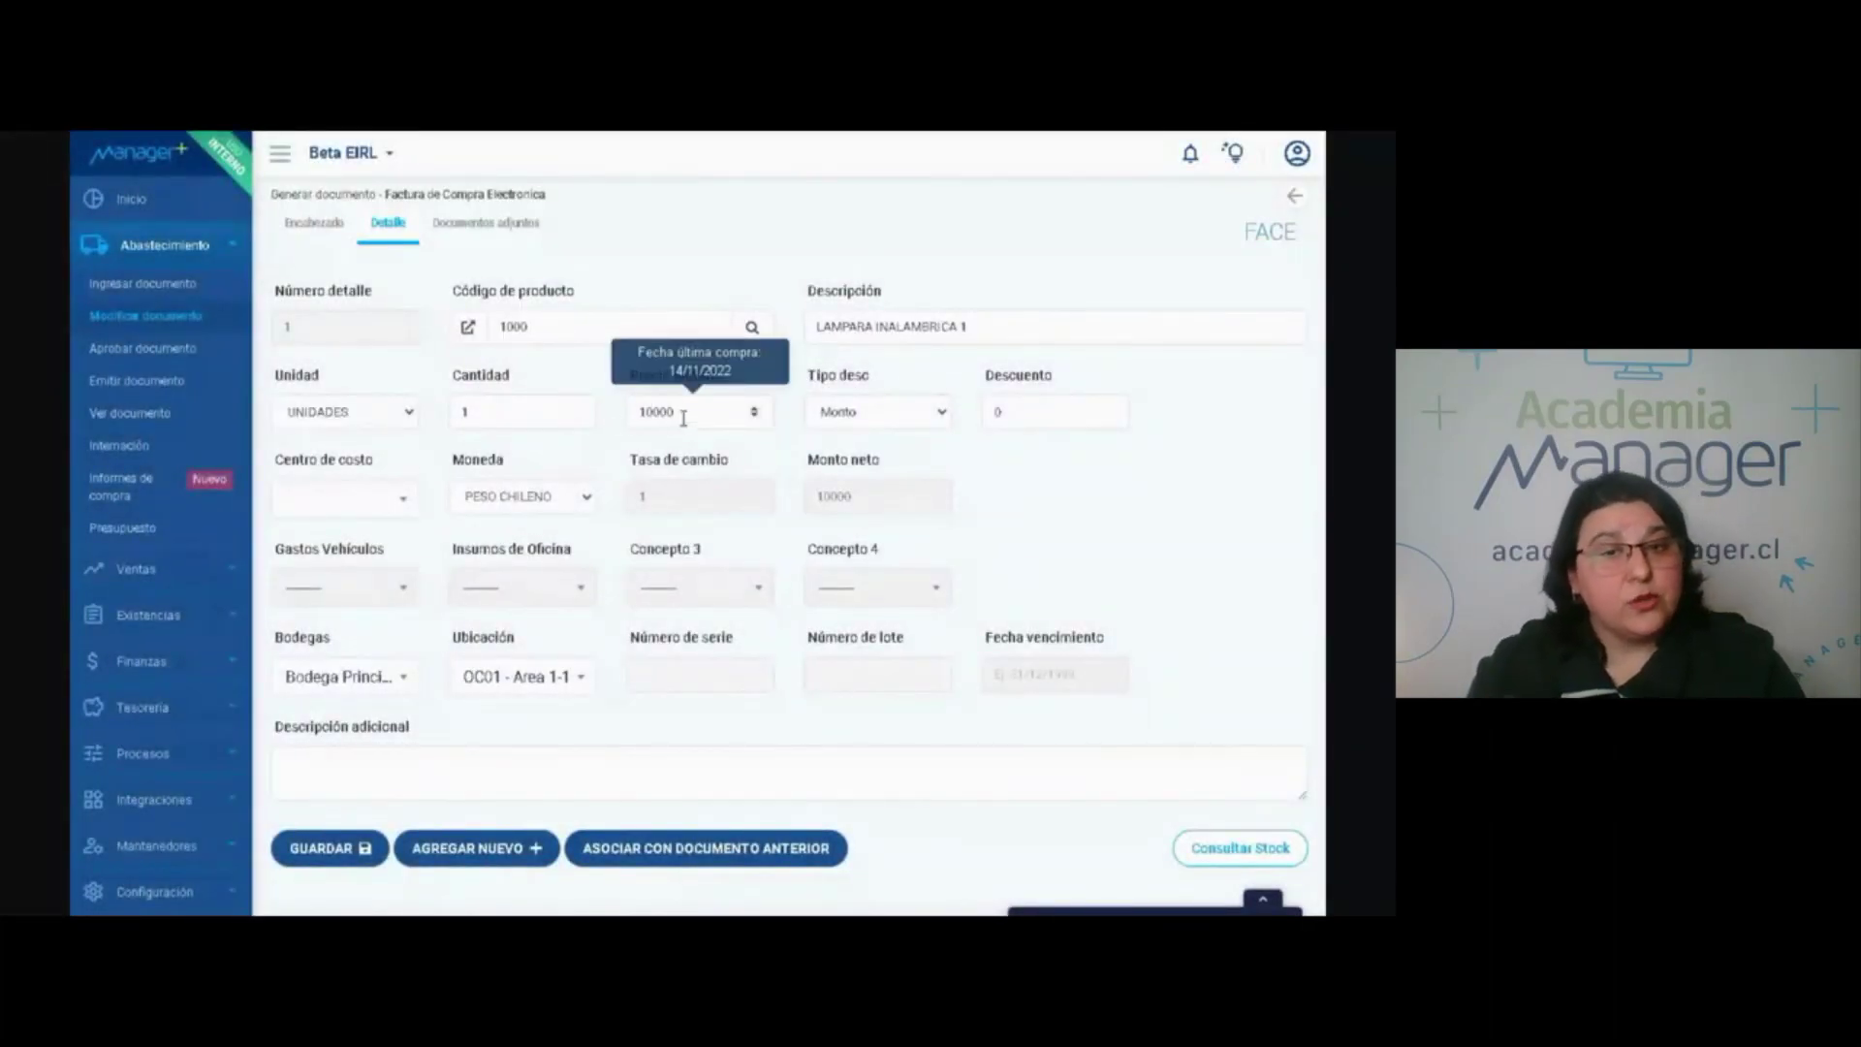
{"action": "mouse_move", "coordinate": [682, 406]}
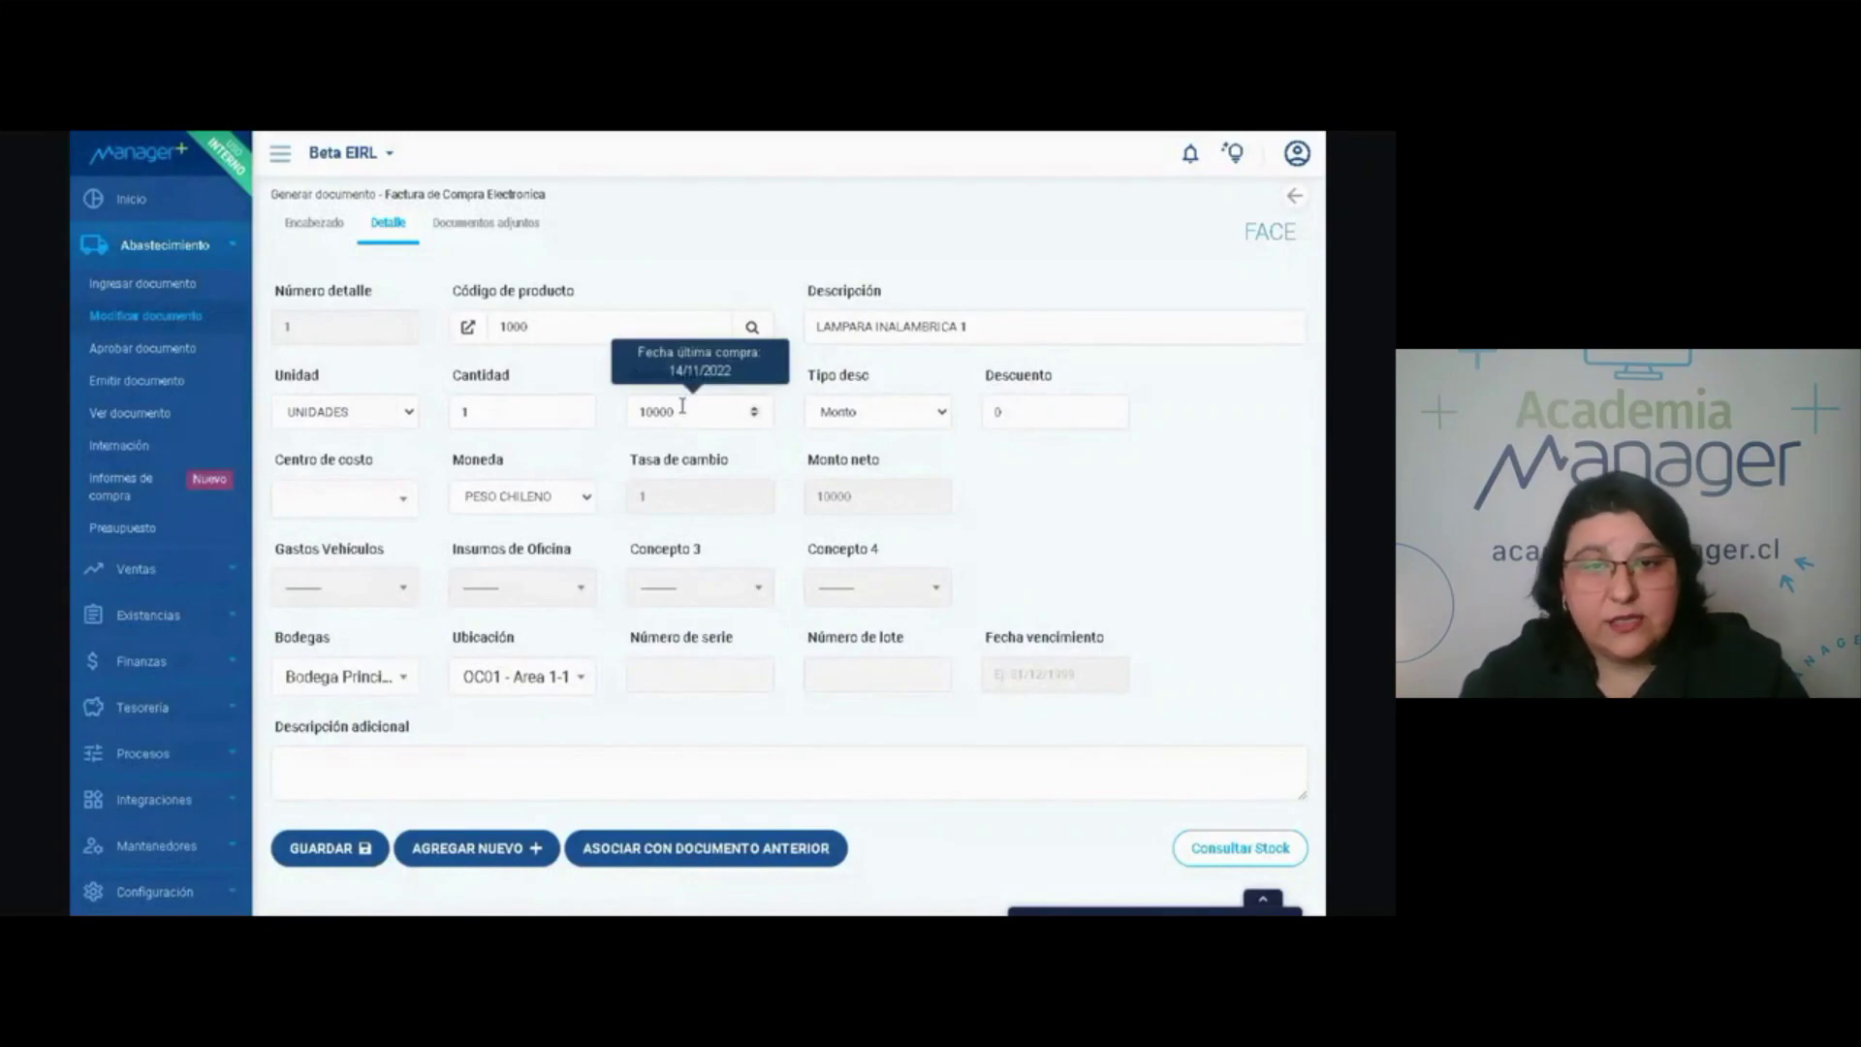
{"action": "double_click", "coordinate": [467, 412]}
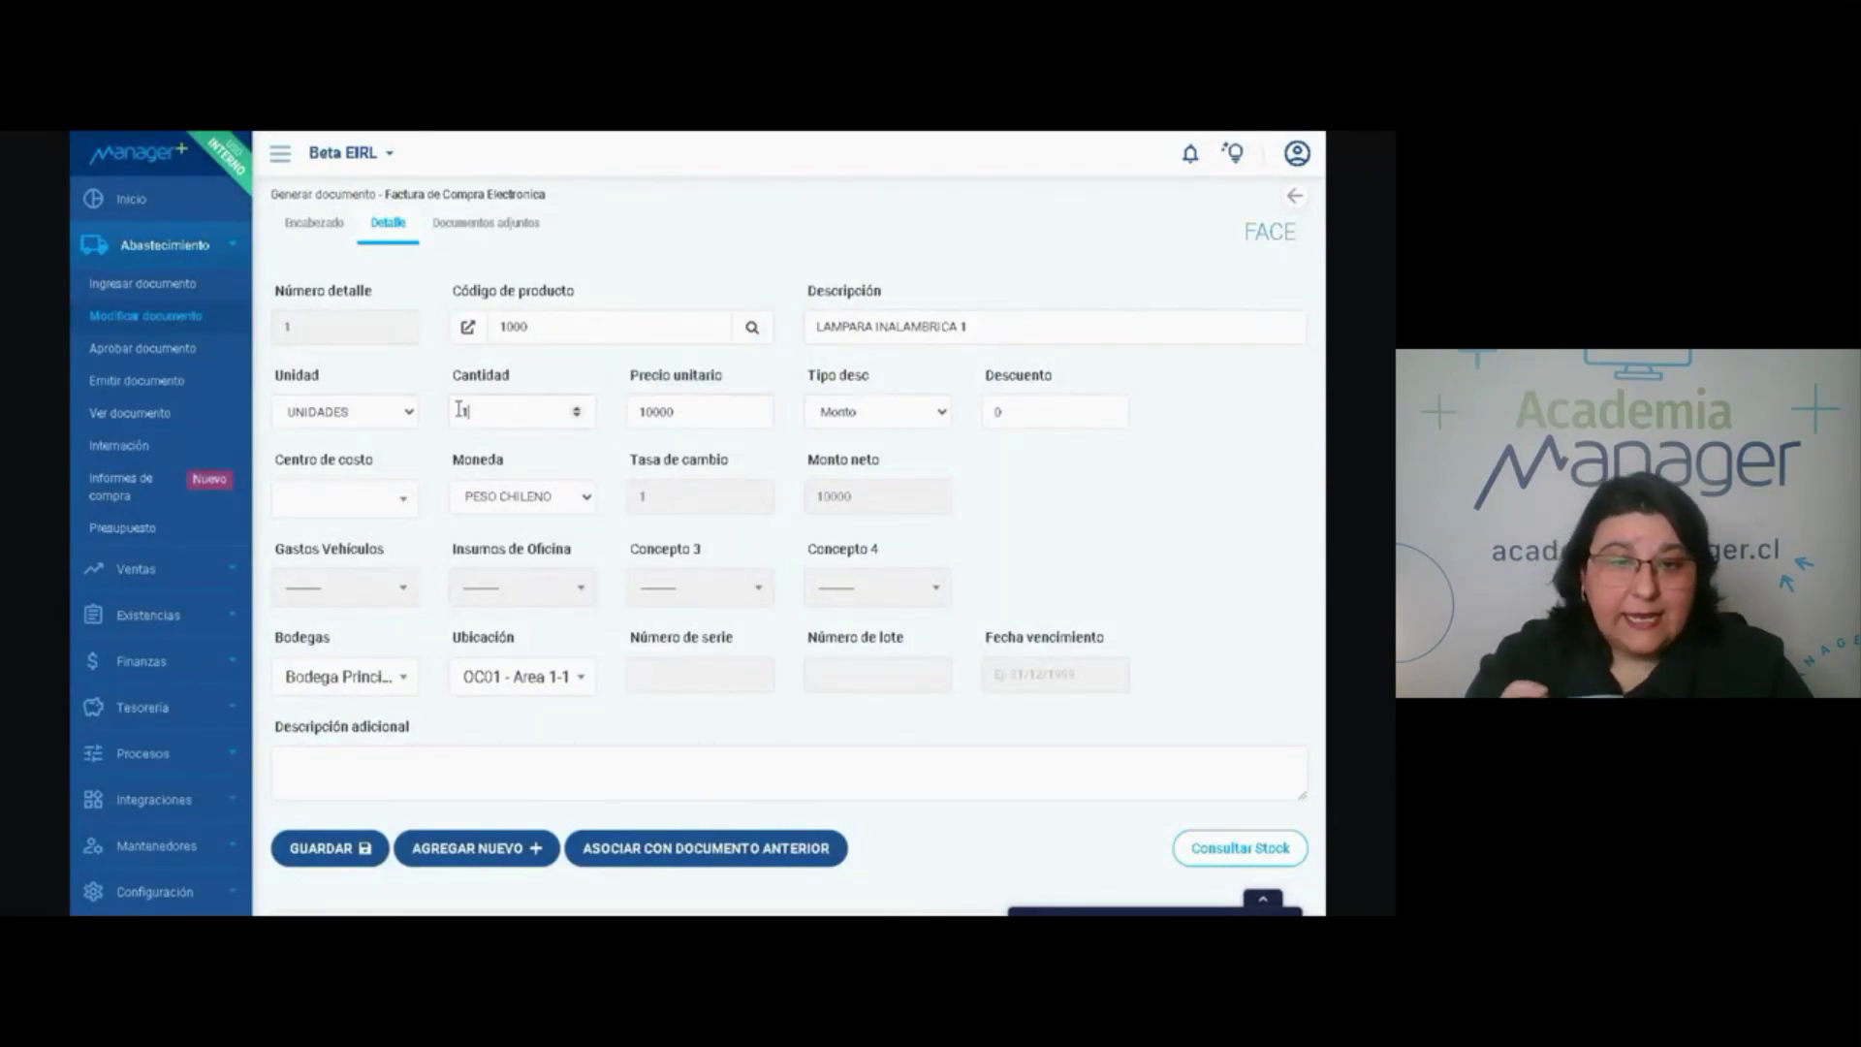
{"action": "left_click", "coordinate": [339, 502]}
{"action": "left_click", "coordinate": [344, 644]}
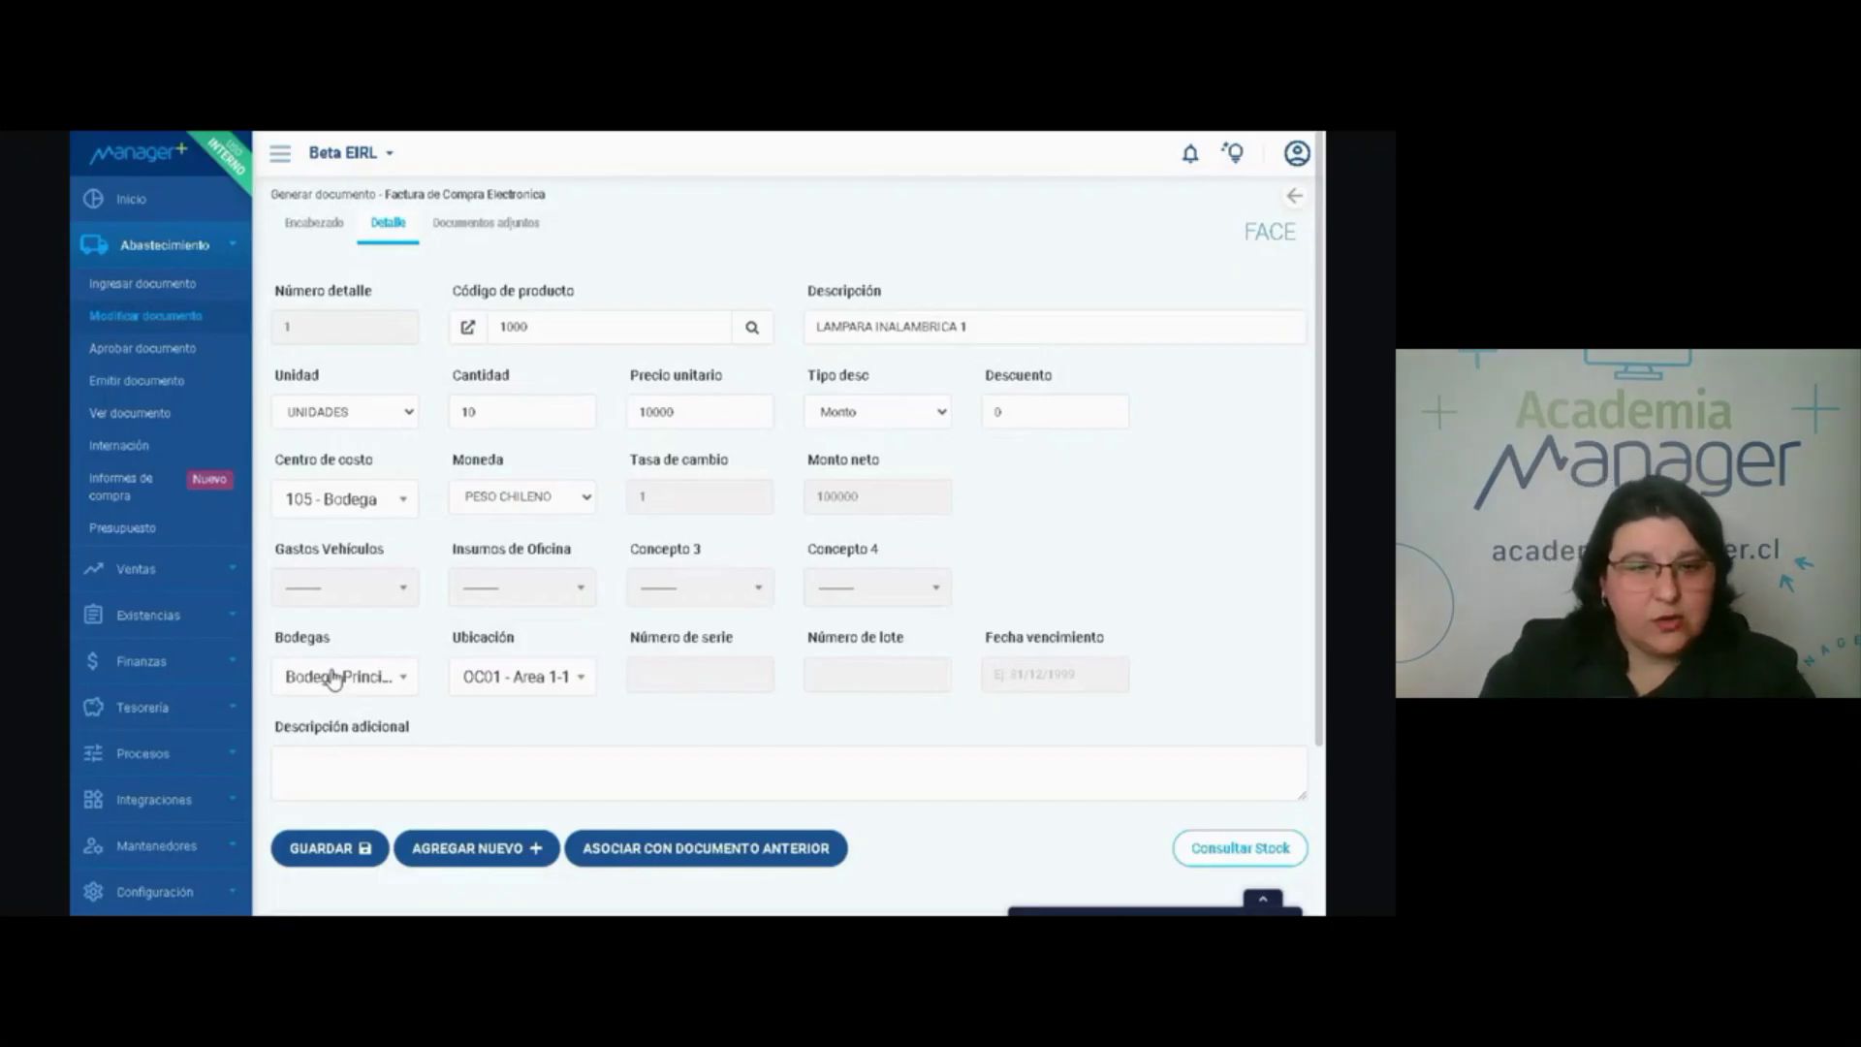
Check the lamp's available stock and the warehouse and location options, keeping Bodega Principal and OC01 - Area 1-1.
{"action": "scroll", "coordinate": [332, 679], "scroll_direction": "down", "scroll_amount": 1}
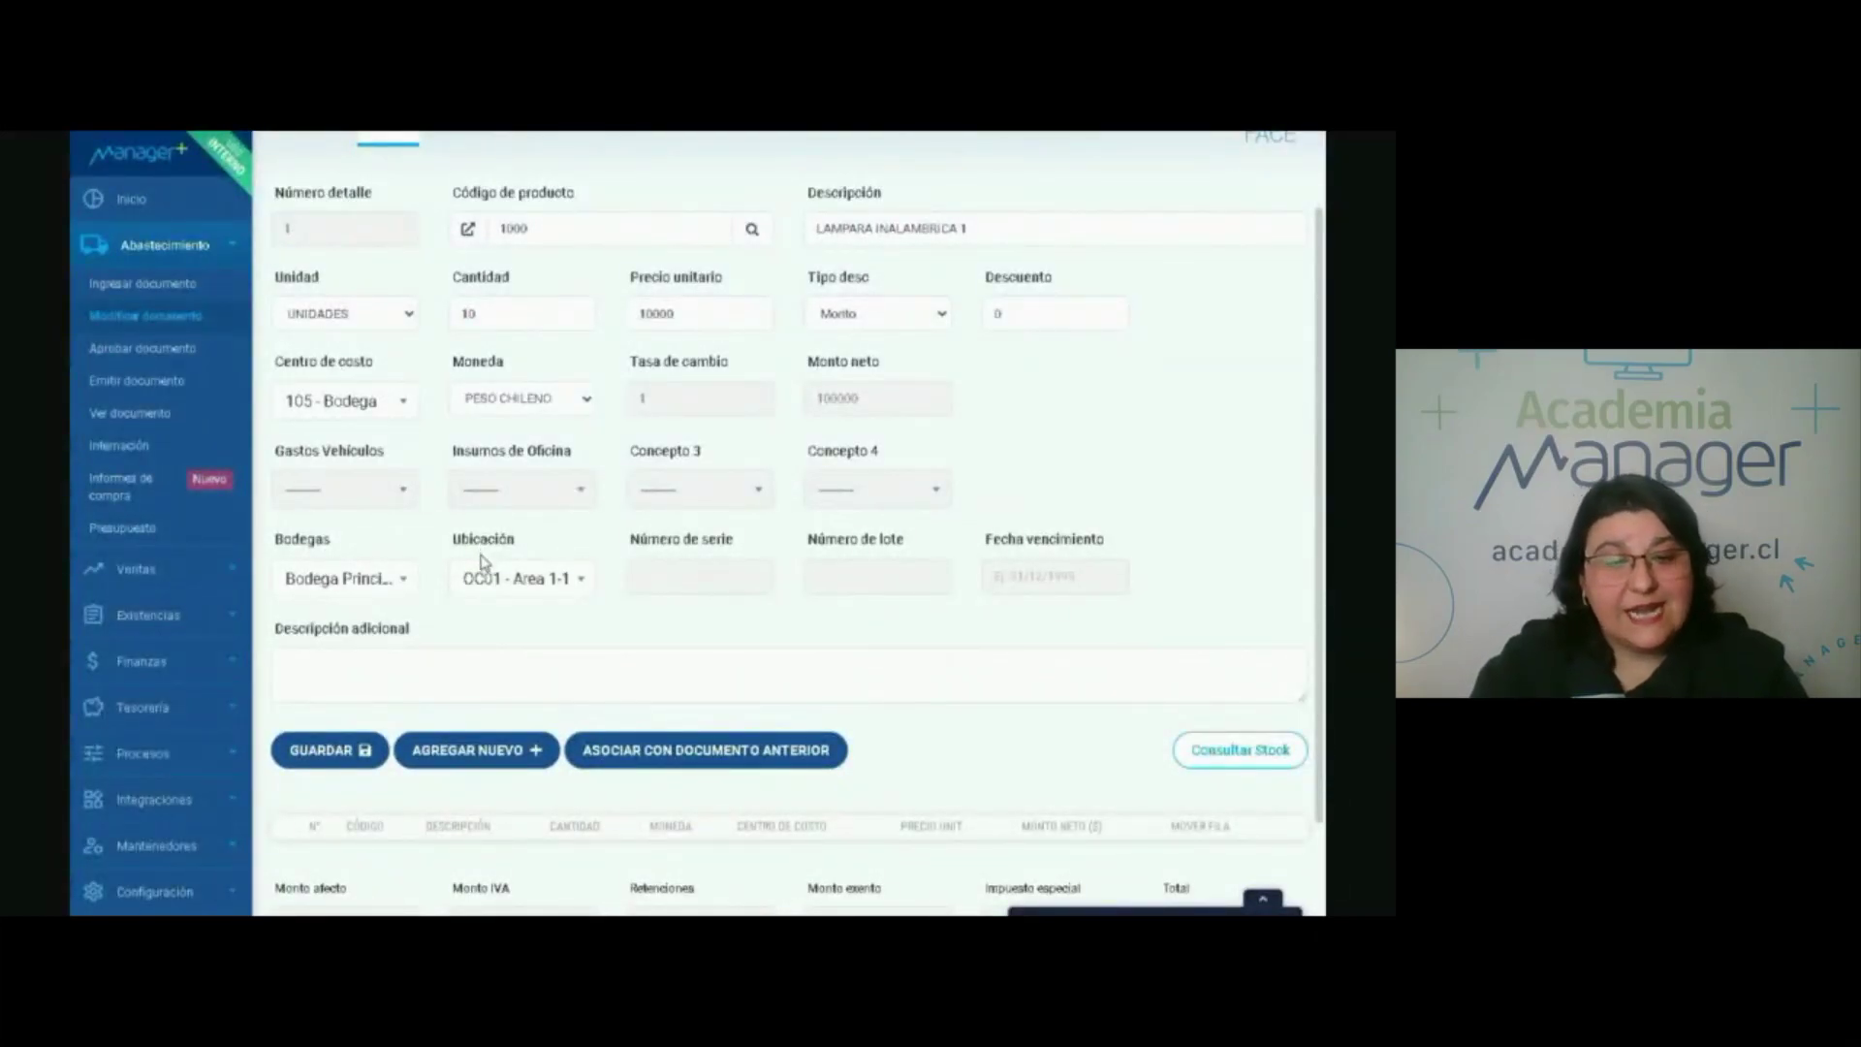
{"action": "left_click", "coordinate": [1247, 757]}
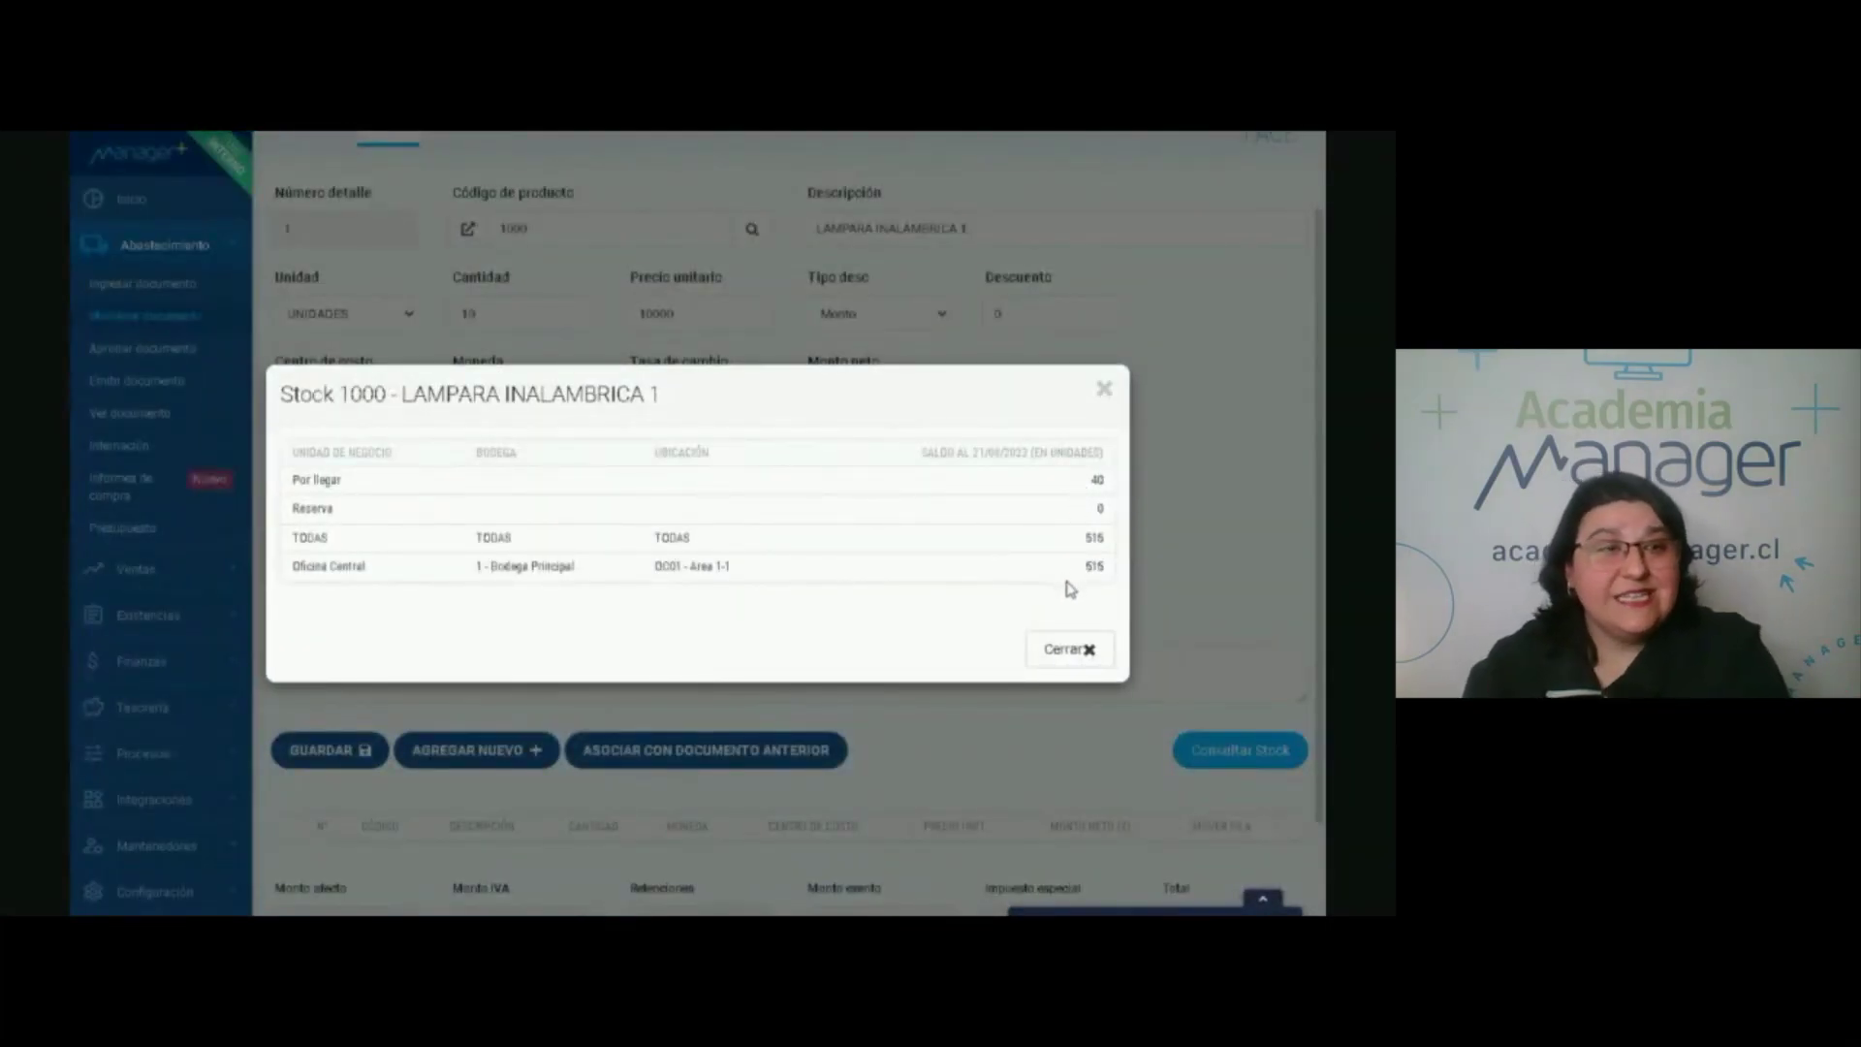
{"action": "left_click", "coordinate": [1074, 649]}
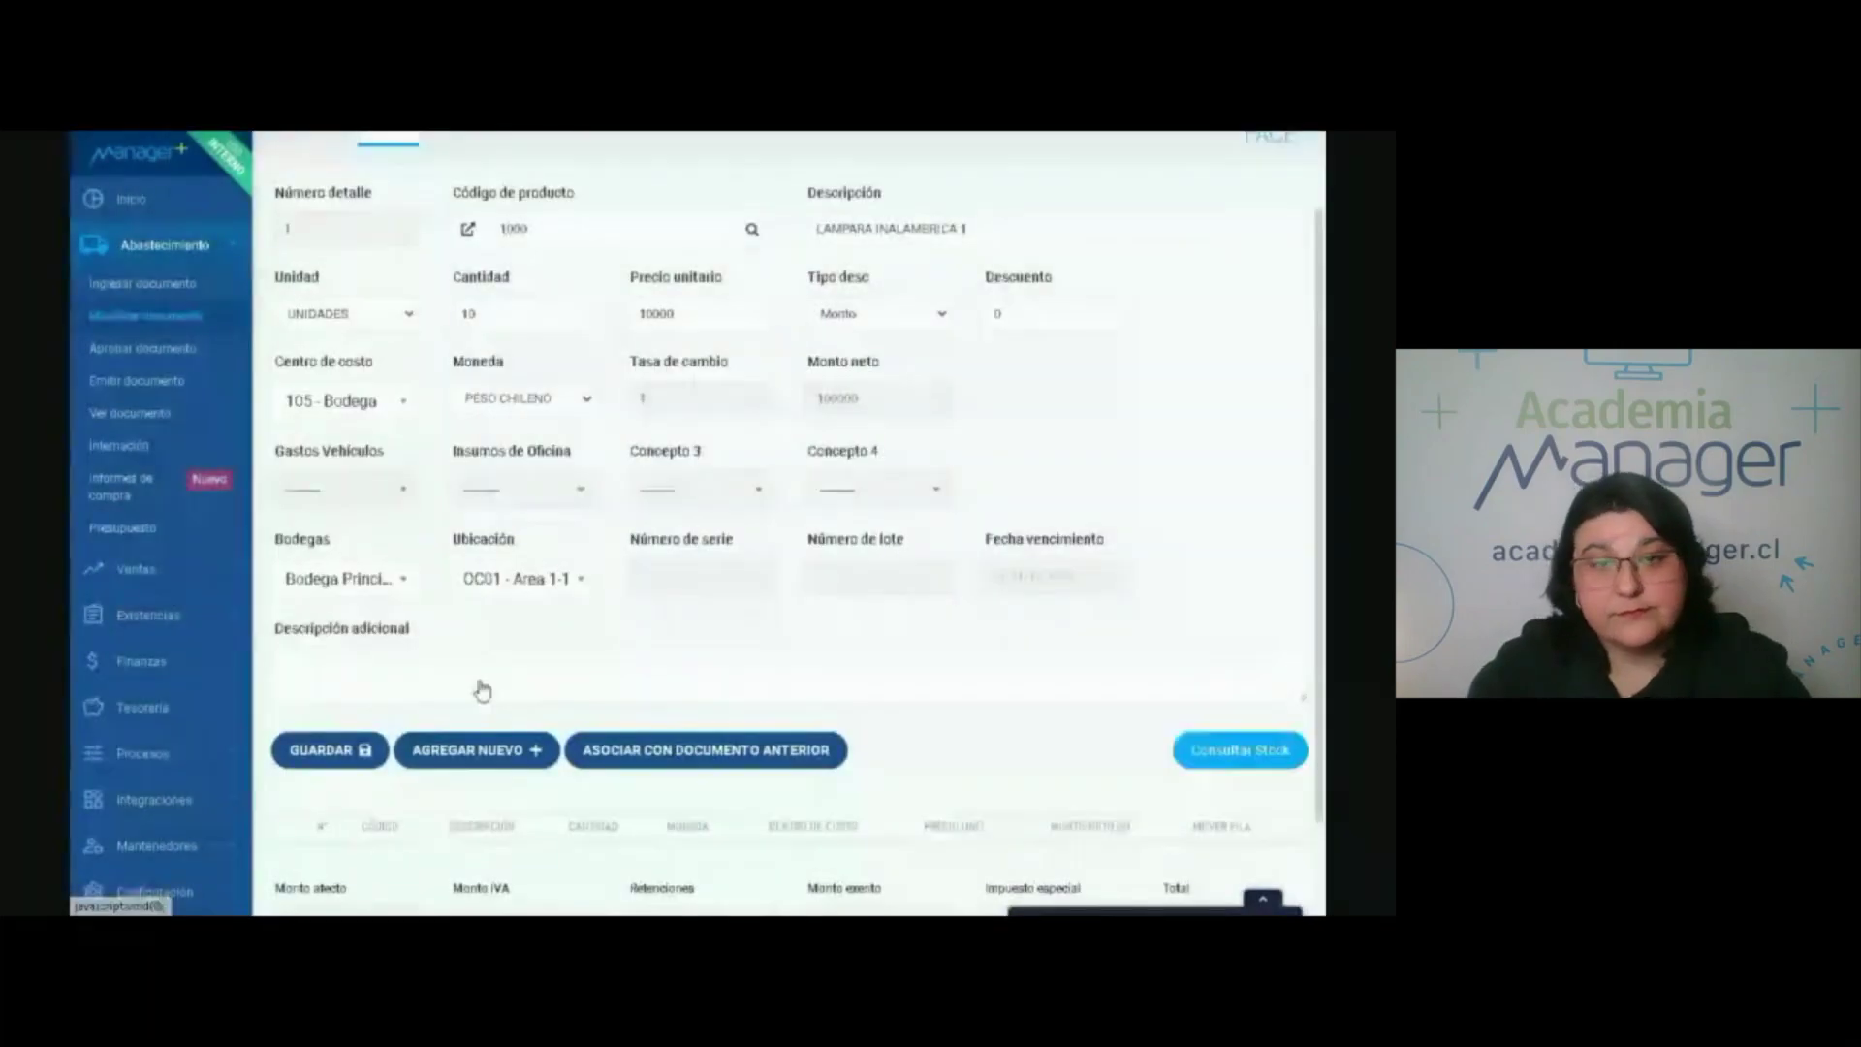
{"action": "left_click", "coordinate": [352, 585]}
{"action": "left_click", "coordinate": [352, 585]}
{"action": "left_click", "coordinate": [520, 587]}
{"action": "left_click", "coordinate": [521, 587]}
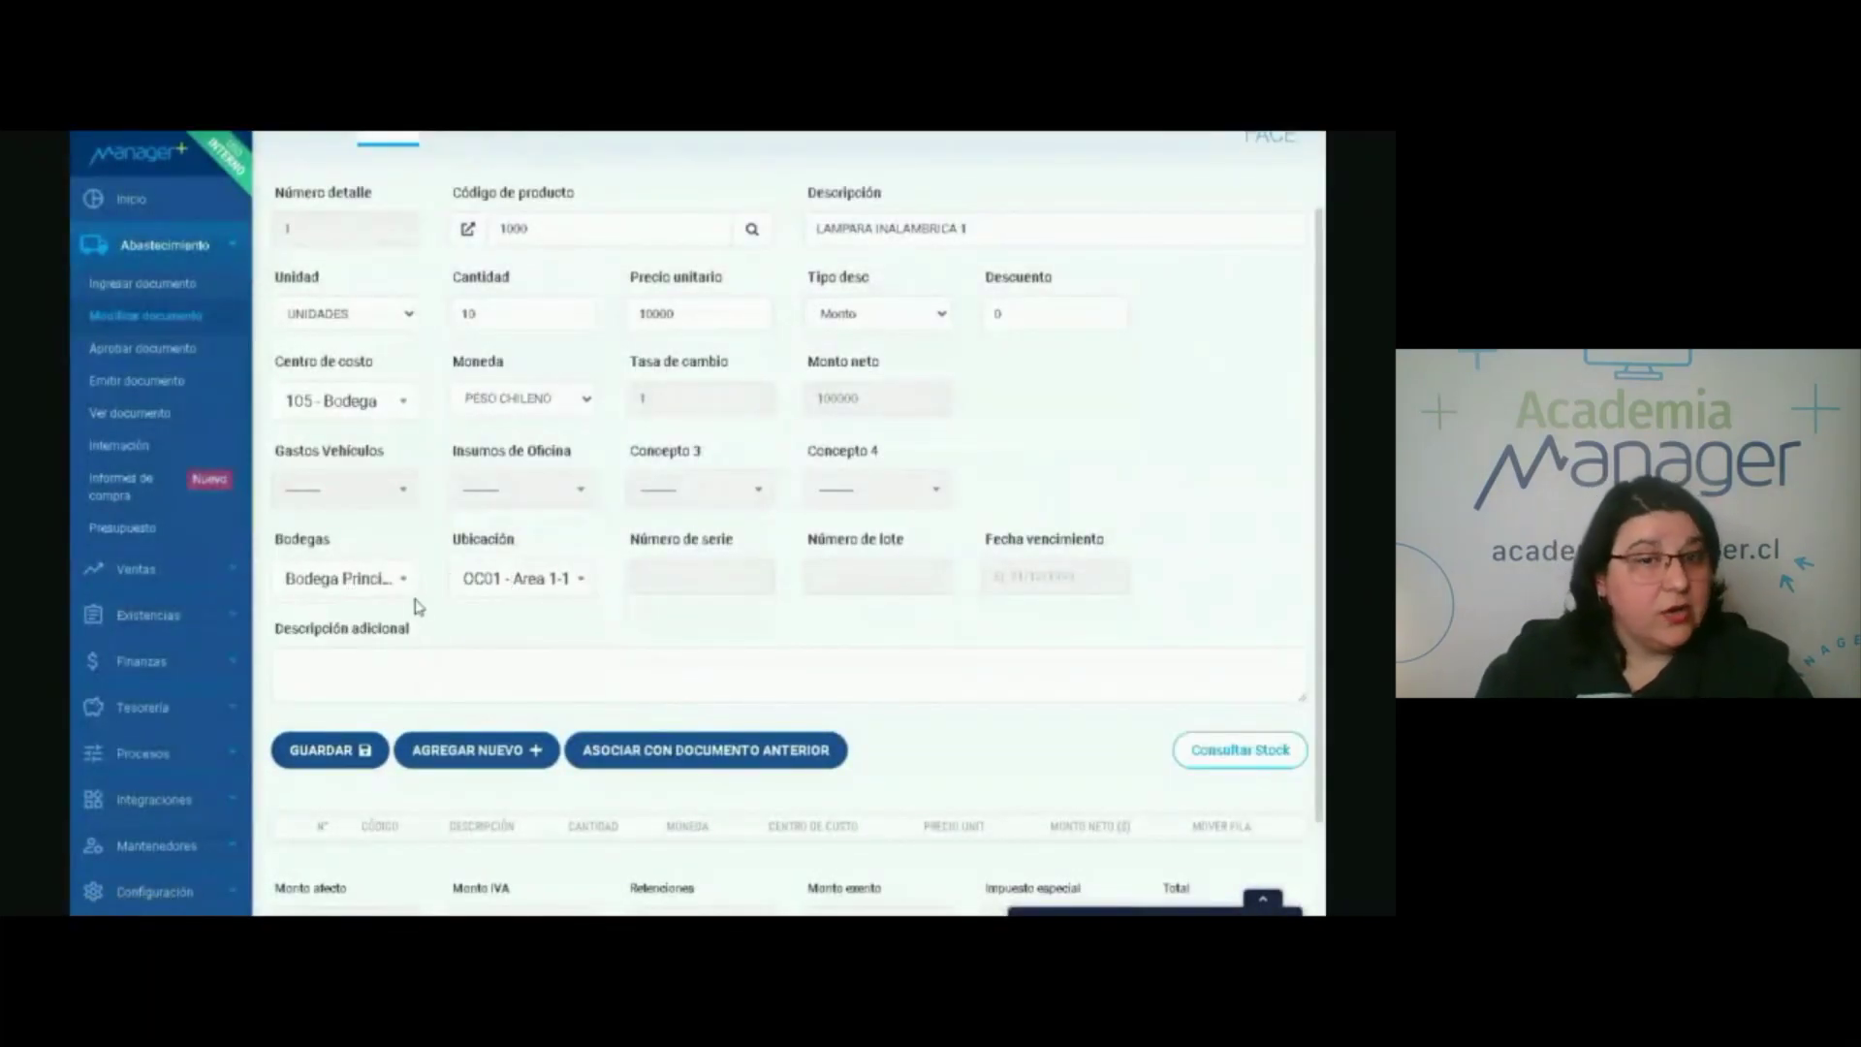
Save the lamp's detail line and review the invoice's line table and totals.
{"action": "left_click", "coordinate": [332, 754]}
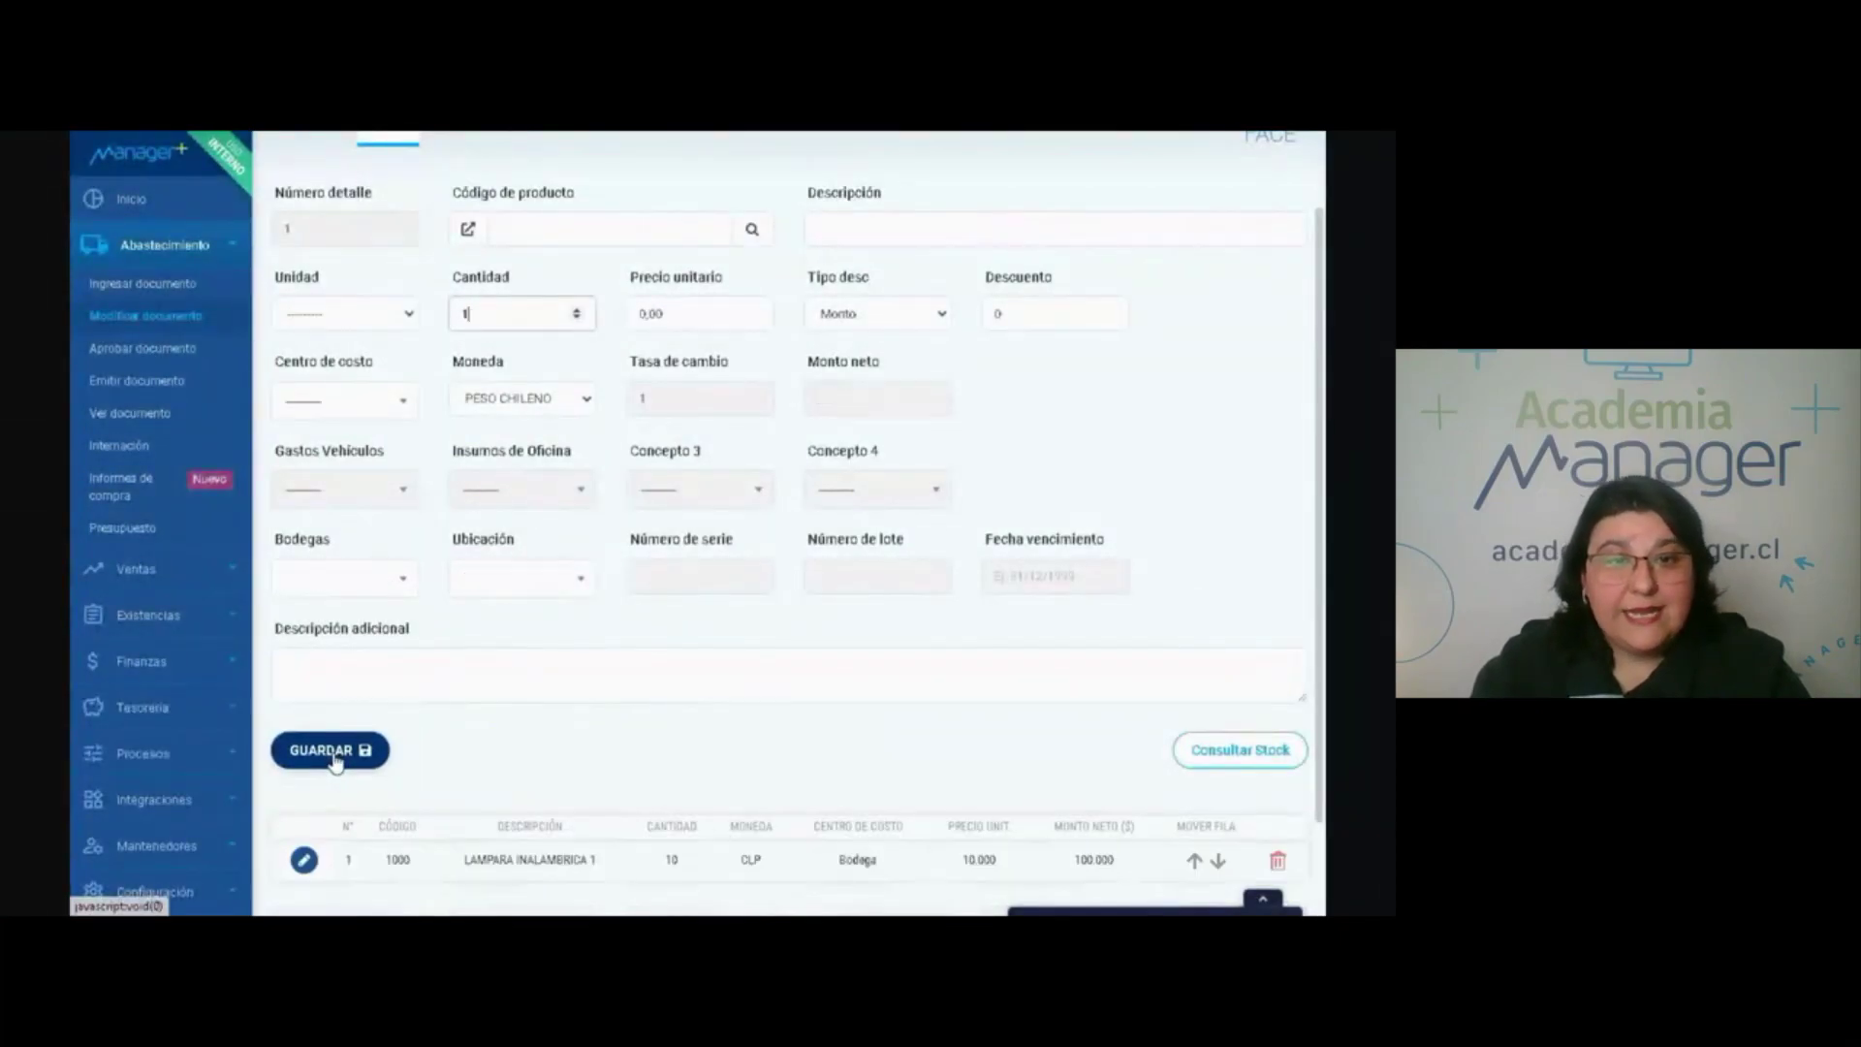
{"action": "scroll", "coordinate": [561, 669], "scroll_direction": "down", "scroll_amount": 2}
{"action": "scroll", "coordinate": [561, 669], "scroll_direction": "up", "scroll_amount": 2}
{"action": "scroll", "coordinate": [567, 669], "scroll_direction": "down", "scroll_amount": 2}
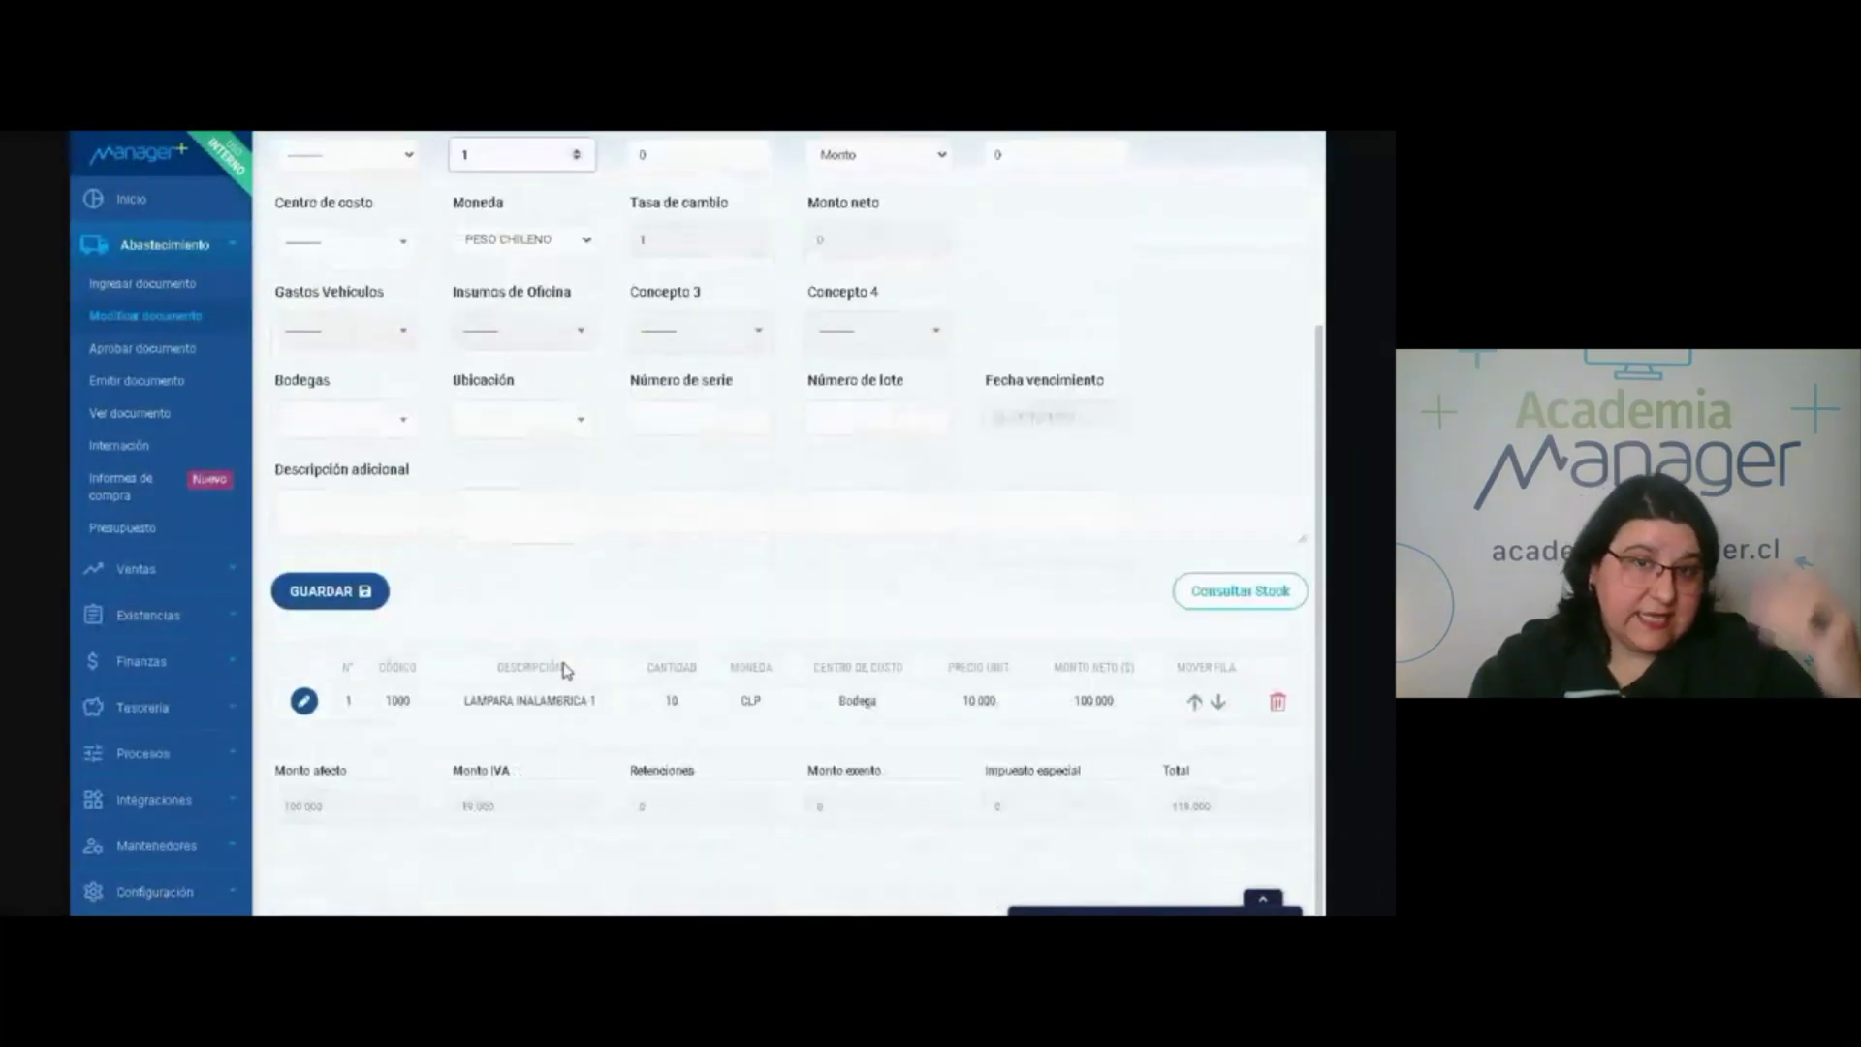
{"action": "scroll", "coordinate": [959, 698], "scroll_direction": "up", "scroll_amount": 2}
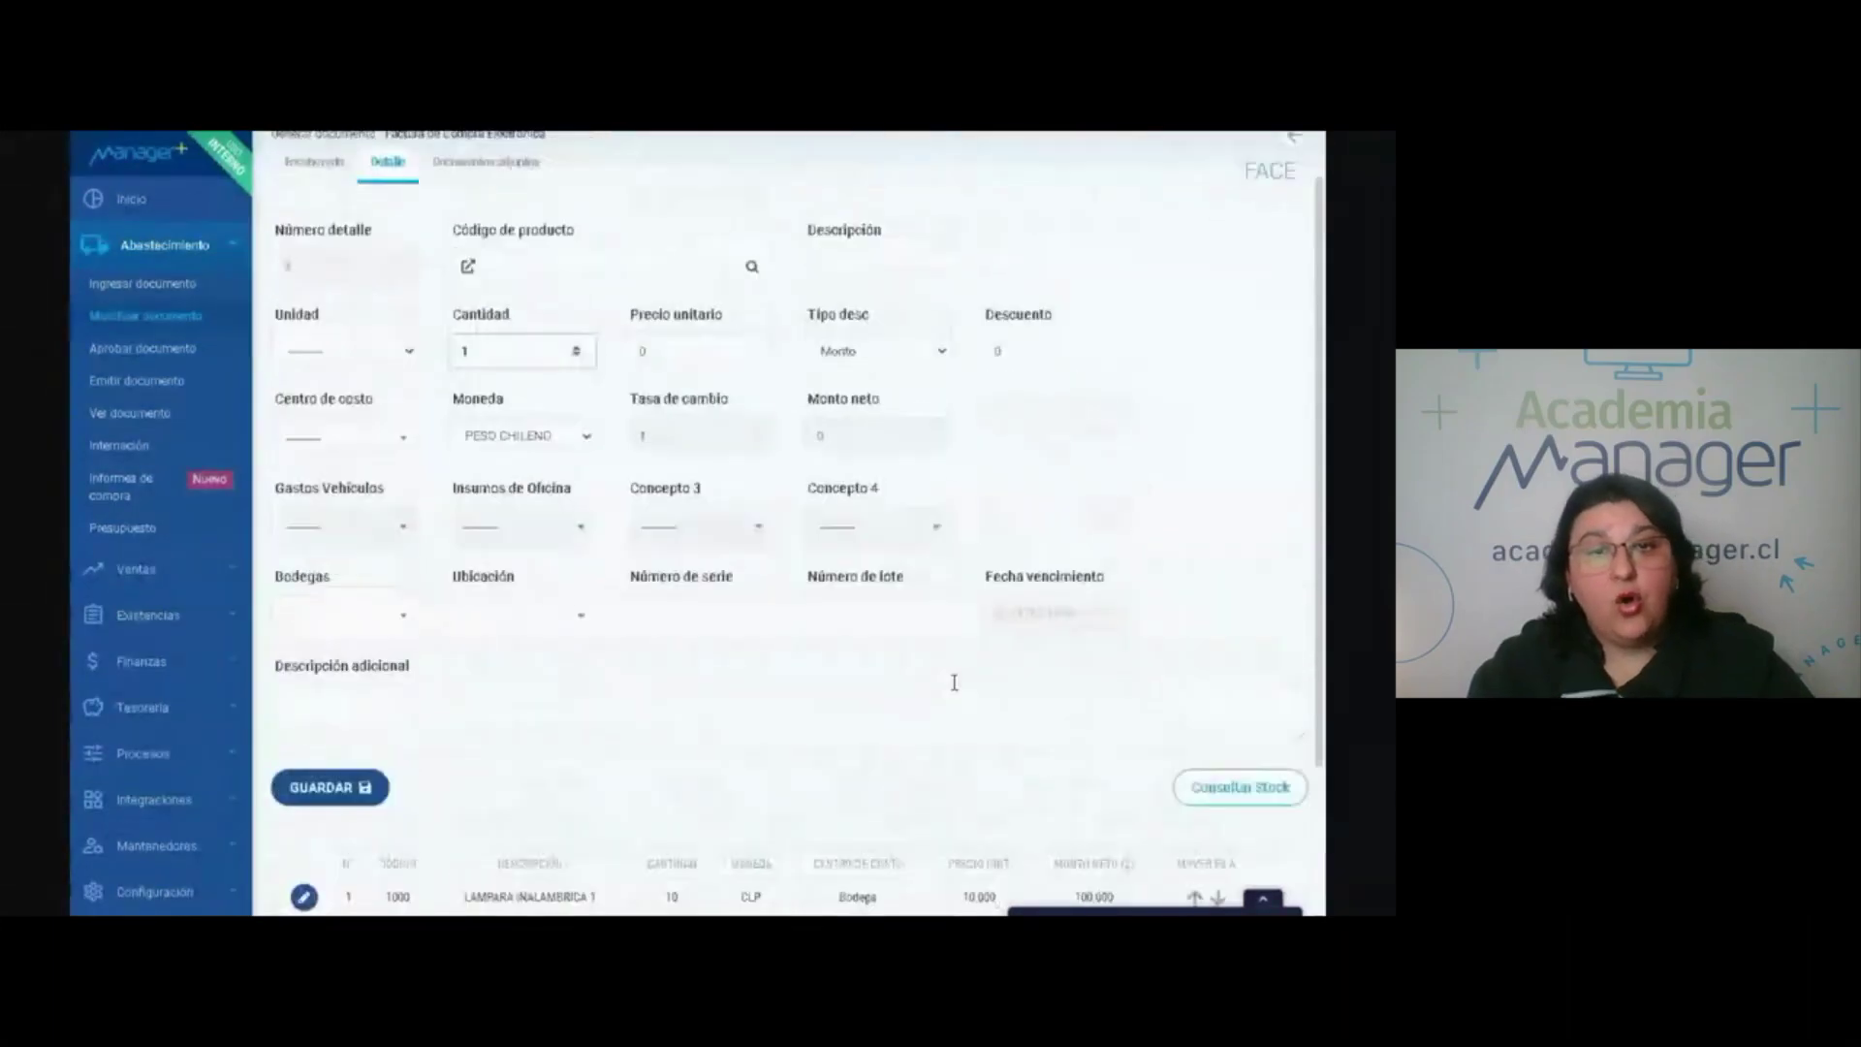
{"action": "scroll", "coordinate": [954, 682], "scroll_direction": "up", "scroll_amount": 1}
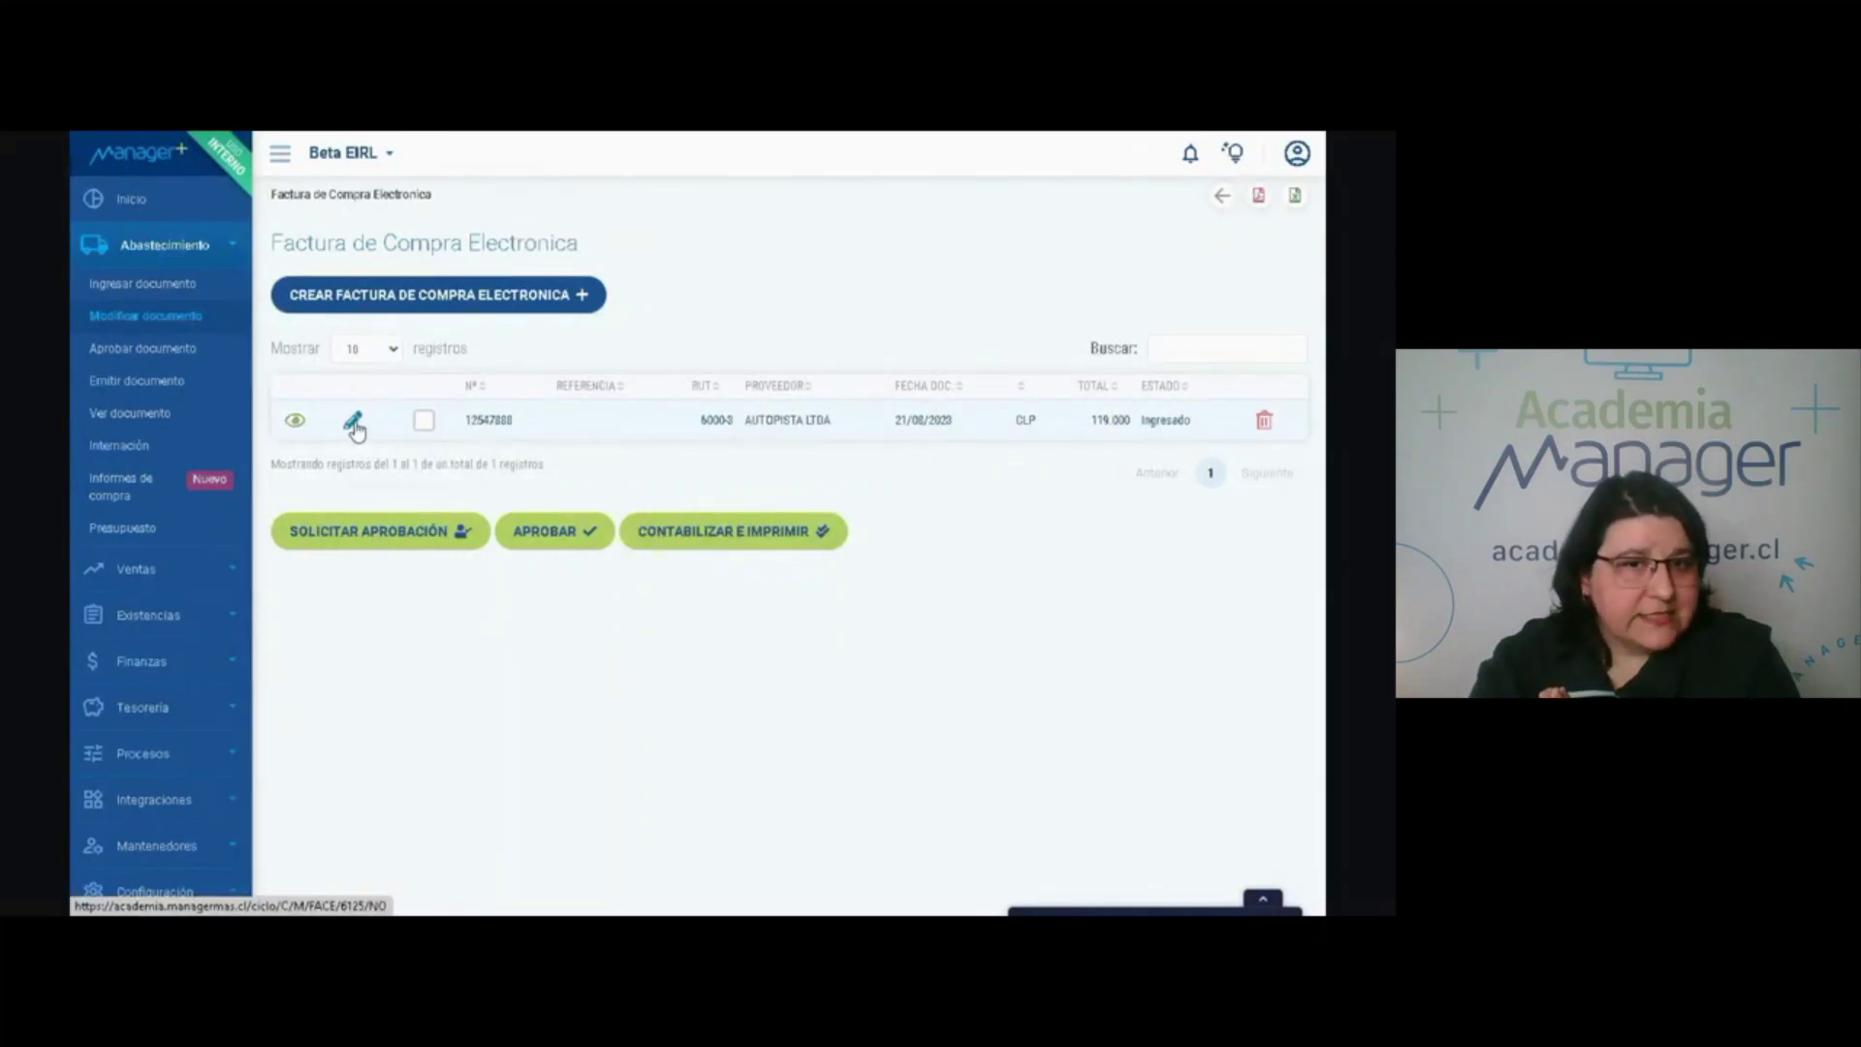
Post the AUTOPISTA LTDA invoice to accounting, accepting the option to print it.
{"action": "left_click", "coordinate": [423, 420]}
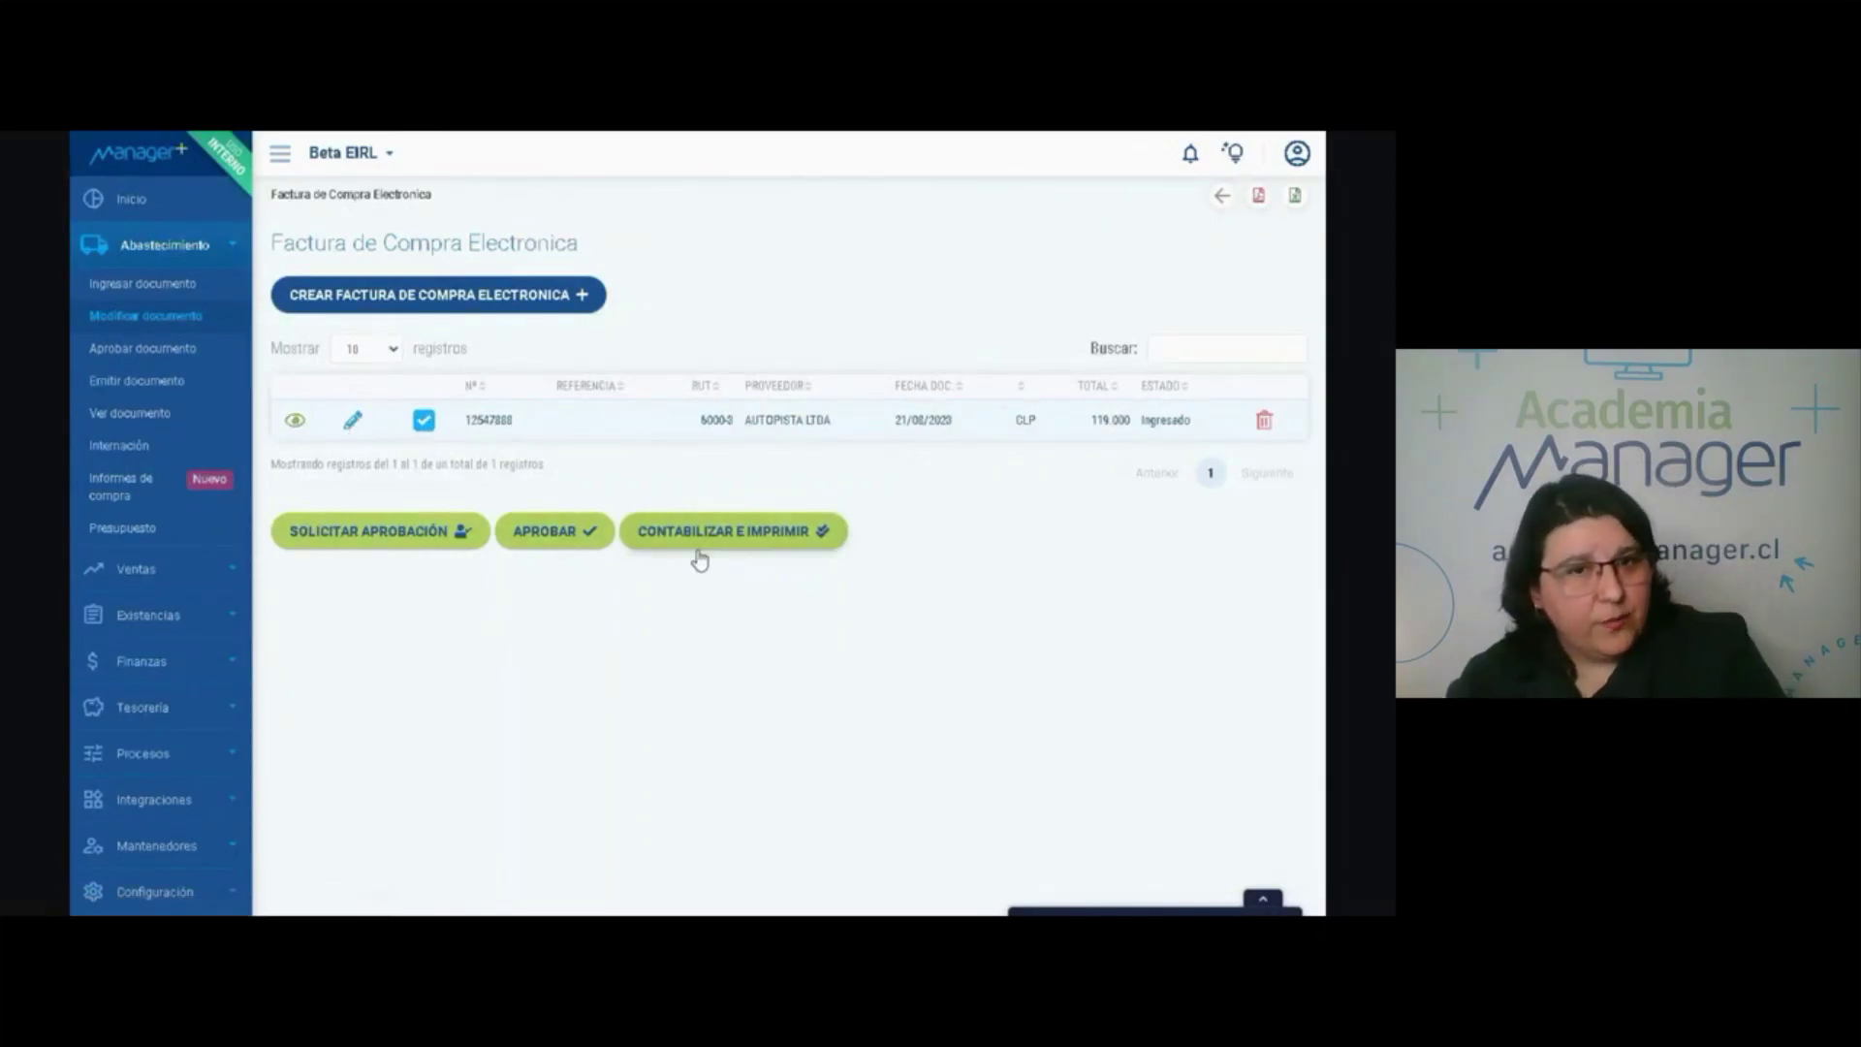
{"action": "left_click", "coordinate": [758, 540]}
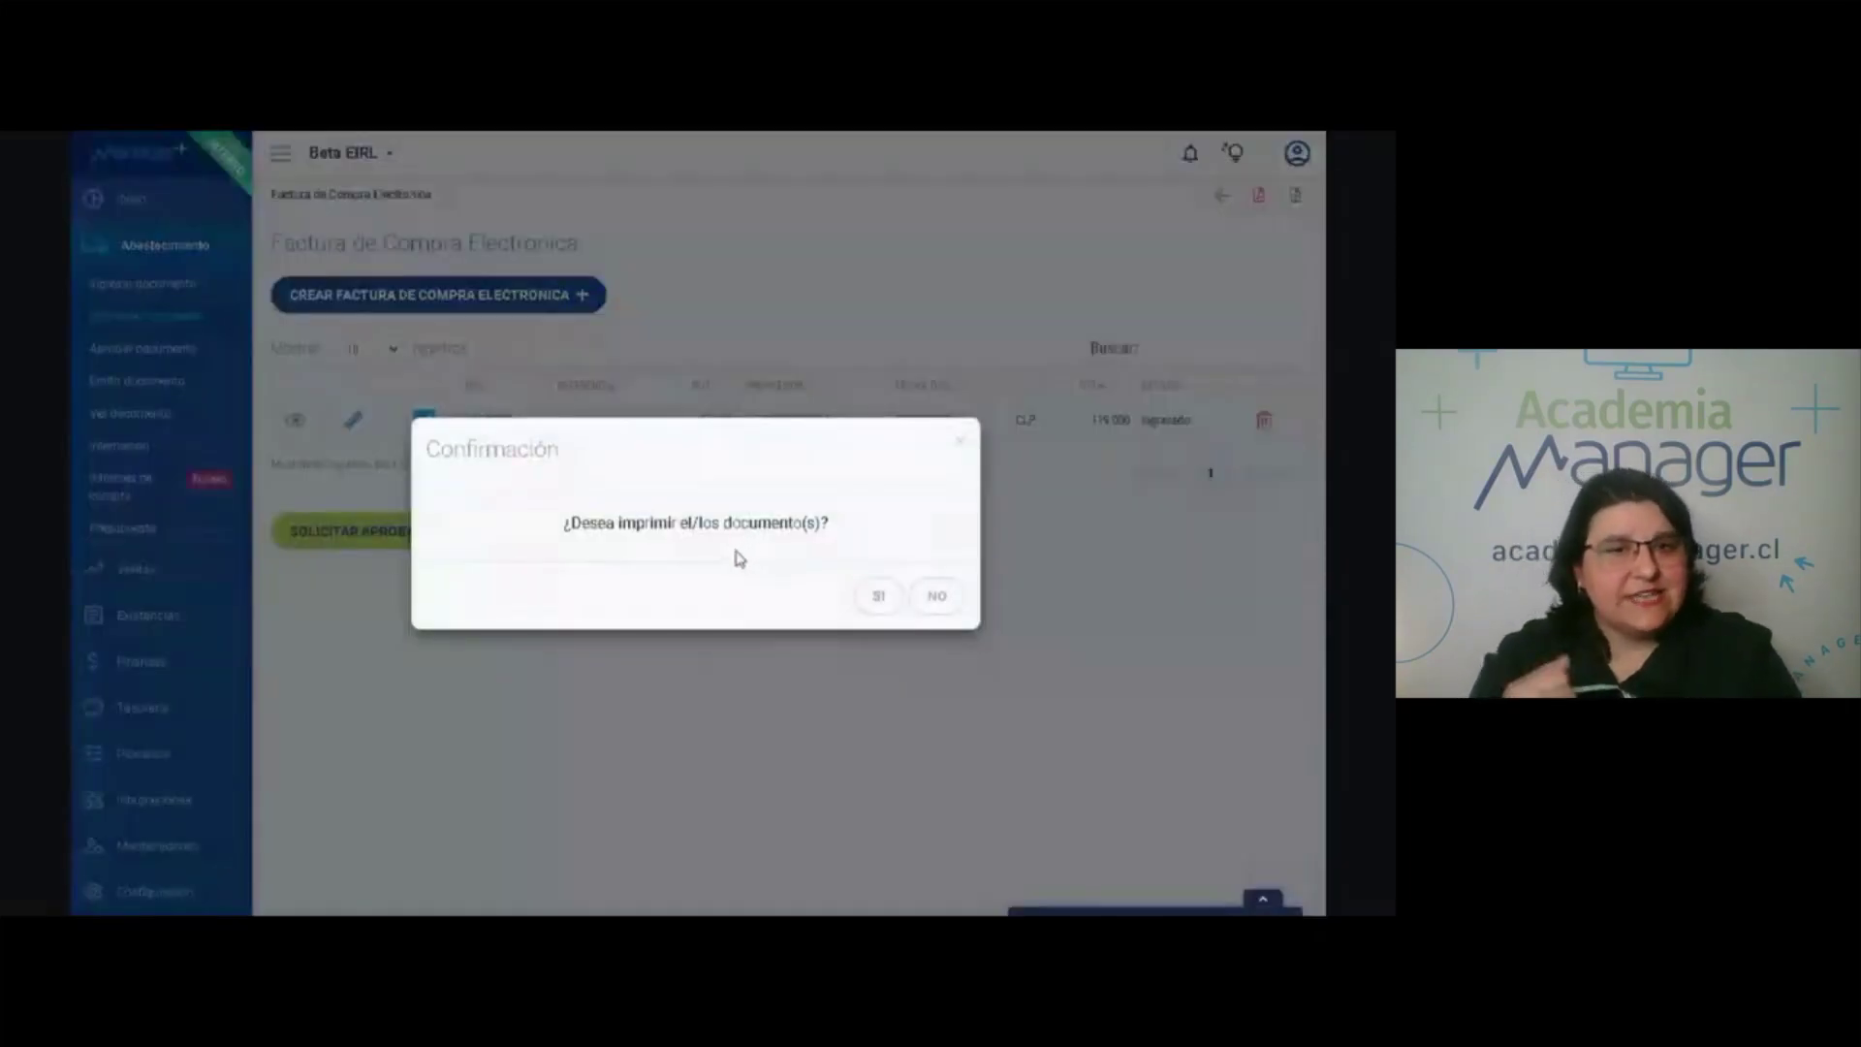
{"action": "left_click", "coordinate": [890, 598]}
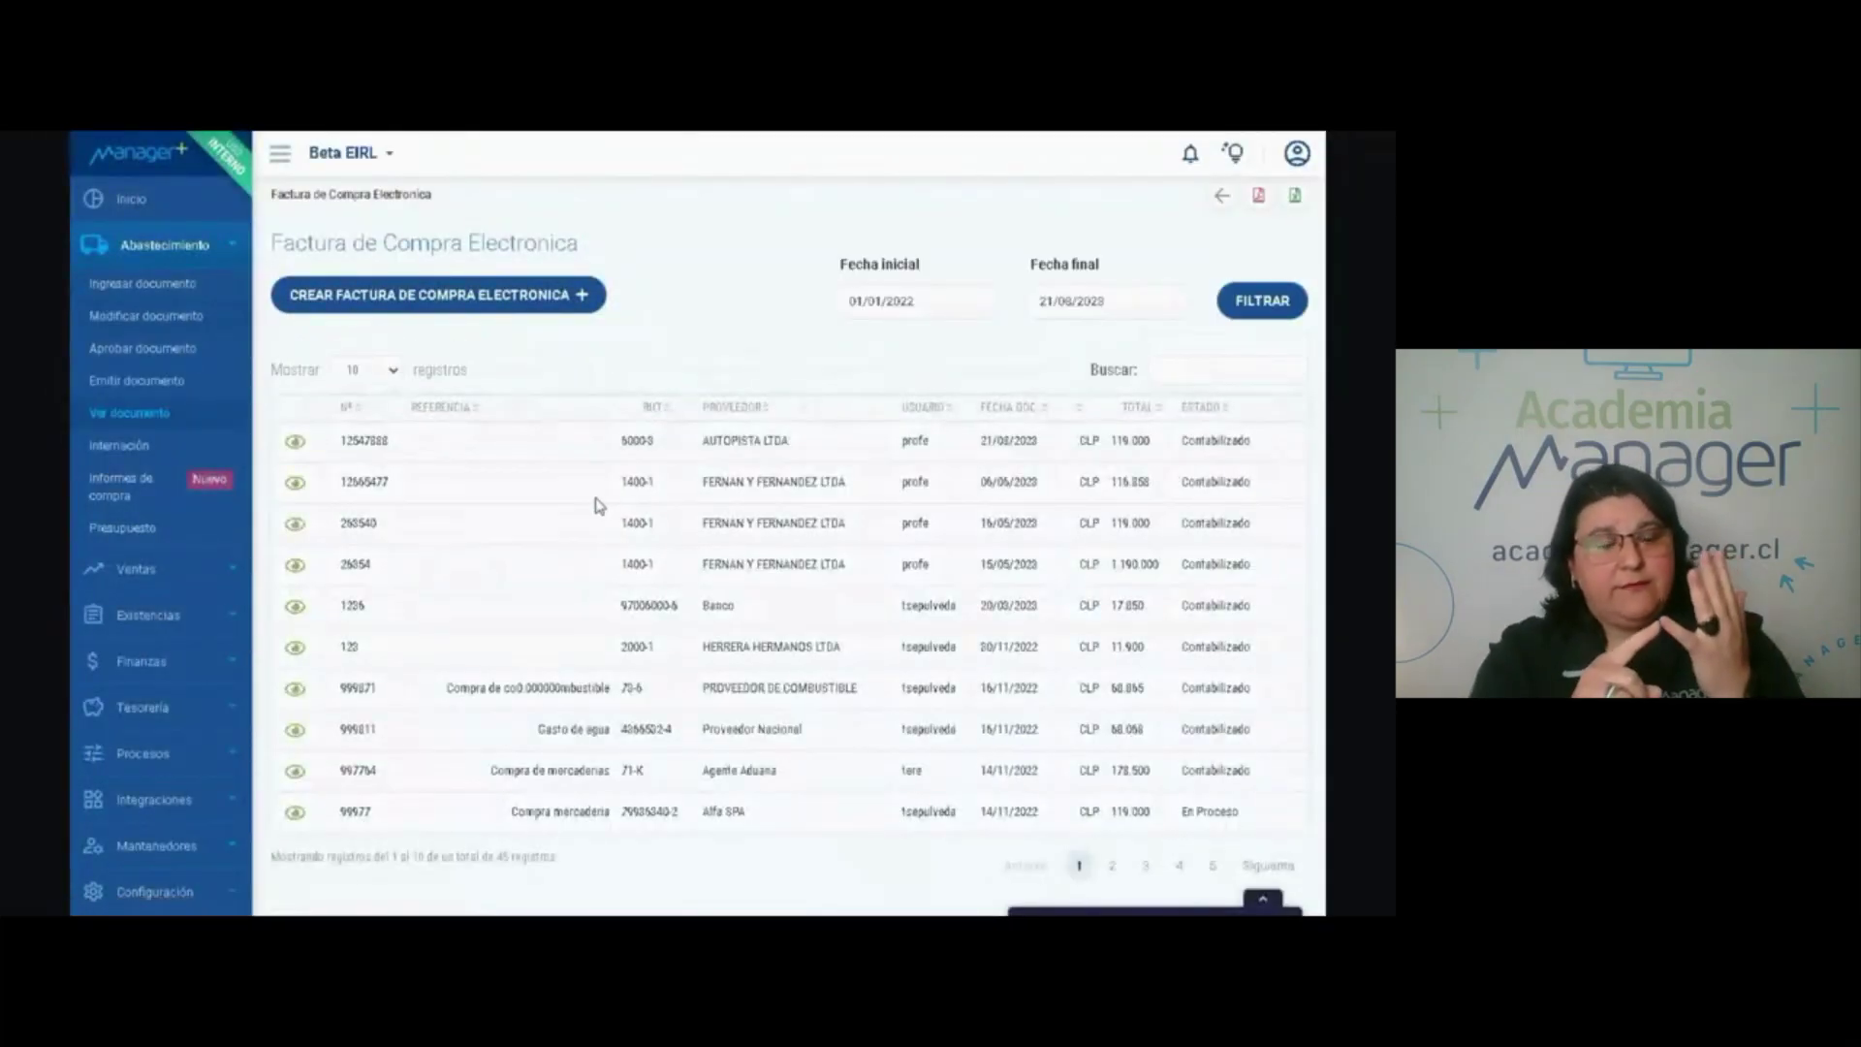
Open the posted AUTOPISTA LTDA invoice and examine its detail, related documents, attachments and history.
{"action": "left_click", "coordinate": [294, 442]}
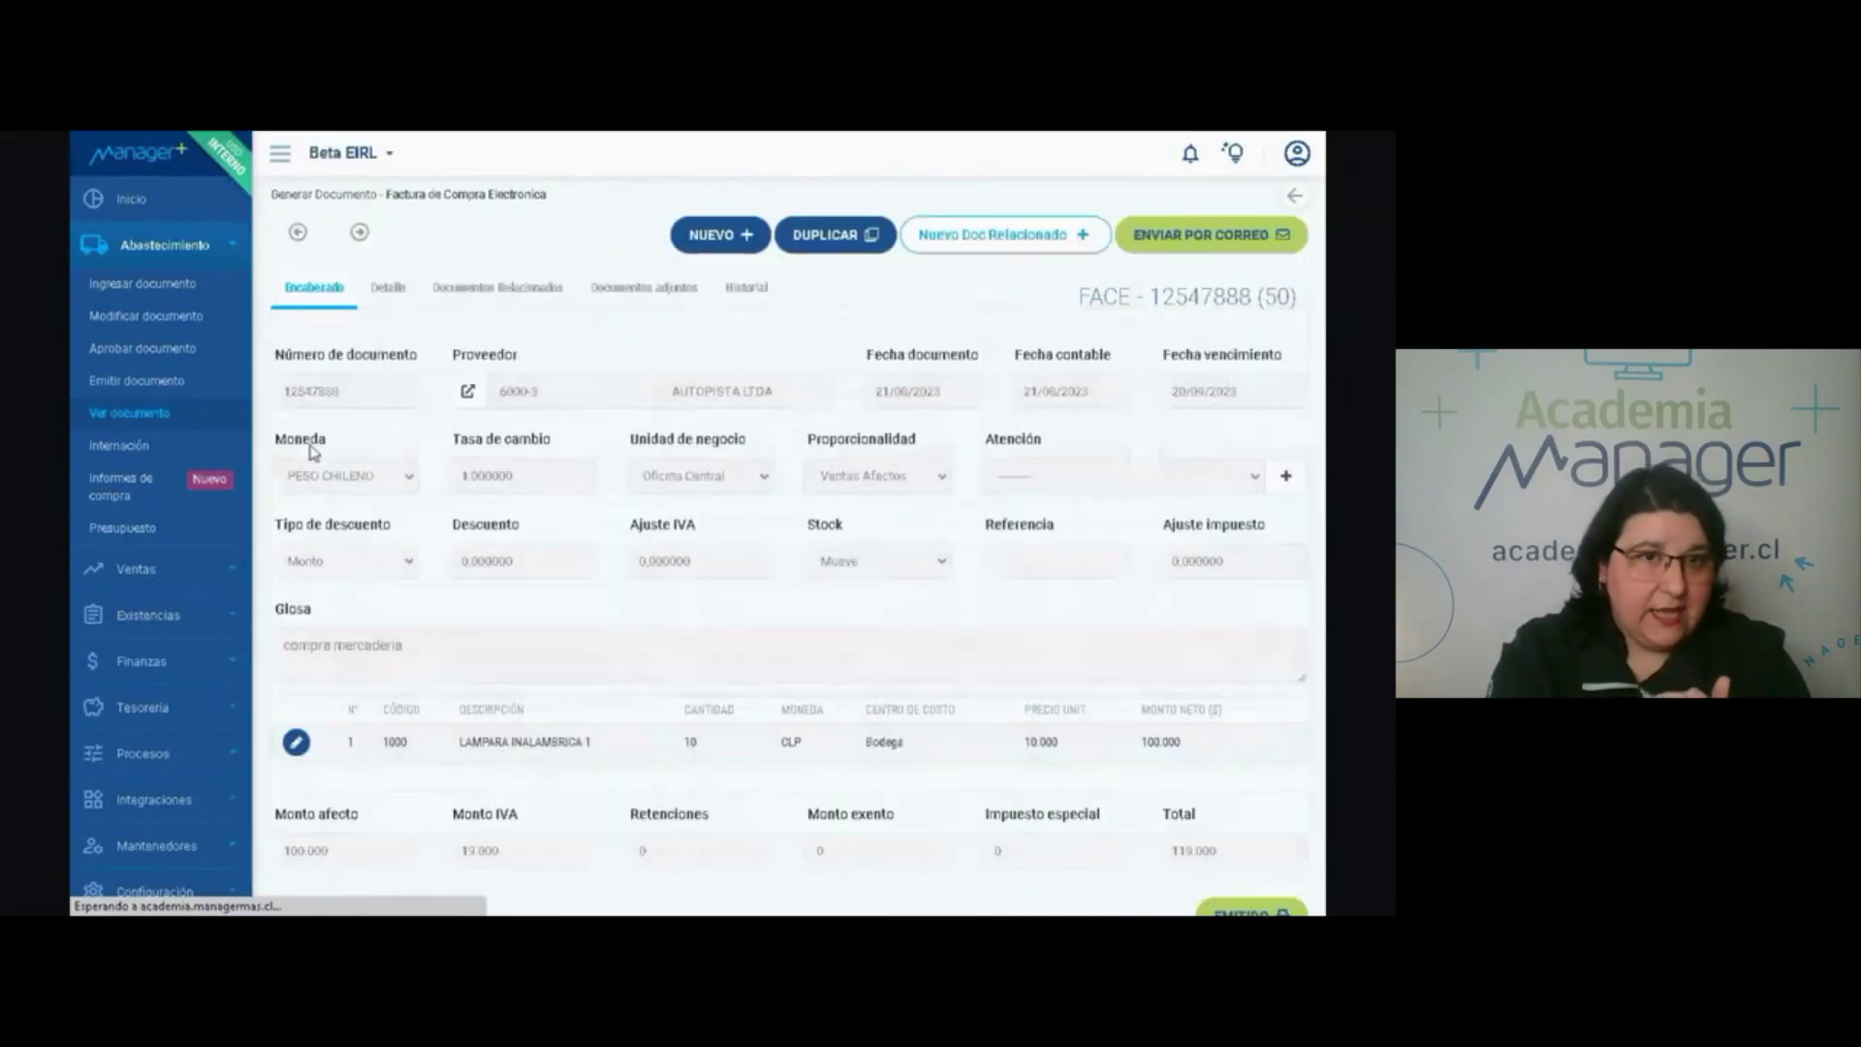
{"action": "left_click", "coordinate": [389, 288]}
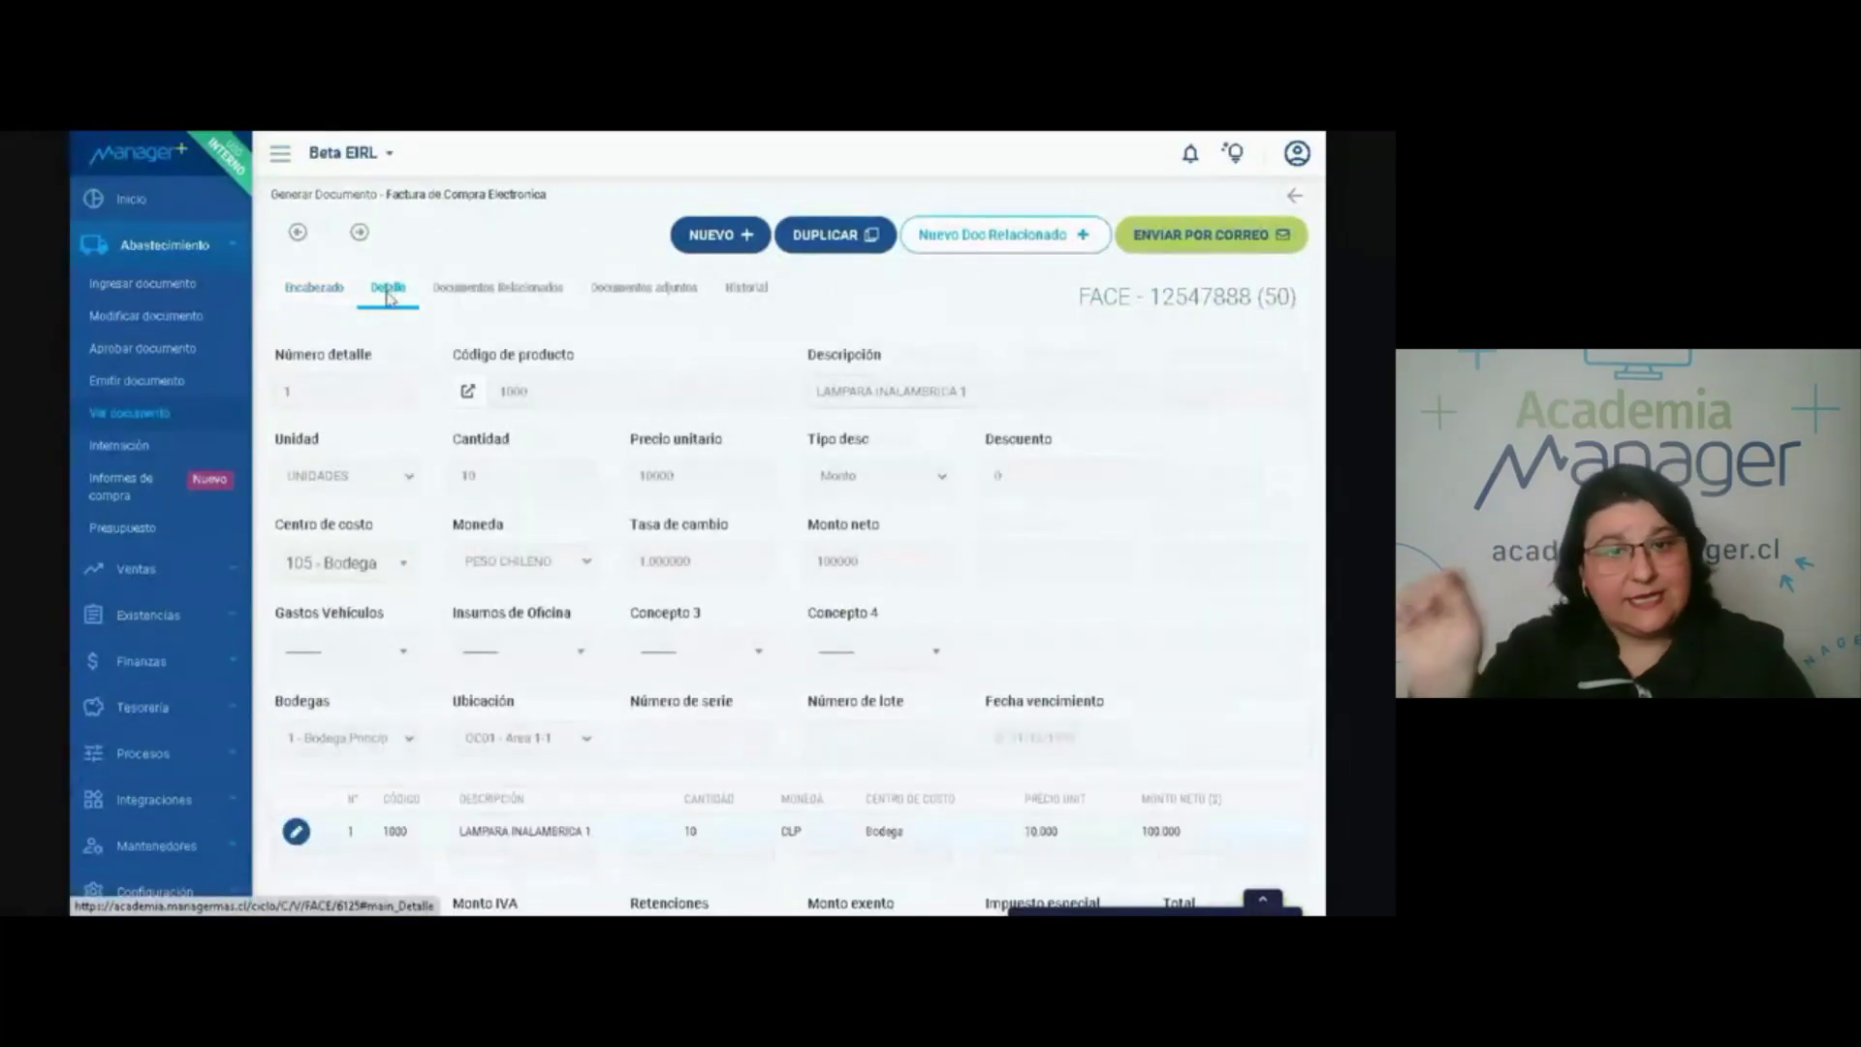
{"action": "left_click", "coordinate": [507, 291]}
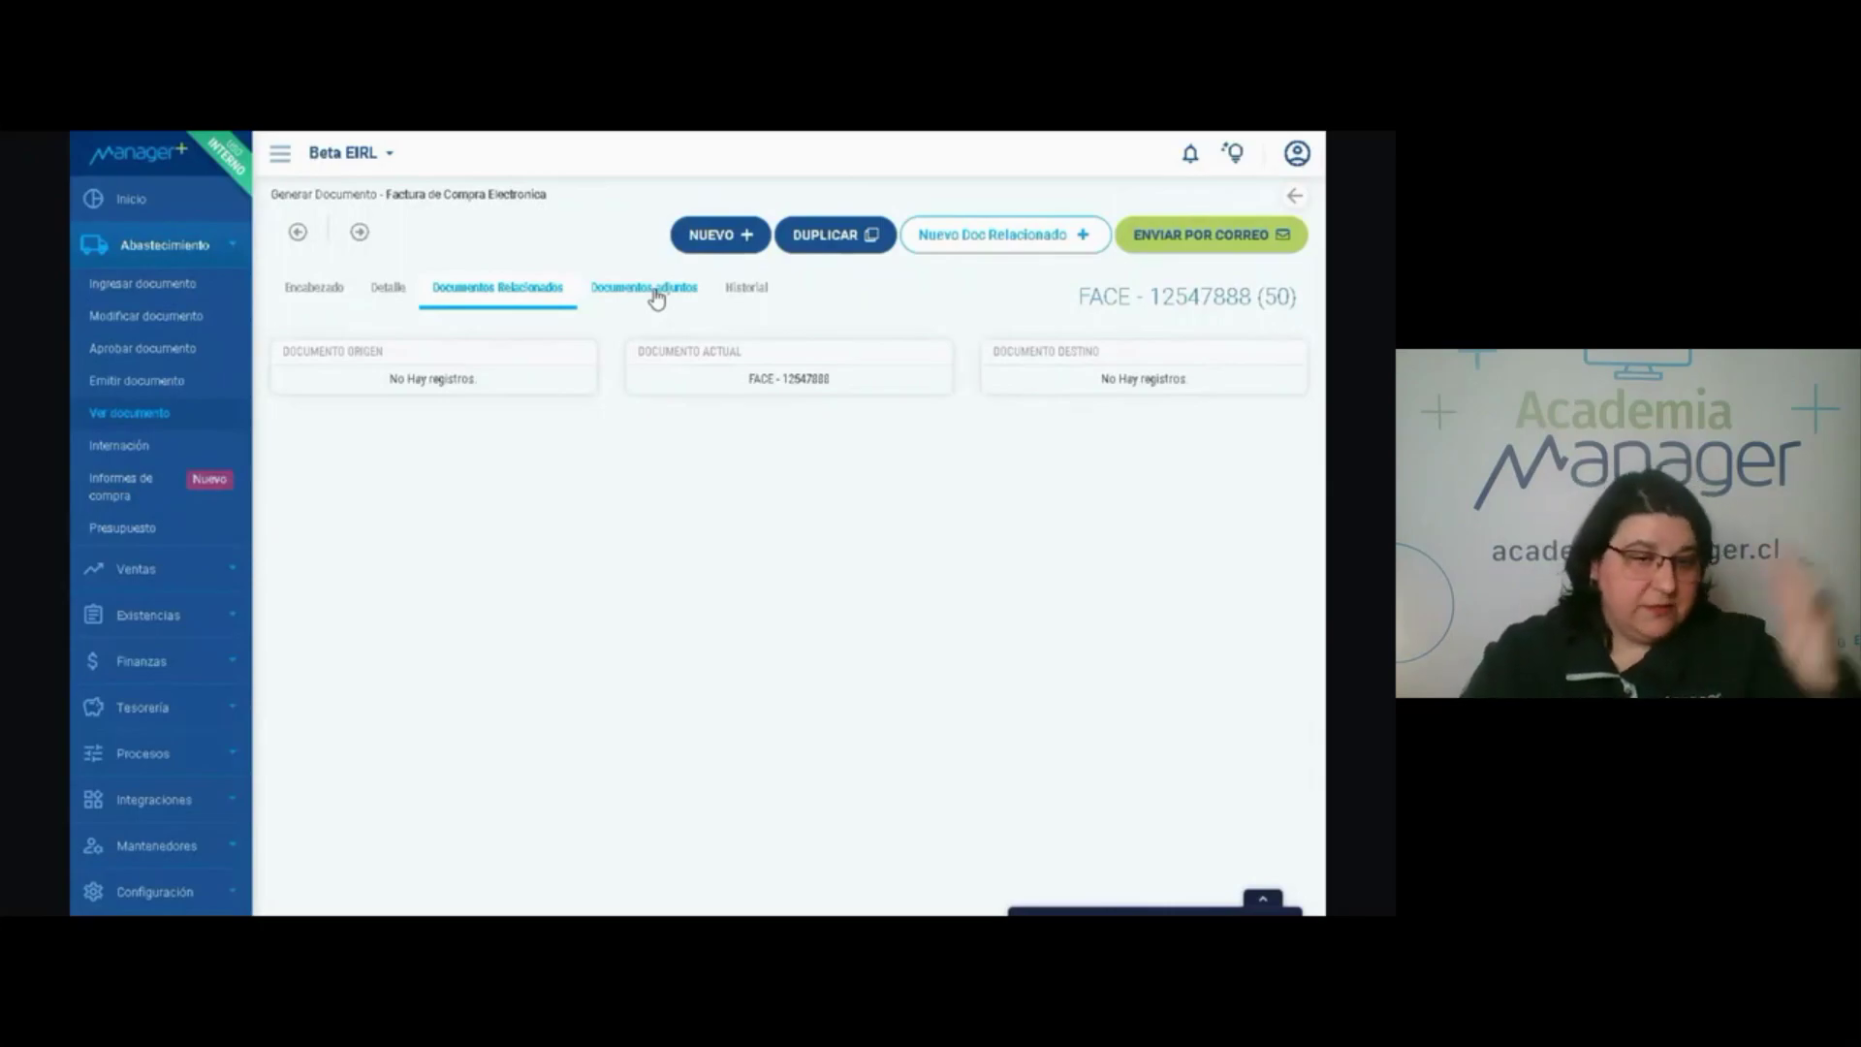
{"action": "left_click", "coordinate": [653, 295]}
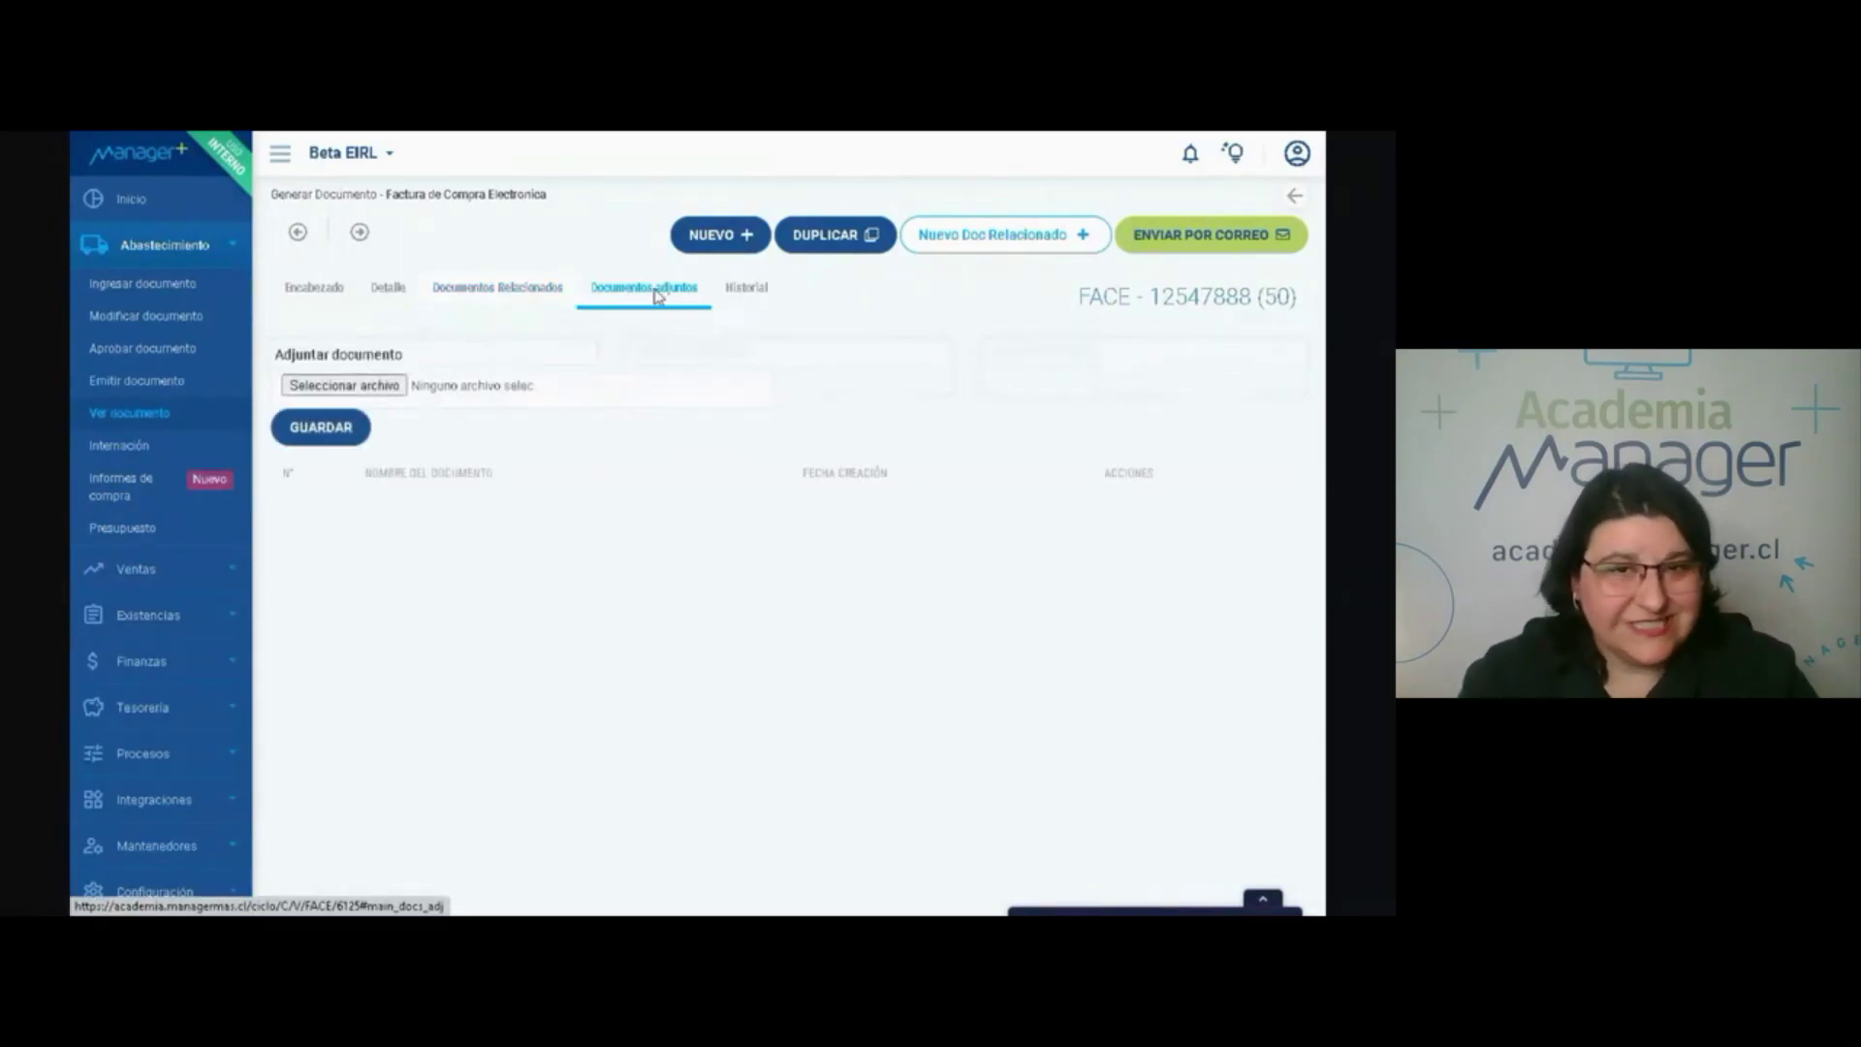
{"action": "left_click", "coordinate": [746, 290]}
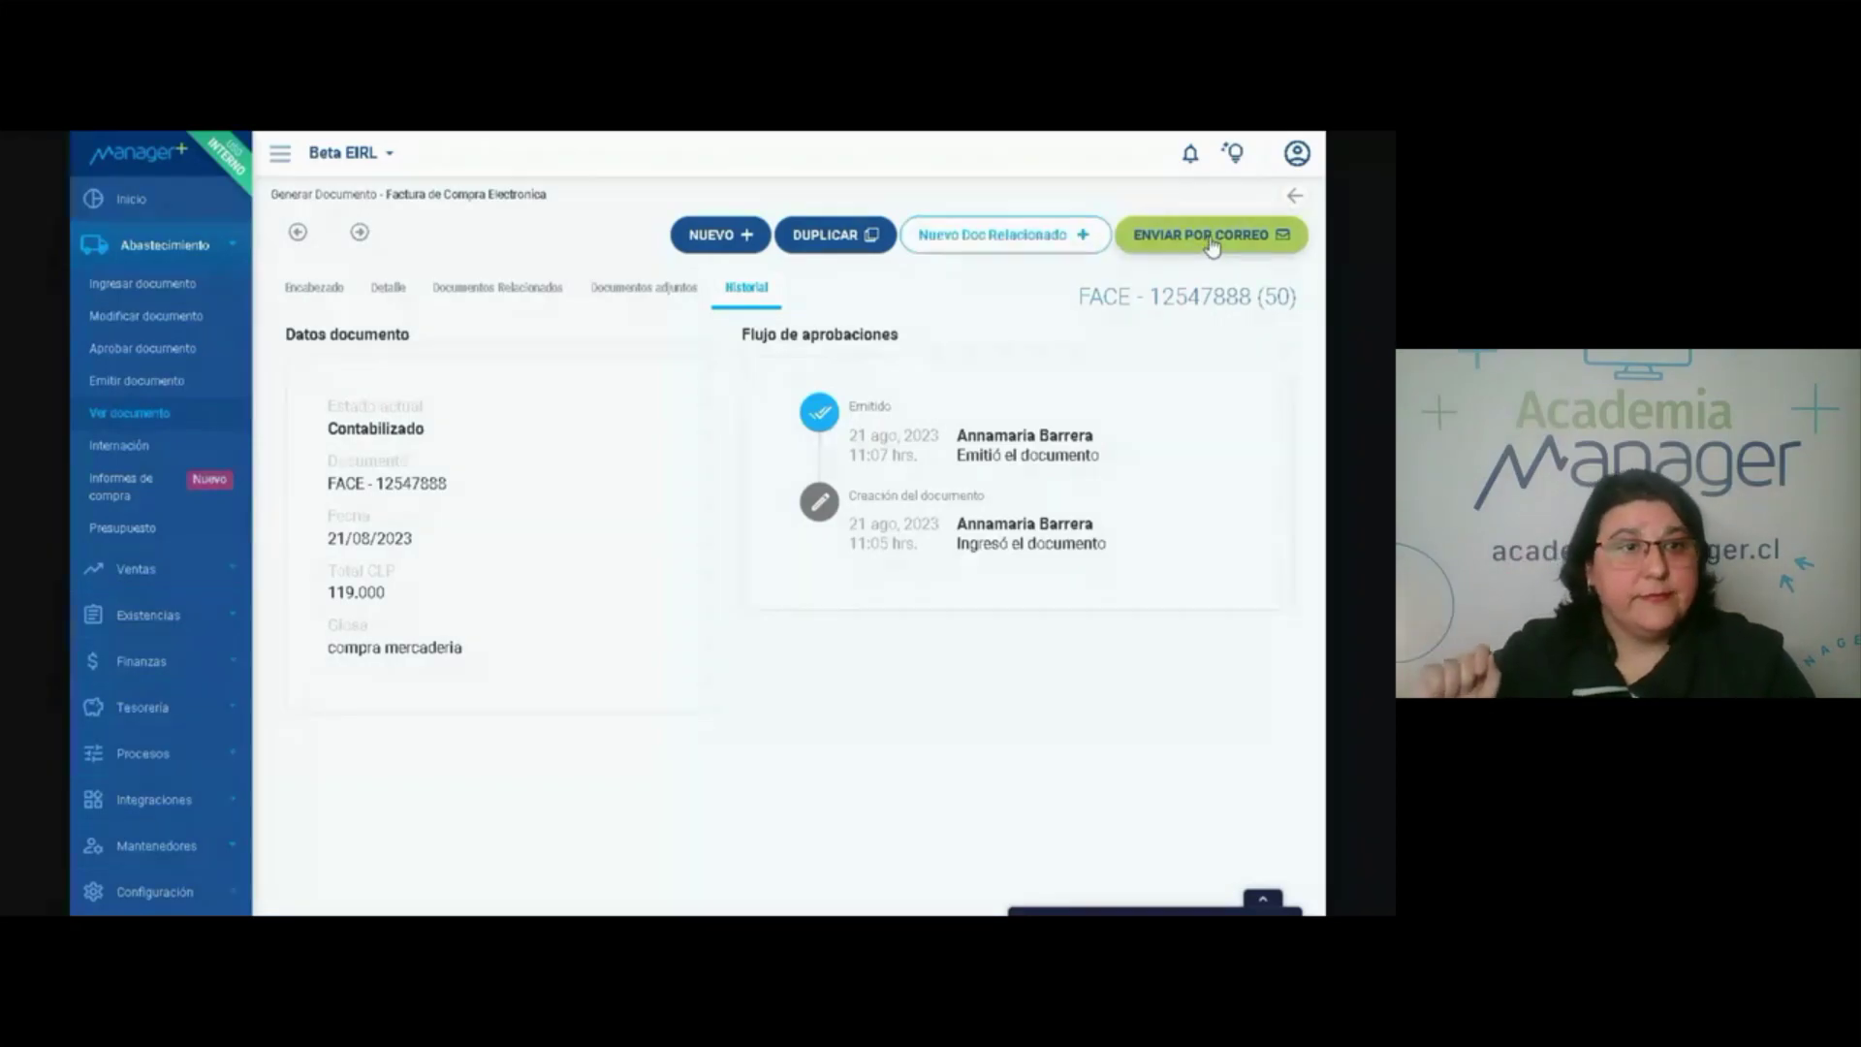
Close the invoice view and open Comprobantes contables in Finanzas to examine the invoice's accounting vouchers.
{"action": "left_click", "coordinate": [1297, 202]}
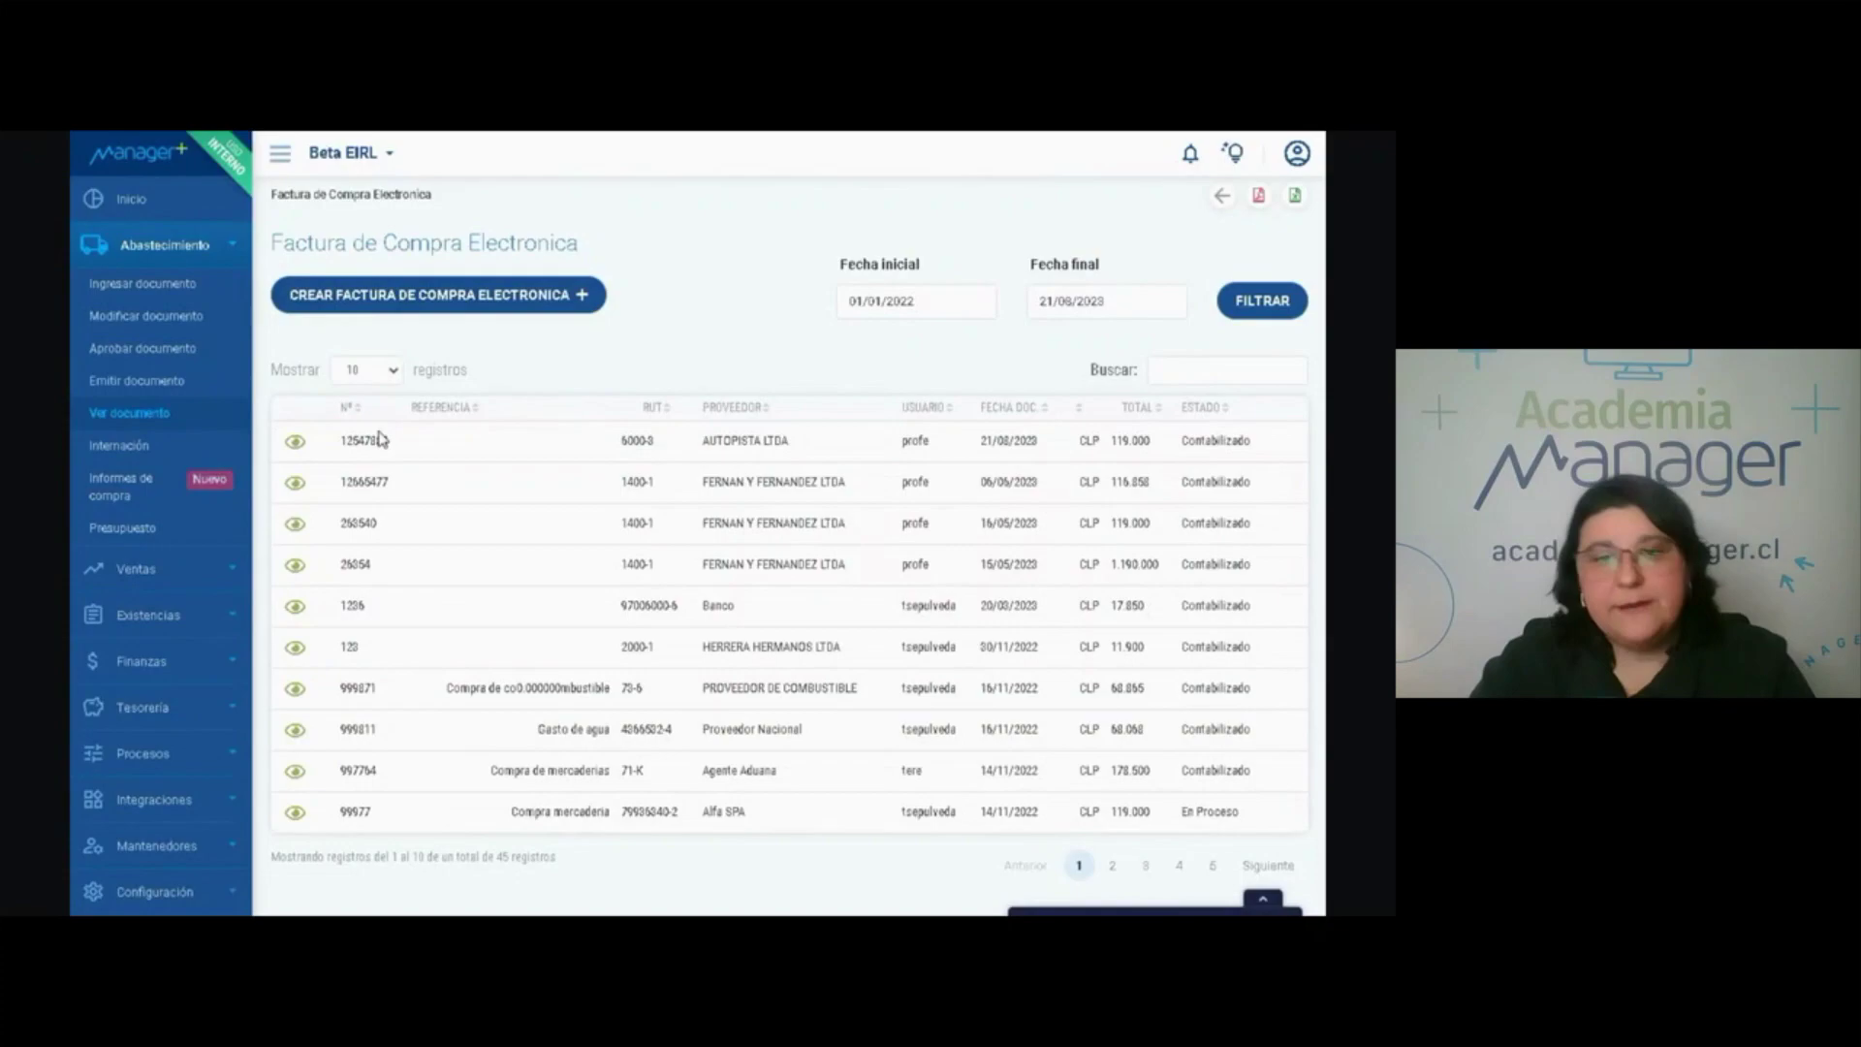
{"action": "left_click", "coordinate": [143, 663]}
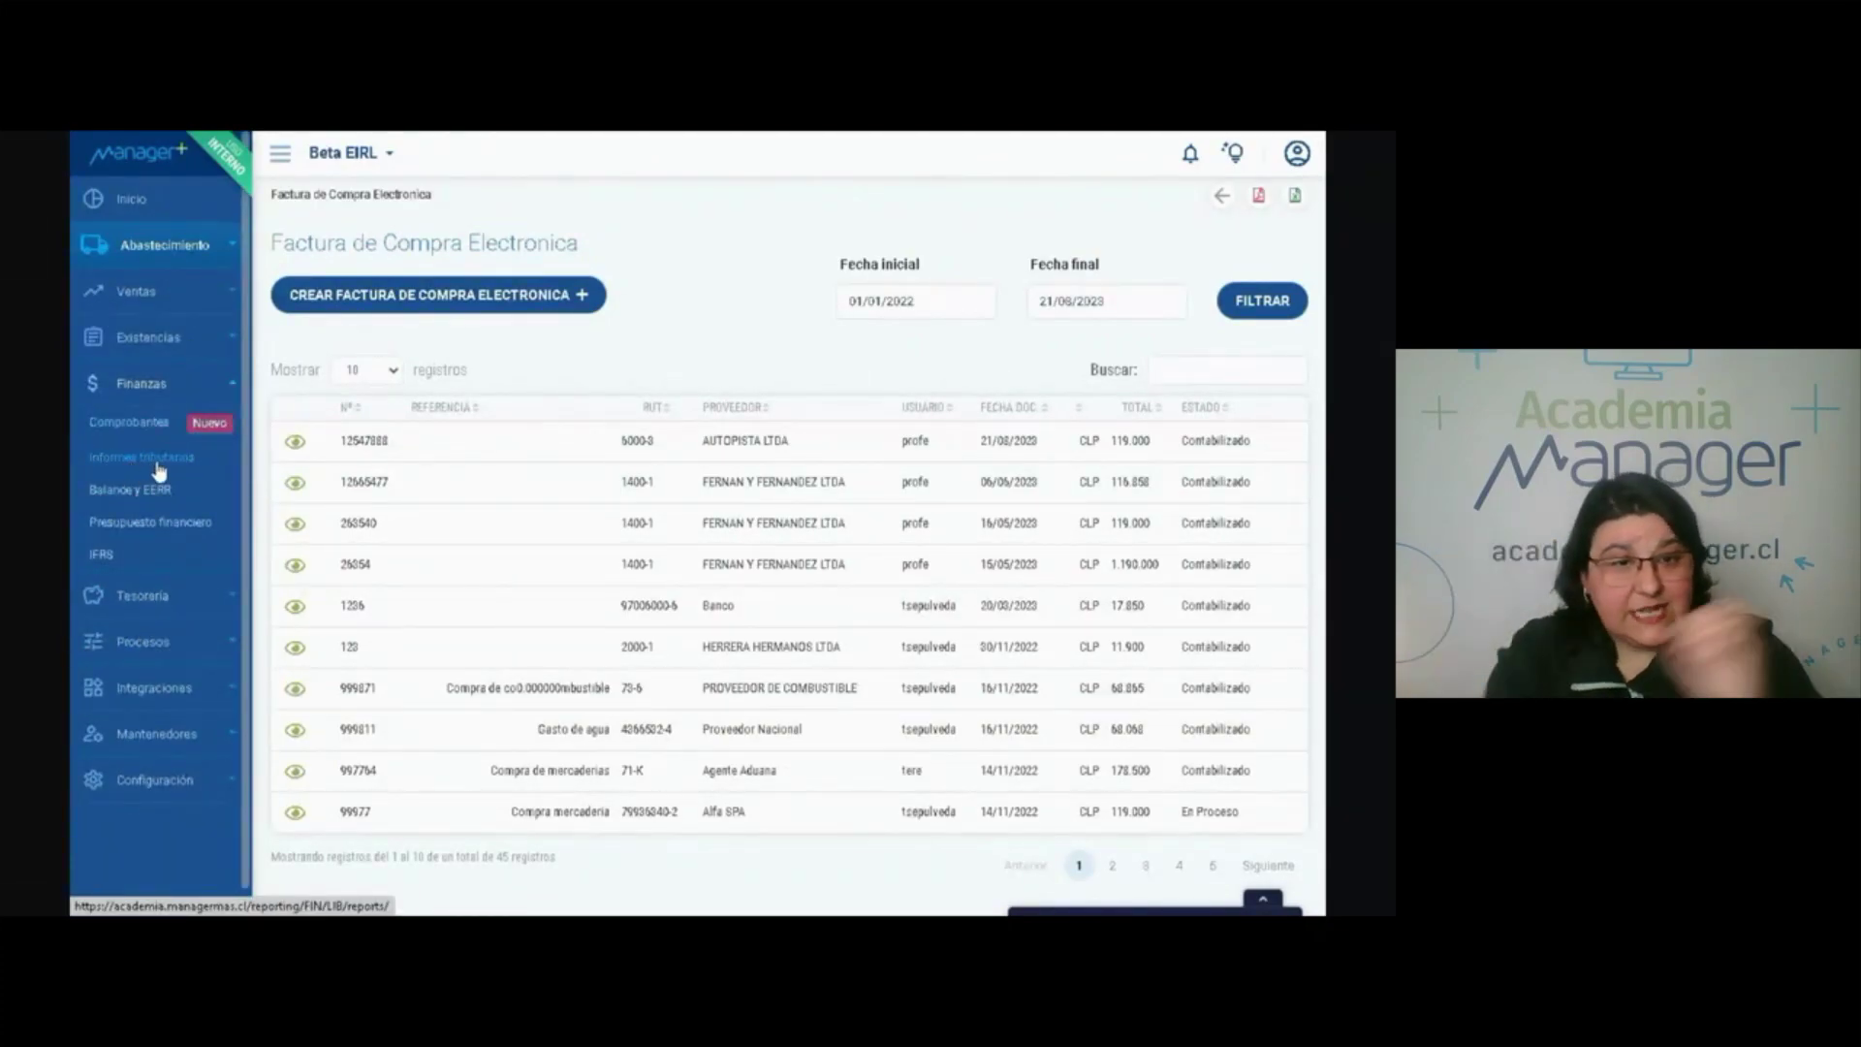
{"action": "left_click", "coordinate": [158, 463]}
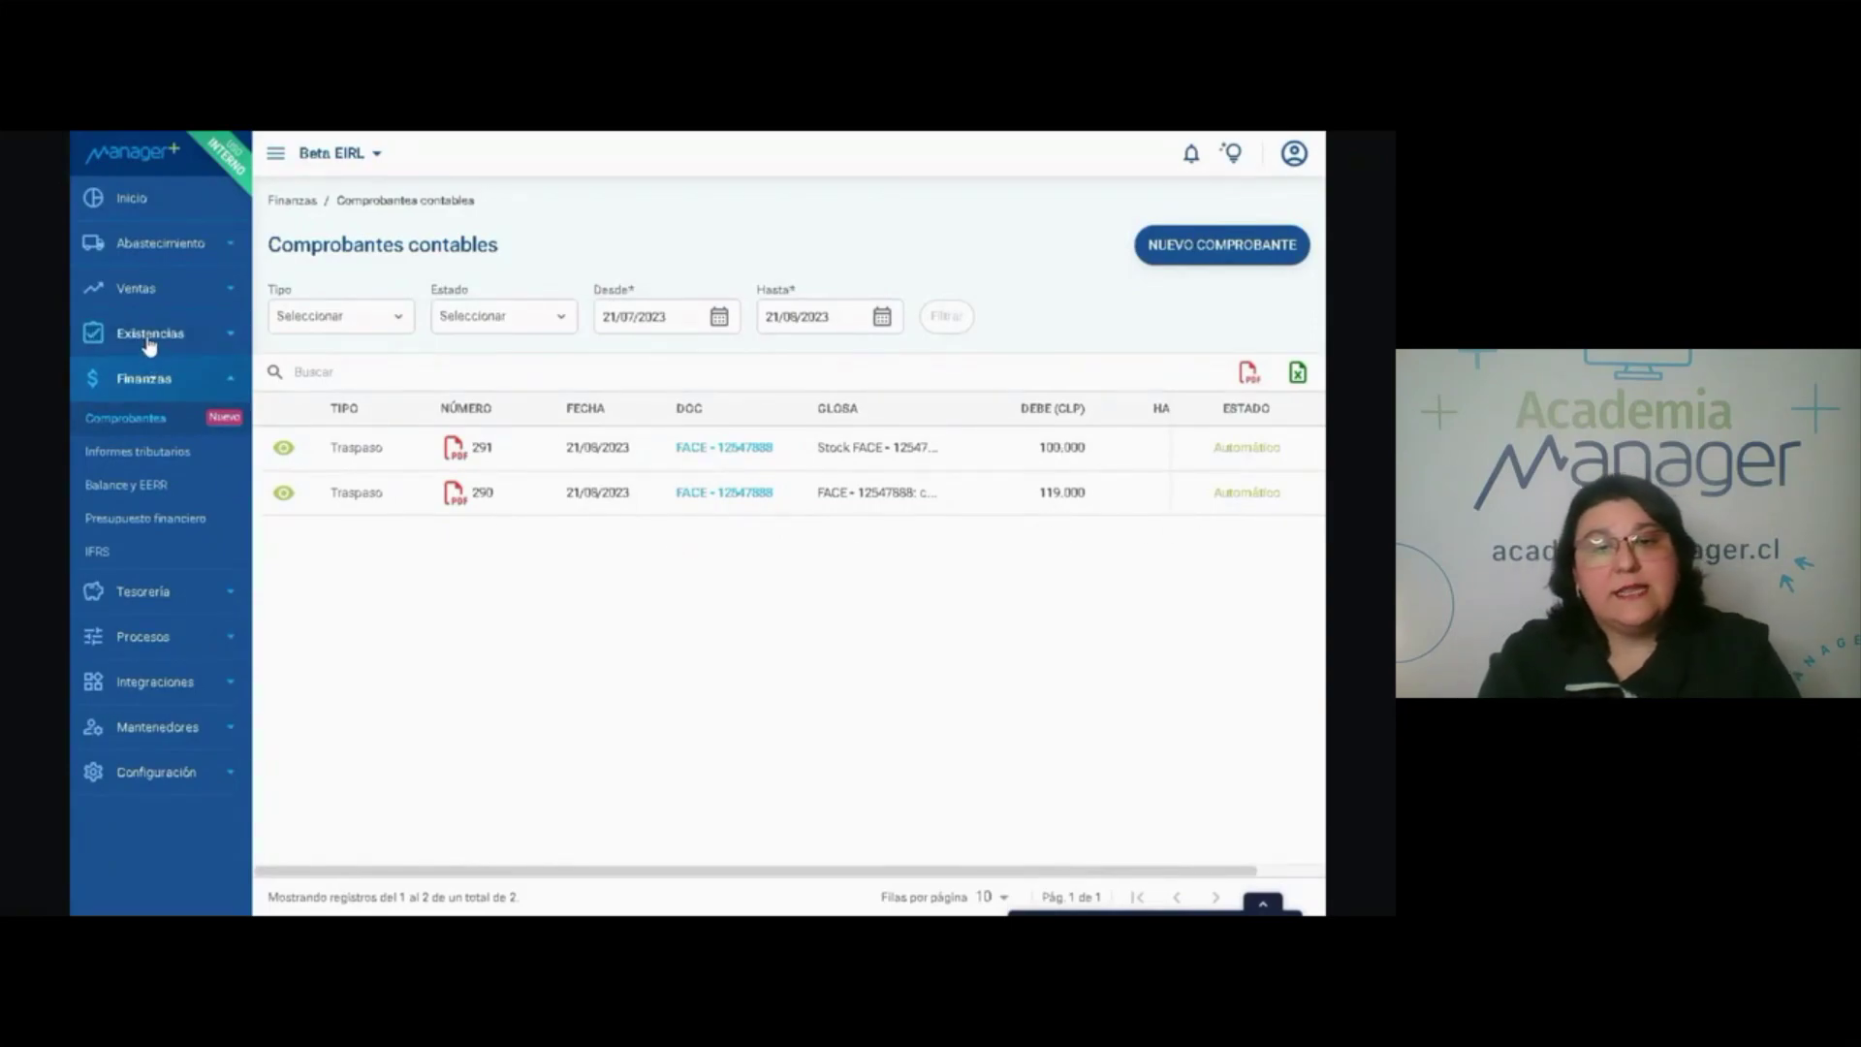
Open the Abastecimiento purchase reports and look through Órdenes de compra, Recepción, Recibos pendientes and Seguimiento de compras.
{"action": "left_click", "coordinate": [162, 246]}
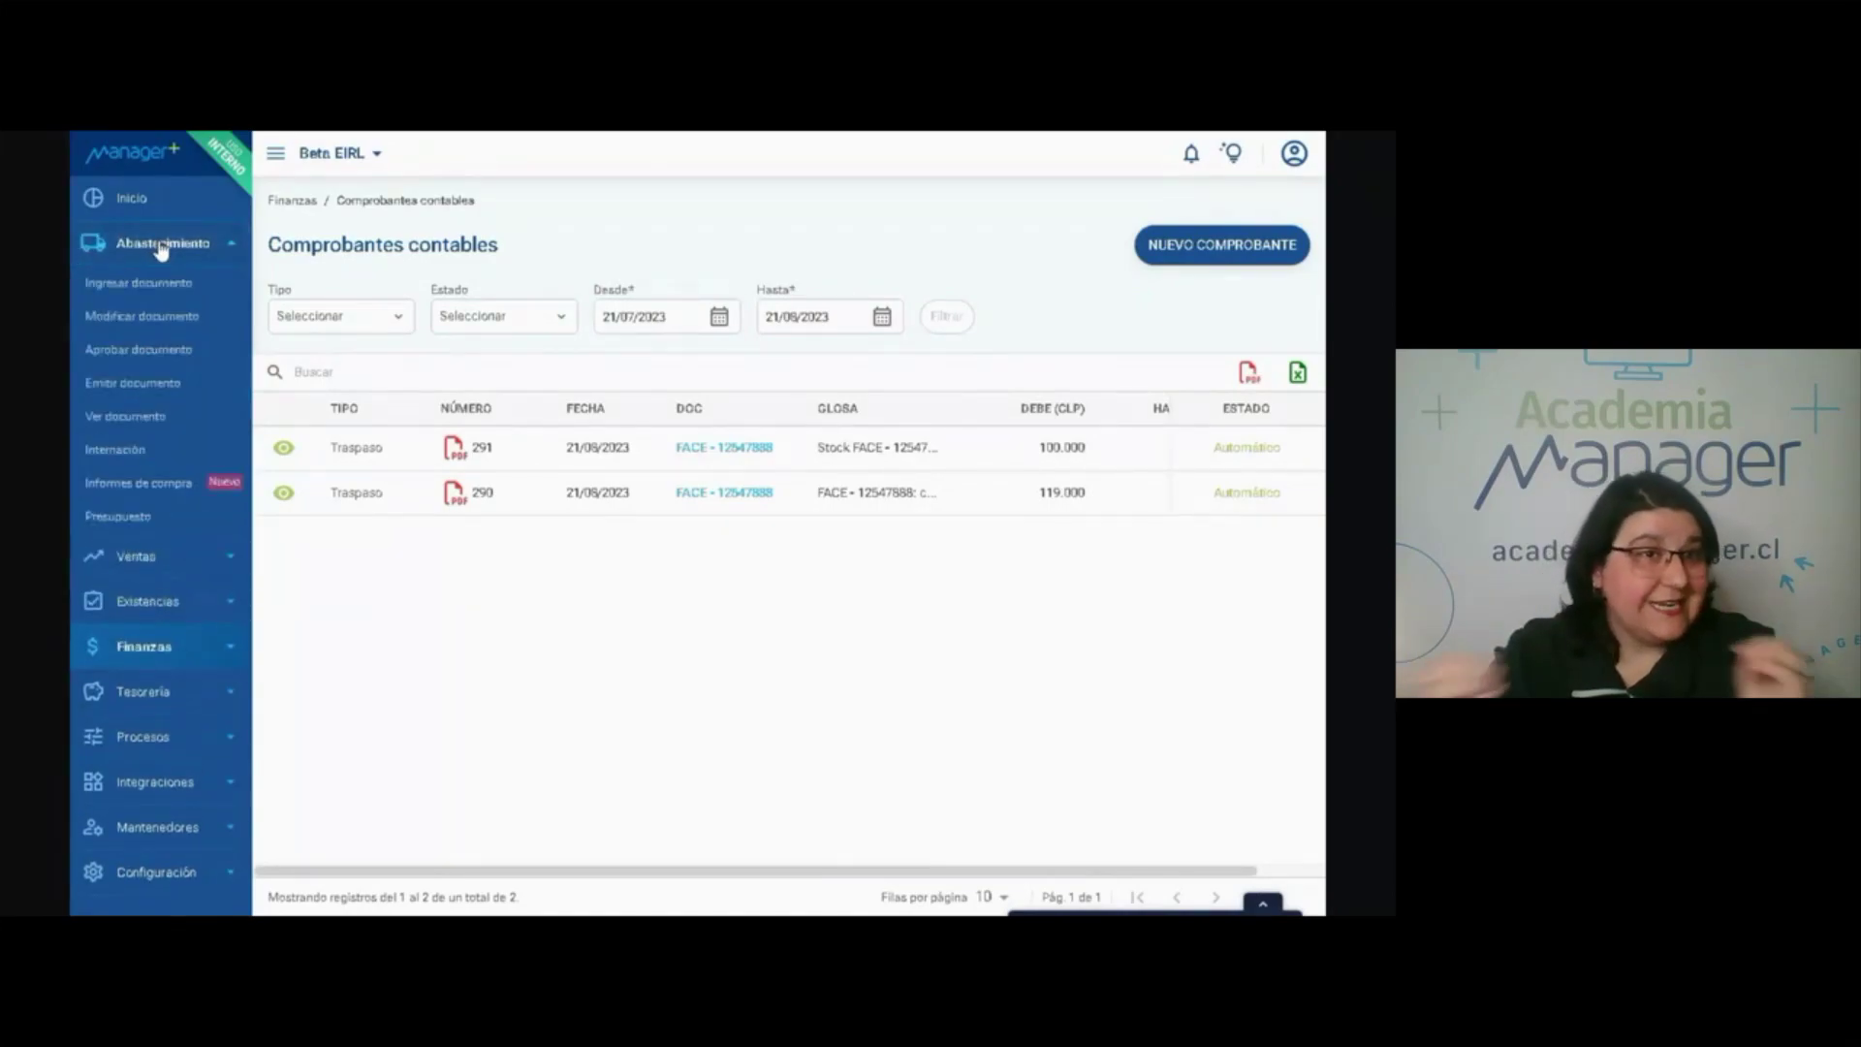
{"action": "left_click", "coordinate": [155, 487]}
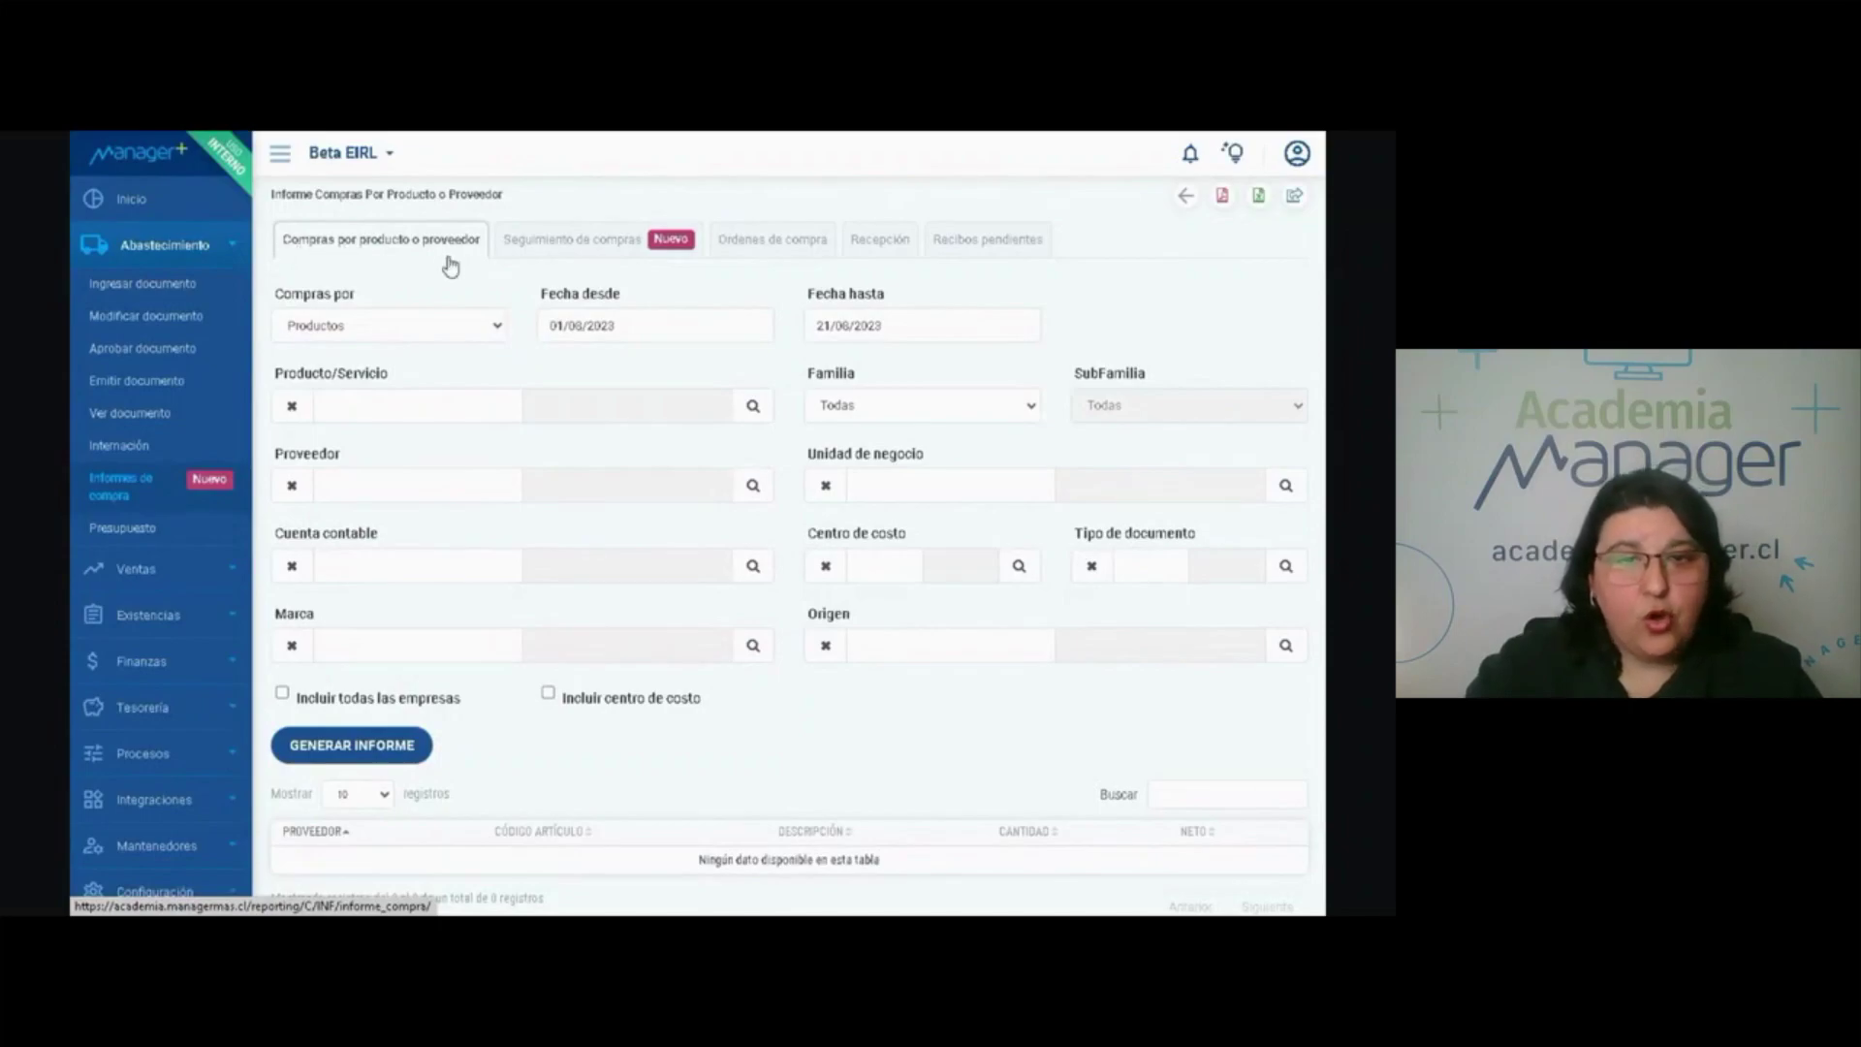
{"action": "left_click", "coordinate": [788, 250]}
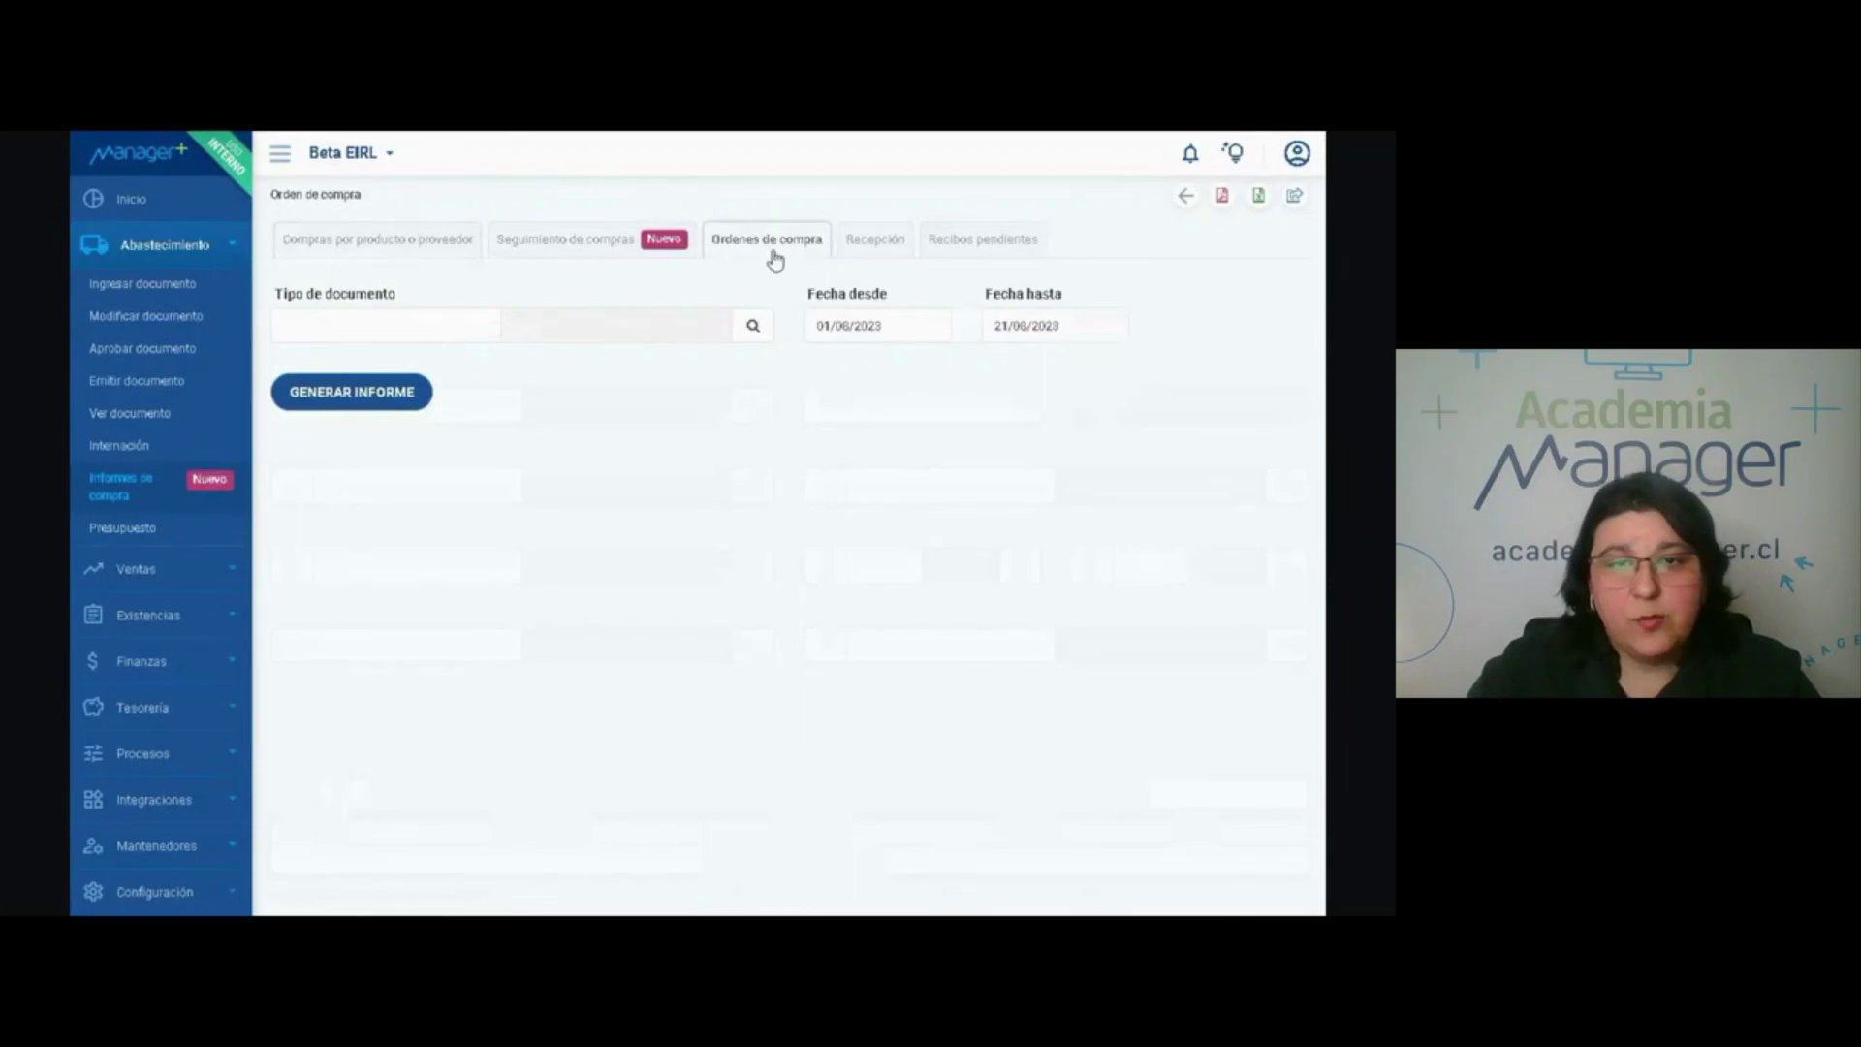
{"action": "left_click", "coordinate": [868, 254]}
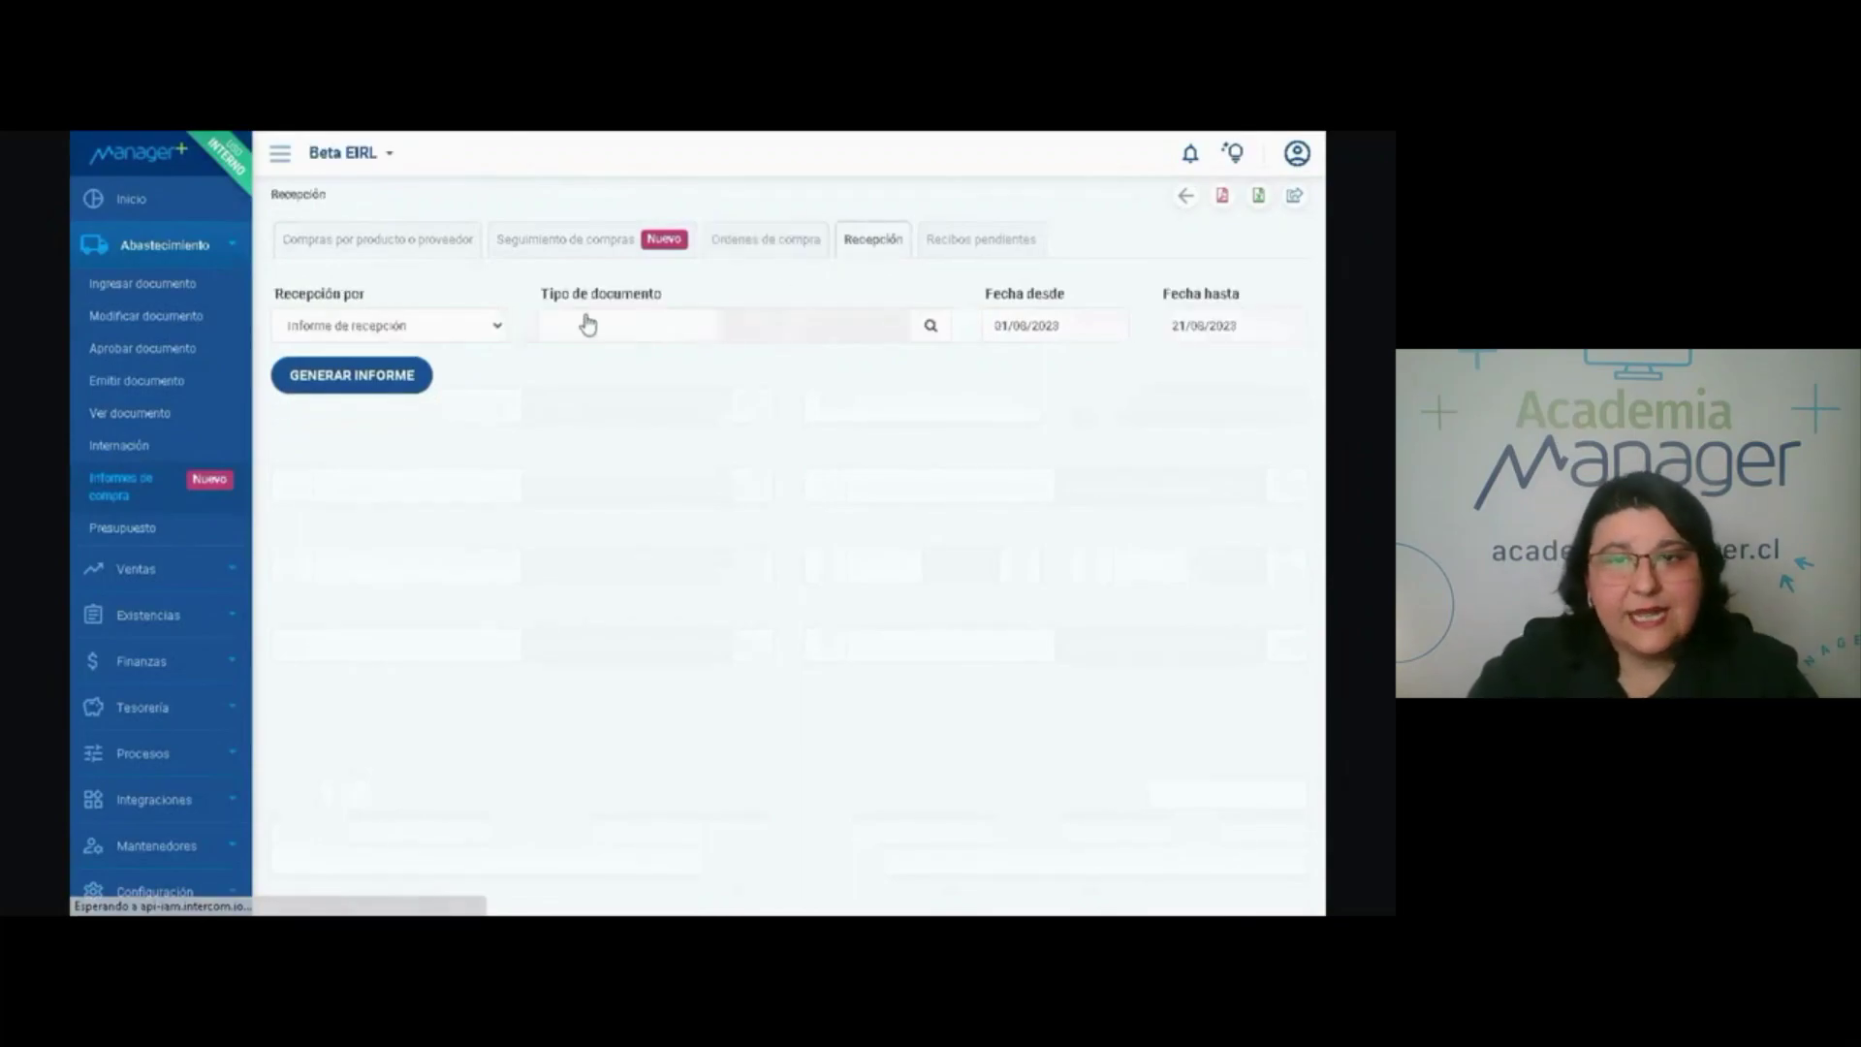
{"action": "left_click", "coordinate": [974, 254]}
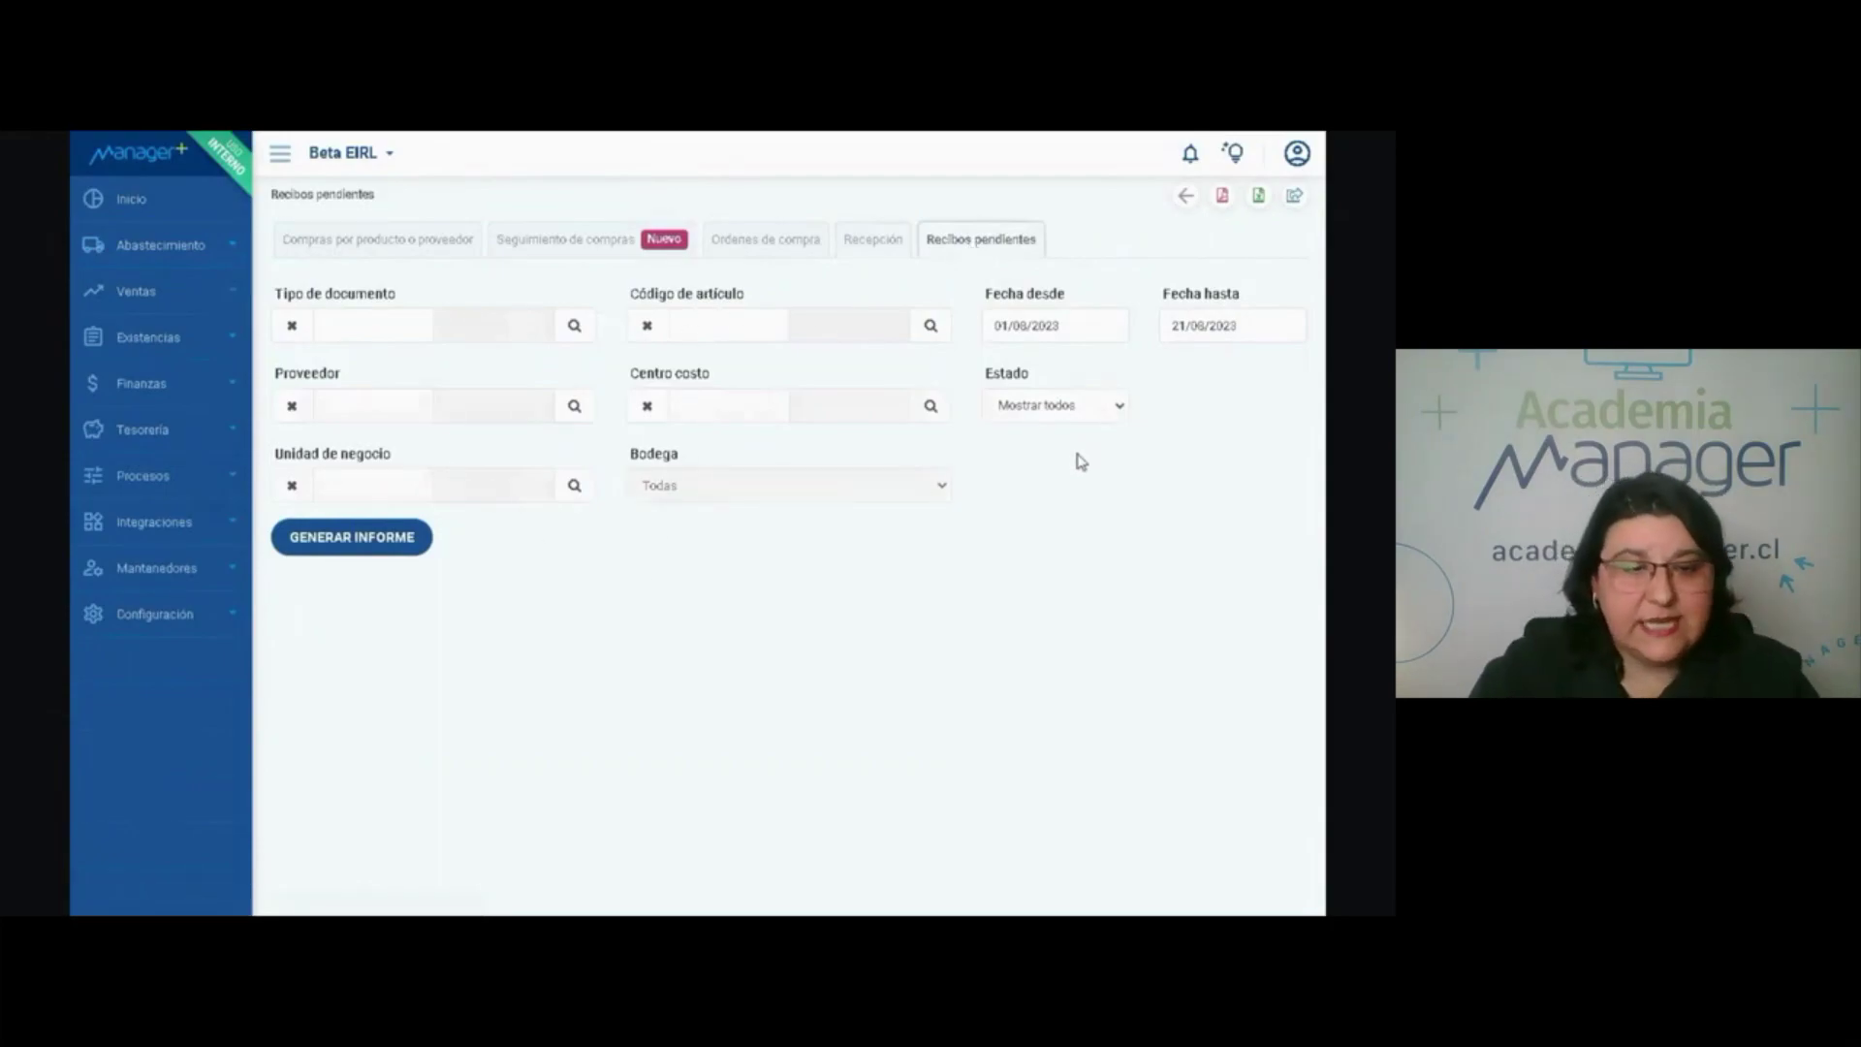
{"action": "left_click", "coordinate": [544, 241]}
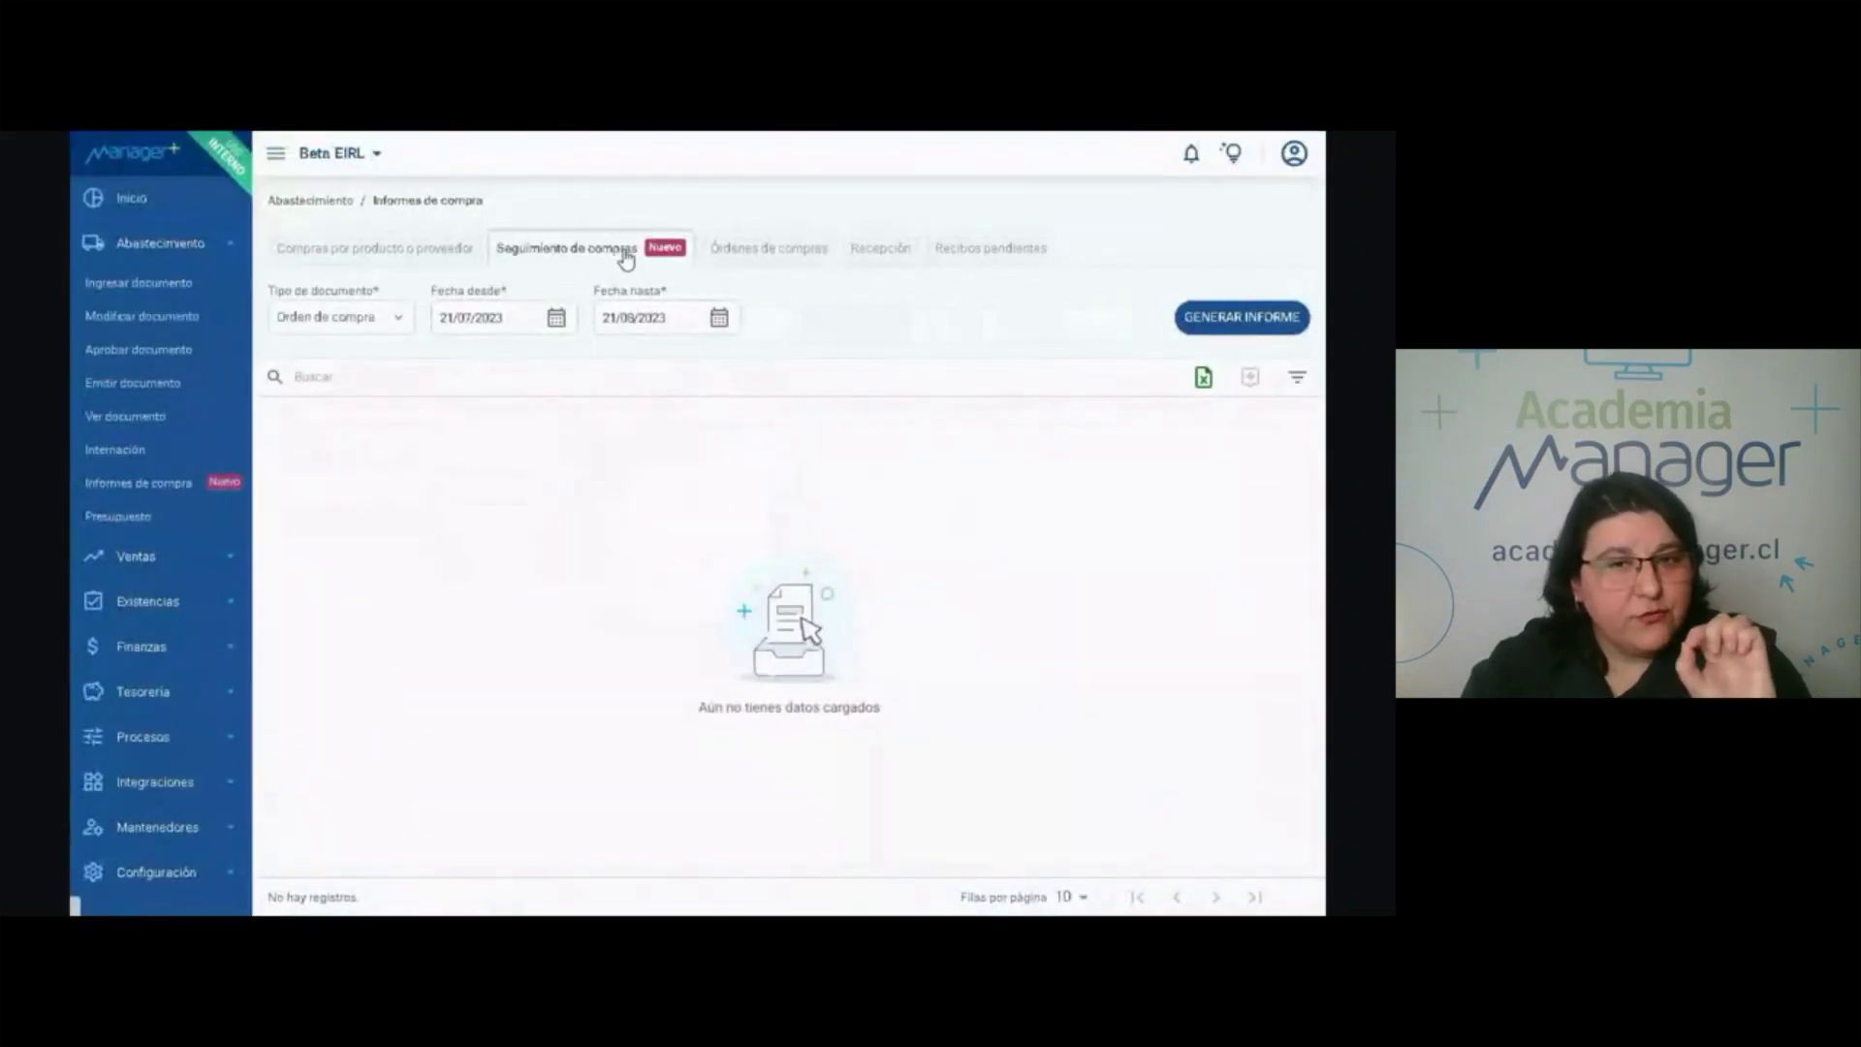
Generate the Seguimiento de compras report for Factura de Compra Electrónica documents and examine the AUTOPISTA LTDA invoice's item detail.
{"action": "left_click", "coordinate": [345, 317]}
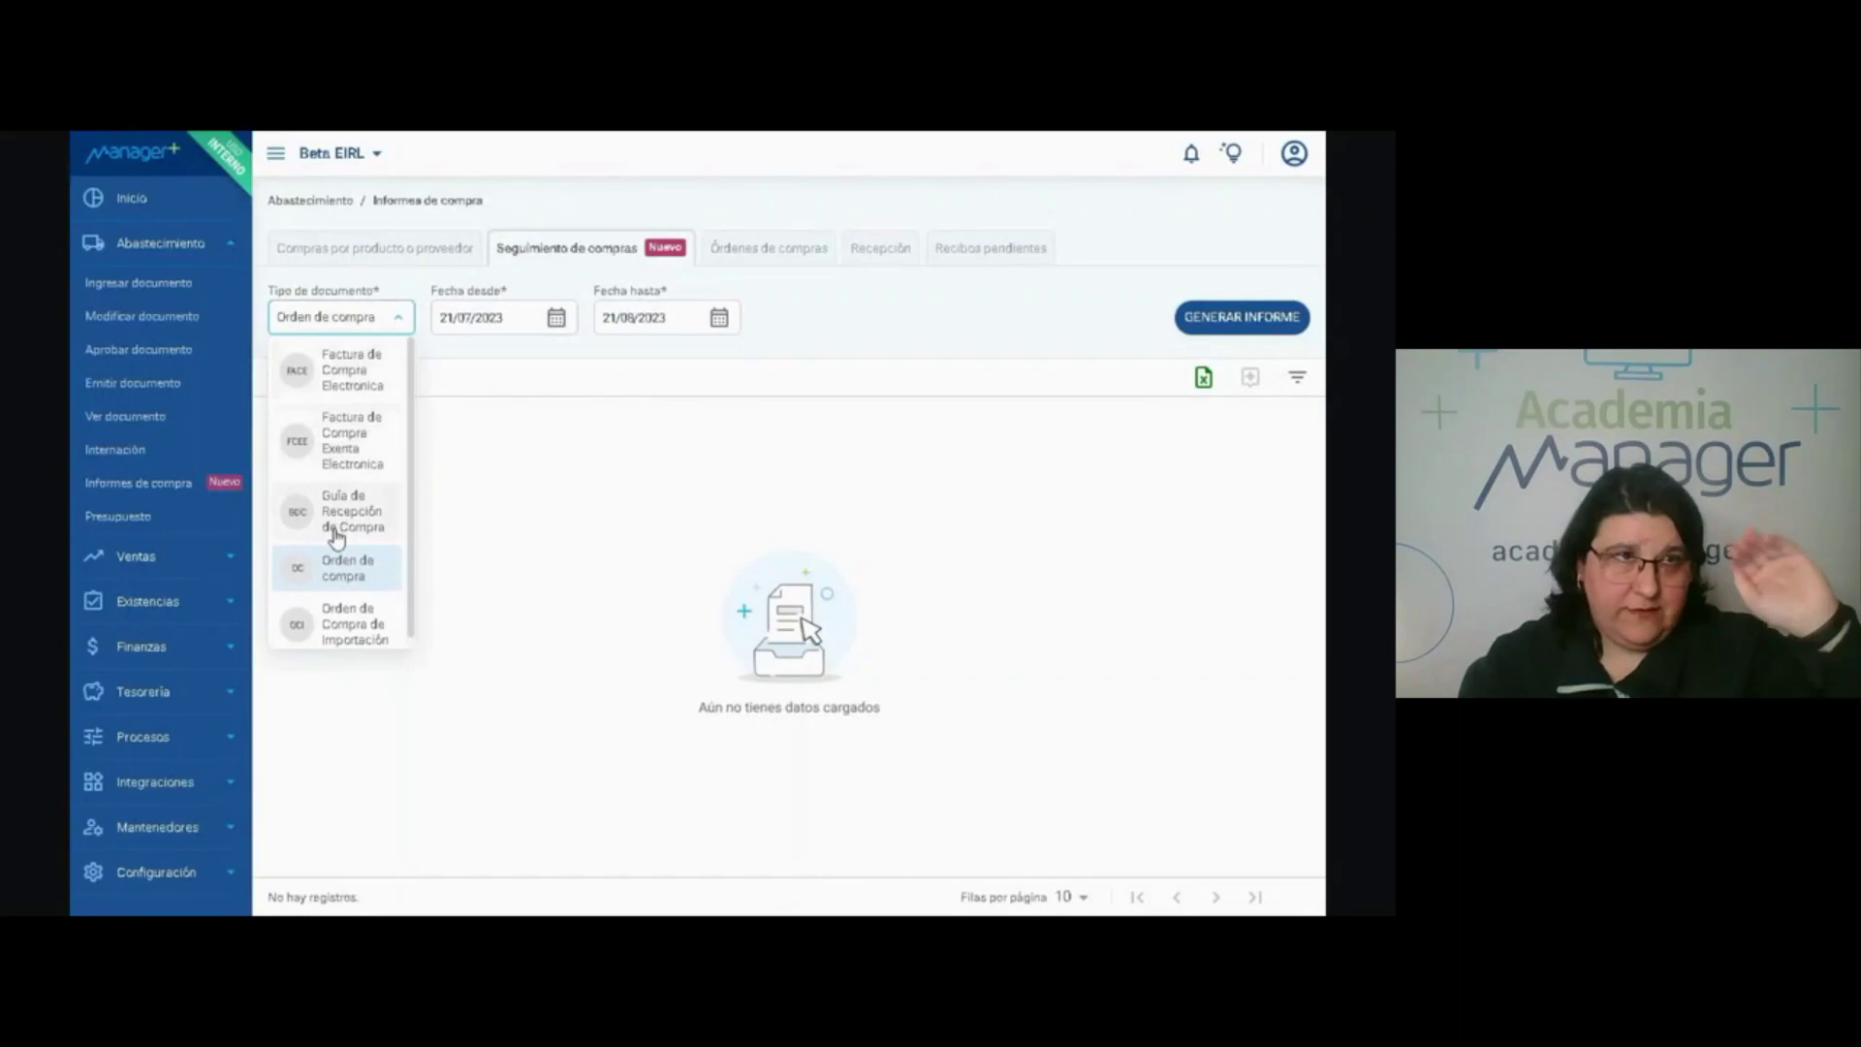
{"action": "left_click", "coordinate": [347, 371]}
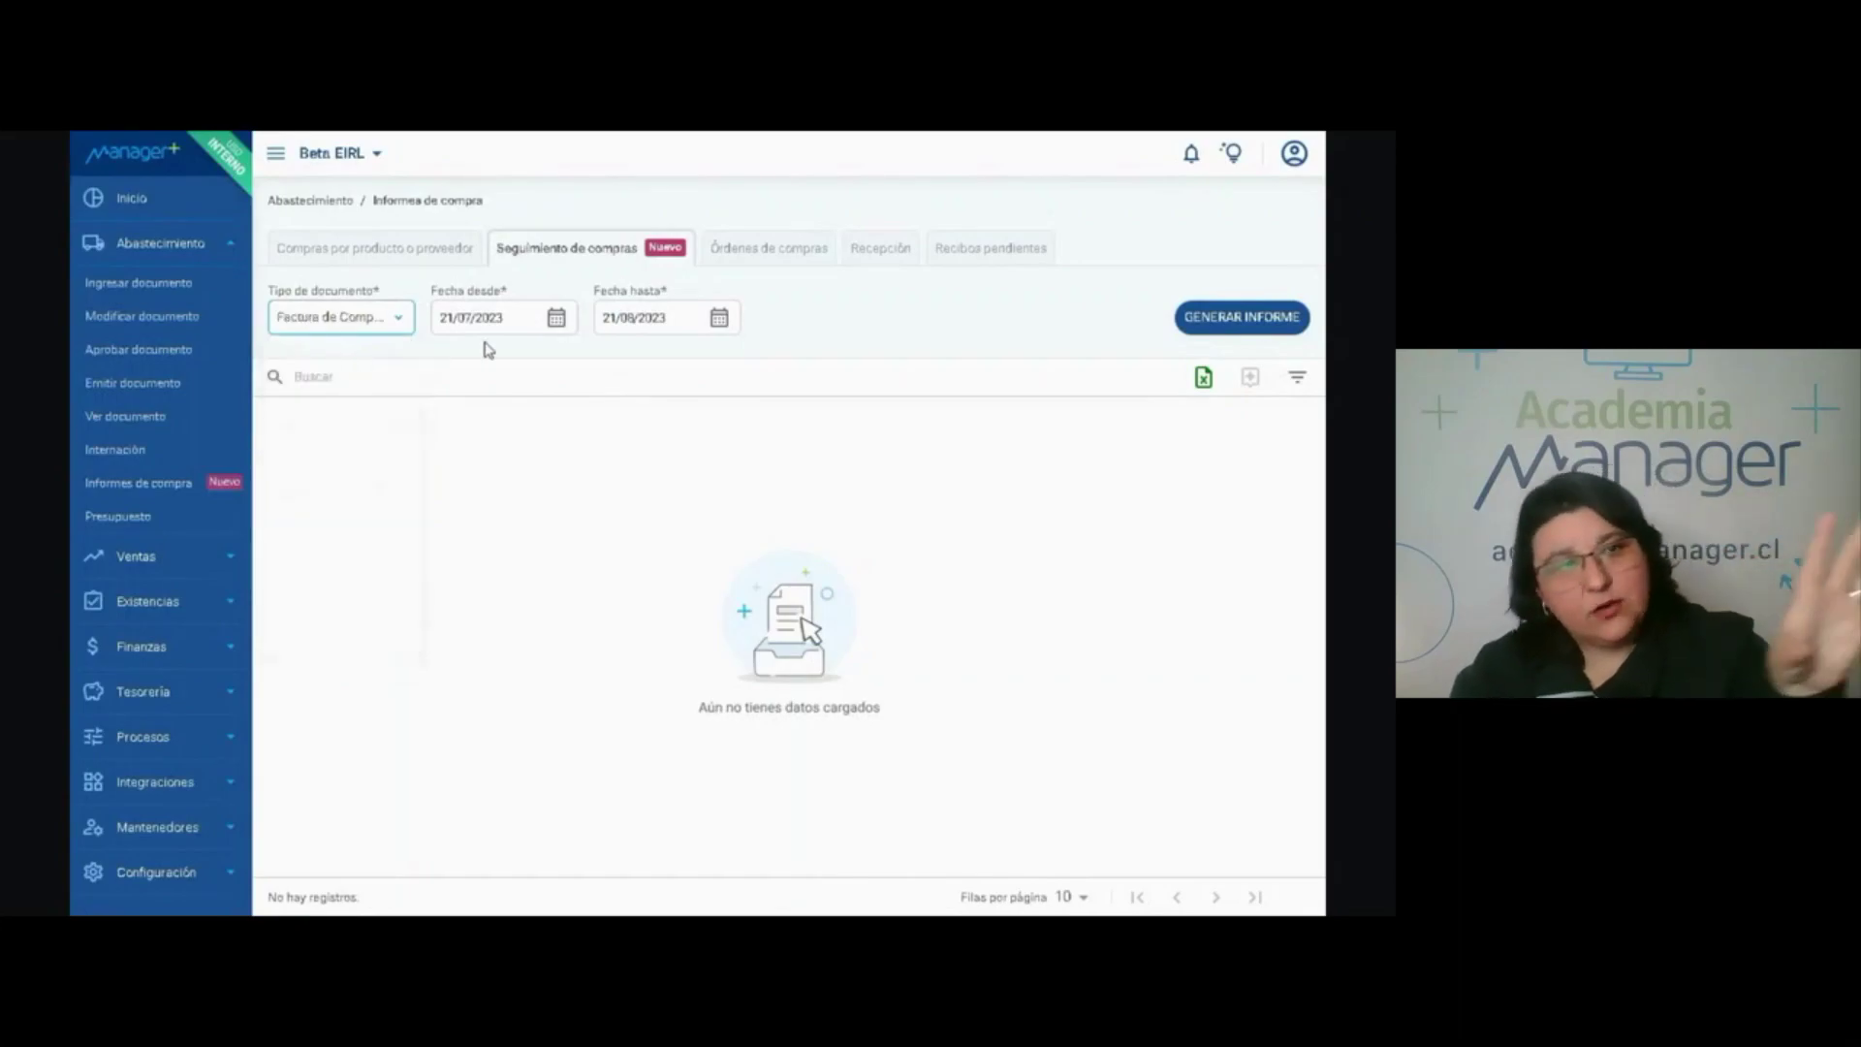
{"action": "left_click", "coordinate": [1241, 316]}
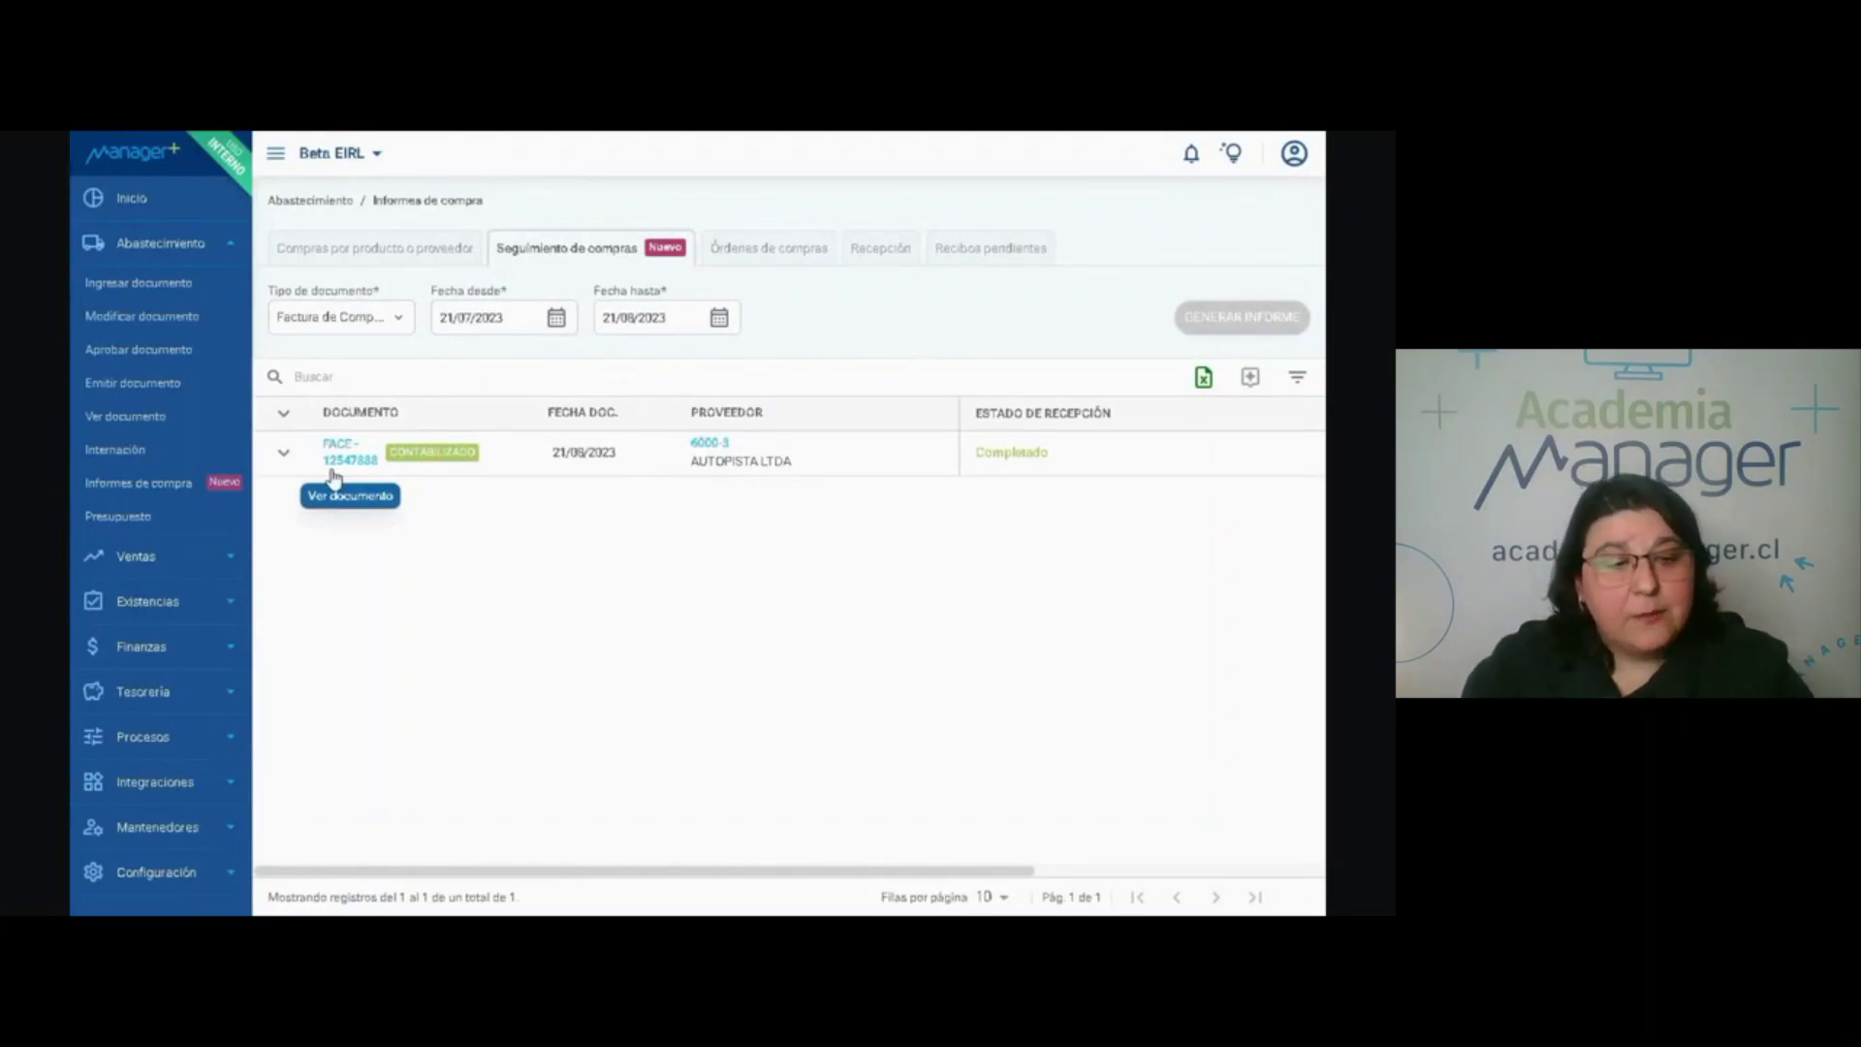
{"action": "left_click", "coordinate": [282, 458]}
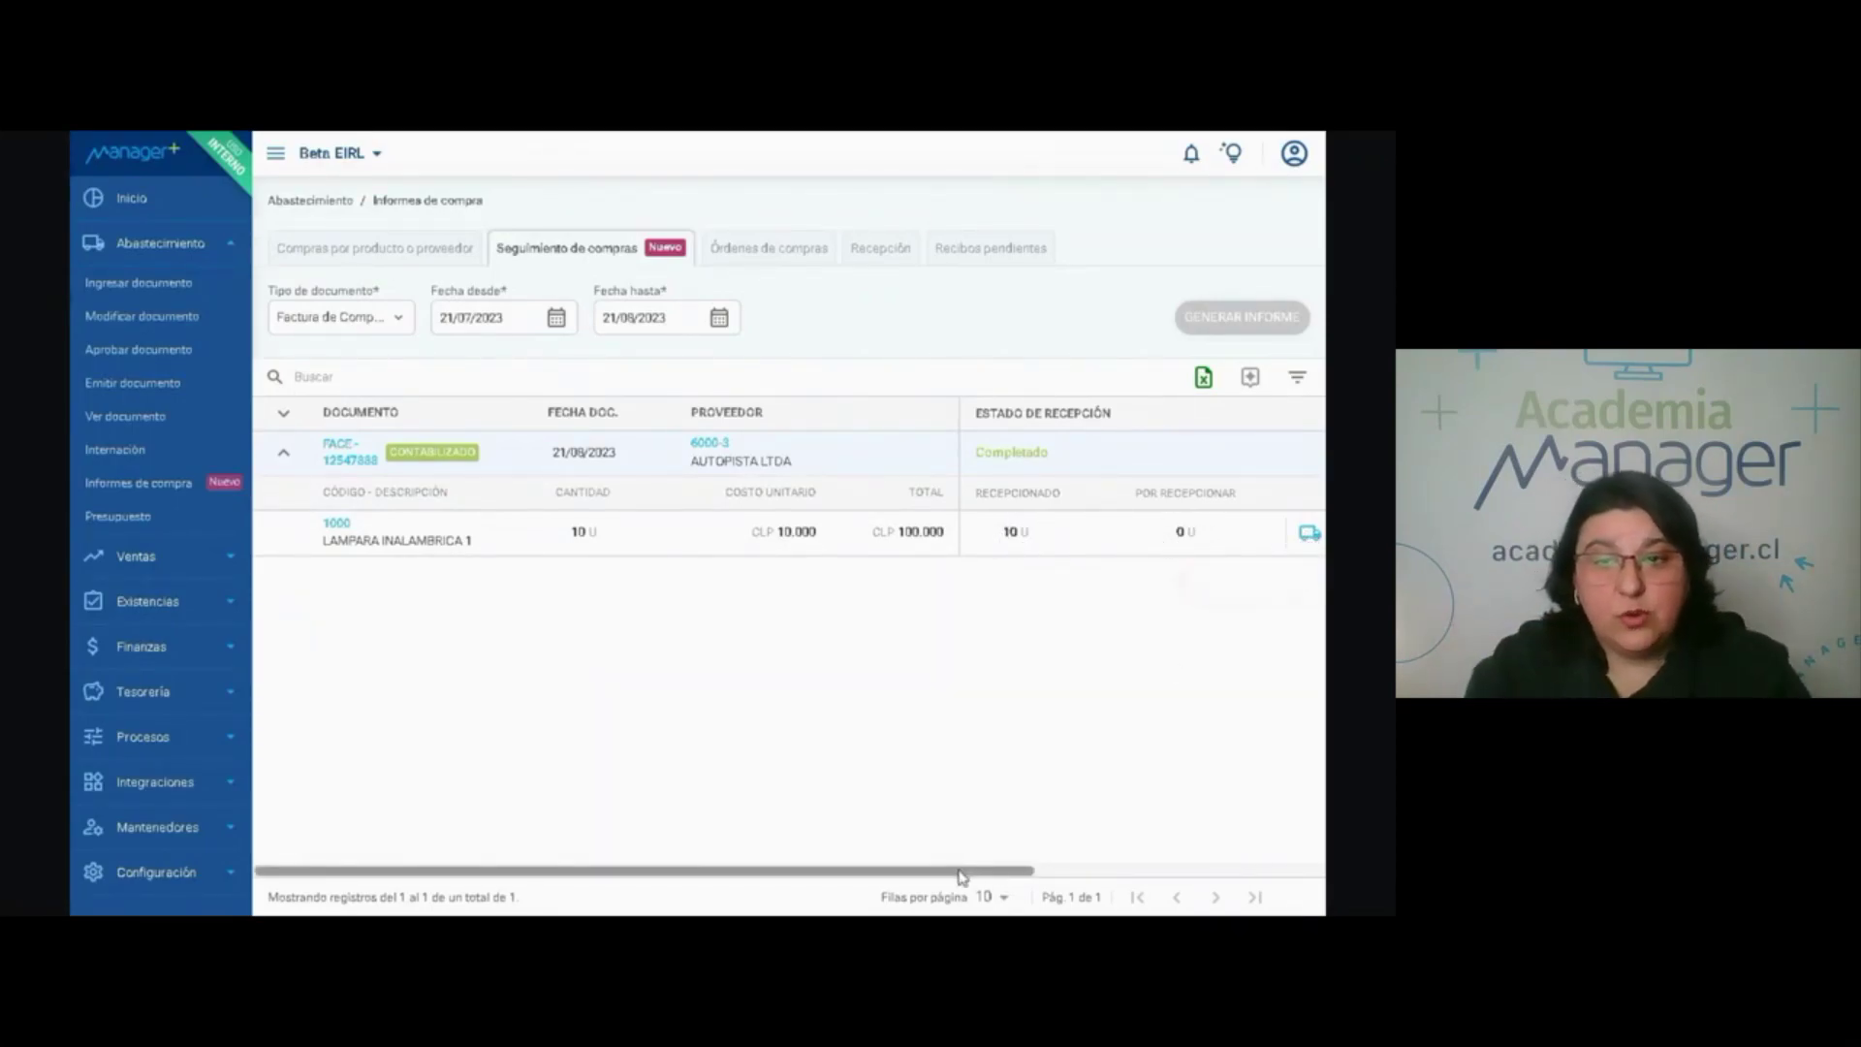
{"action": "left_click_drag", "start_coordinate": [980, 870], "coordinate": [1267, 856]}
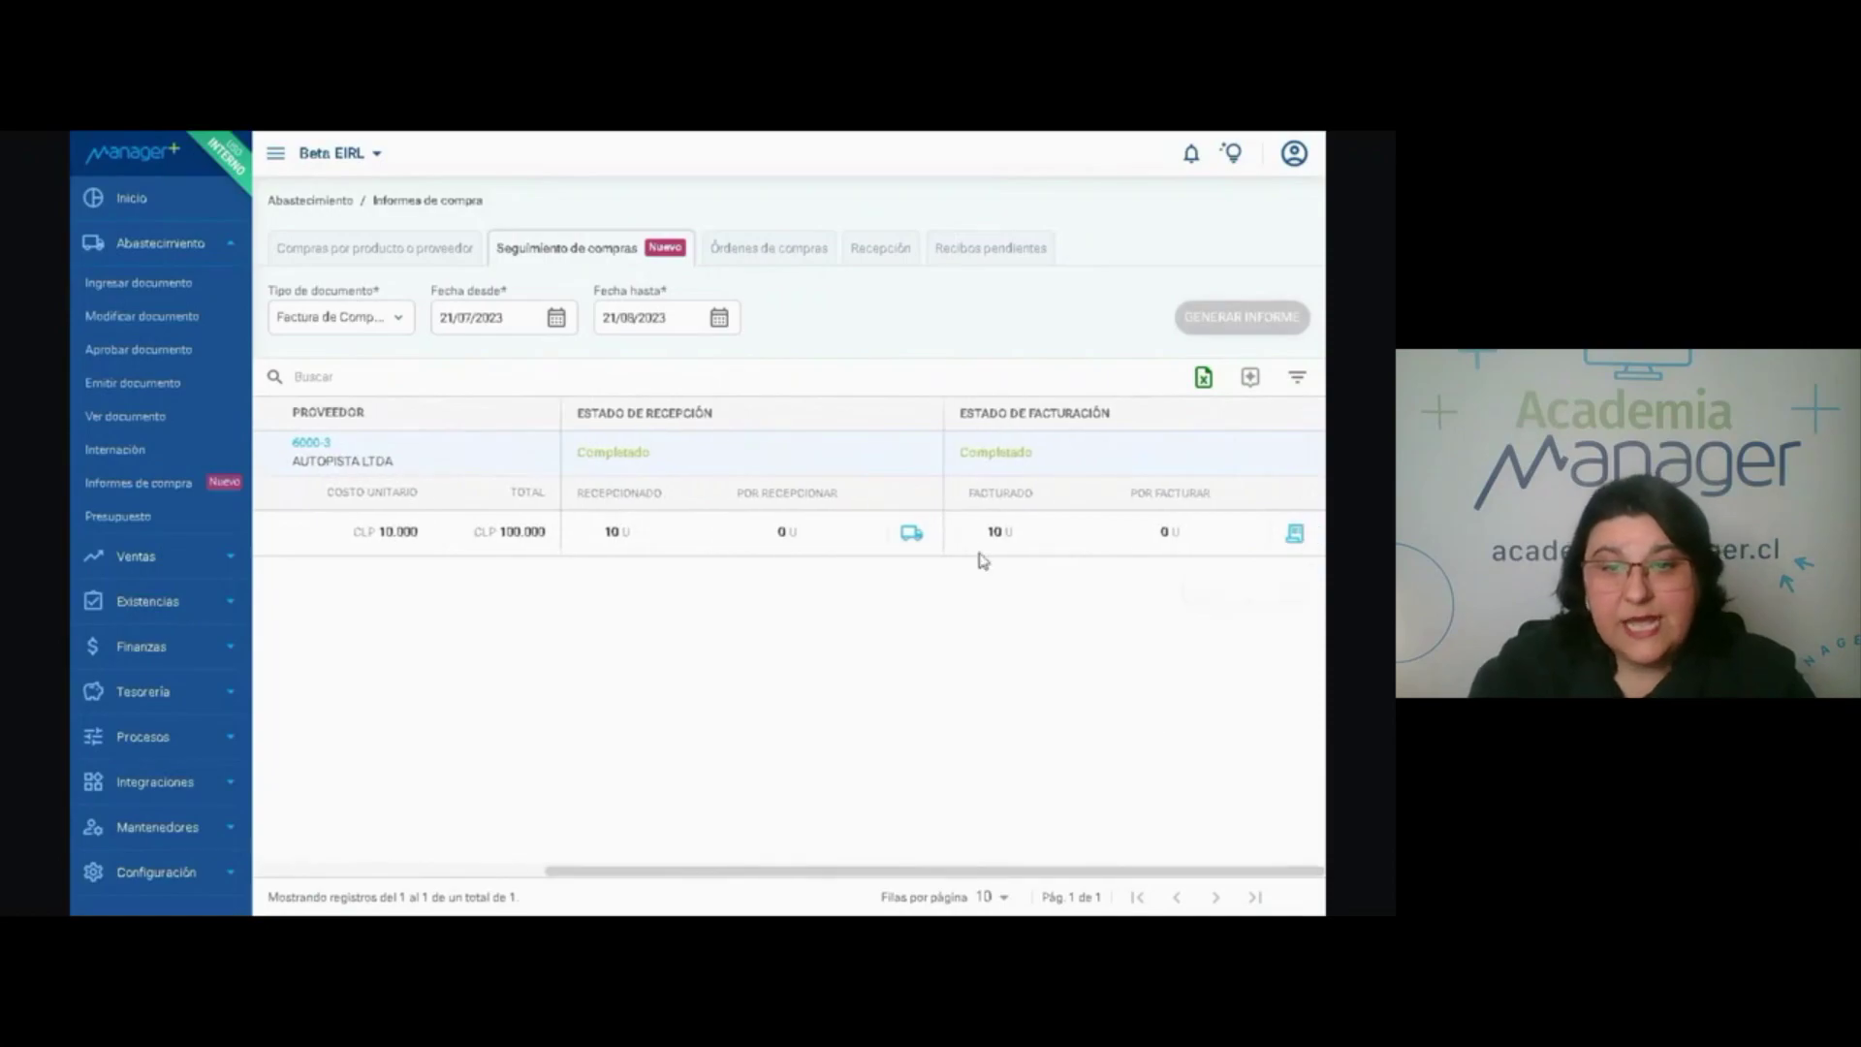
Examine the Bitácora de recepción for the LAMPARA INALAMBRICA 1 item across all its columns, and close it.
{"action": "left_click", "coordinate": [911, 535]}
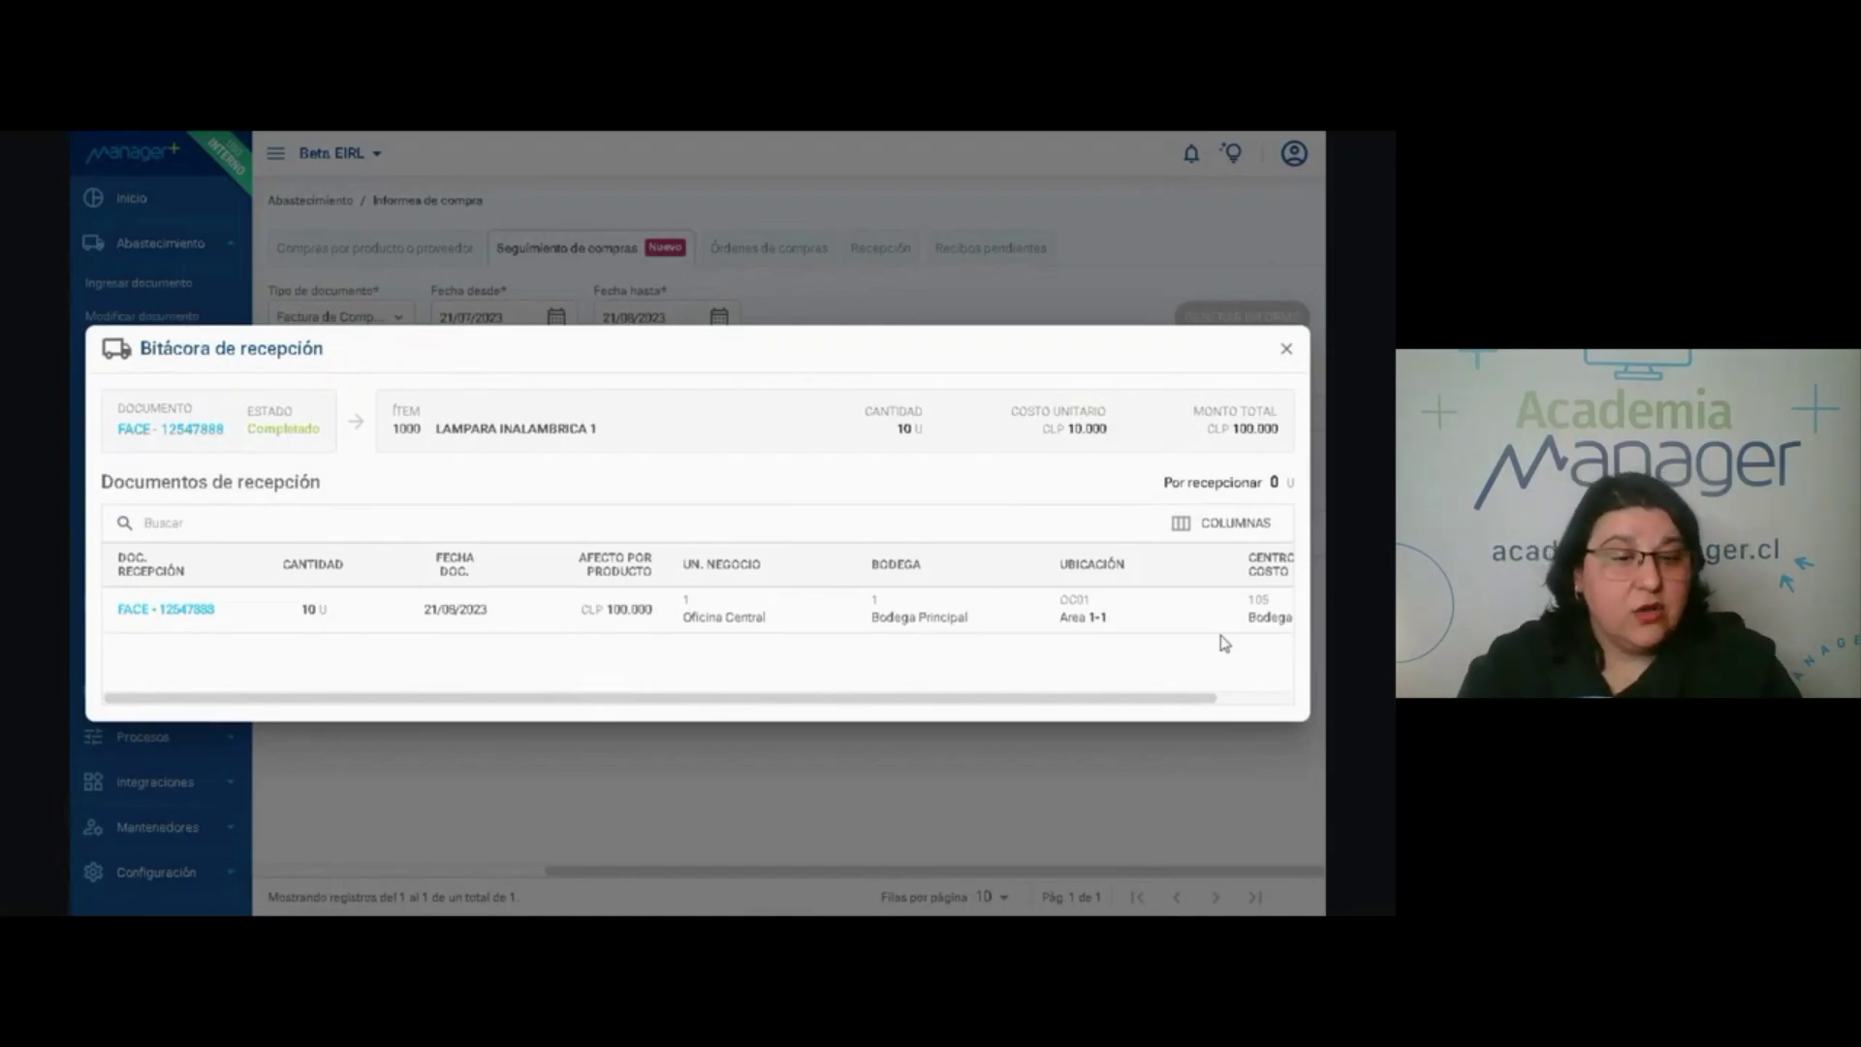
{"action": "left_click_drag", "start_coordinate": [1206, 698], "coordinate": [1284, 698]}
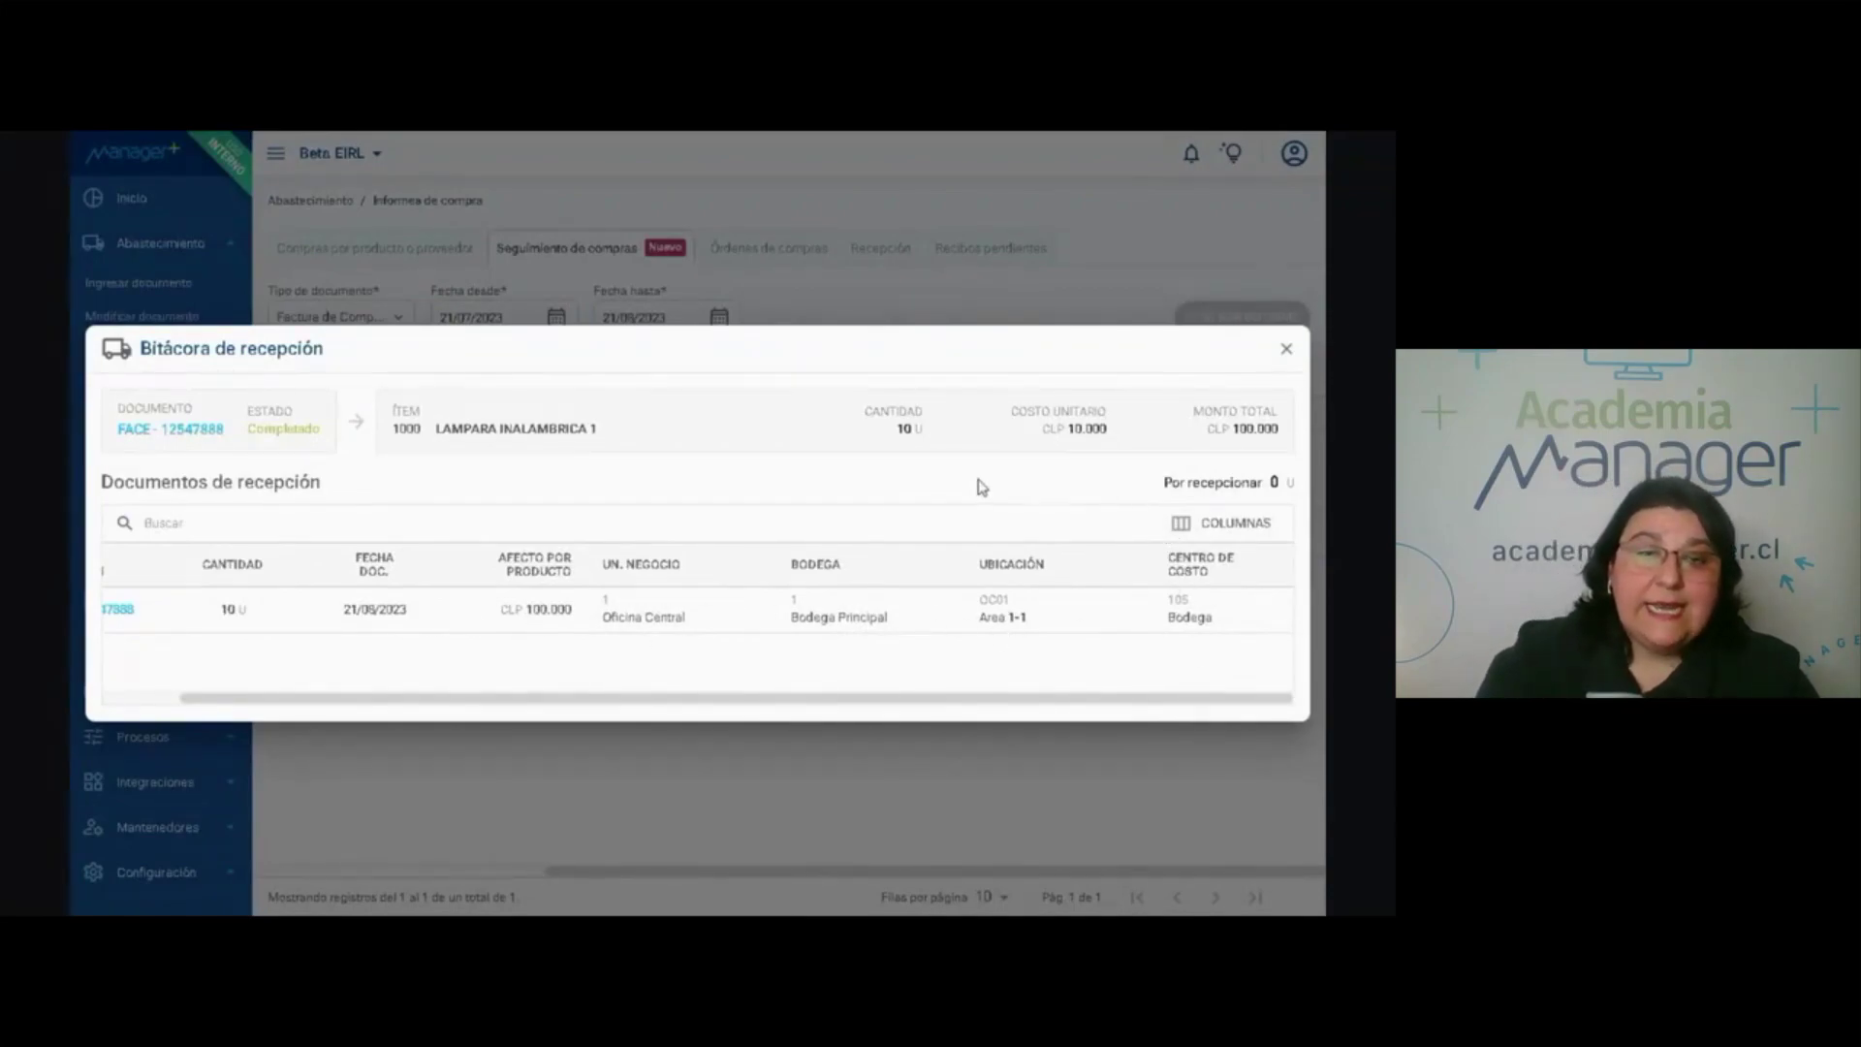
{"action": "left_click", "coordinate": [1286, 351]}
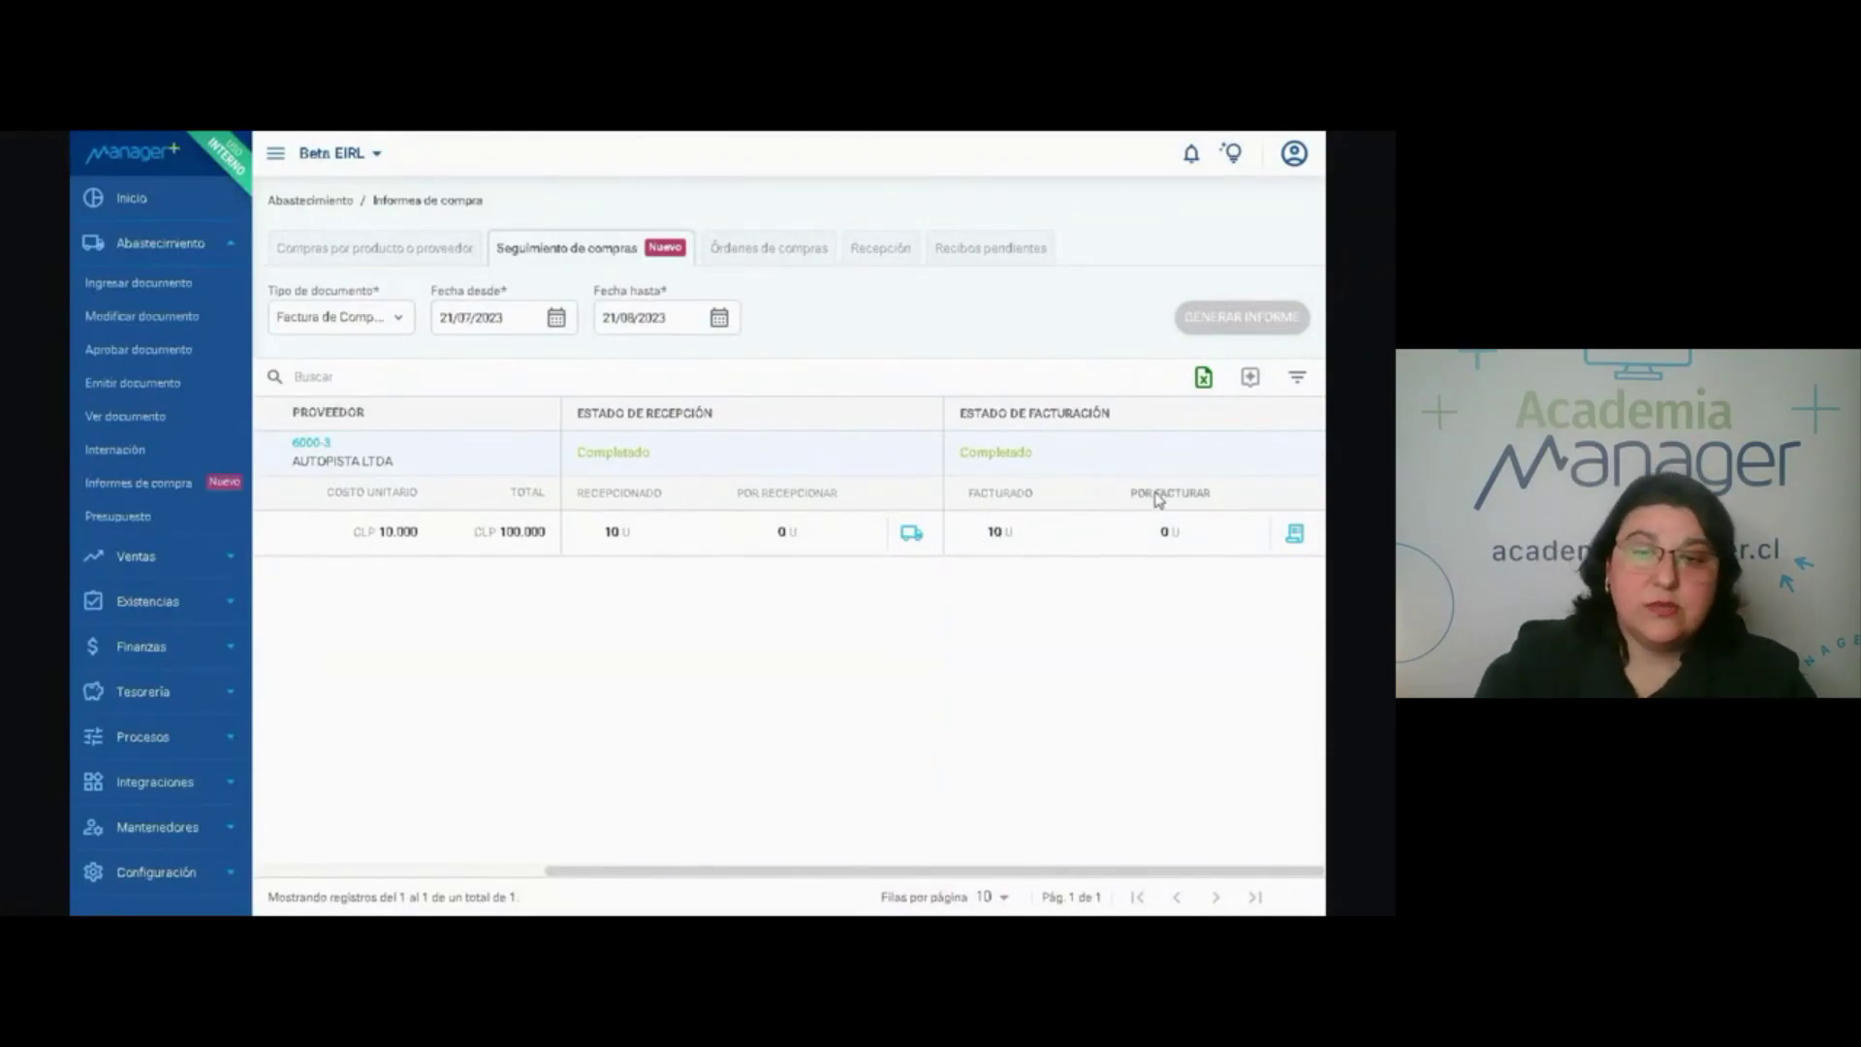
Examine the Bitácora de facturación for the LAMPARA INALAMBRICA 1 item across all its columns, and close it.
{"action": "left_click", "coordinate": [1294, 533]}
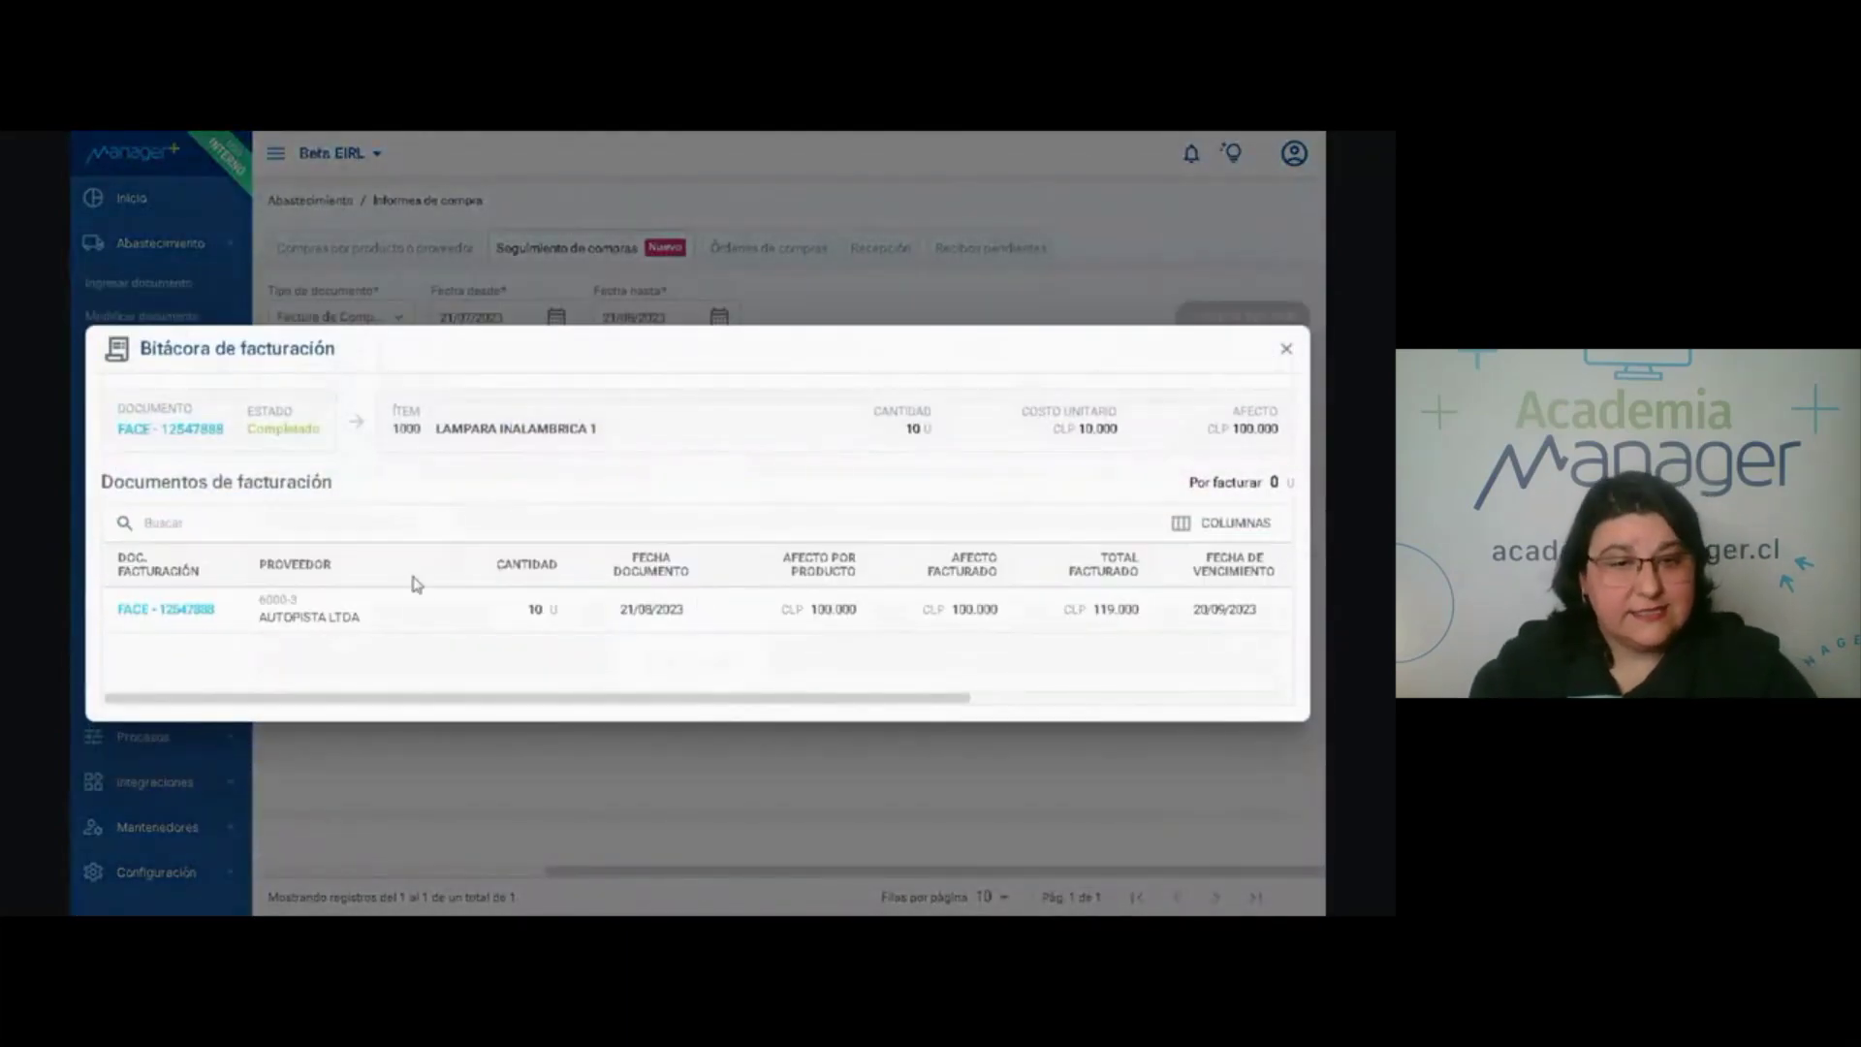
{"action": "left_click_drag", "start_coordinate": [921, 694], "coordinate": [961, 702]}
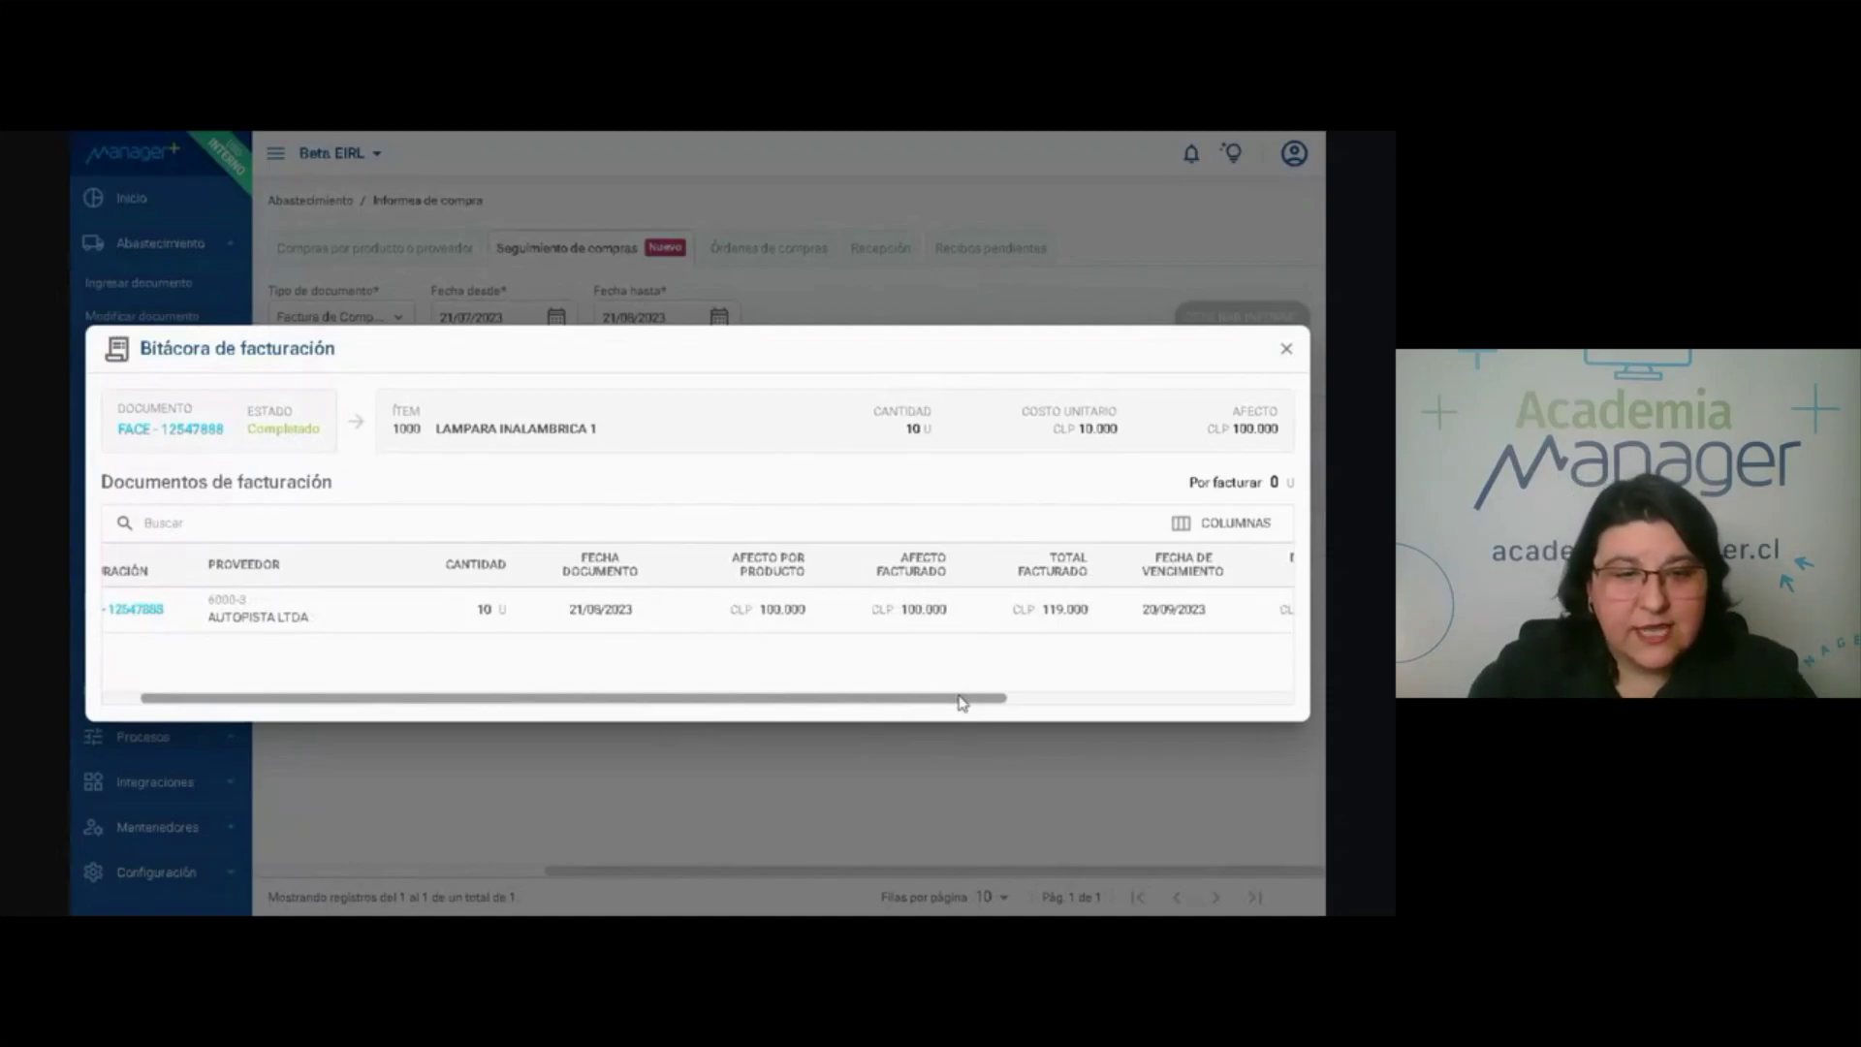
{"action": "left_click_drag", "start_coordinate": [961, 702], "coordinate": [1250, 700]}
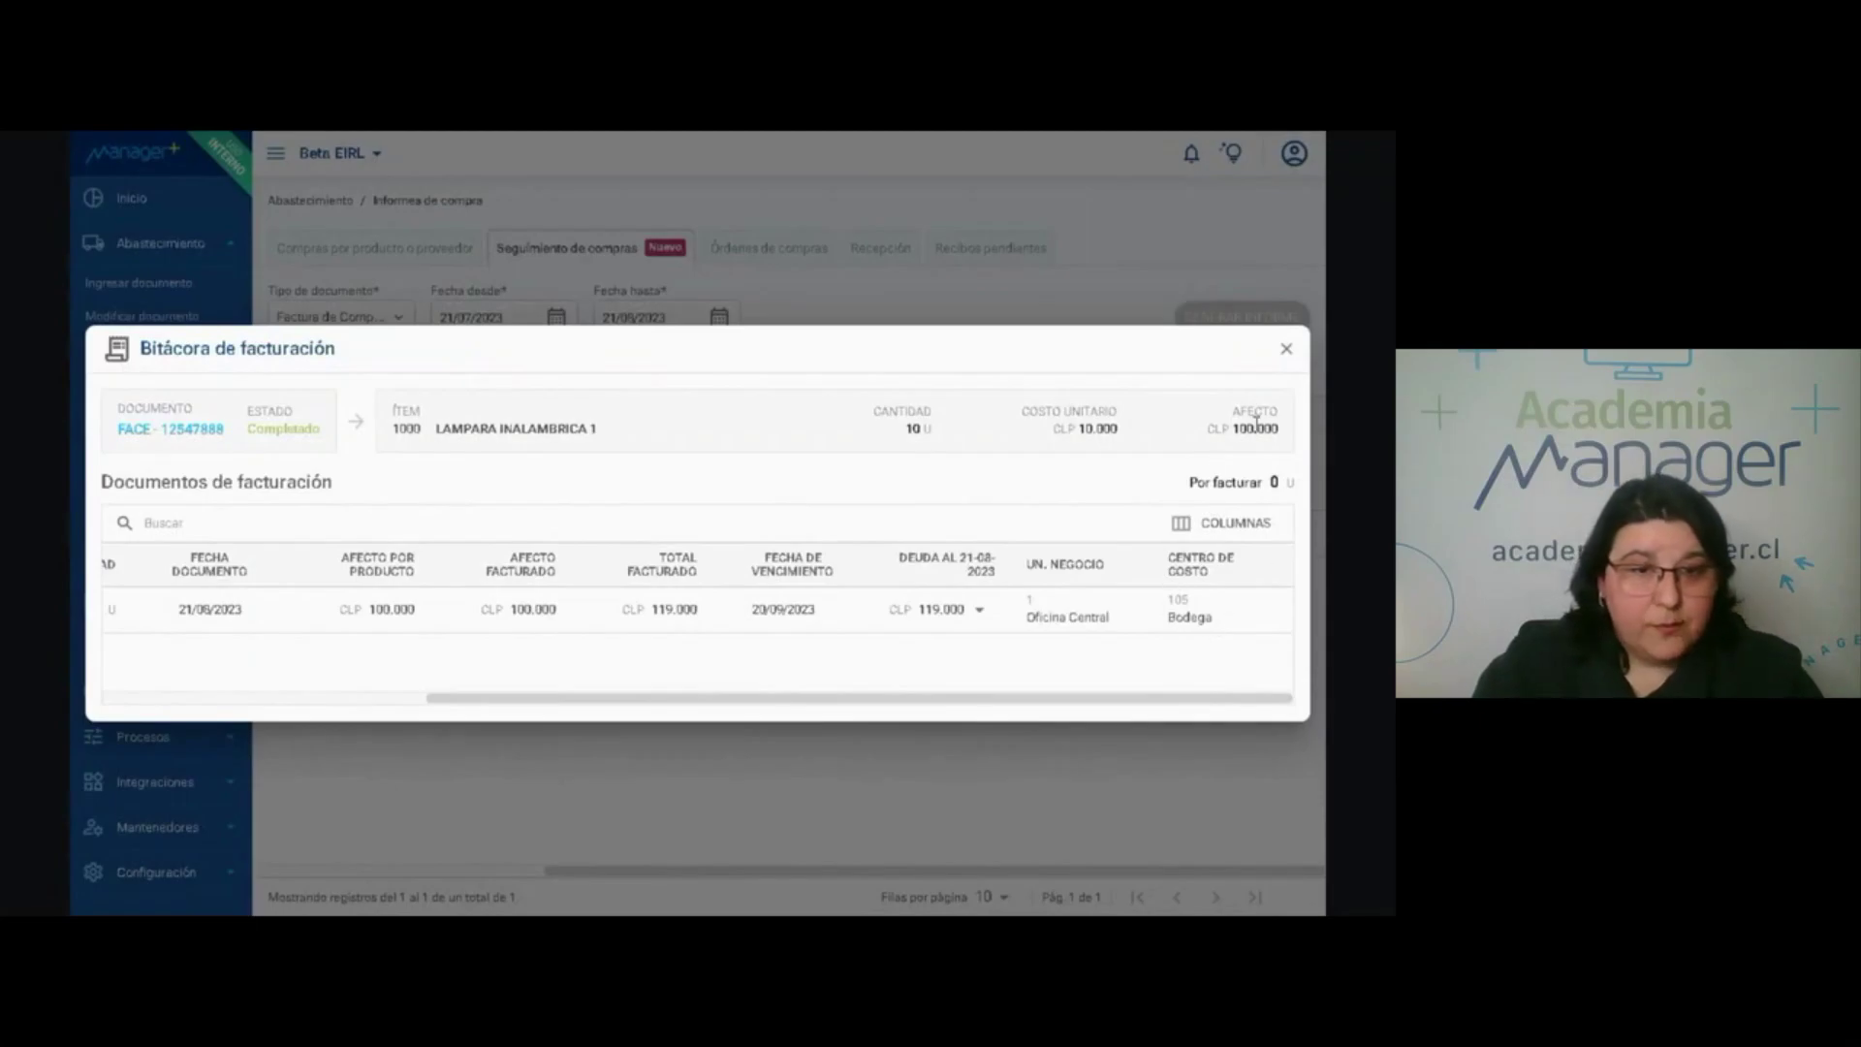
{"action": "left_click", "coordinate": [1288, 353]}
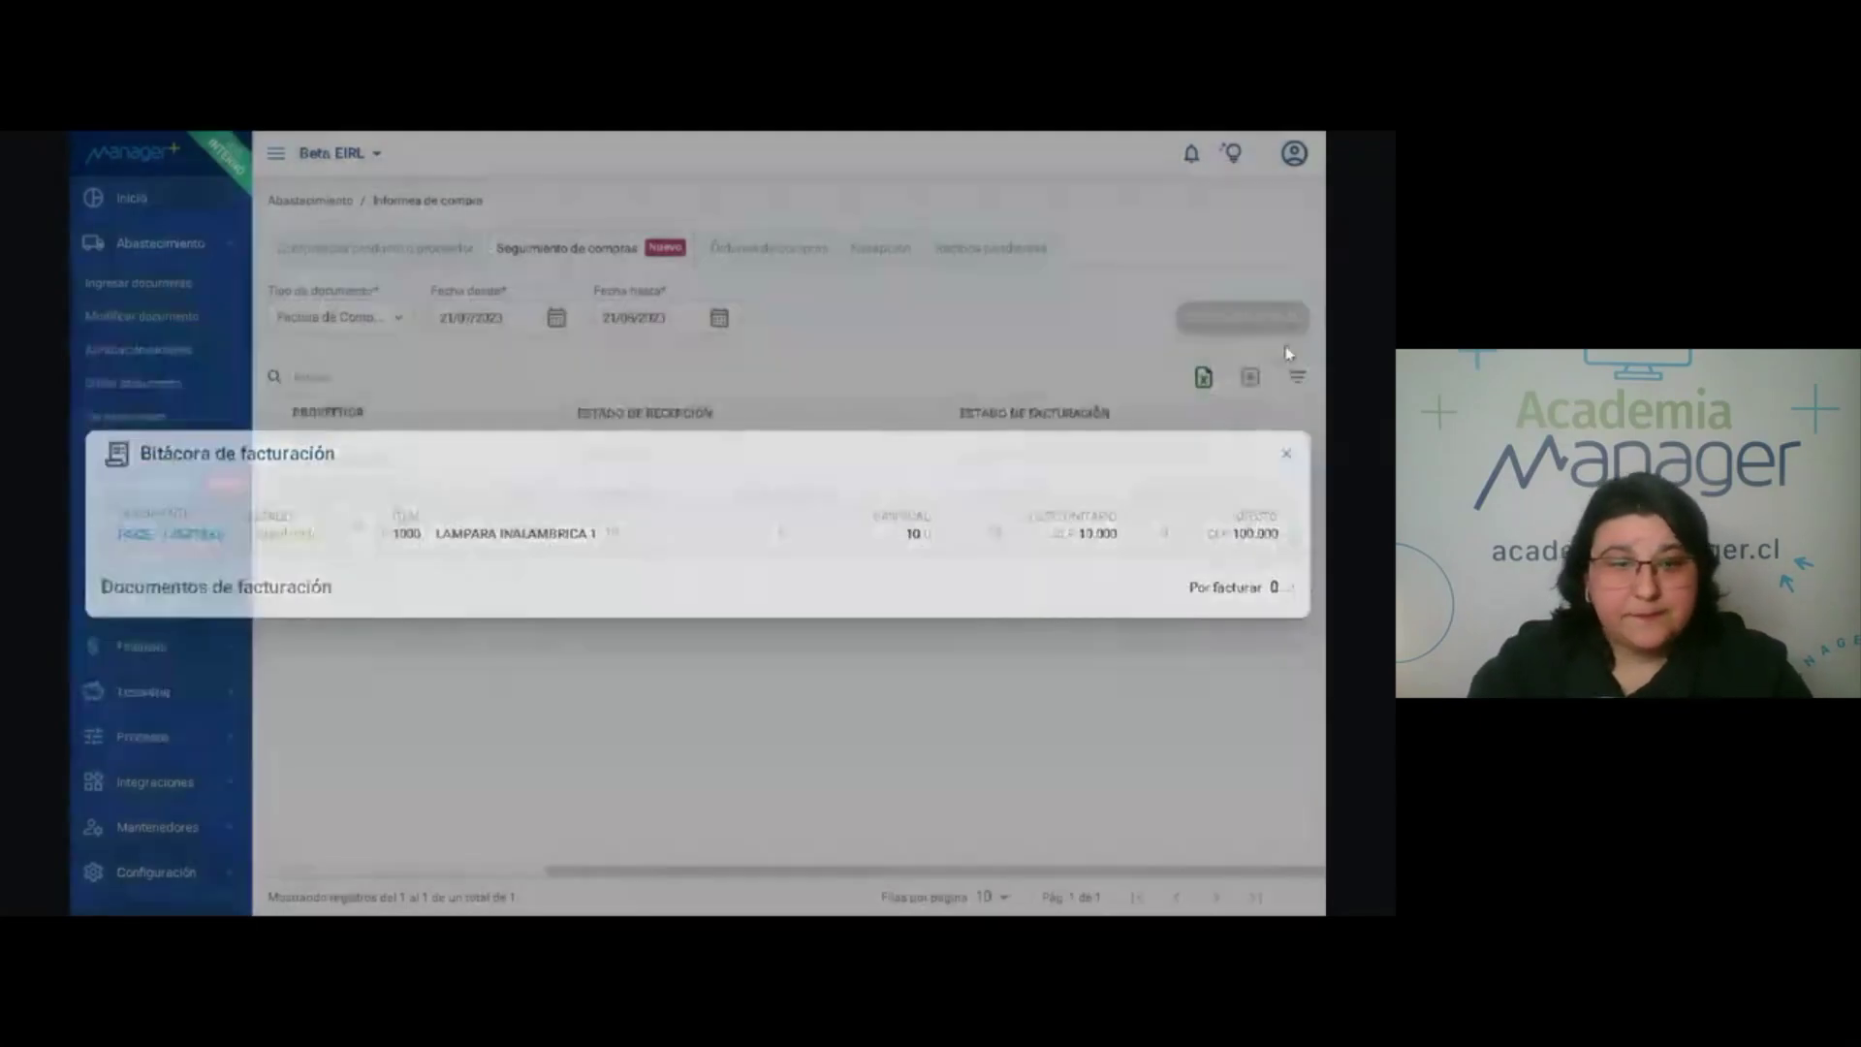
{"action": "left_click_drag", "start_coordinate": [947, 871], "coordinate": [647, 888]}
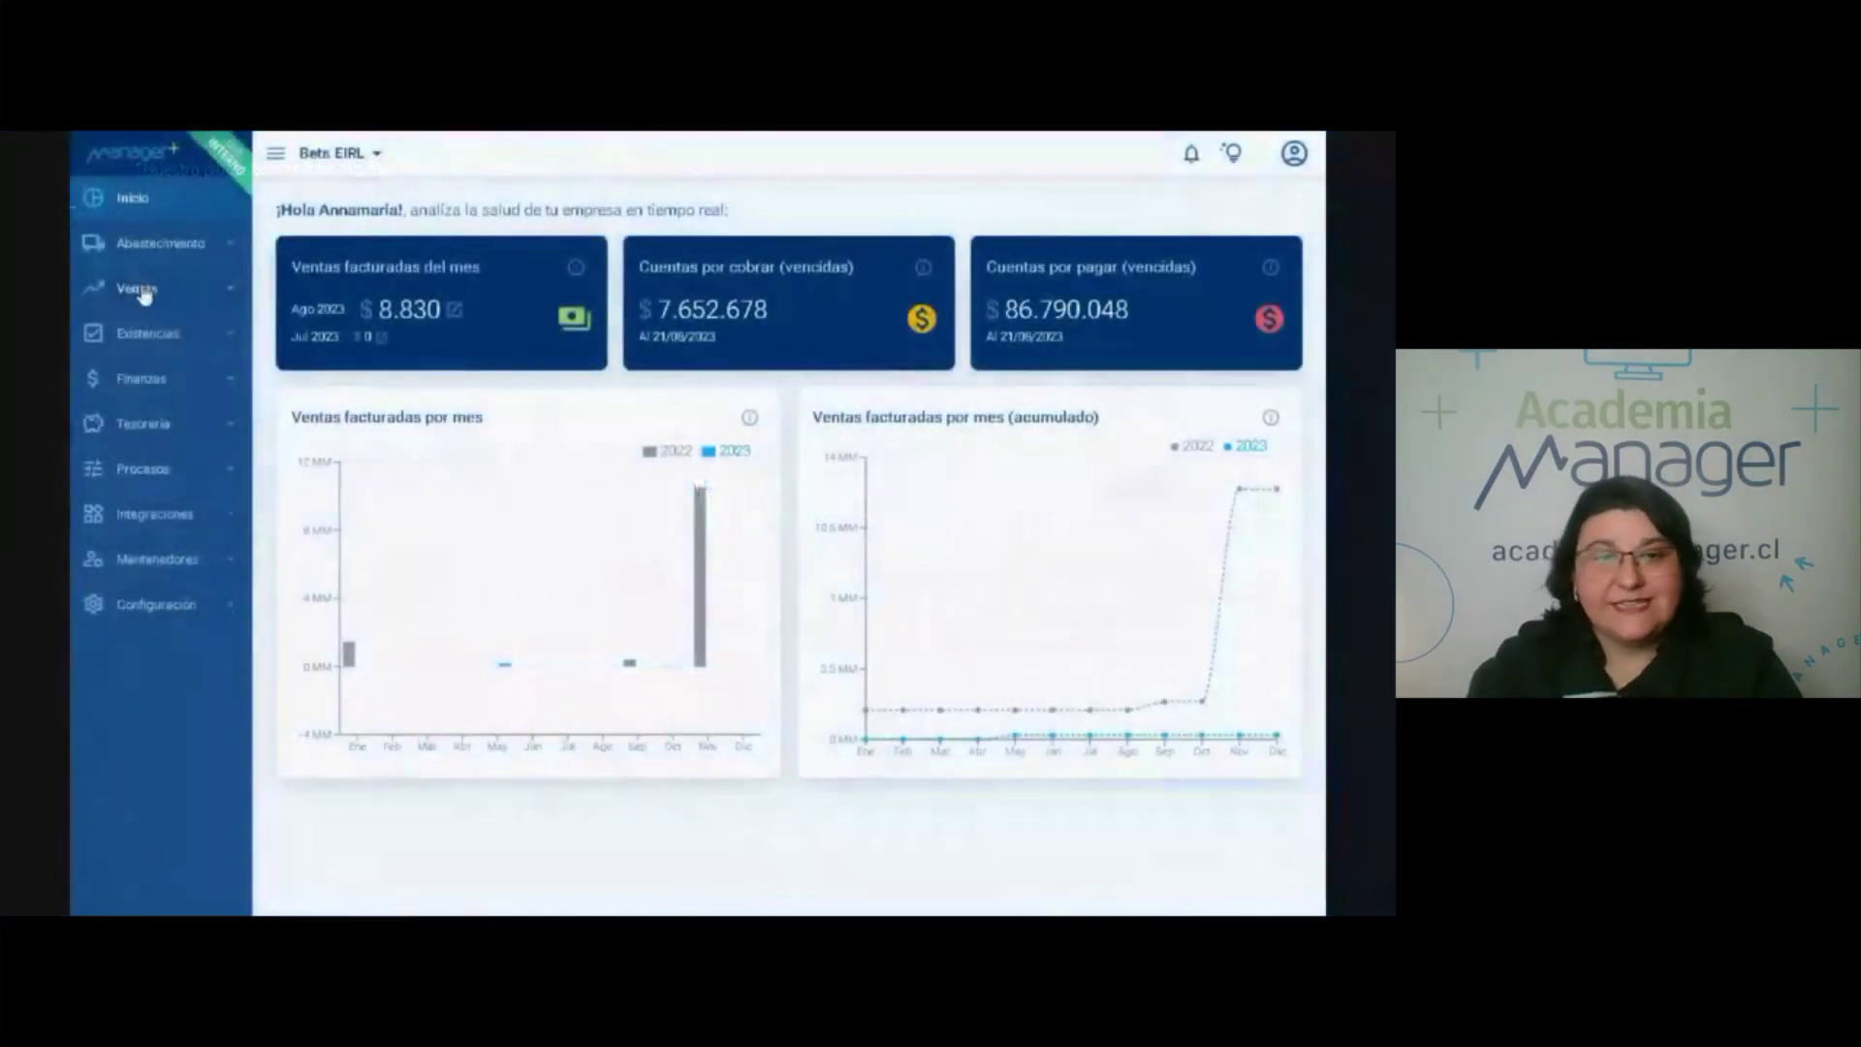
Open Gestionar documentos in Ventas and look through the available document types in the filter, leaving it unfiltered.
{"action": "left_click", "coordinate": [139, 289]}
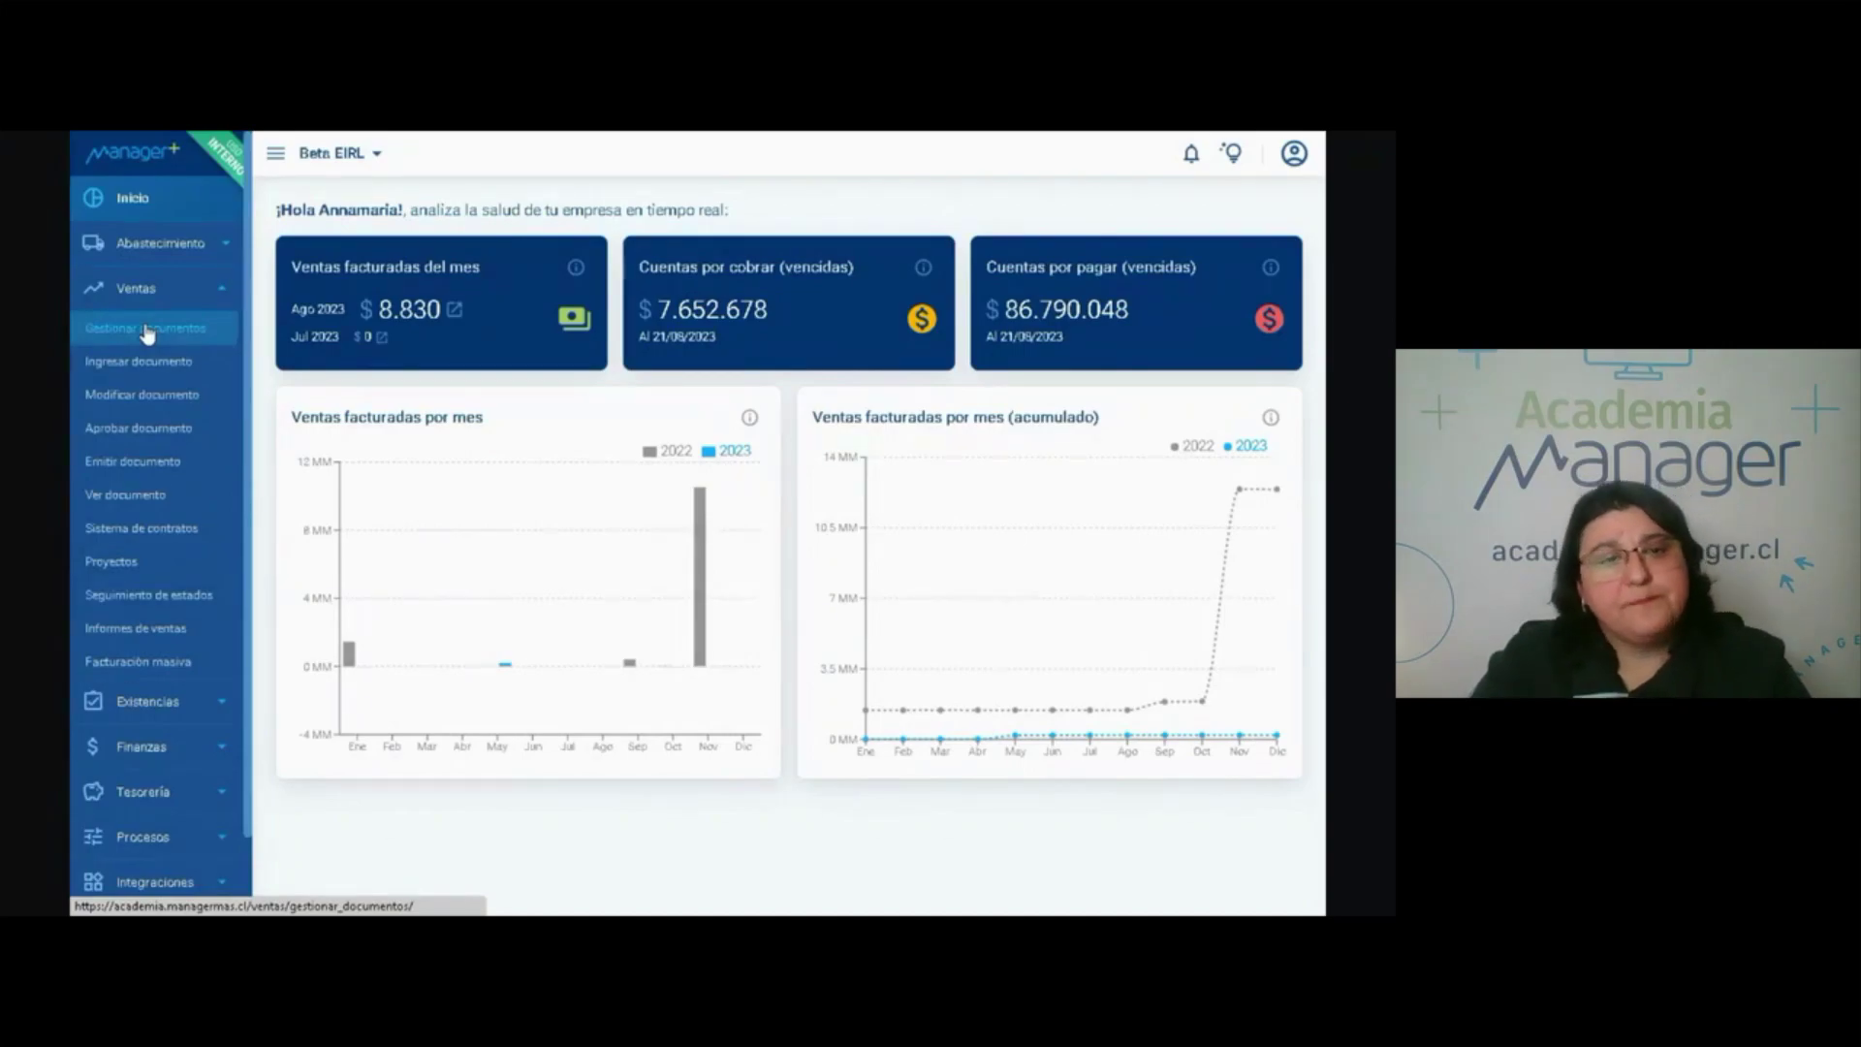
{"action": "left_click", "coordinate": [147, 335]}
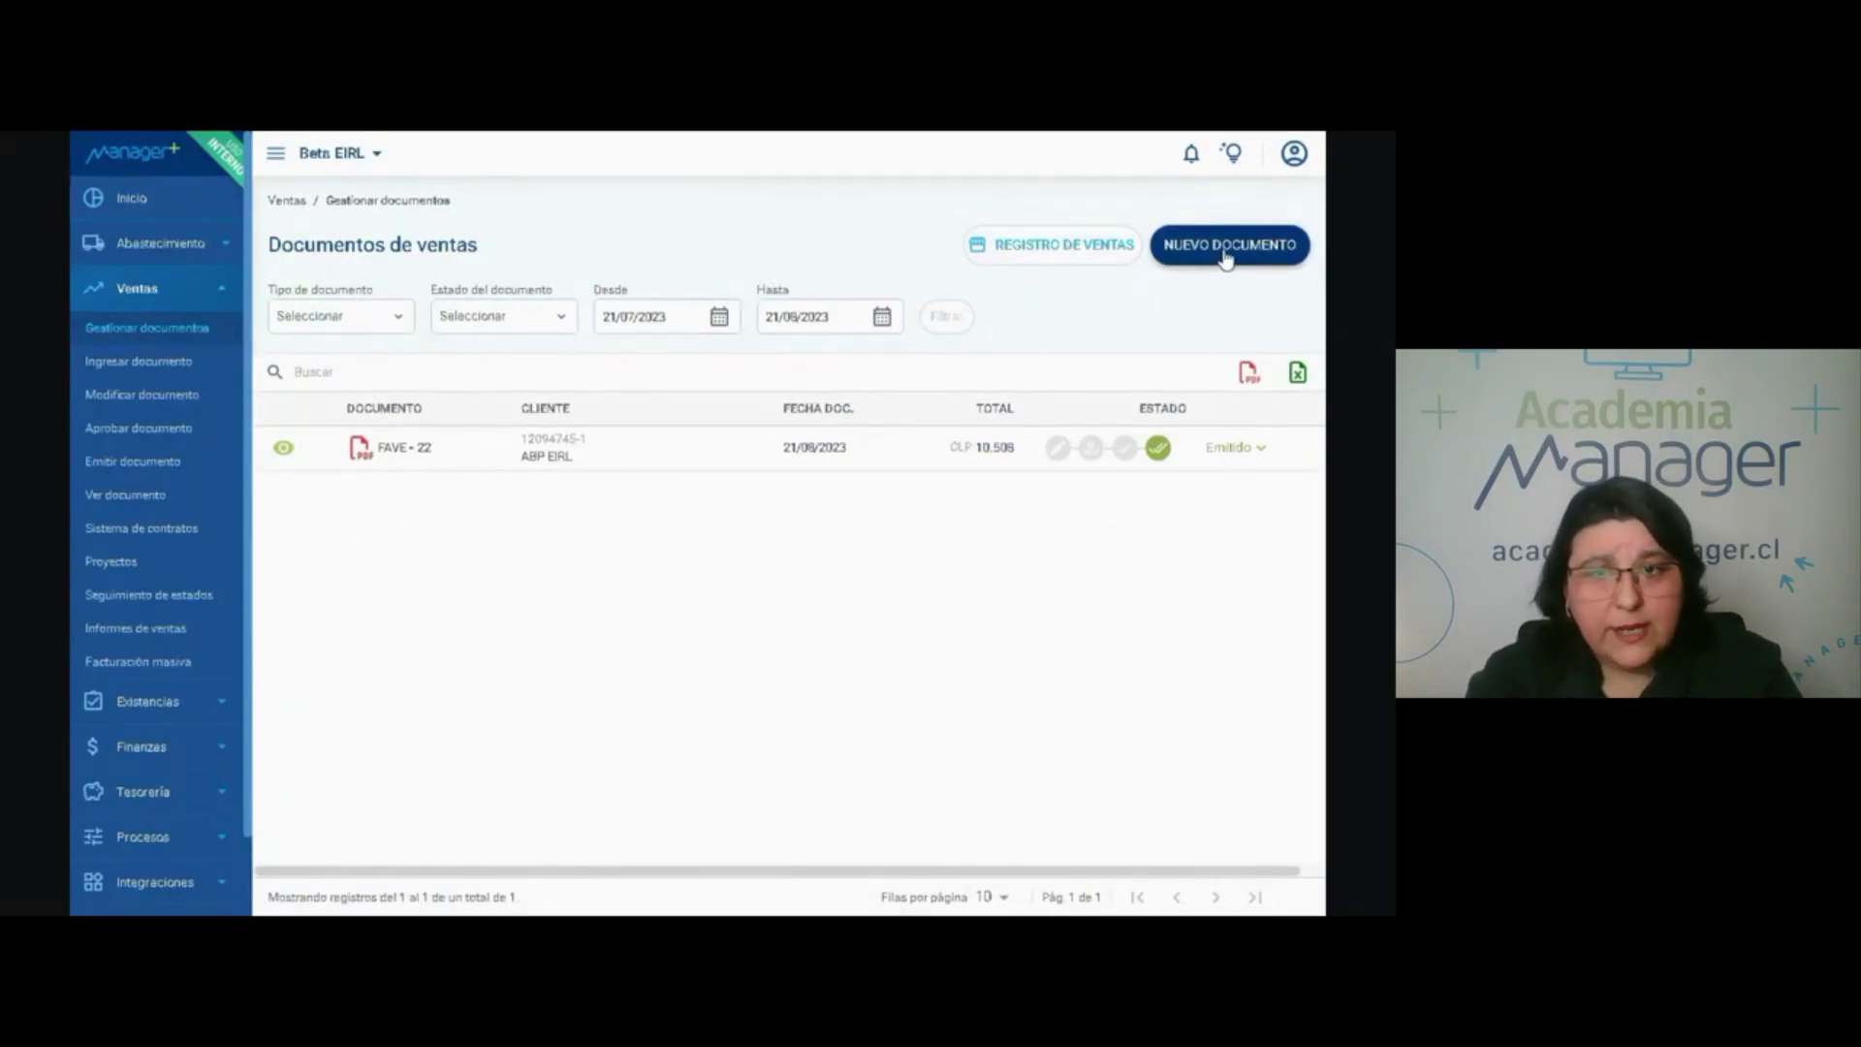
{"action": "left_click", "coordinate": [313, 325]}
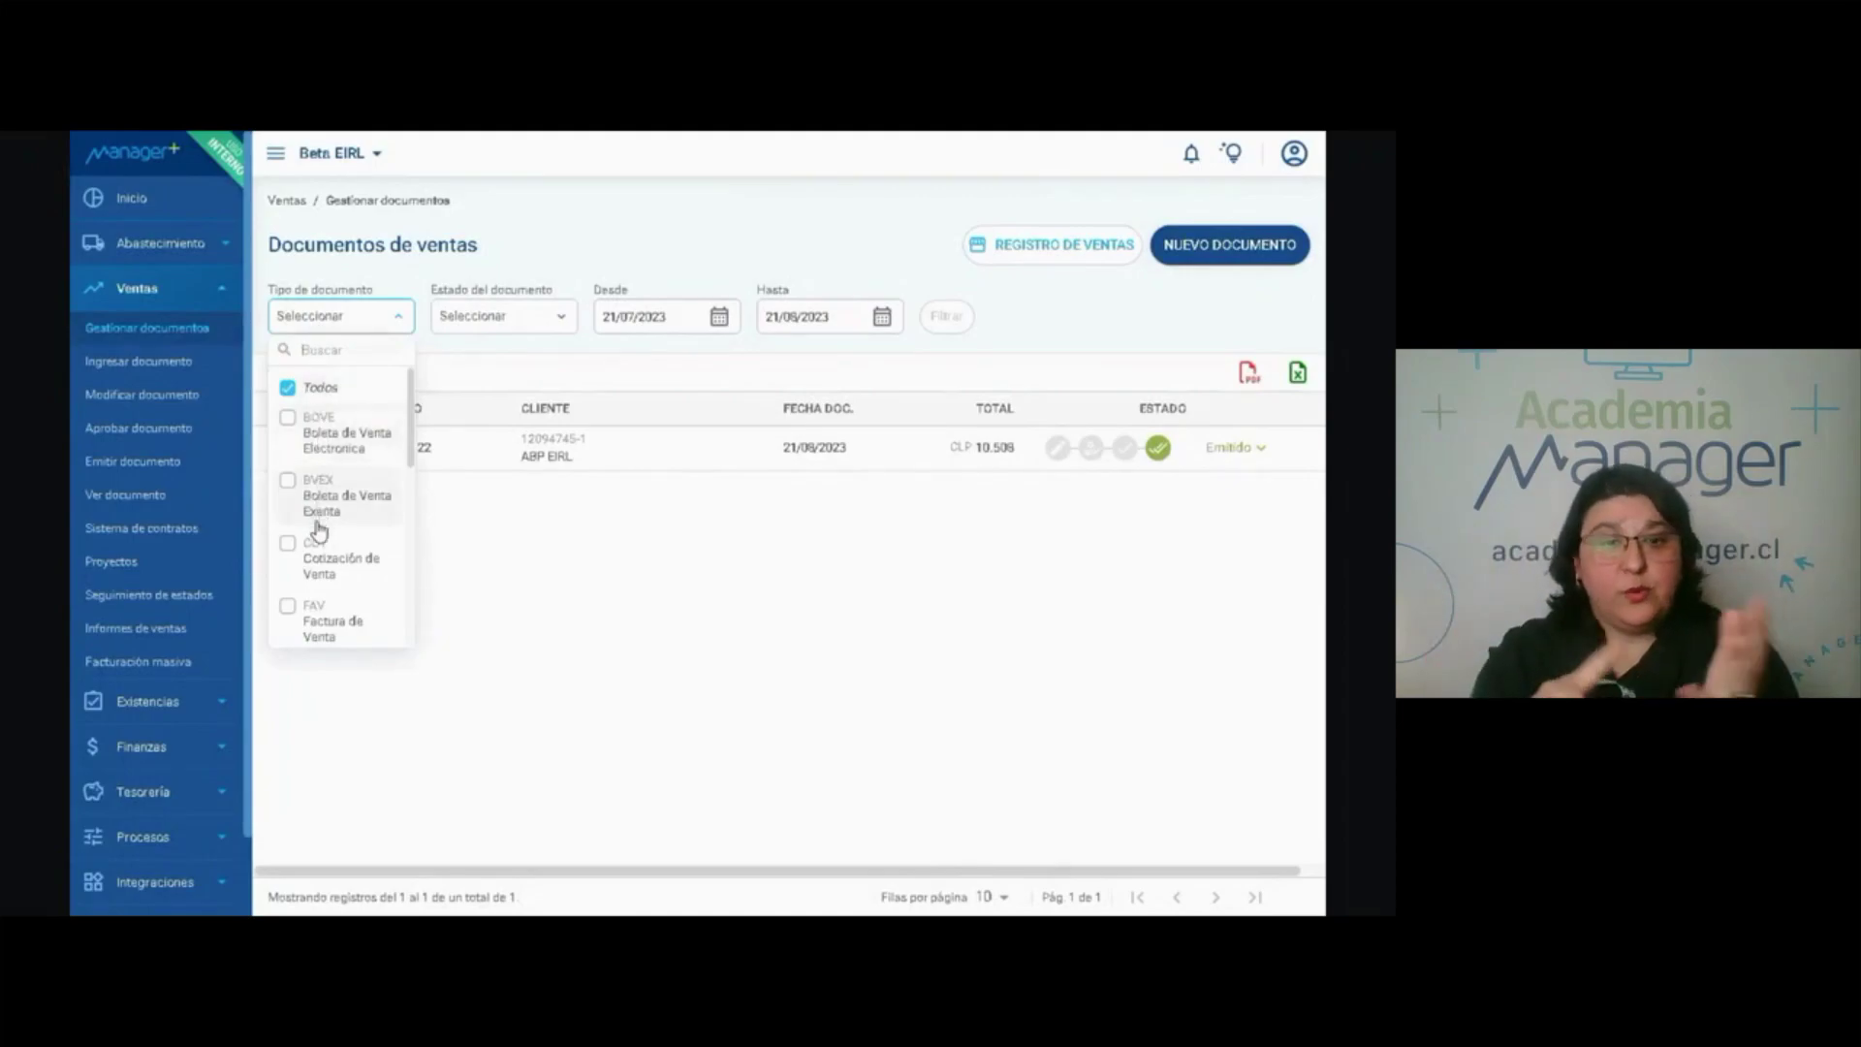
{"action": "scroll", "coordinate": [320, 529], "scroll_direction": "down", "scroll_amount": 2}
{"action": "scroll", "coordinate": [320, 528], "scroll_direction": "down", "scroll_amount": 4}
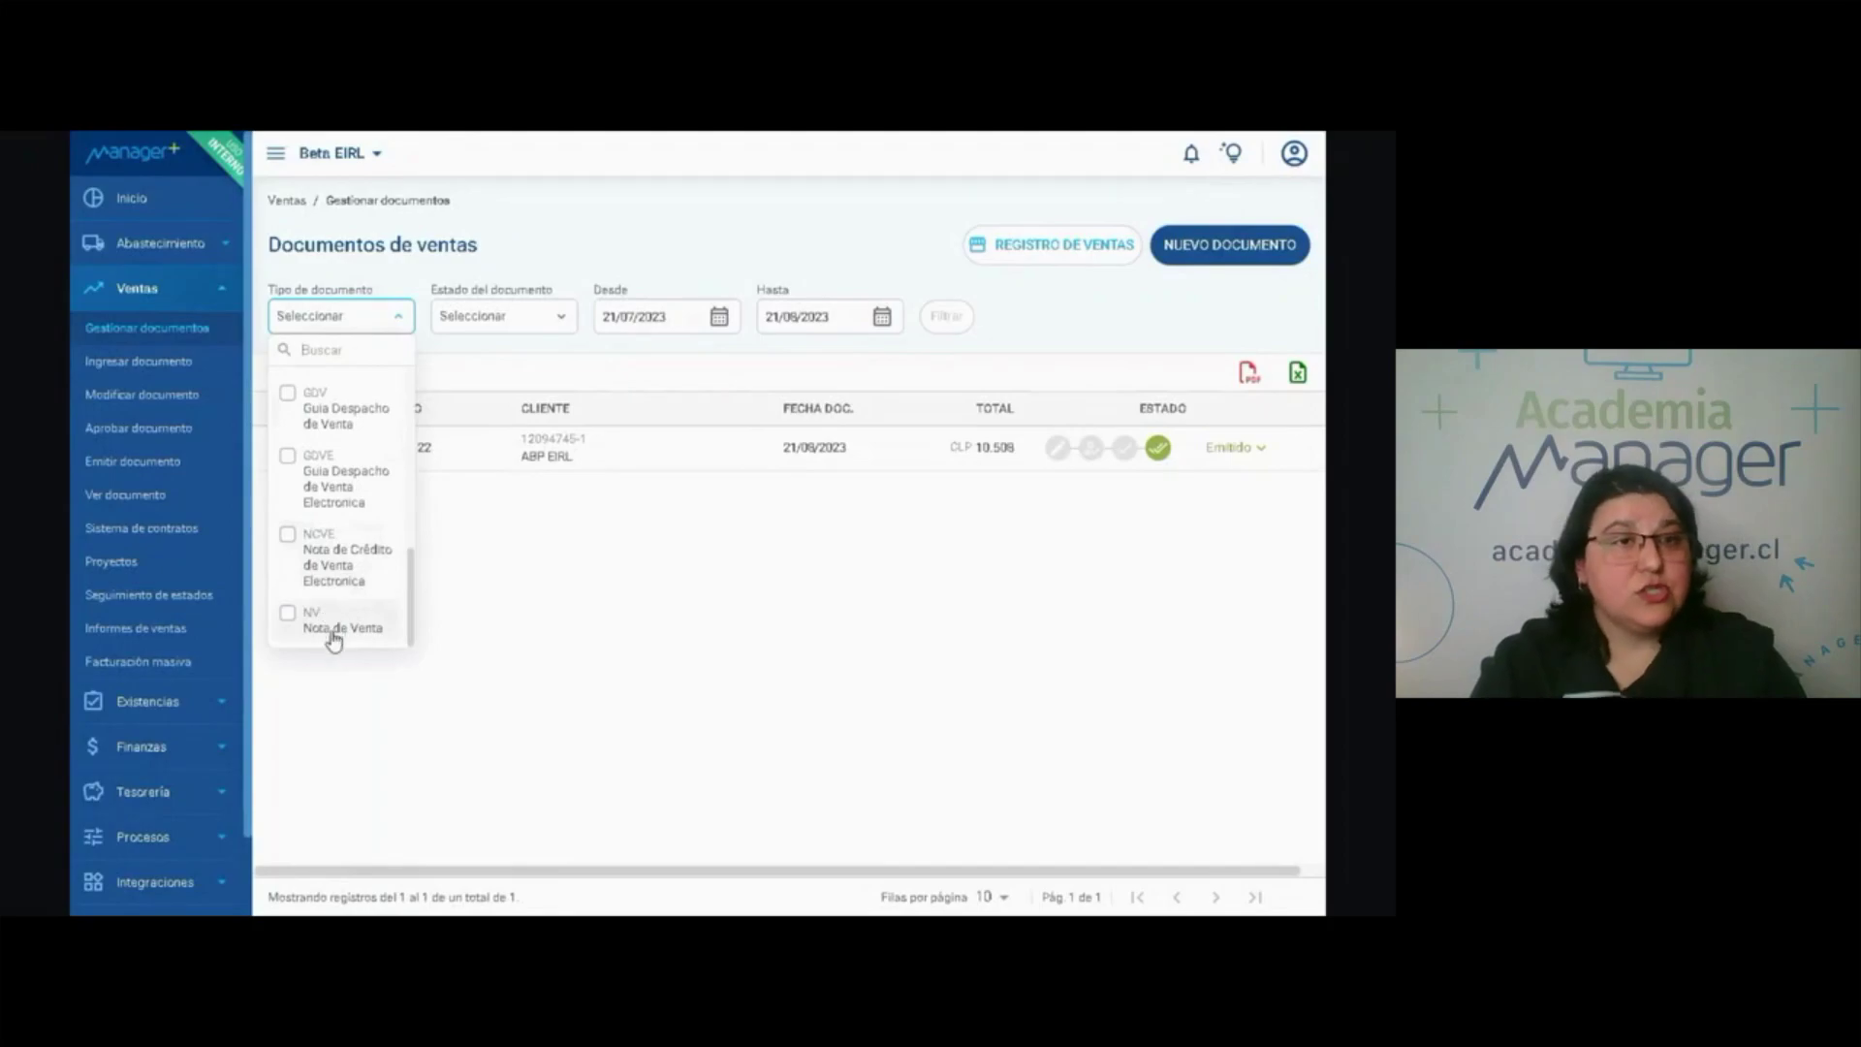
{"action": "left_click", "coordinate": [639, 353]}
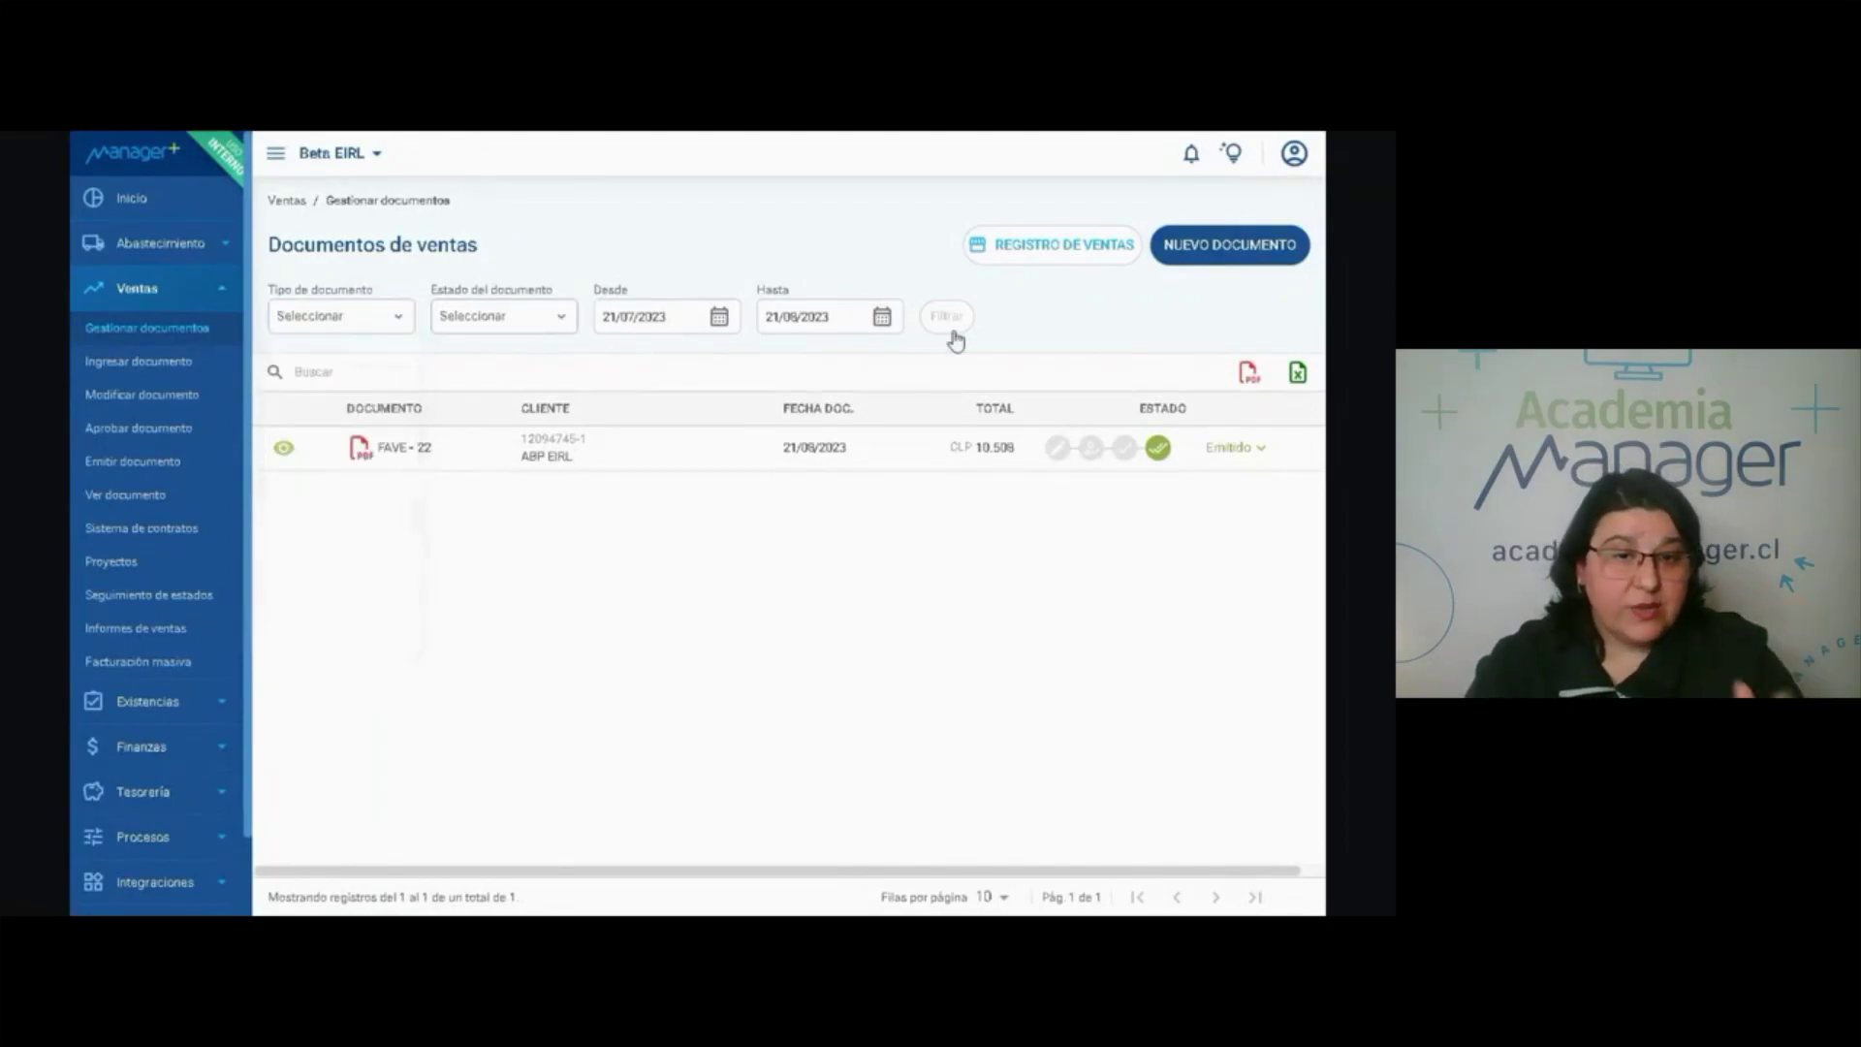
Start a new Factura de Venta Electrónica (FAVE), finding the document type by searching for "fav".
{"action": "left_click", "coordinate": [1202, 256]}
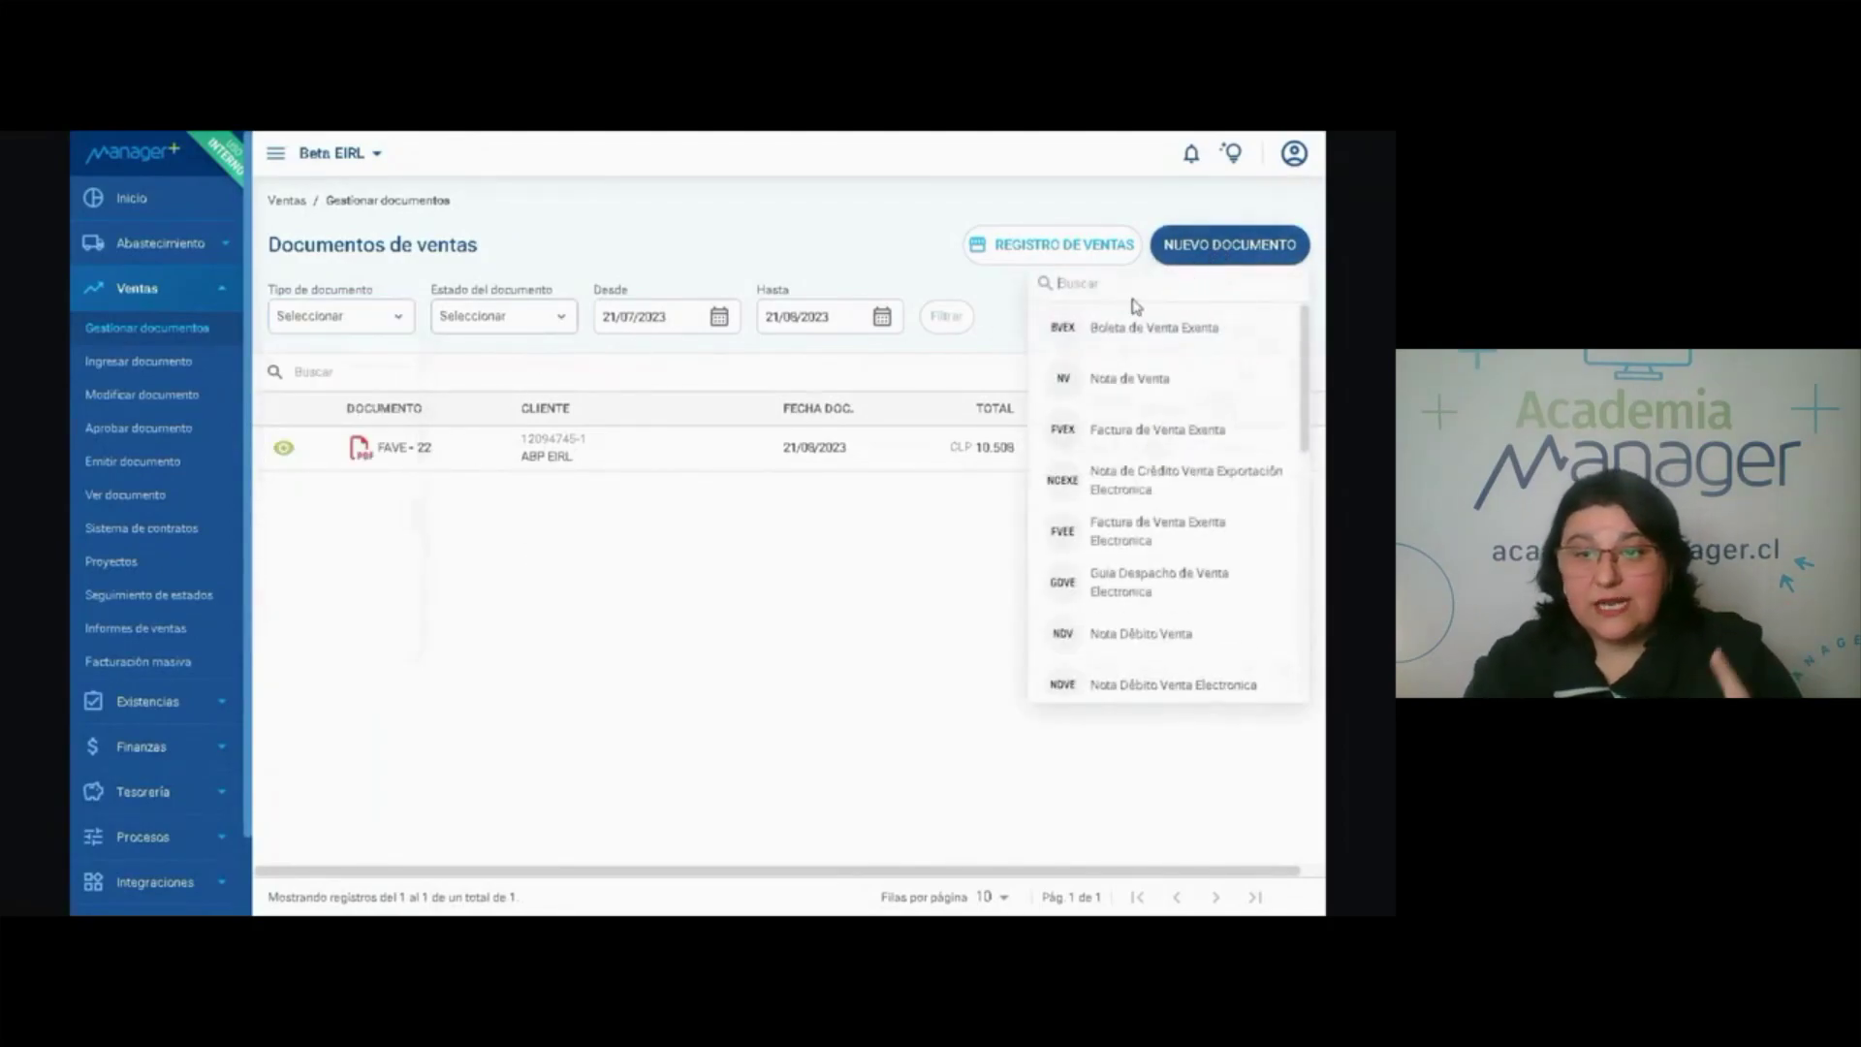
{"action": "type", "text": "fav"}
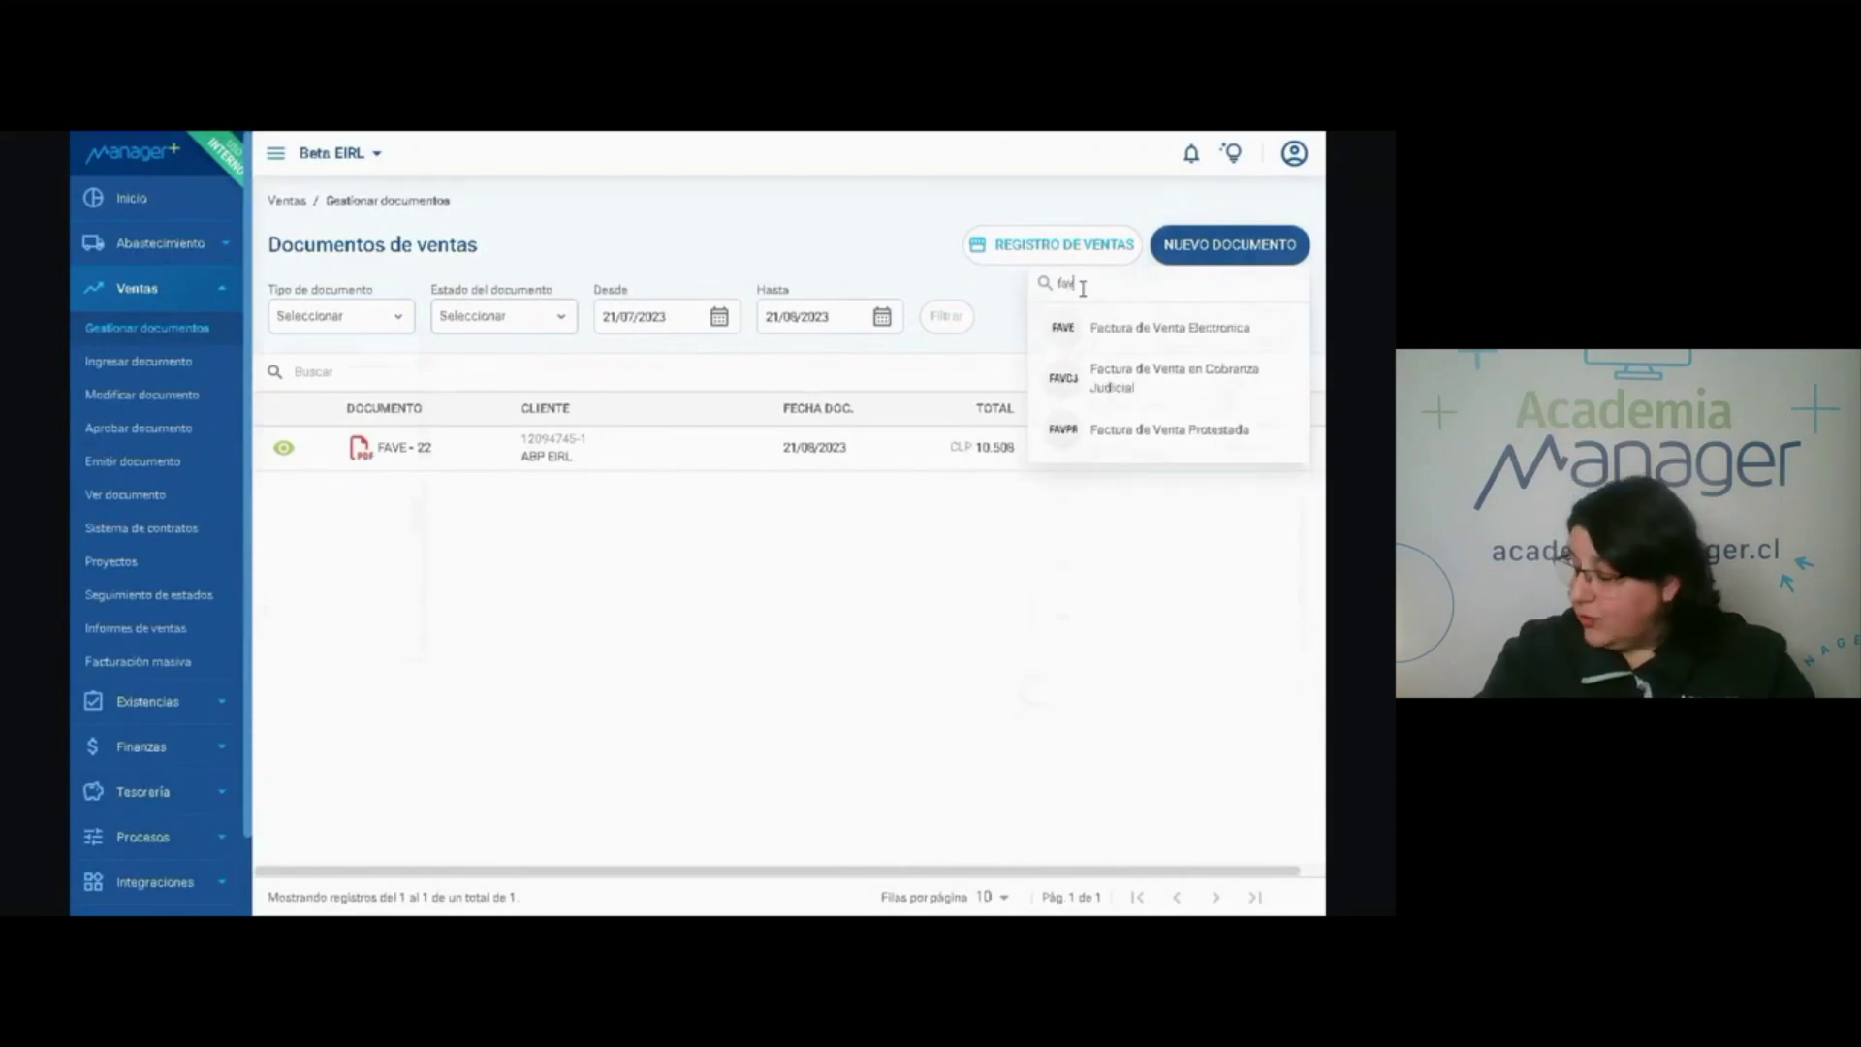
{"action": "left_click", "coordinate": [1125, 330]}
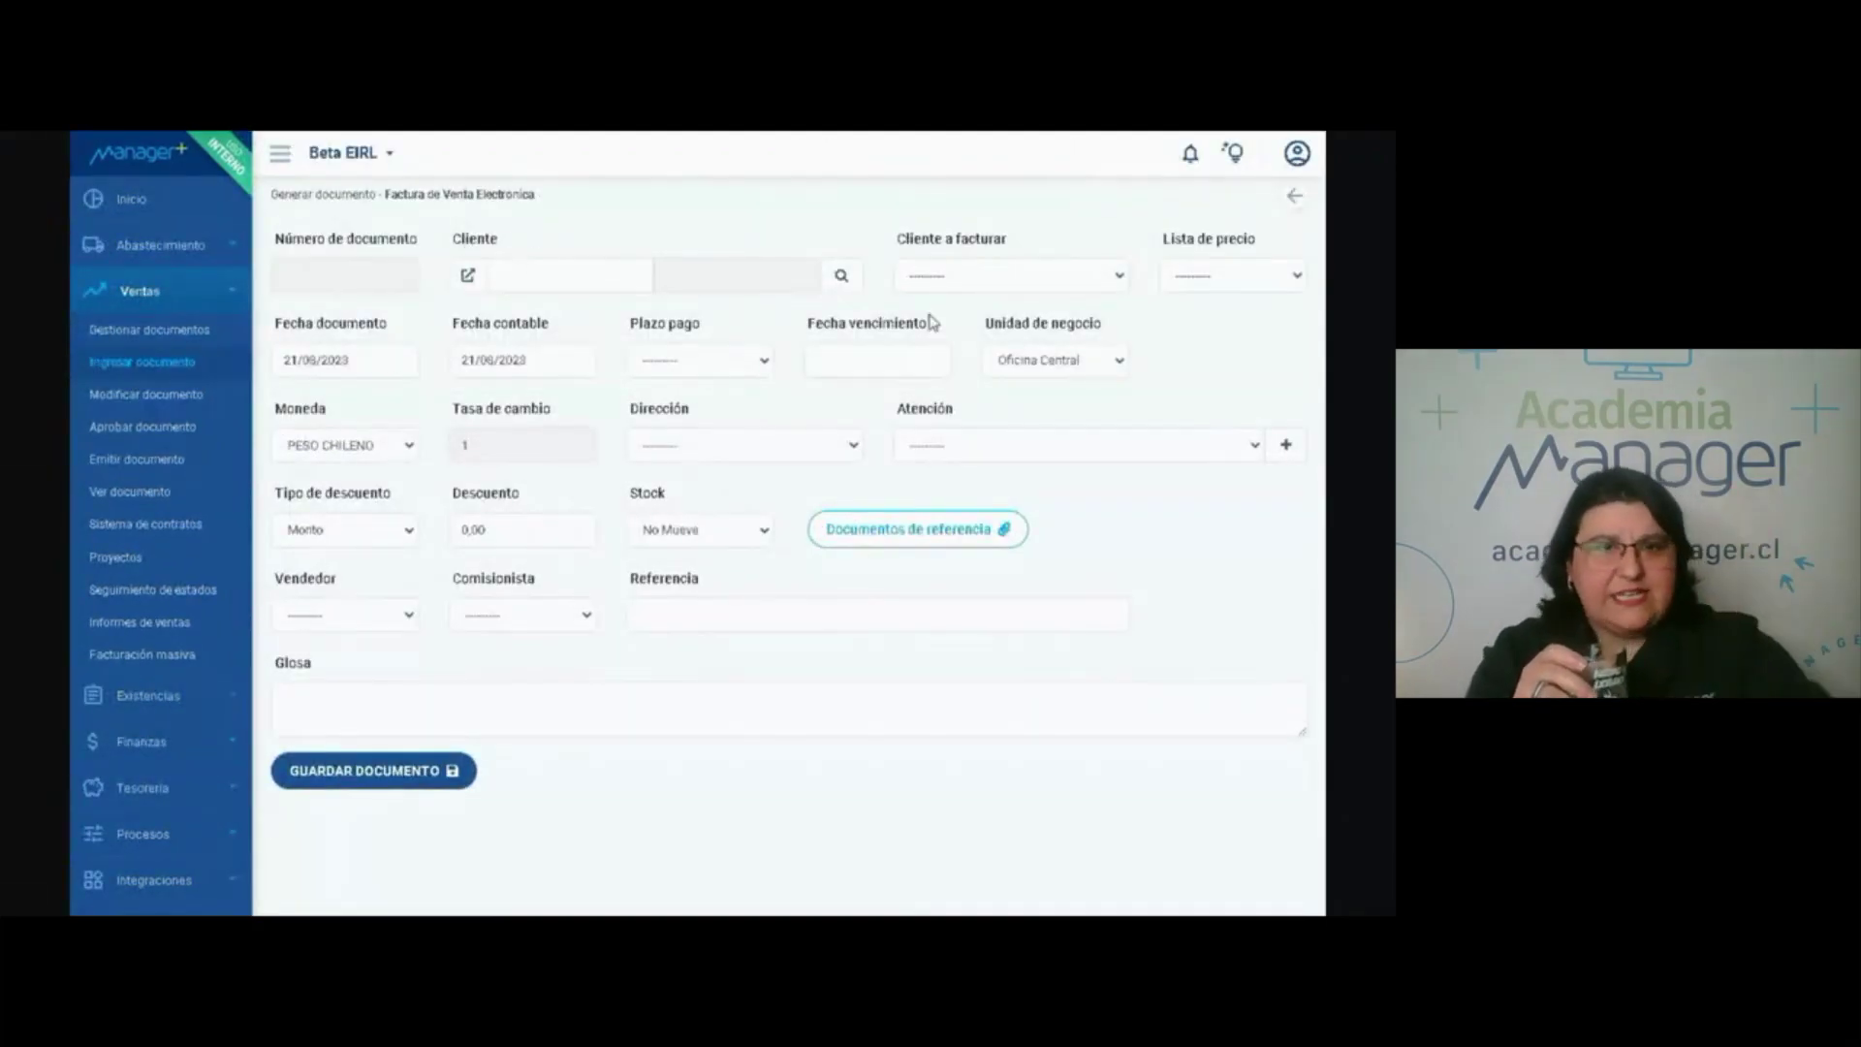
Fill in the sales invoice header with client ABP EIRL, stock option Mueve and seller profe, and save the document.
{"action": "left_click", "coordinate": [841, 276]}
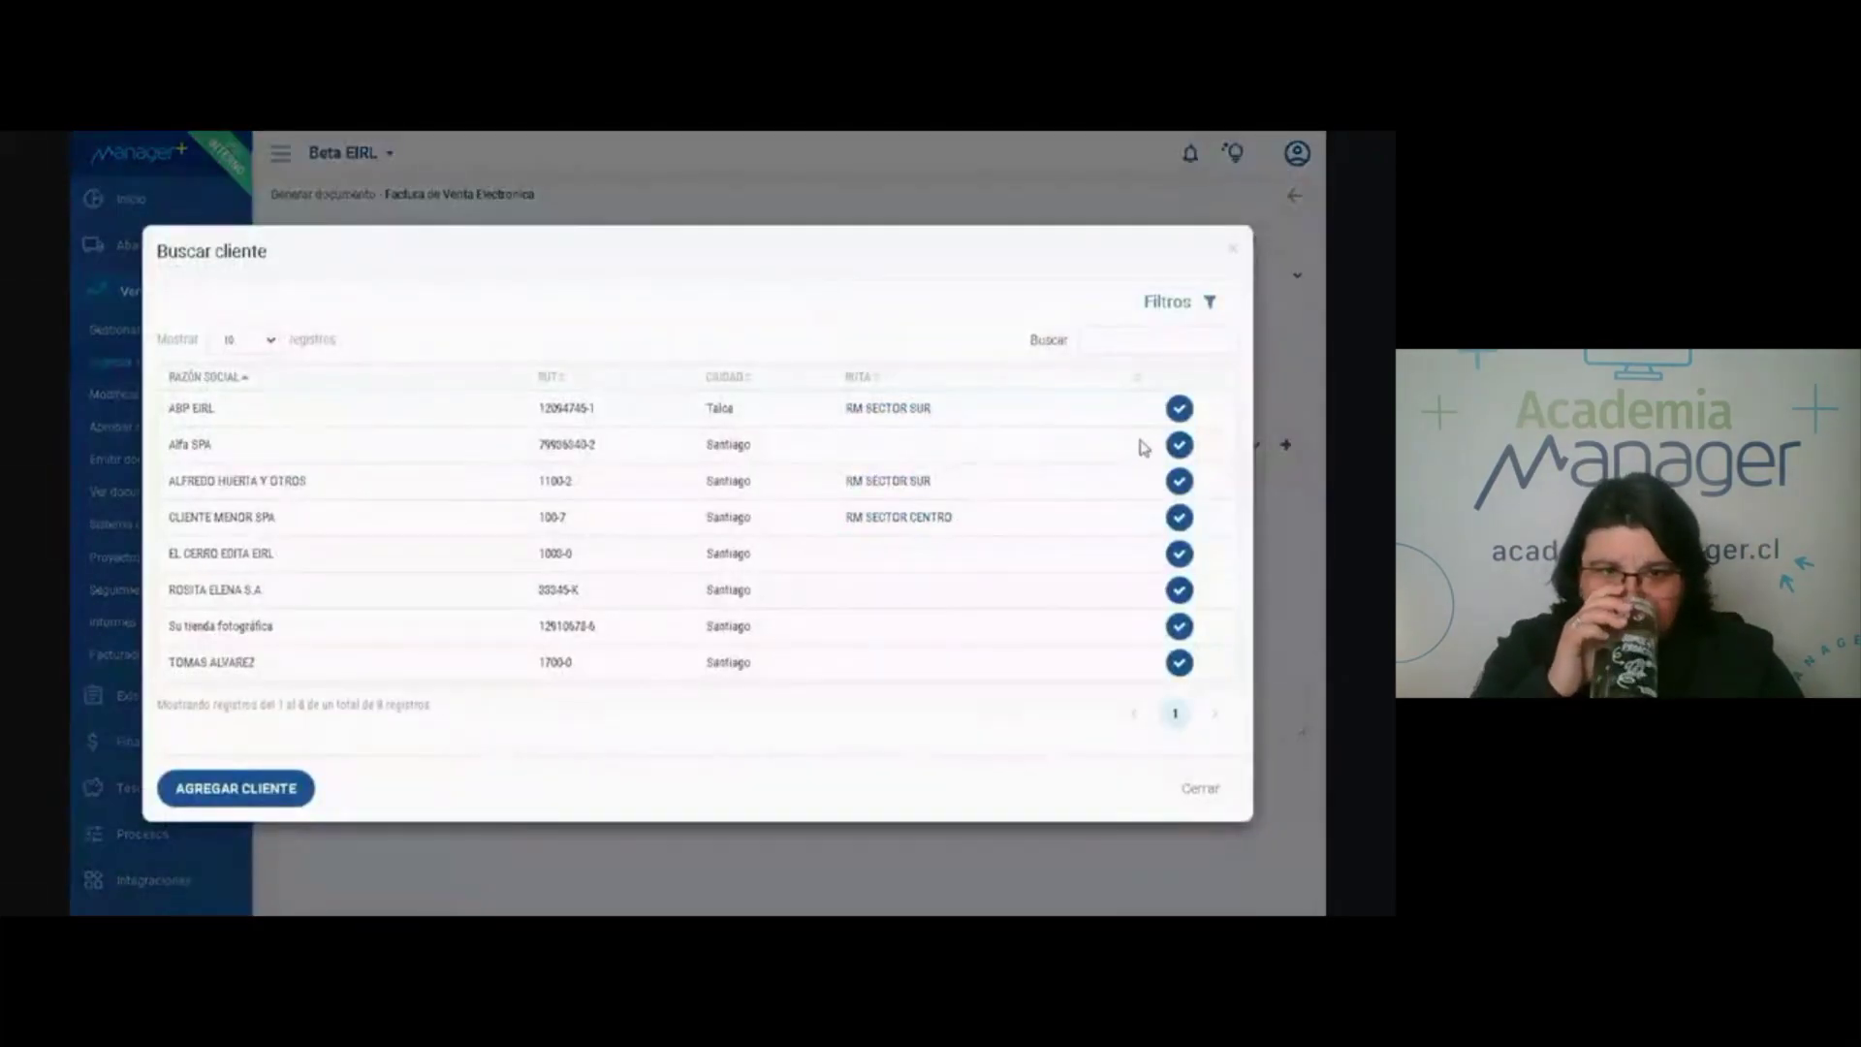
{"action": "left_click", "coordinate": [1179, 408]}
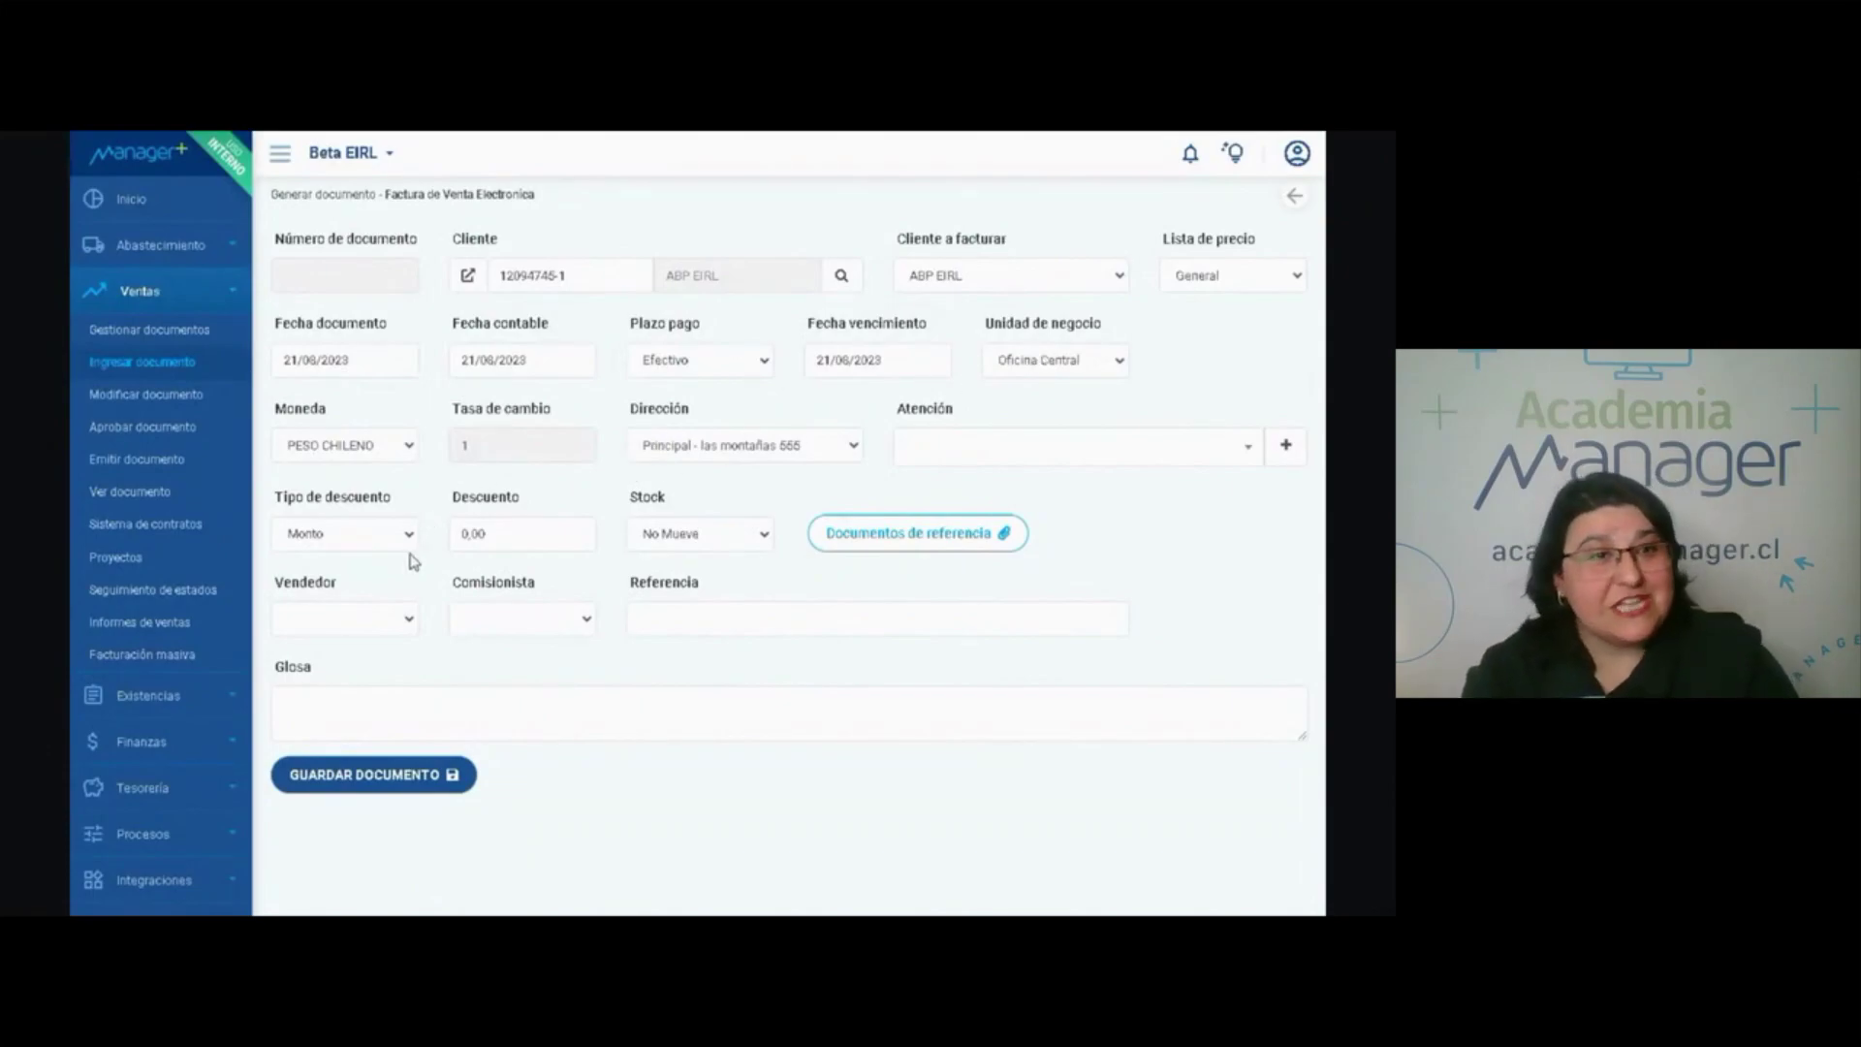
{"action": "left_click", "coordinate": [640, 539]}
{"action": "left_click", "coordinate": [663, 577]}
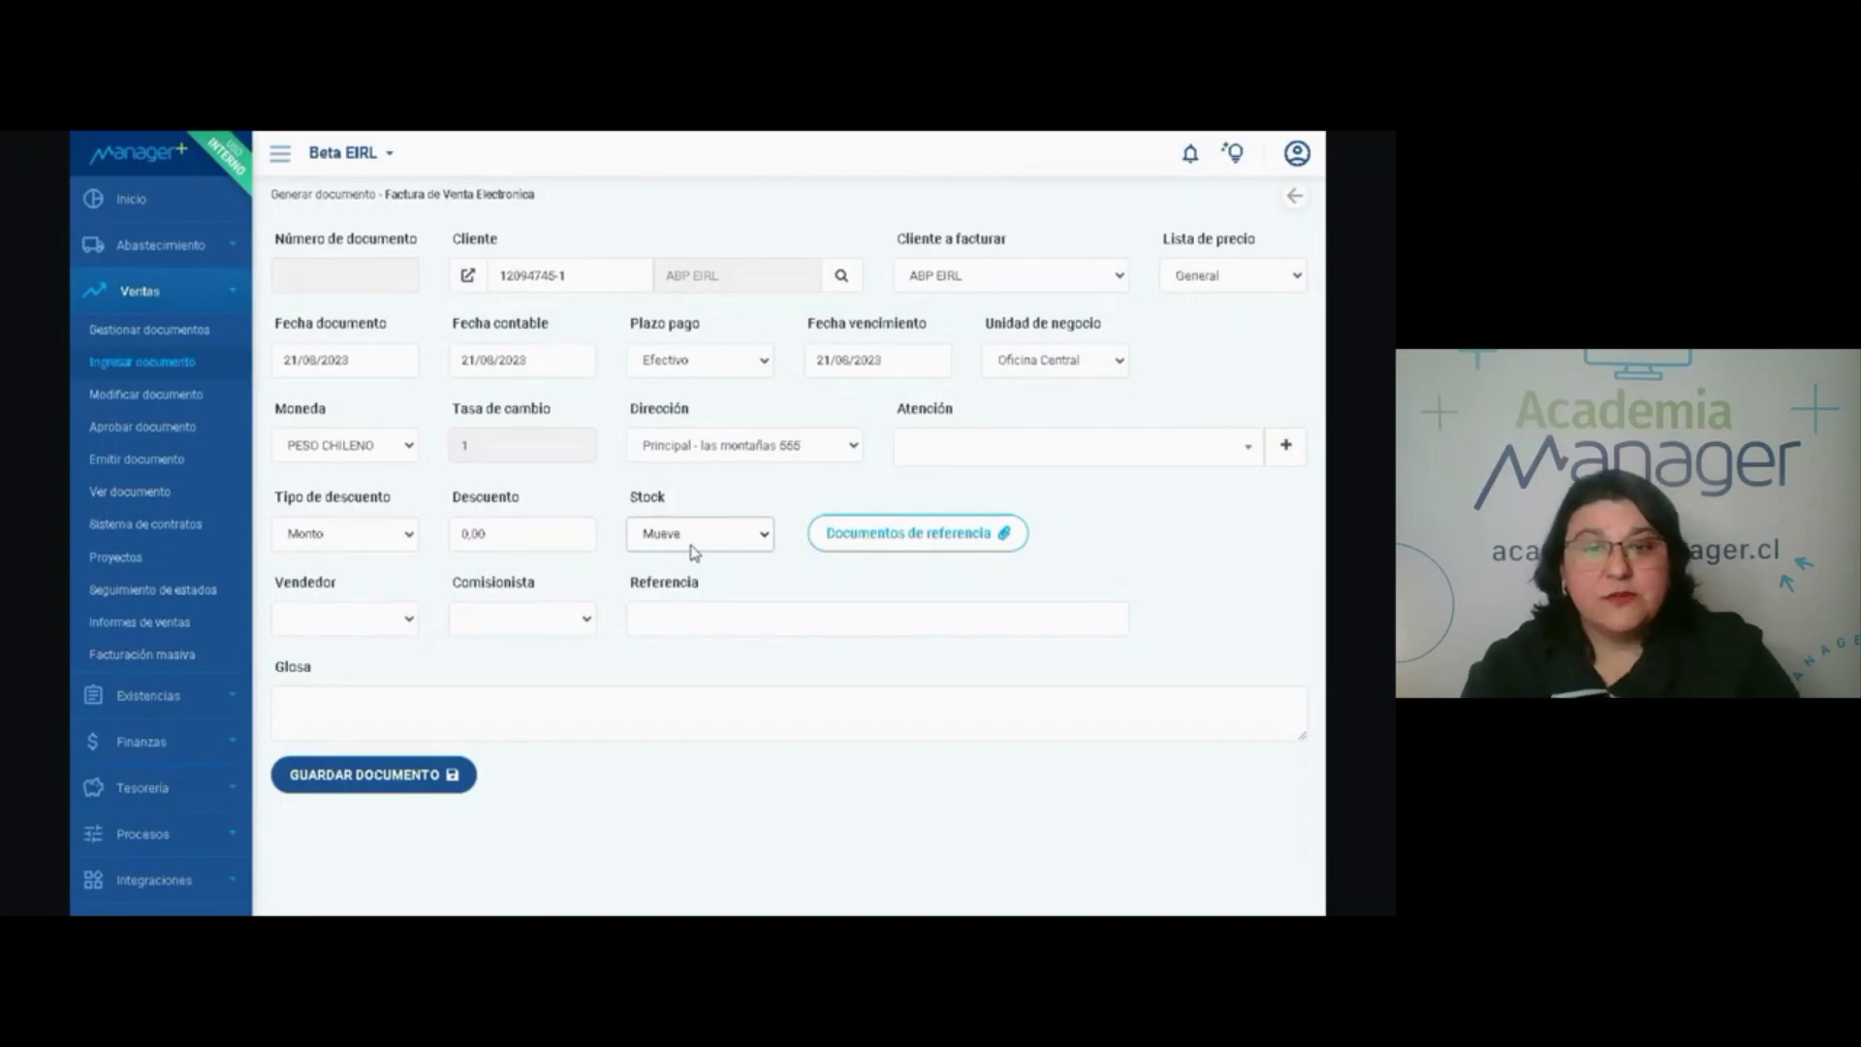
{"action": "left_click", "coordinate": [301, 630]}
{"action": "left_click", "coordinate": [301, 677]}
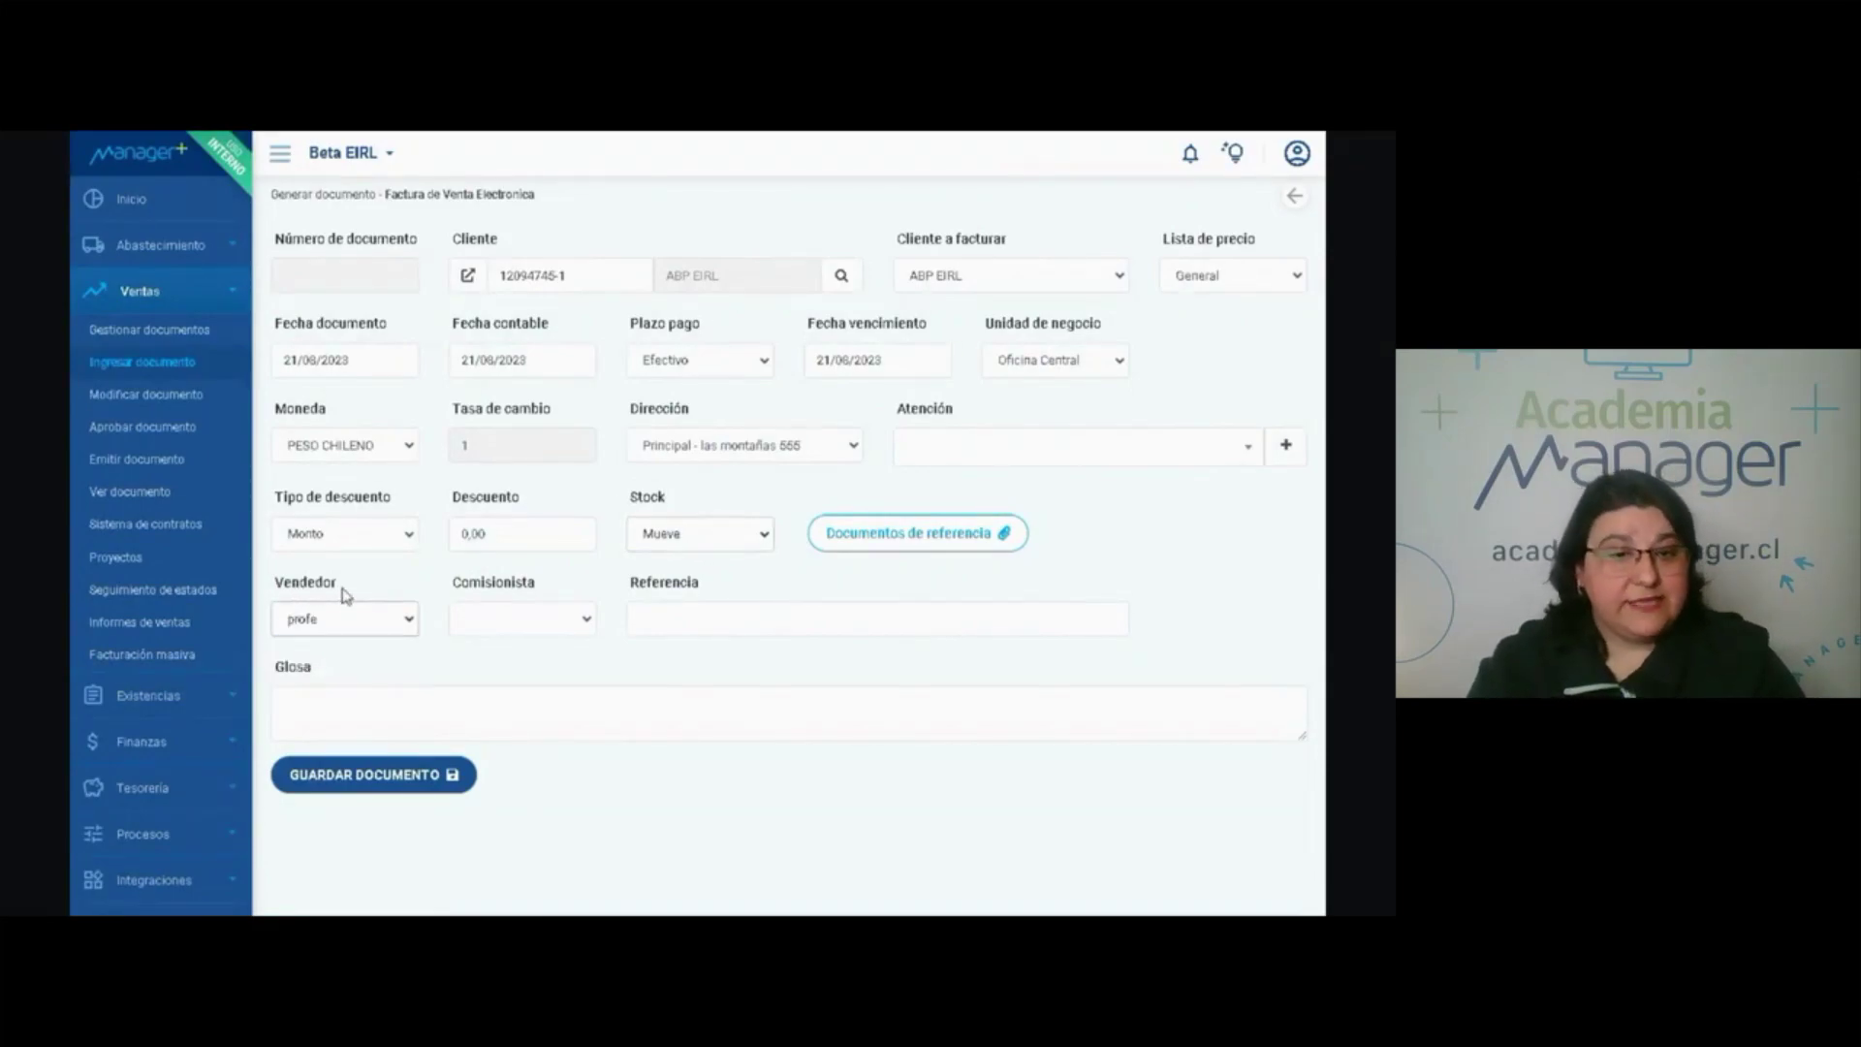
{"action": "left_click", "coordinate": [364, 783]}
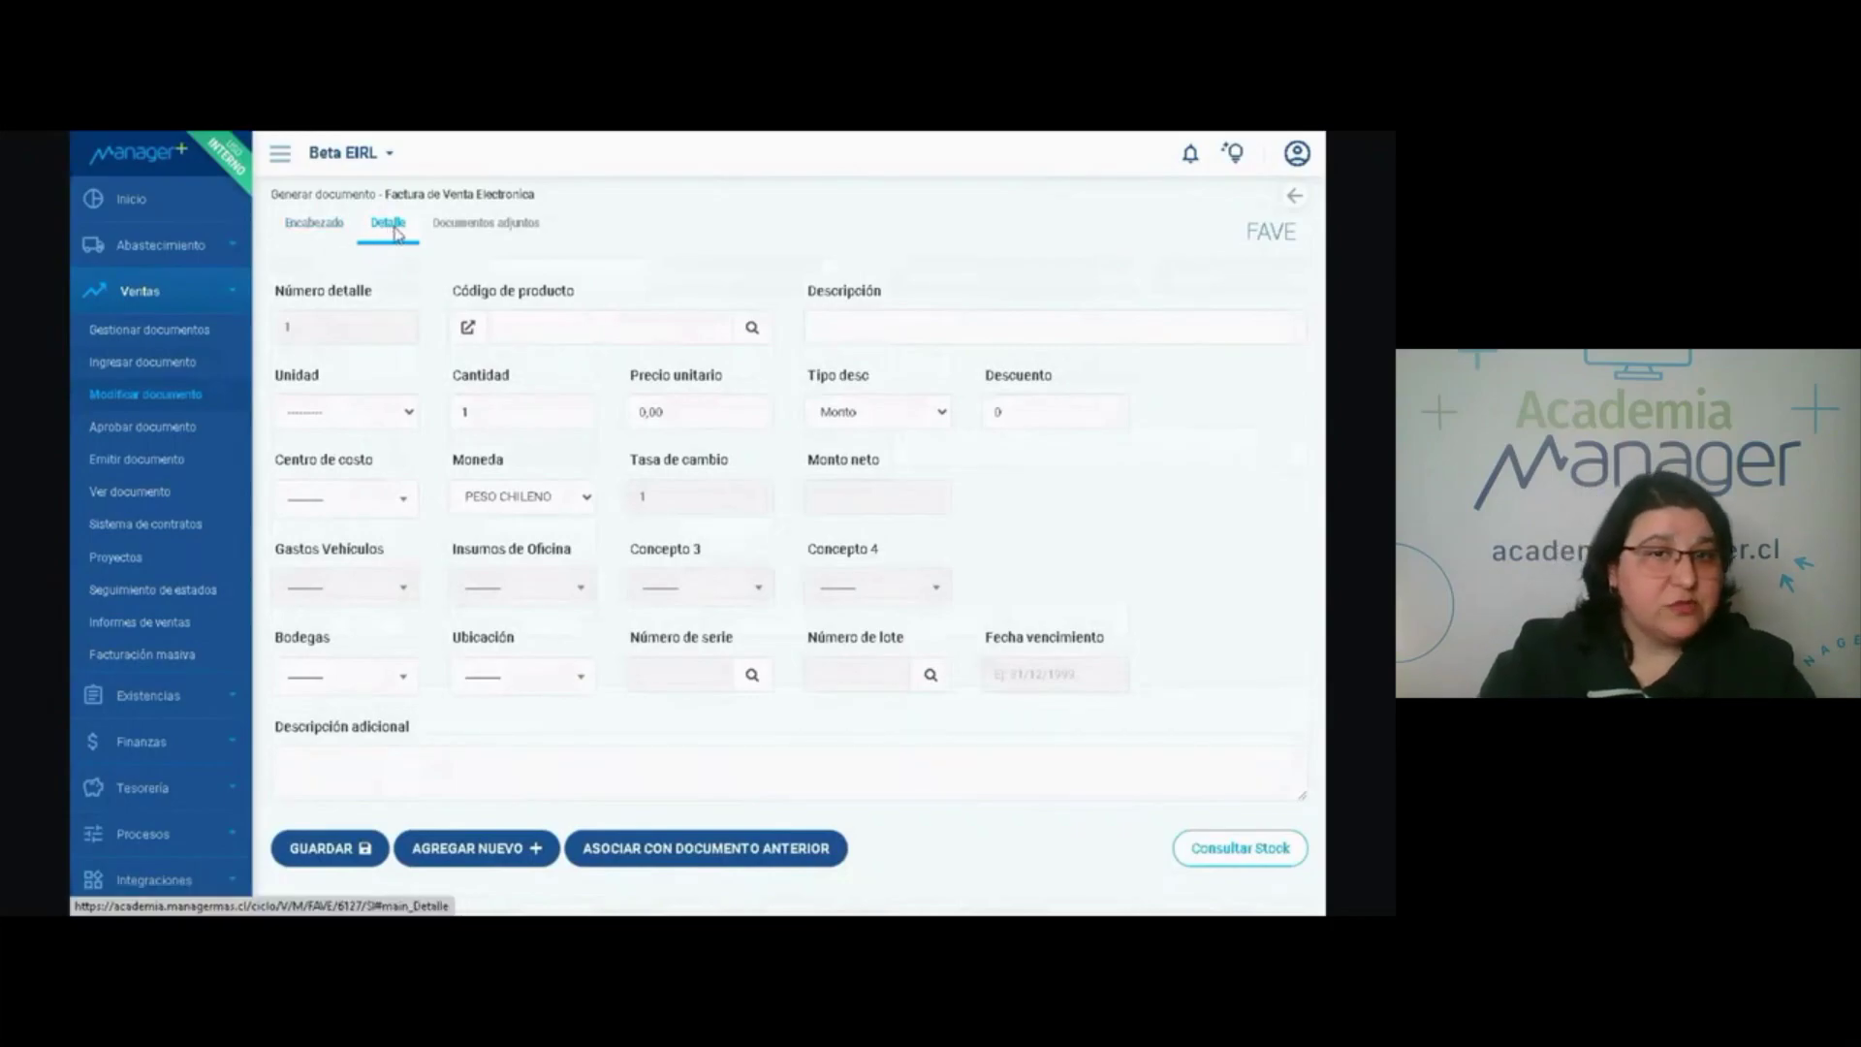
Add product 1000 LAMPARA INALAMBRICA 1 to the invoice's first detail line with a quantity of 100.
{"action": "left_click", "coordinate": [752, 328]}
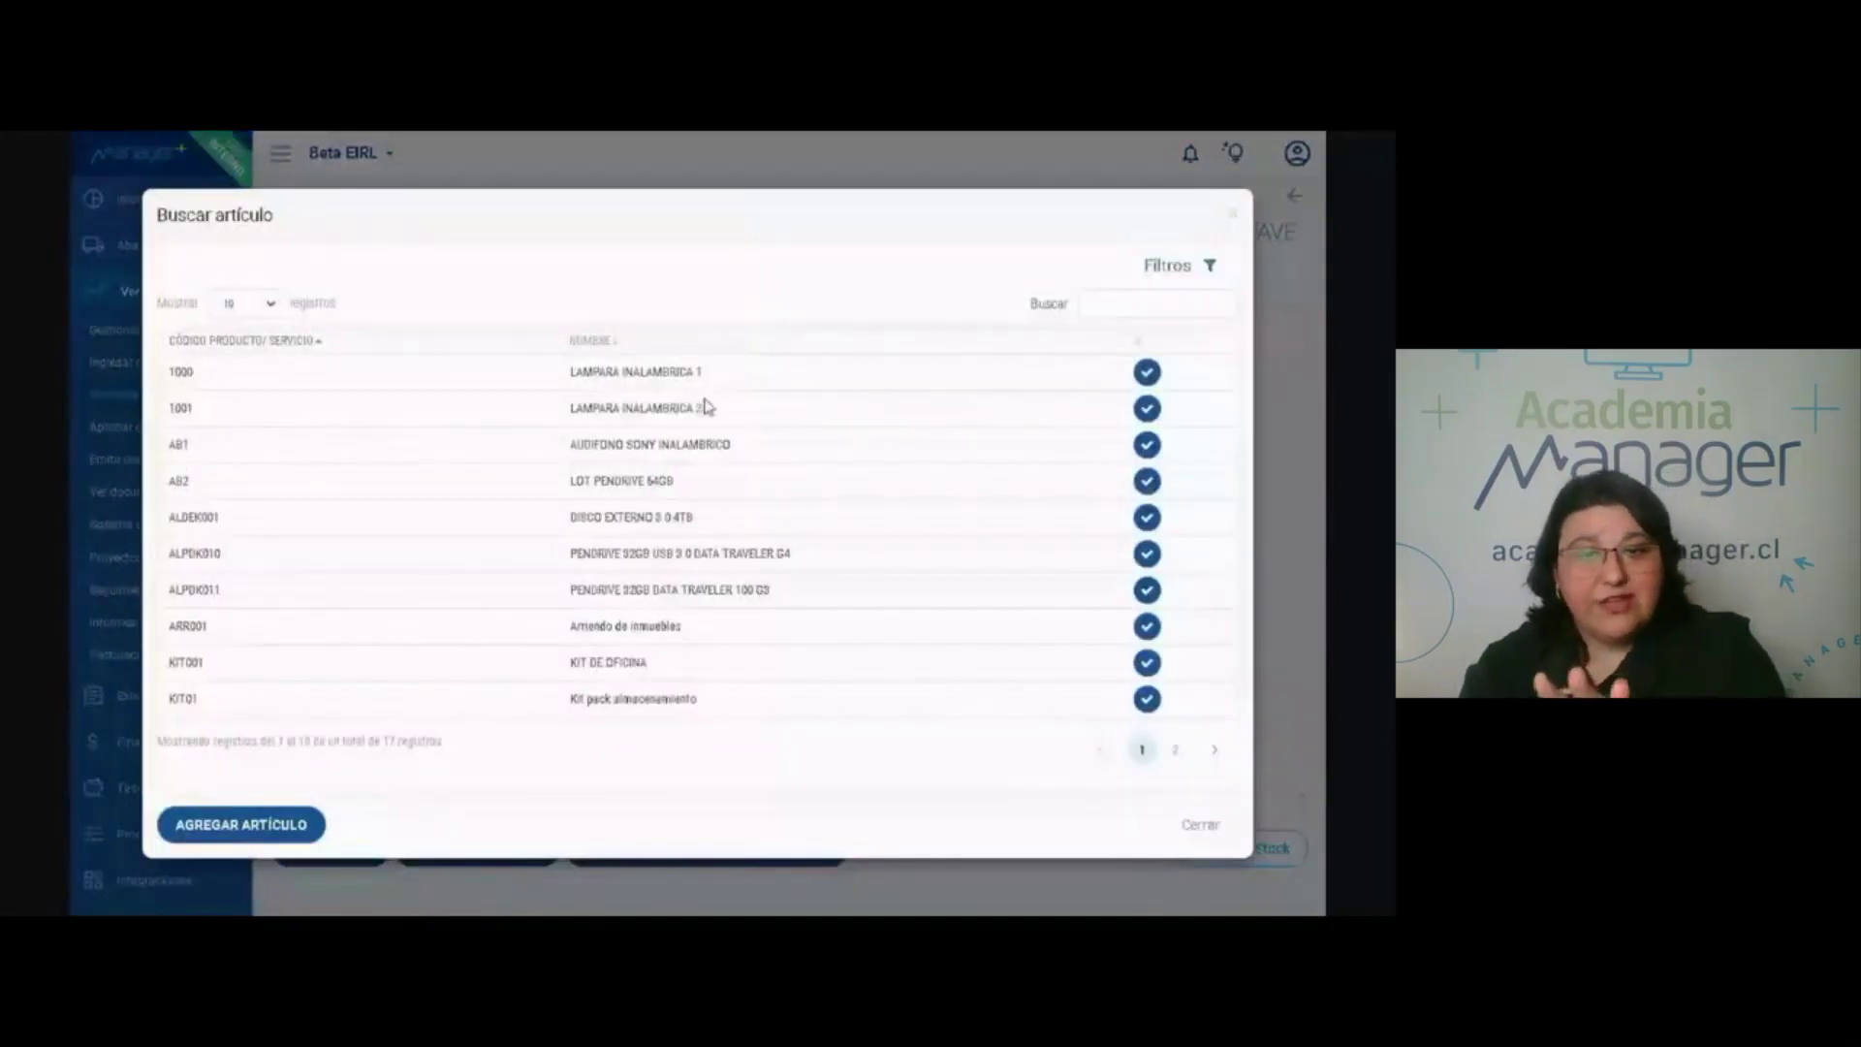
{"action": "left_click", "coordinate": [1147, 372]}
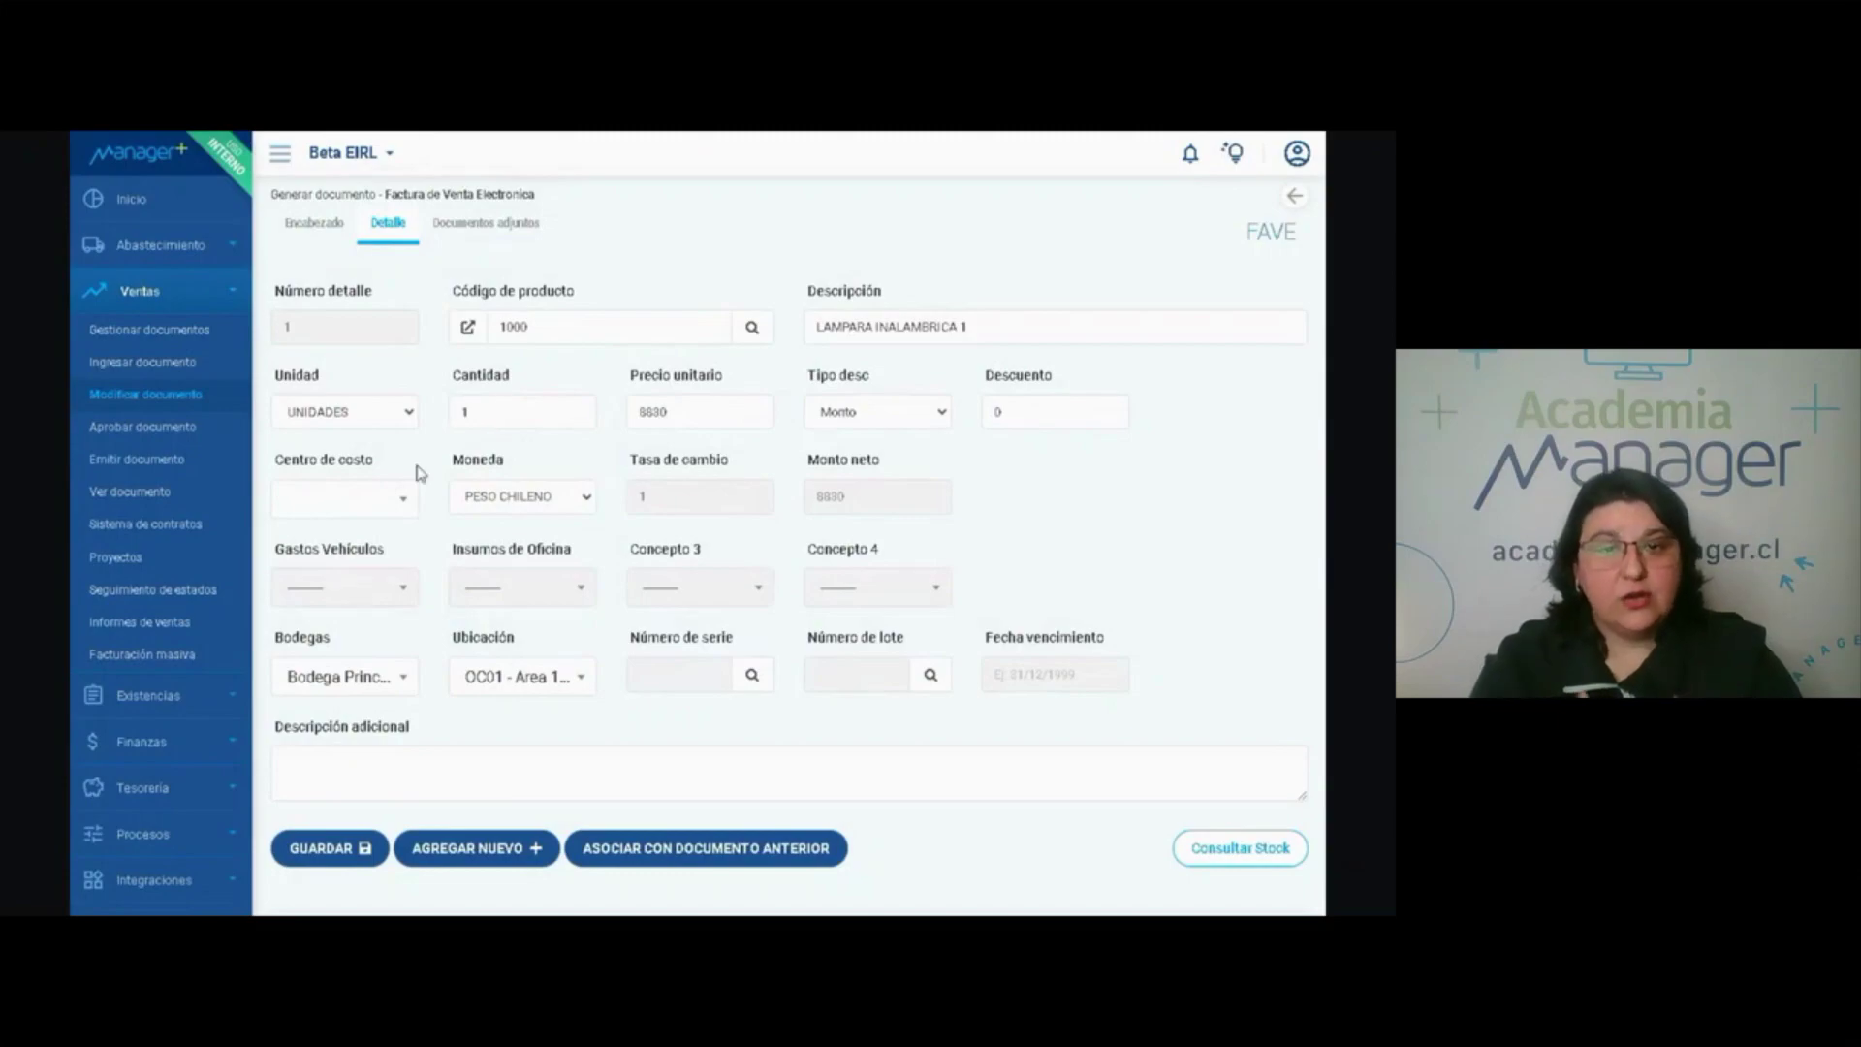
{"action": "double_click", "coordinate": [485, 412]}
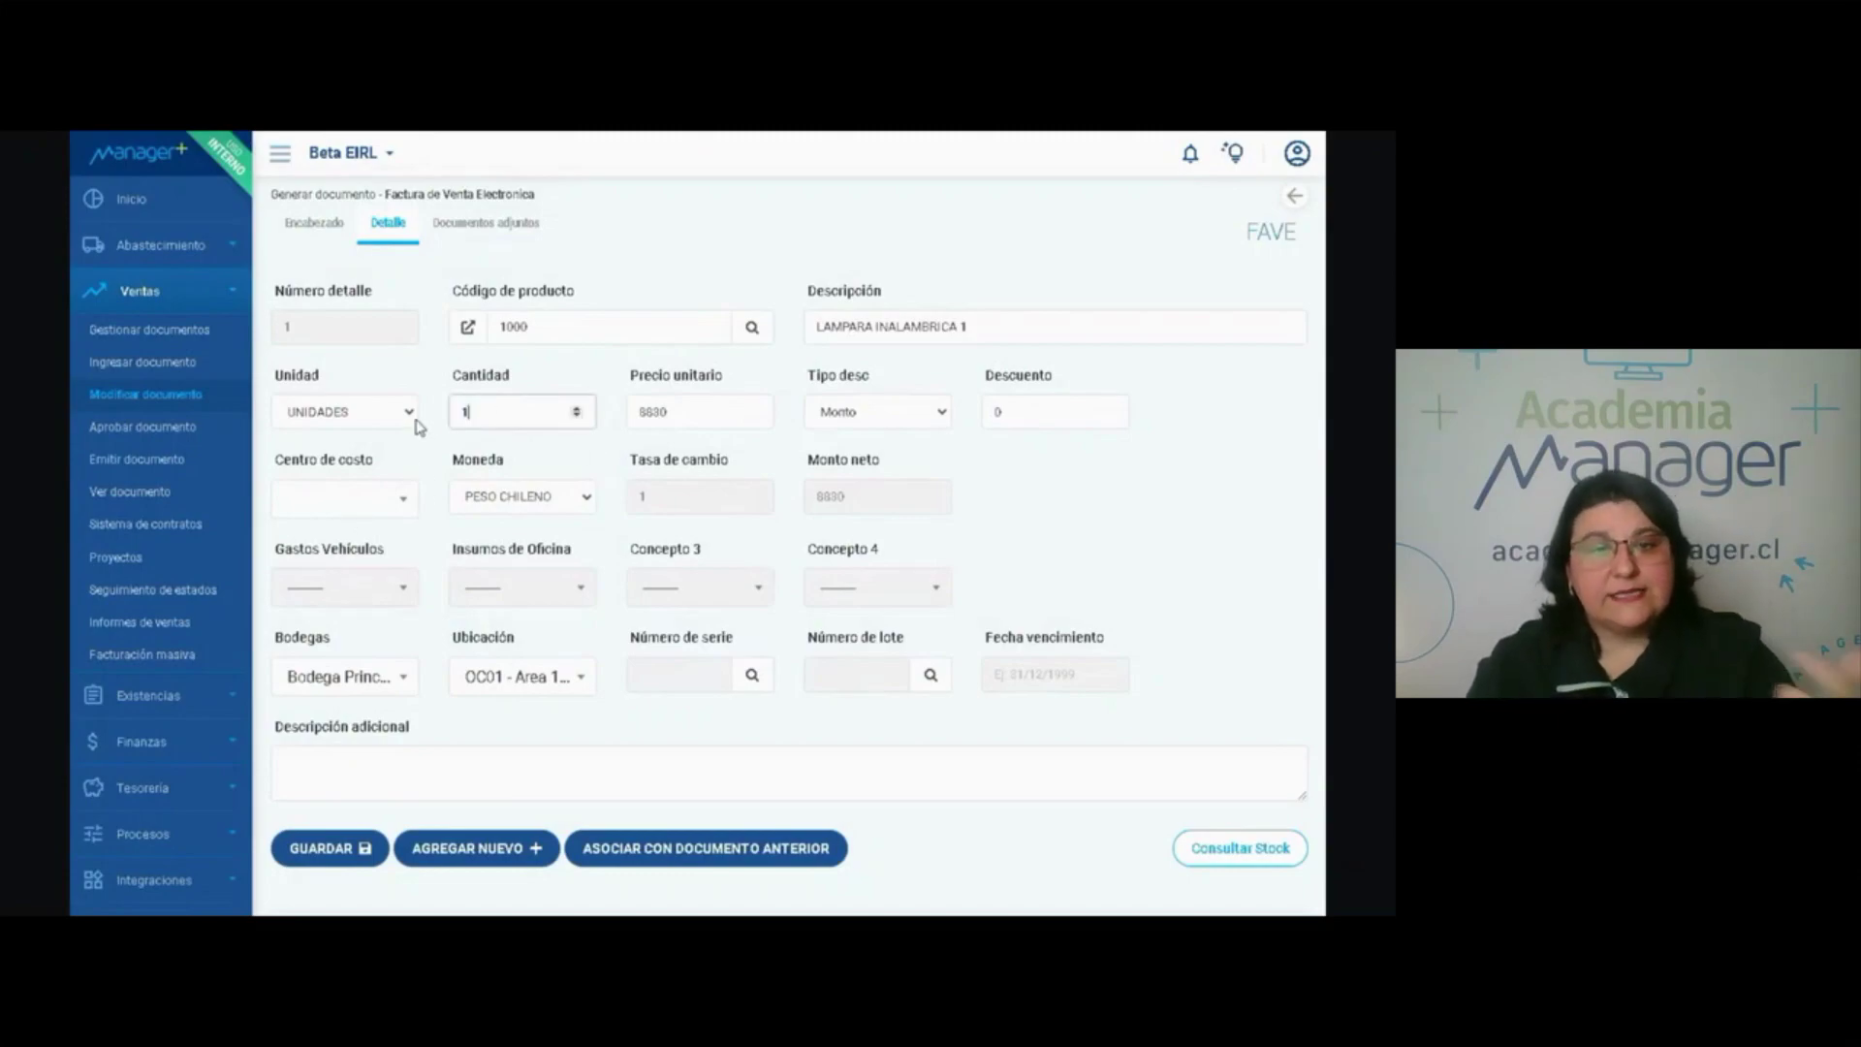
{"action": "type", "text": "100"}
Assign cost centre 105 - Bodega to the detail line and keep the Bodega Principal warehouse with location OC01 - Area 1-1.
{"action": "left_click", "coordinate": [339, 502]}
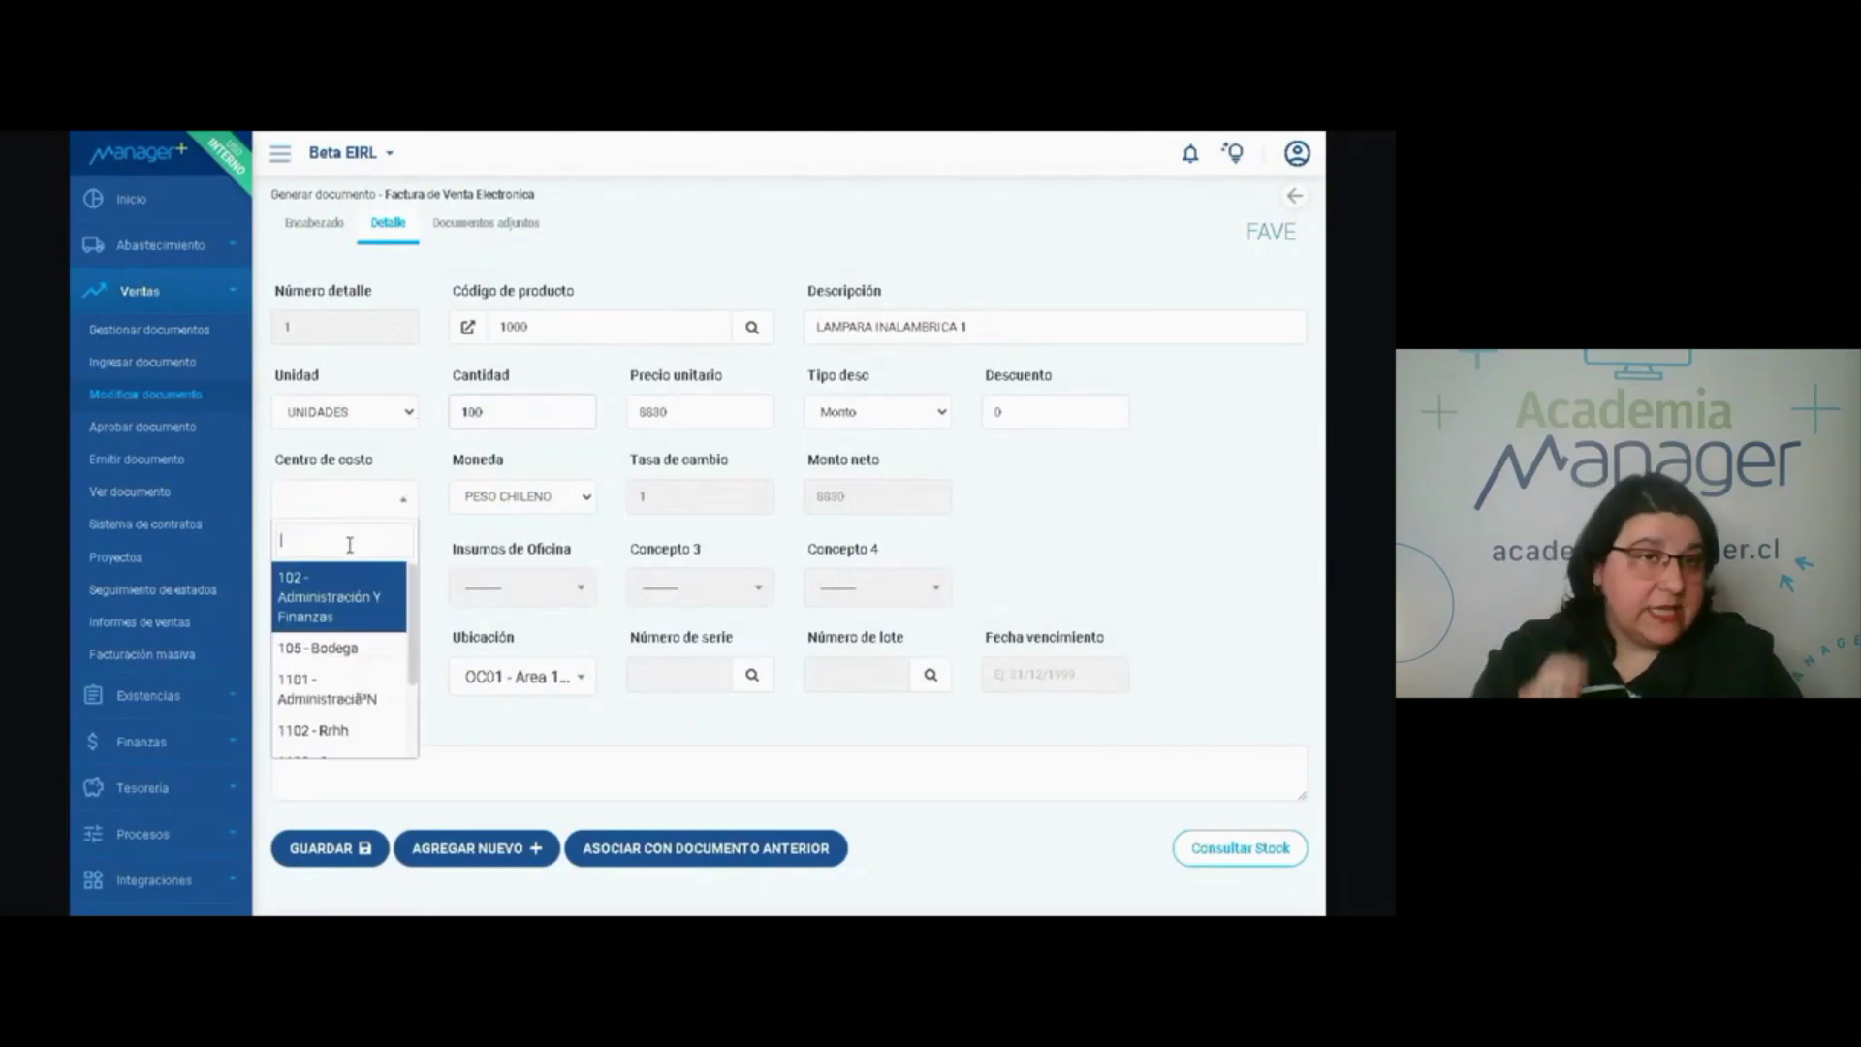
{"action": "left_click", "coordinate": [341, 645]}
{"action": "left_click", "coordinate": [334, 690]}
{"action": "left_click", "coordinate": [335, 690]}
{"action": "left_click", "coordinate": [473, 678]}
{"action": "left_click", "coordinate": [485, 683]}
Check the stock of LAMPARA INALAMBRICA 1 by warehouse and location, and save the detail line to the invoice.
{"action": "scroll", "coordinate": [1225, 810], "scroll_direction": "down", "scroll_amount": 2}
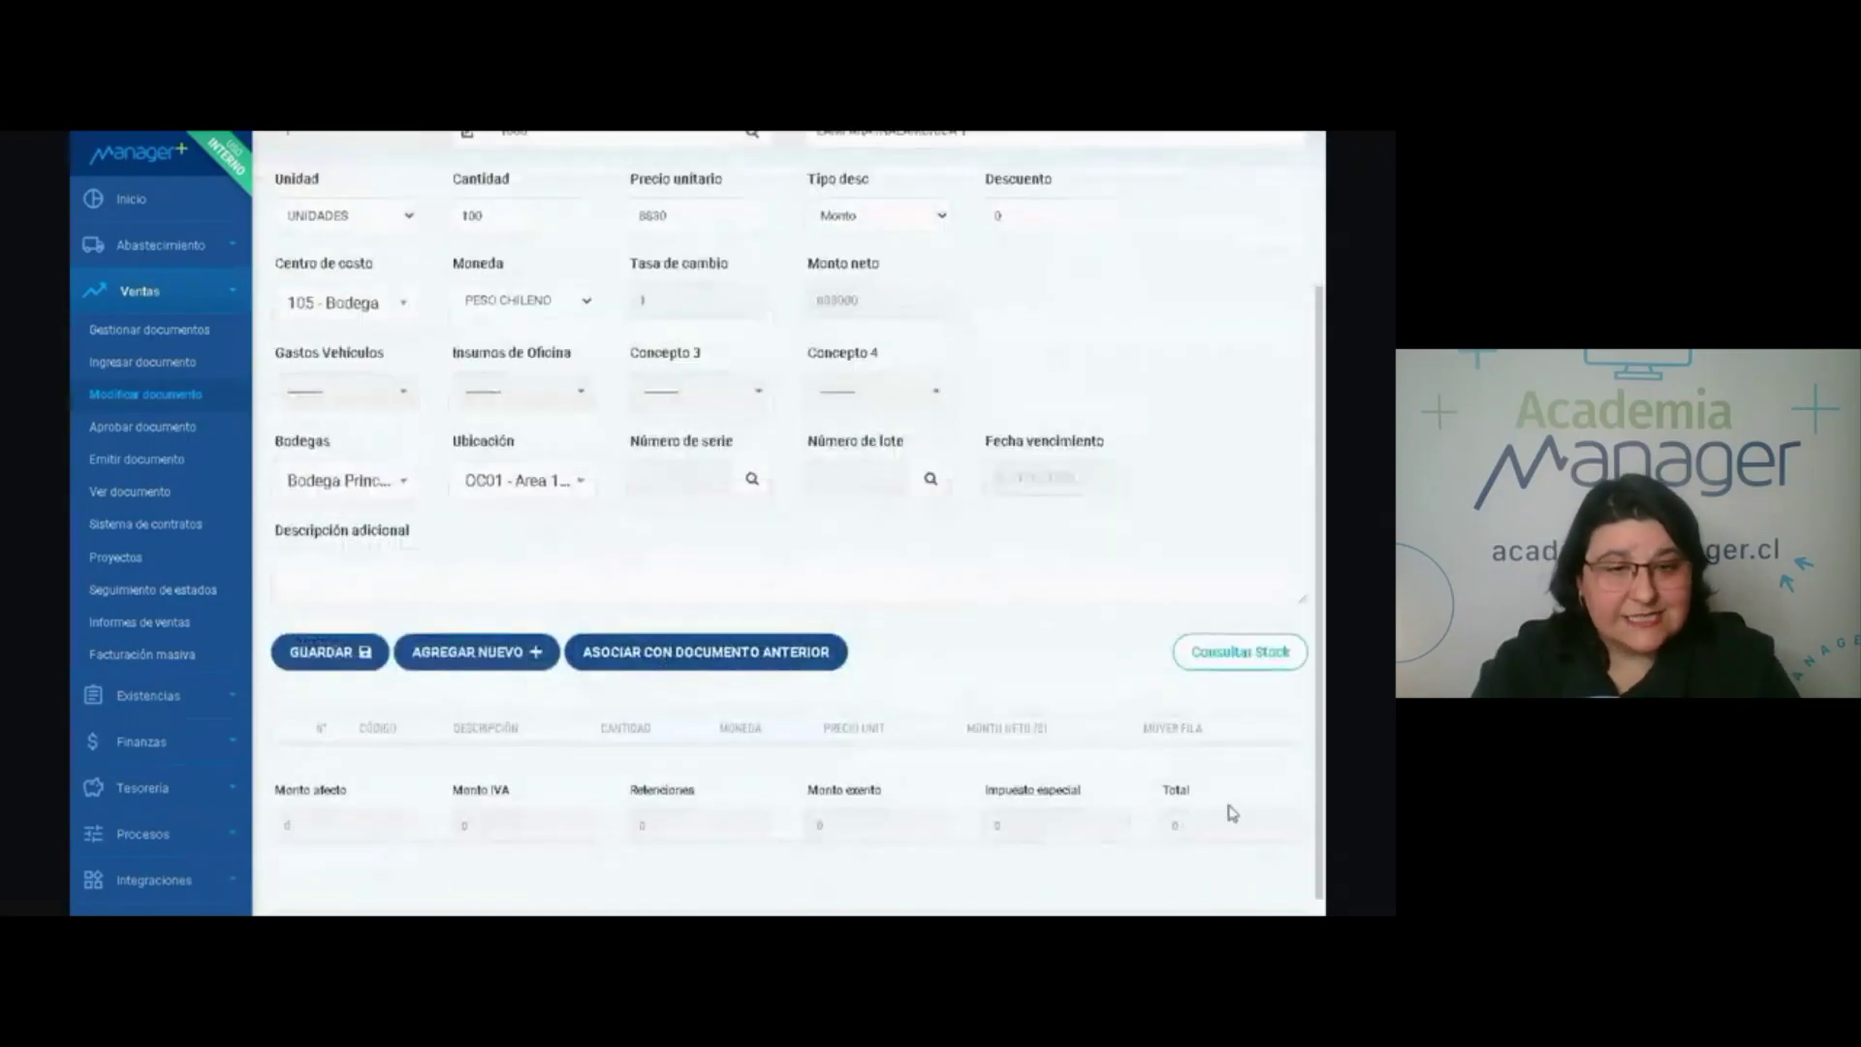
{"action": "left_click", "coordinate": [1250, 655]}
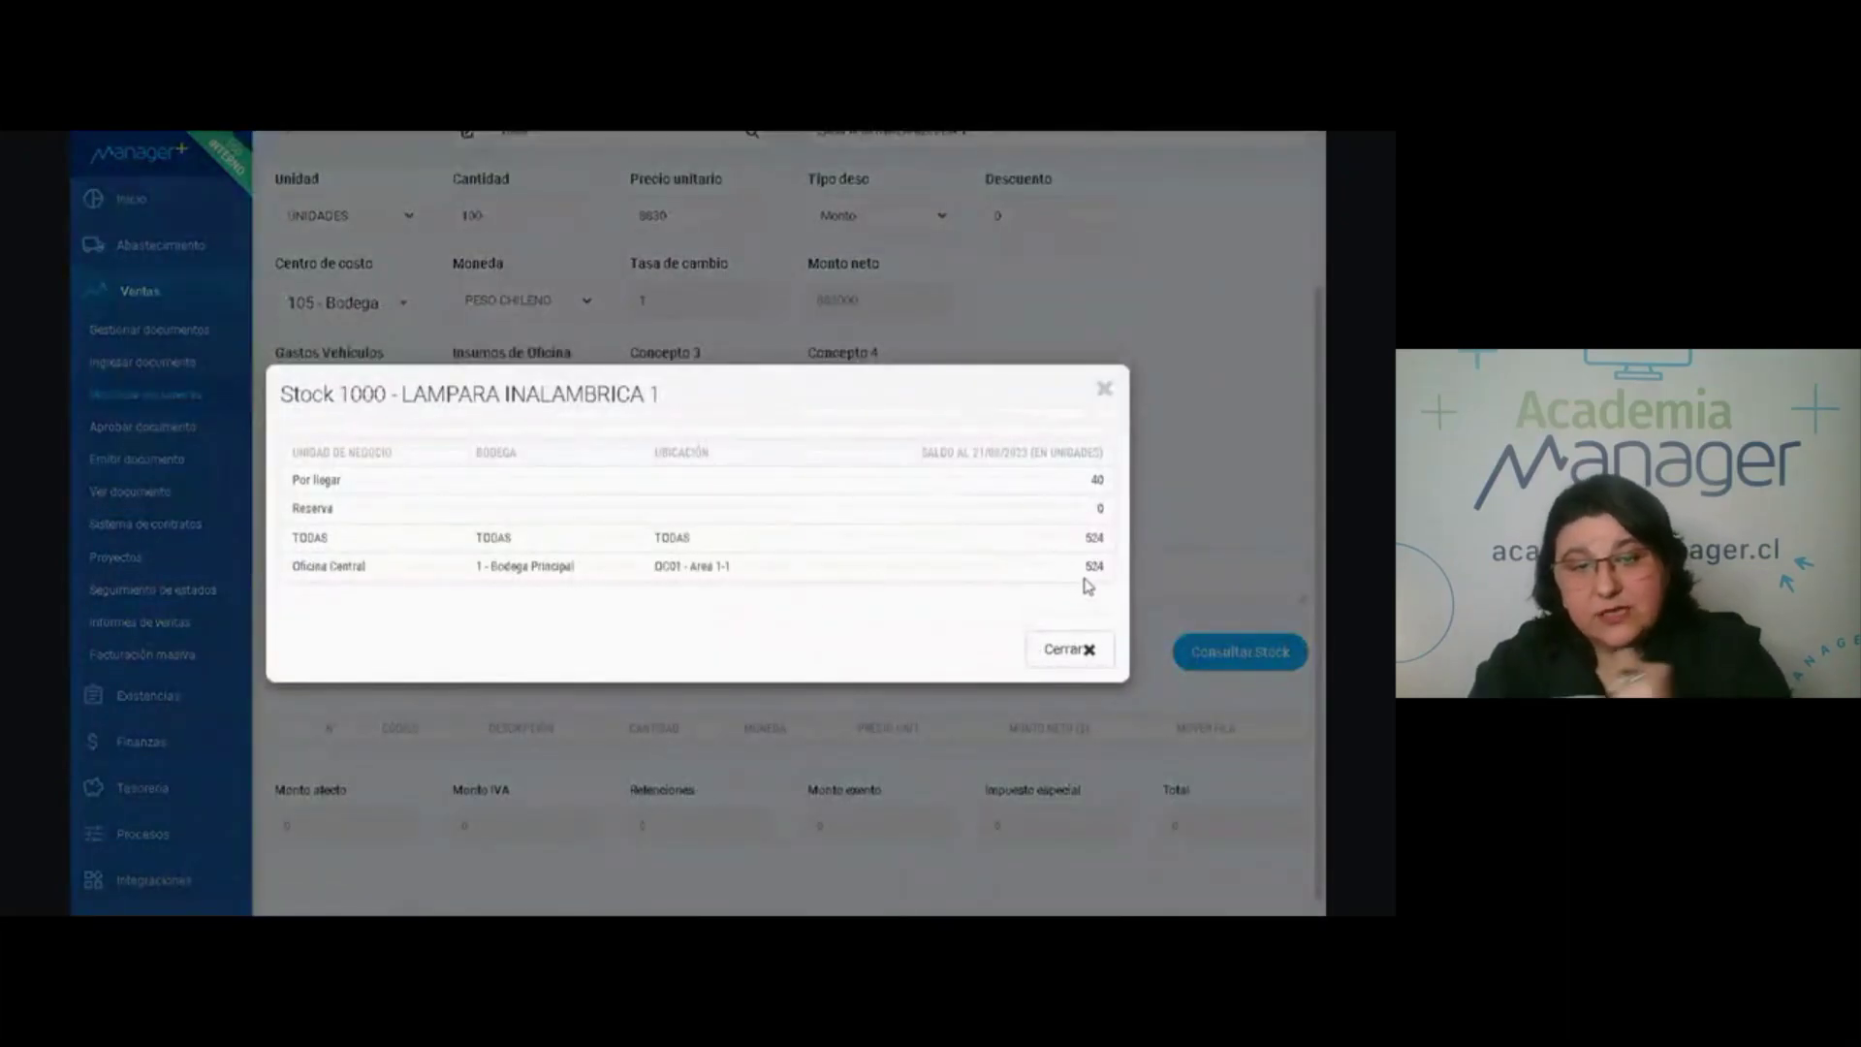
{"action": "left_click", "coordinate": [1050, 651]}
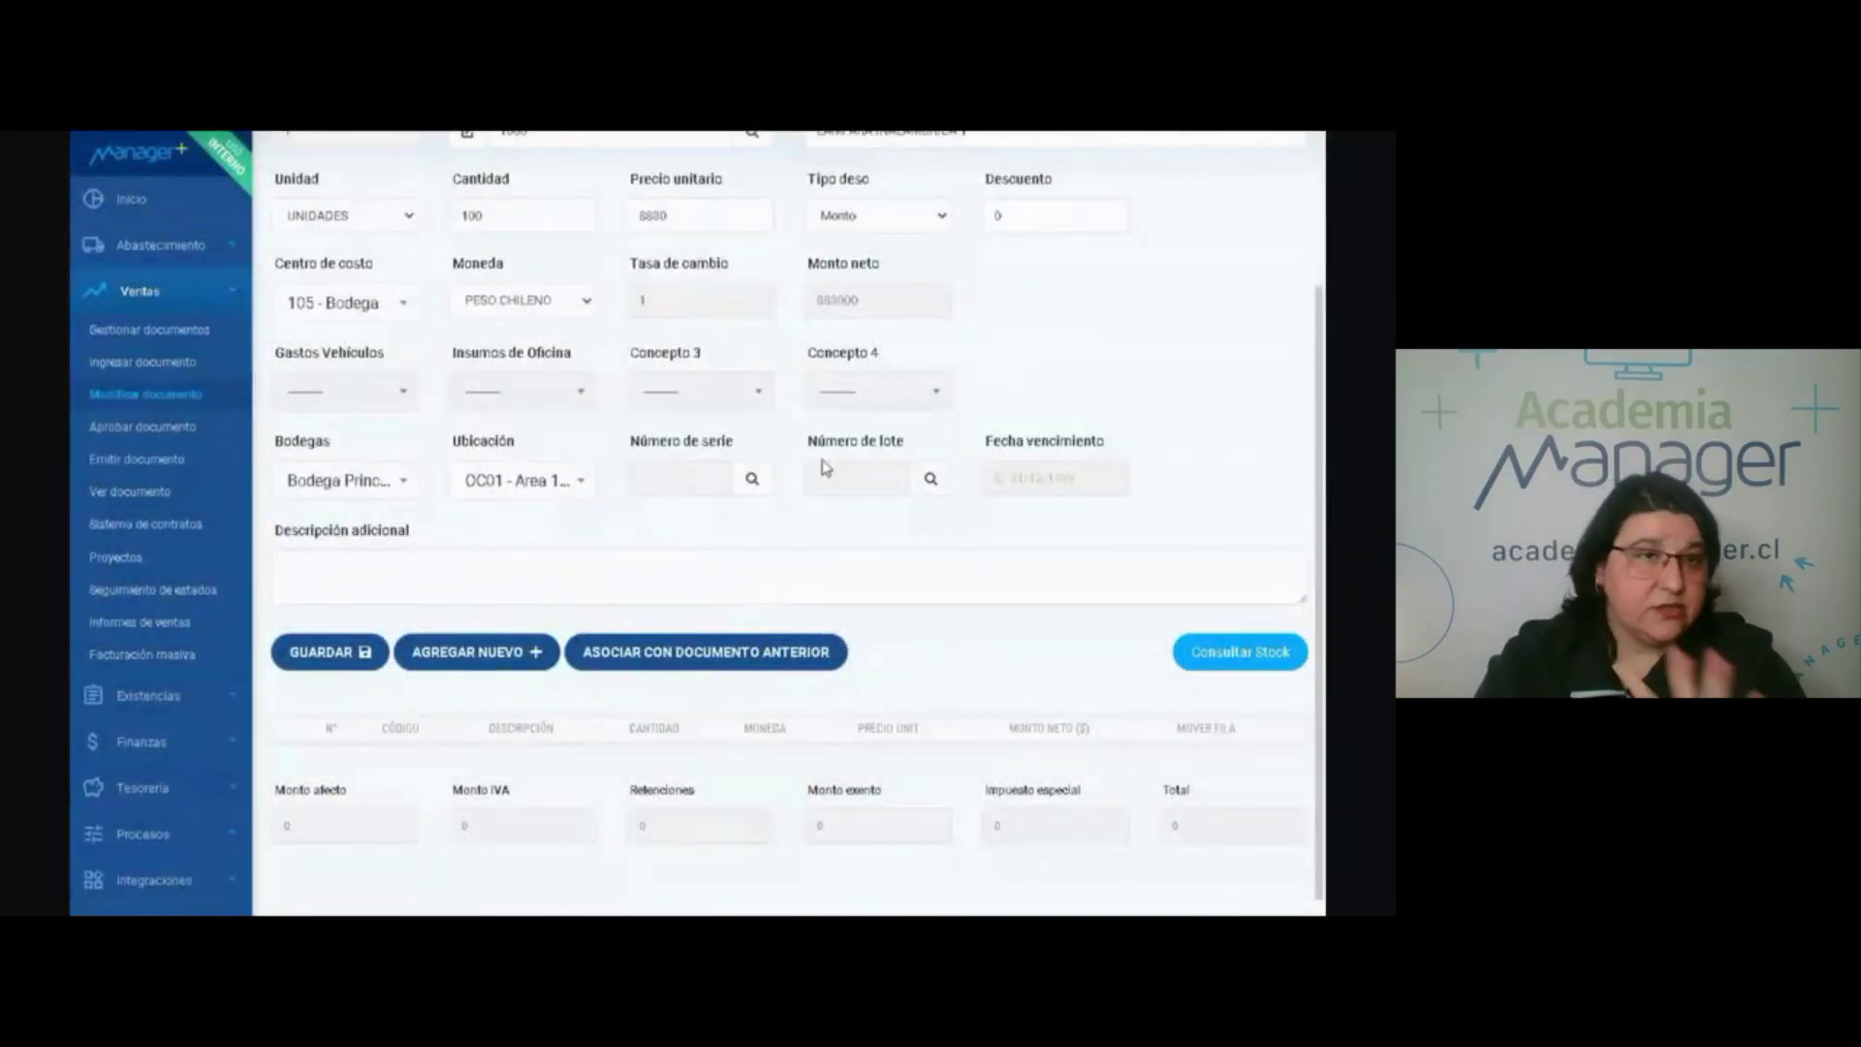
{"action": "left_click", "coordinate": [325, 663]}
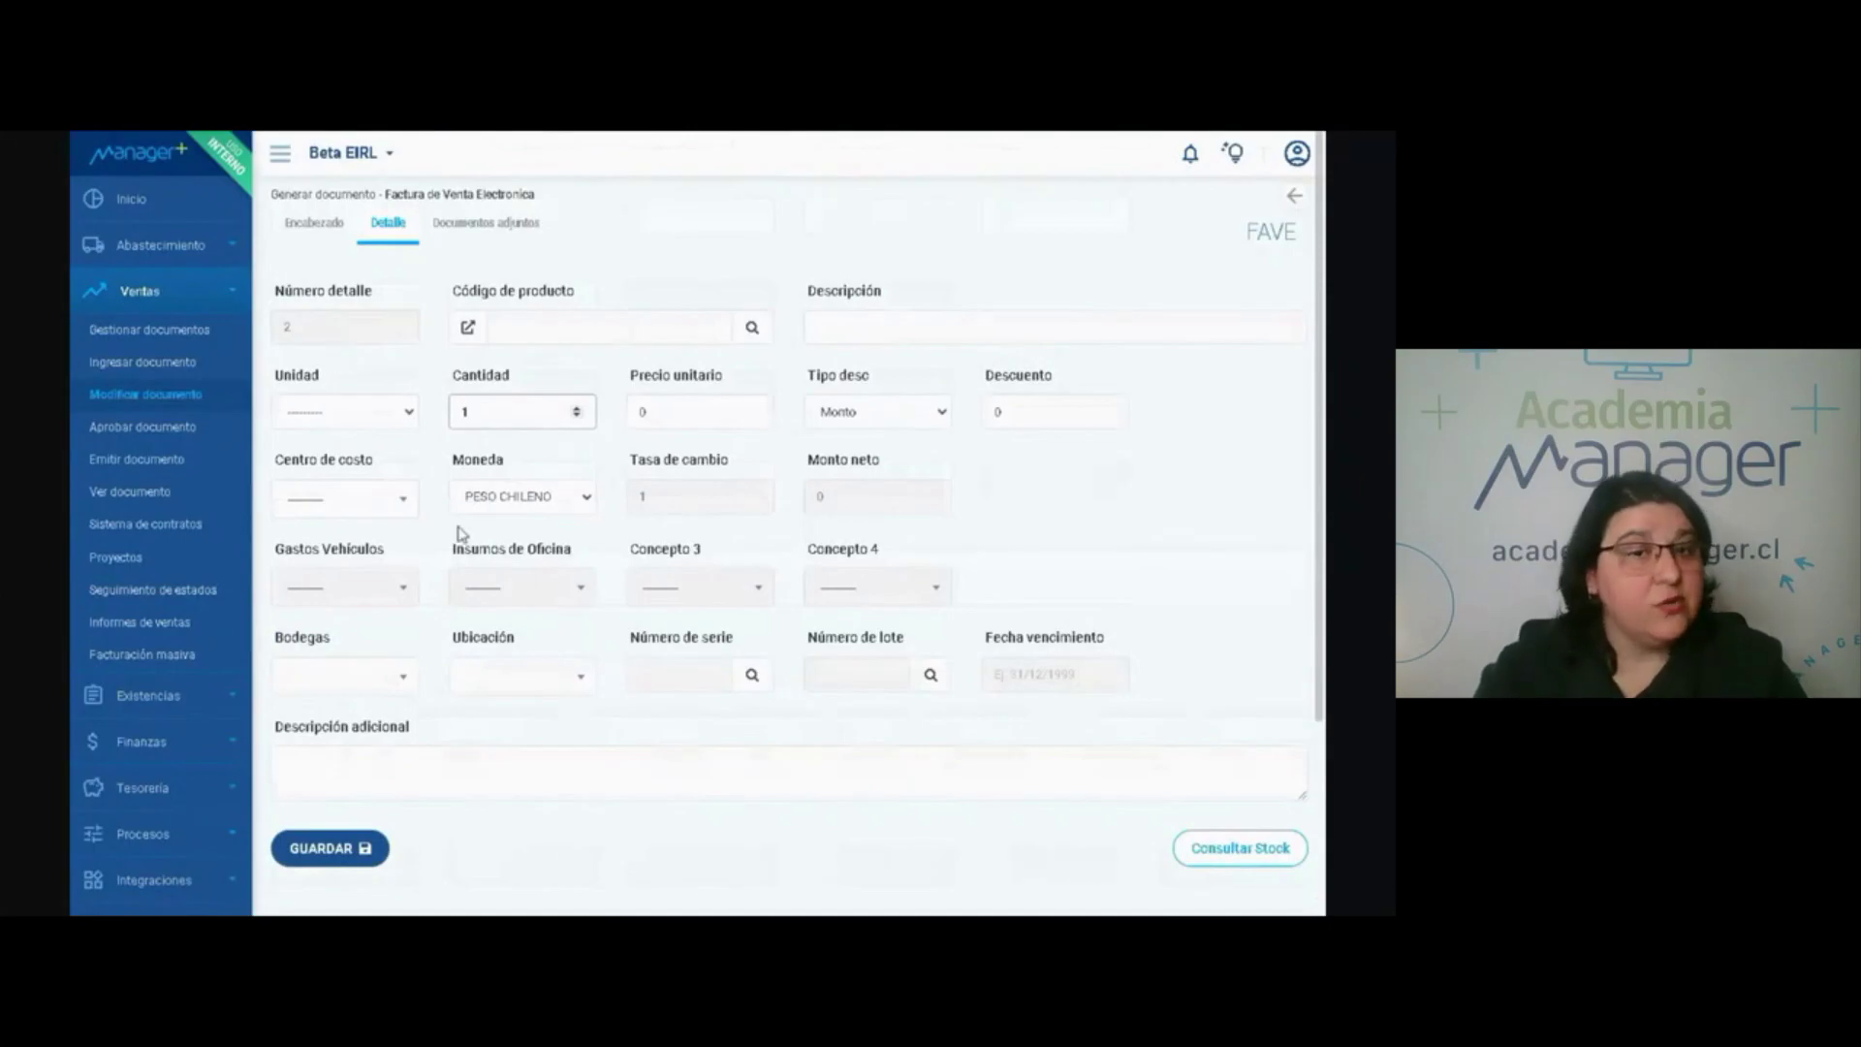
{"action": "scroll", "coordinate": [474, 558], "scroll_direction": "down", "scroll_amount": 3}
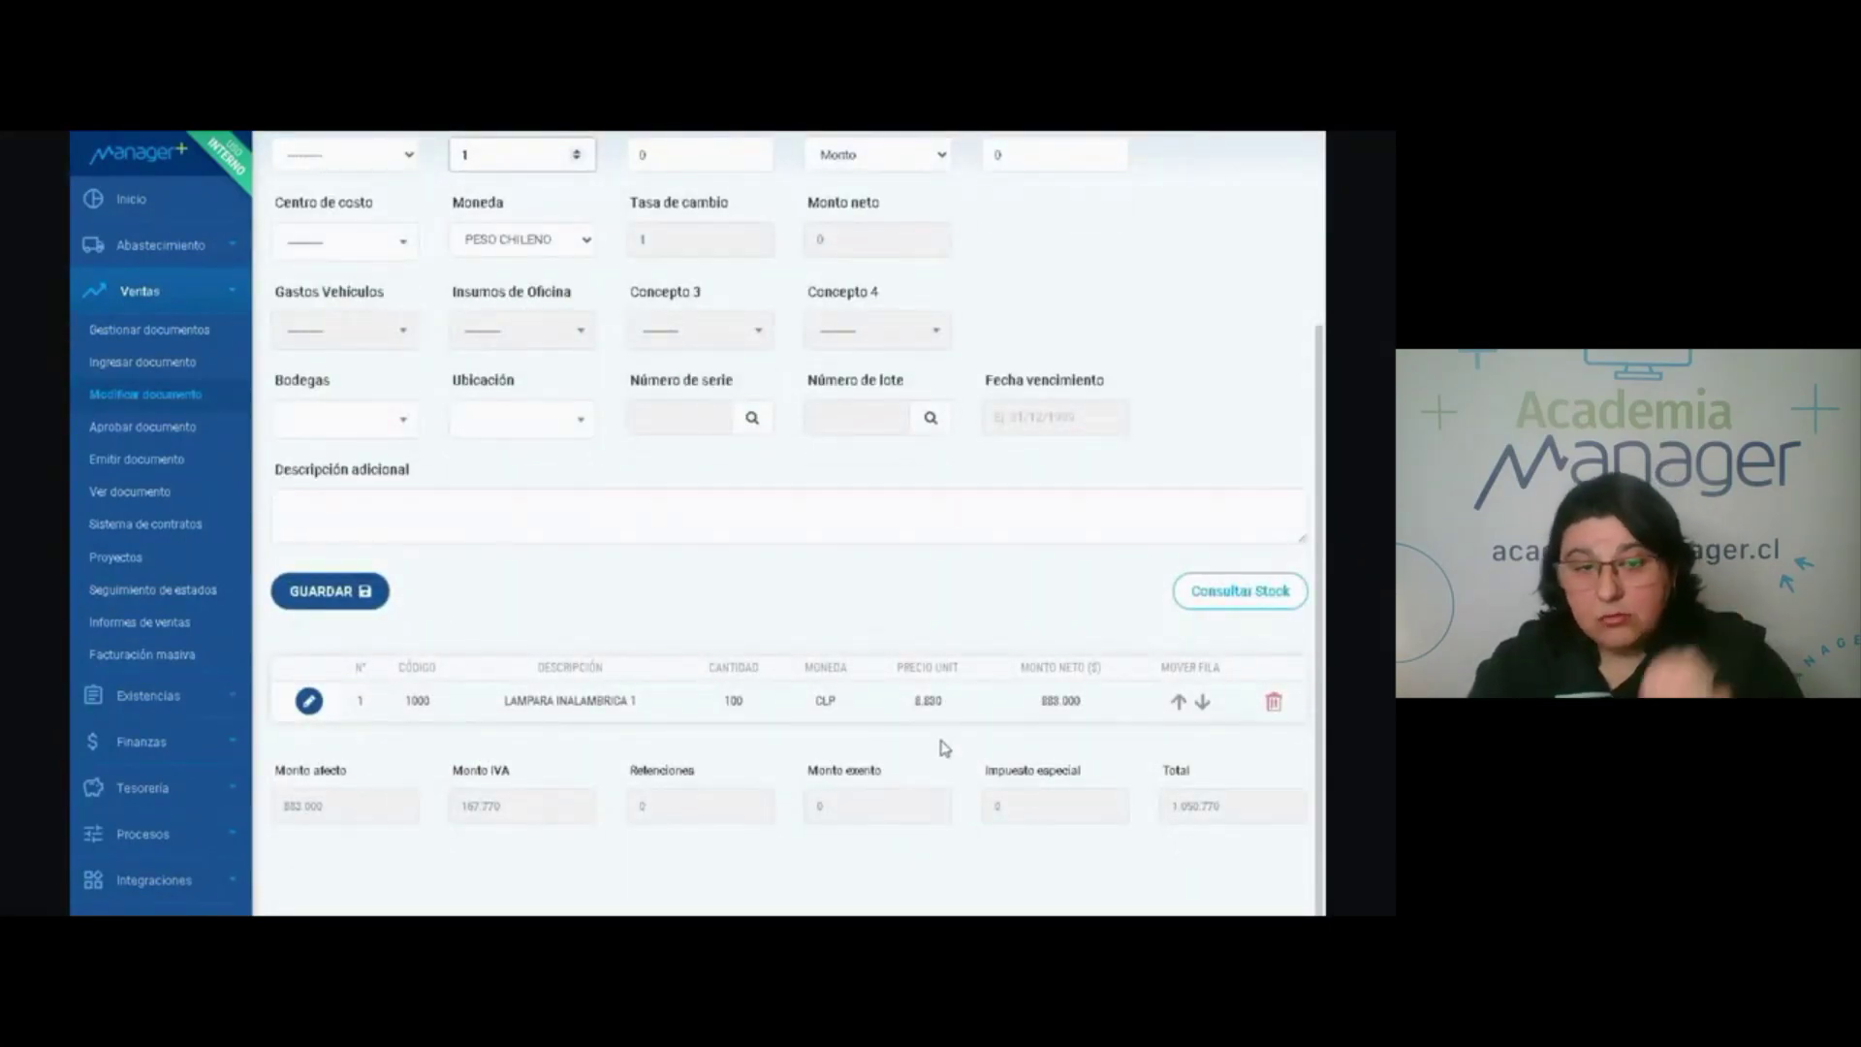
Return to the electronic sales invoice list, mark the ABP EIRL invoice, and post and print it with Contabilizar e imprimir.
{"action": "scroll", "coordinate": [945, 746], "scroll_direction": "up", "scroll_amount": 3}
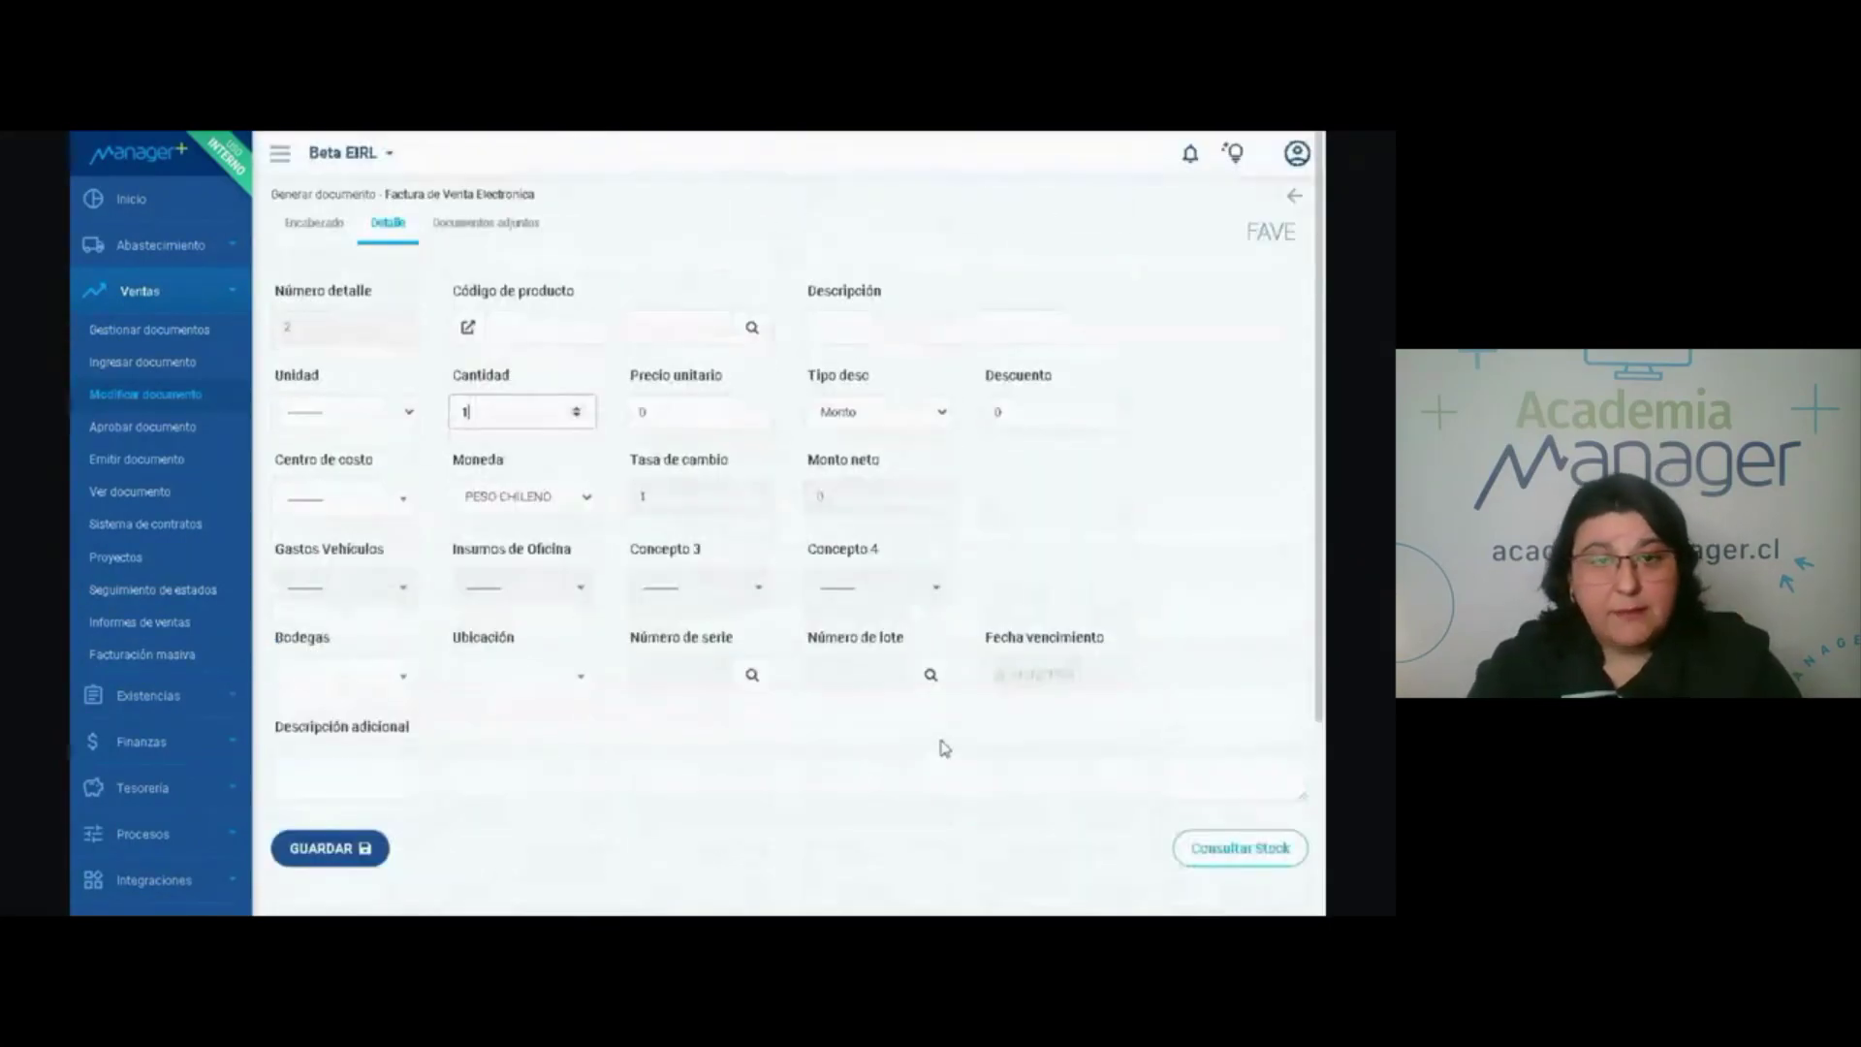
{"action": "left_click", "coordinate": [1295, 201]}
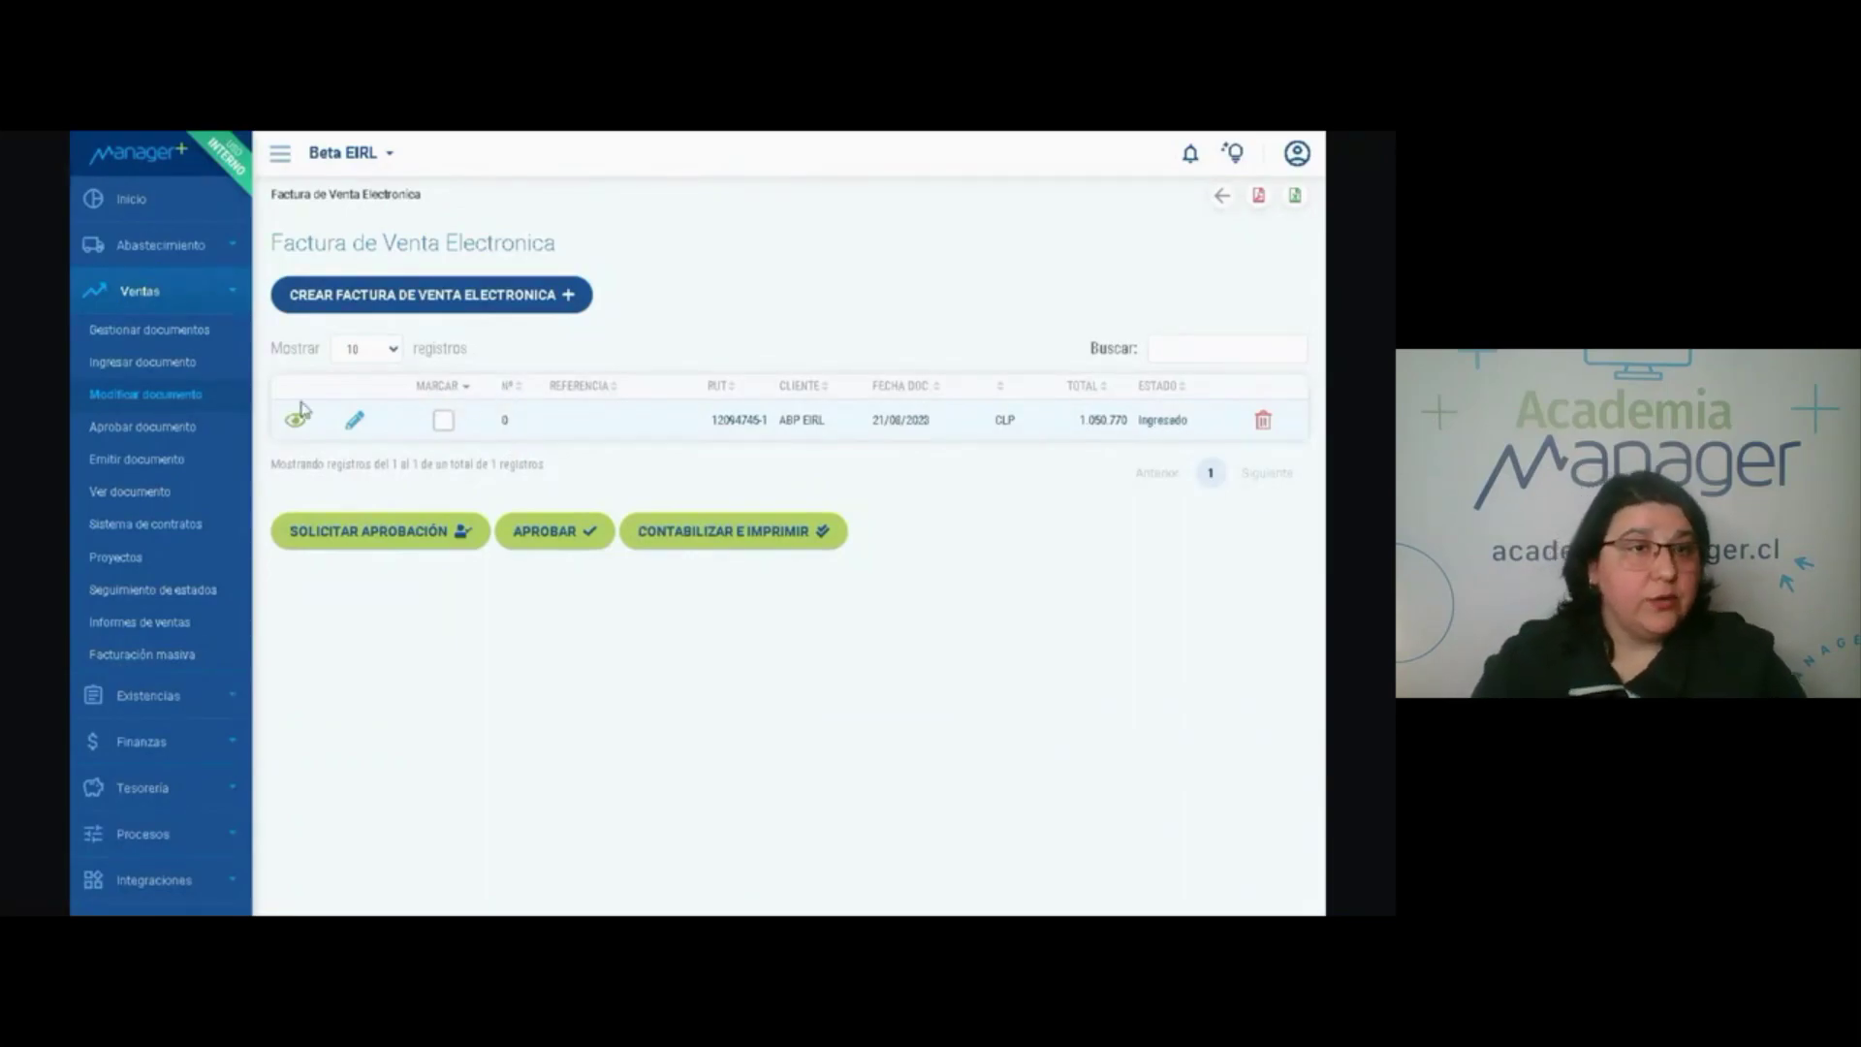
{"action": "left_click", "coordinate": [443, 420]}
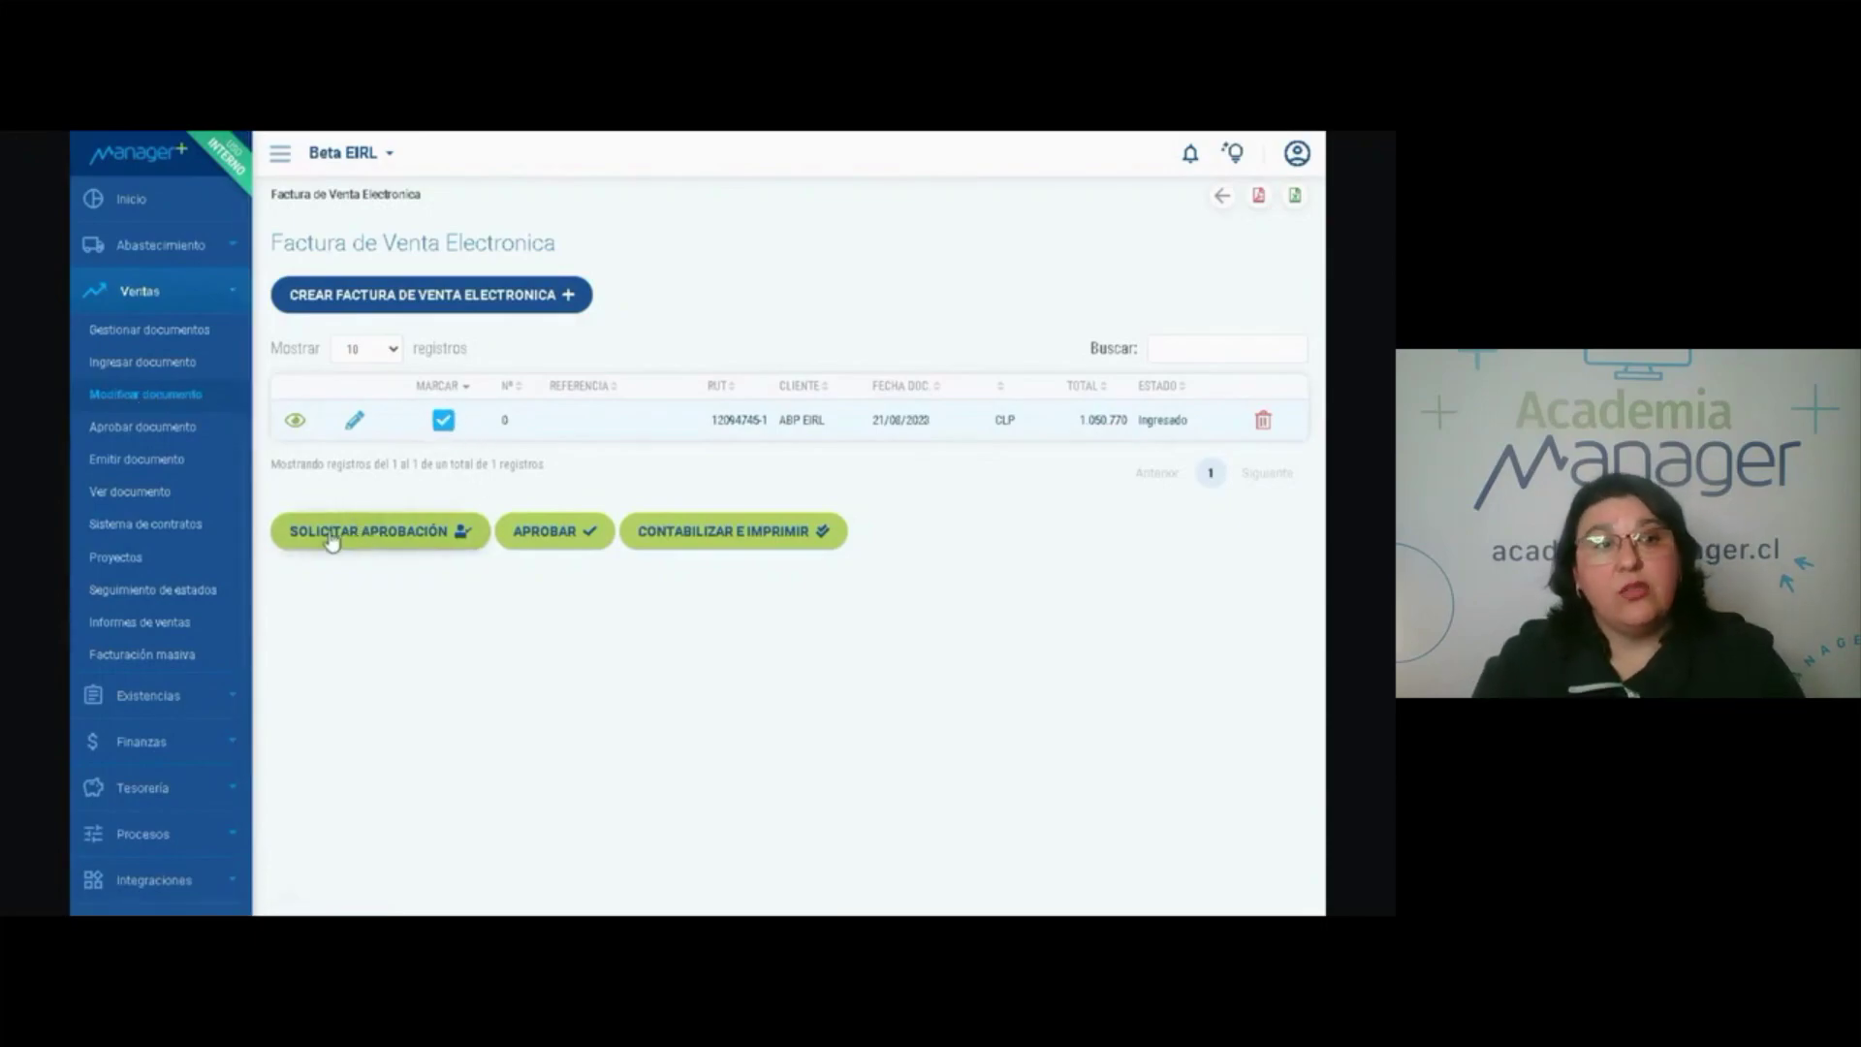
{"action": "left_click", "coordinate": [759, 541]}
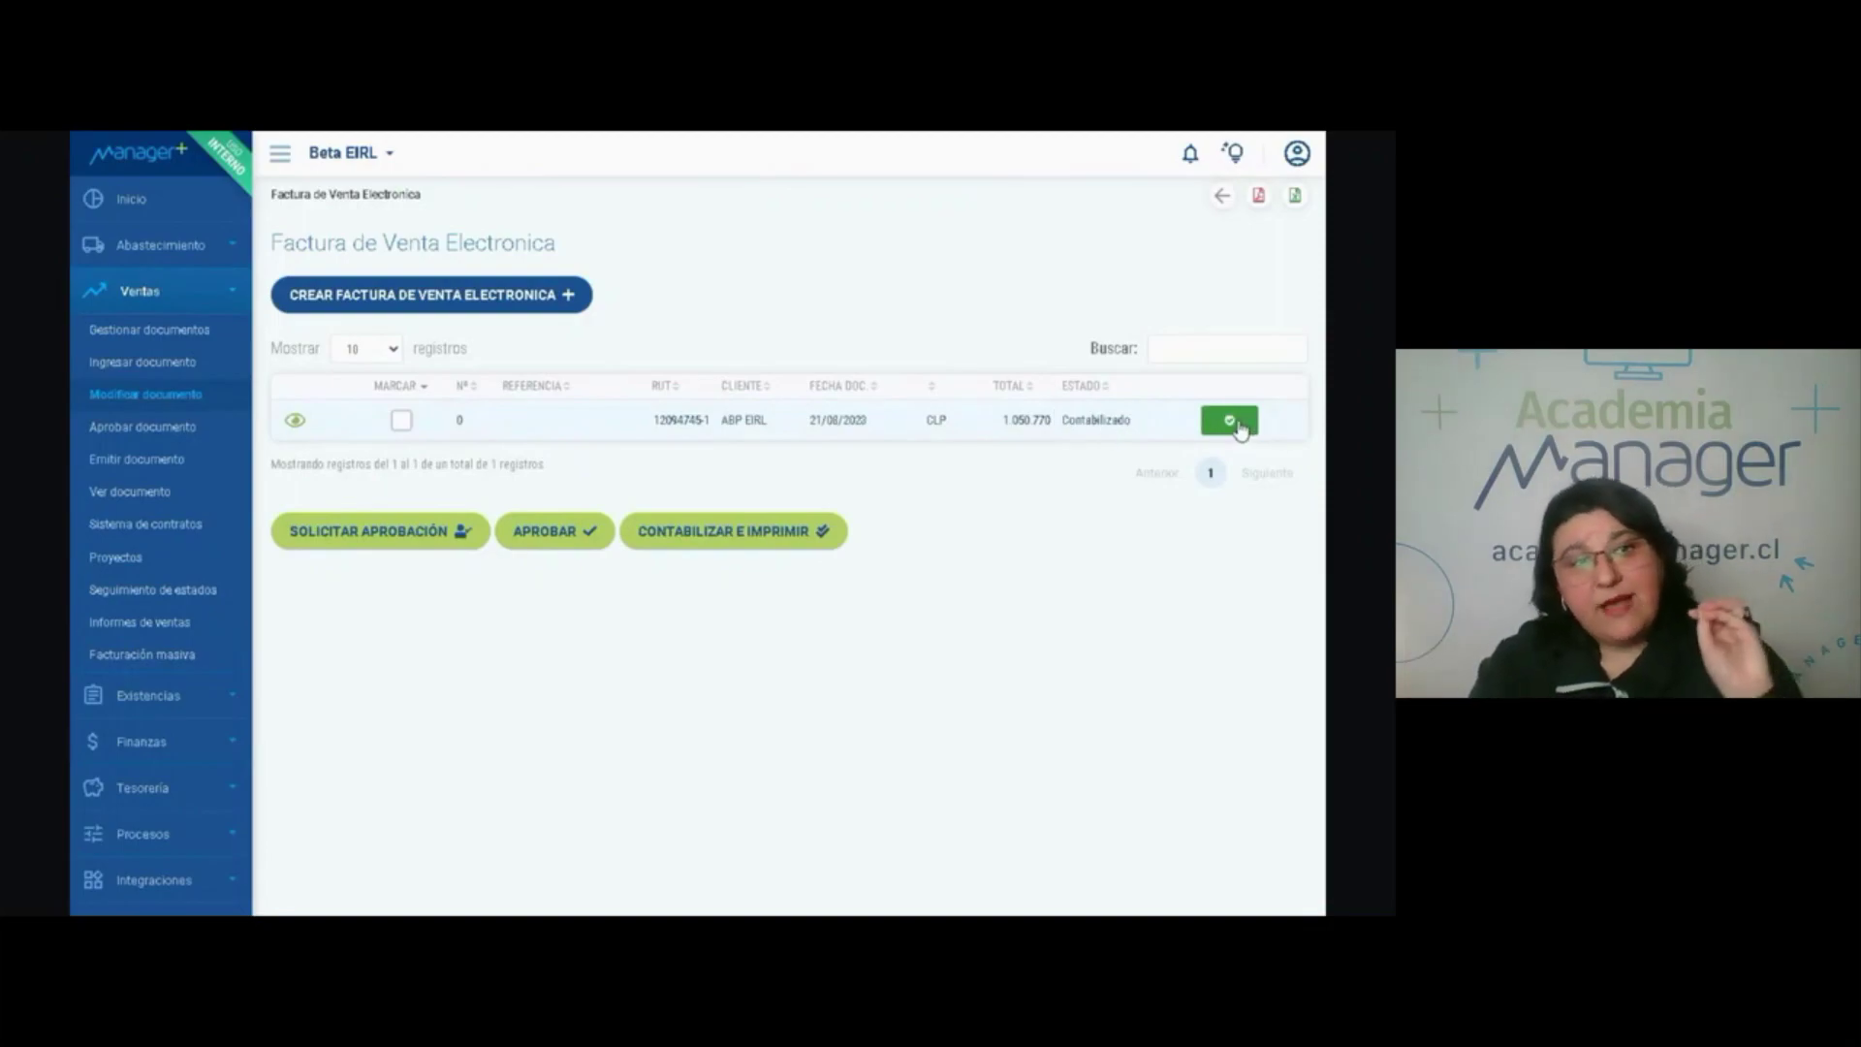
Open invoice FAVE - 22 from the managed sales documents and review its history, related documents and product detail.
{"action": "left_click", "coordinate": [155, 331]}
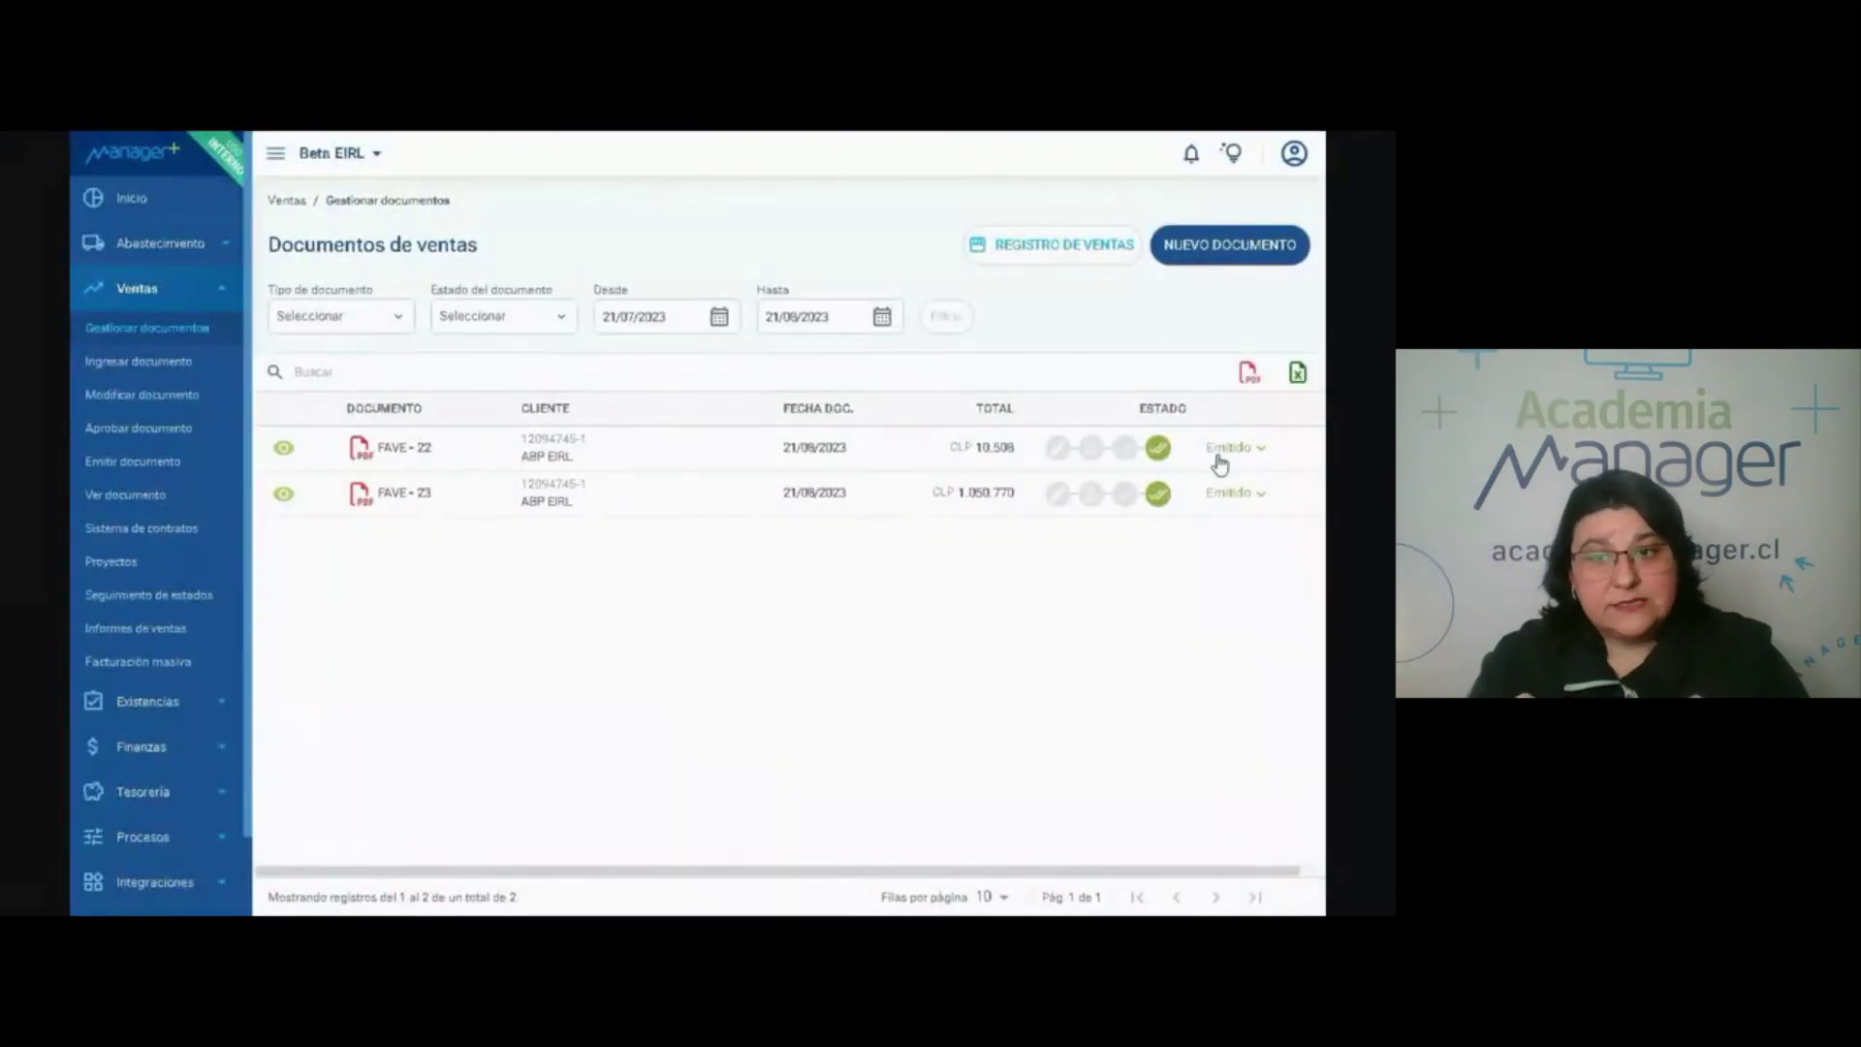
{"action": "left_click", "coordinate": [284, 452]}
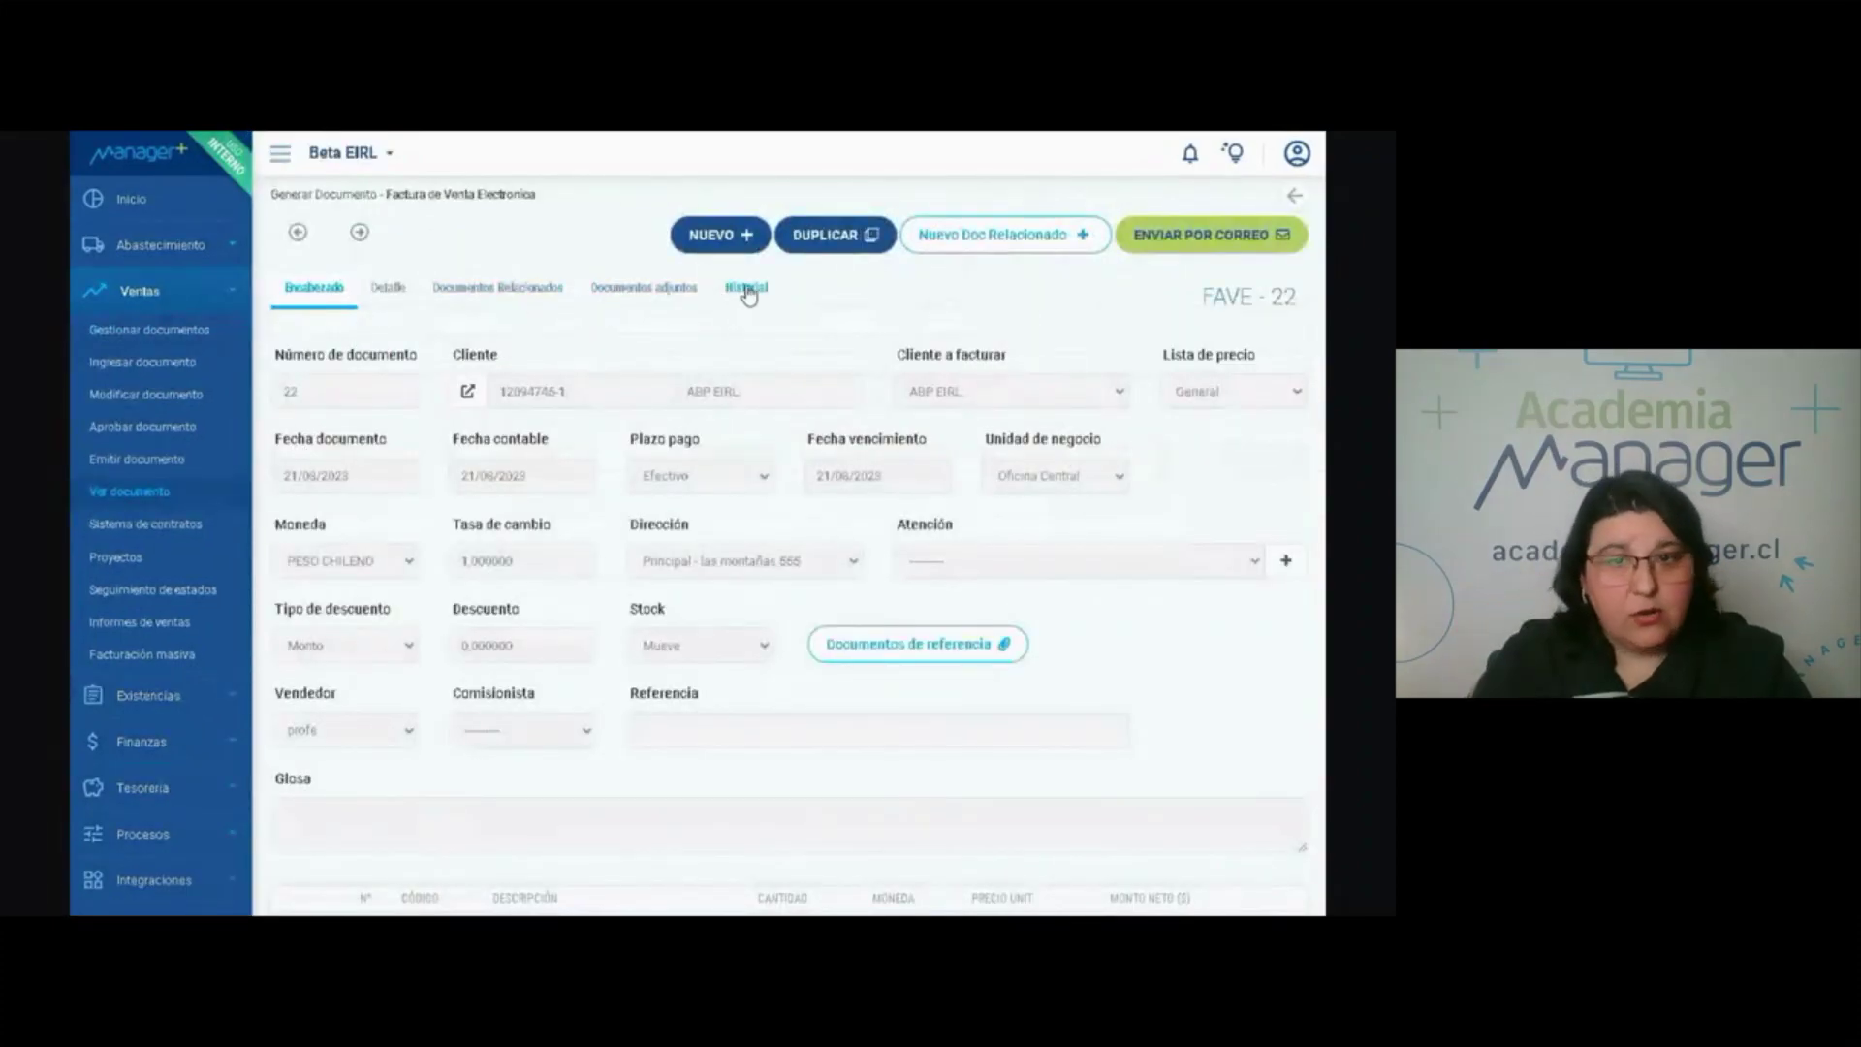
{"action": "left_click", "coordinate": [746, 288]}
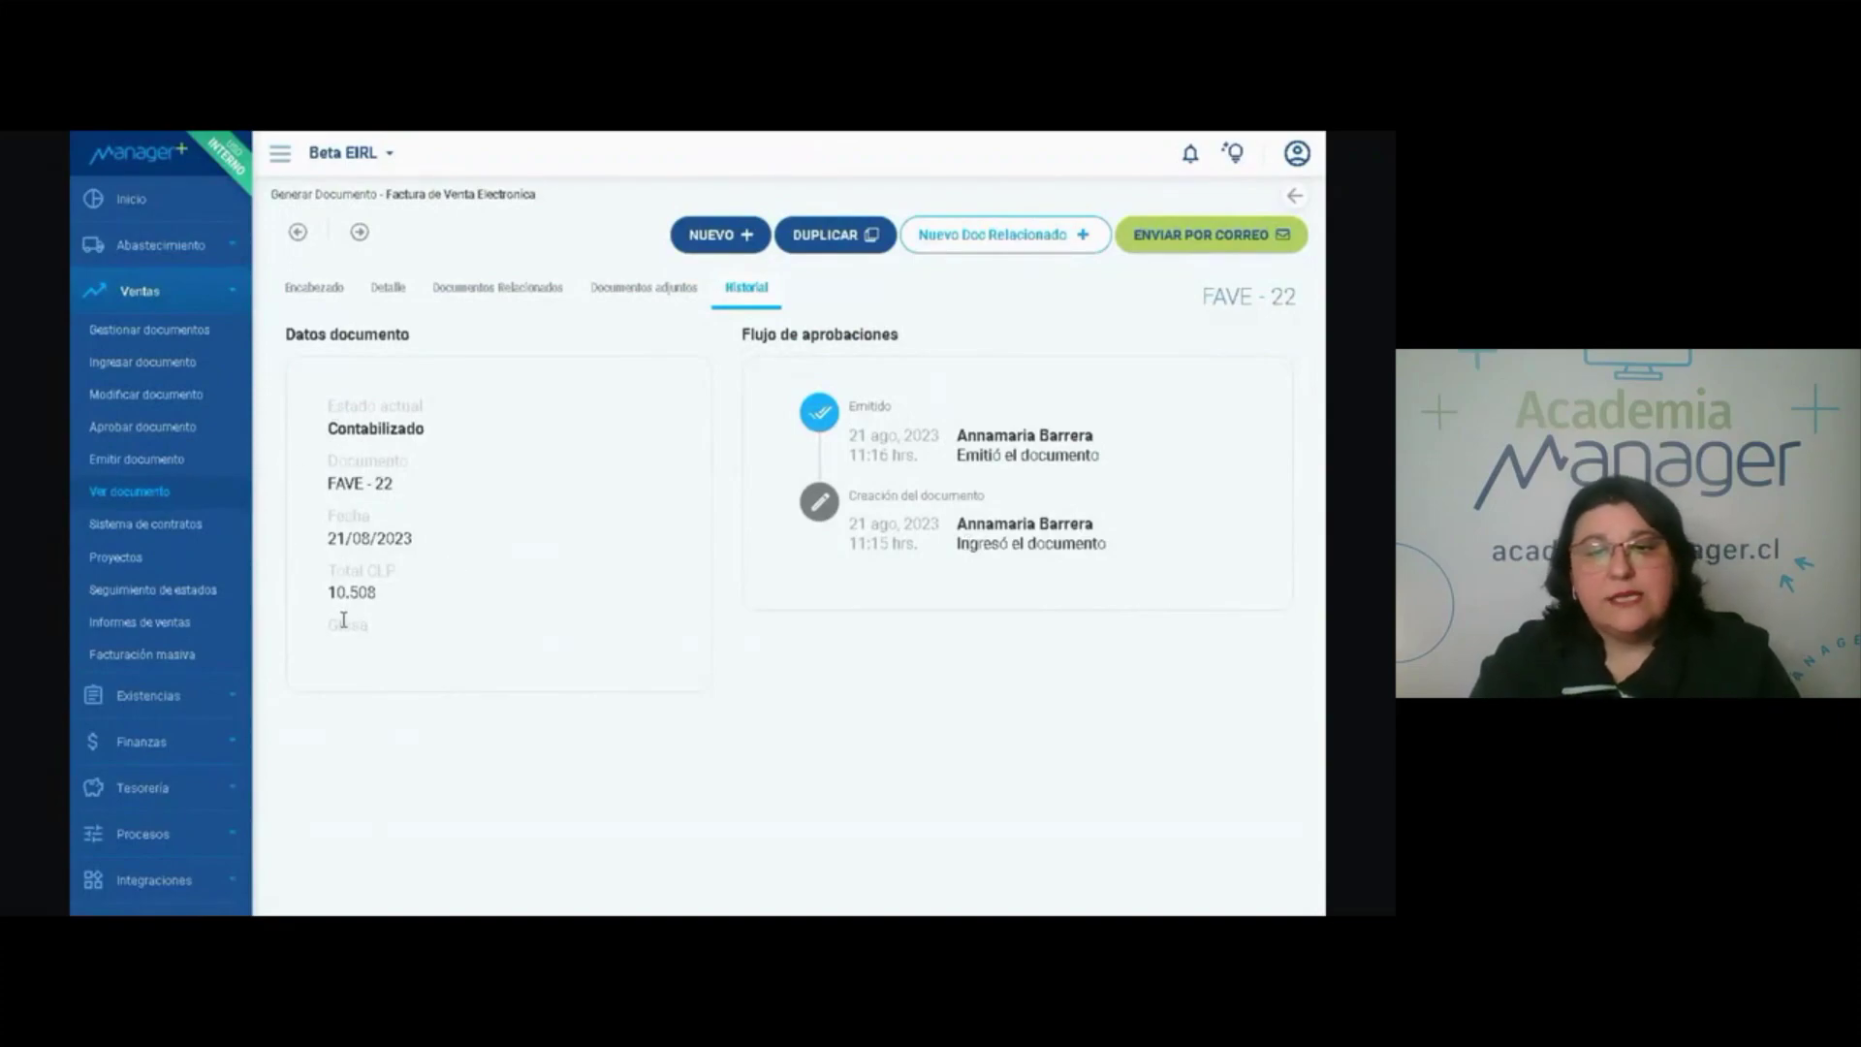
{"action": "left_click", "coordinate": [494, 289]}
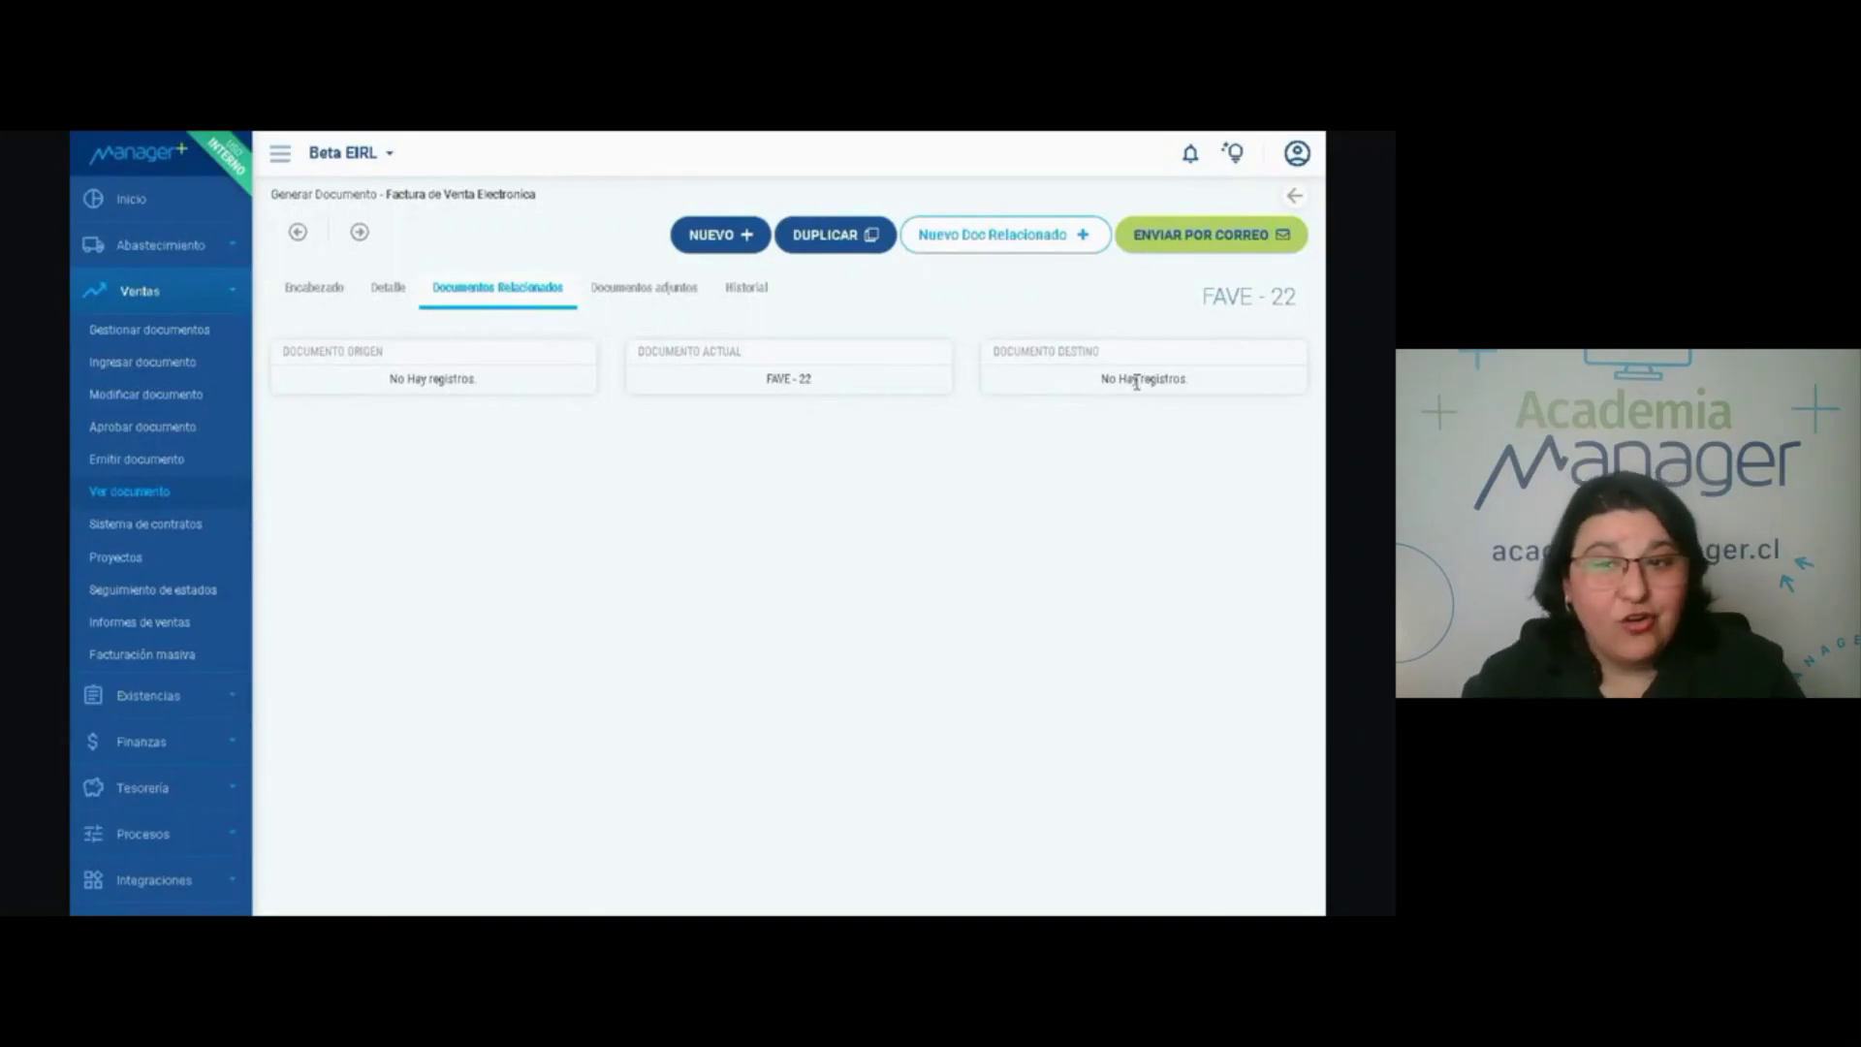
{"action": "left_click", "coordinate": [380, 299]}
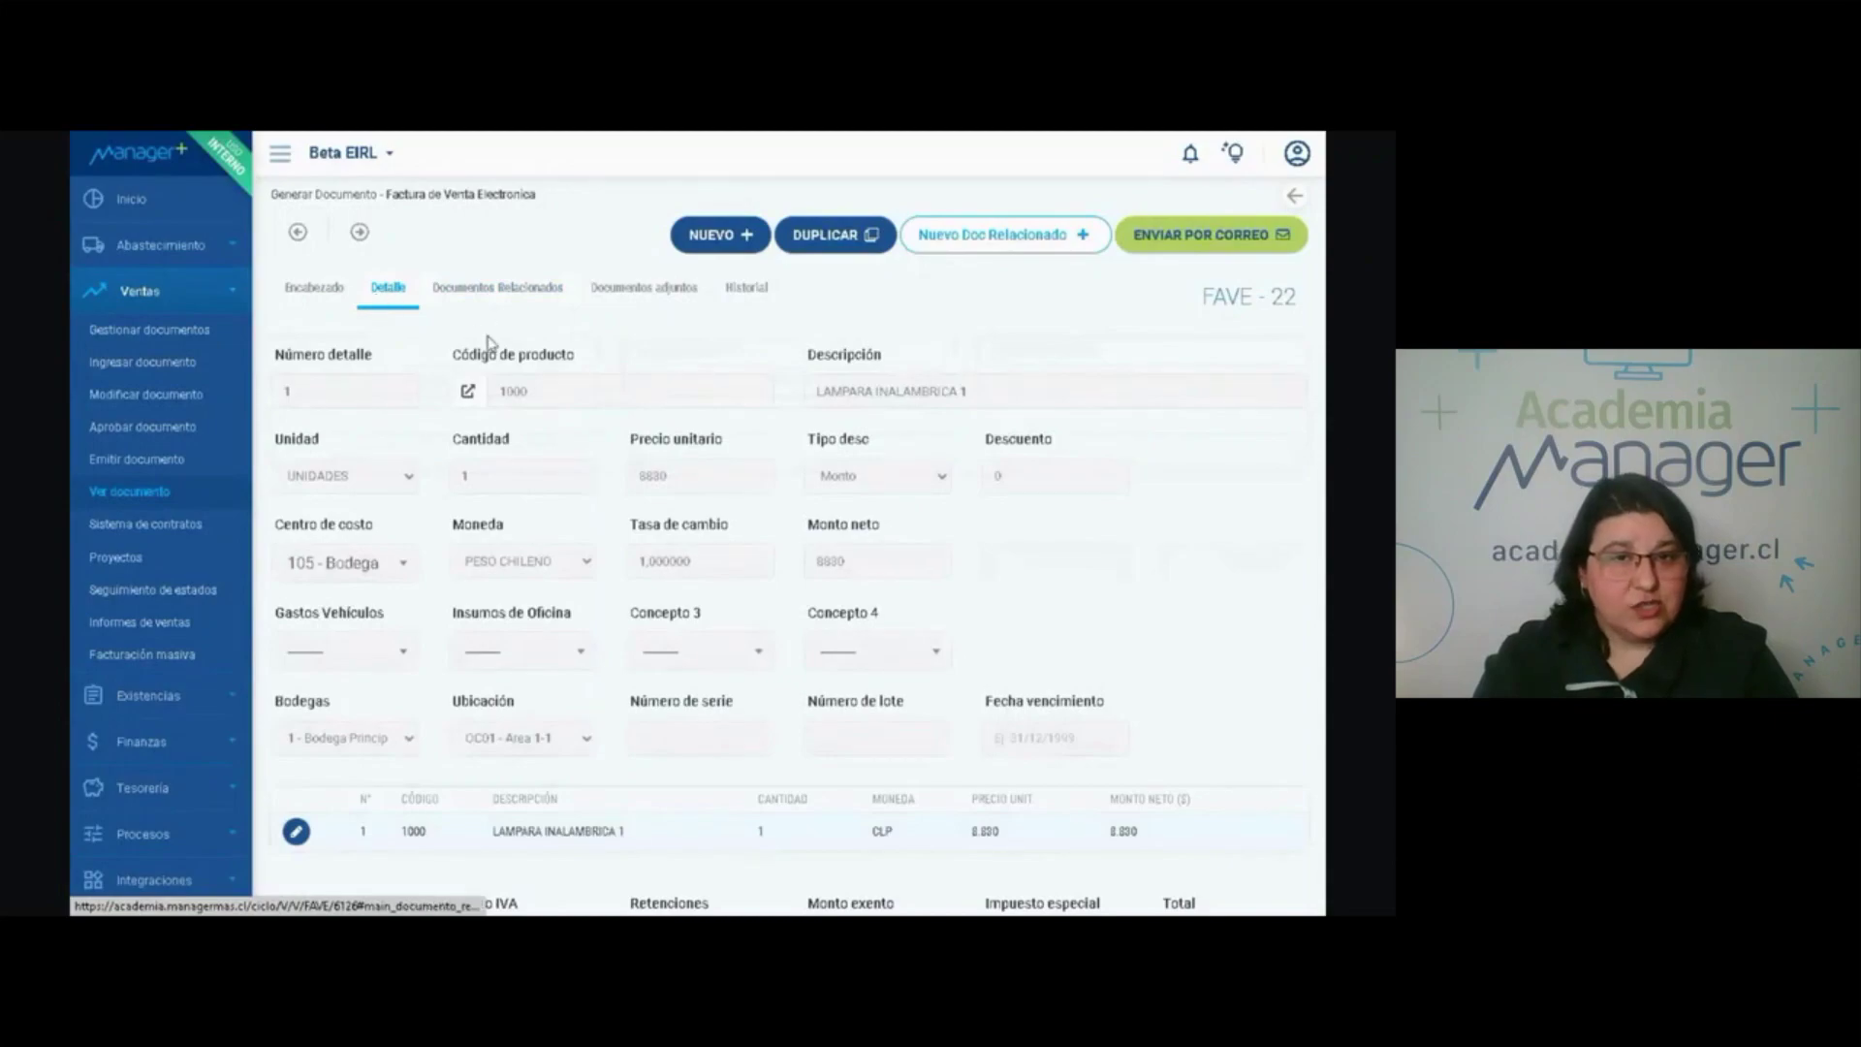
{"action": "left_click", "coordinate": [715, 243]}
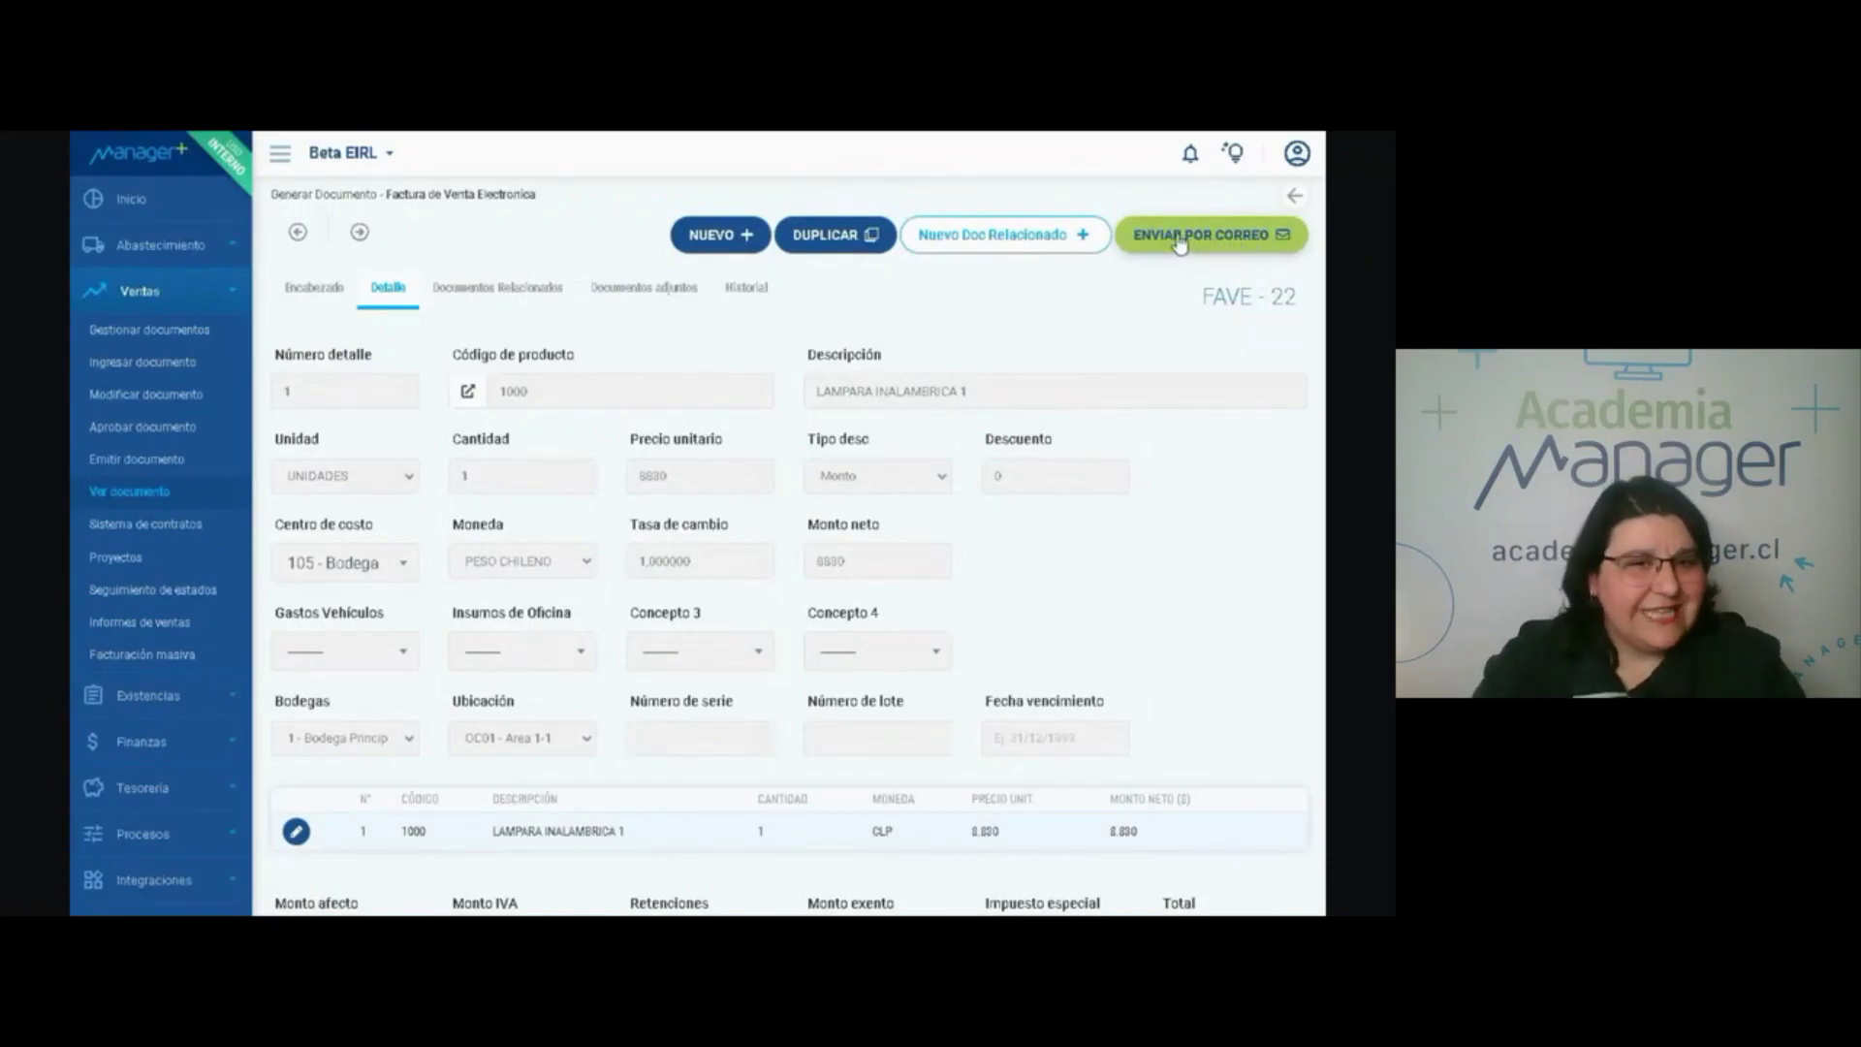
Open the Informe de ventas by detail and review its optional columns.
{"action": "left_click", "coordinate": [158, 632]}
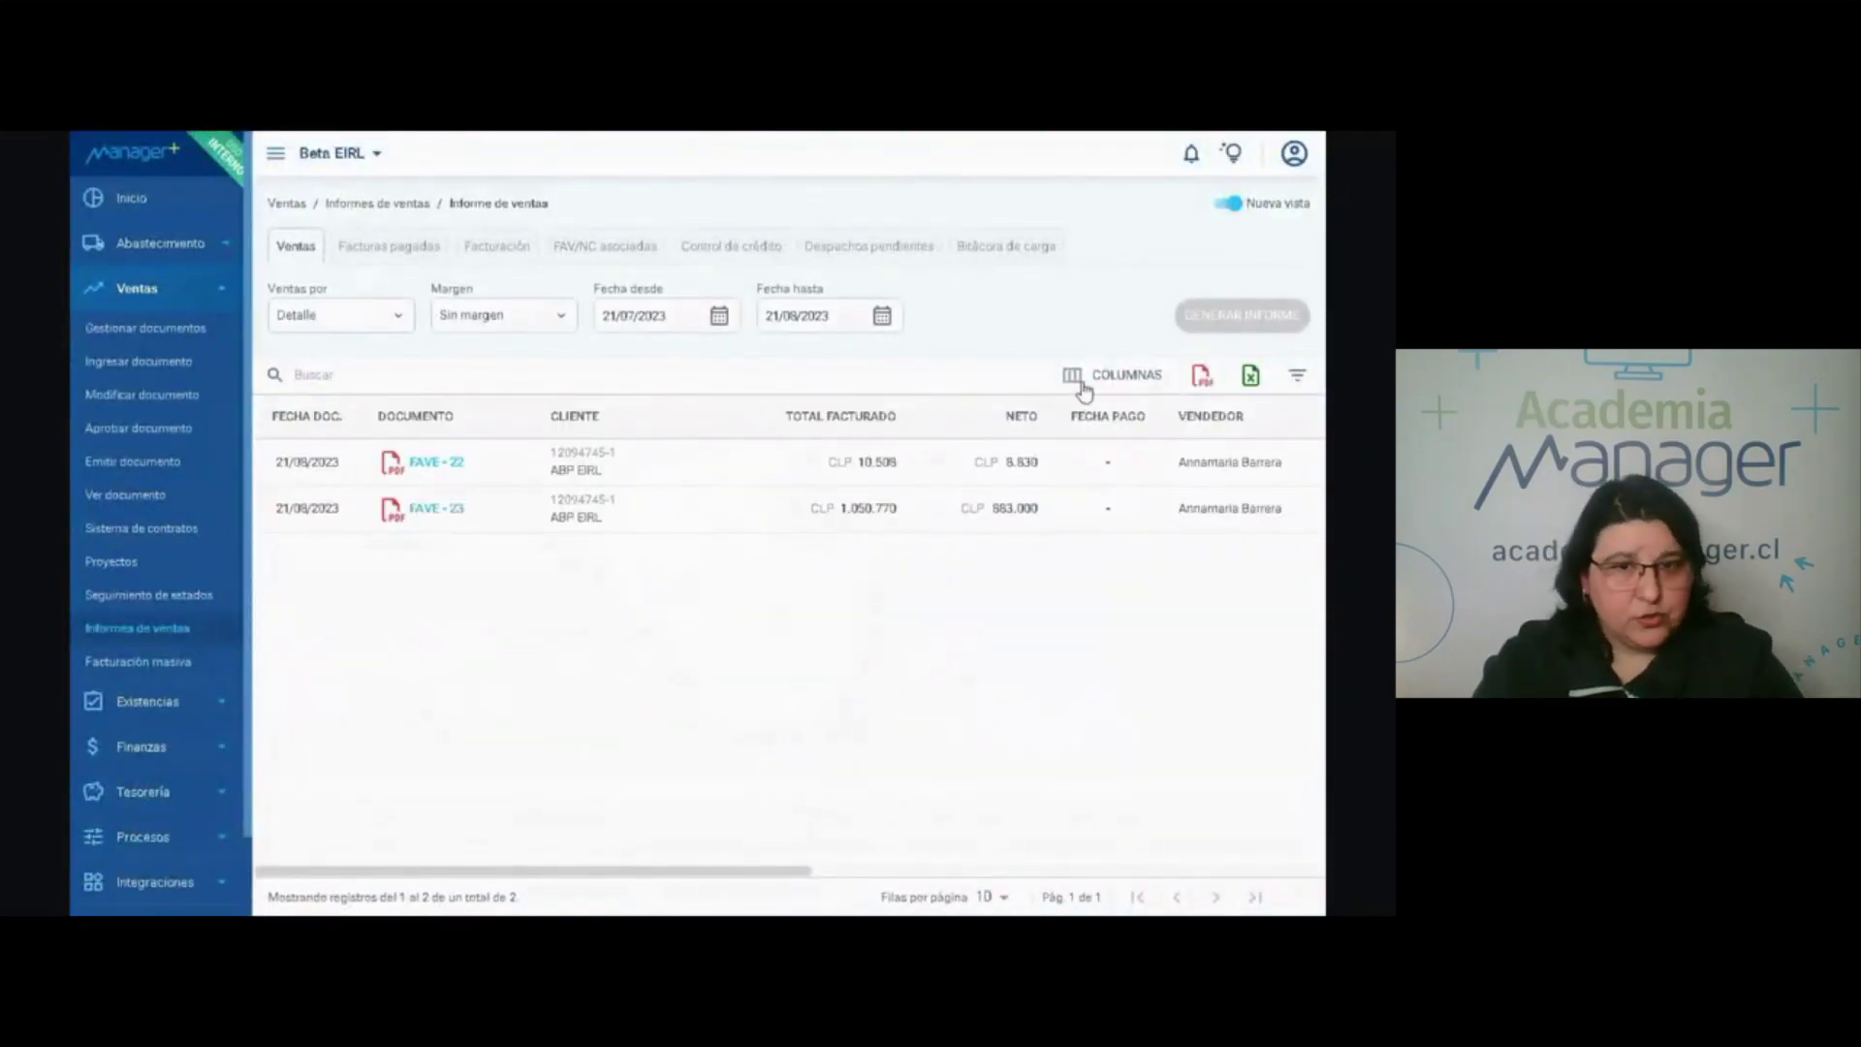
{"action": "left_click", "coordinate": [1136, 378]}
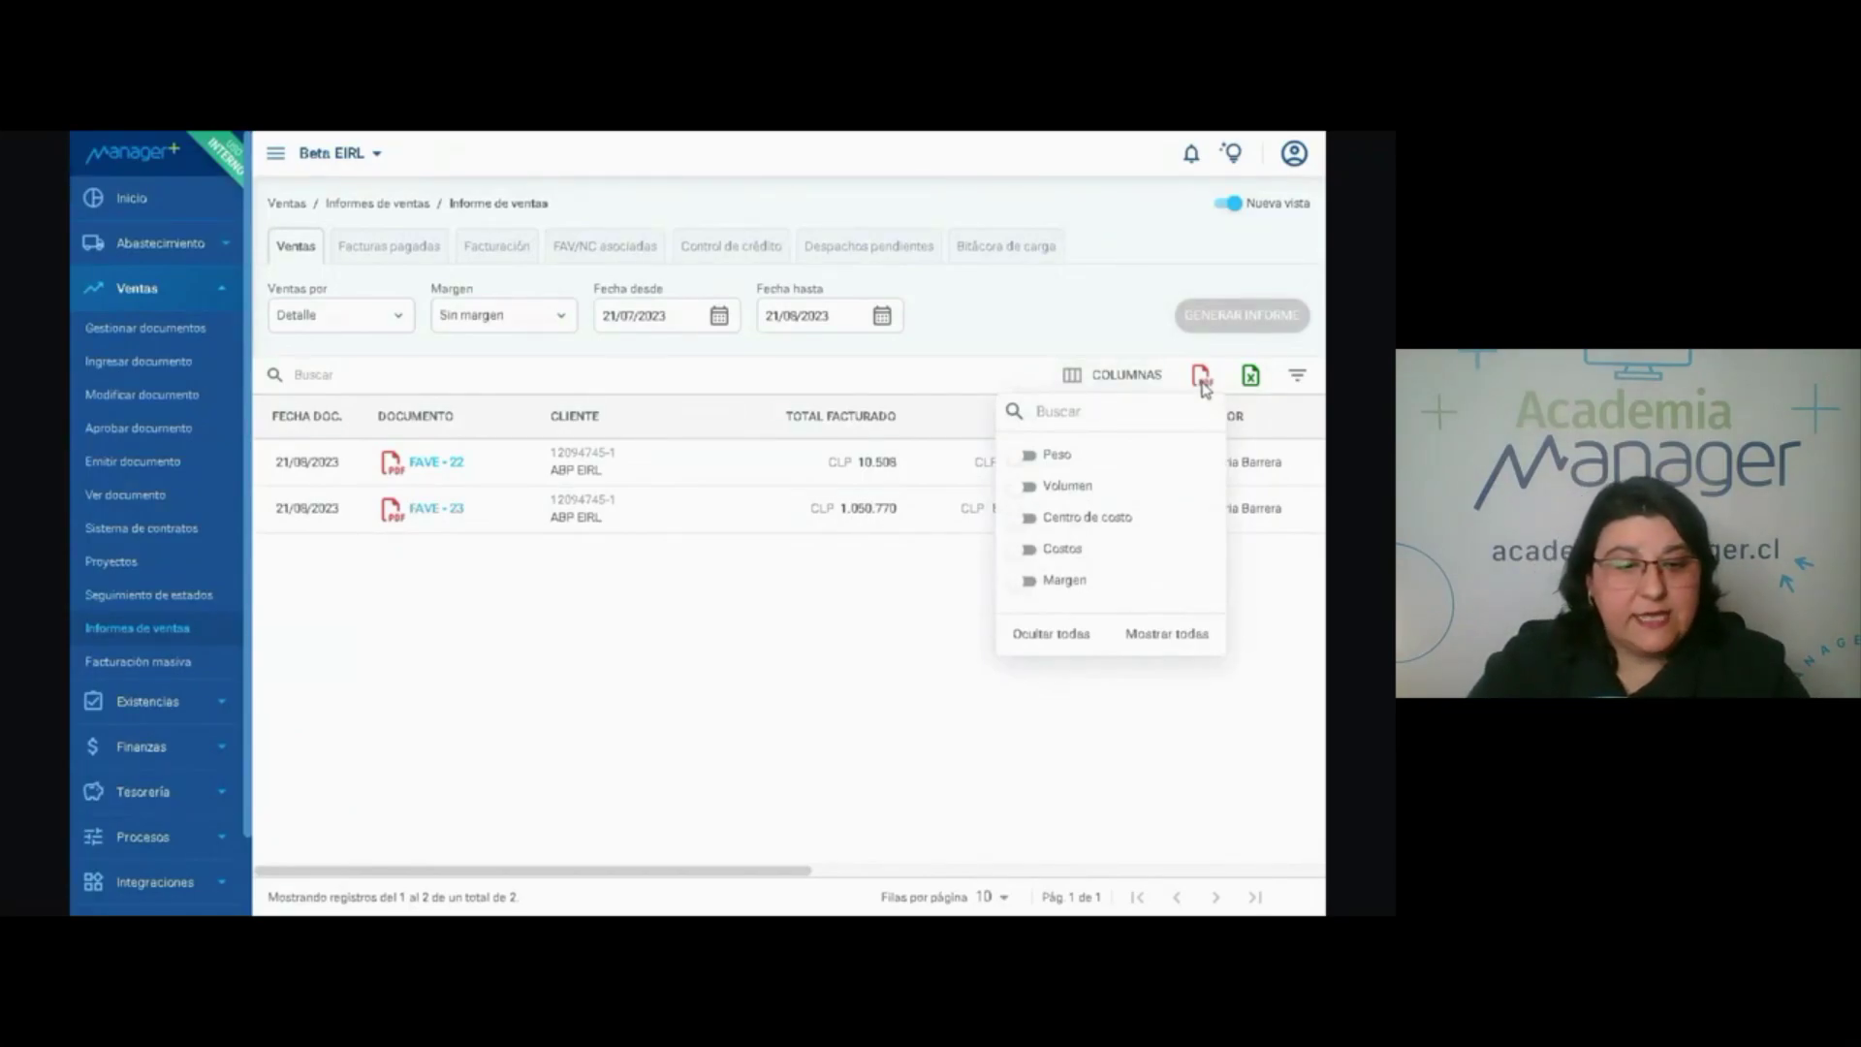
{"action": "left_click", "coordinate": [1205, 382]}
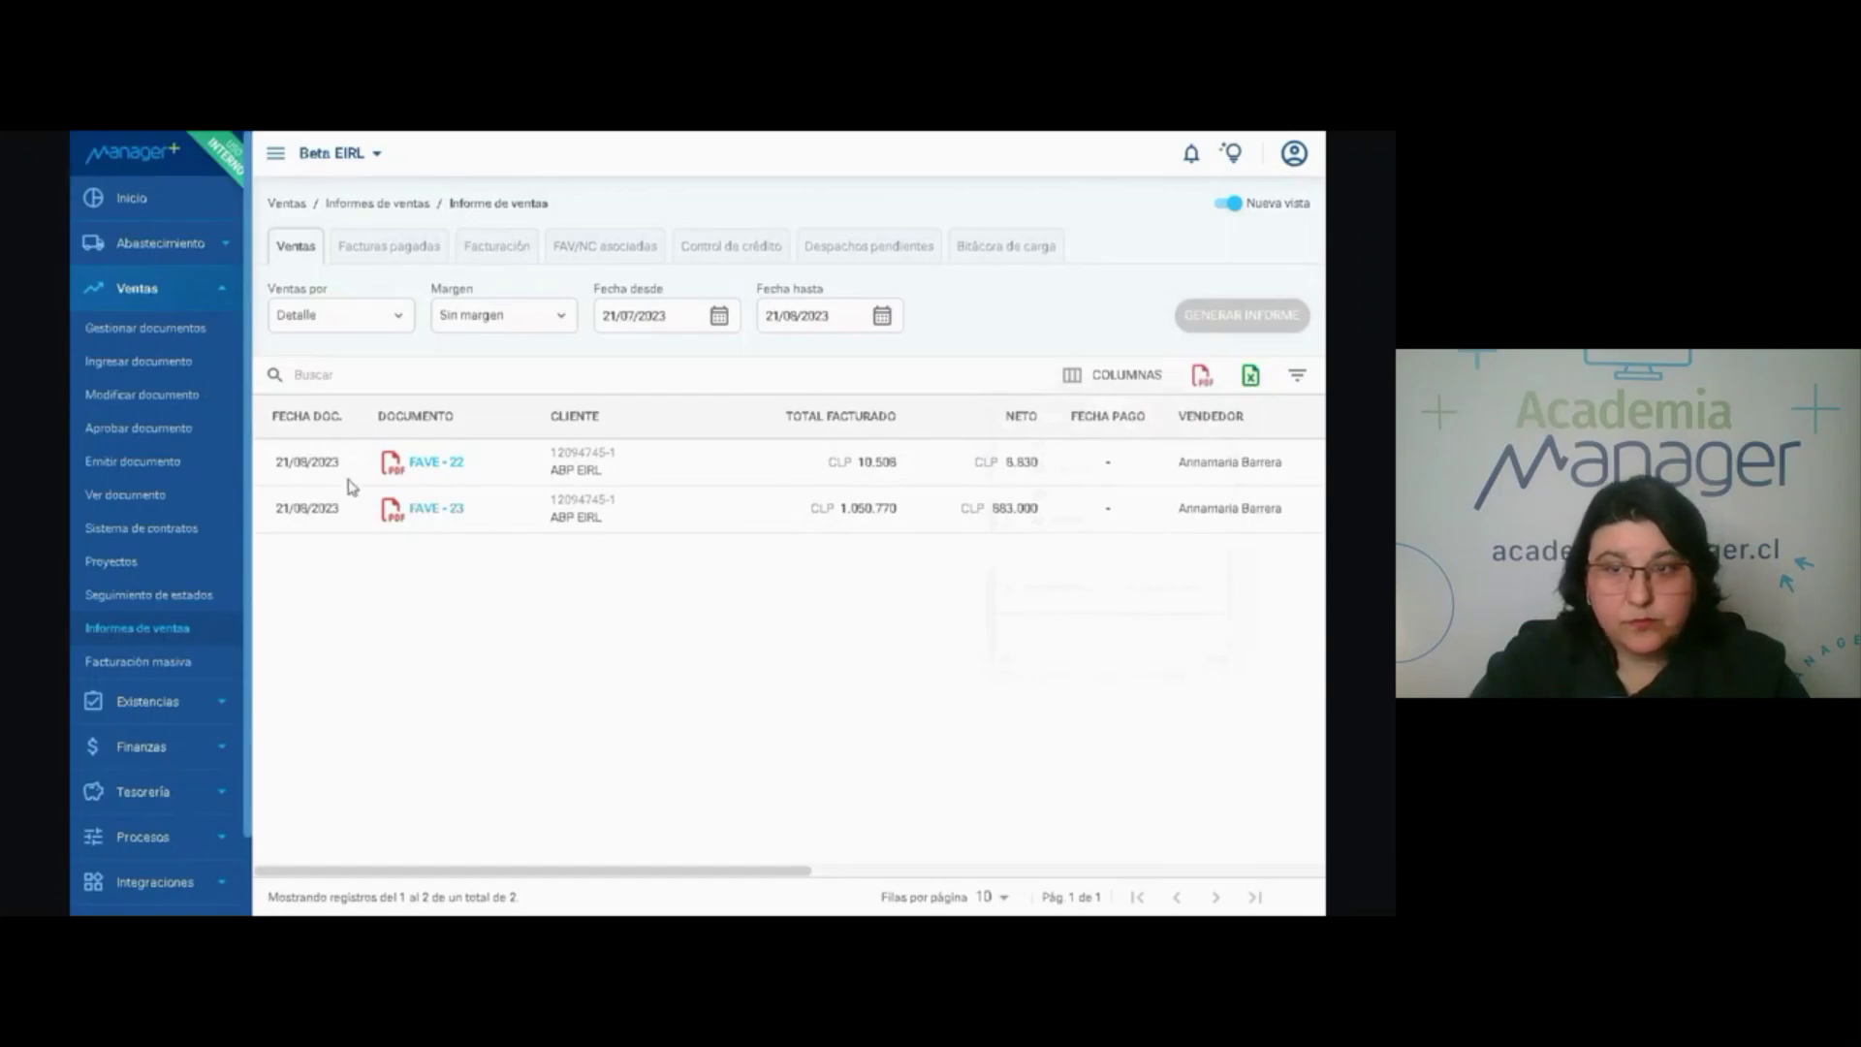
Review the filters of the Facturas pagadas, Facturación, FAV/NC asociadas and Control de crédito sales reports.
{"action": "left_click", "coordinate": [392, 250]}
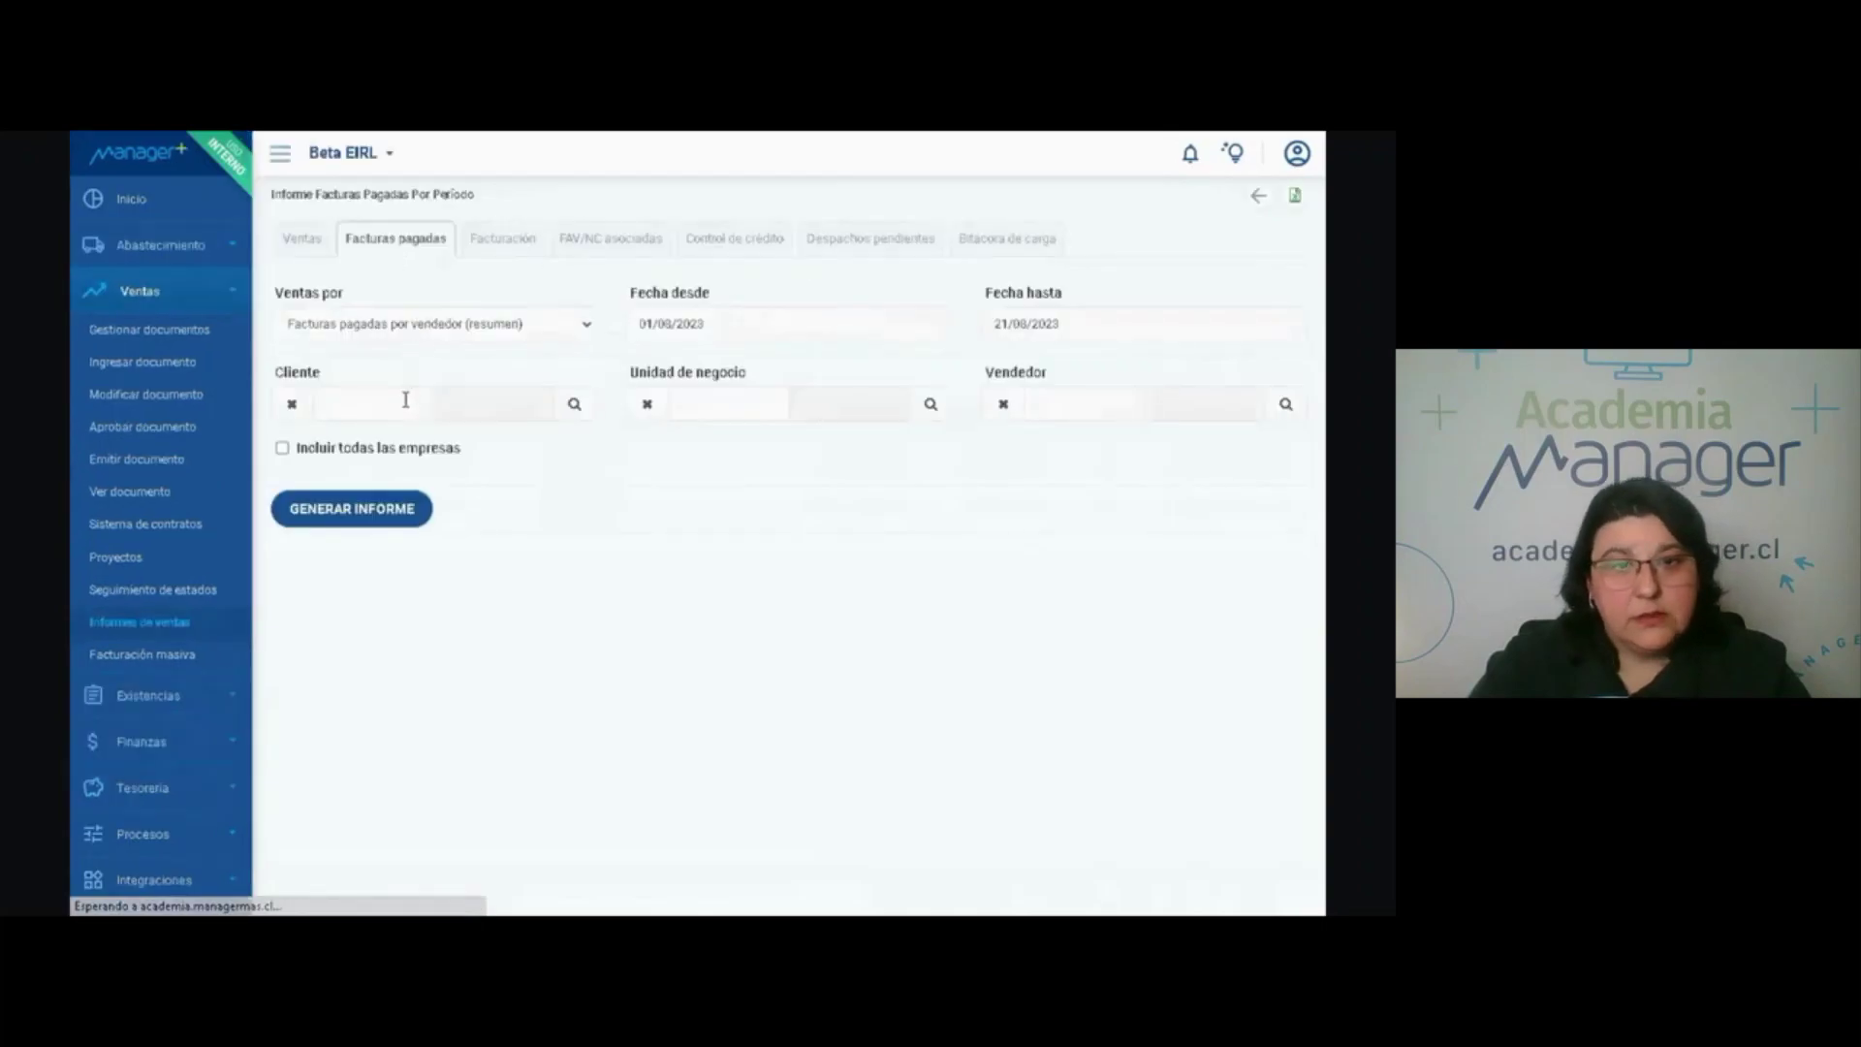
{"action": "left_click", "coordinate": [492, 248]}
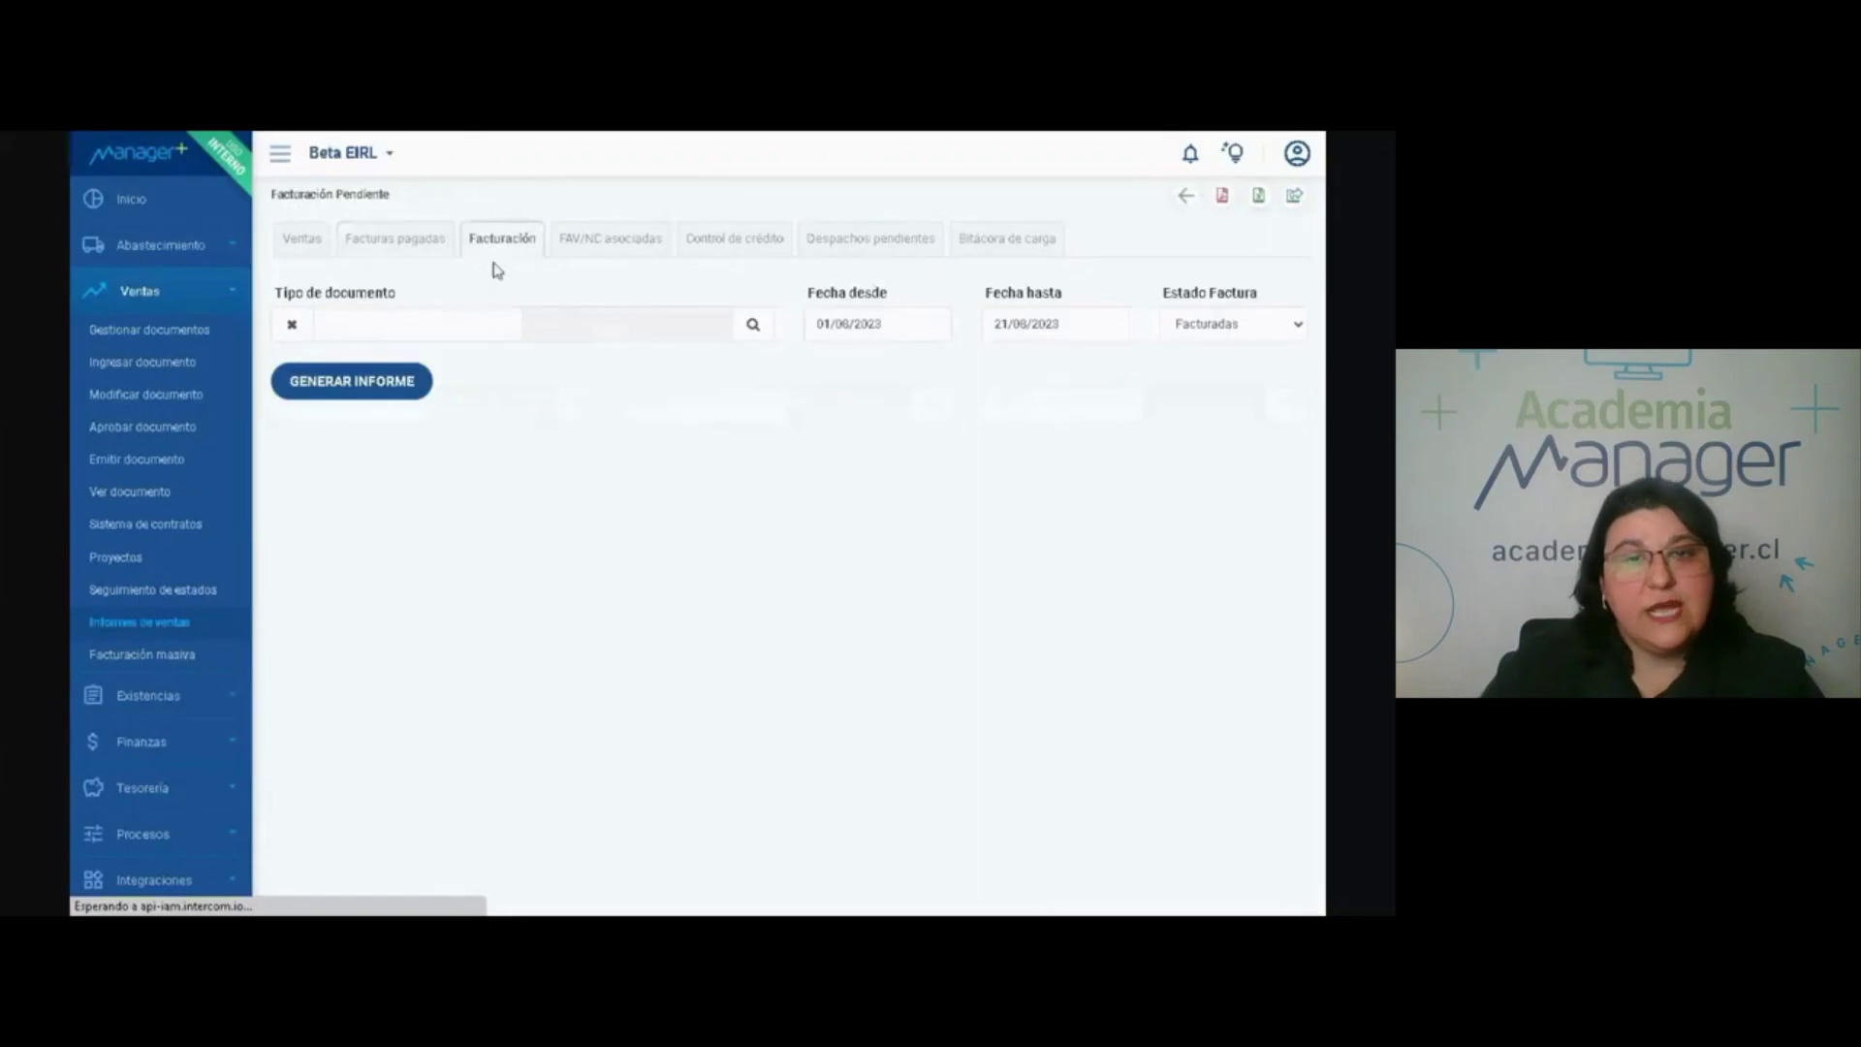
{"action": "left_click", "coordinate": [611, 254]}
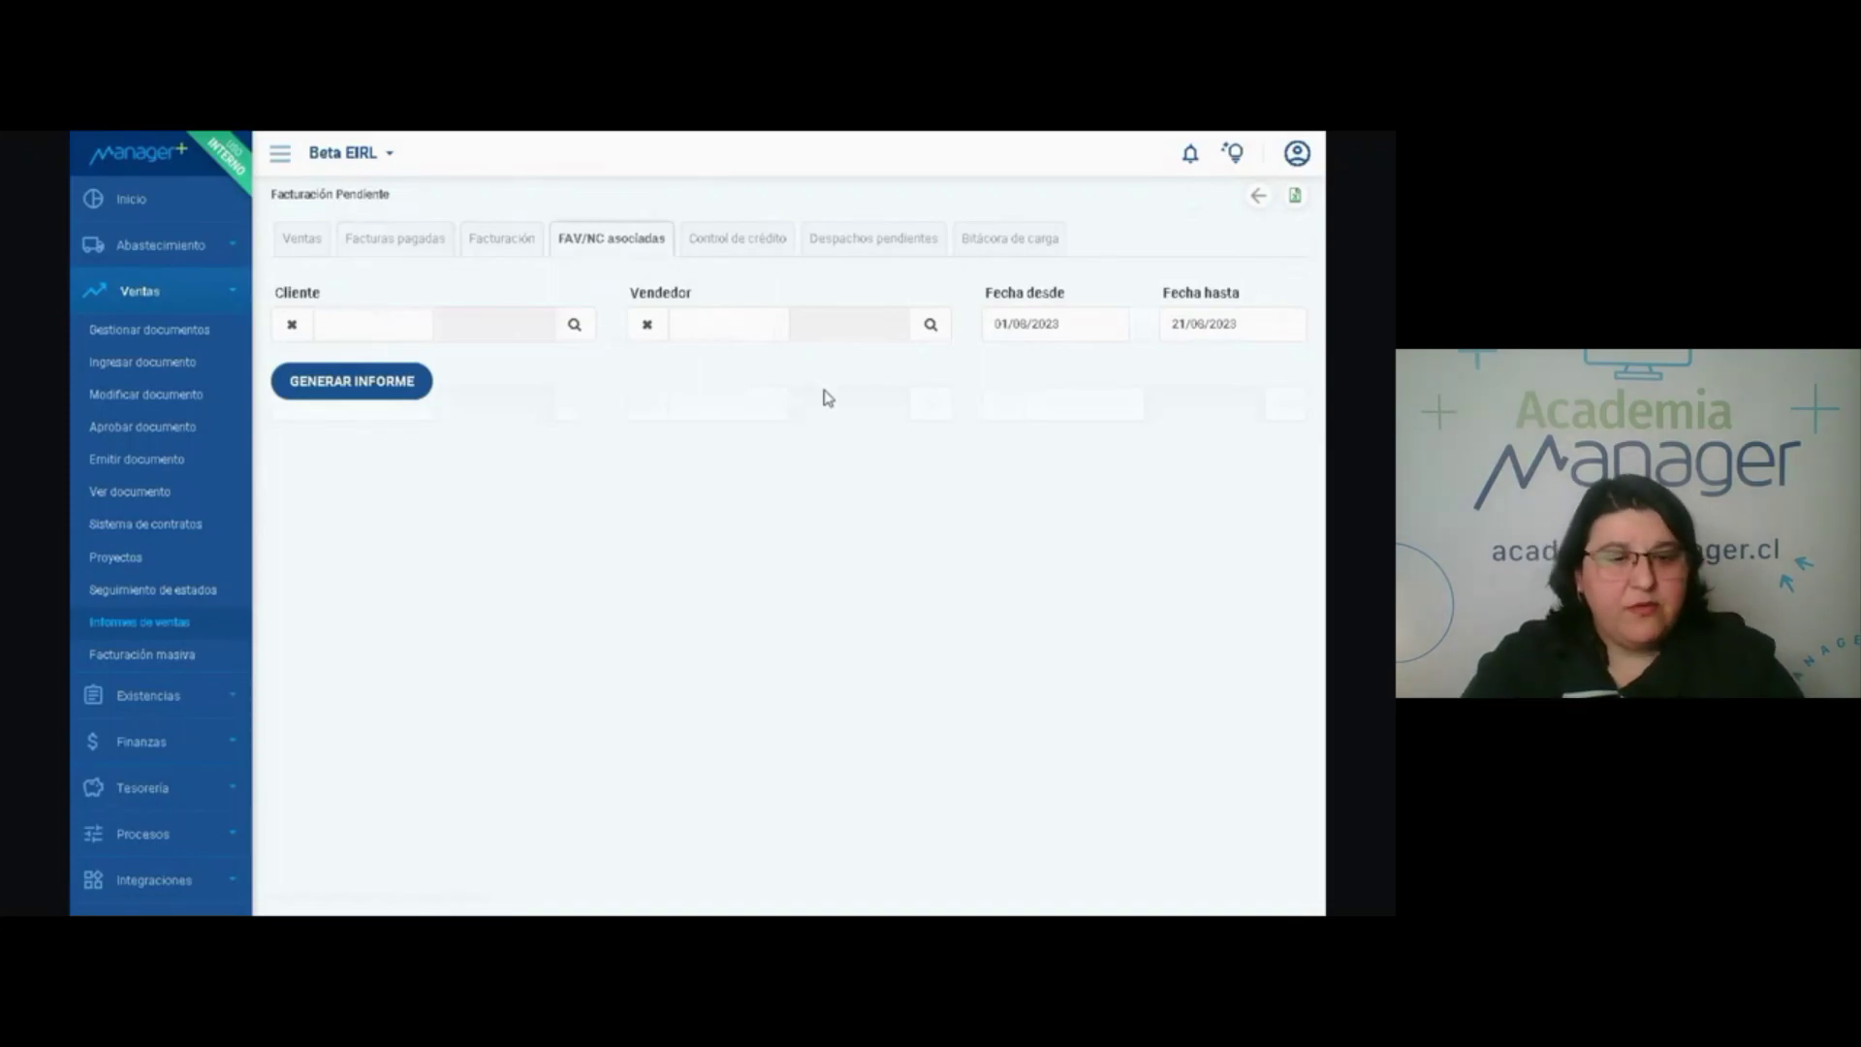
{"action": "left_click", "coordinate": [733, 250]}
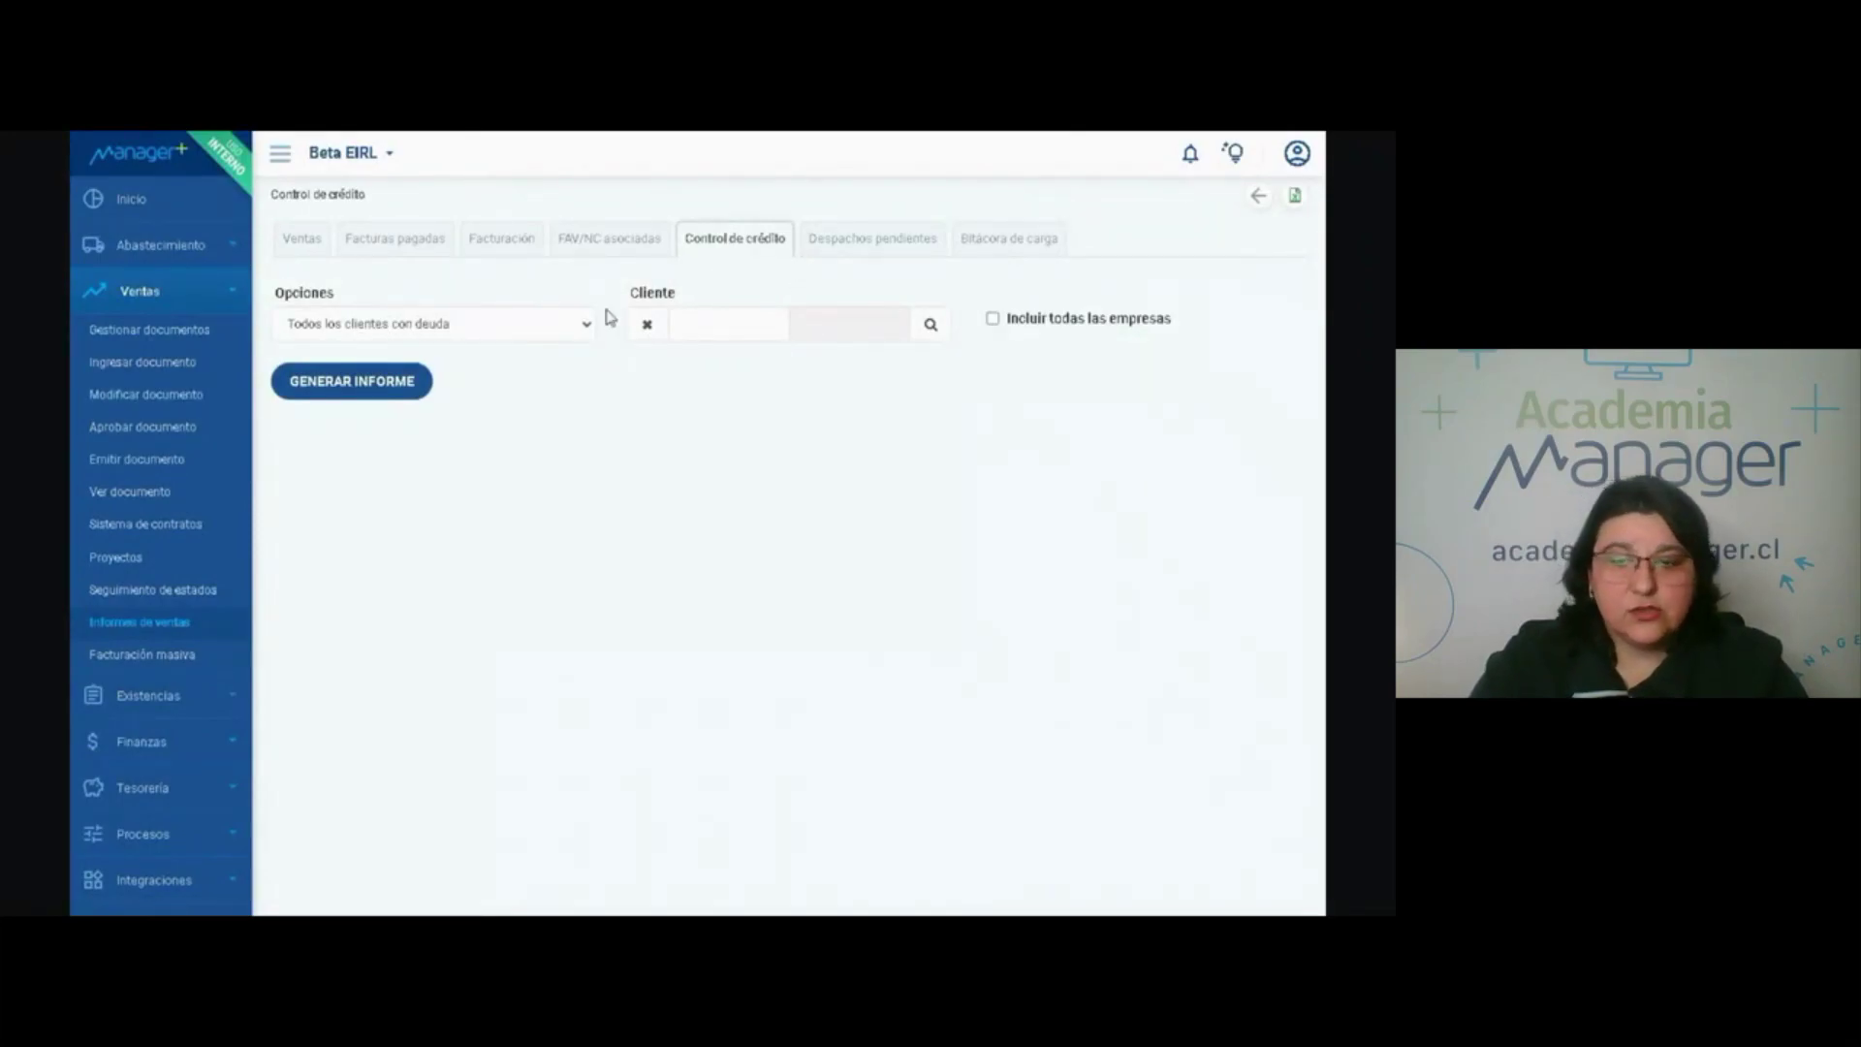
Generate the Despachos pendientes report for the document type Factura de Venta Electronica (FAVE).
{"action": "left_click", "coordinate": [873, 247]}
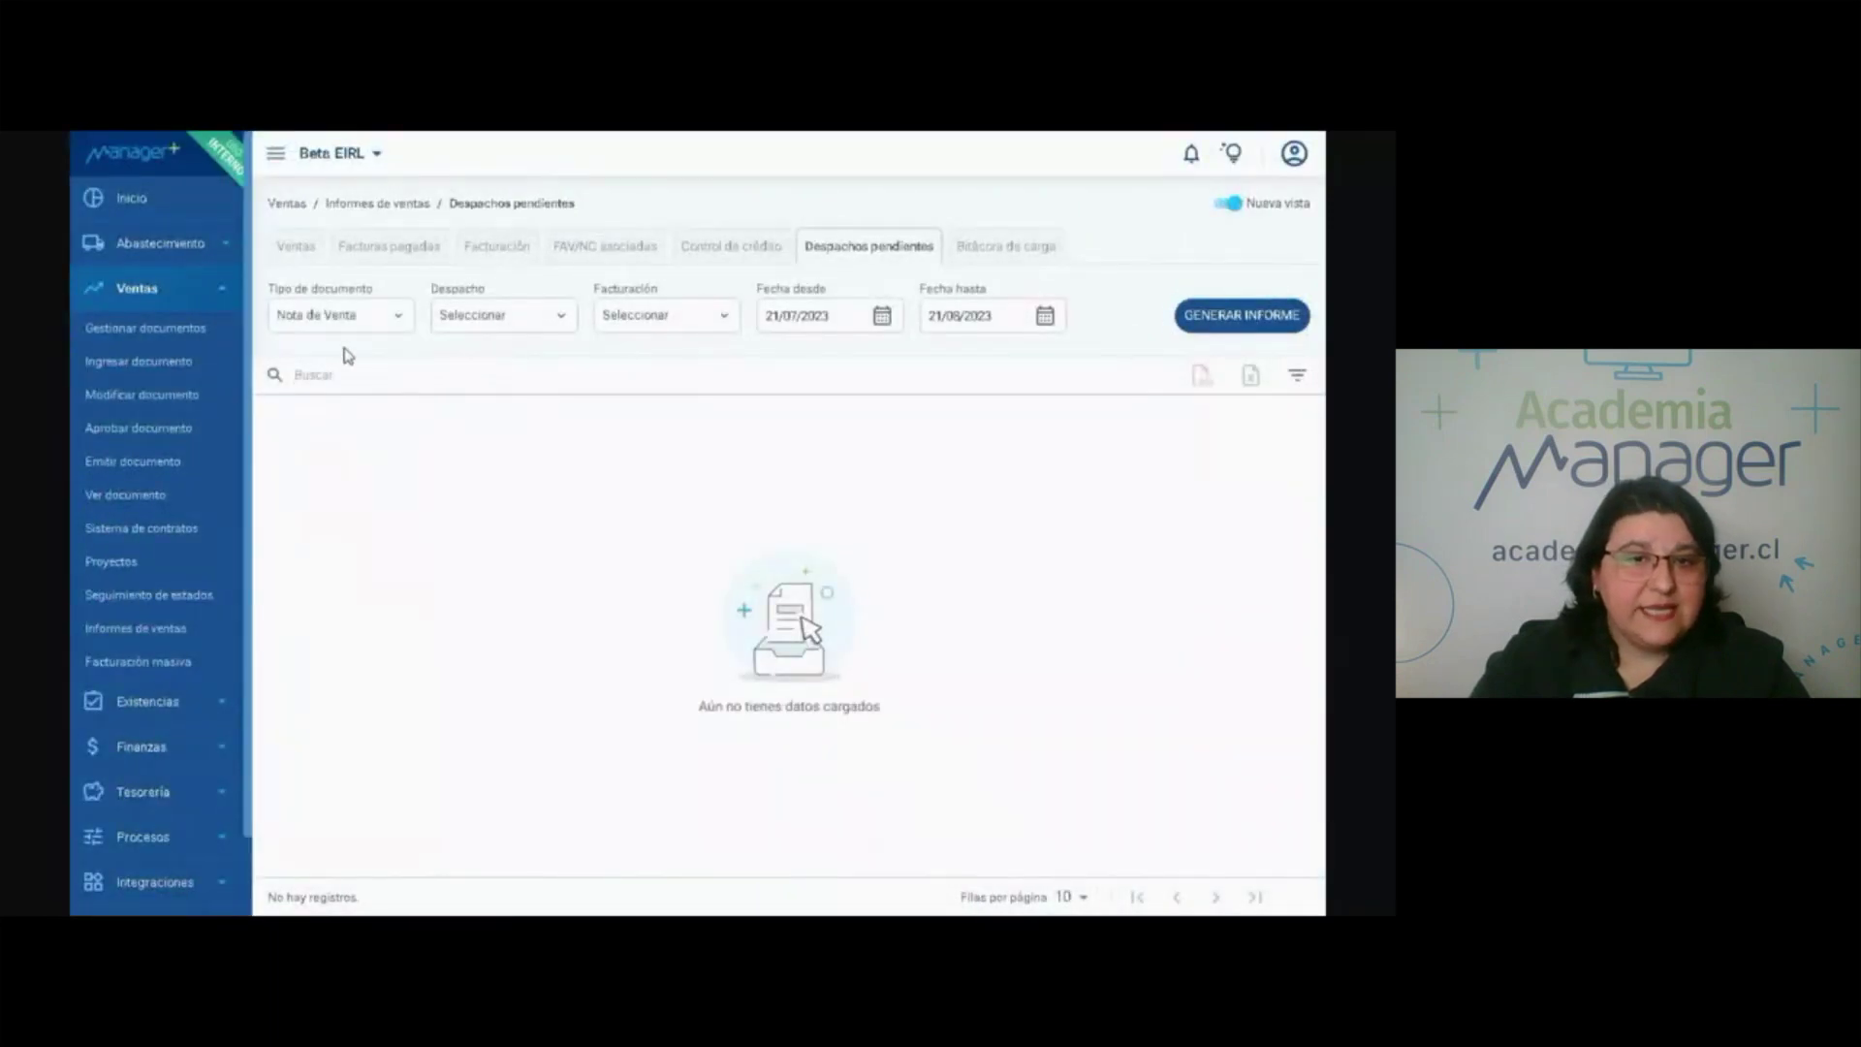
{"action": "left_click", "coordinate": [344, 326]}
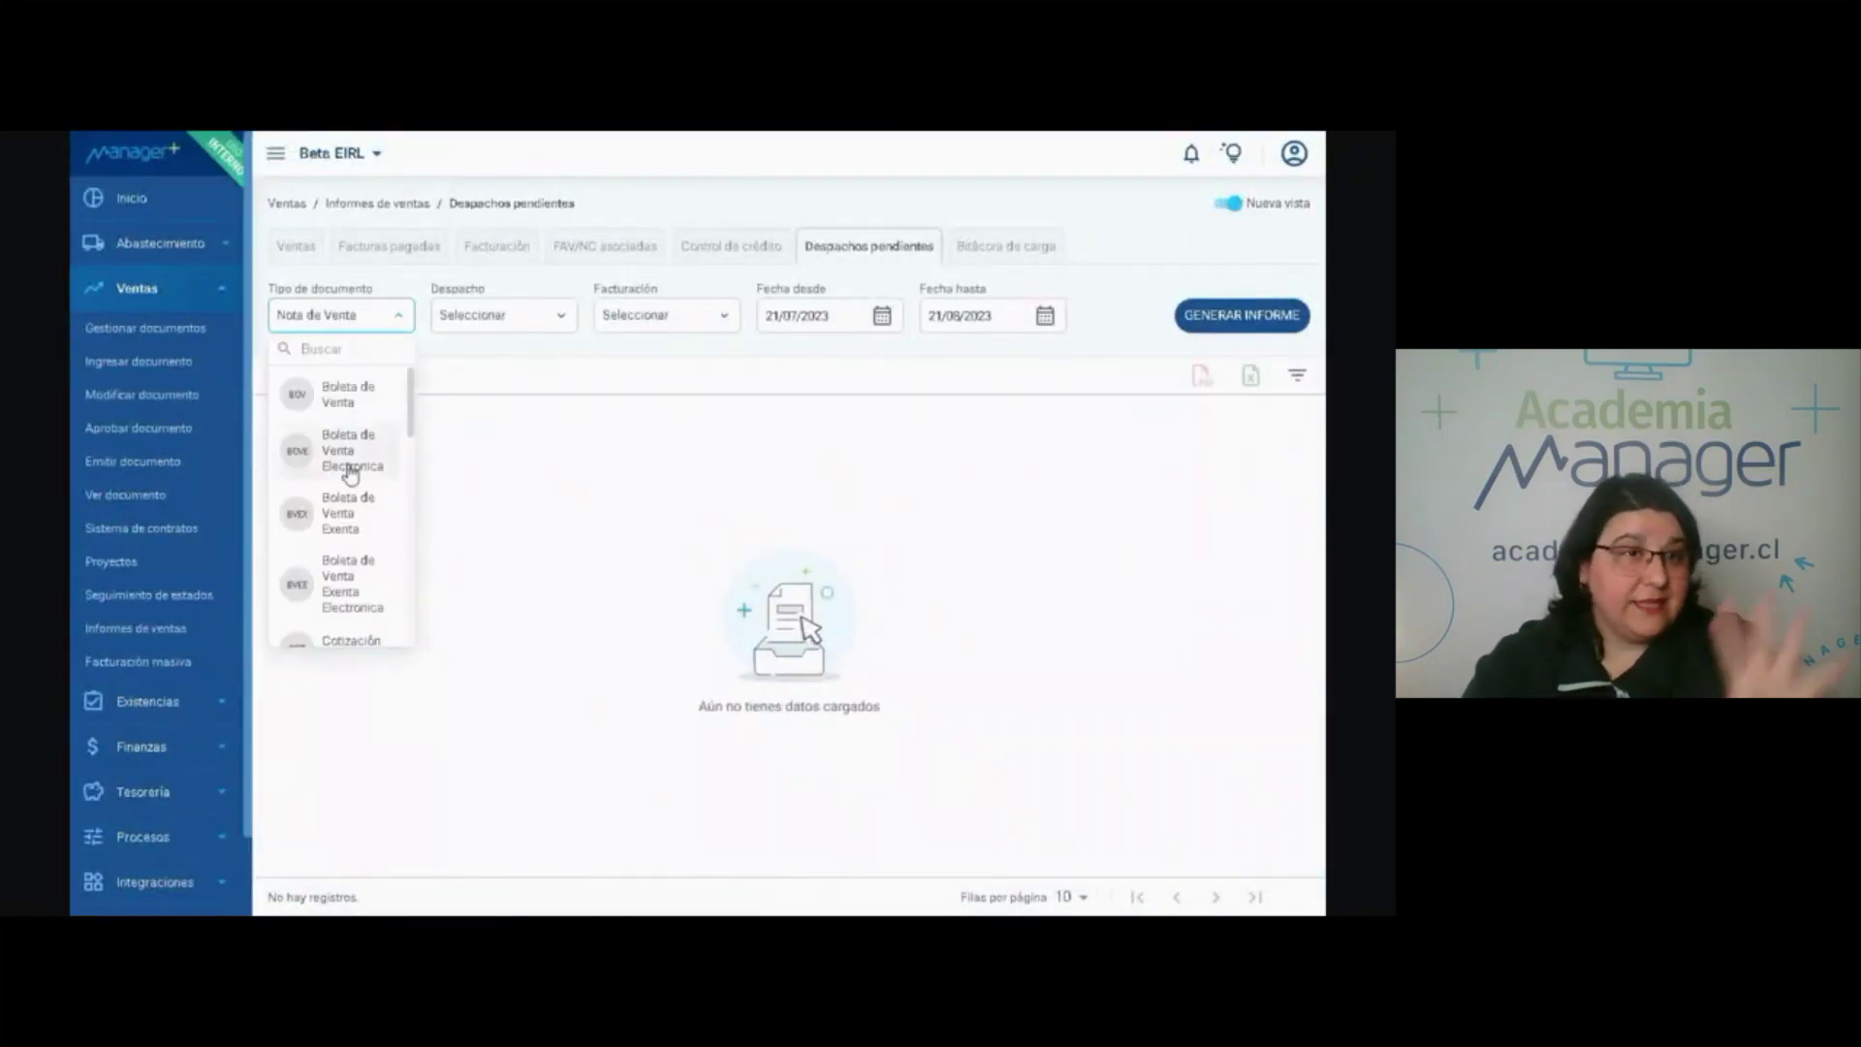
{"action": "scroll", "coordinate": [353, 495], "scroll_direction": "down", "scroll_amount": 2}
{"action": "scroll", "coordinate": [354, 494], "scroll_direction": "down", "scroll_amount": 3}
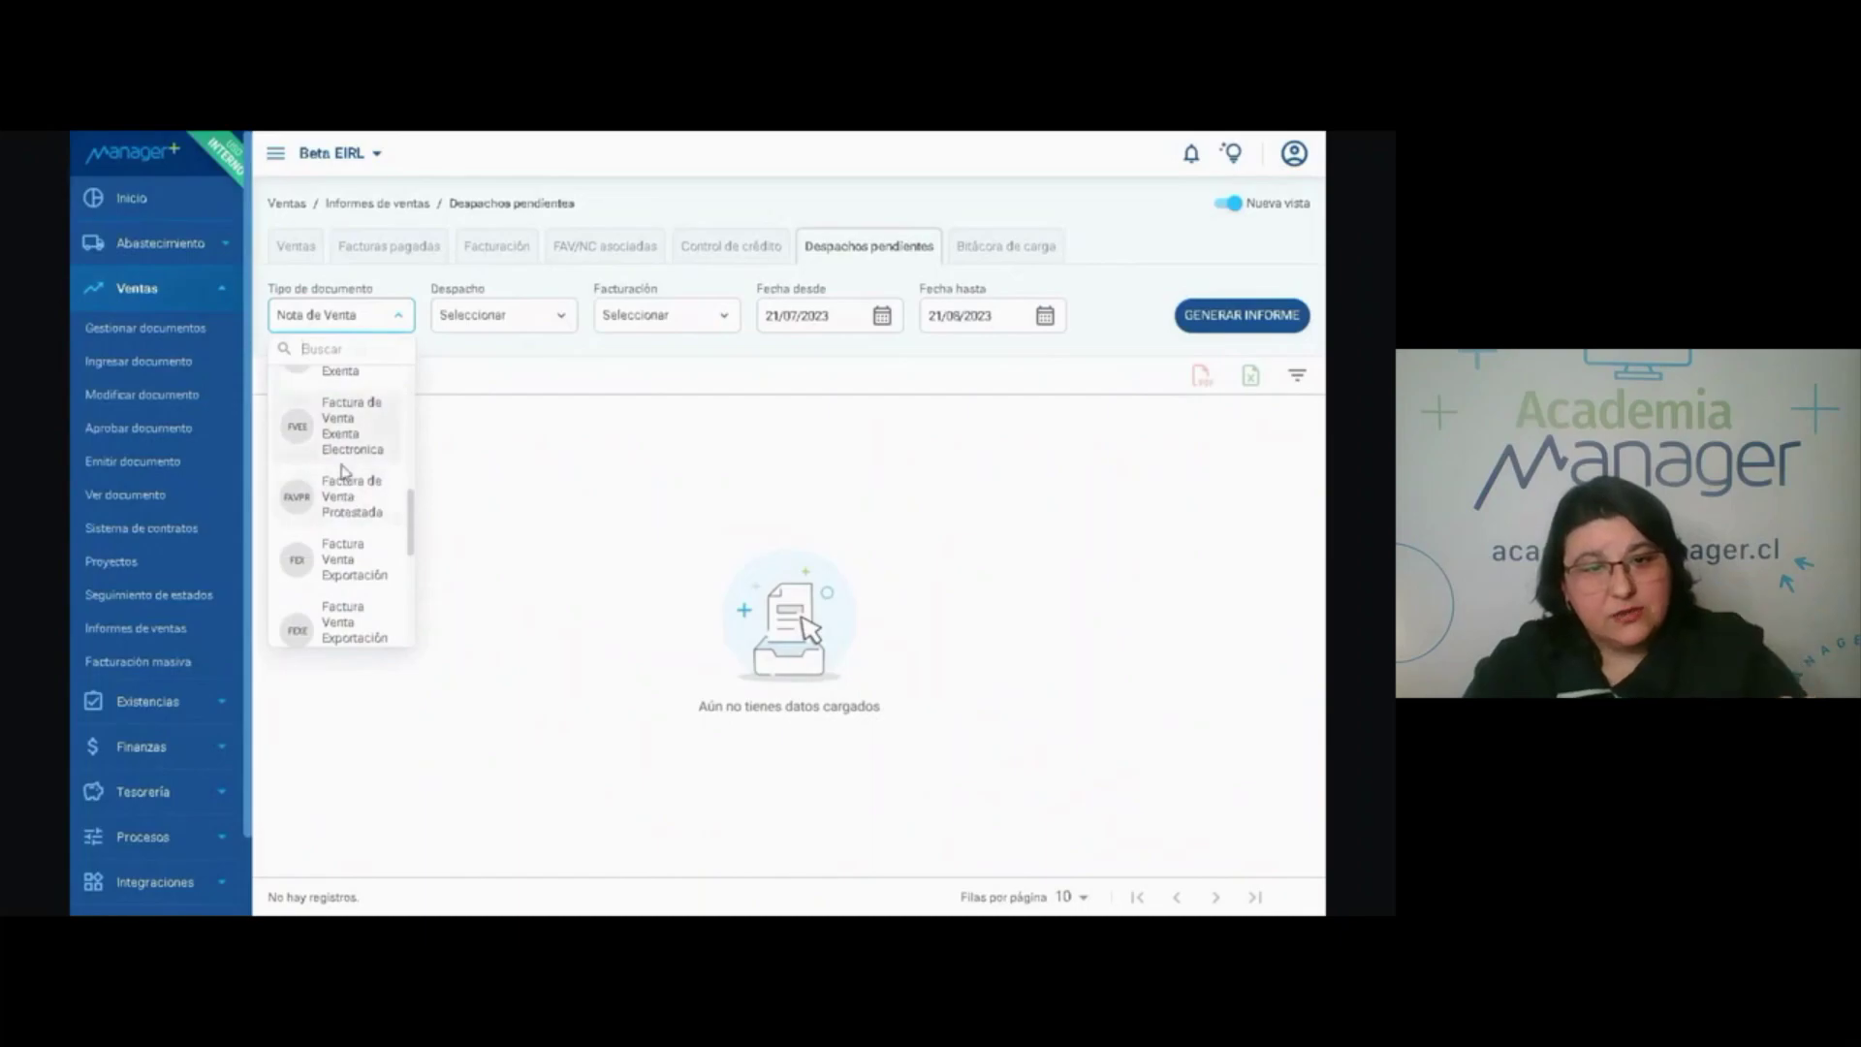
{"action": "scroll", "coordinate": [347, 461], "scroll_direction": "up", "scroll_amount": 1}
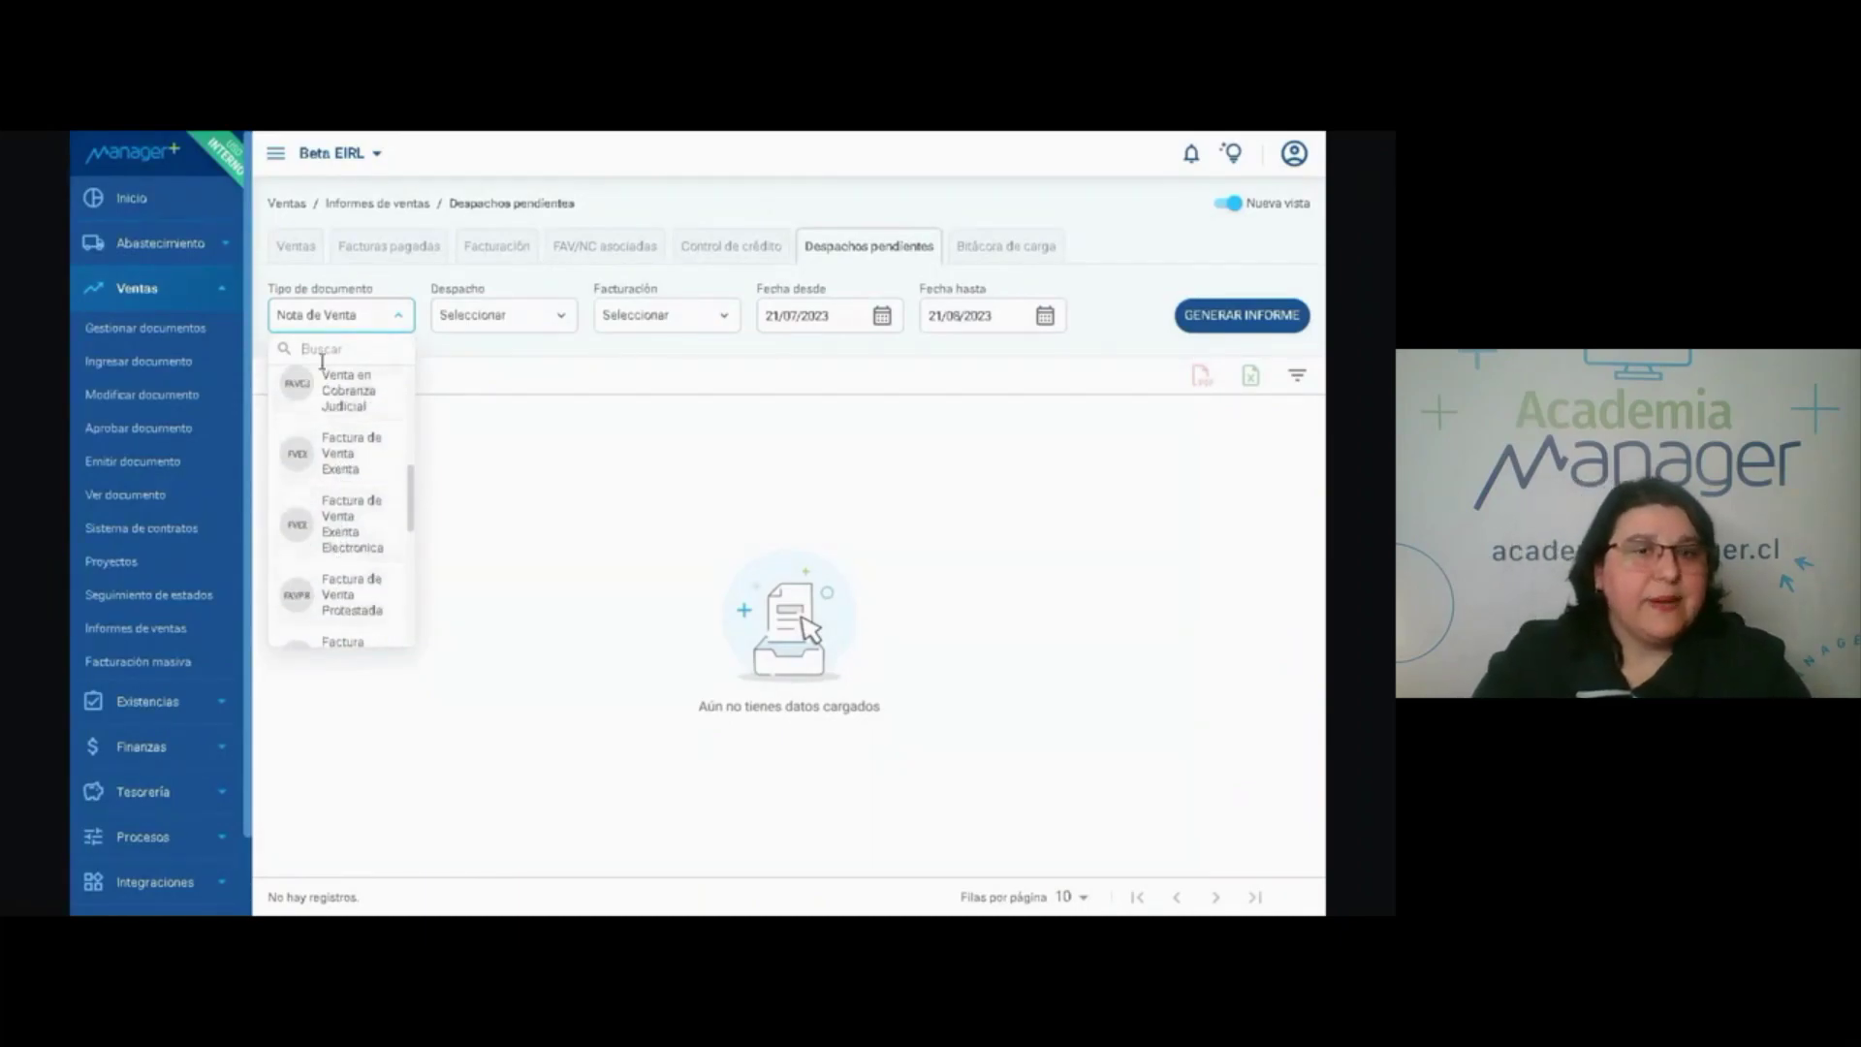
{"action": "type", "text": "fav"}
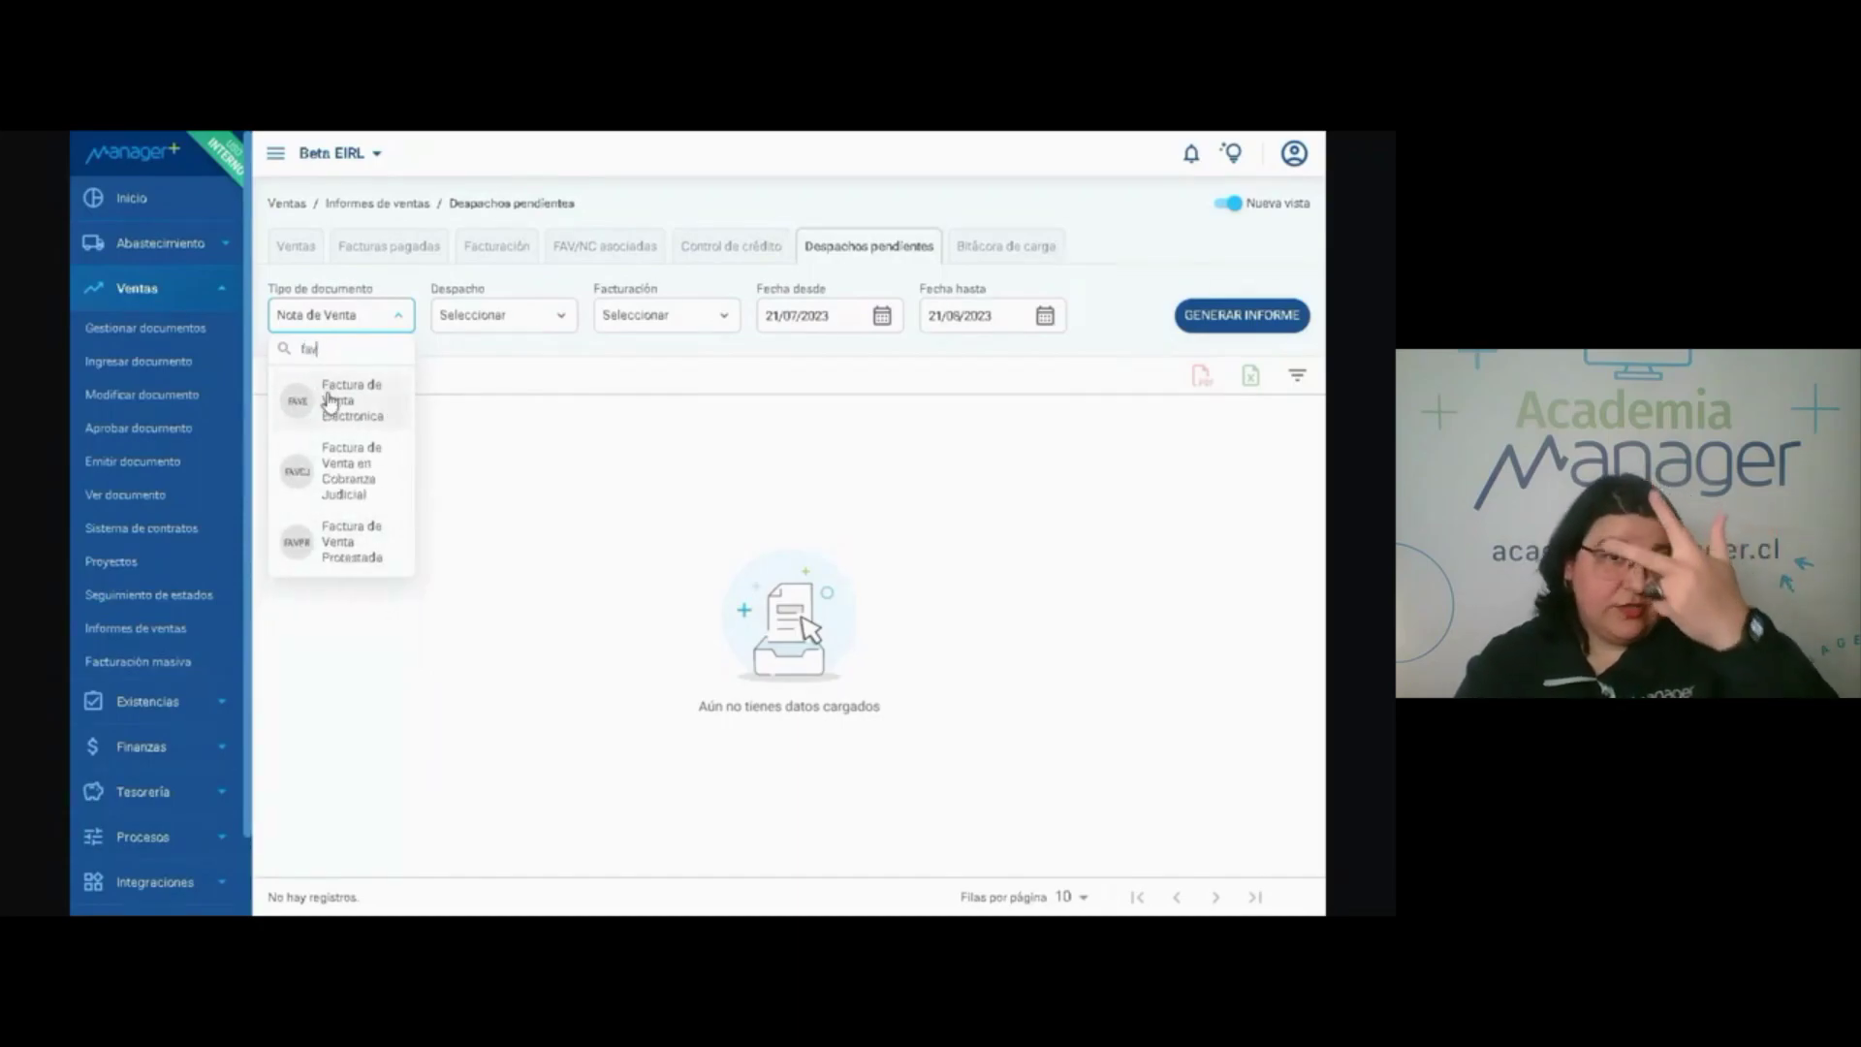
{"action": "type", "text": "e"}
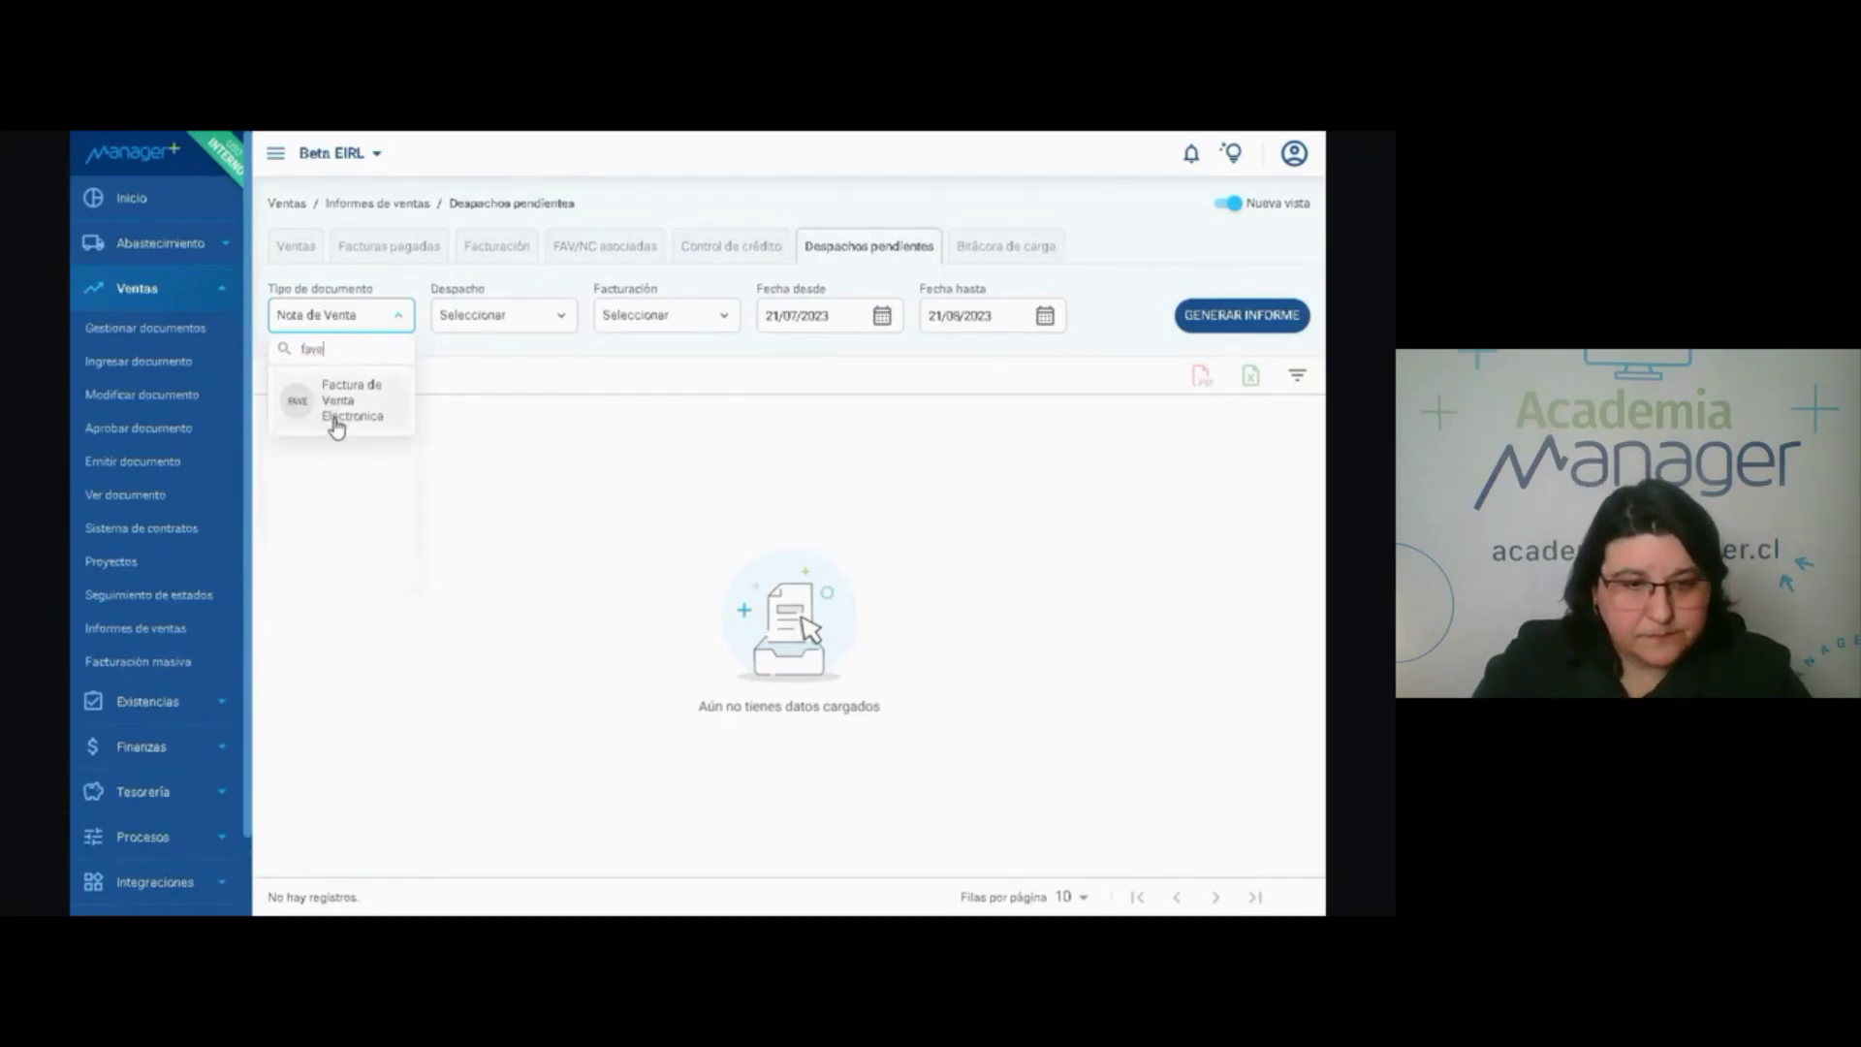
{"action": "left_click", "coordinate": [347, 412]}
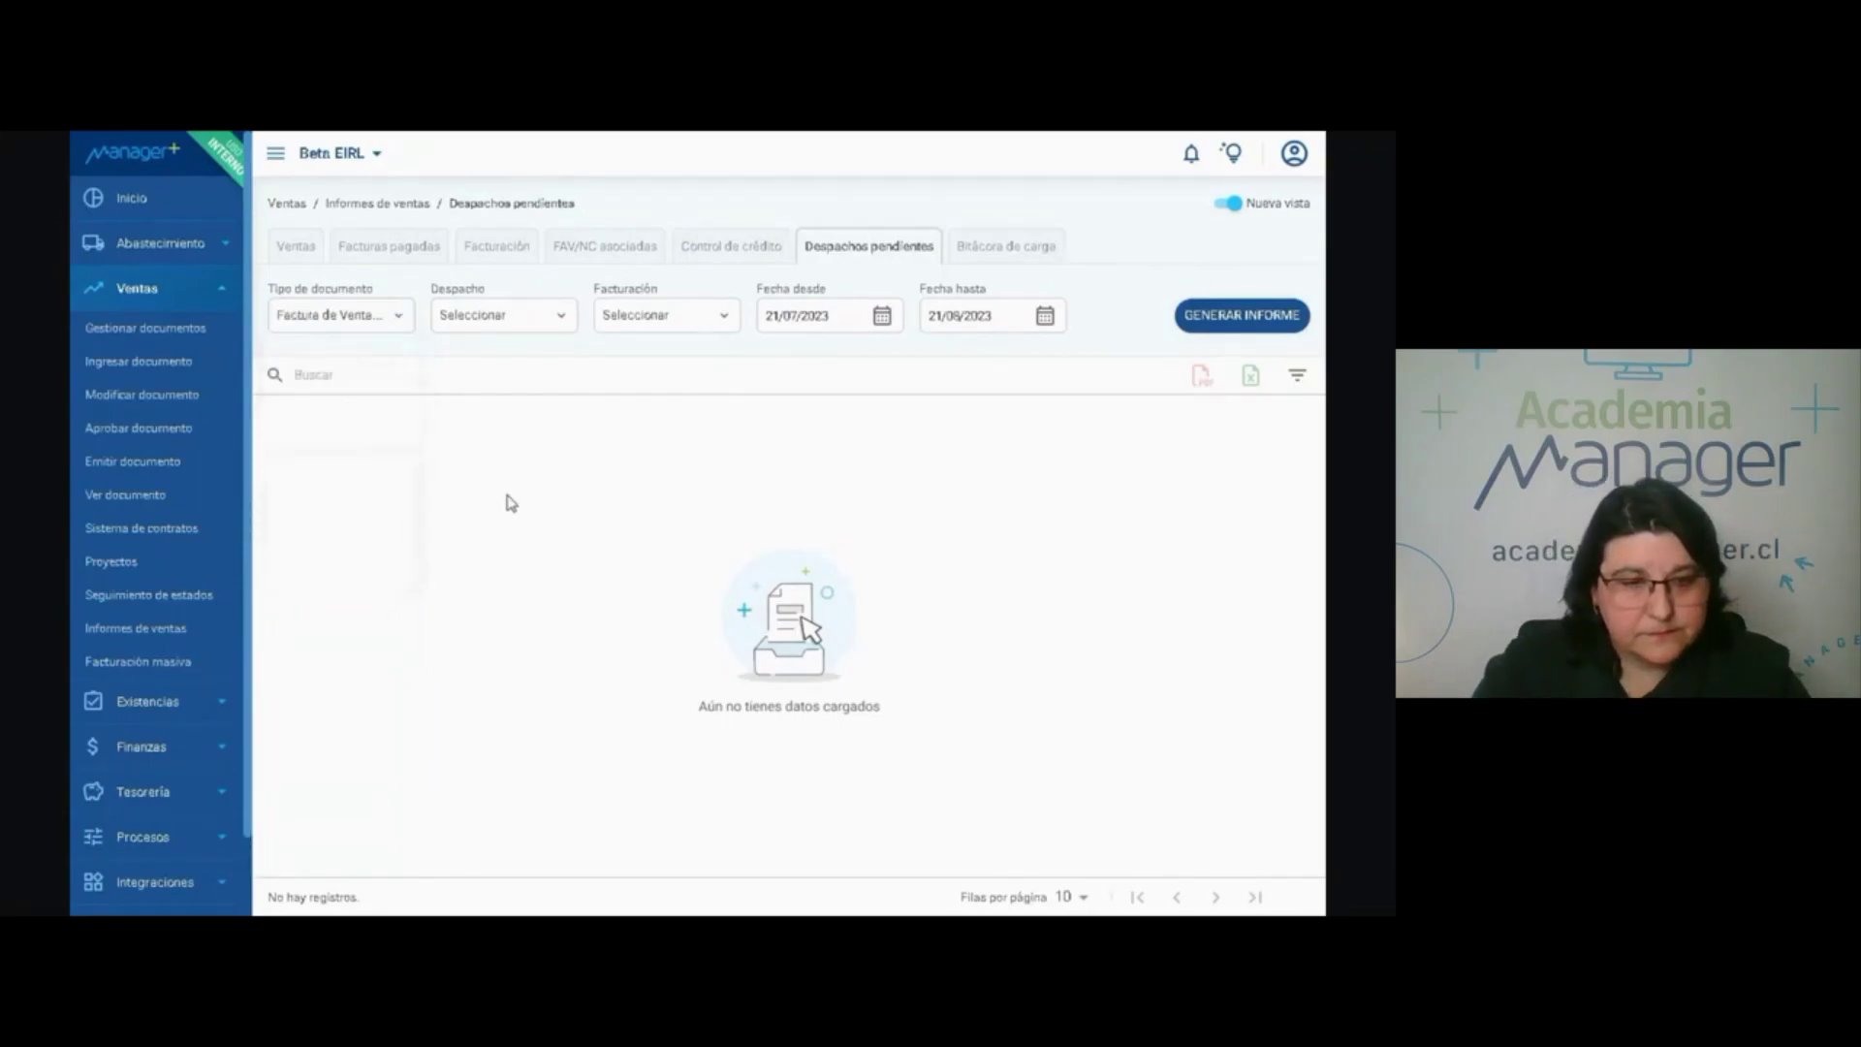
{"action": "left_click", "coordinate": [1225, 322]}
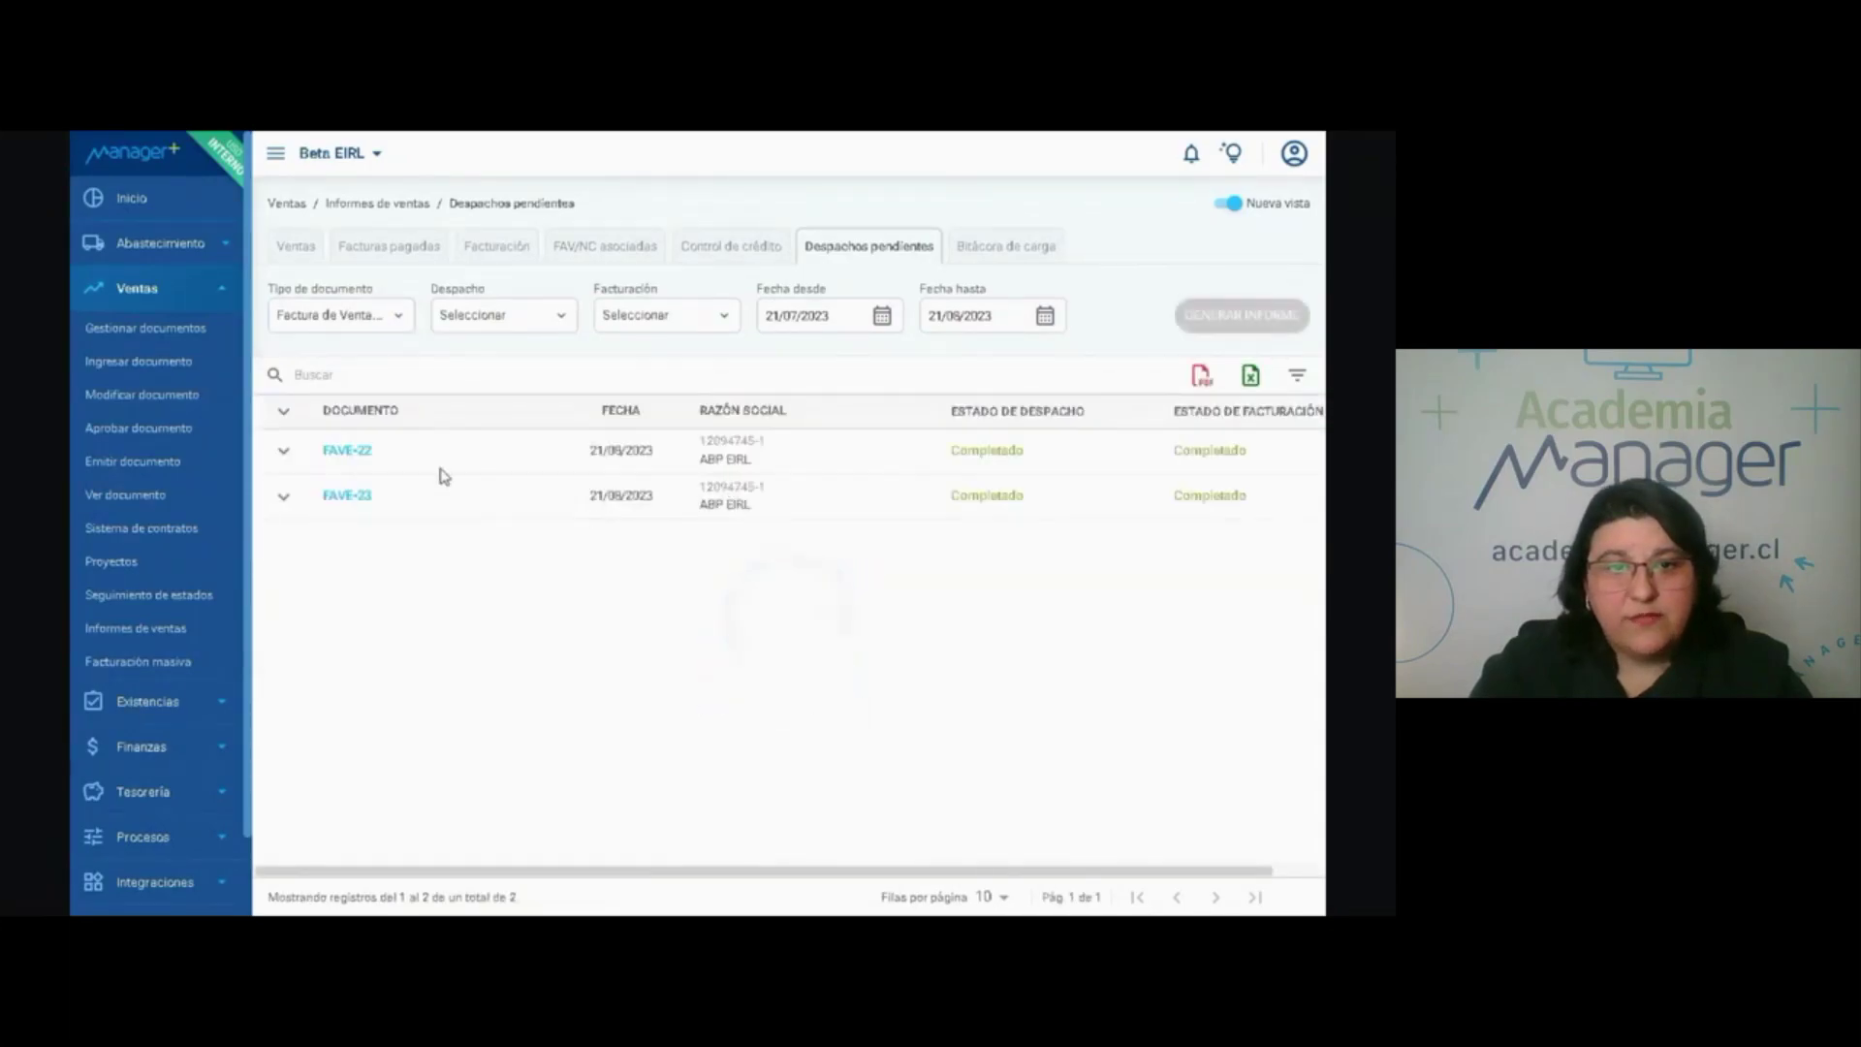
Examine the product line of FAVE-23 in the pending dispatches report, collapse it, and open the Bitácora de carga report.
{"action": "left_click", "coordinate": [283, 497]}
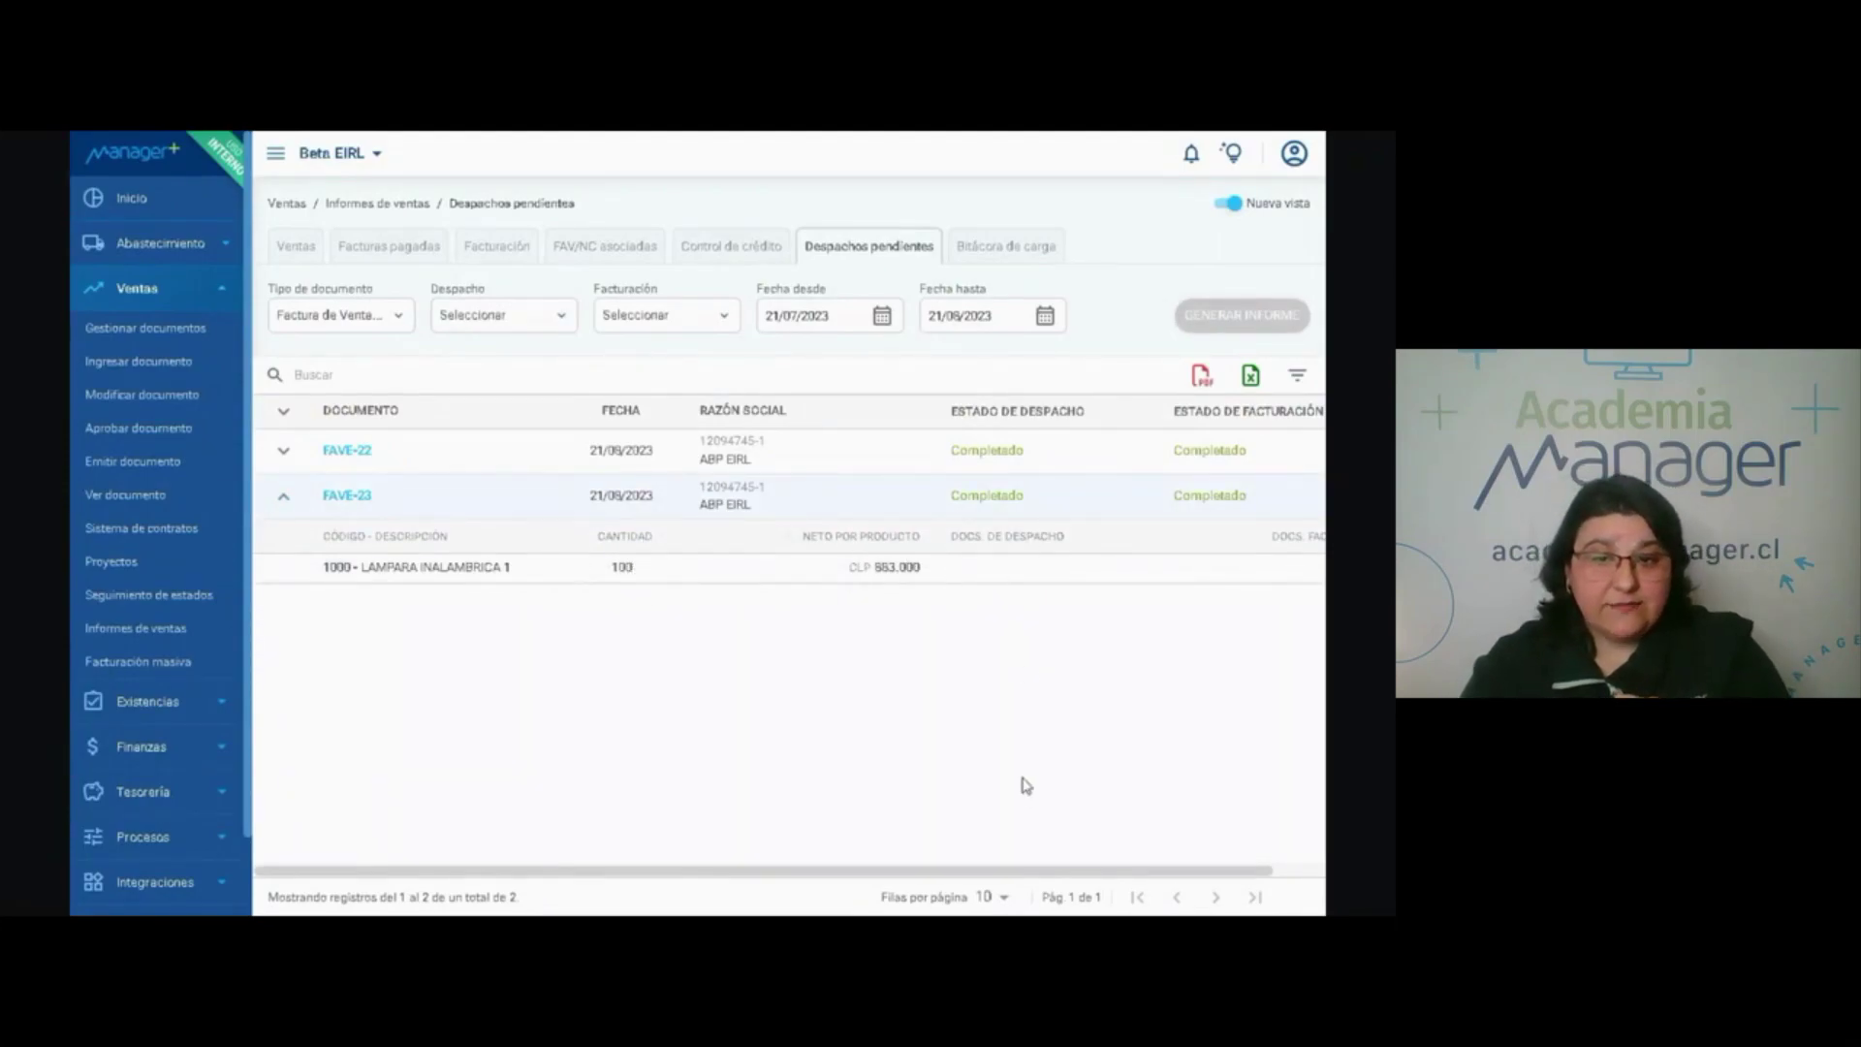
{"action": "left_click_drag", "start_coordinate": [1014, 871], "coordinate": [1132, 875]}
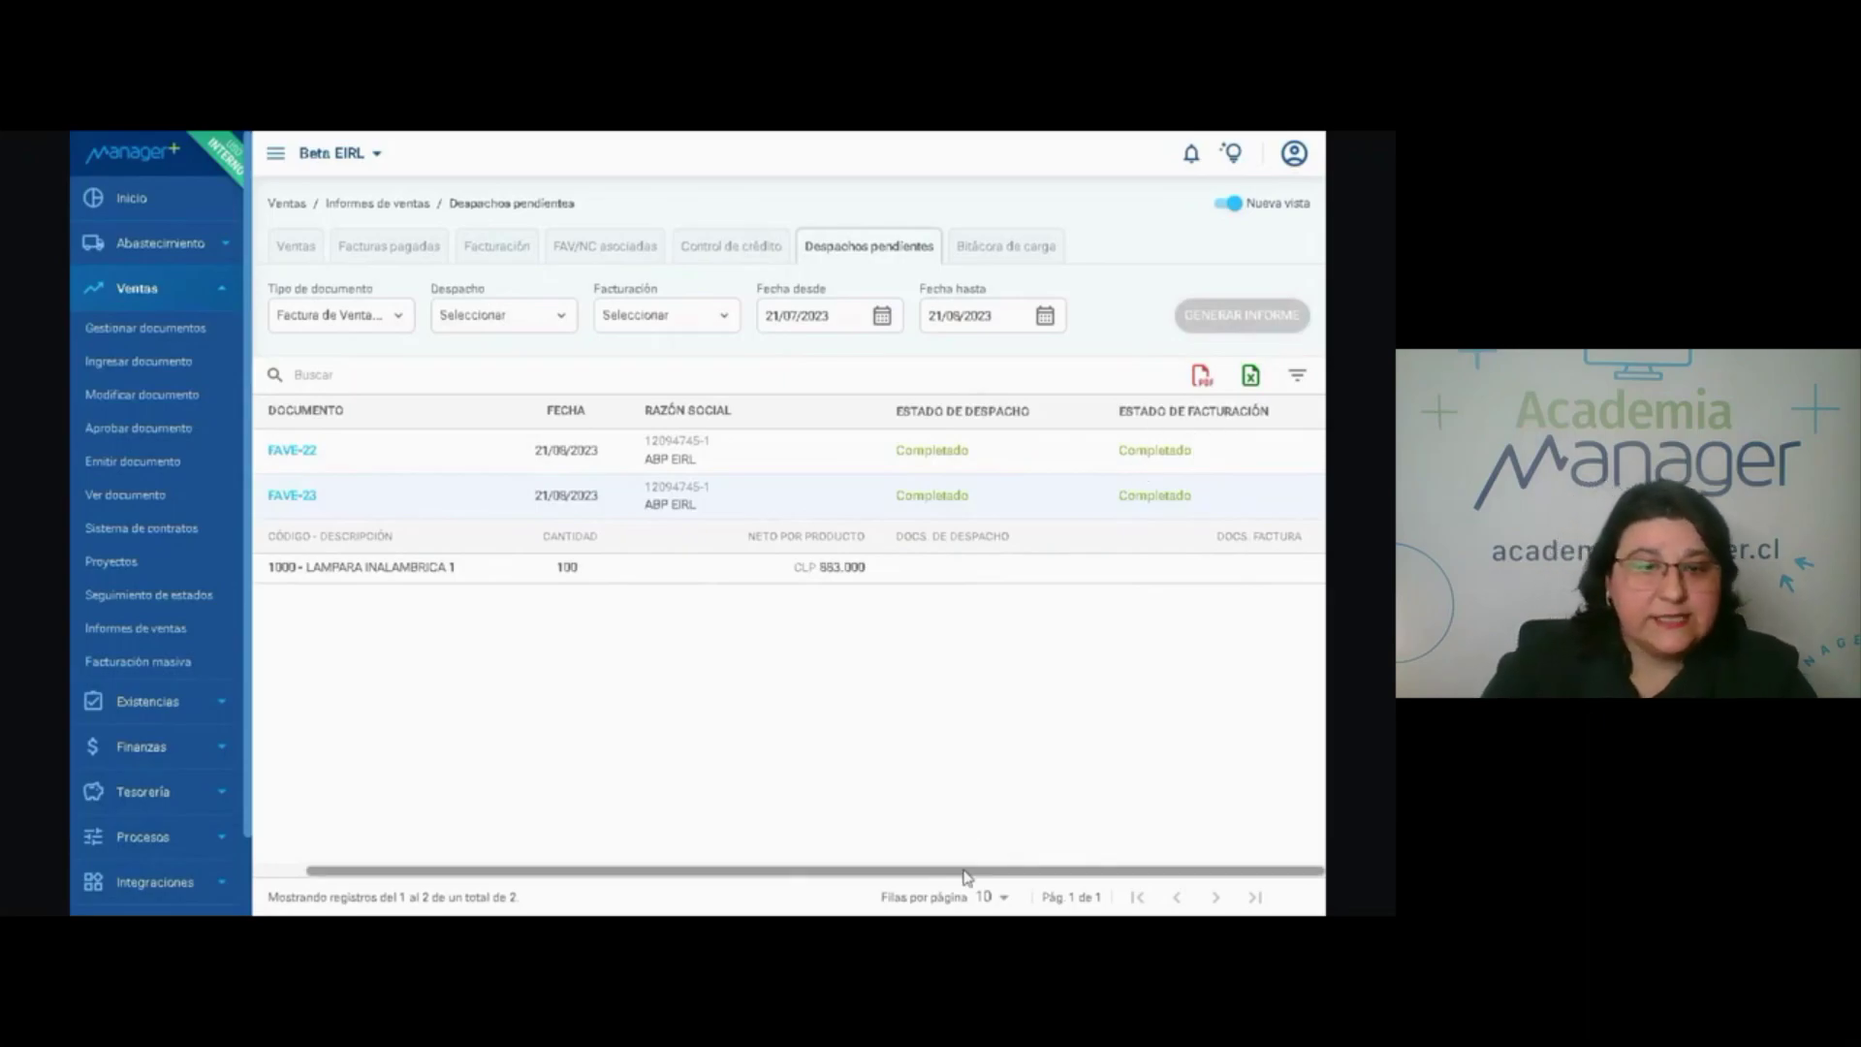
{"action": "left_click_drag", "start_coordinate": [967, 877], "coordinate": [657, 884]}
{"action": "left_click", "coordinate": [282, 496]}
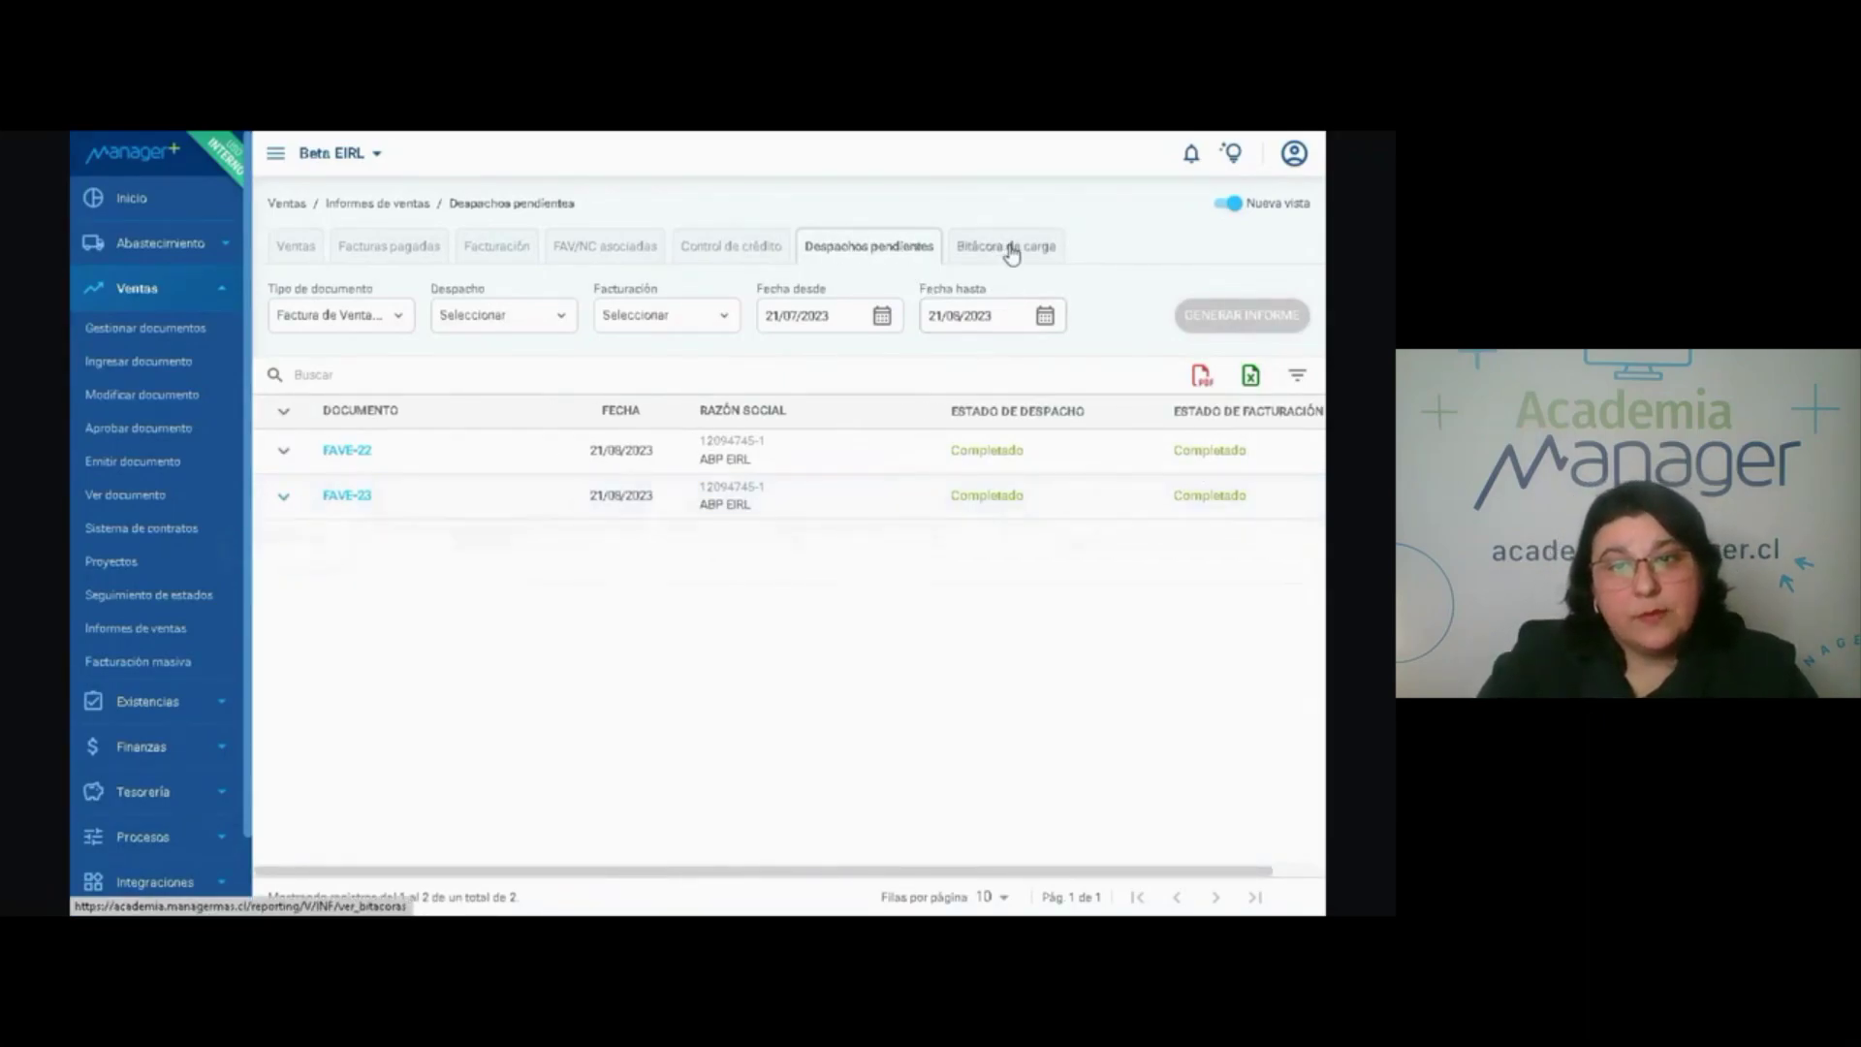
{"action": "left_click", "coordinate": [1009, 249]}
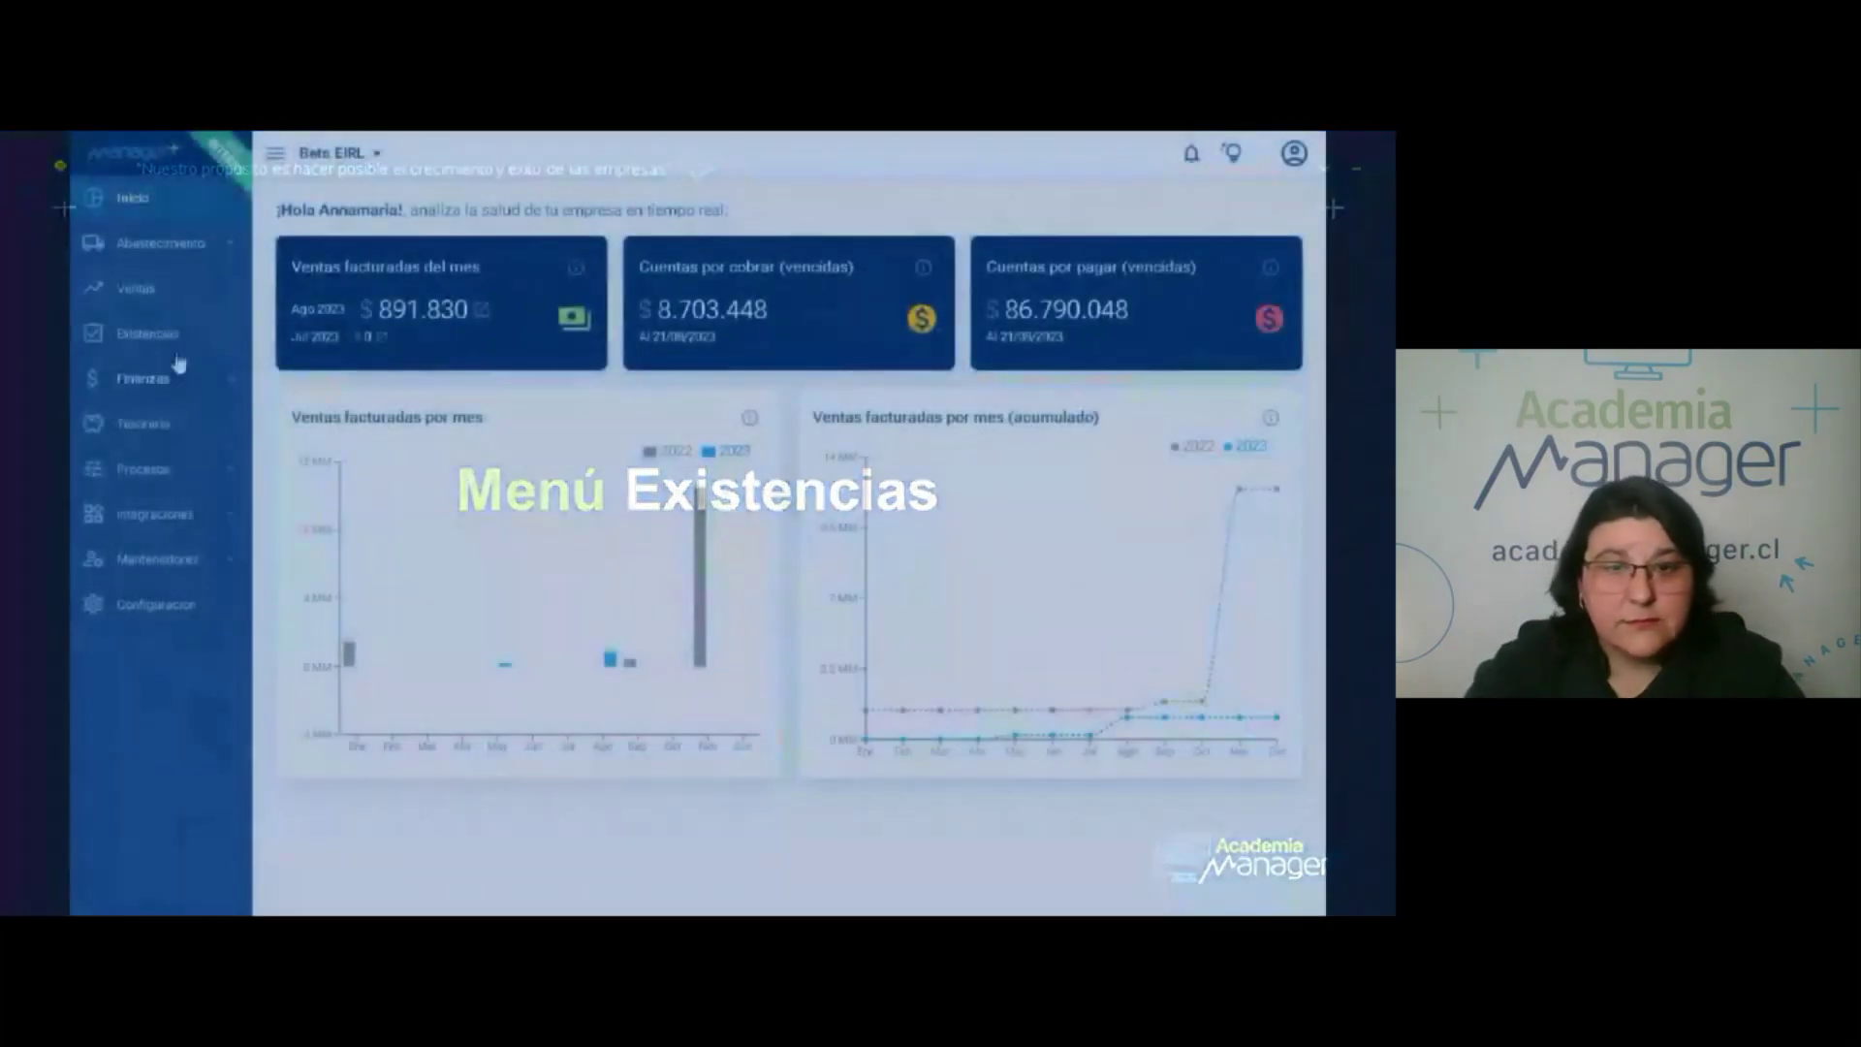
In Existencias, list the viewable document types and examine transformation process 7, stock para promoción, with its supplies and transformed products.
{"action": "left_click", "coordinate": [167, 334]}
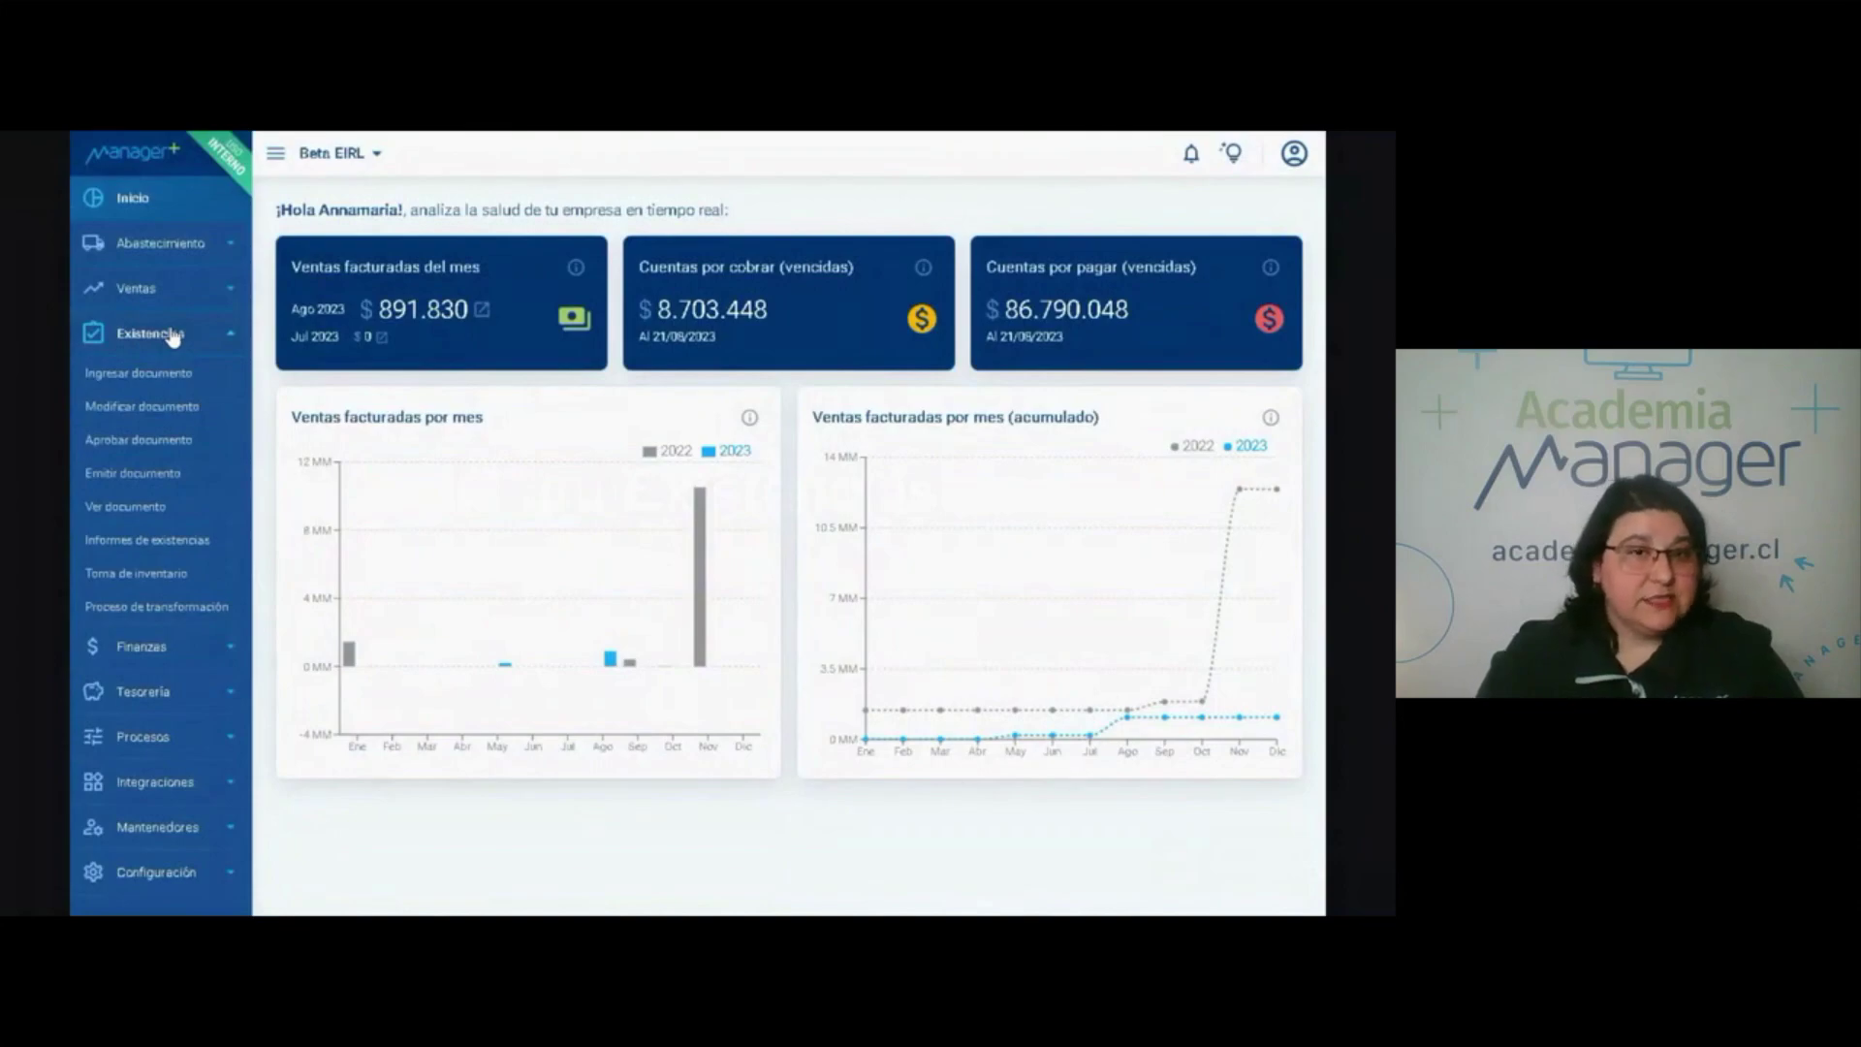
{"action": "left_click", "coordinate": [122, 508]}
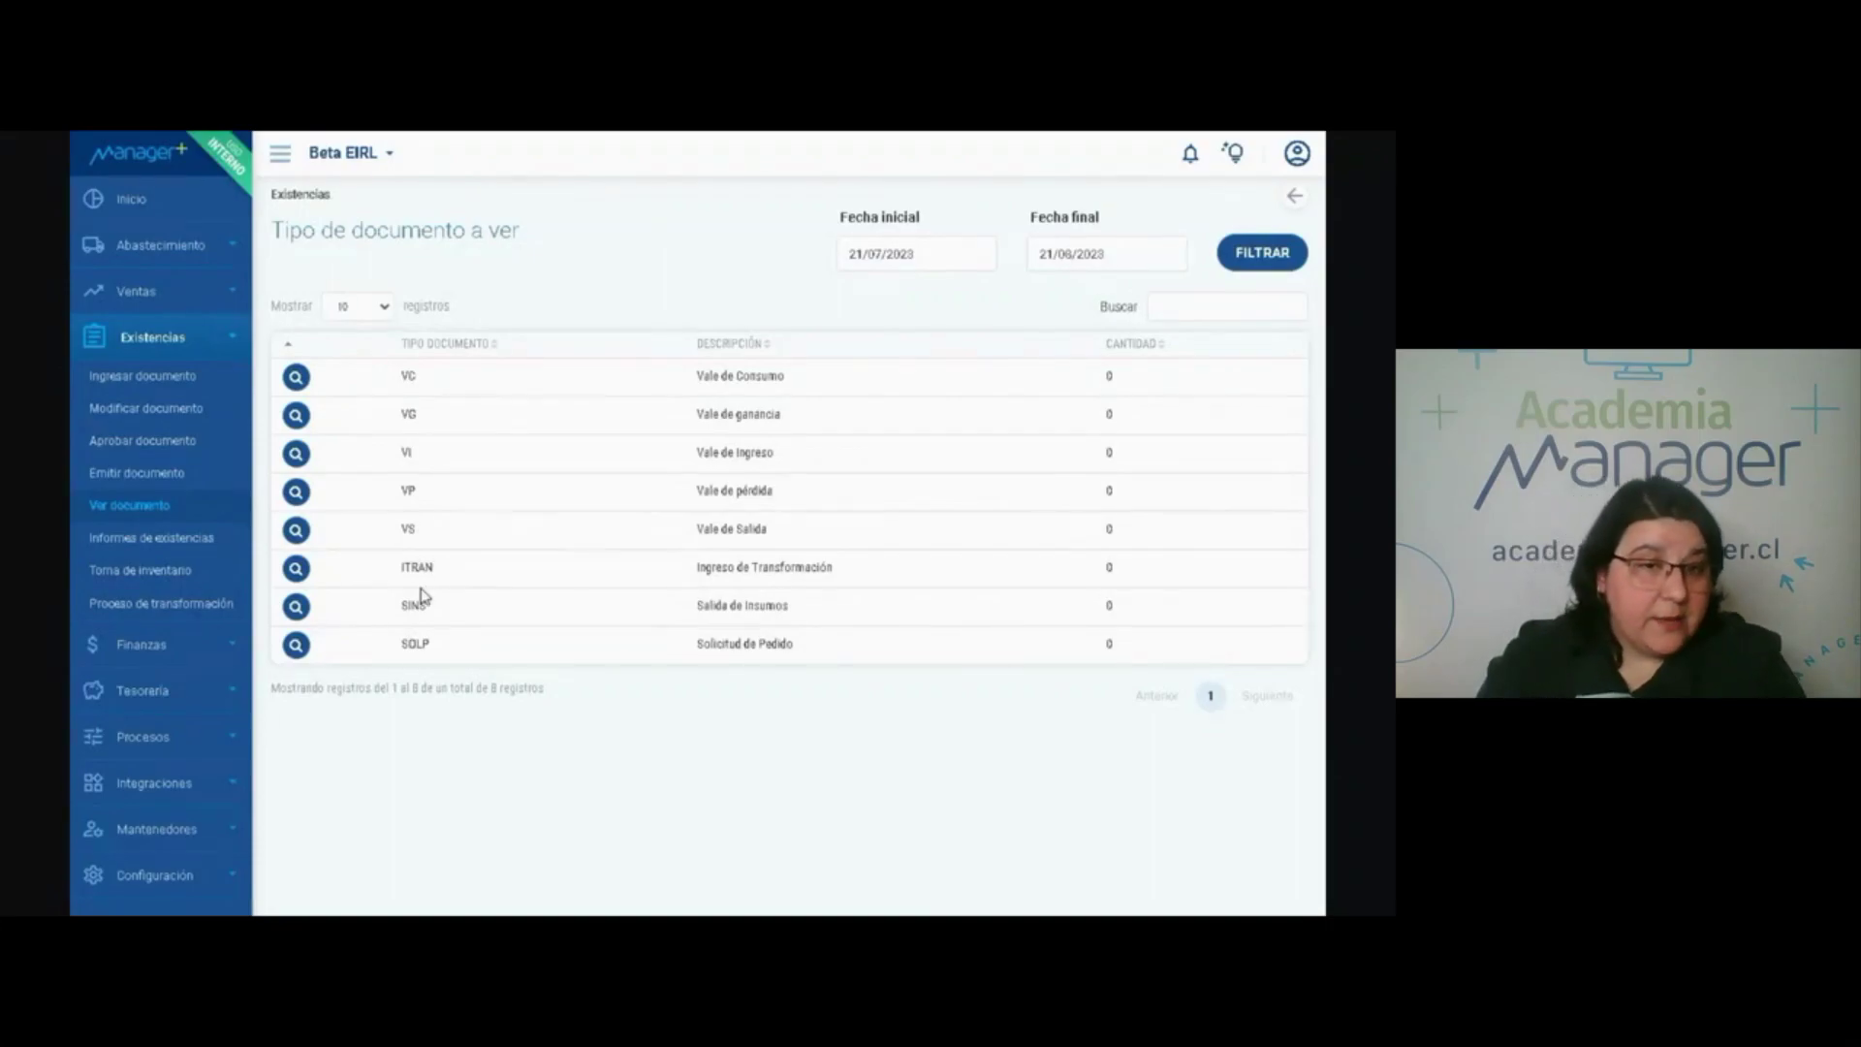
{"action": "left_click", "coordinate": [144, 608]}
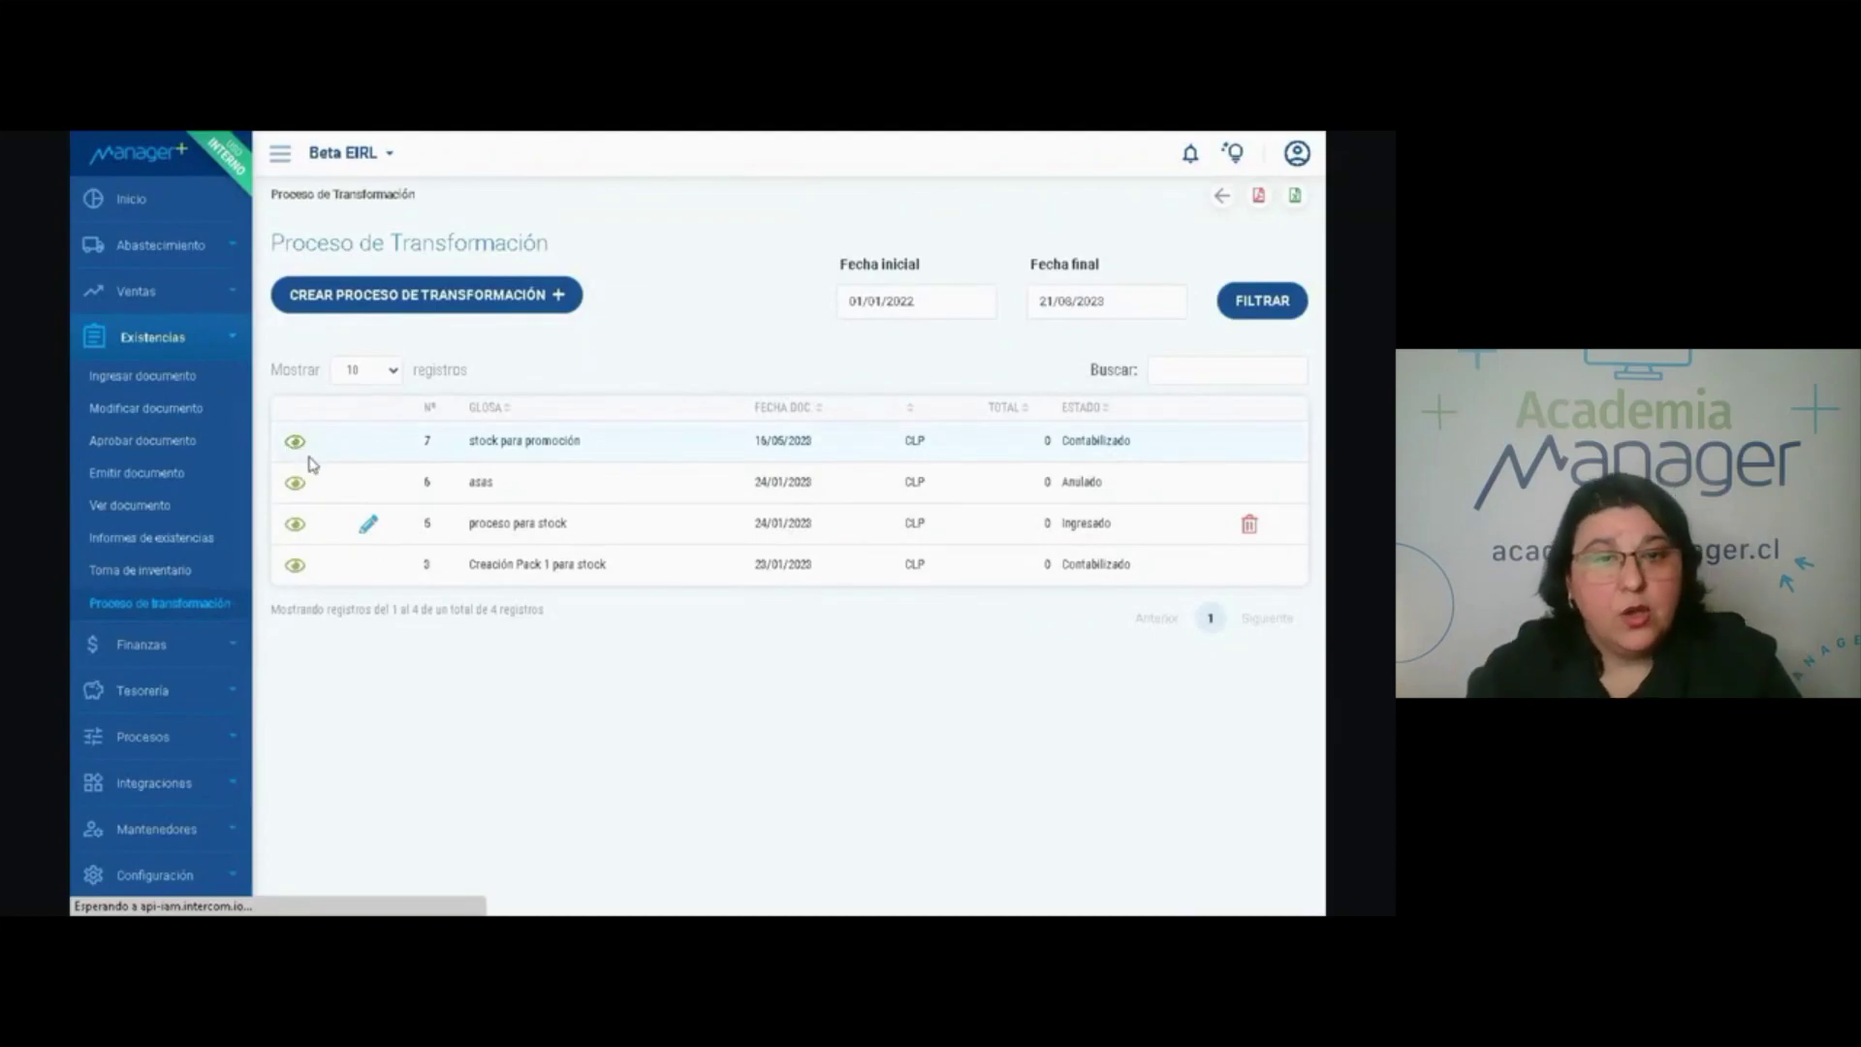
{"action": "left_click", "coordinate": [297, 443]}
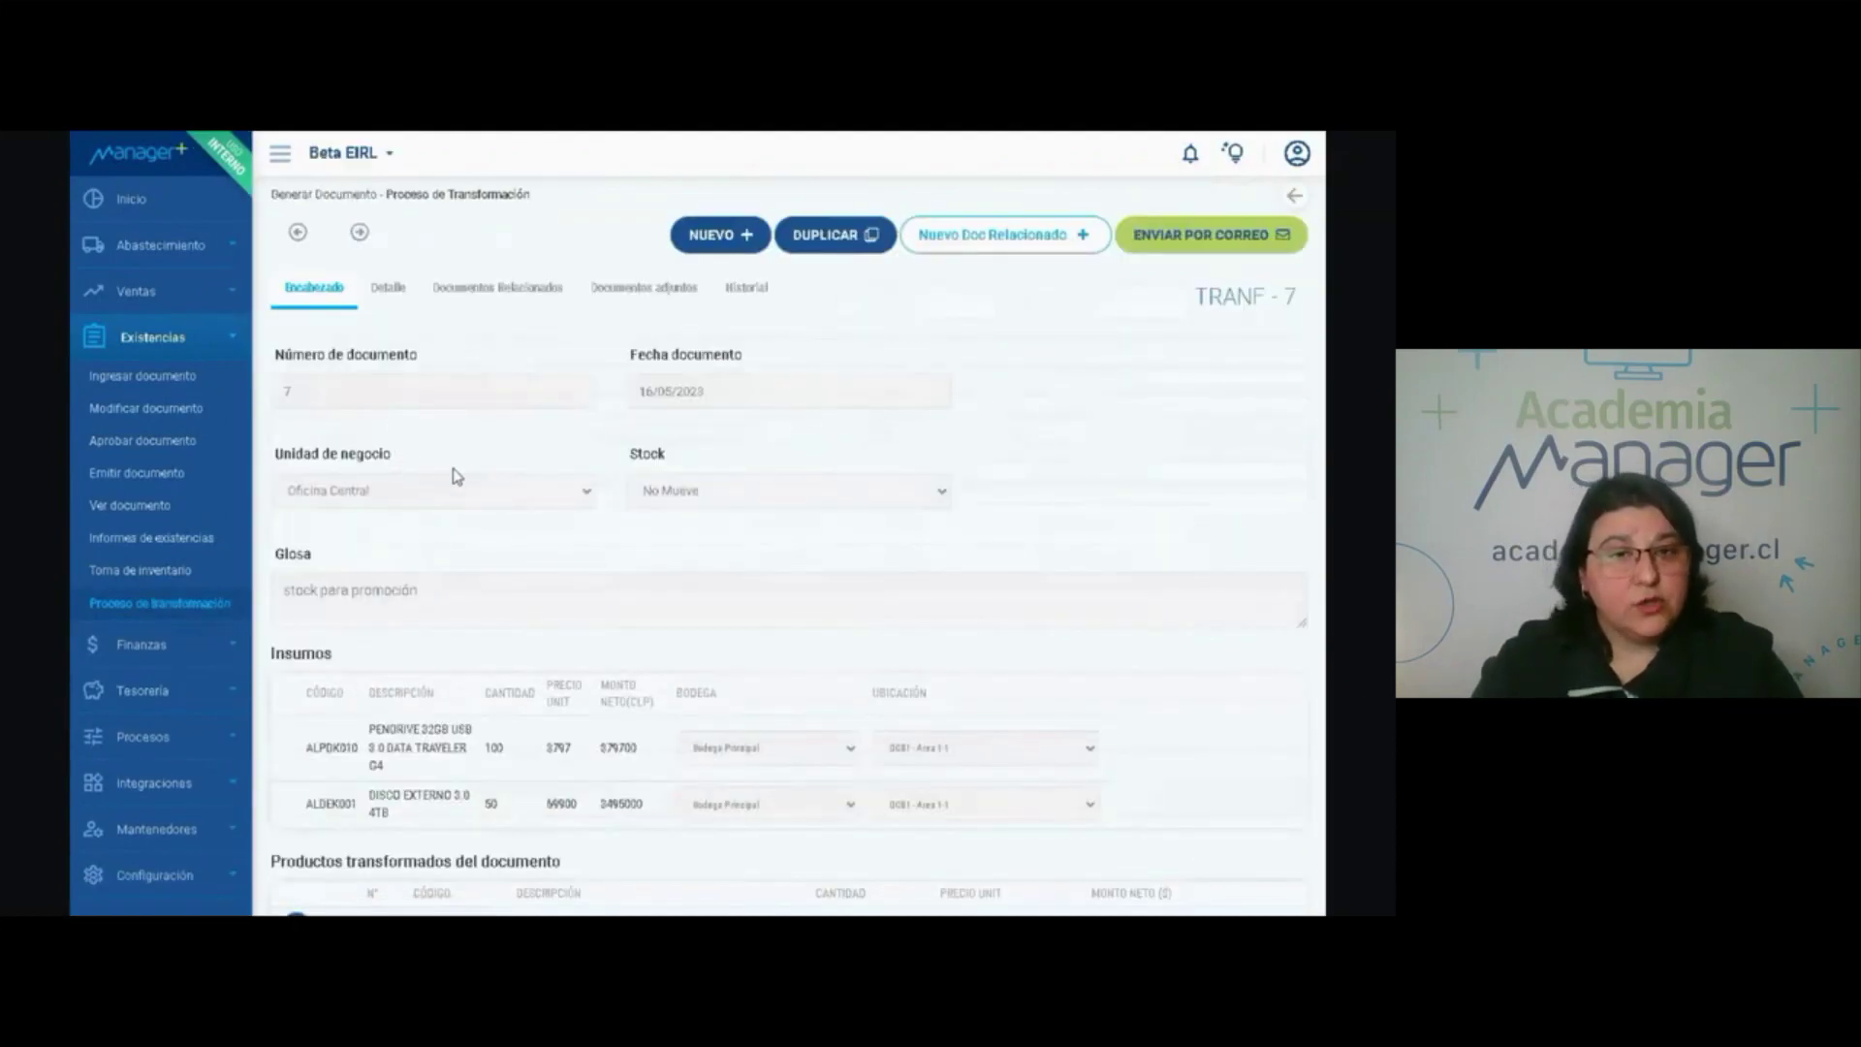
{"action": "scroll", "coordinate": [453, 474], "scroll_direction": "down", "scroll_amount": 1}
{"action": "scroll", "coordinate": [453, 474], "scroll_direction": "down", "scroll_amount": 1}
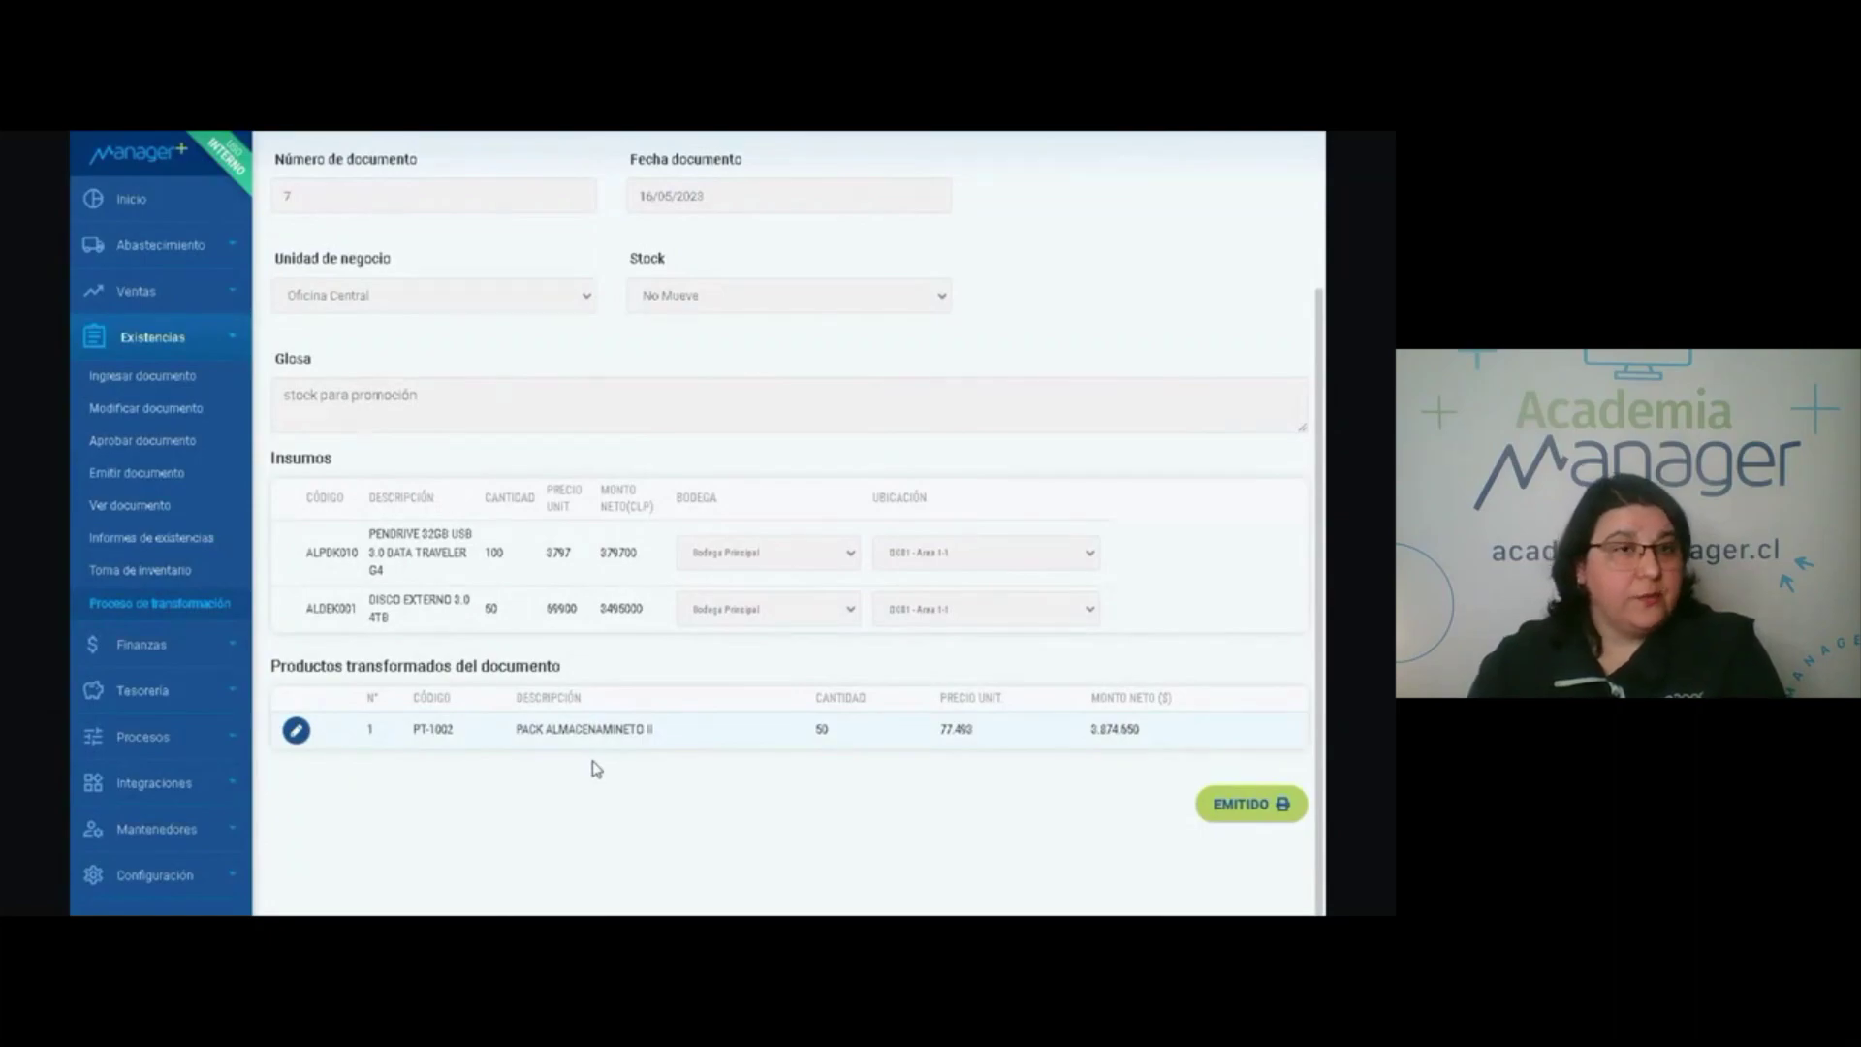
{"action": "scroll", "coordinate": [597, 773], "scroll_direction": "up", "scroll_amount": 2}
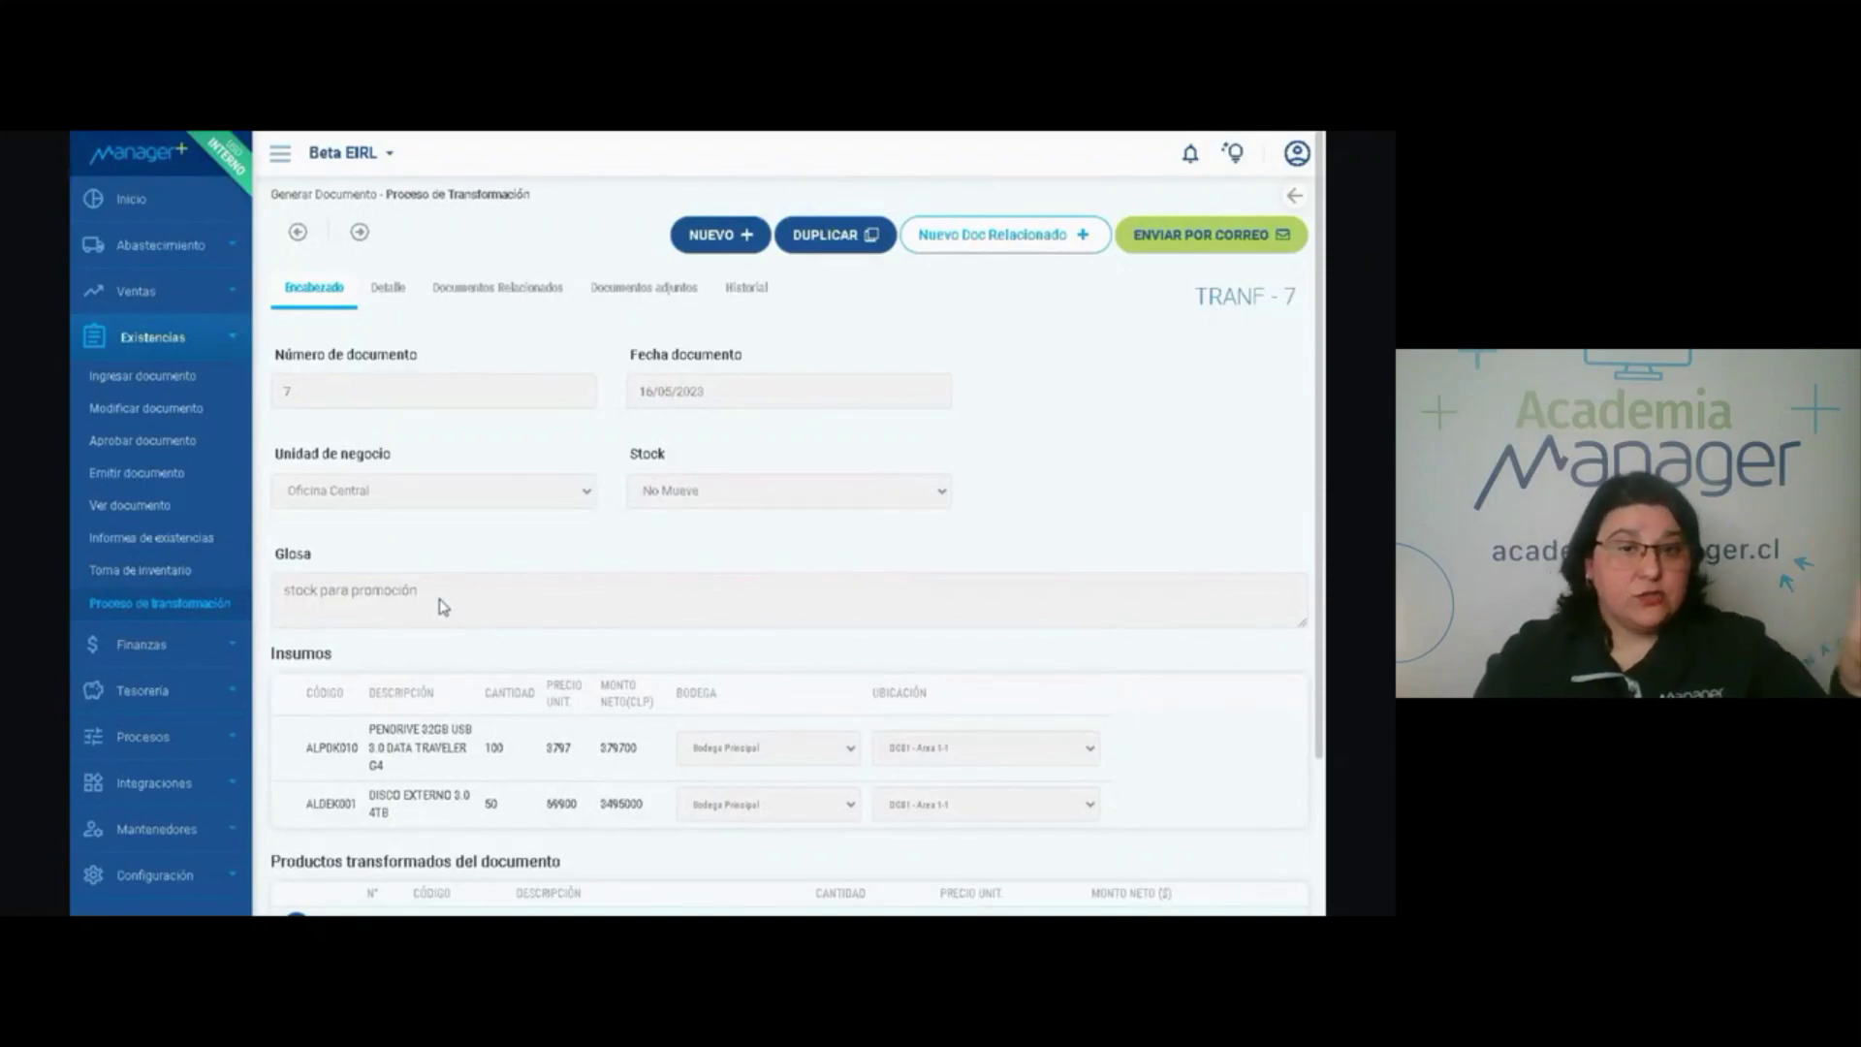
Check transformation process 7's transformed products, then review the Toma de inventario, Lista toma de inventario and Proceso de toma de inventario sections.
{"action": "scroll", "coordinate": [462, 594], "scroll_direction": "down", "scroll_amount": 2}
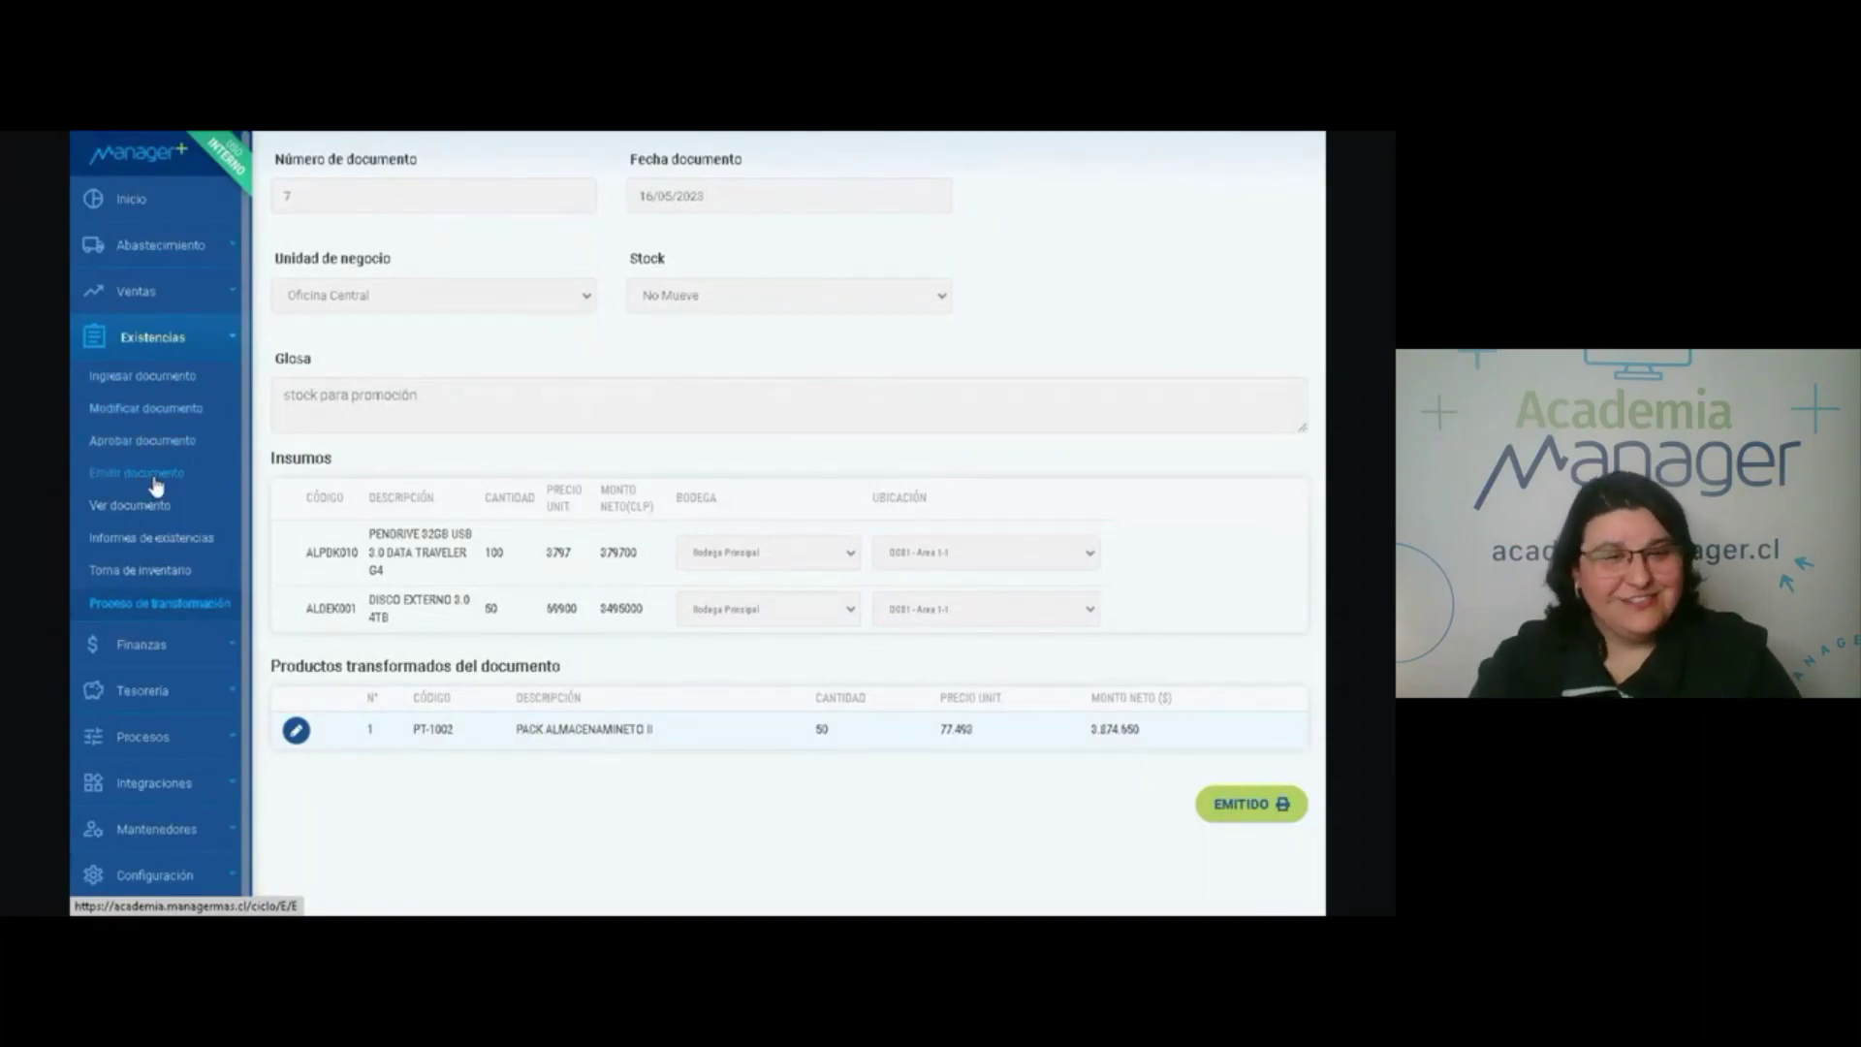
{"action": "left_click", "coordinate": [168, 576]}
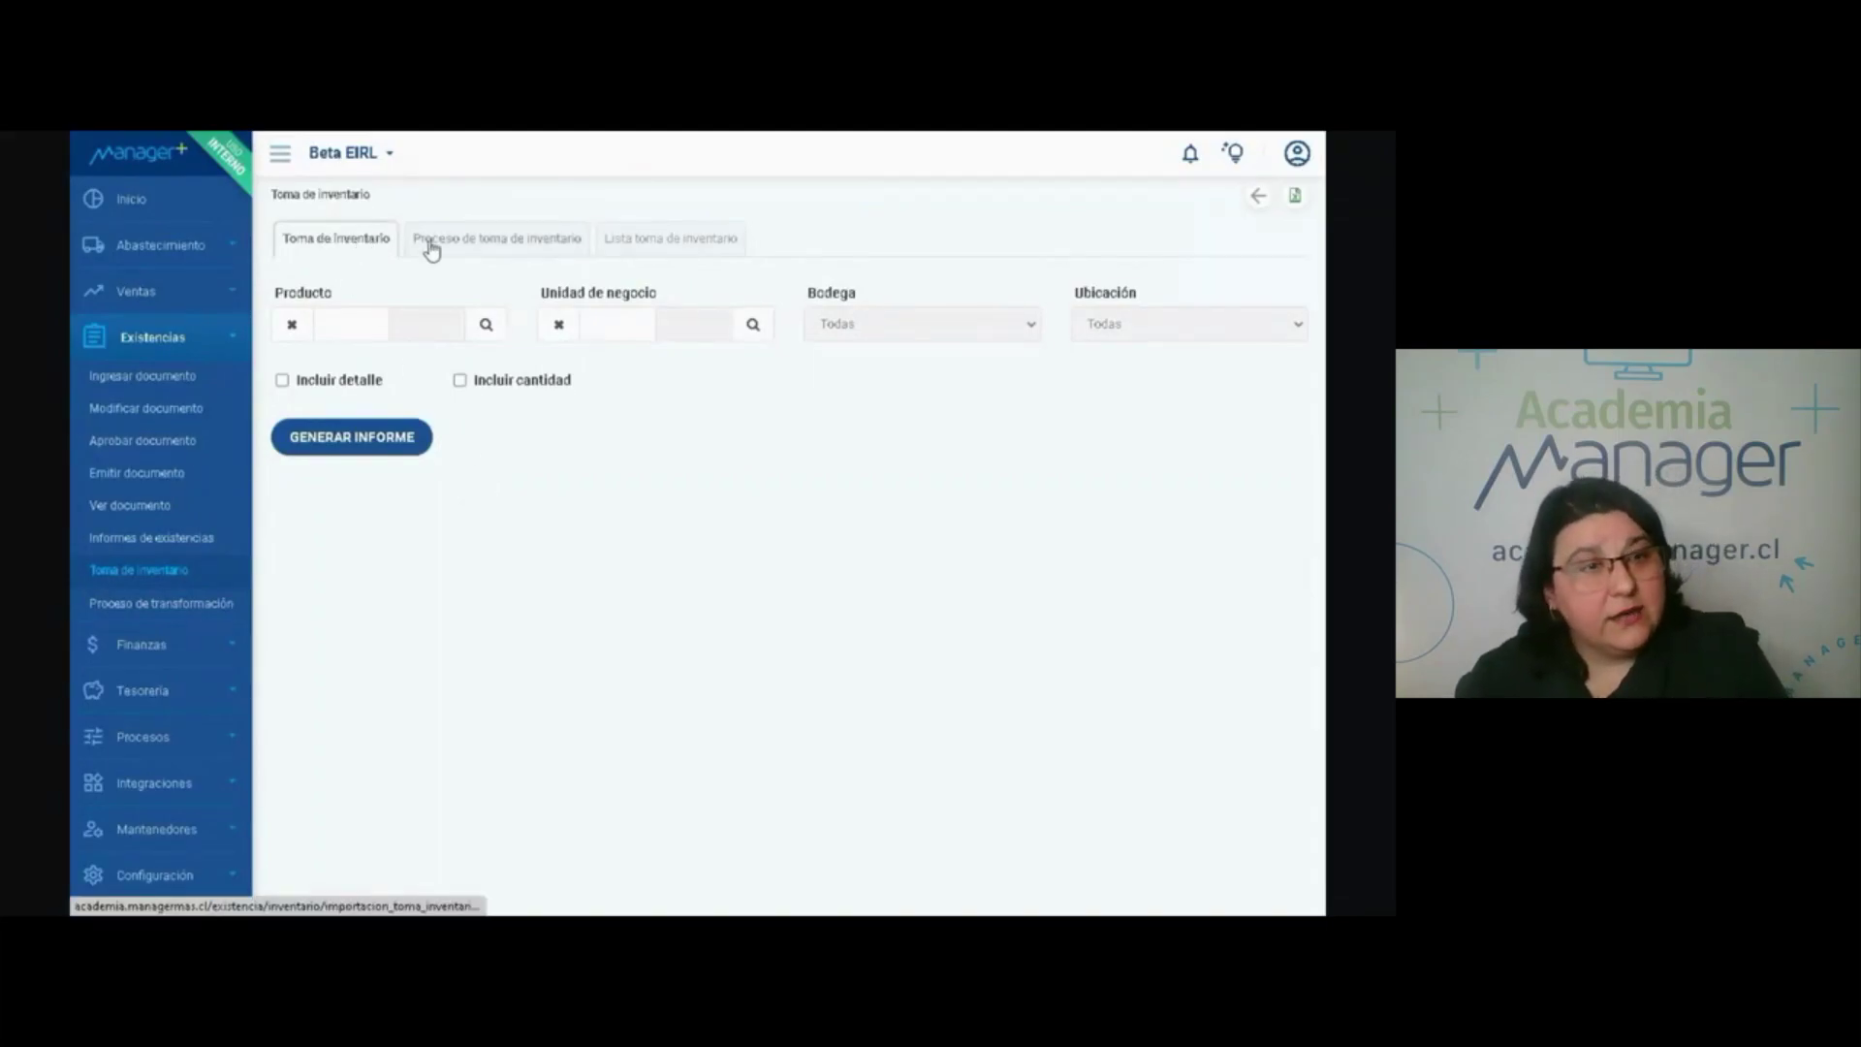
{"action": "left_click", "coordinate": [502, 243]}
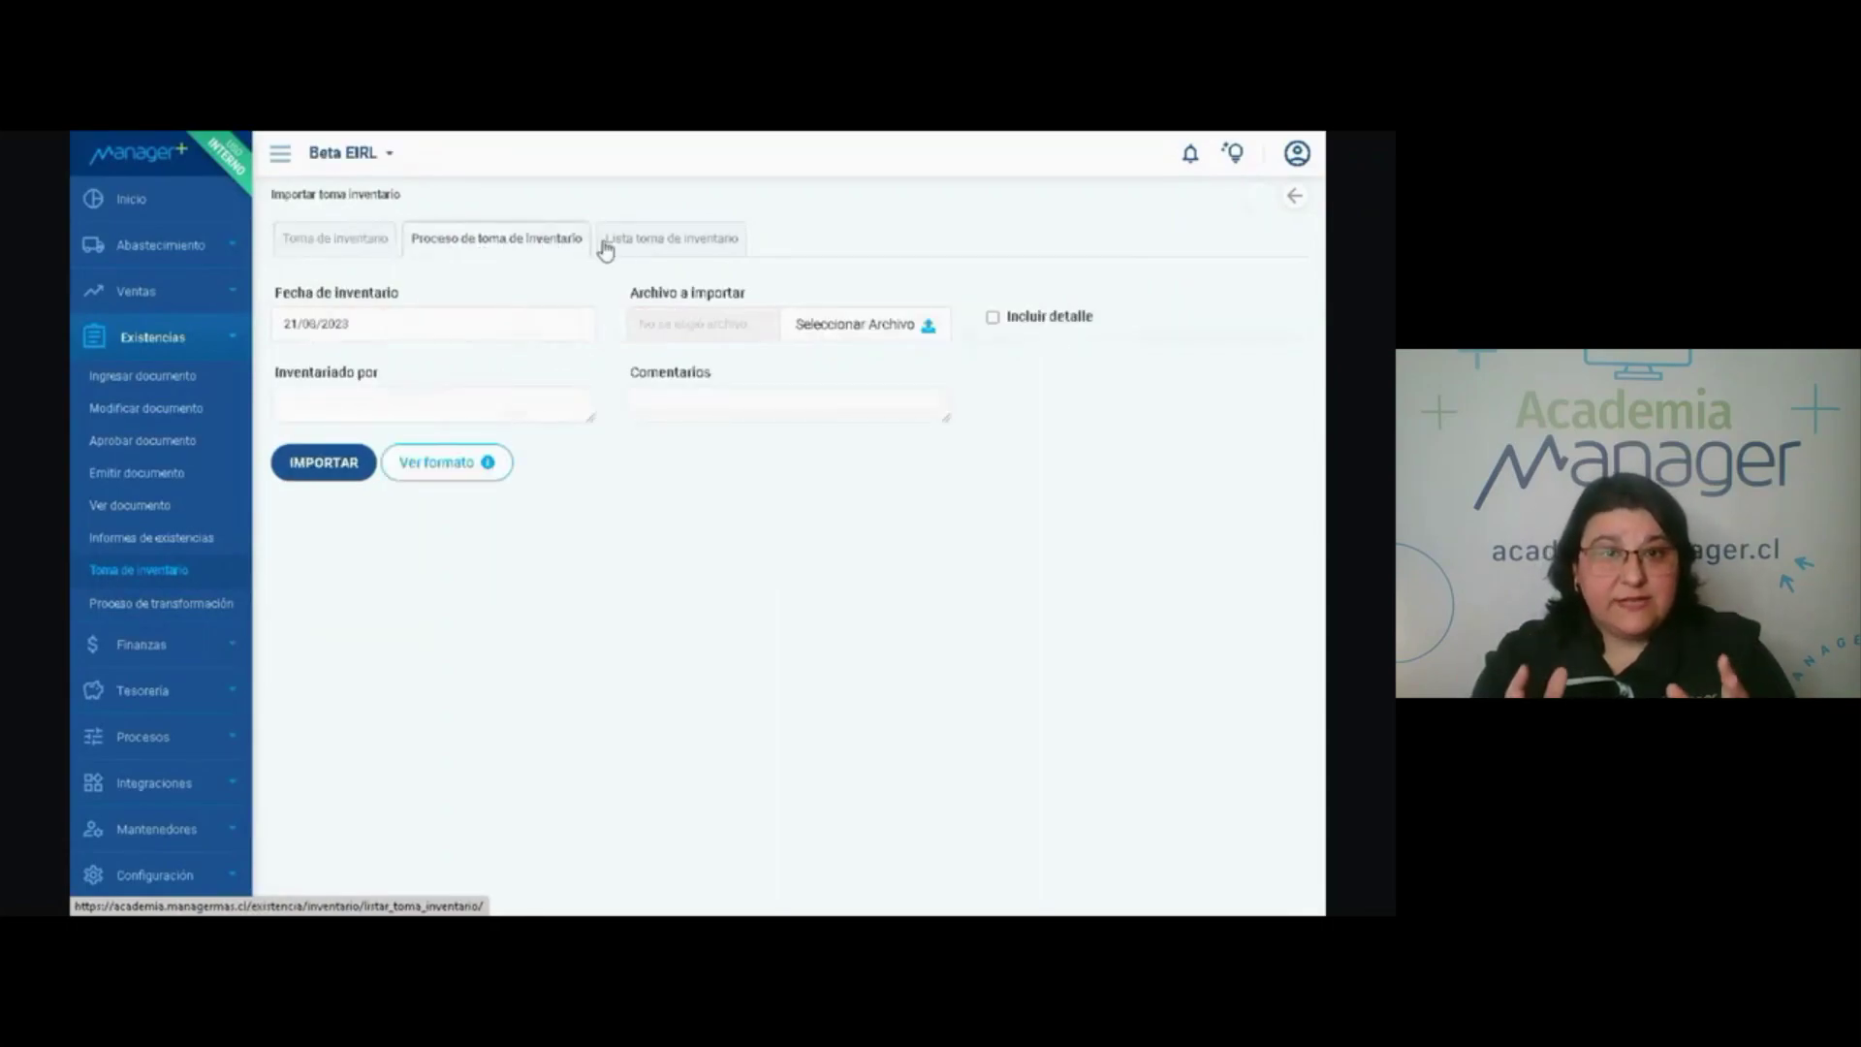
{"action": "left_click", "coordinate": [647, 243]}
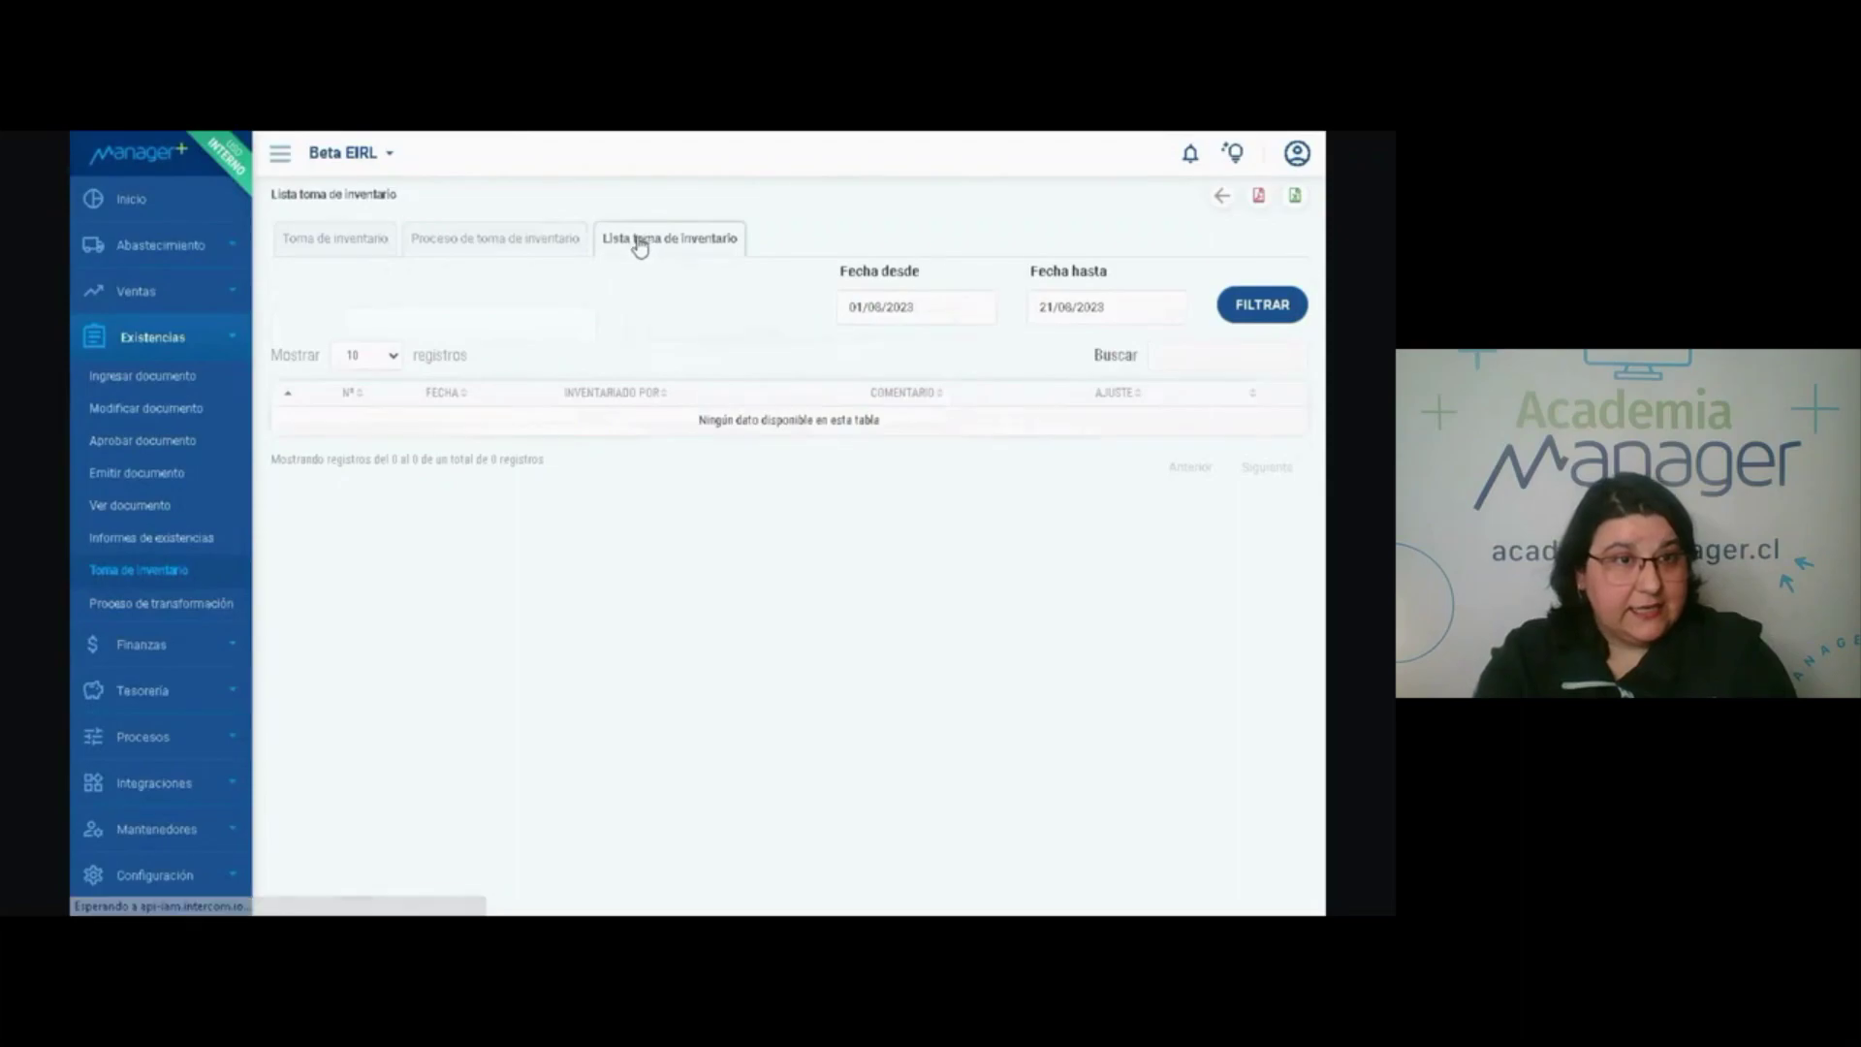
{"action": "left_click", "coordinate": [488, 242]}
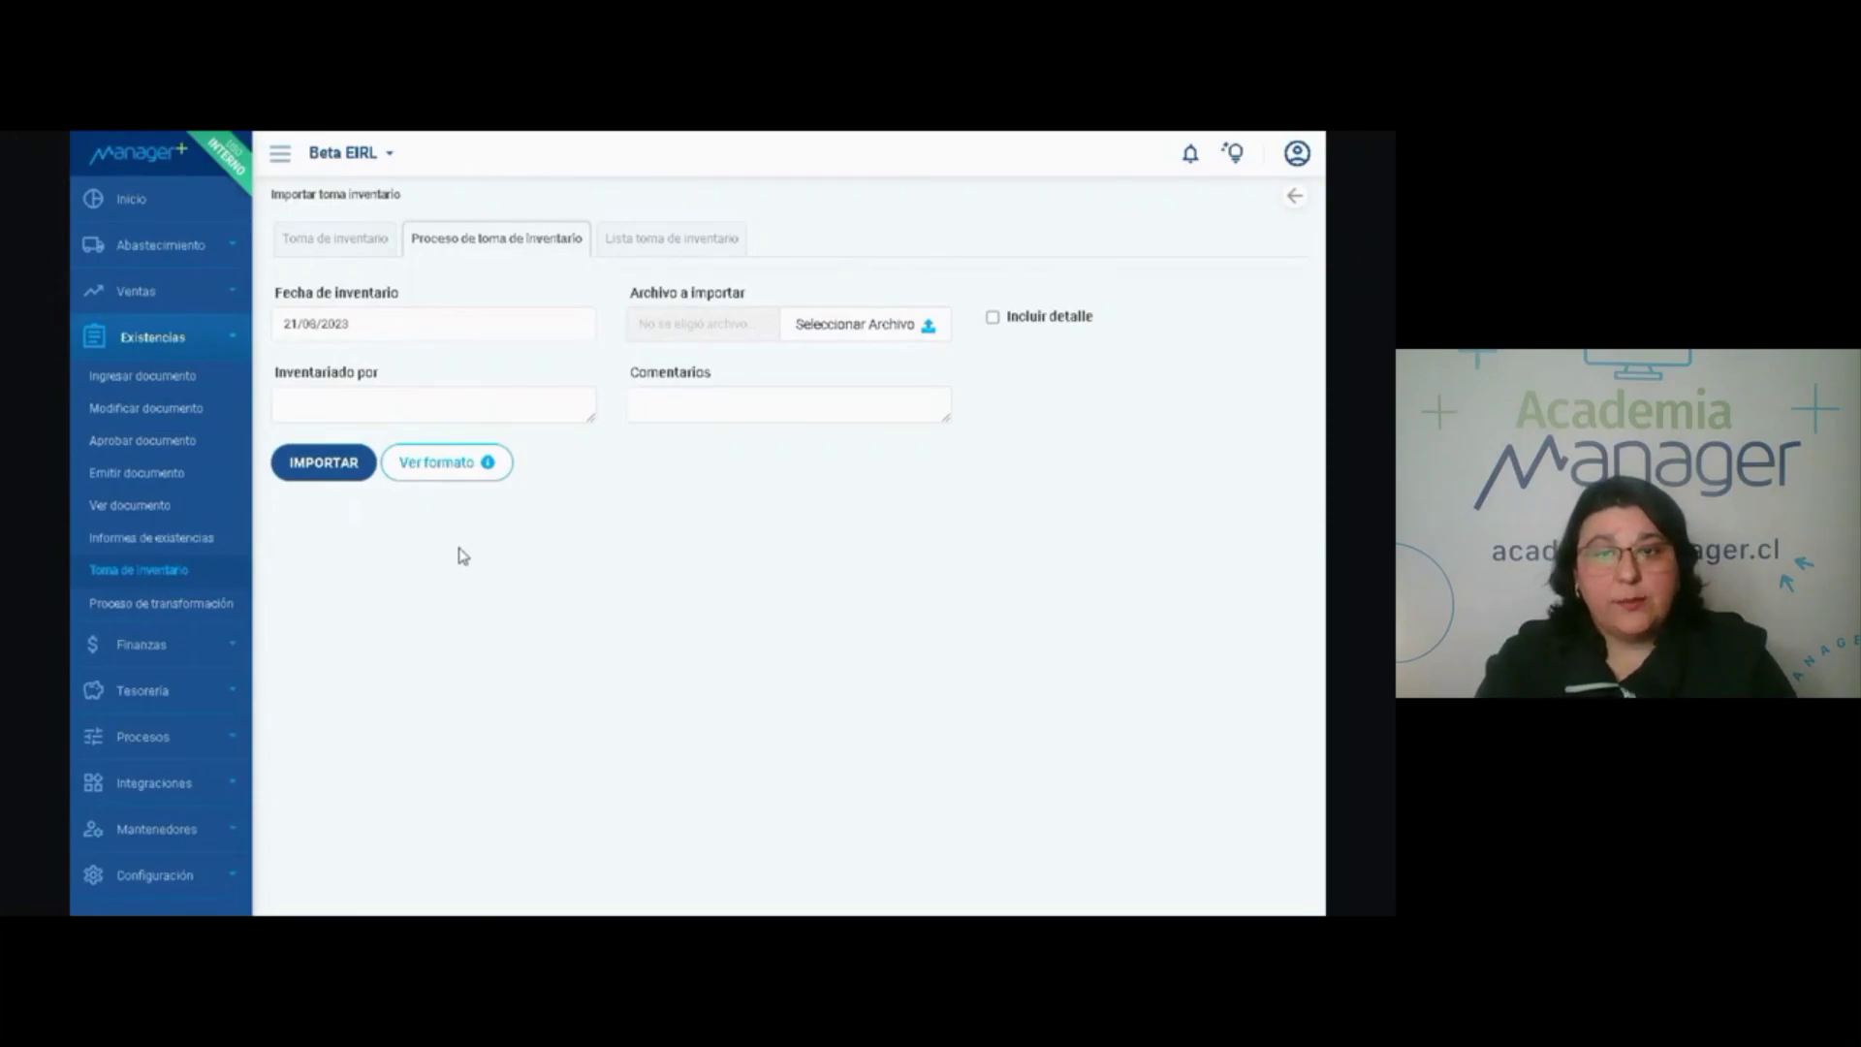
Review the filters of the Stock físico, Stock fuera de bodega, Informe de existencias, Inventario inmovilizado and Producto vencido o por vencer reports.
{"action": "left_click", "coordinate": [164, 543]}
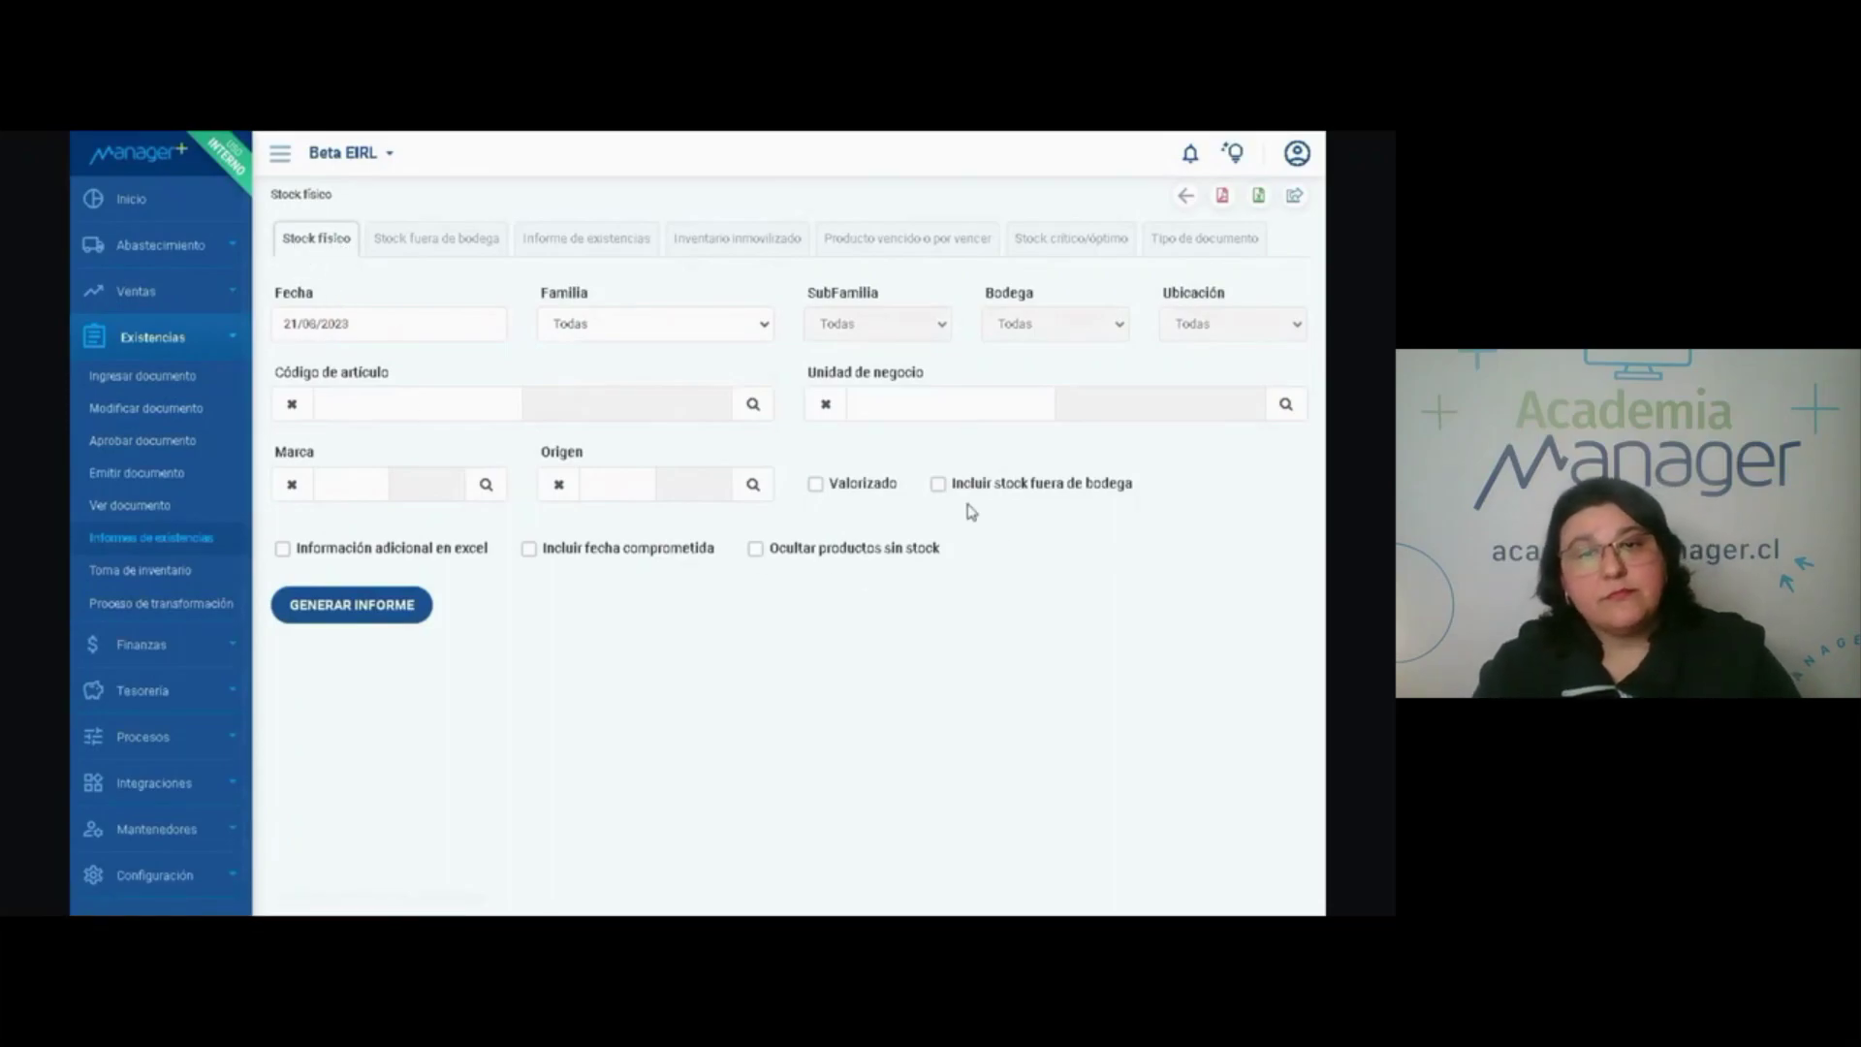
{"action": "left_click", "coordinate": [430, 249]}
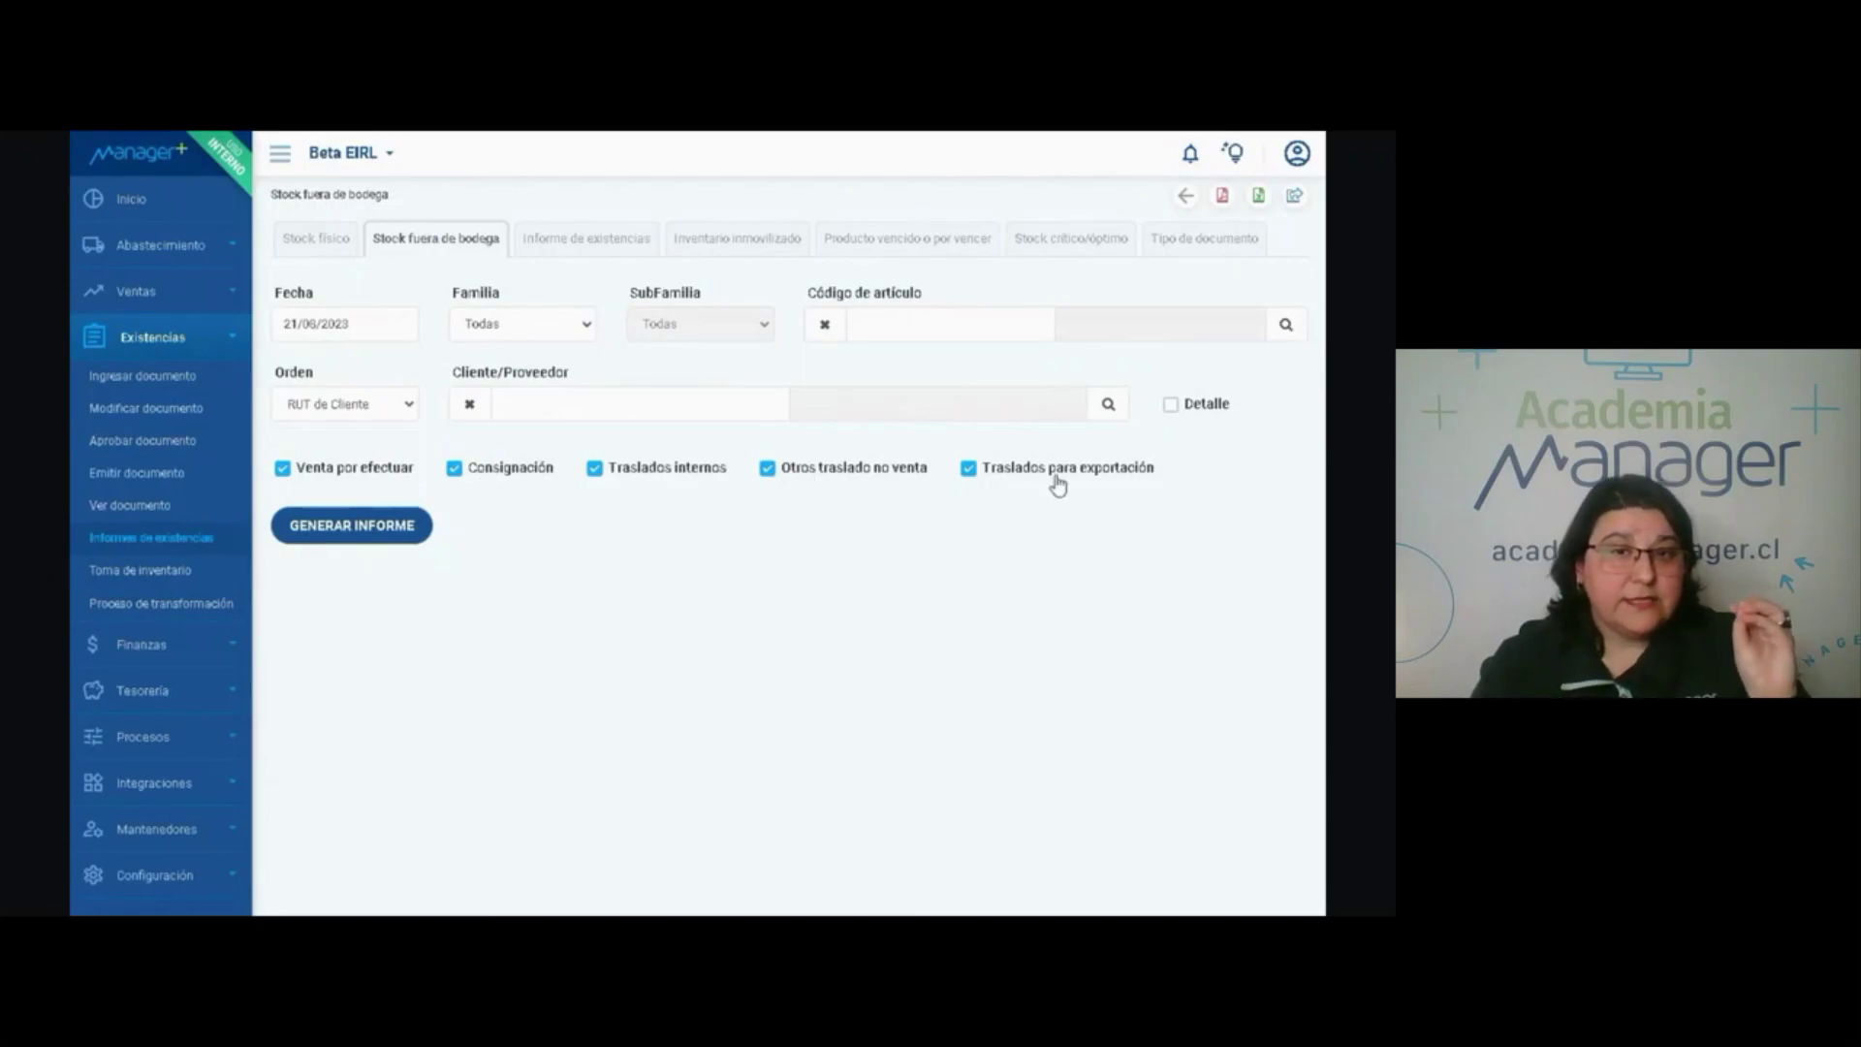
{"action": "left_click", "coordinate": [587, 240]}
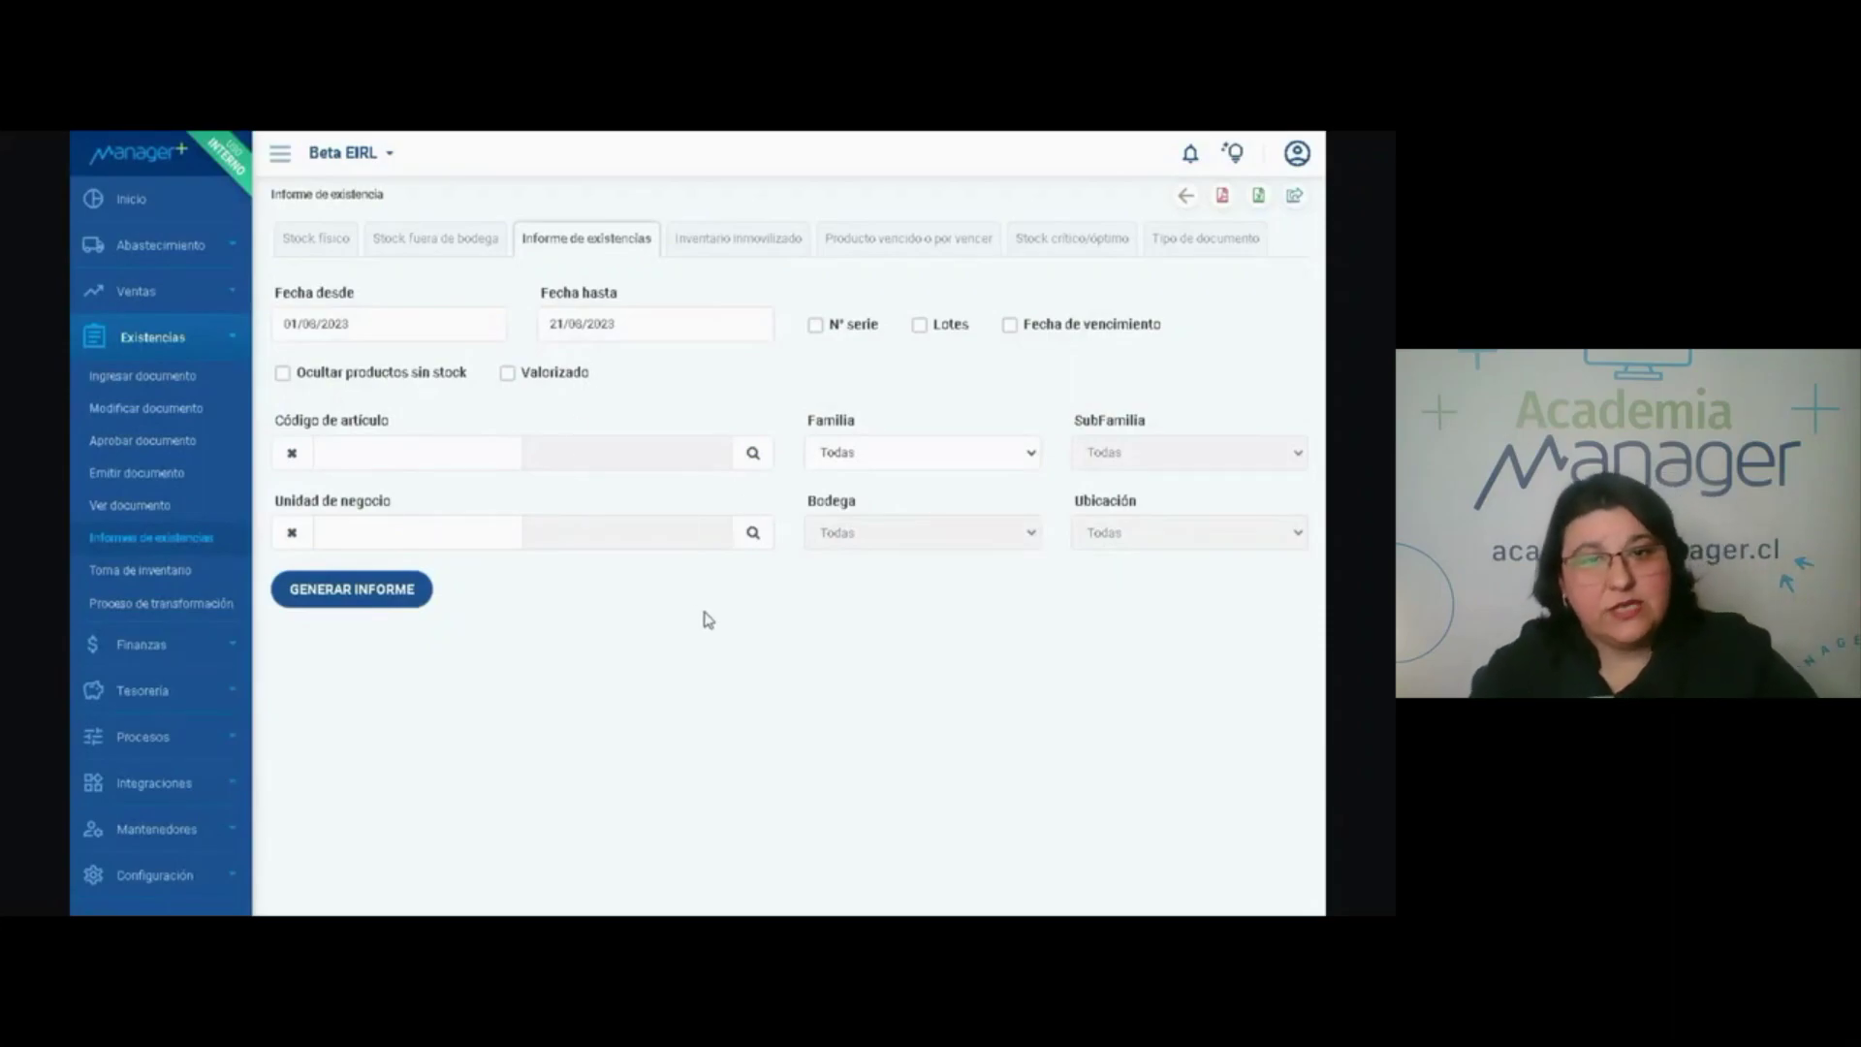
{"action": "left_click", "coordinate": [742, 242]}
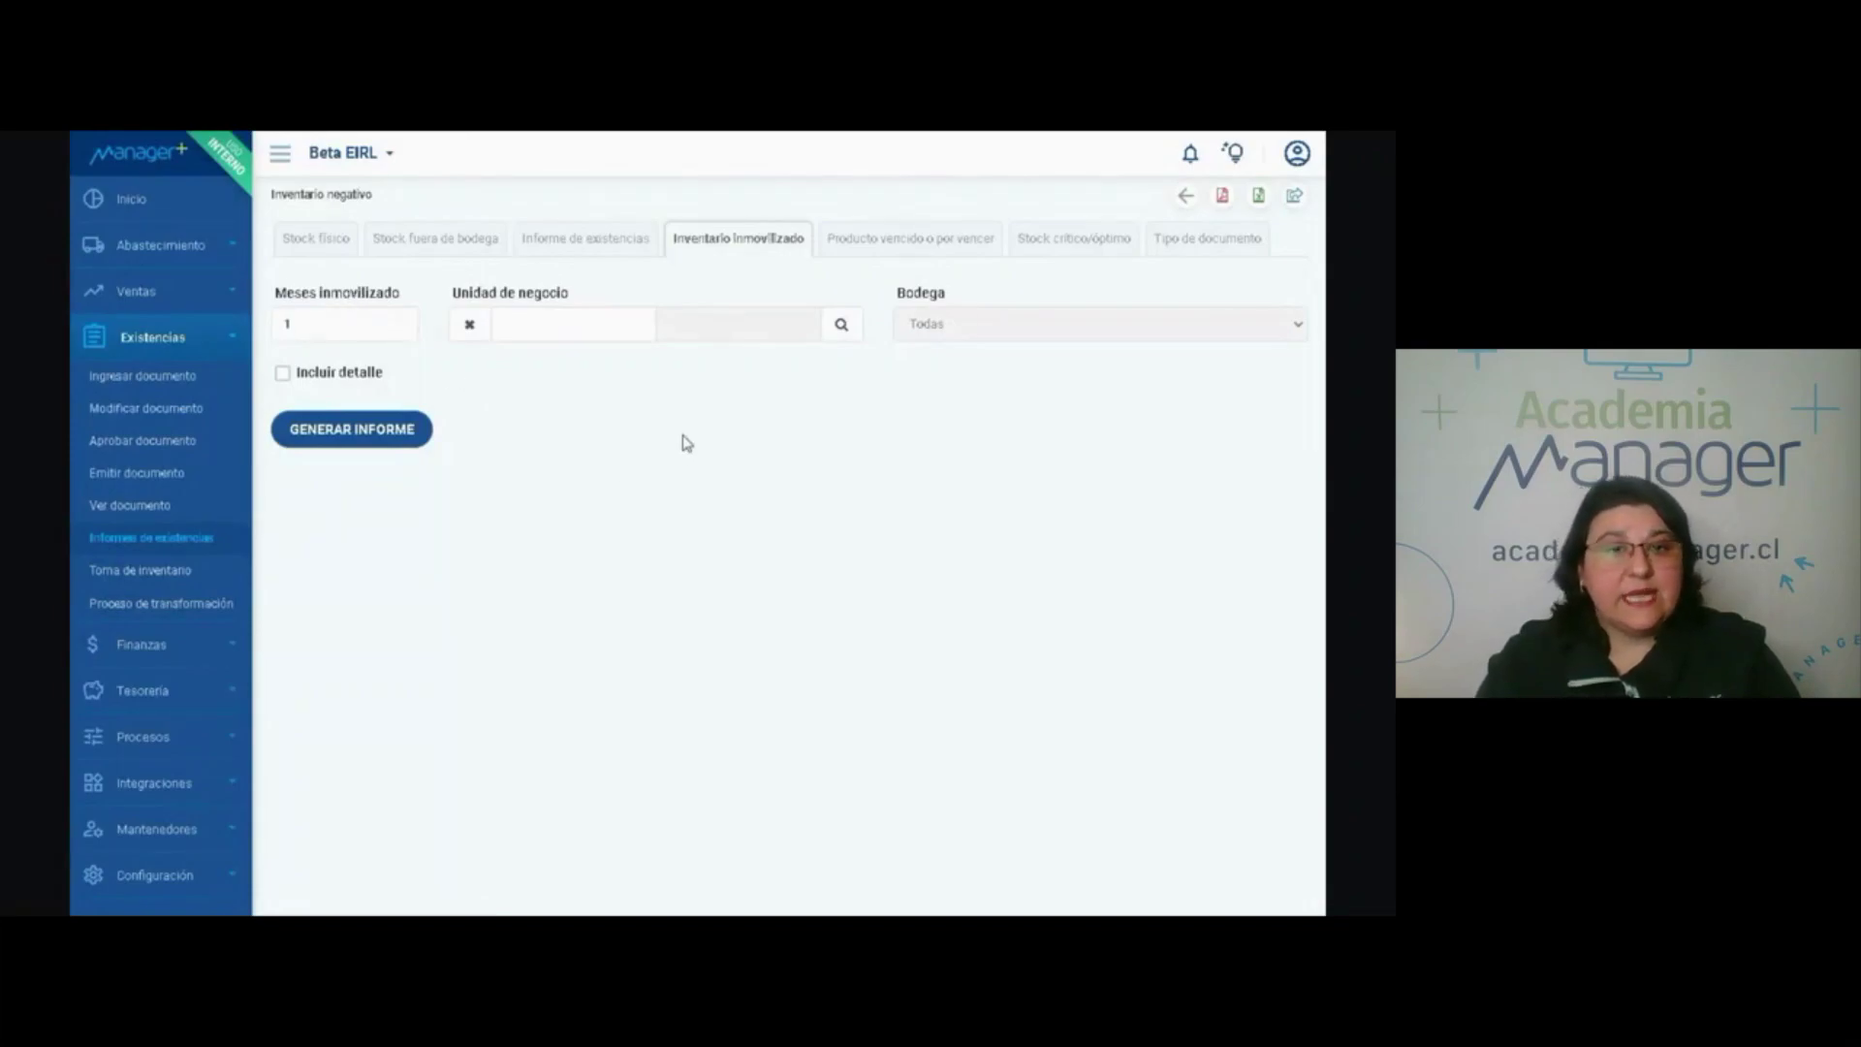
{"action": "left_click", "coordinate": [898, 244]}
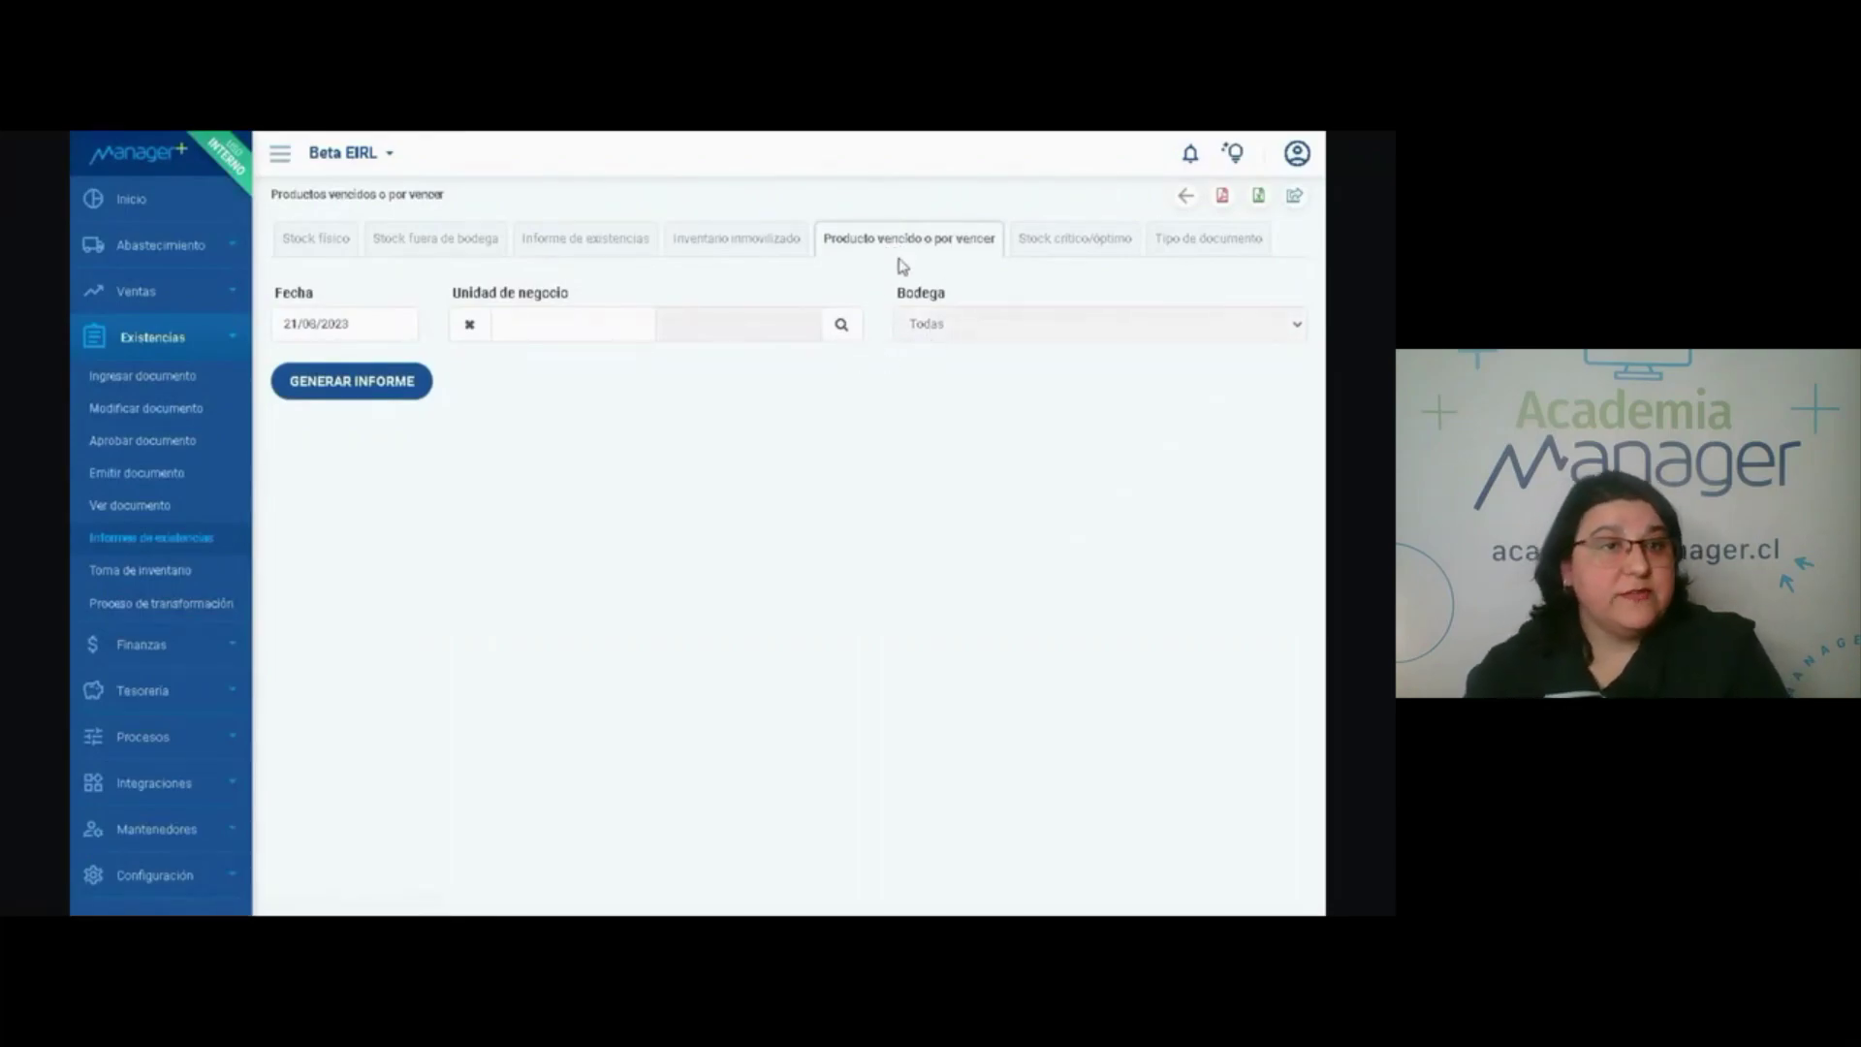
Examine the Tipo options of the Stock crítico/óptimo report and the Tipo de documento report's filters, and return to Stock físico.
{"action": "left_click", "coordinate": [1060, 248]}
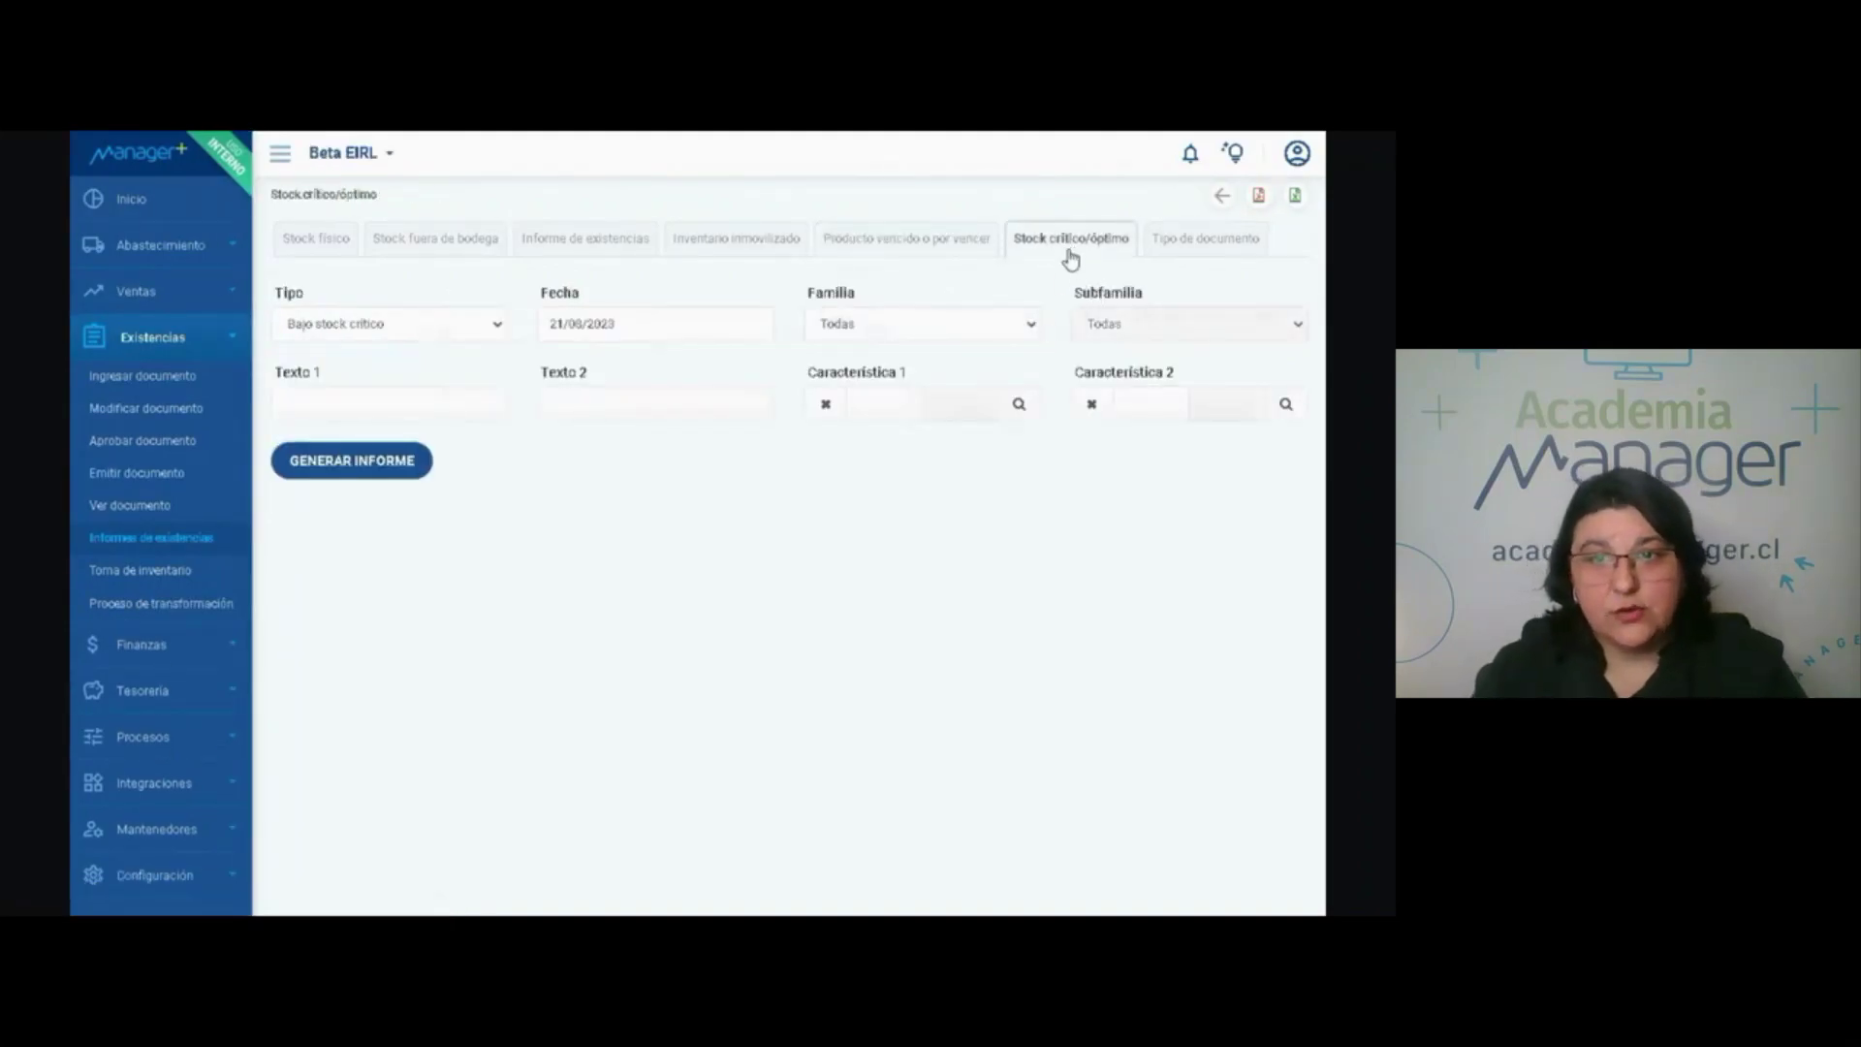
{"action": "left_click", "coordinate": [394, 329]}
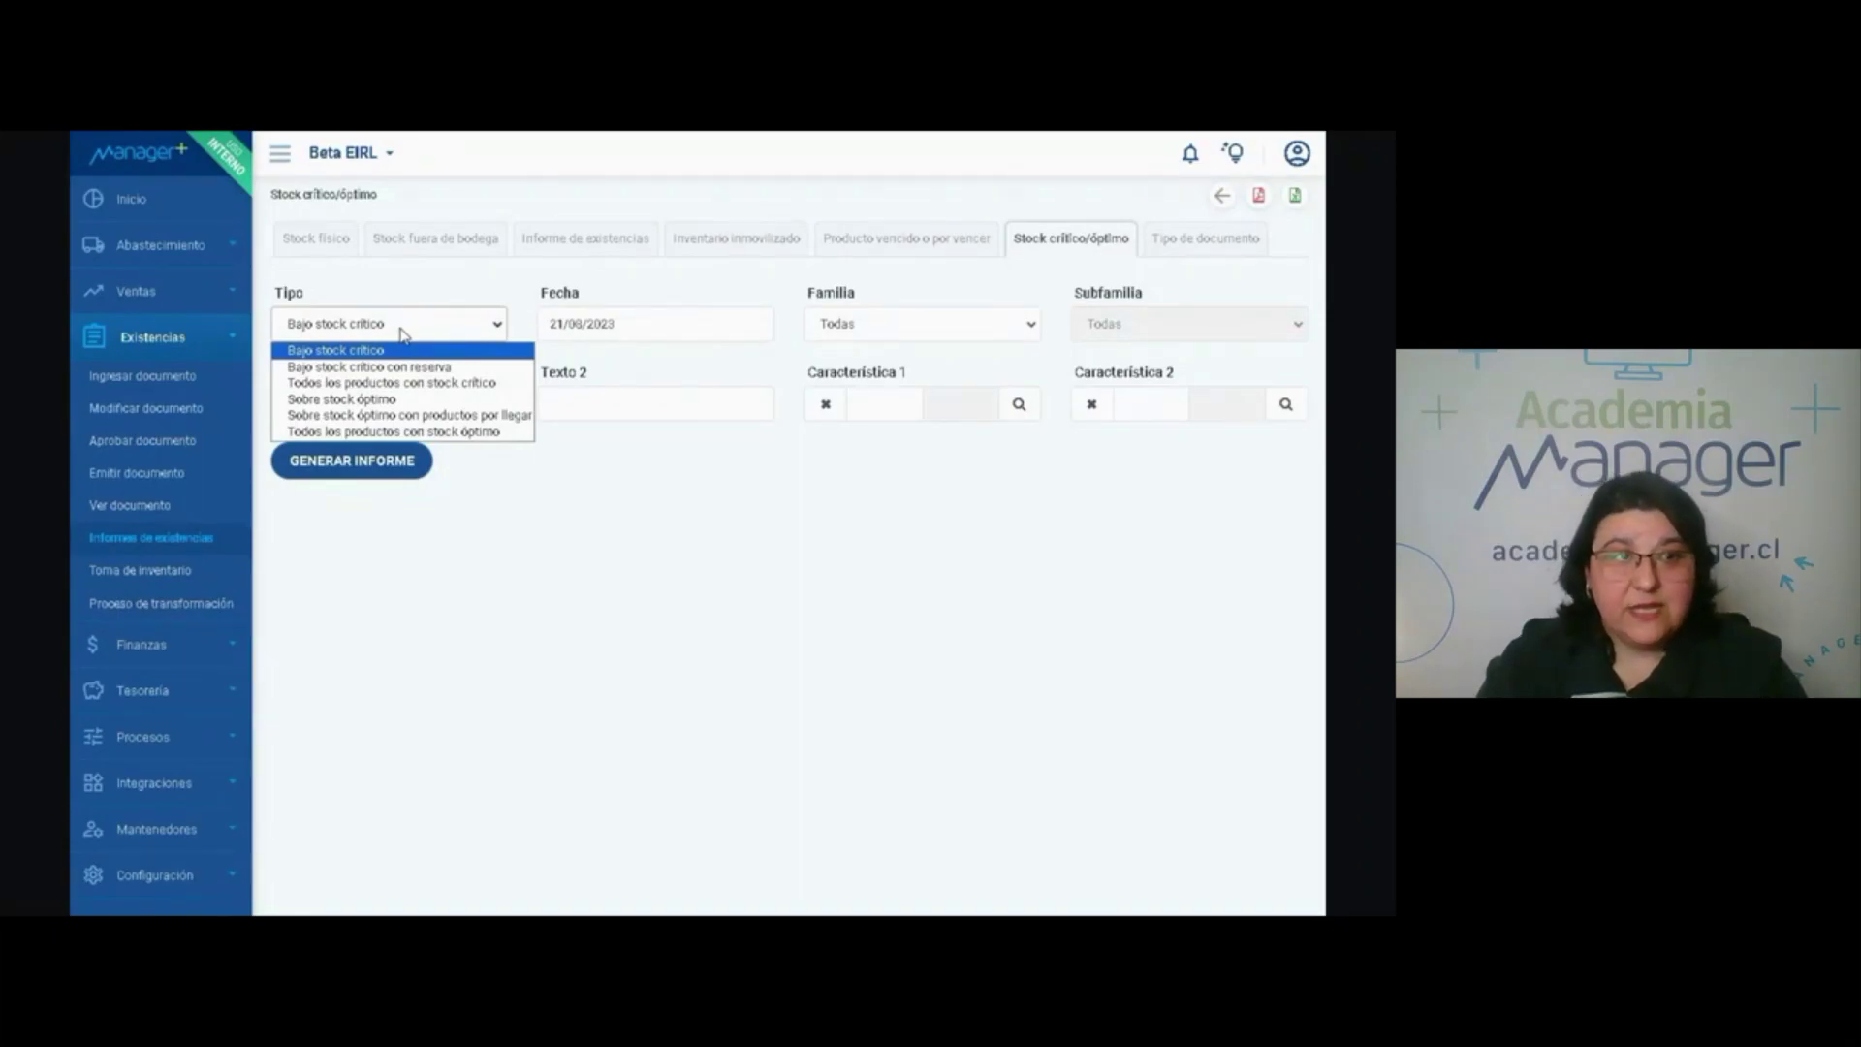
{"action": "left_click", "coordinate": [401, 332]}
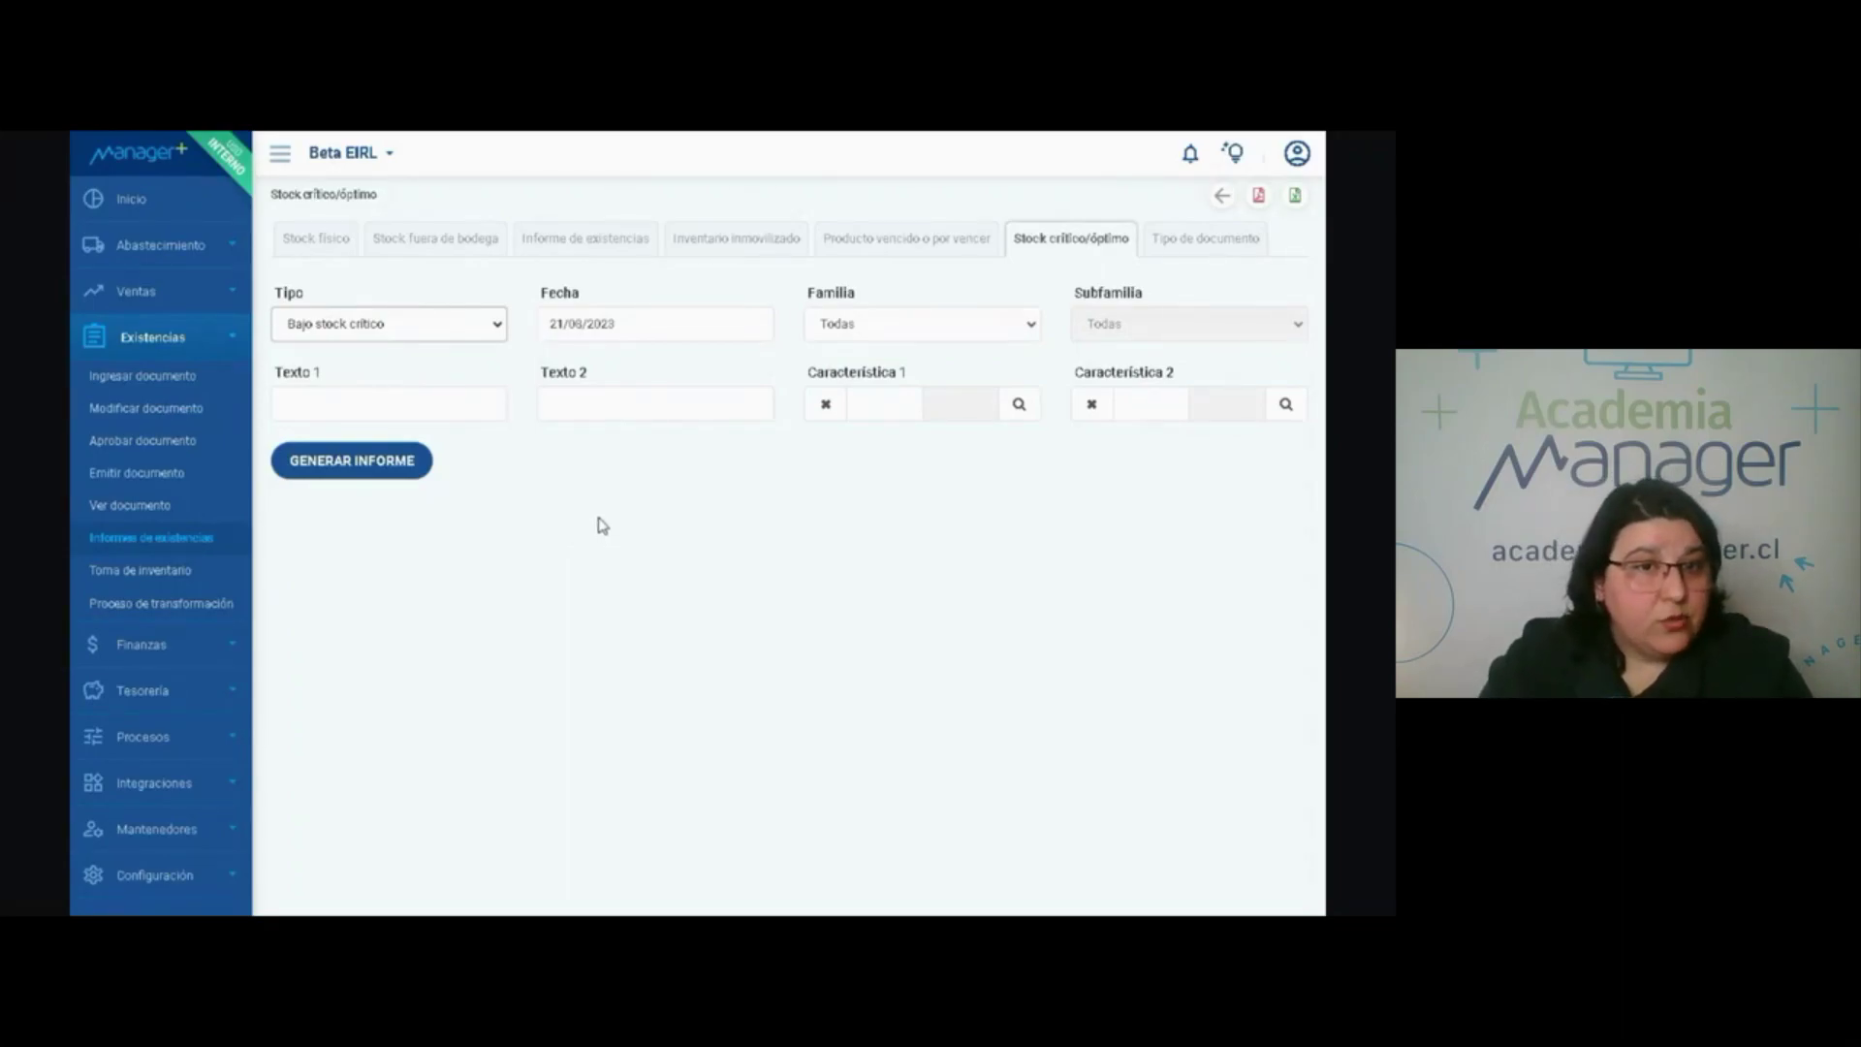
{"action": "left_click", "coordinate": [1197, 246]}
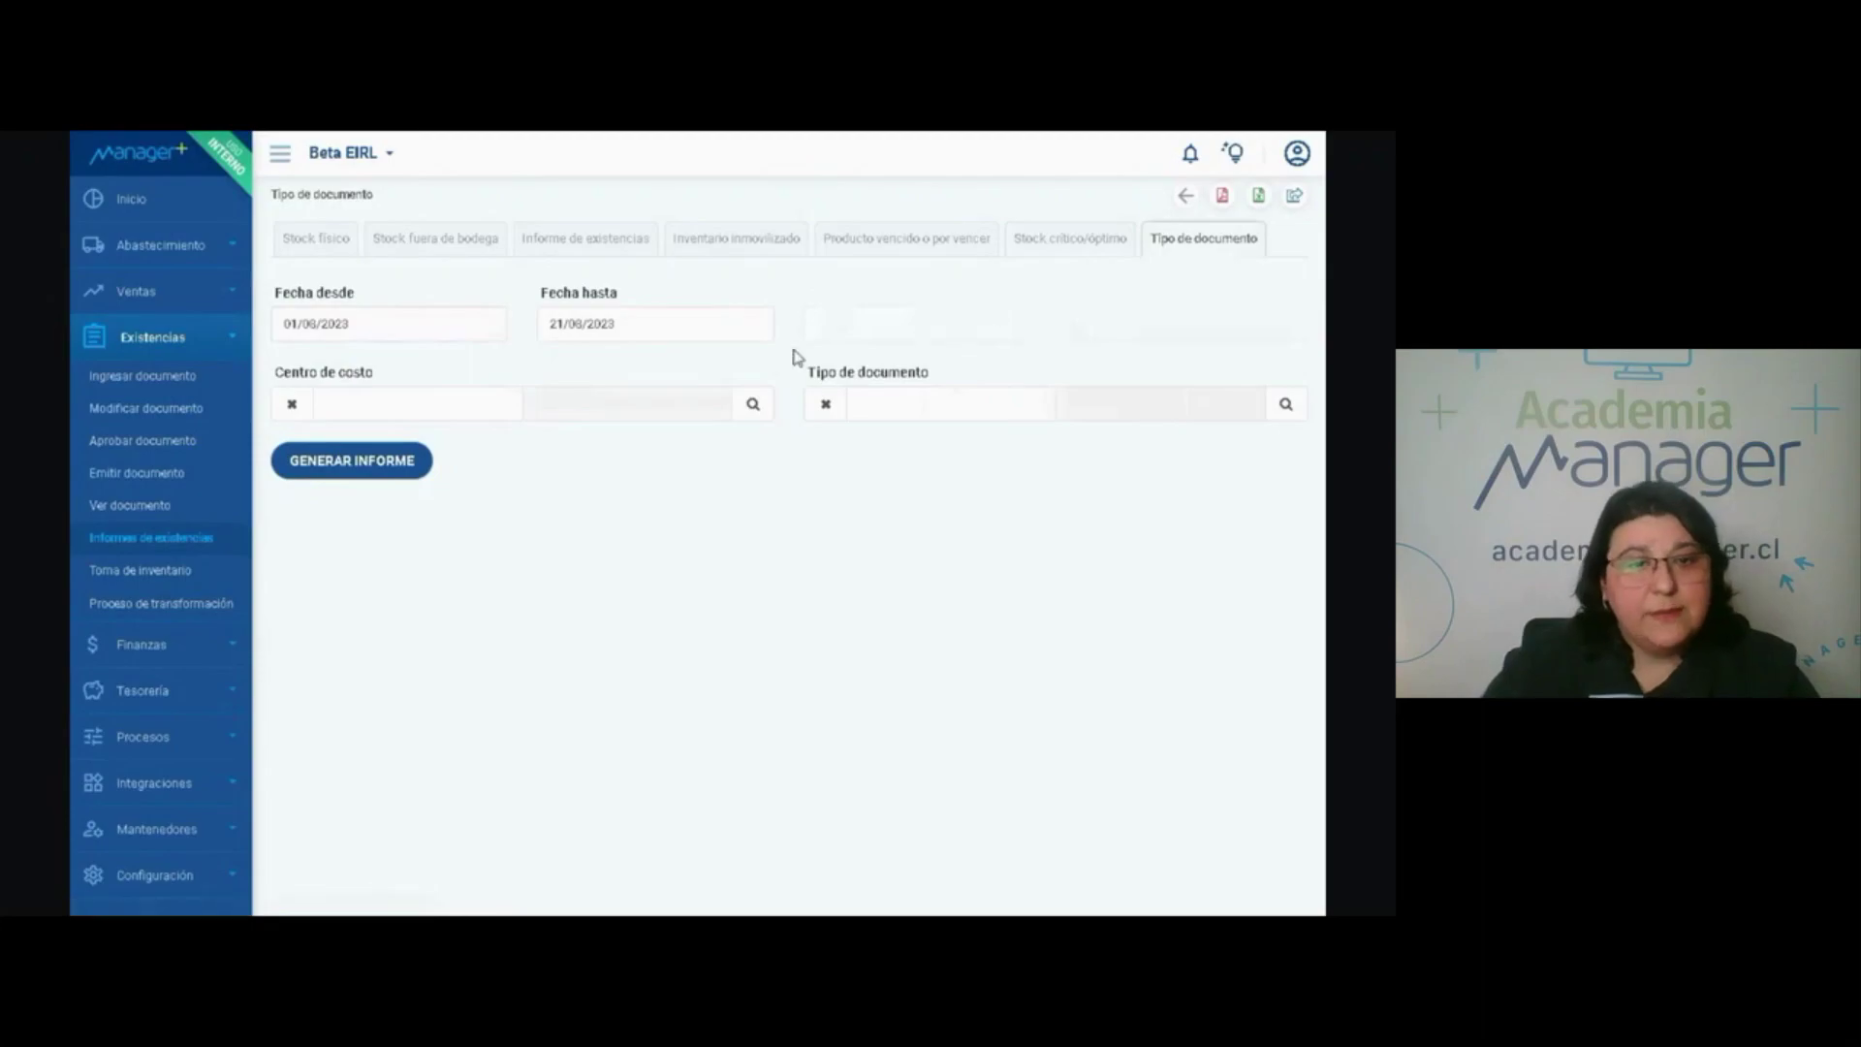
{"action": "left_click", "coordinate": [316, 241]}
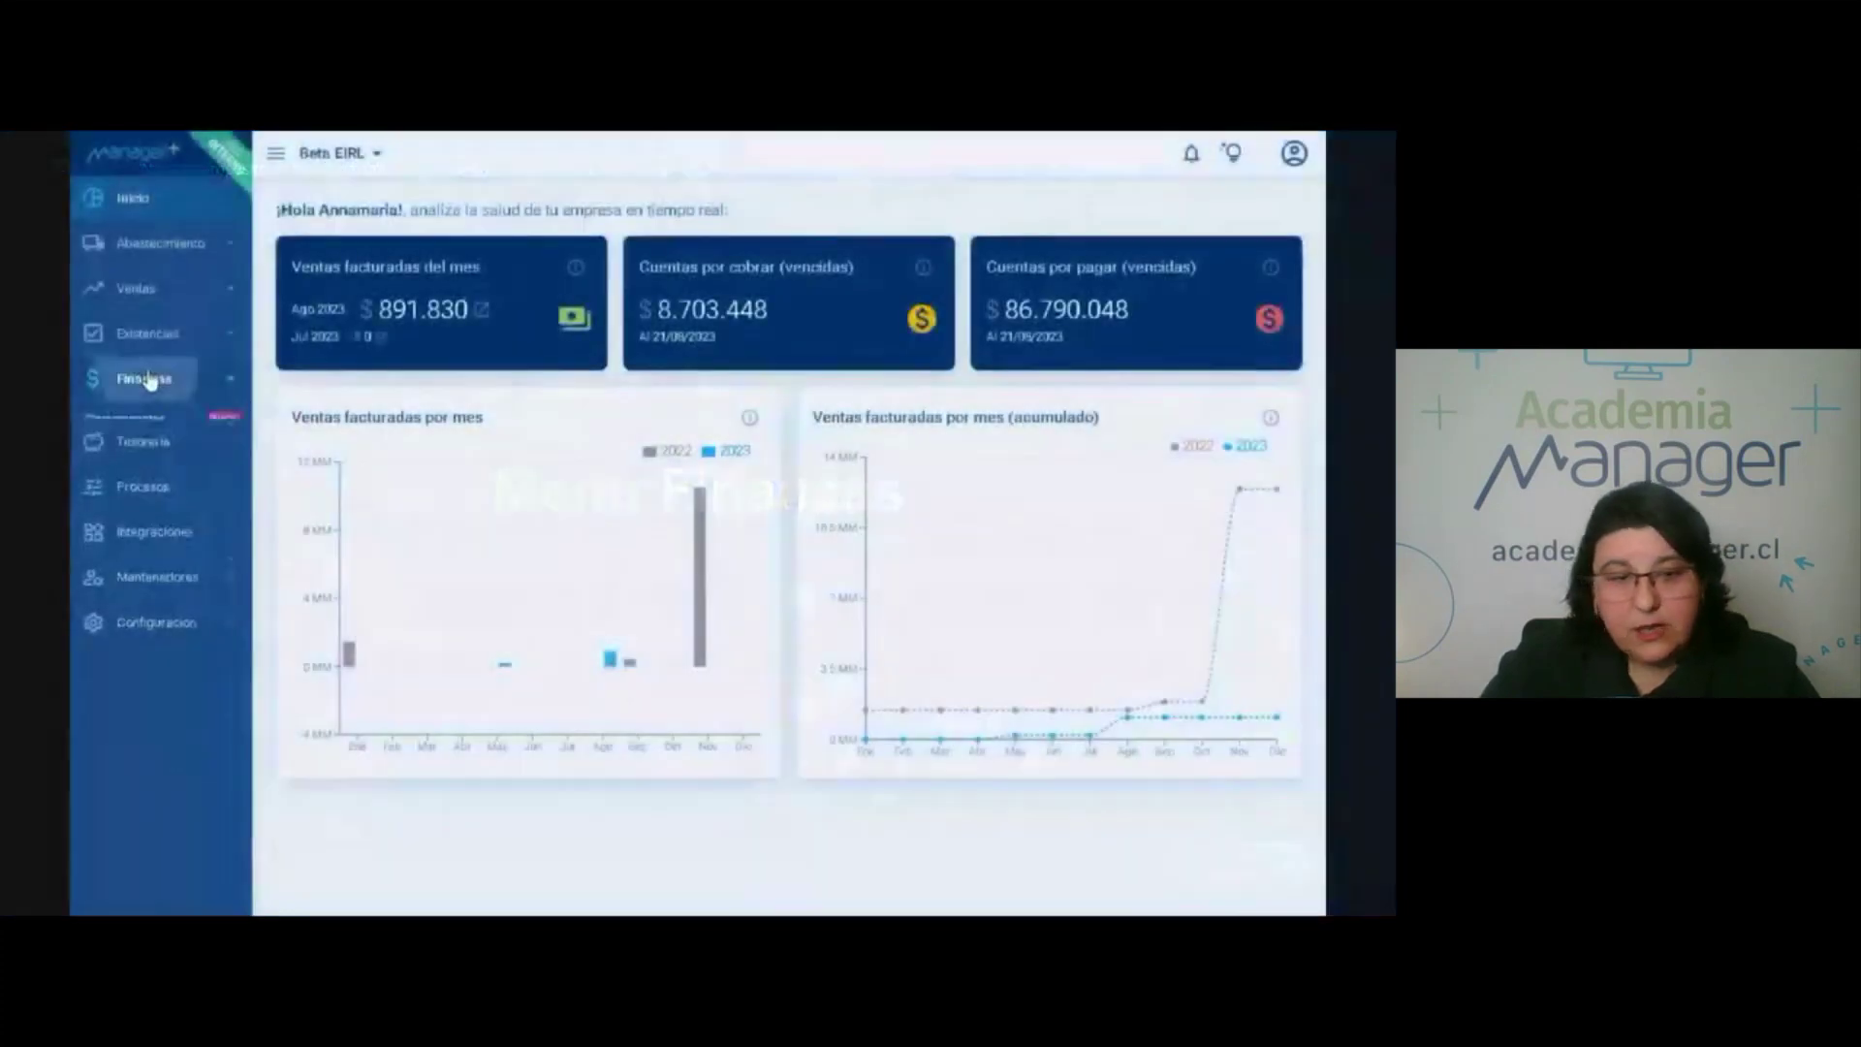
In Finanzas, view the Comprobantes contables list and look through the Informes tributarios books, including Libro mayor, Libro de compra and Libro de retenciones.
{"action": "left_click", "coordinate": [145, 378]}
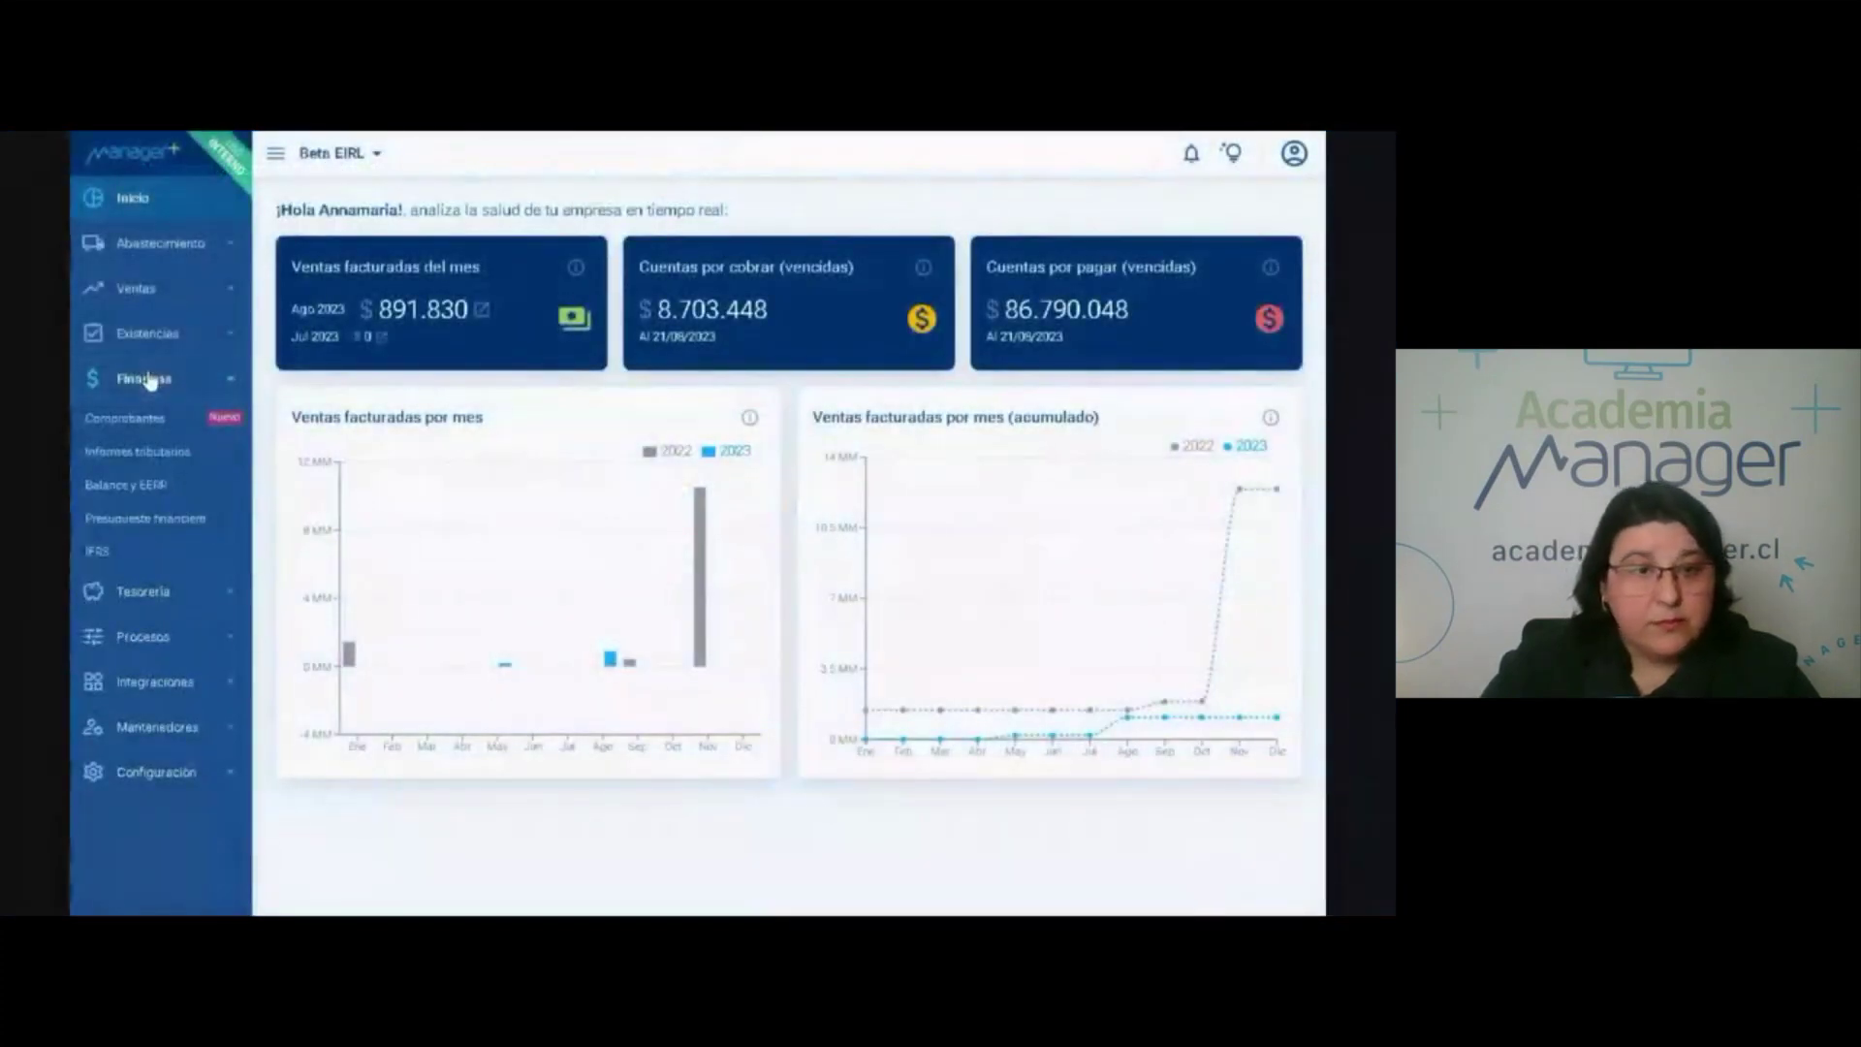
{"action": "left_click", "coordinate": [126, 421]}
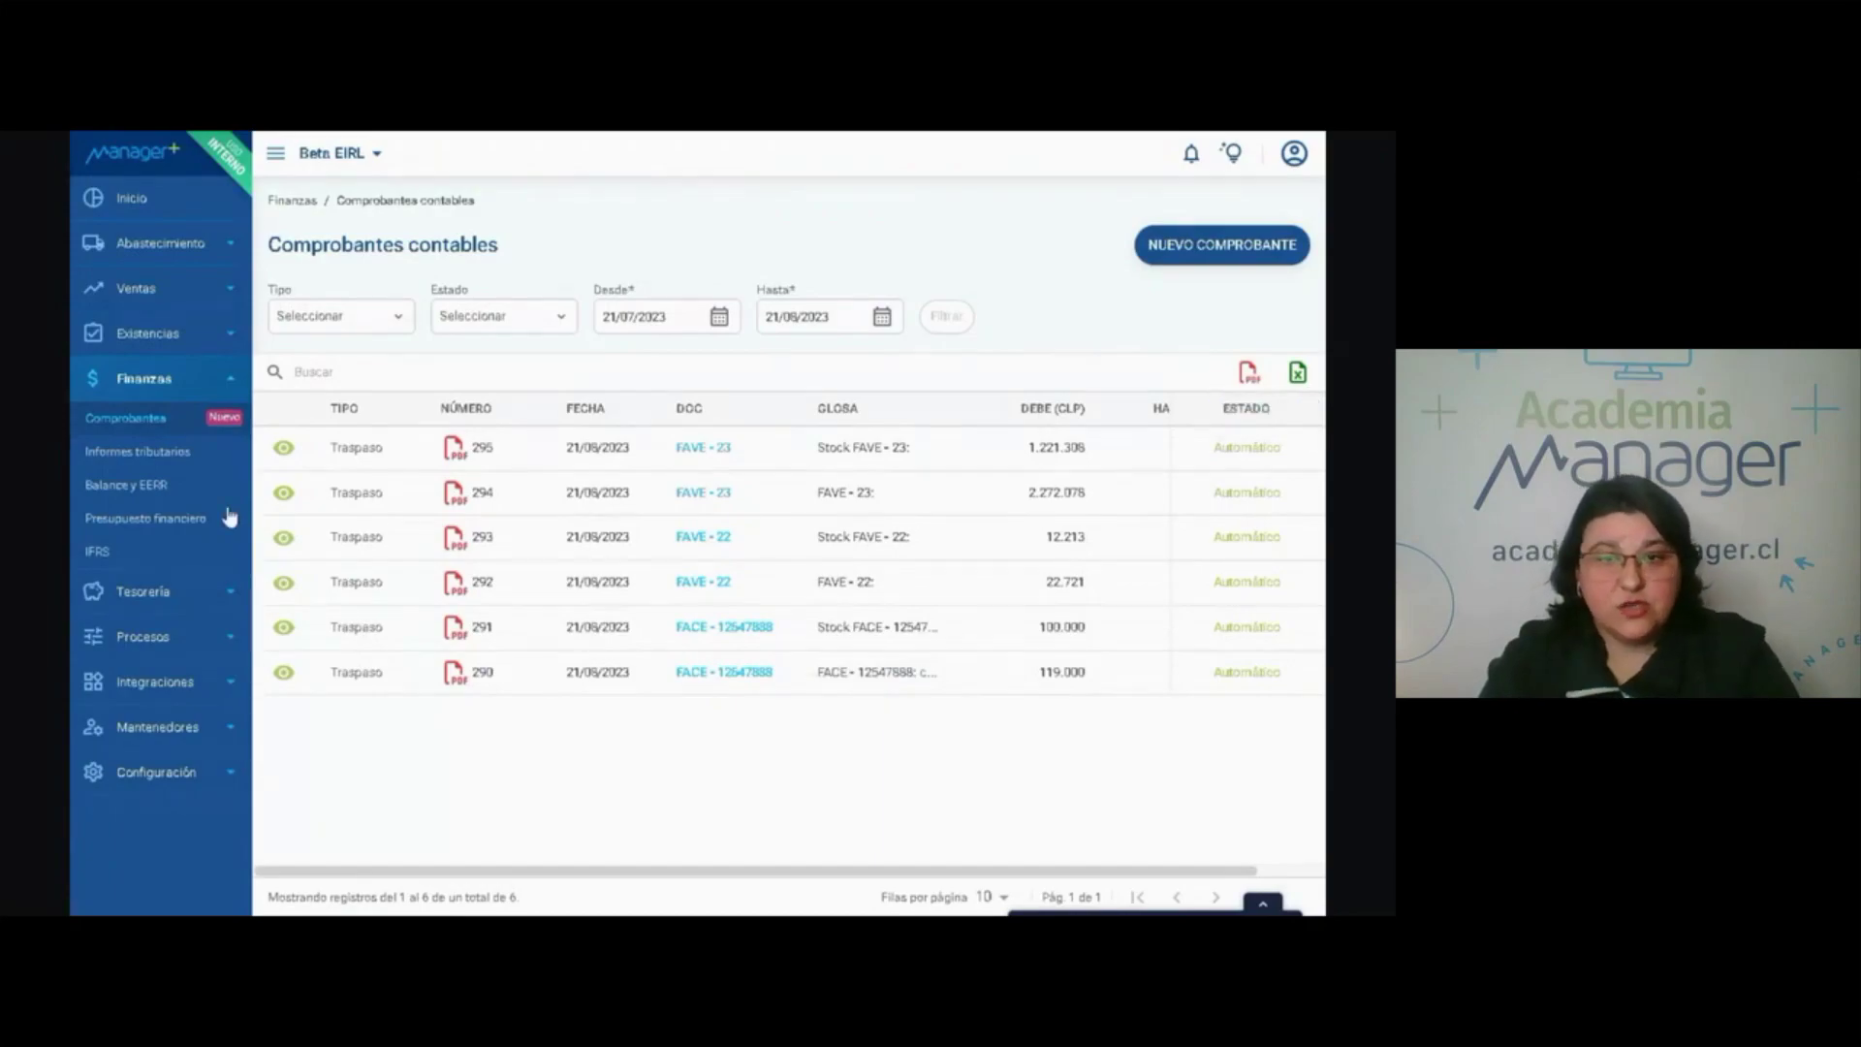
{"action": "left_click", "coordinate": [153, 458]}
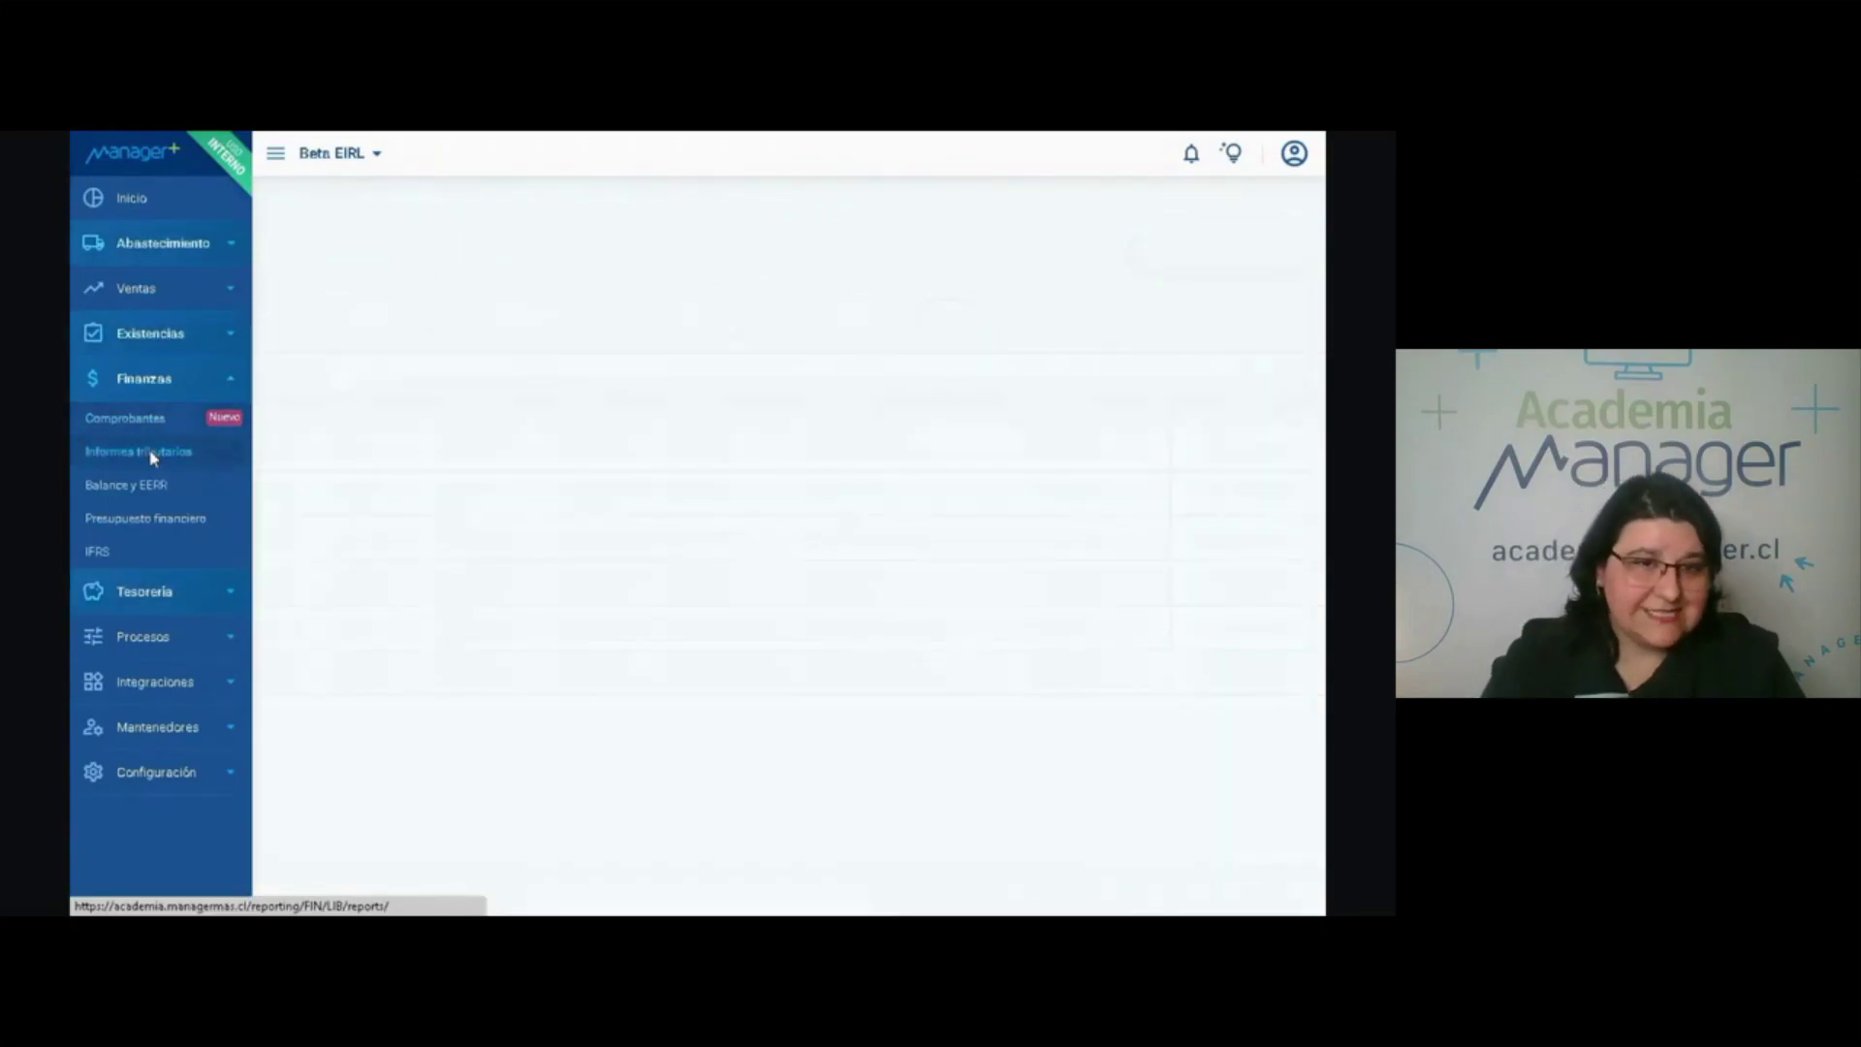
{"action": "left_click", "coordinate": [400, 243]}
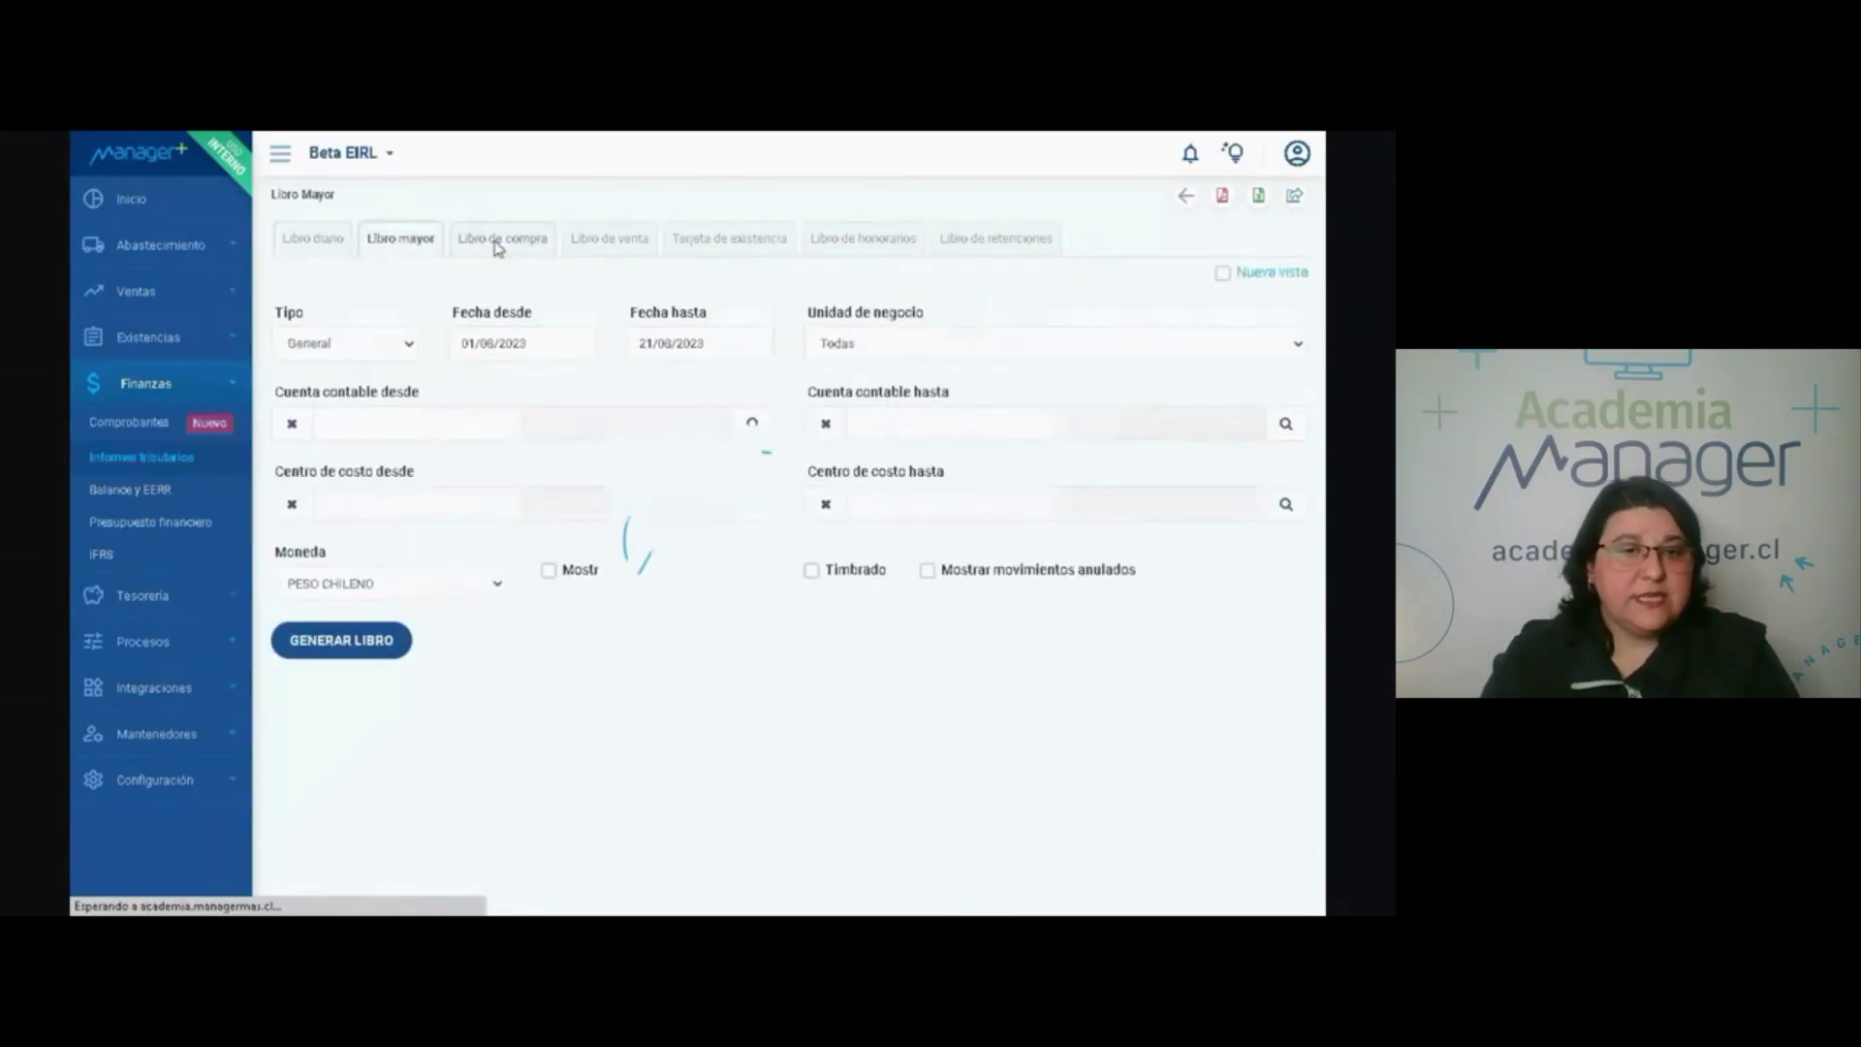
{"action": "left_click", "coordinate": [497, 248]}
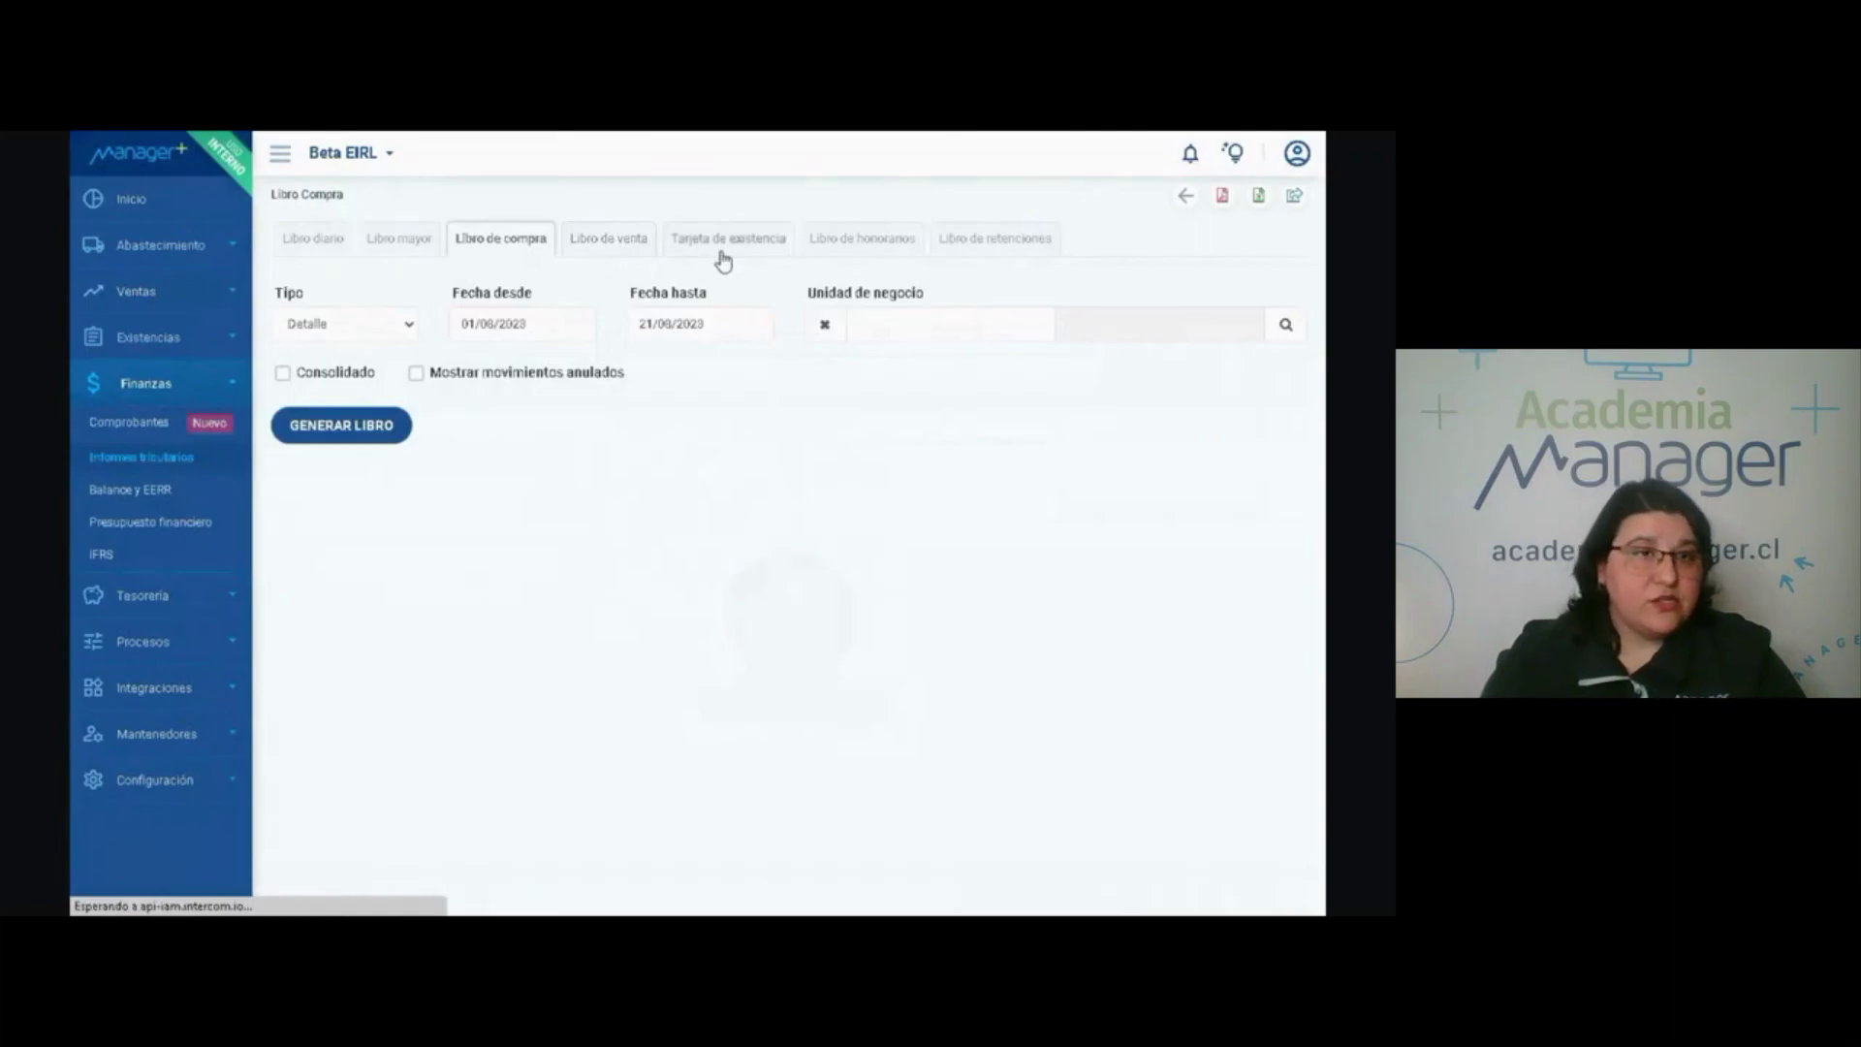
{"action": "left_click", "coordinate": [851, 247]}
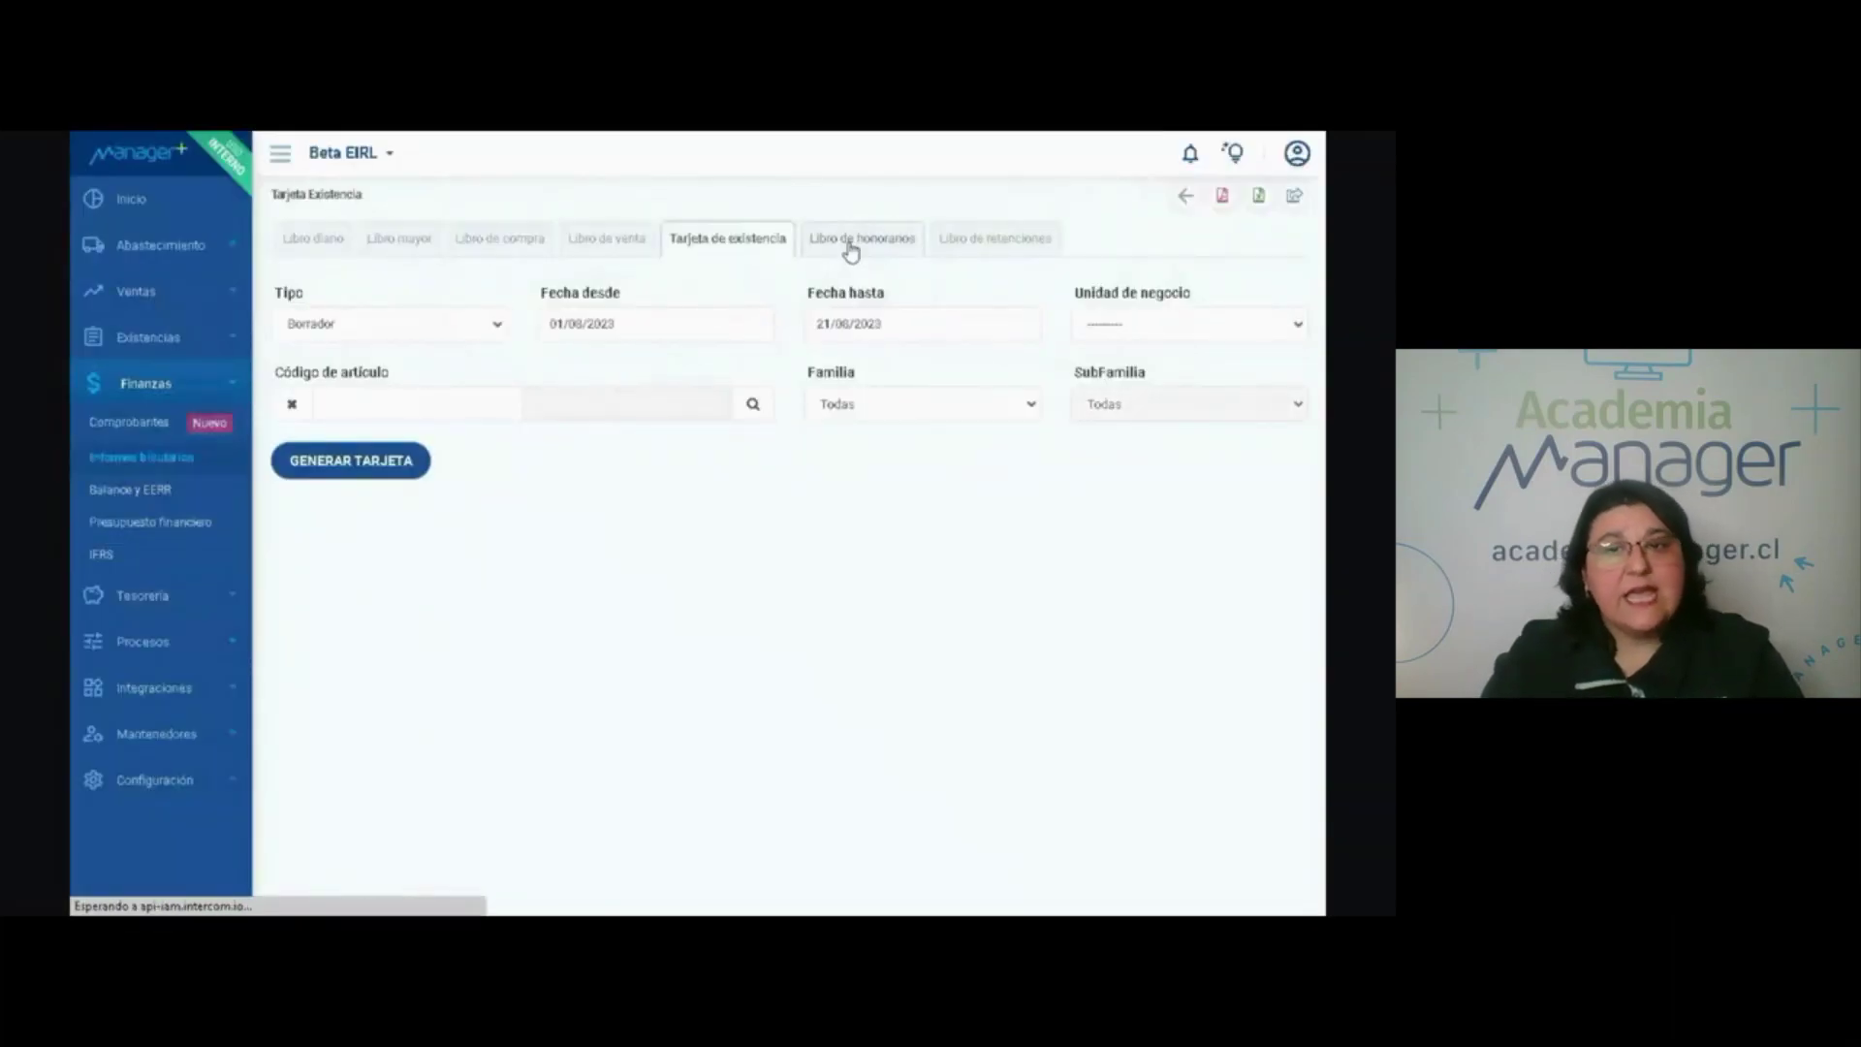
{"action": "left_click", "coordinate": [989, 244]}
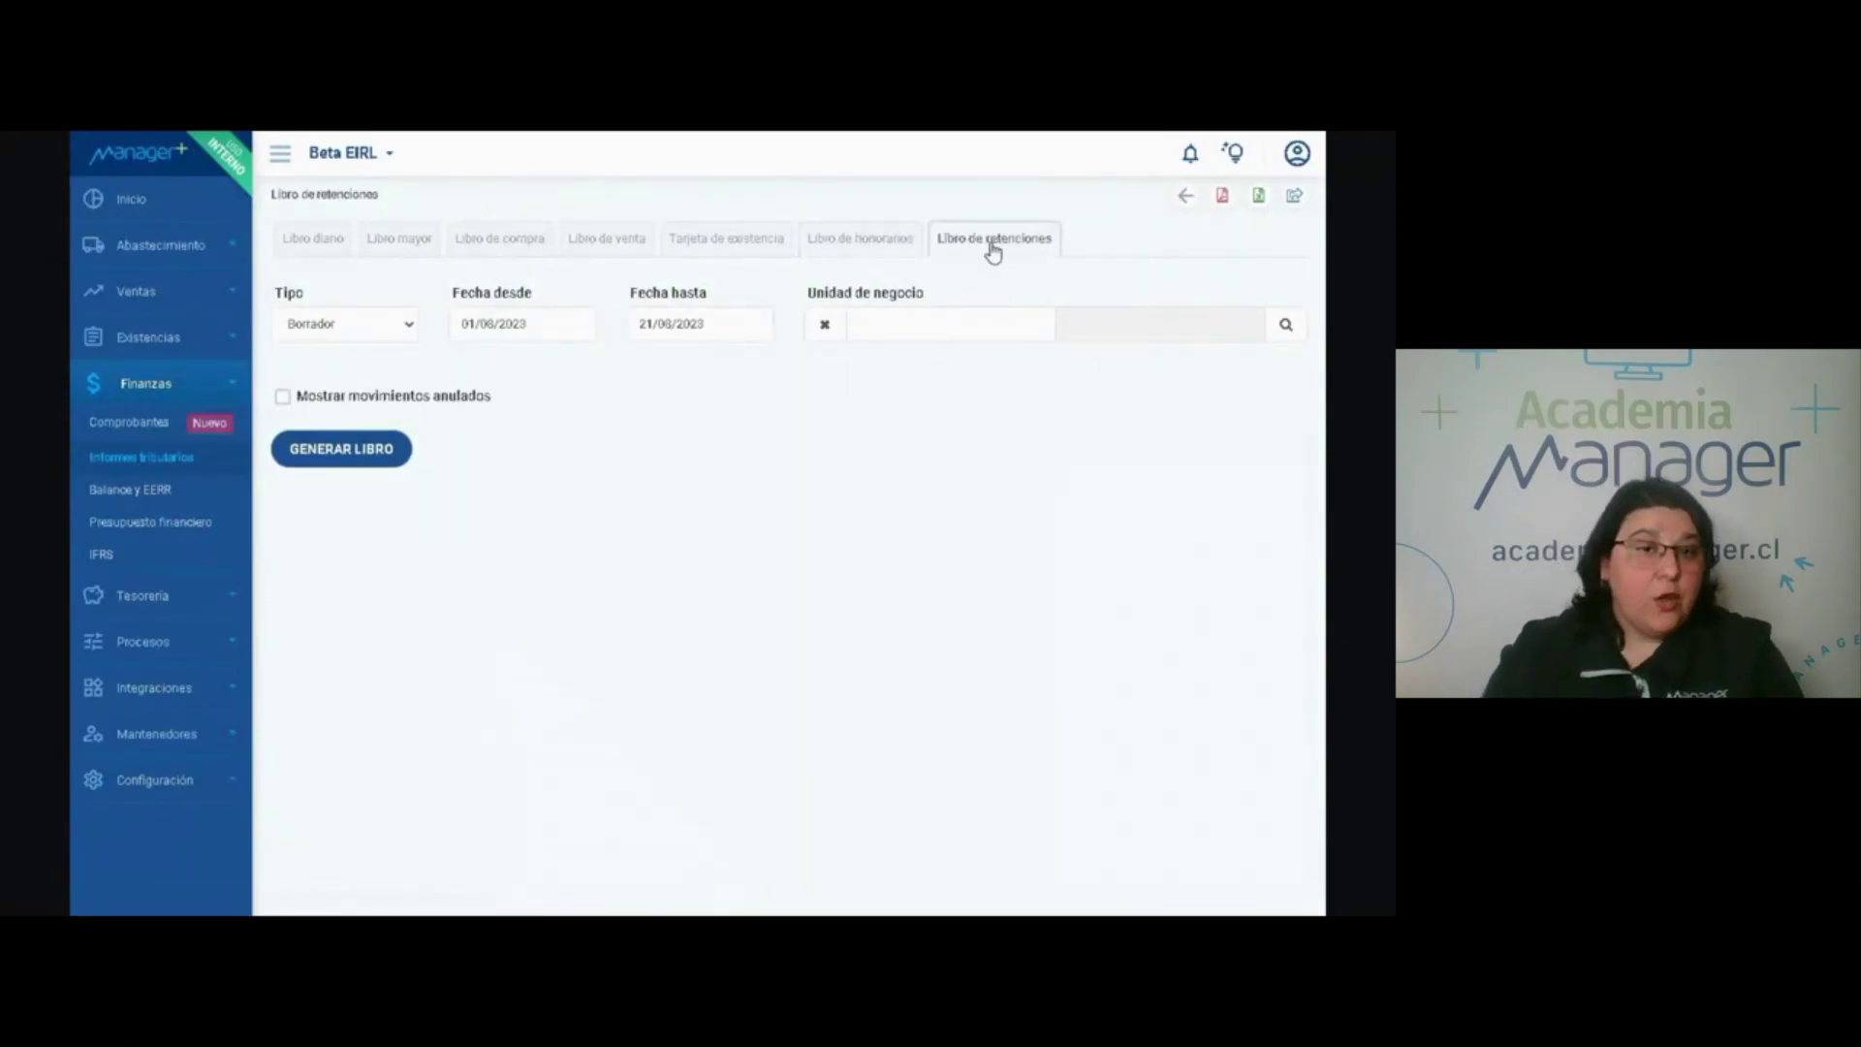
Generate the Tributario balance in Balance y EERR, and review its report types and additional filters.
{"action": "left_click", "coordinate": [124, 491]}
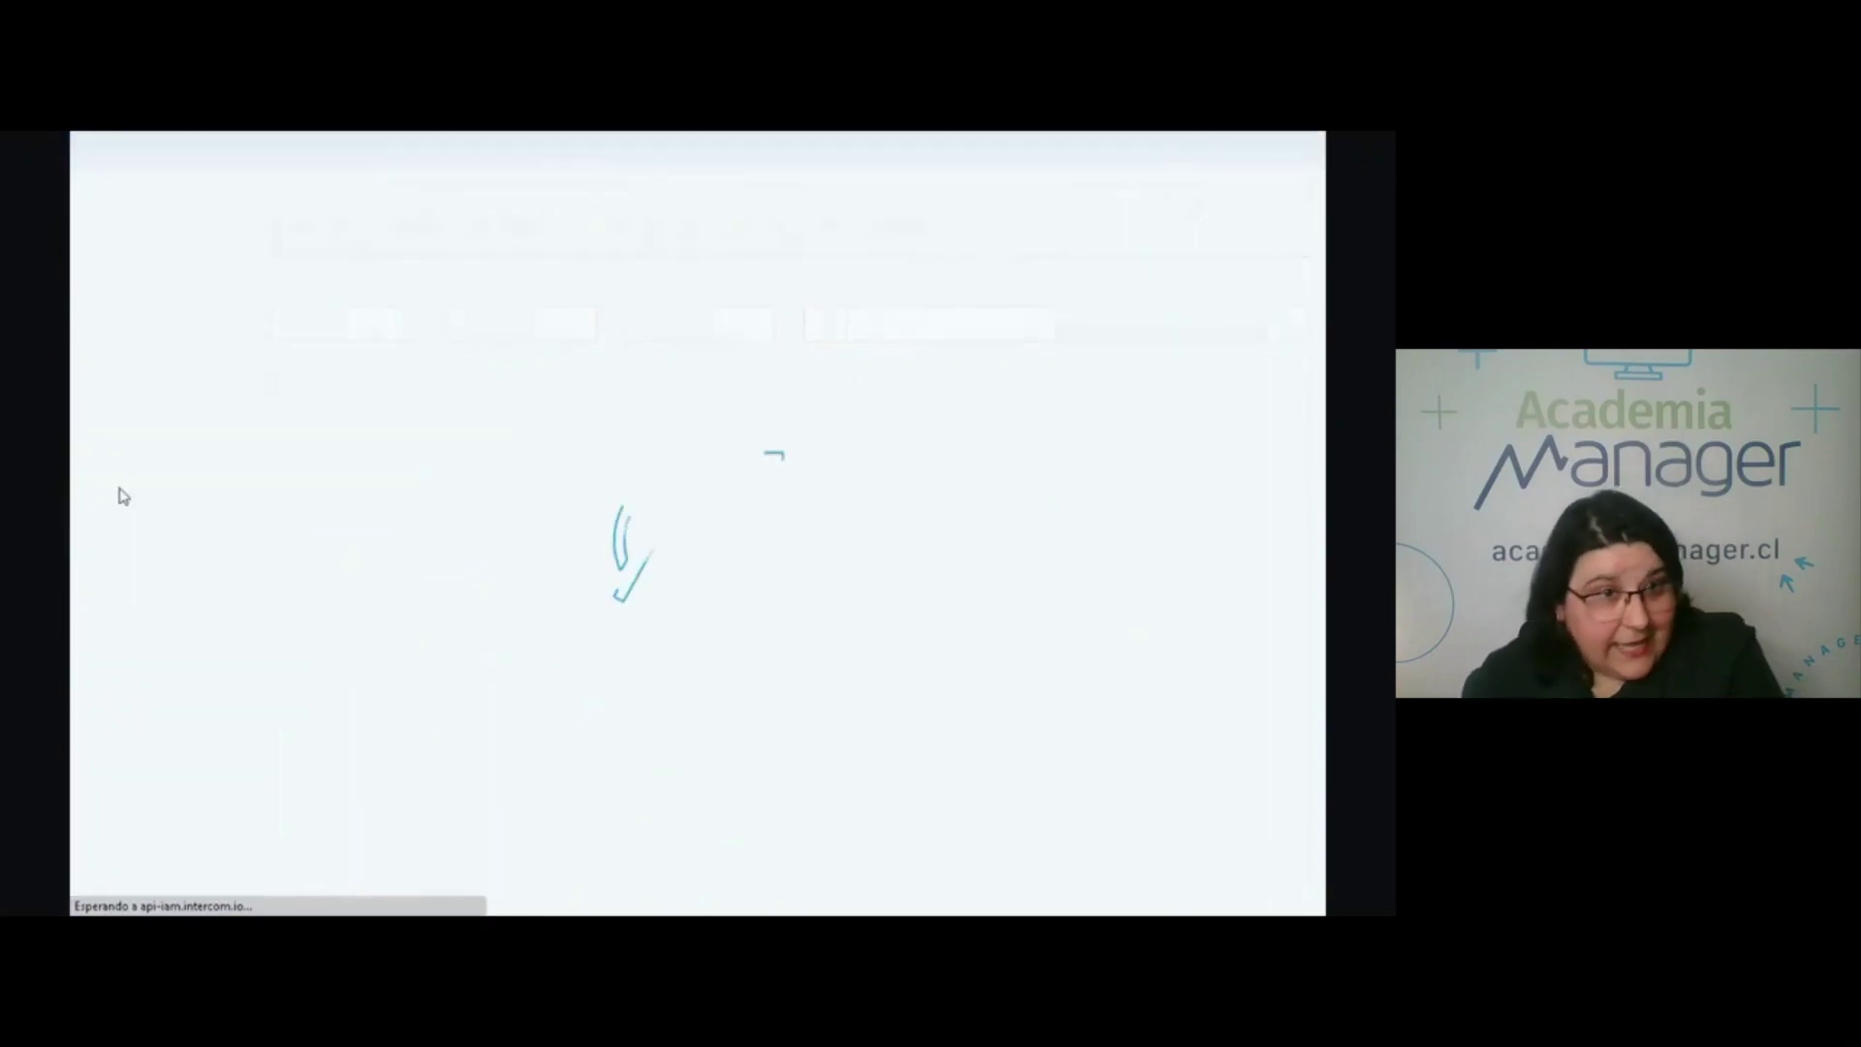
{"action": "left_click", "coordinate": [1233, 317]}
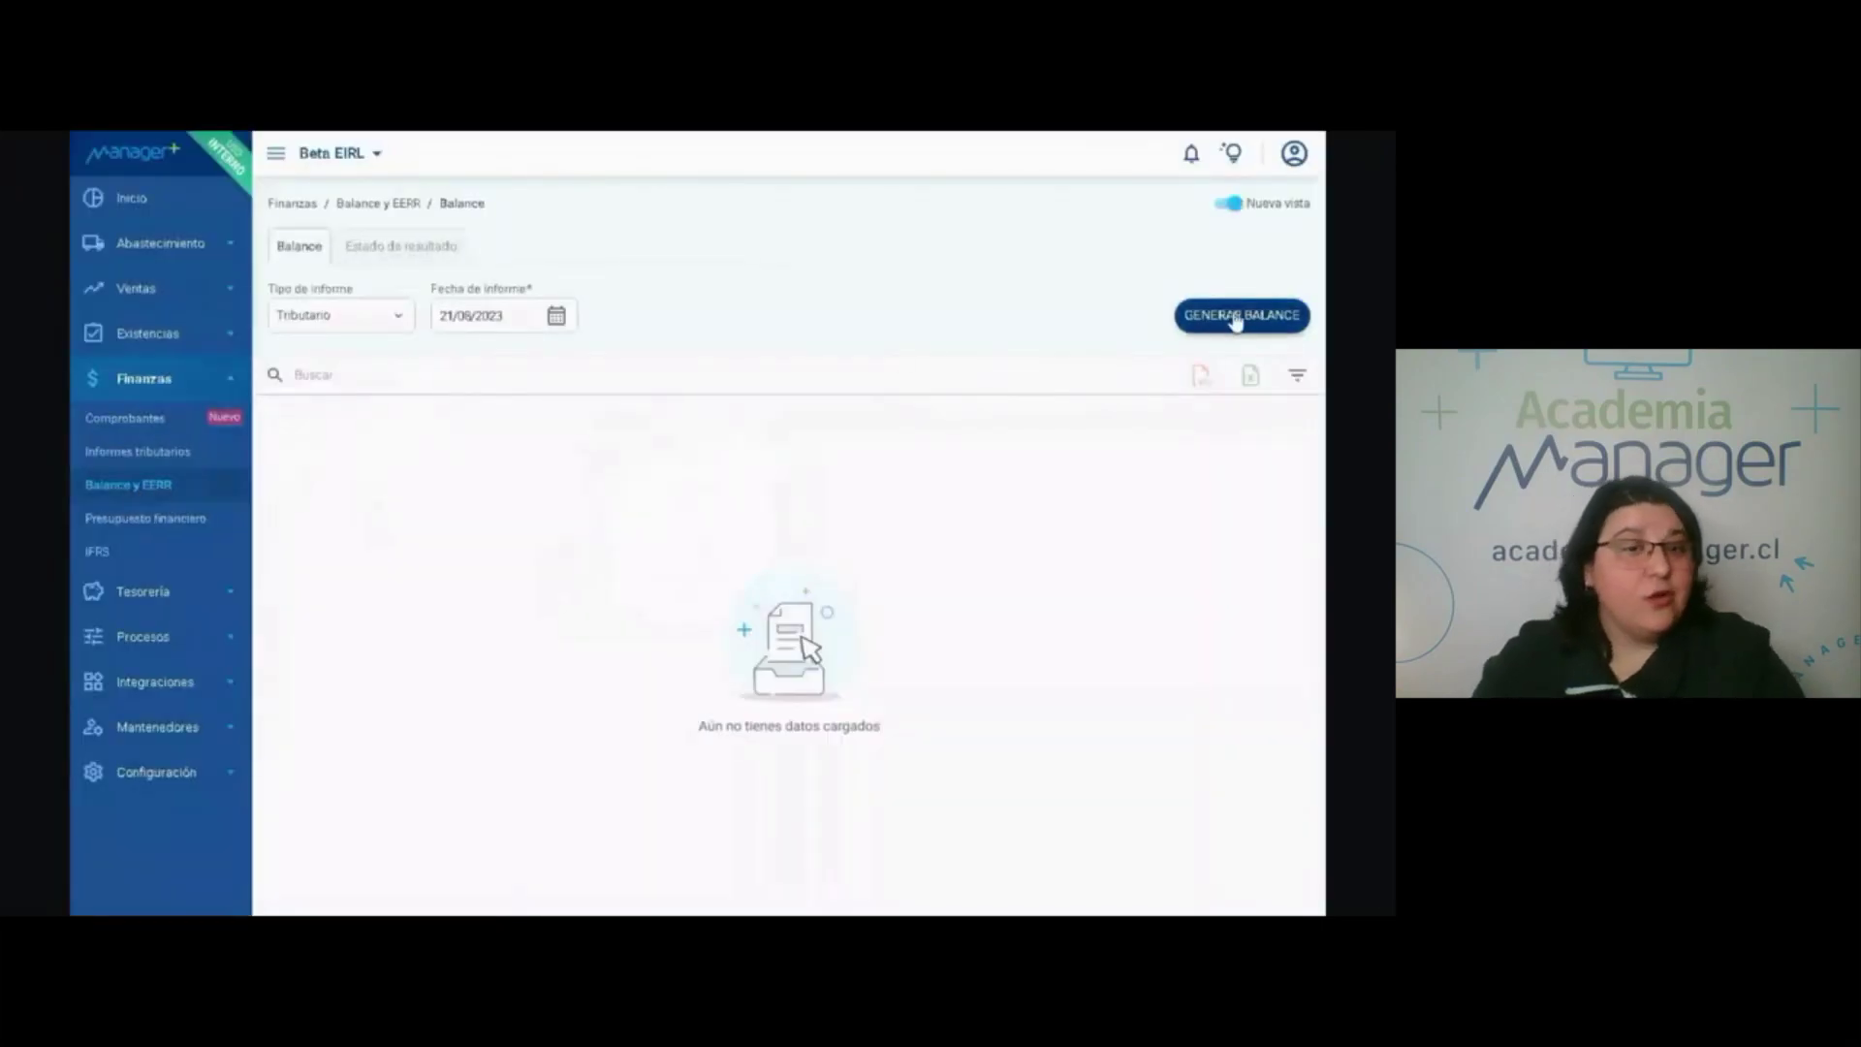
{"action": "left_click", "coordinate": [389, 323]}
{"action": "left_click", "coordinate": [391, 324]}
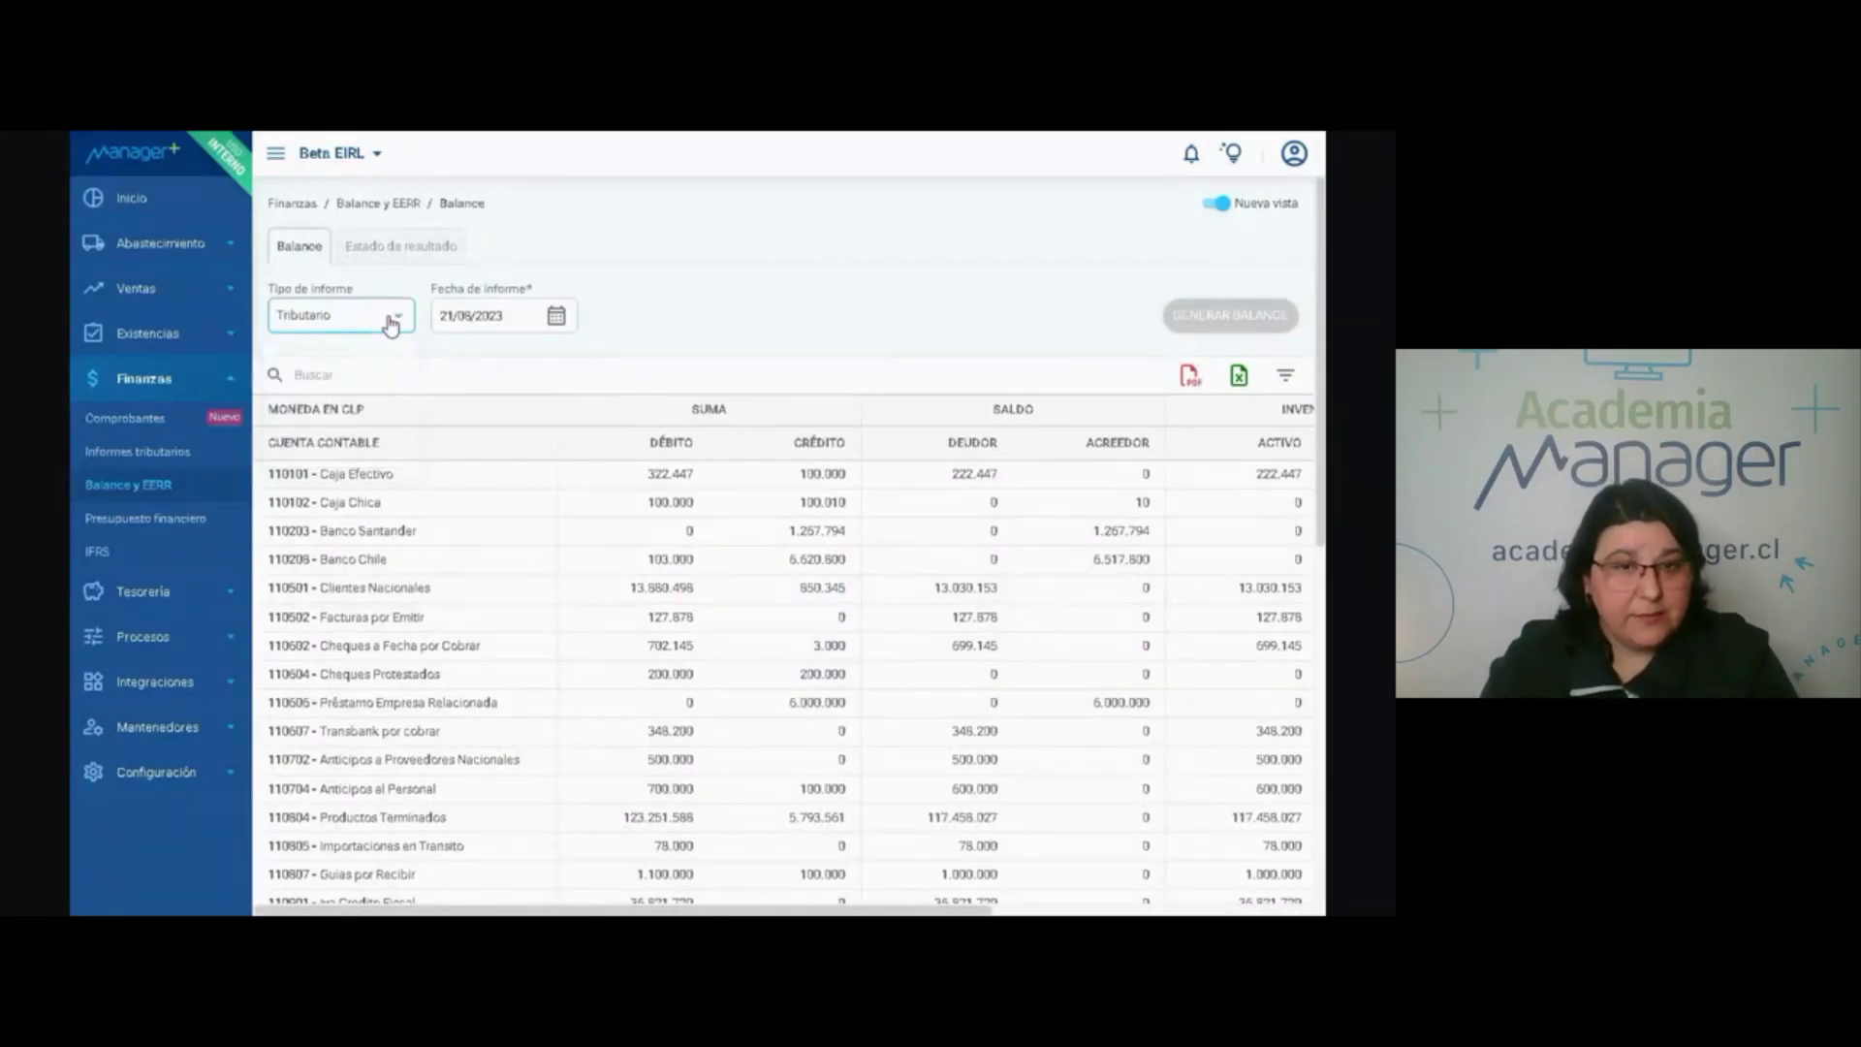
{"action": "left_click", "coordinate": [1286, 378]}
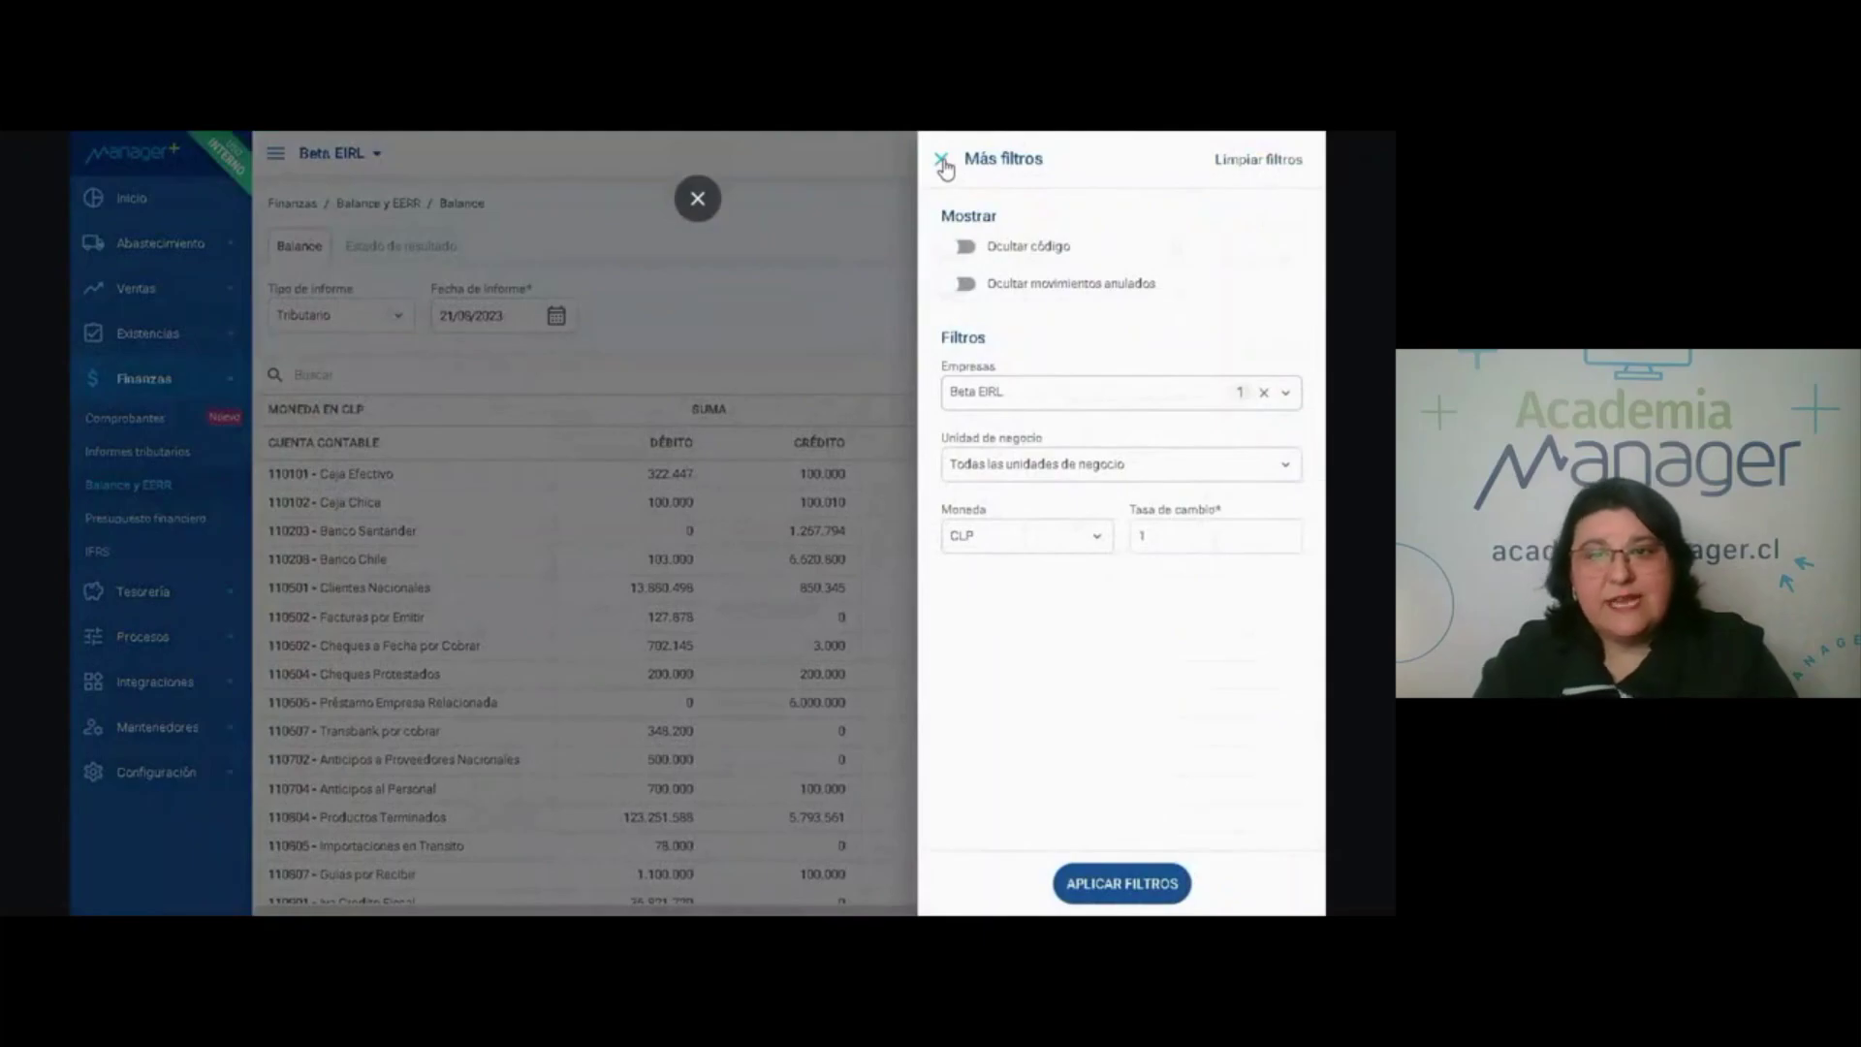
{"action": "left_click", "coordinate": [940, 158]}
Generate the Clasificado Estado de resultado report and review its additional filters.
{"action": "left_click", "coordinate": [398, 248]}
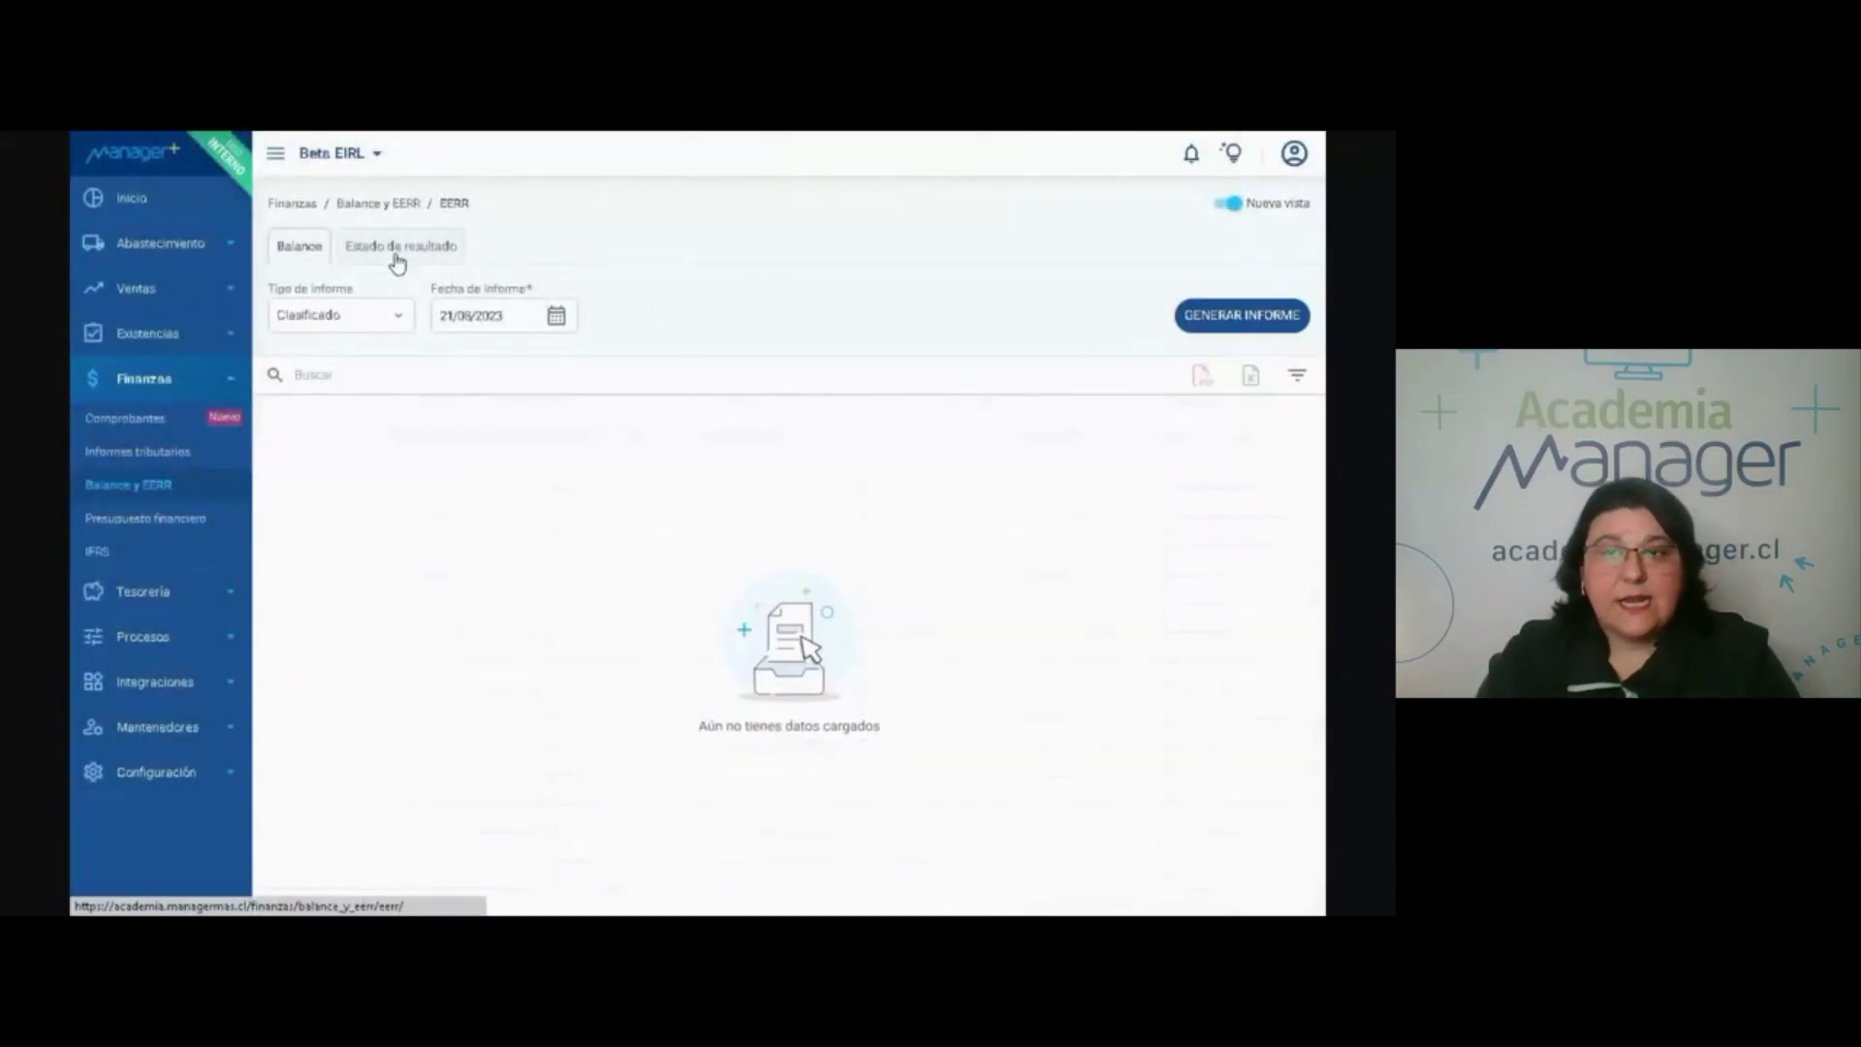
{"action": "left_click", "coordinate": [380, 328]}
{"action": "left_click", "coordinate": [378, 324]}
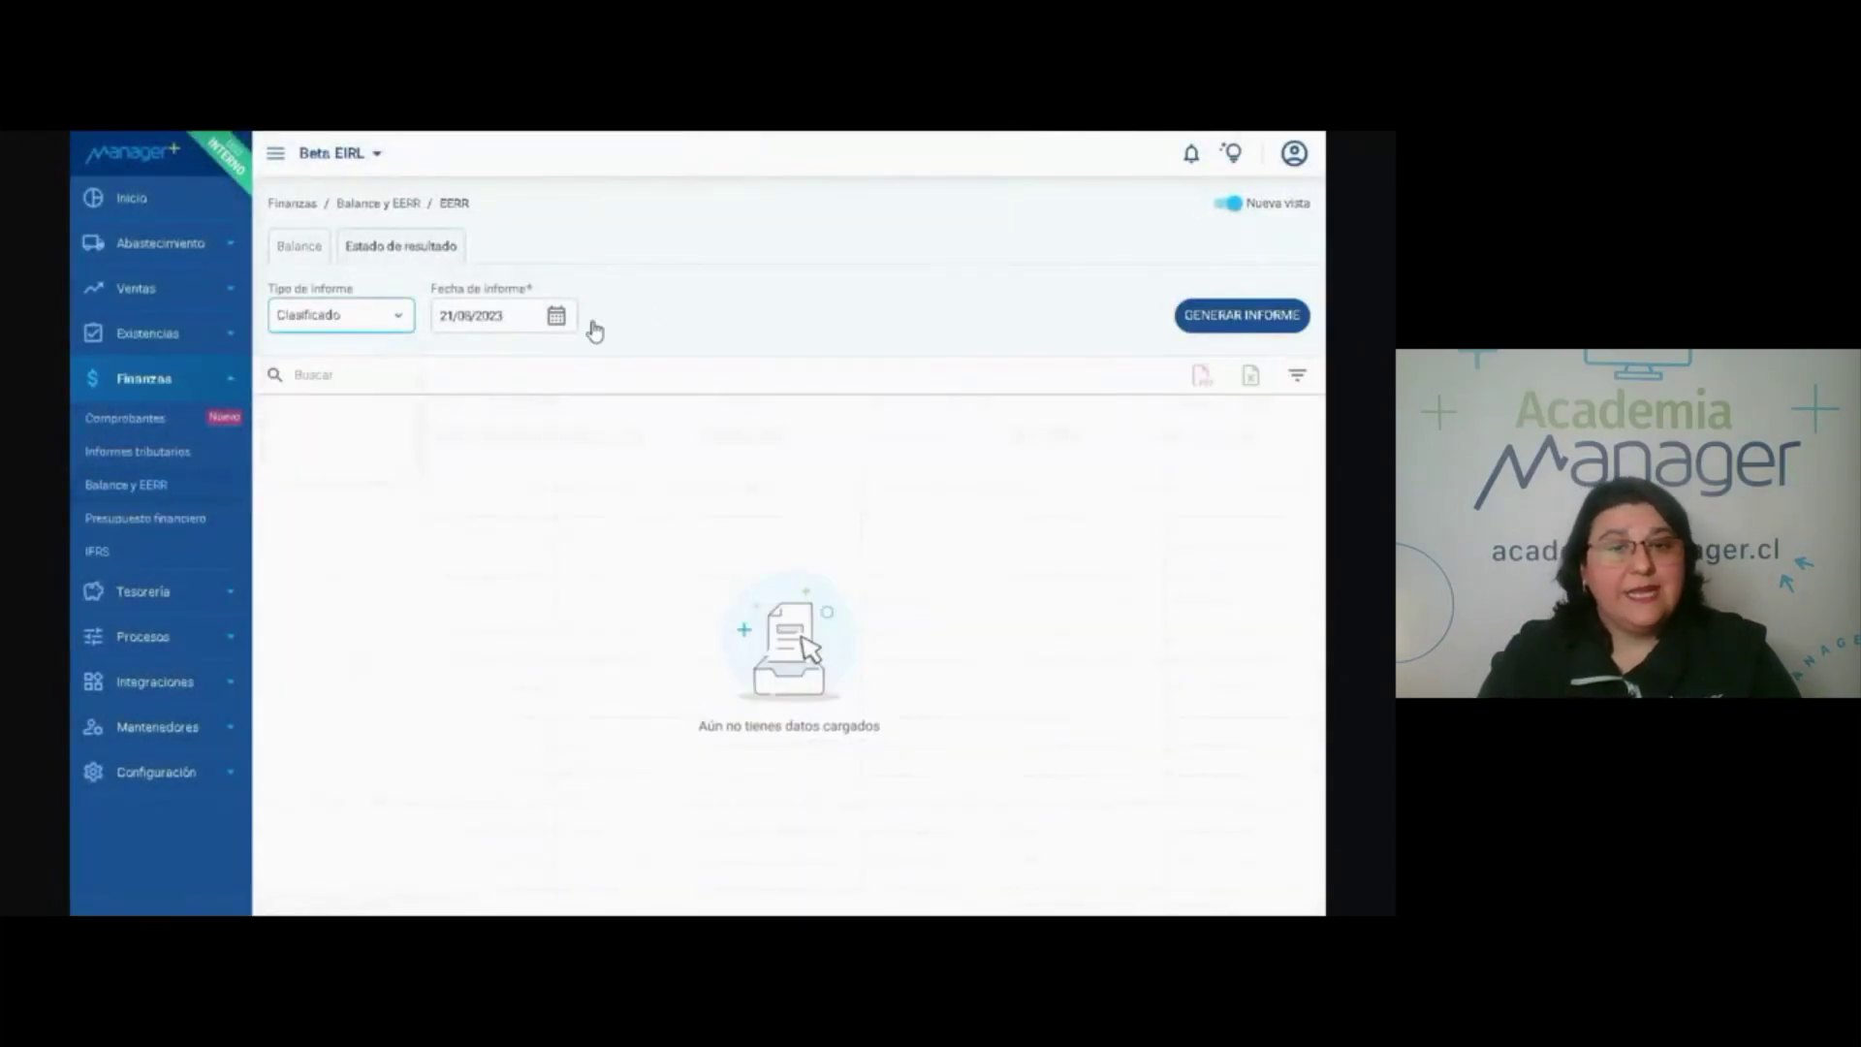
{"action": "left_click", "coordinate": [1208, 327]}
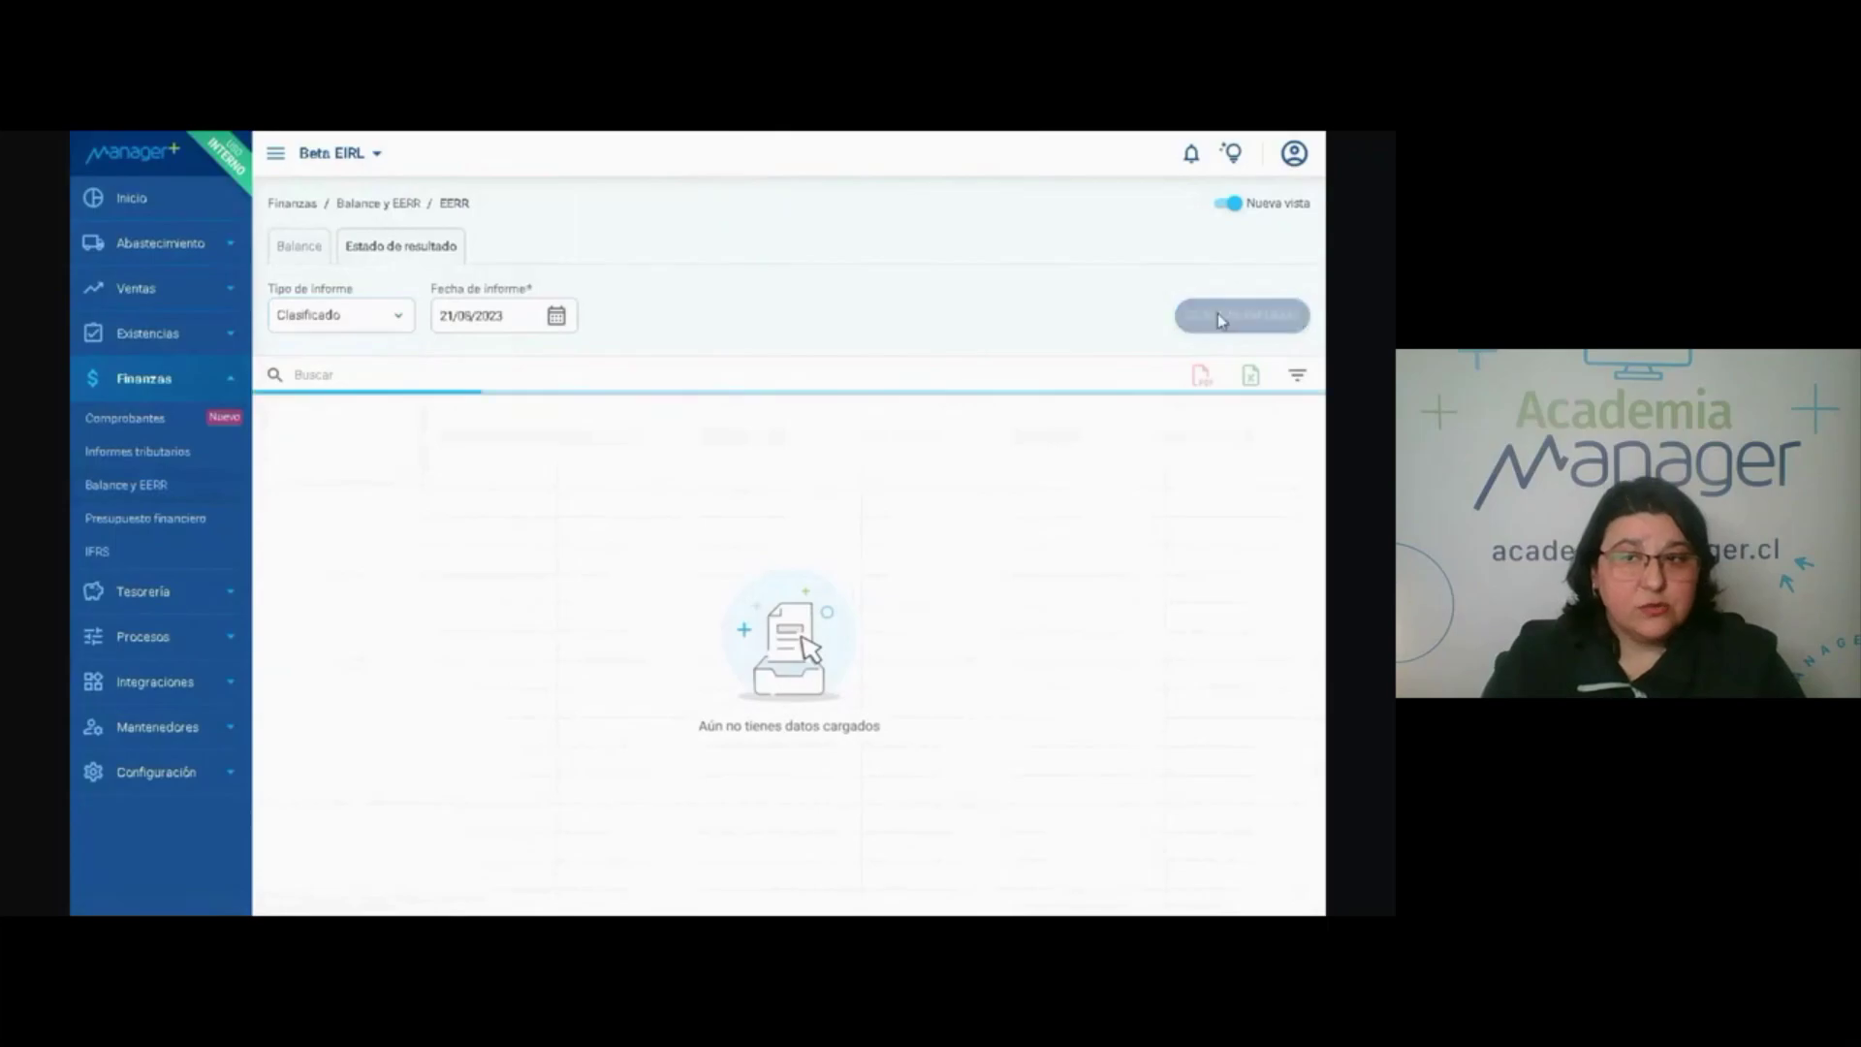
{"action": "left_click", "coordinate": [1298, 383]}
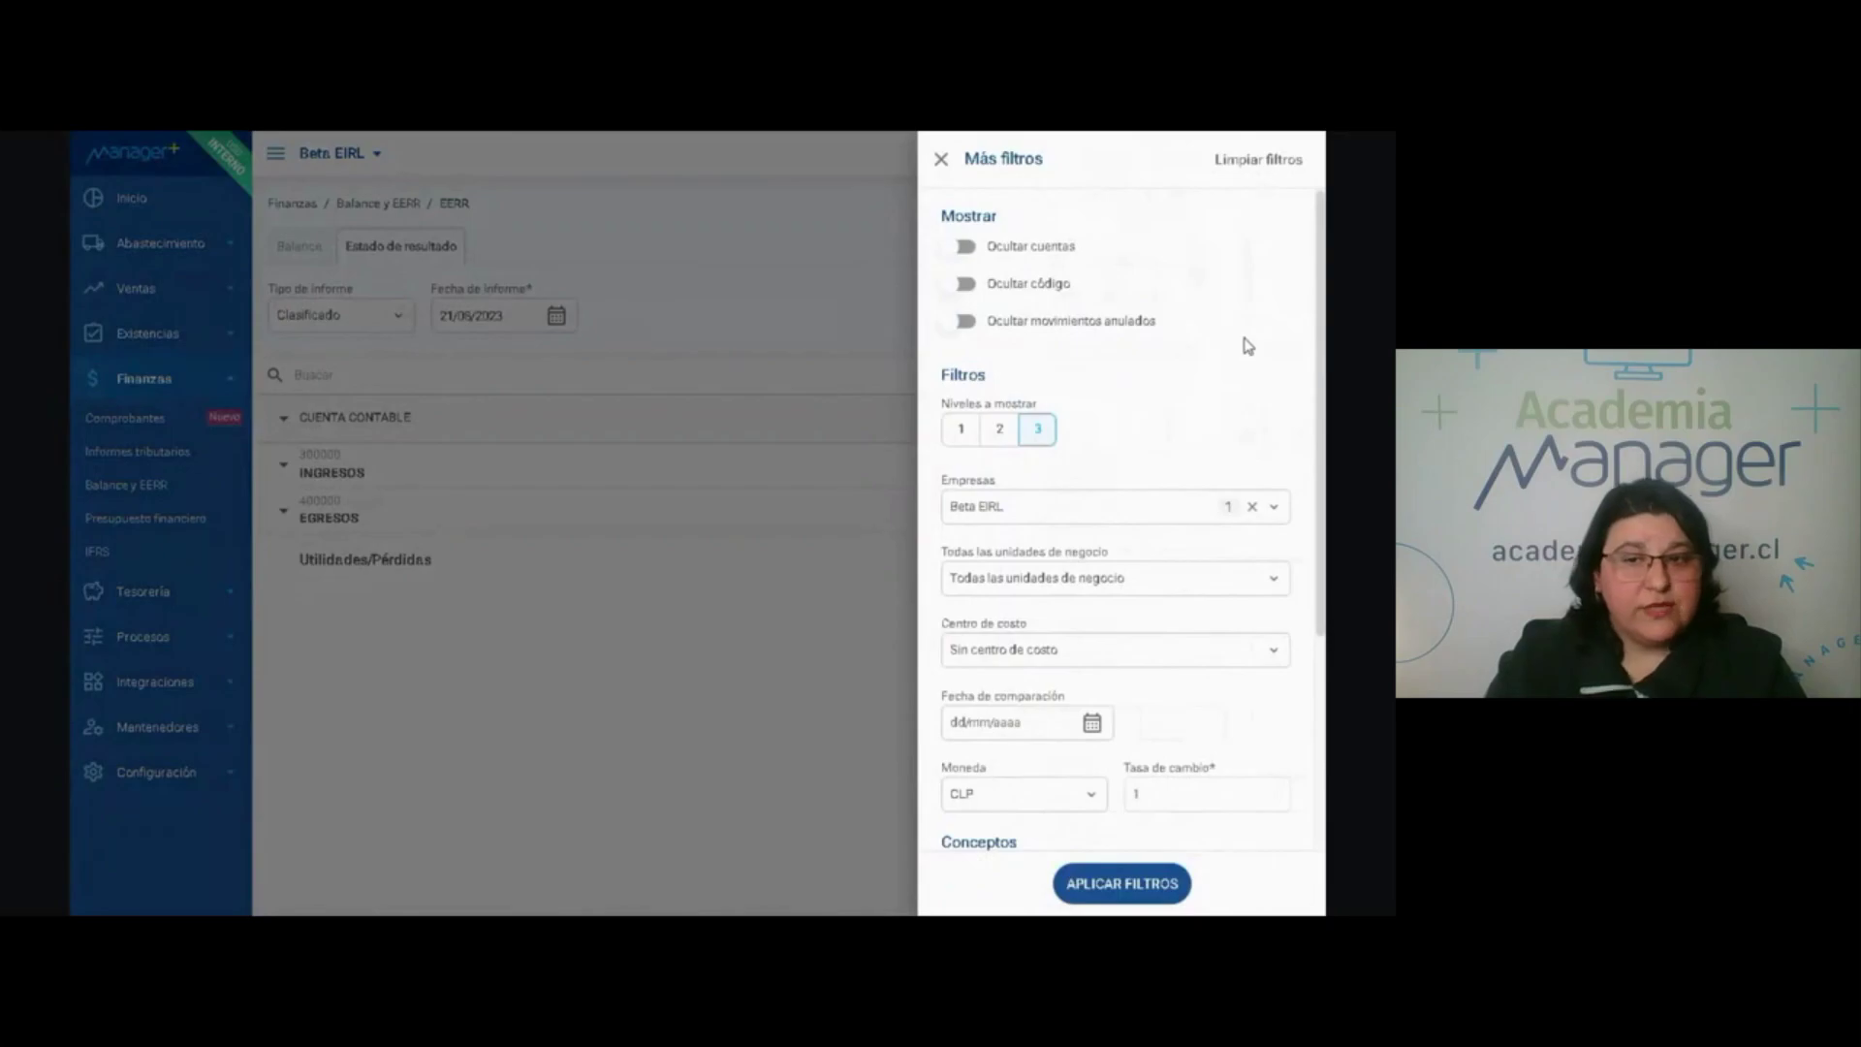
{"action": "left_click", "coordinate": [941, 162]}
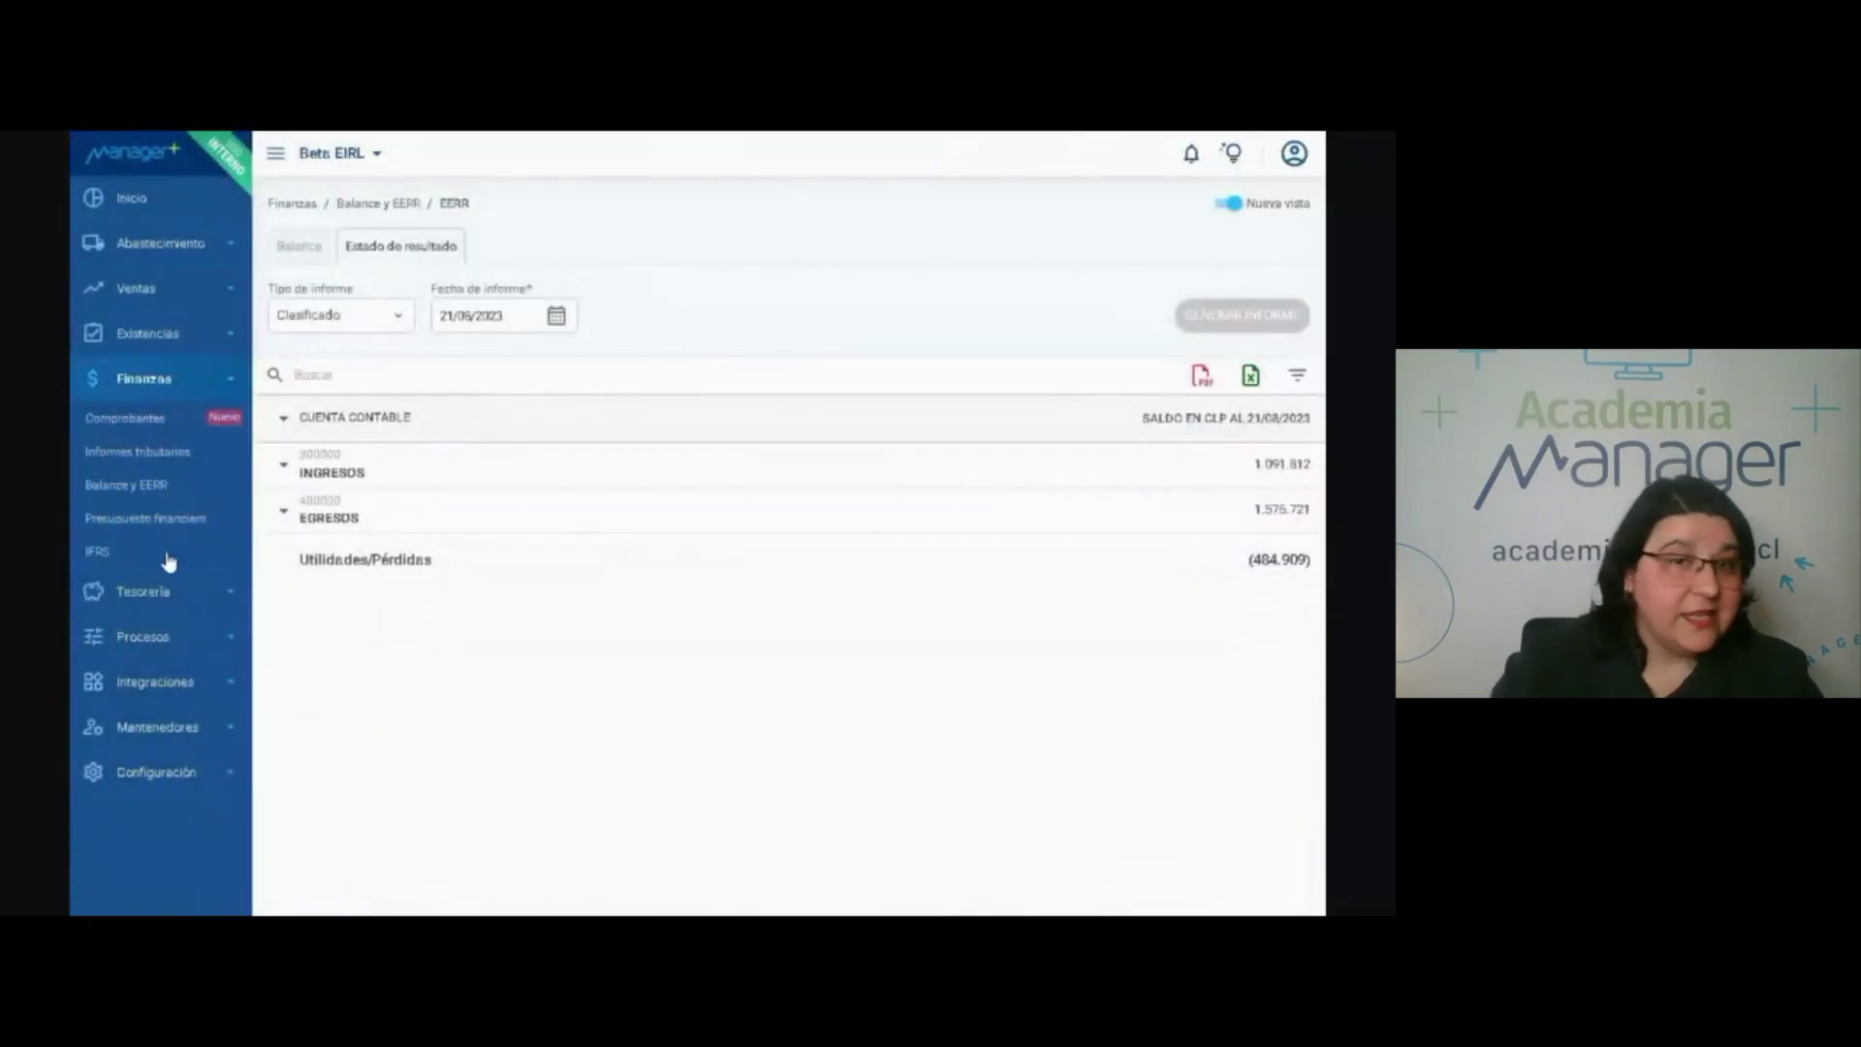
Look through the Presupuesto financiero budgets, reports and importer sections, and open the IFRS report.
{"action": "left_click", "coordinate": [121, 517]}
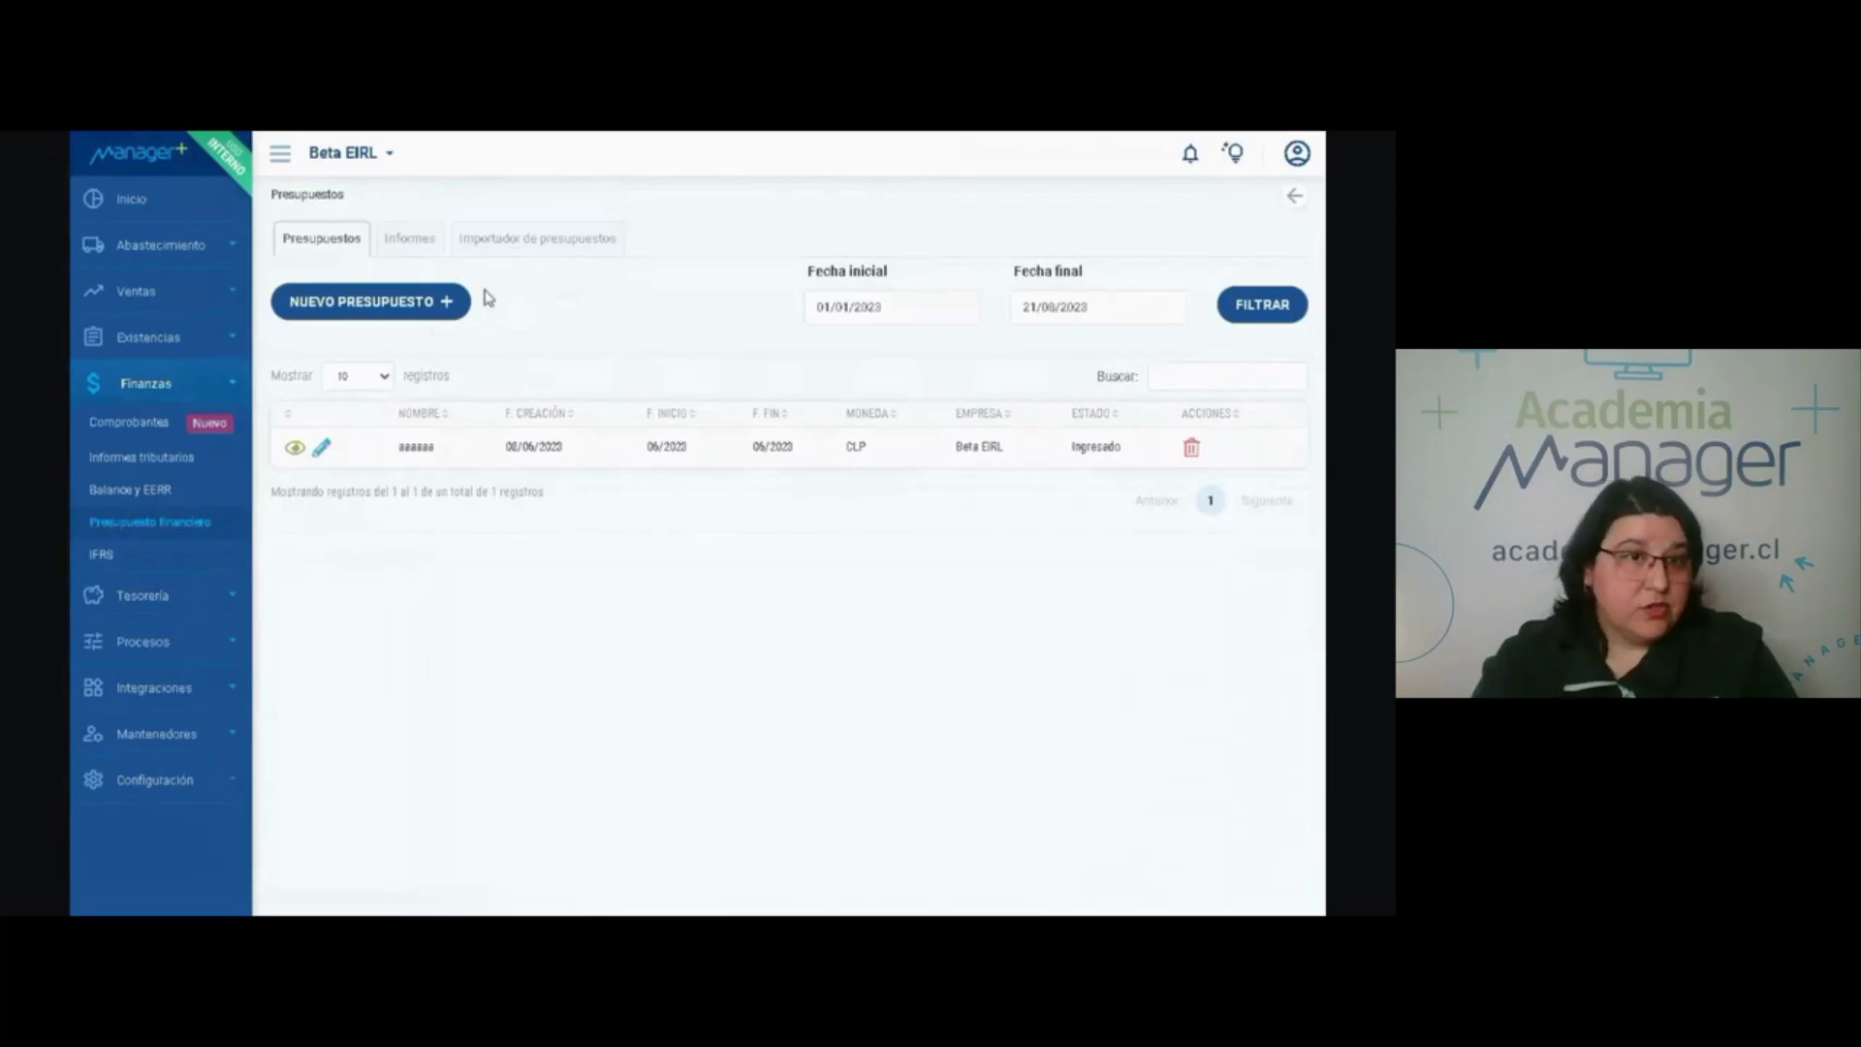
{"action": "left_click", "coordinate": [419, 250]}
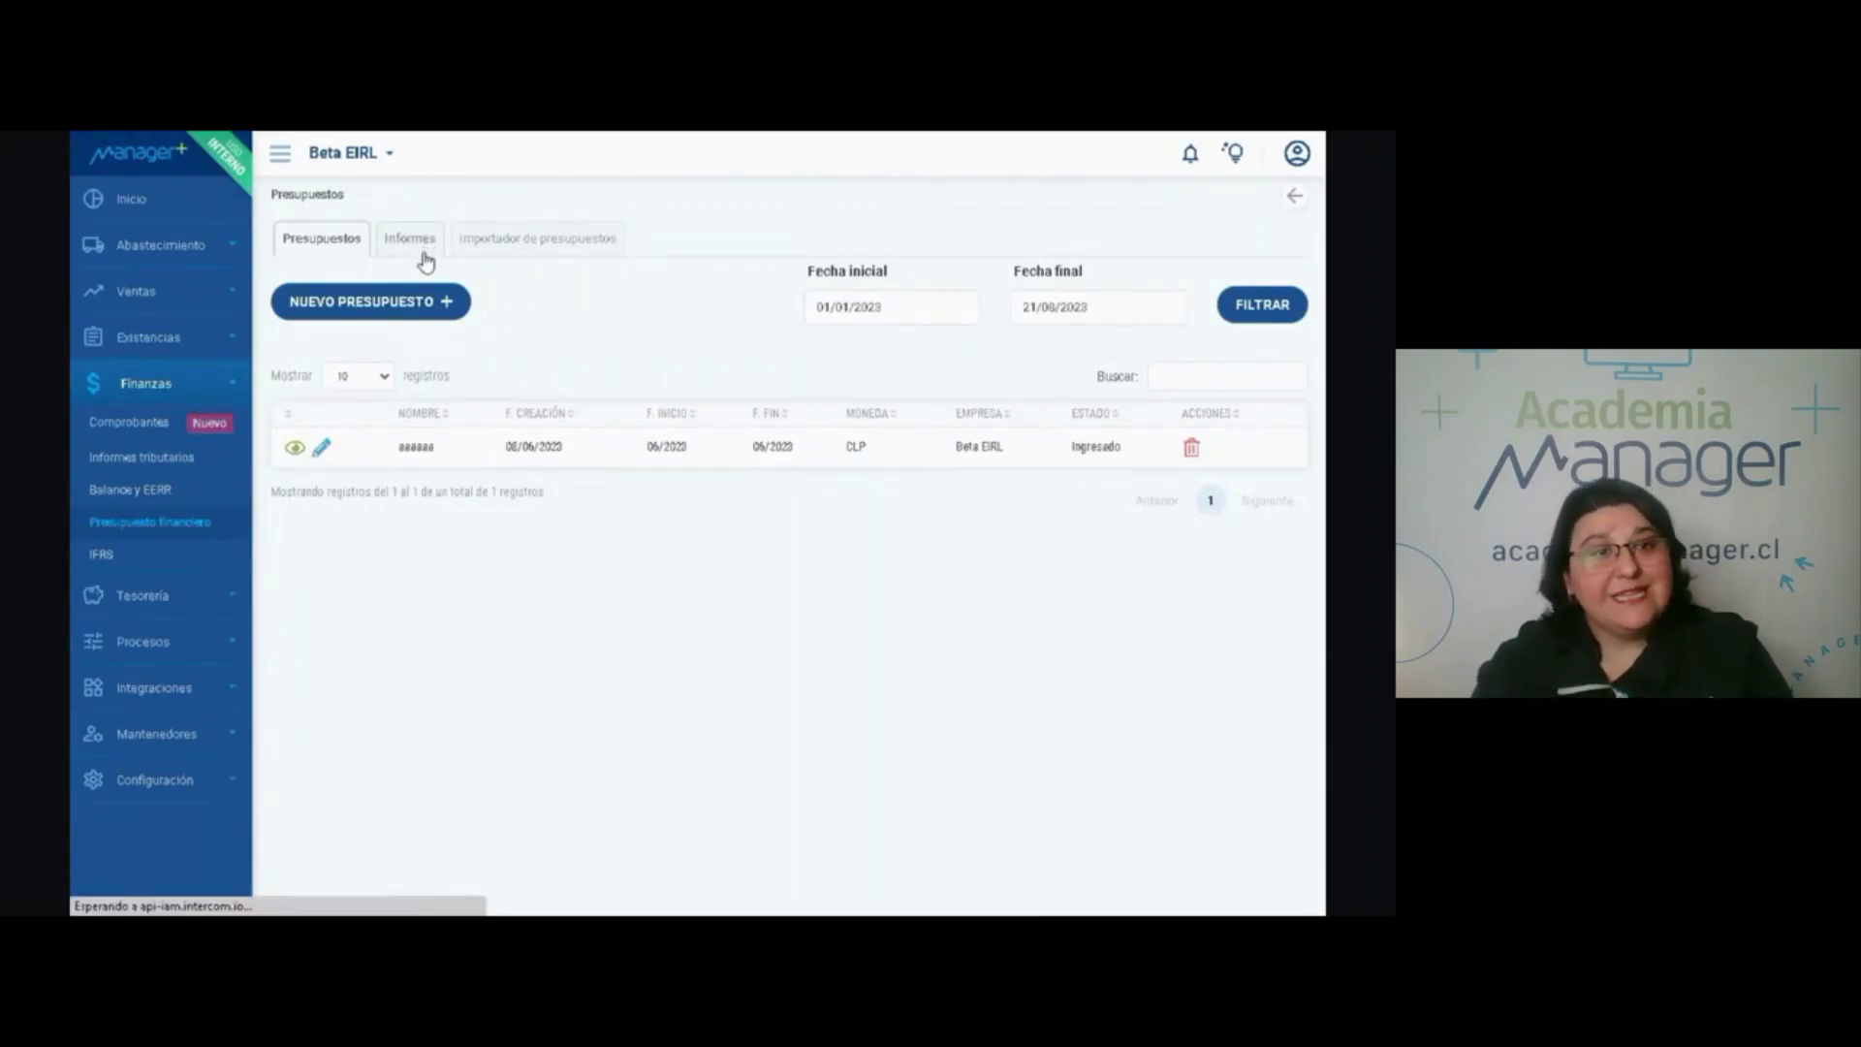
{"action": "left_click", "coordinate": [506, 245]}
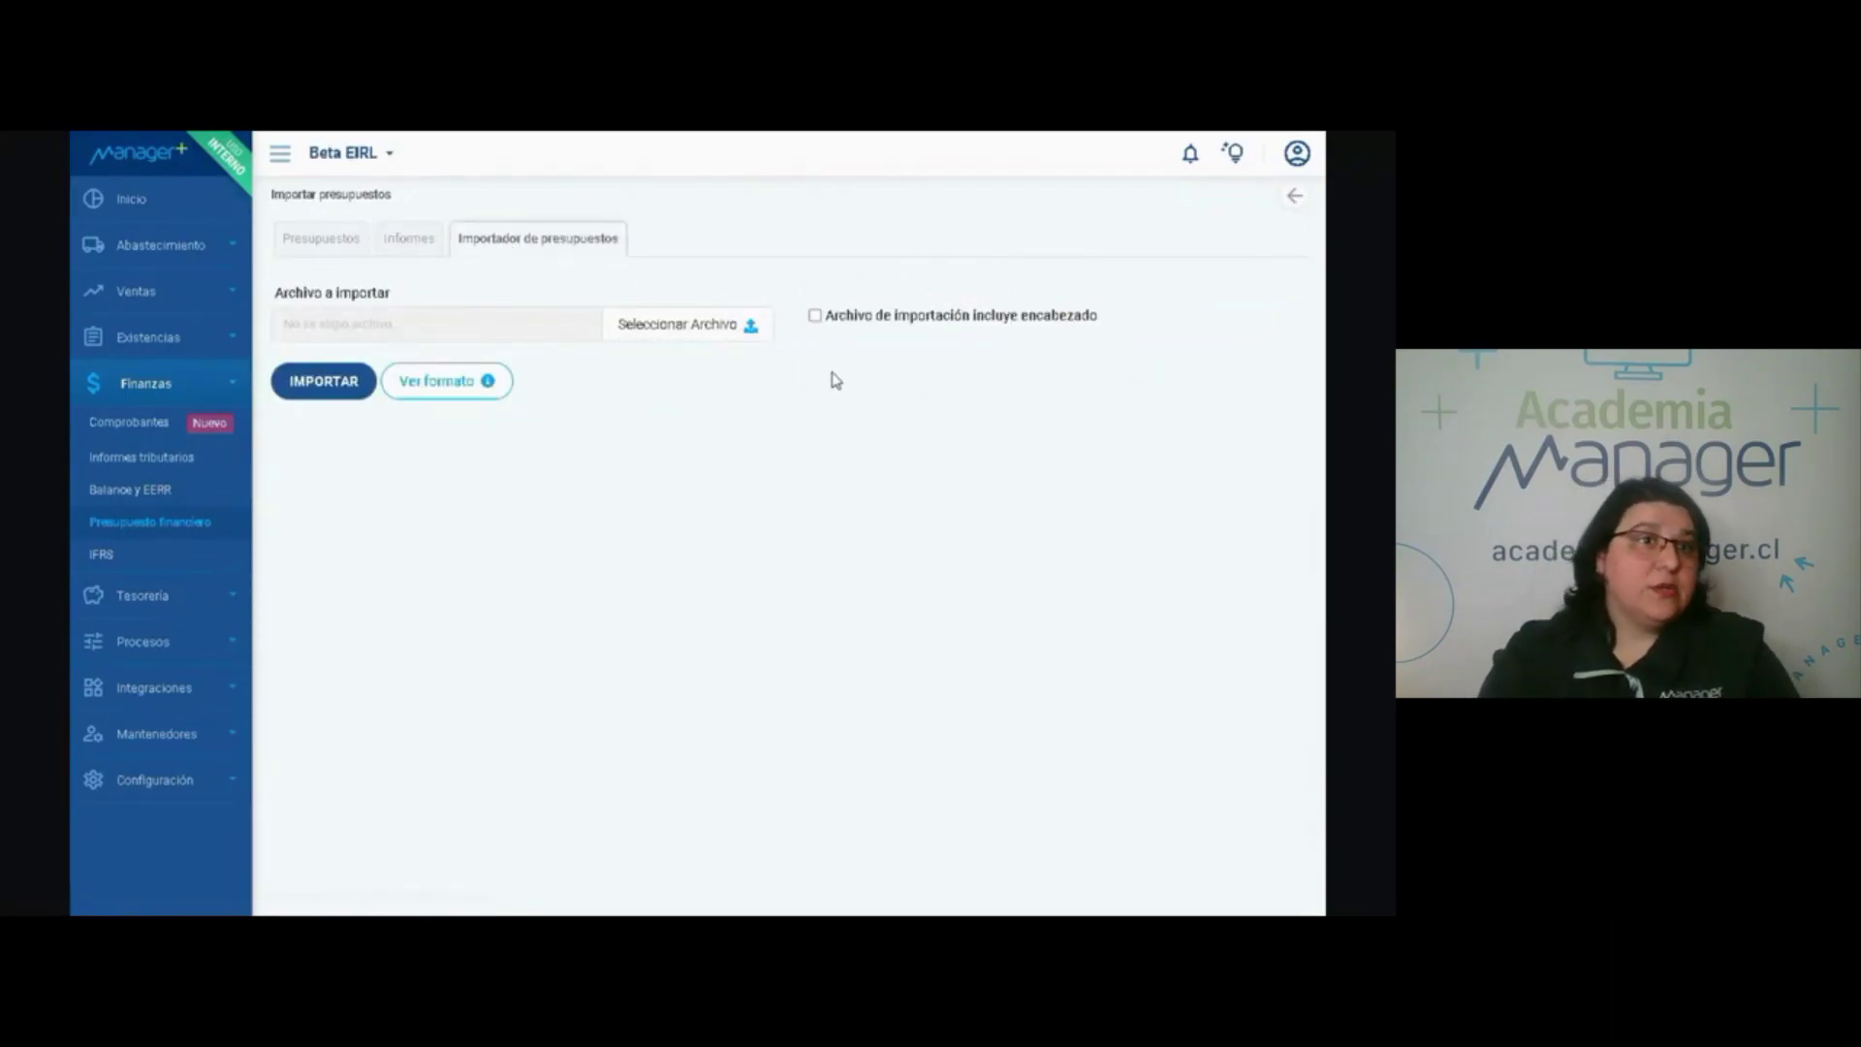
{"action": "left_click", "coordinate": [104, 560]}
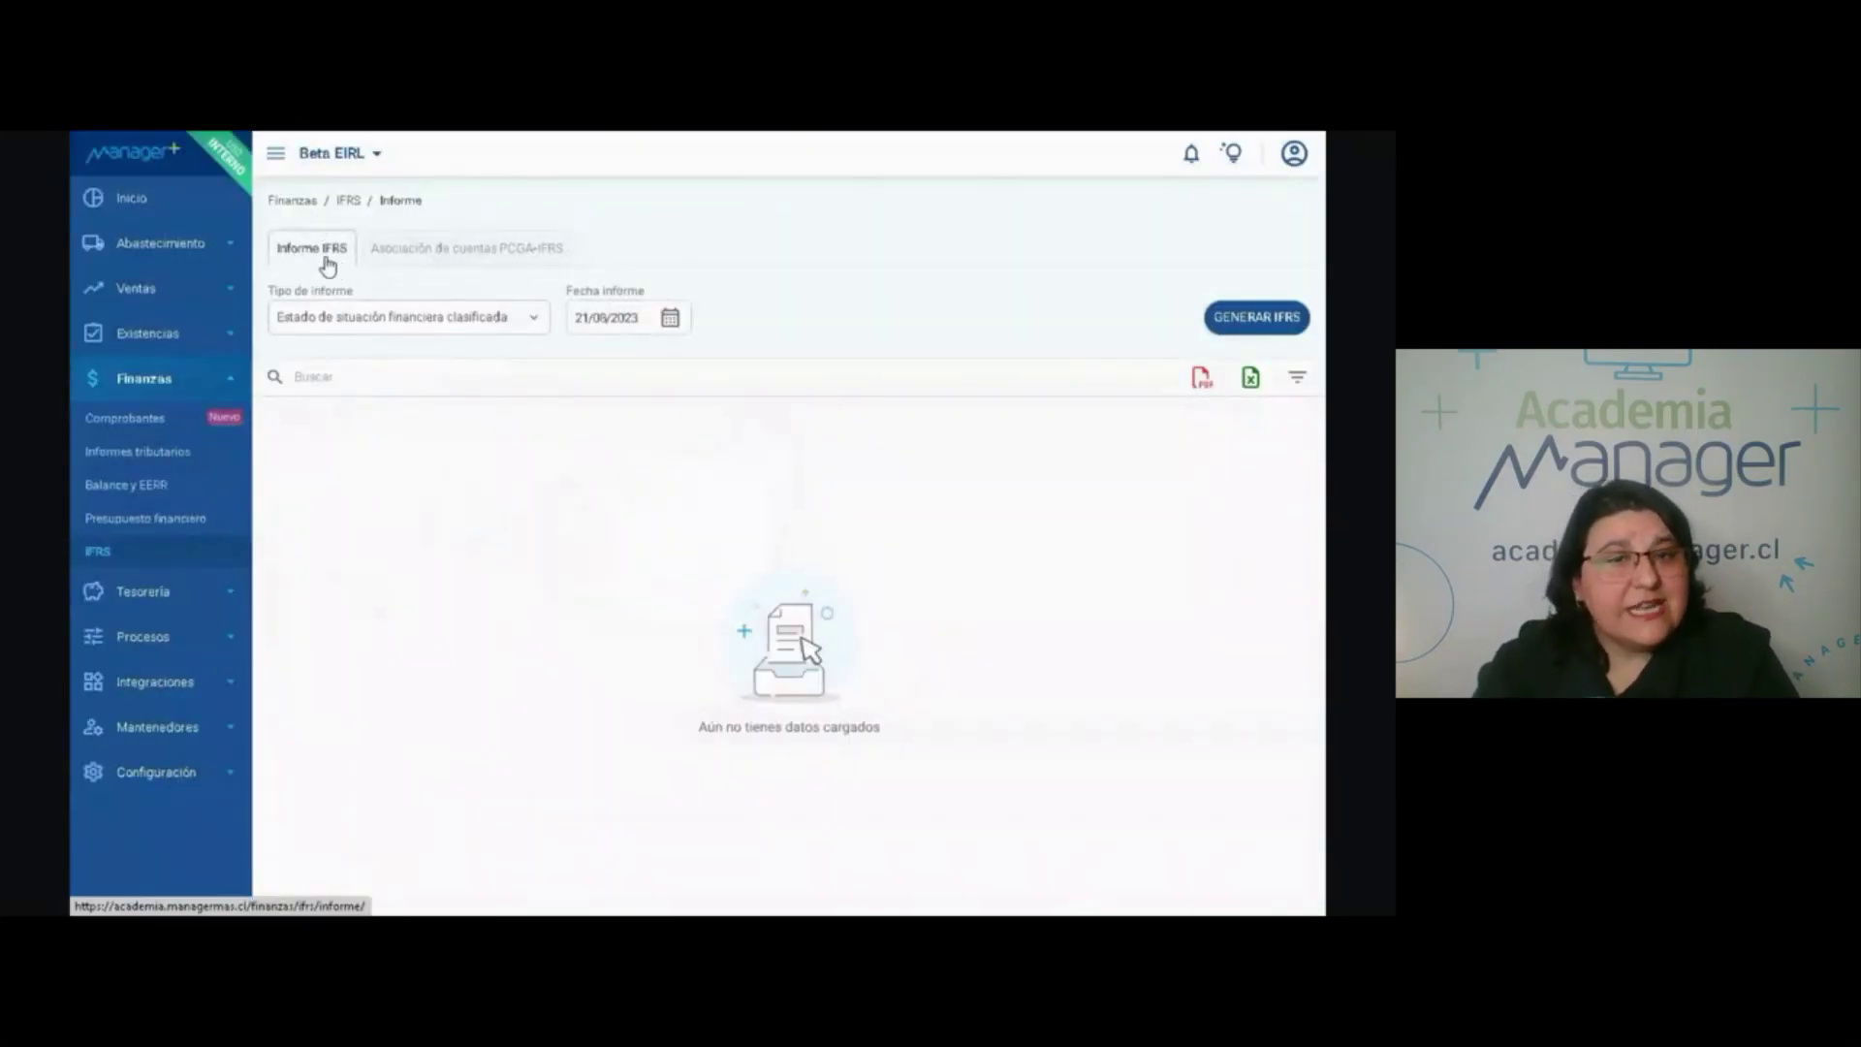
Review the IFRS report types and the PCGA-IFRS account association for Estado de Situación Financiera Clasificado, and return to Informe IFRS.
{"action": "left_click", "coordinate": [336, 324]}
{"action": "left_click", "coordinate": [339, 335]}
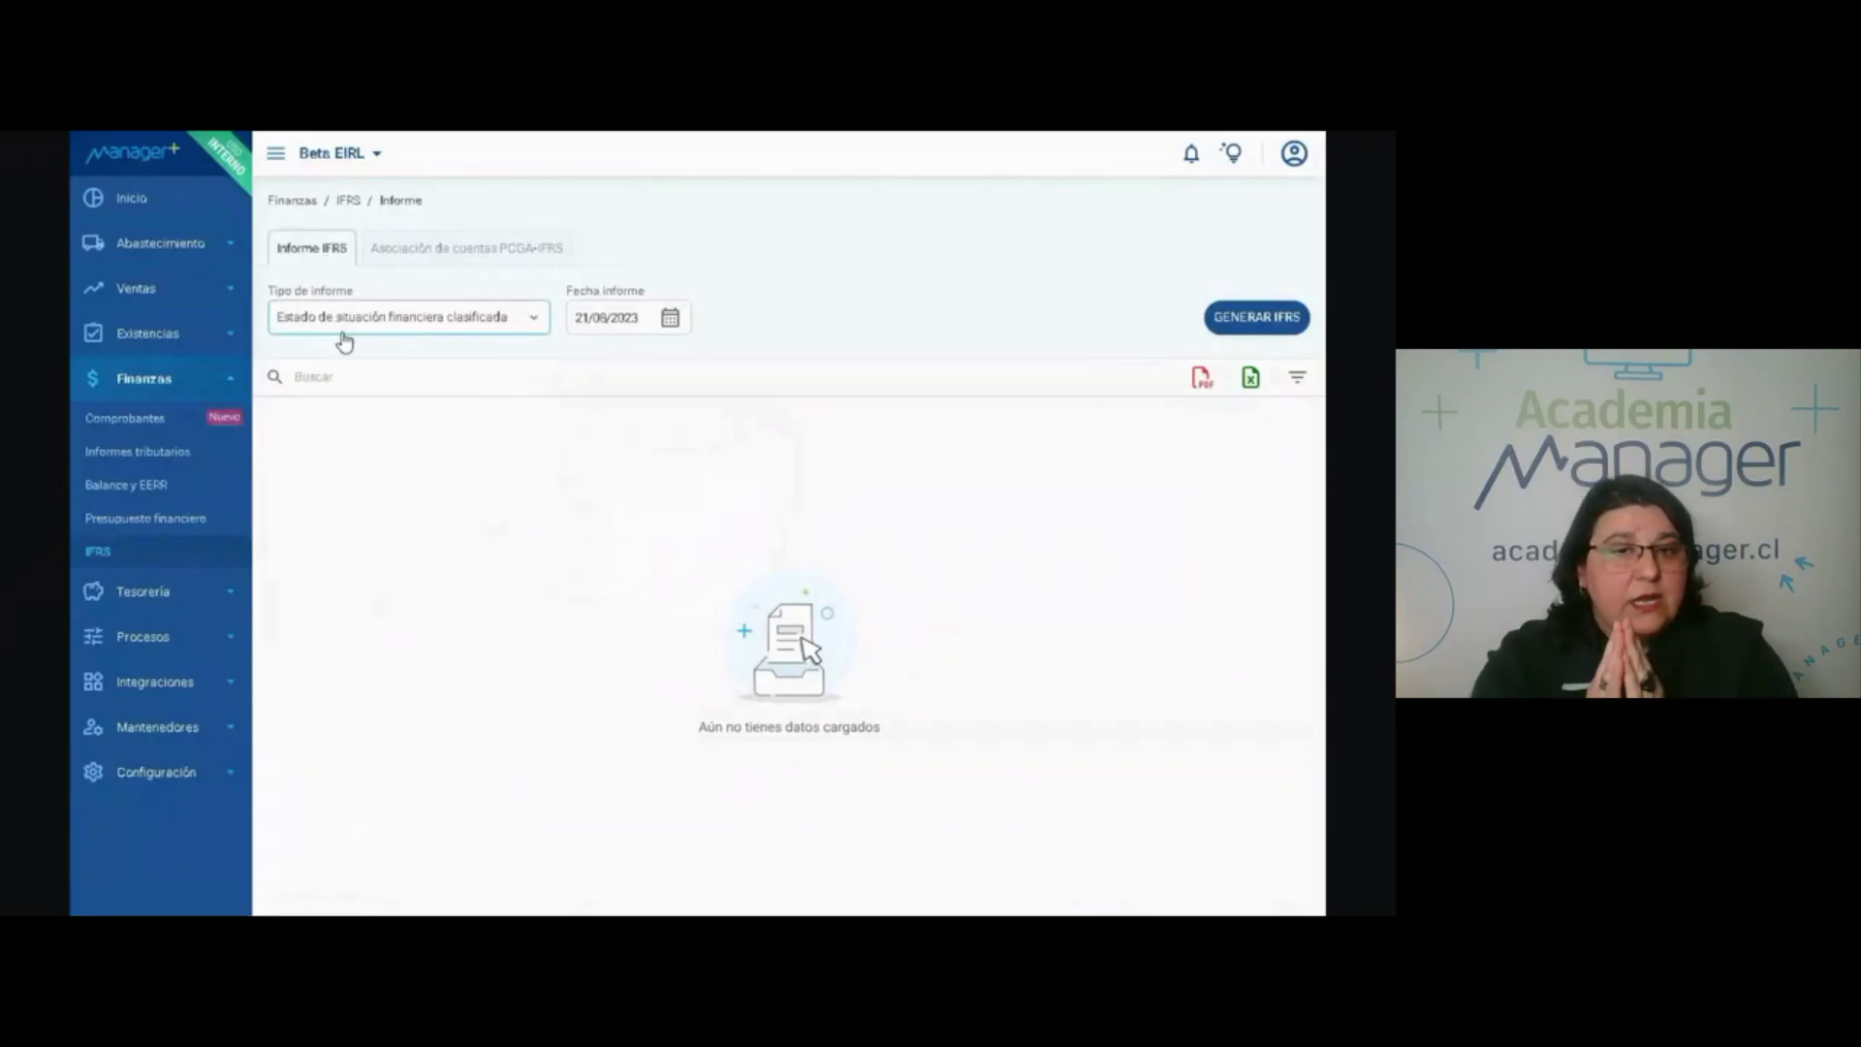
{"action": "left_click", "coordinate": [461, 260]}
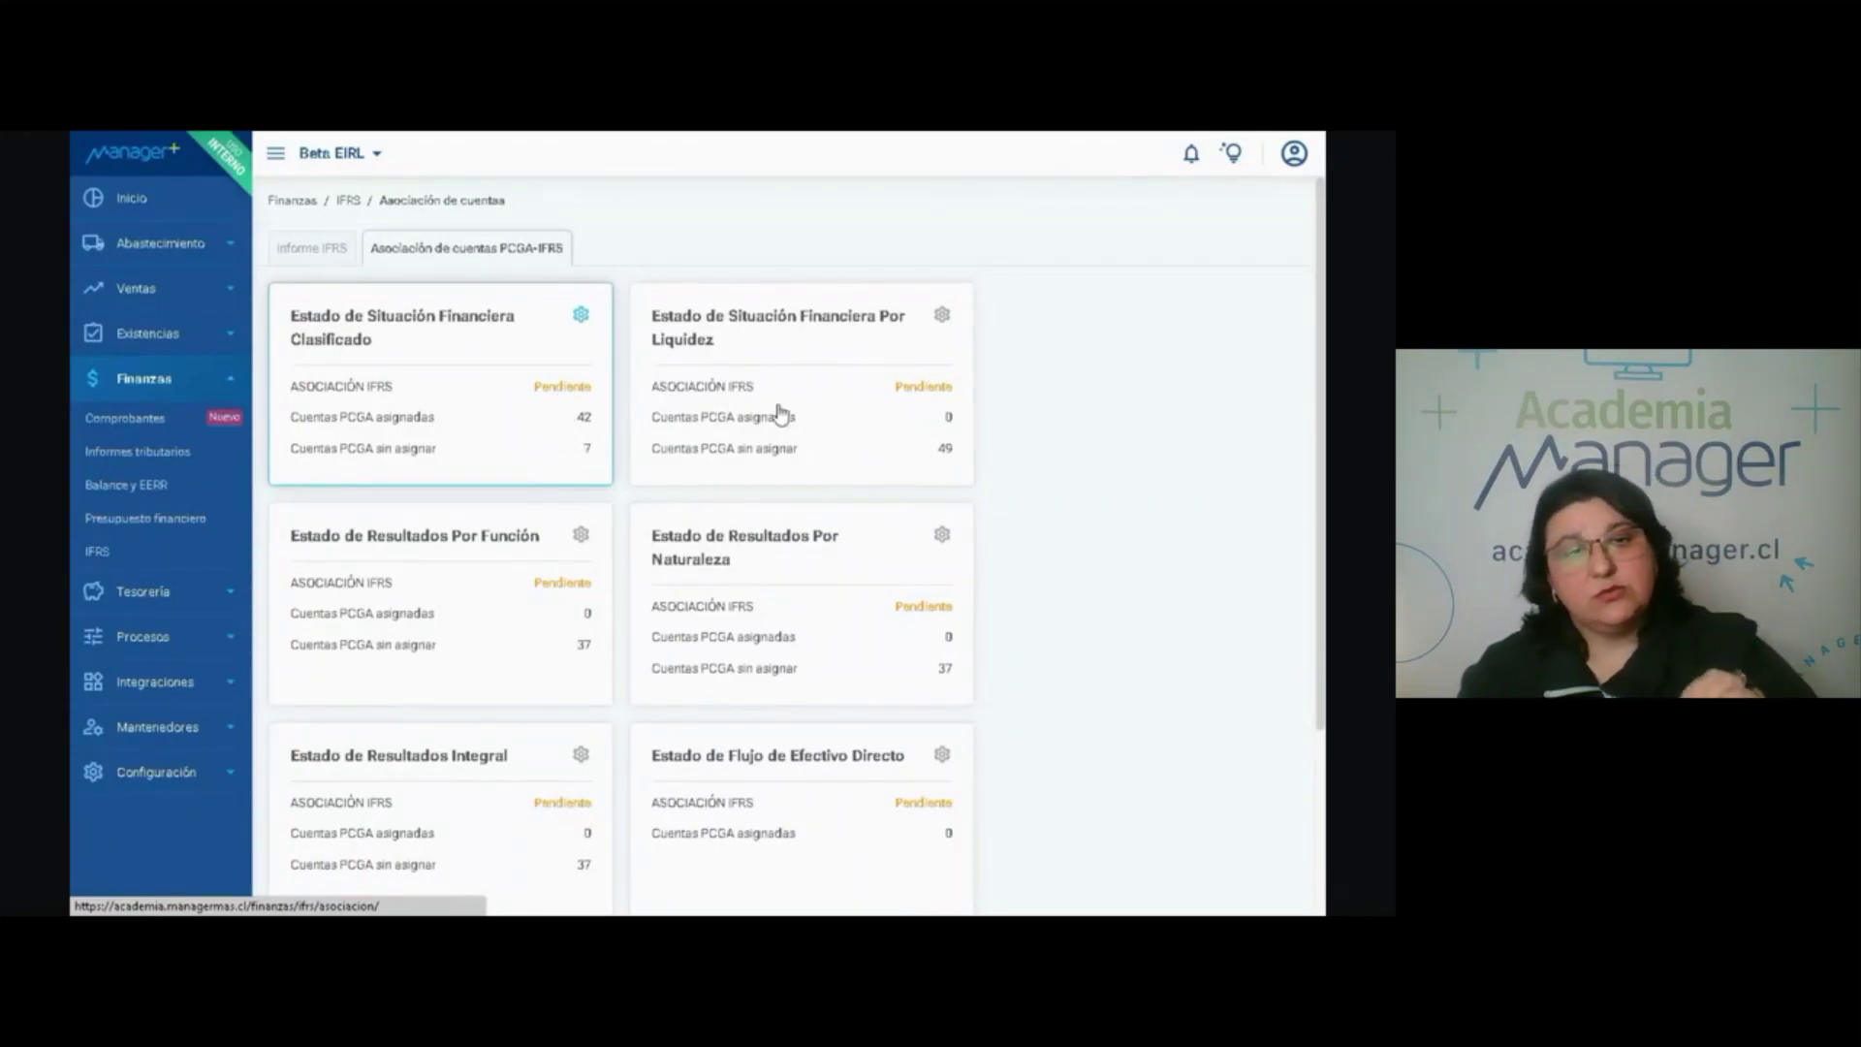
{"action": "left_click", "coordinate": [583, 315]}
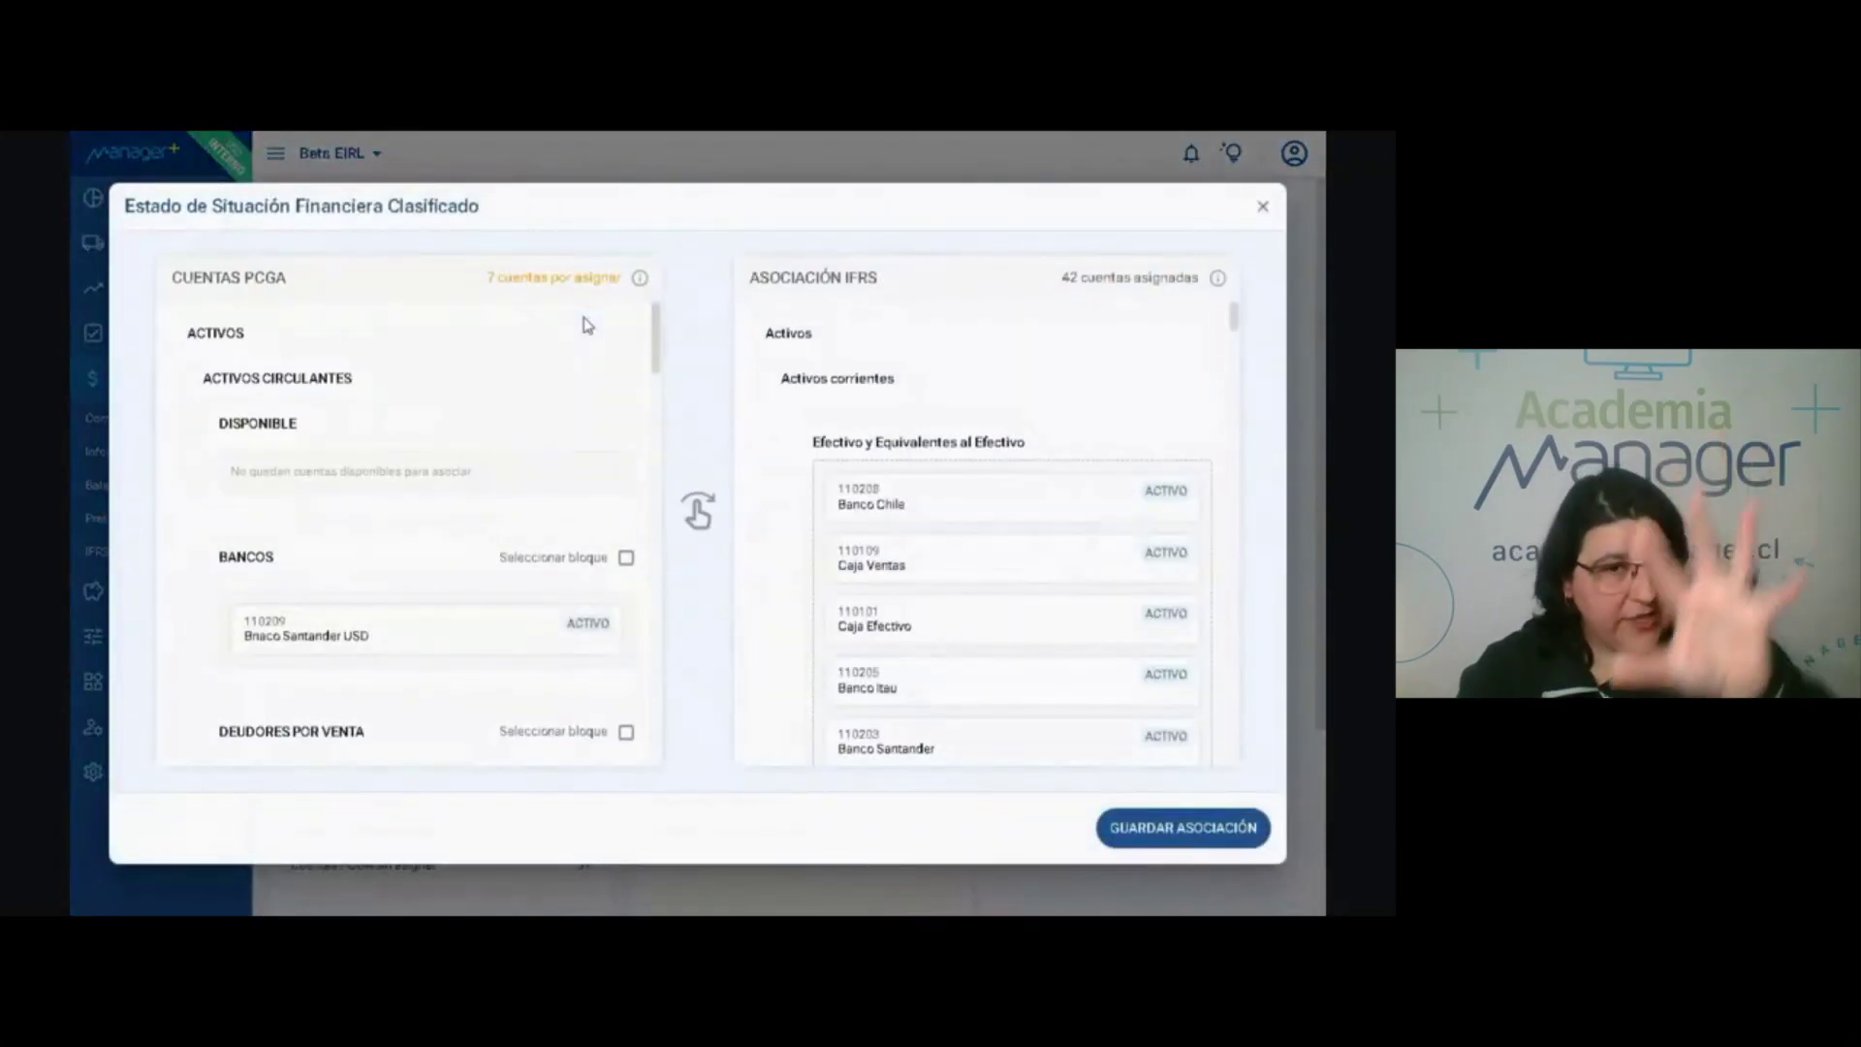
{"action": "scroll", "coordinate": [445, 560], "scroll_direction": "down", "scroll_amount": 5}
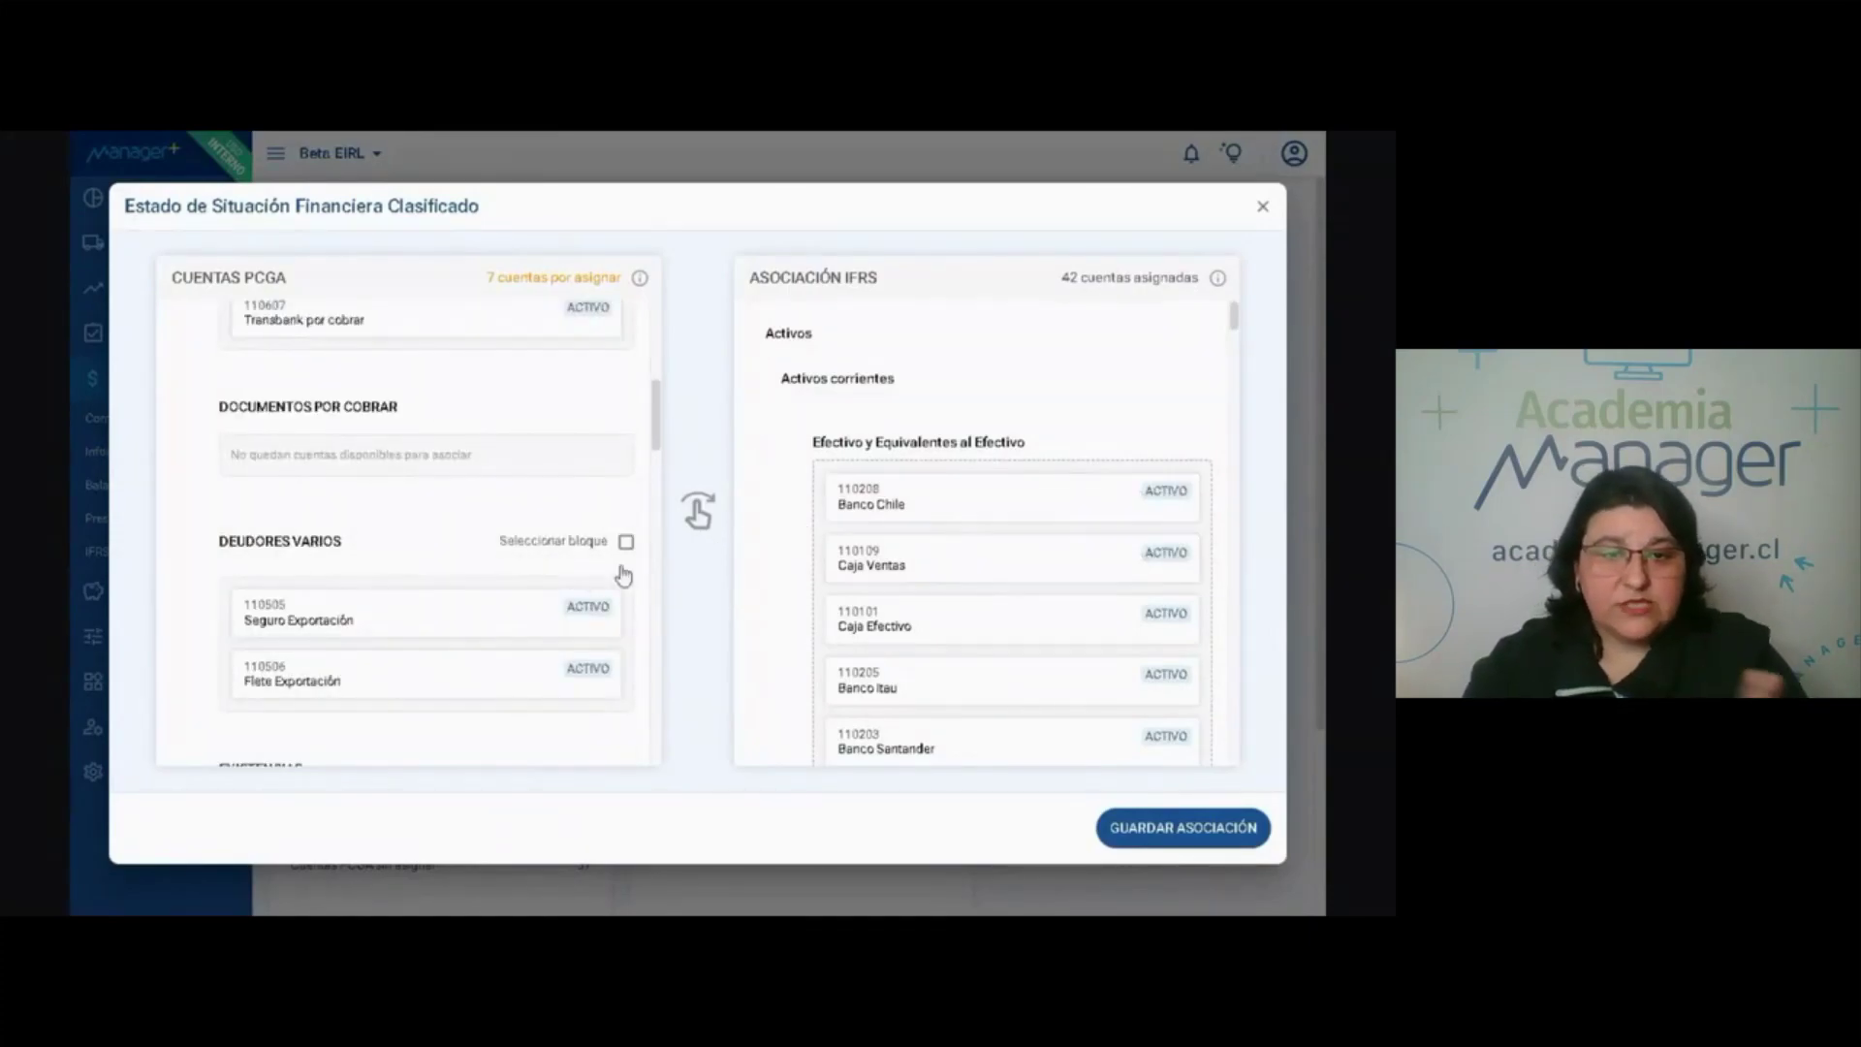
{"action": "left_click_drag", "start_coordinate": [466, 623], "coordinate": [407, 620]}
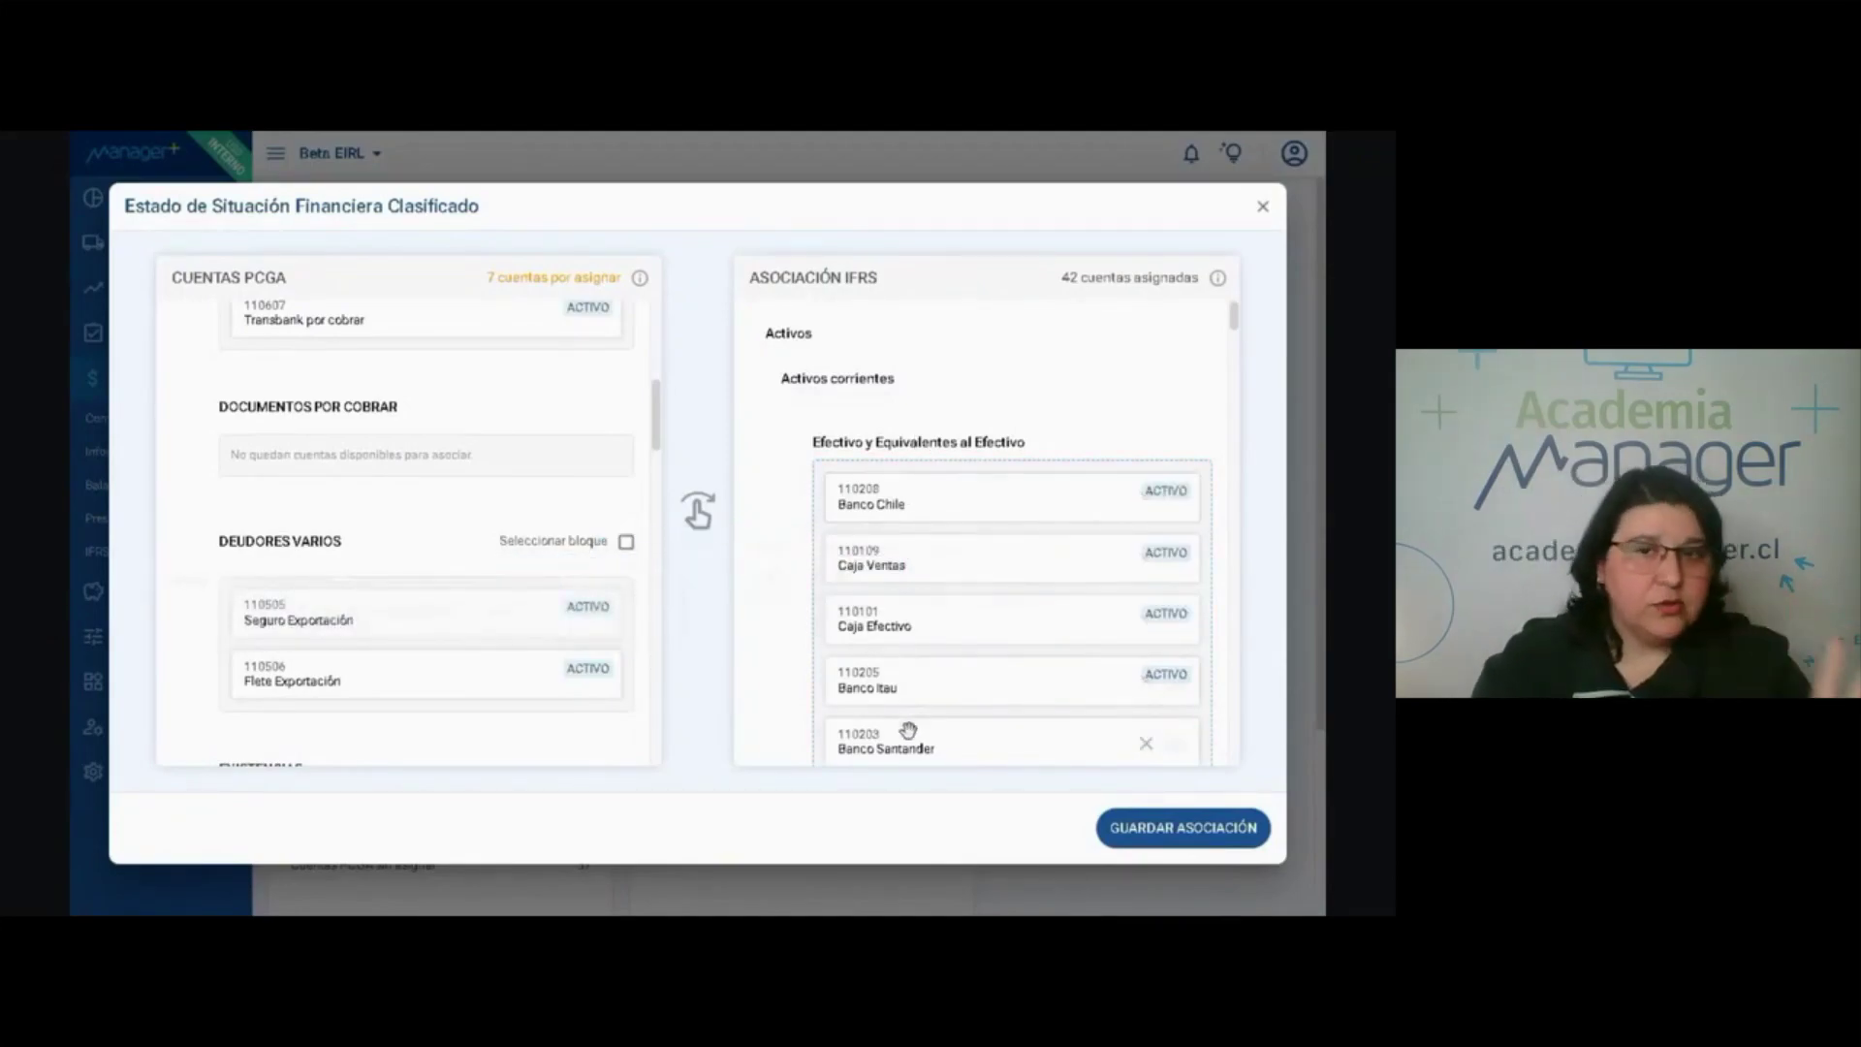
{"action": "left_click", "coordinate": [1168, 836]}
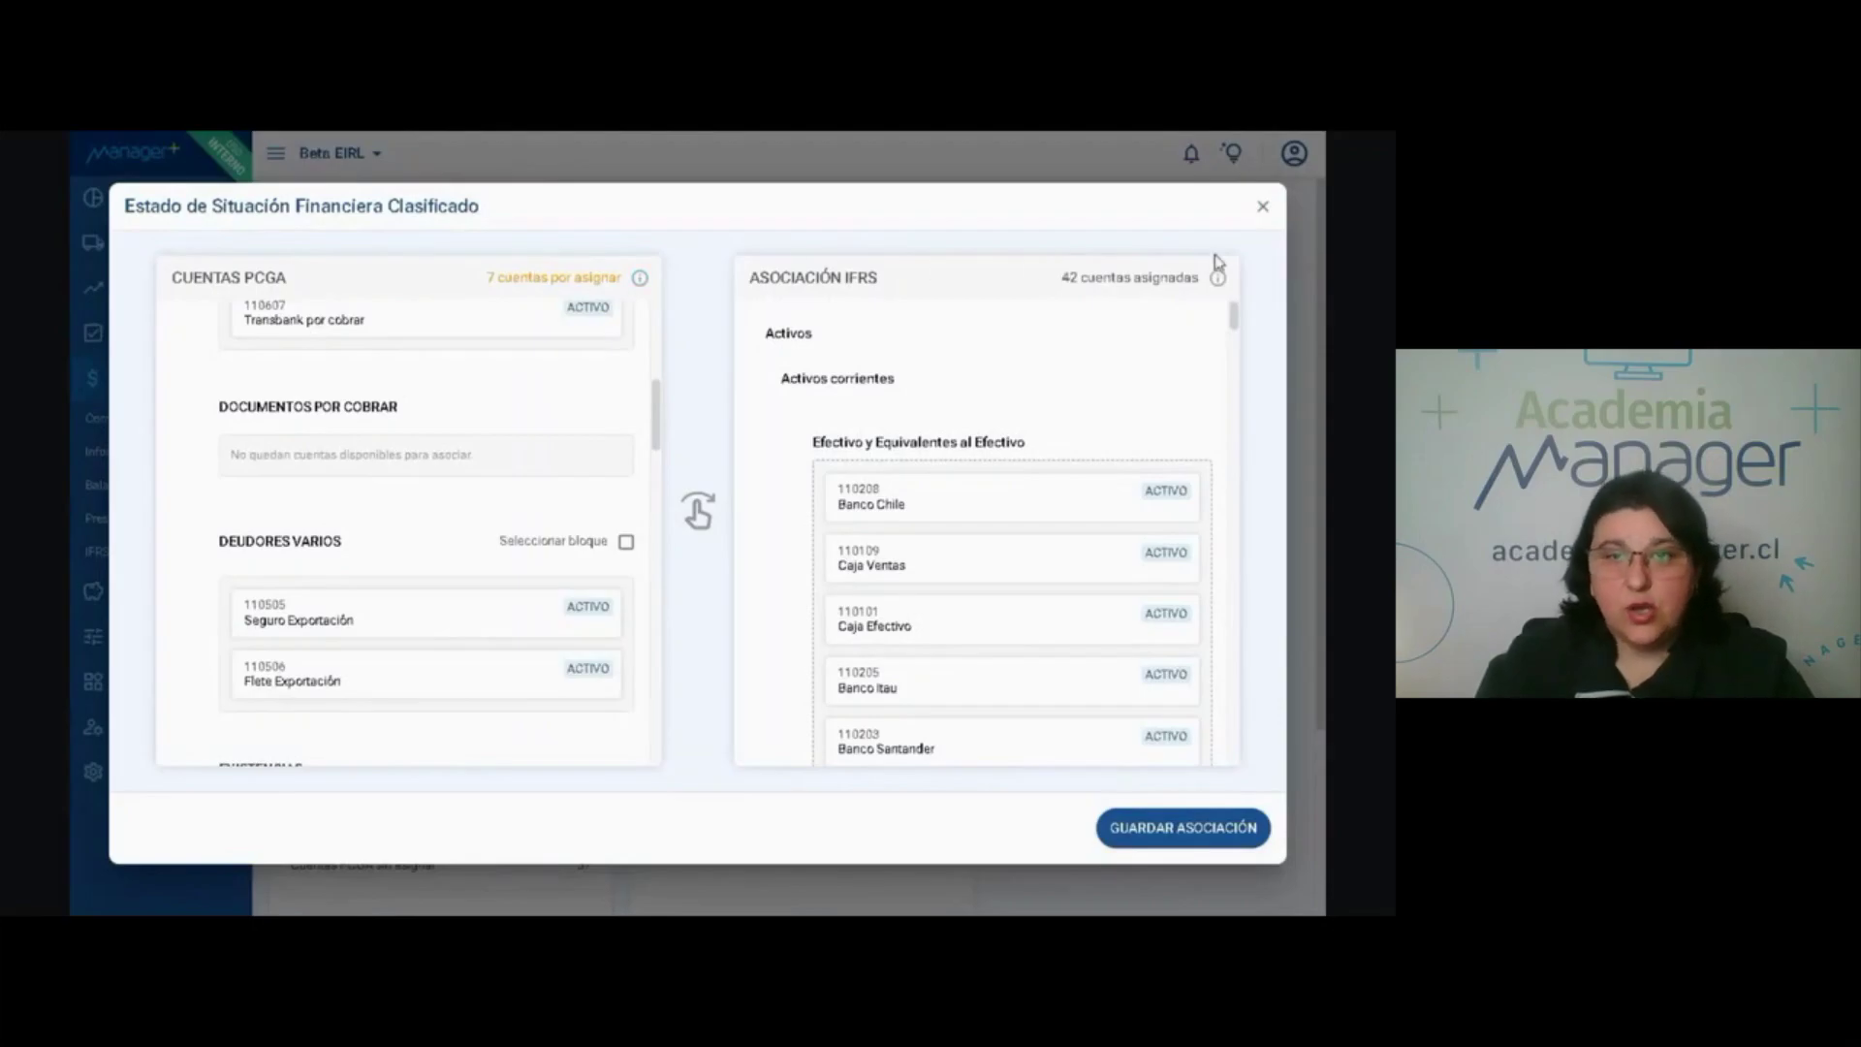
{"action": "left_click", "coordinate": [1263, 206]}
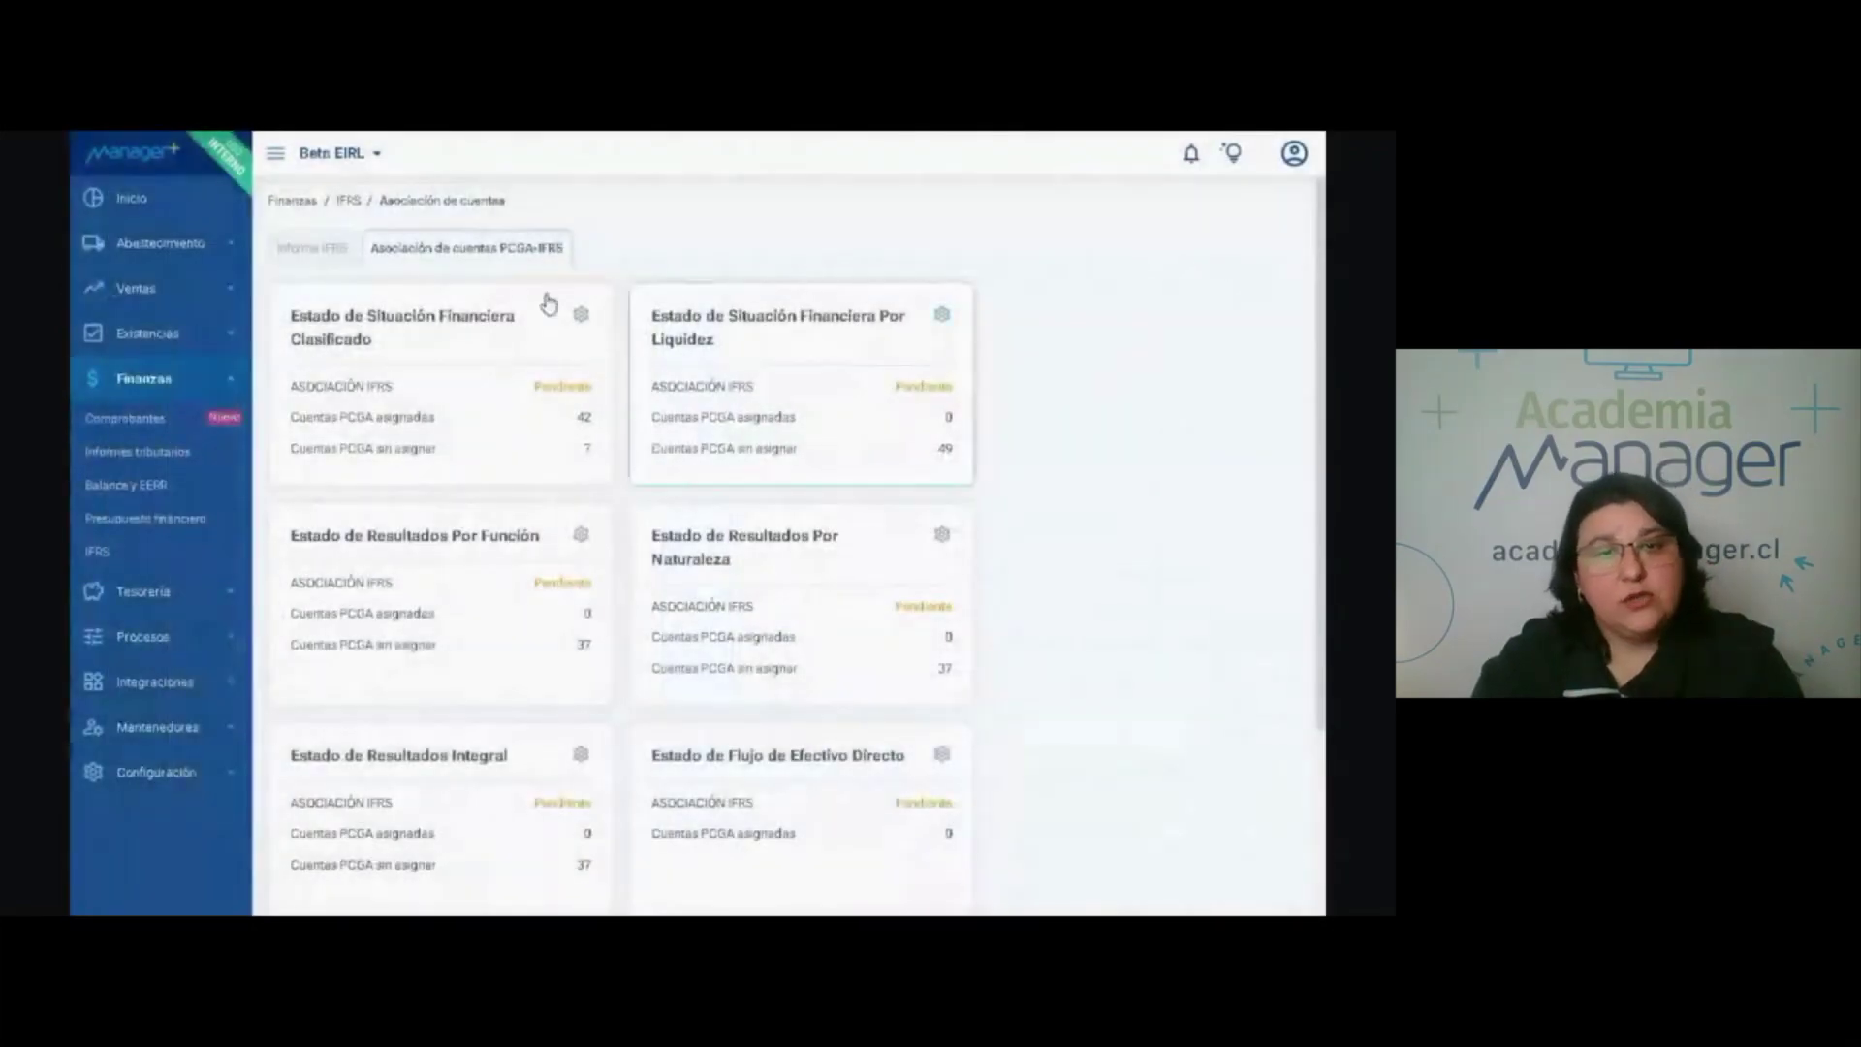
{"action": "left_click", "coordinate": [307, 252]}
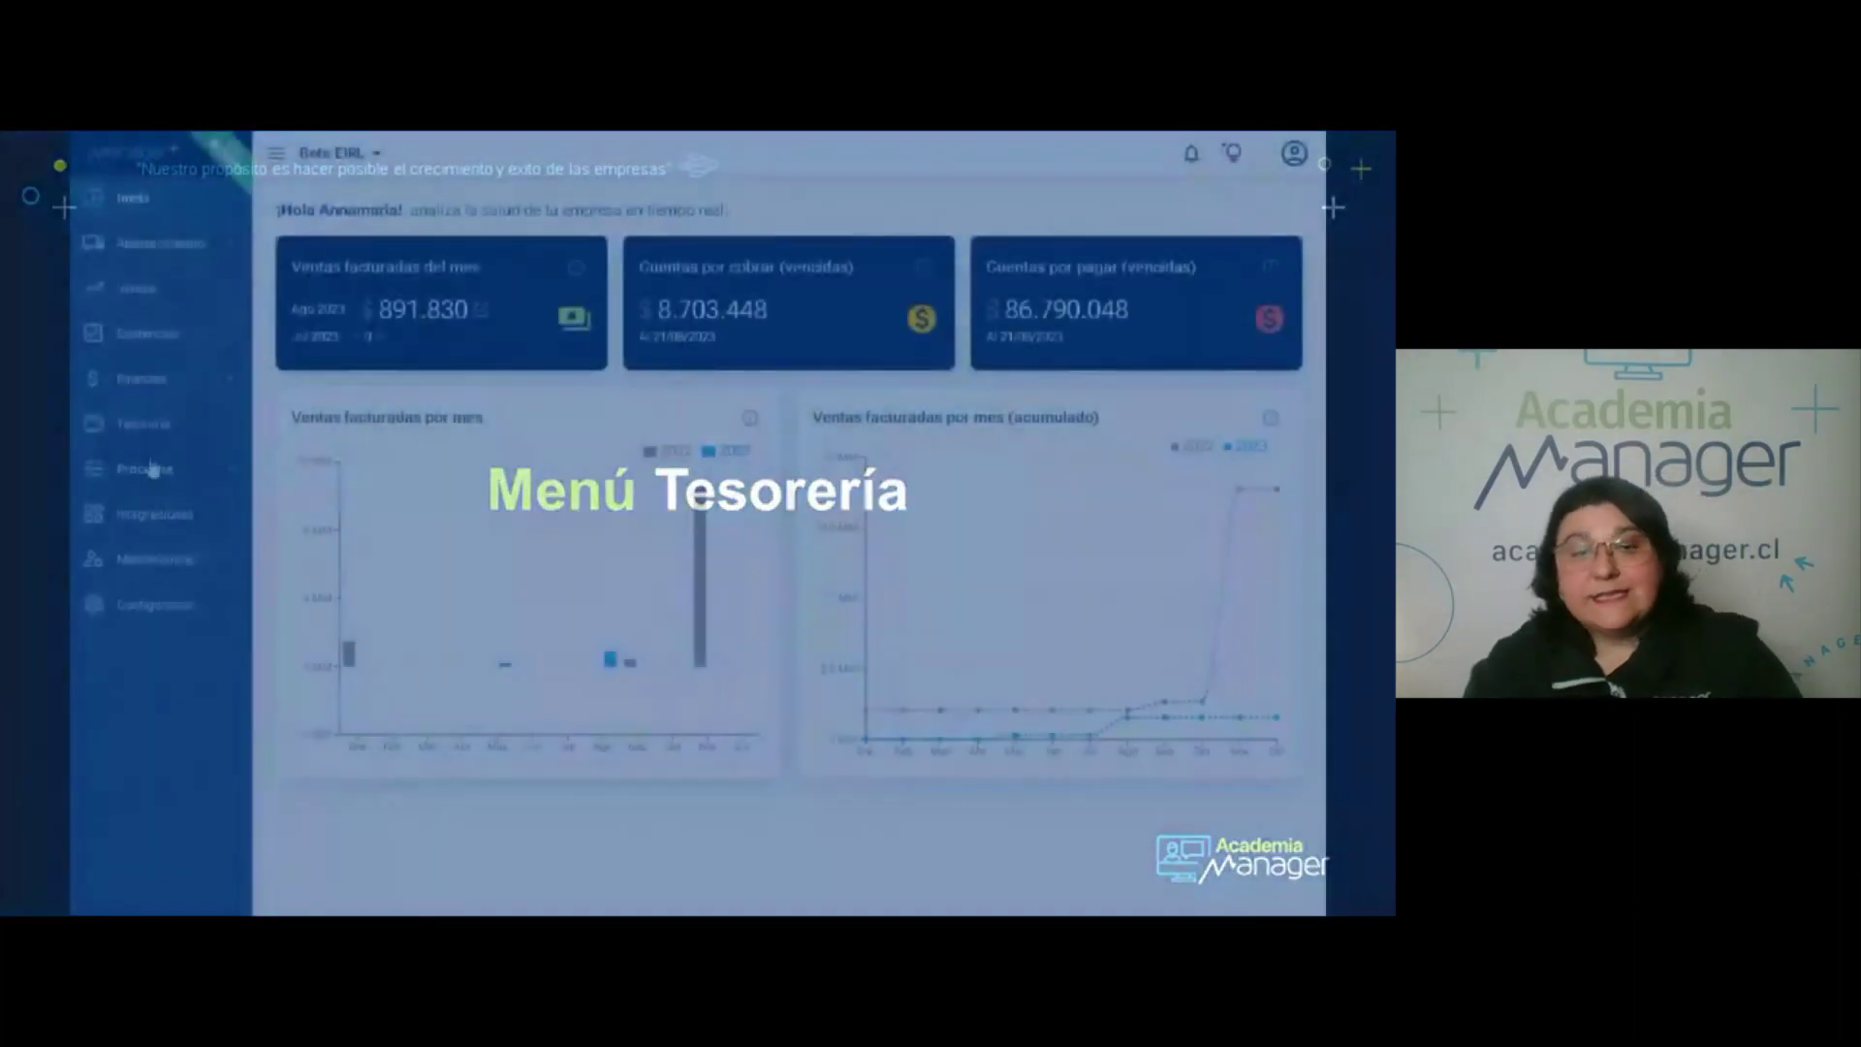
Look through the Pagos and Recaudaciones processes in Tesorería.
{"action": "left_click", "coordinate": [142, 424]}
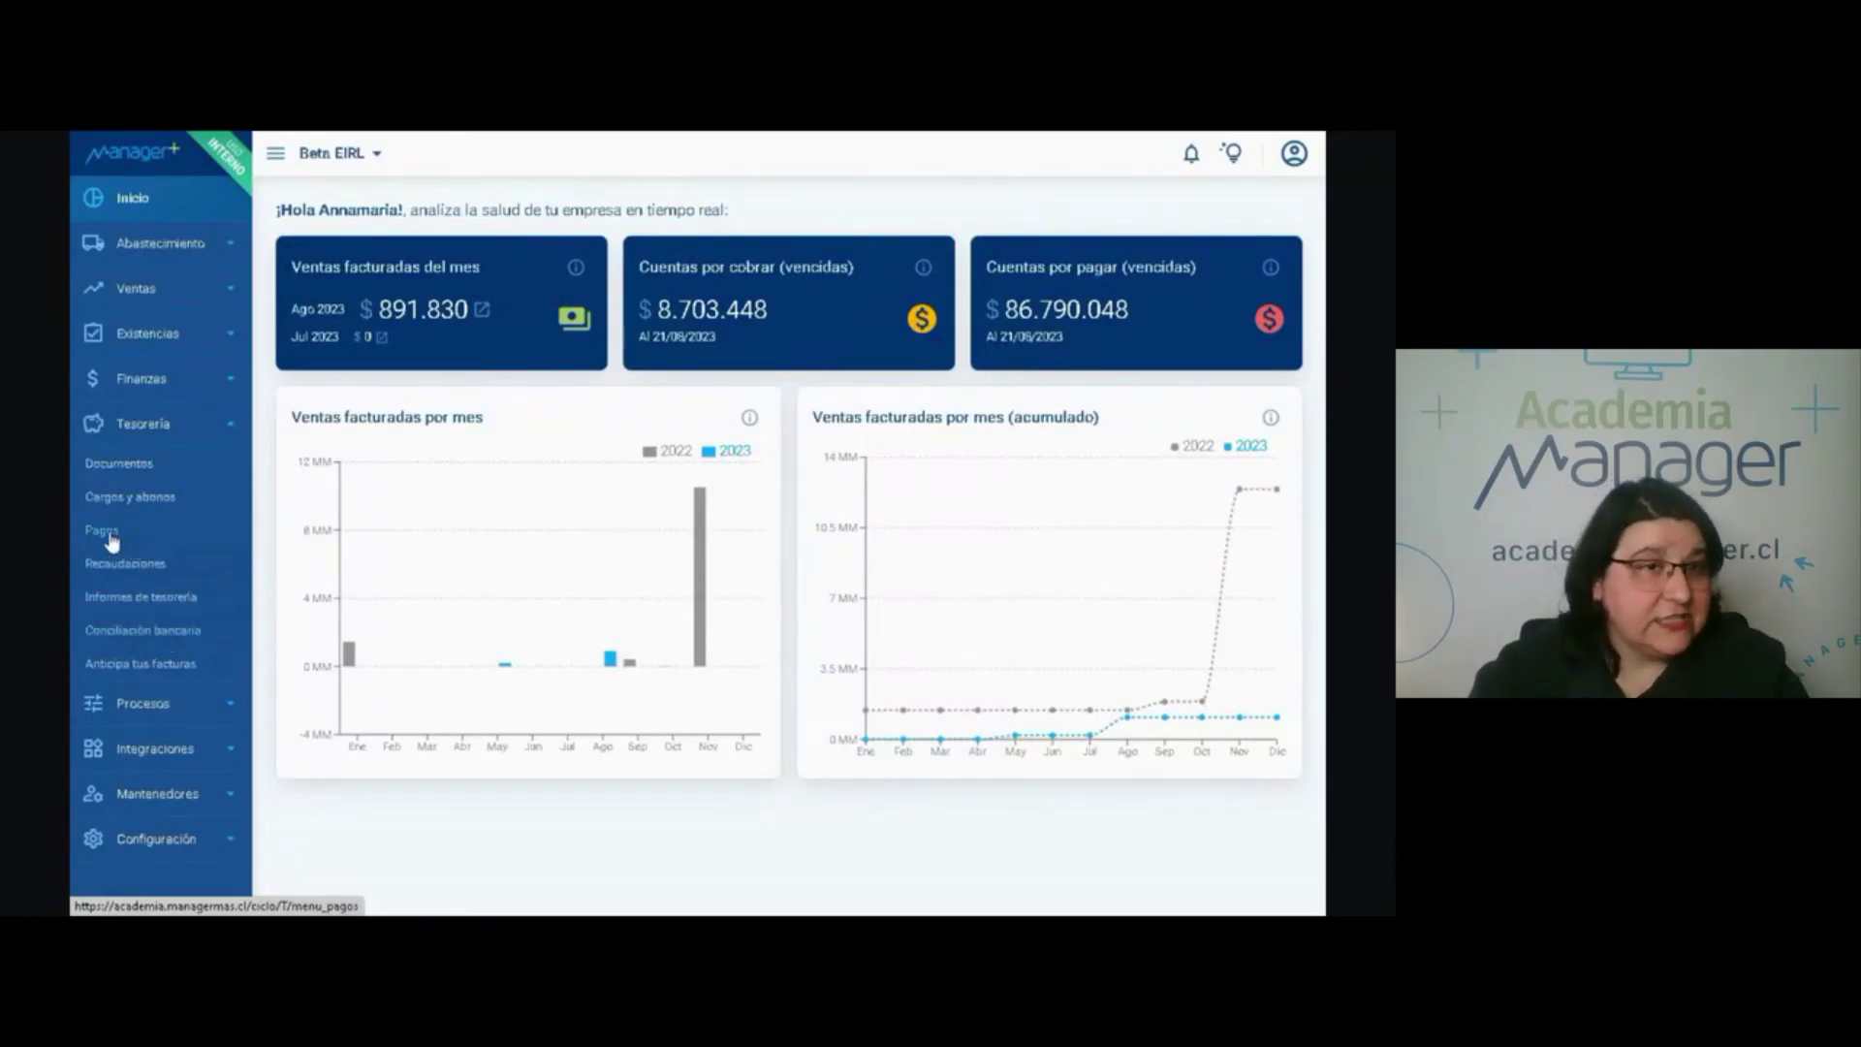
{"action": "left_click", "coordinate": [104, 532]}
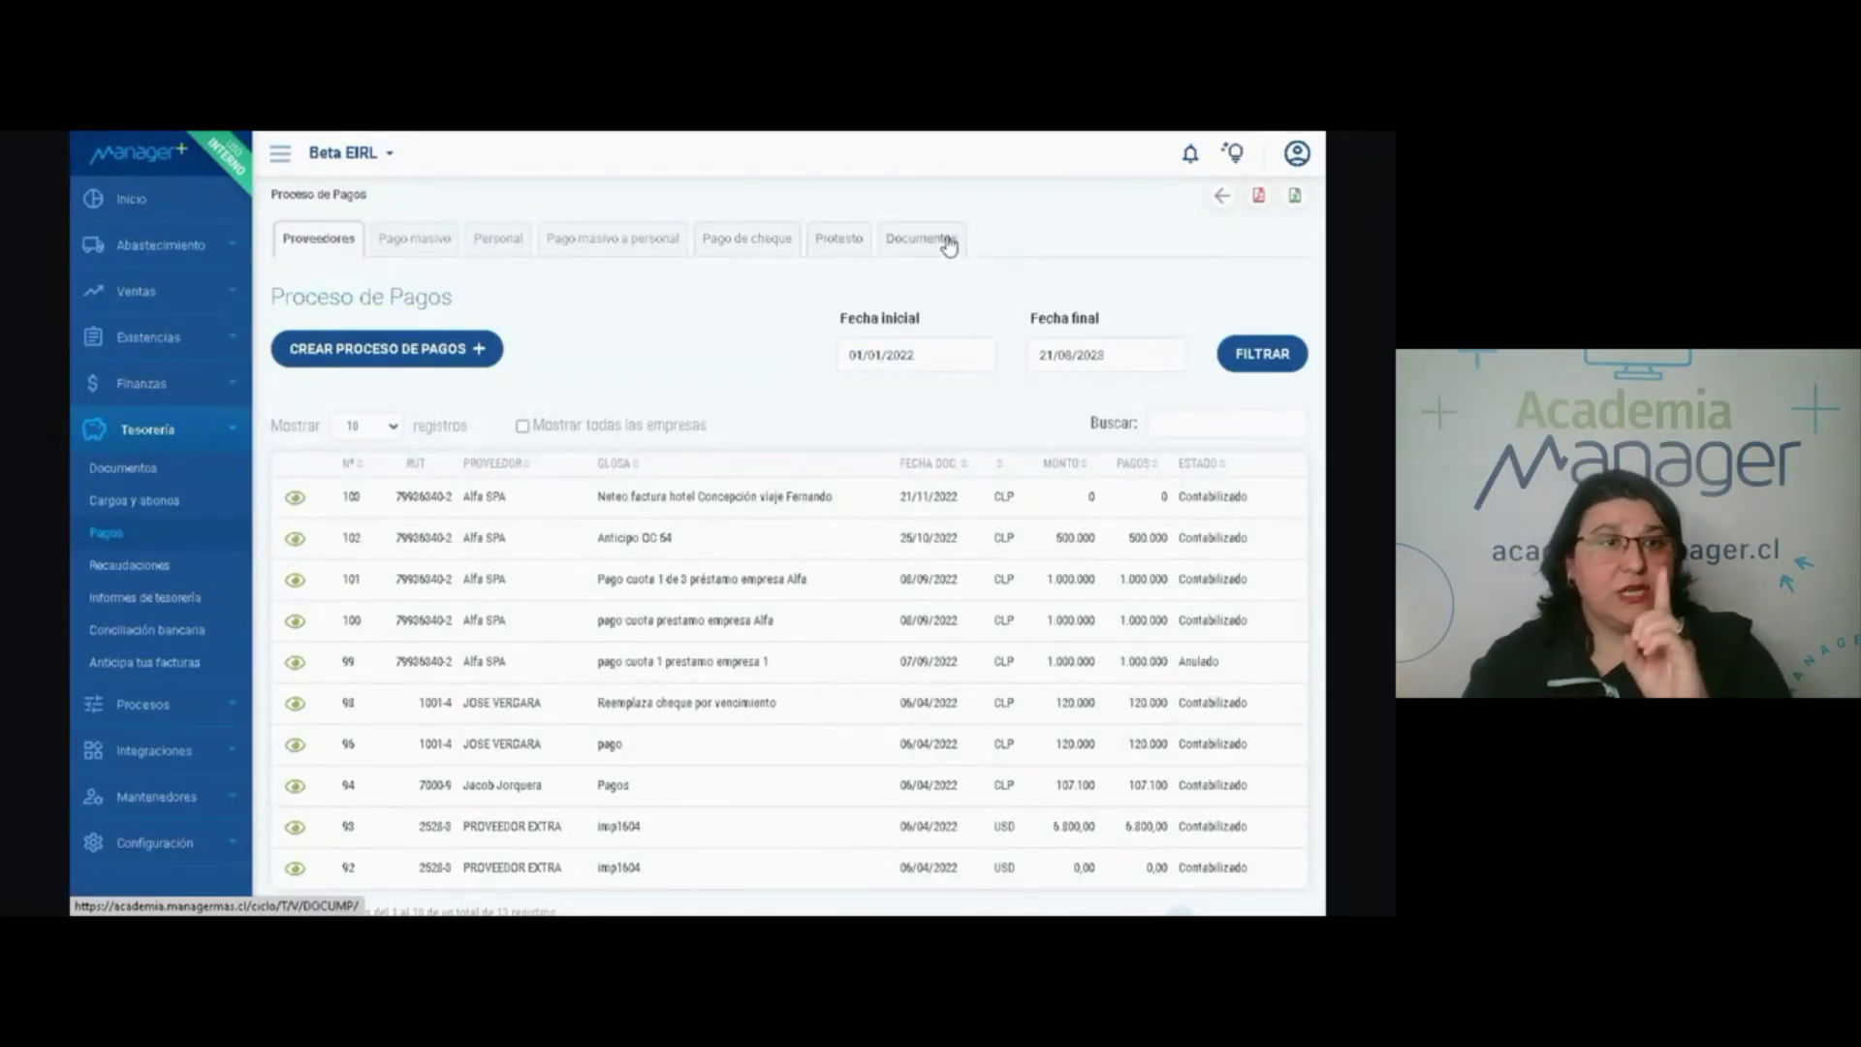
{"action": "left_click", "coordinate": [158, 570]}
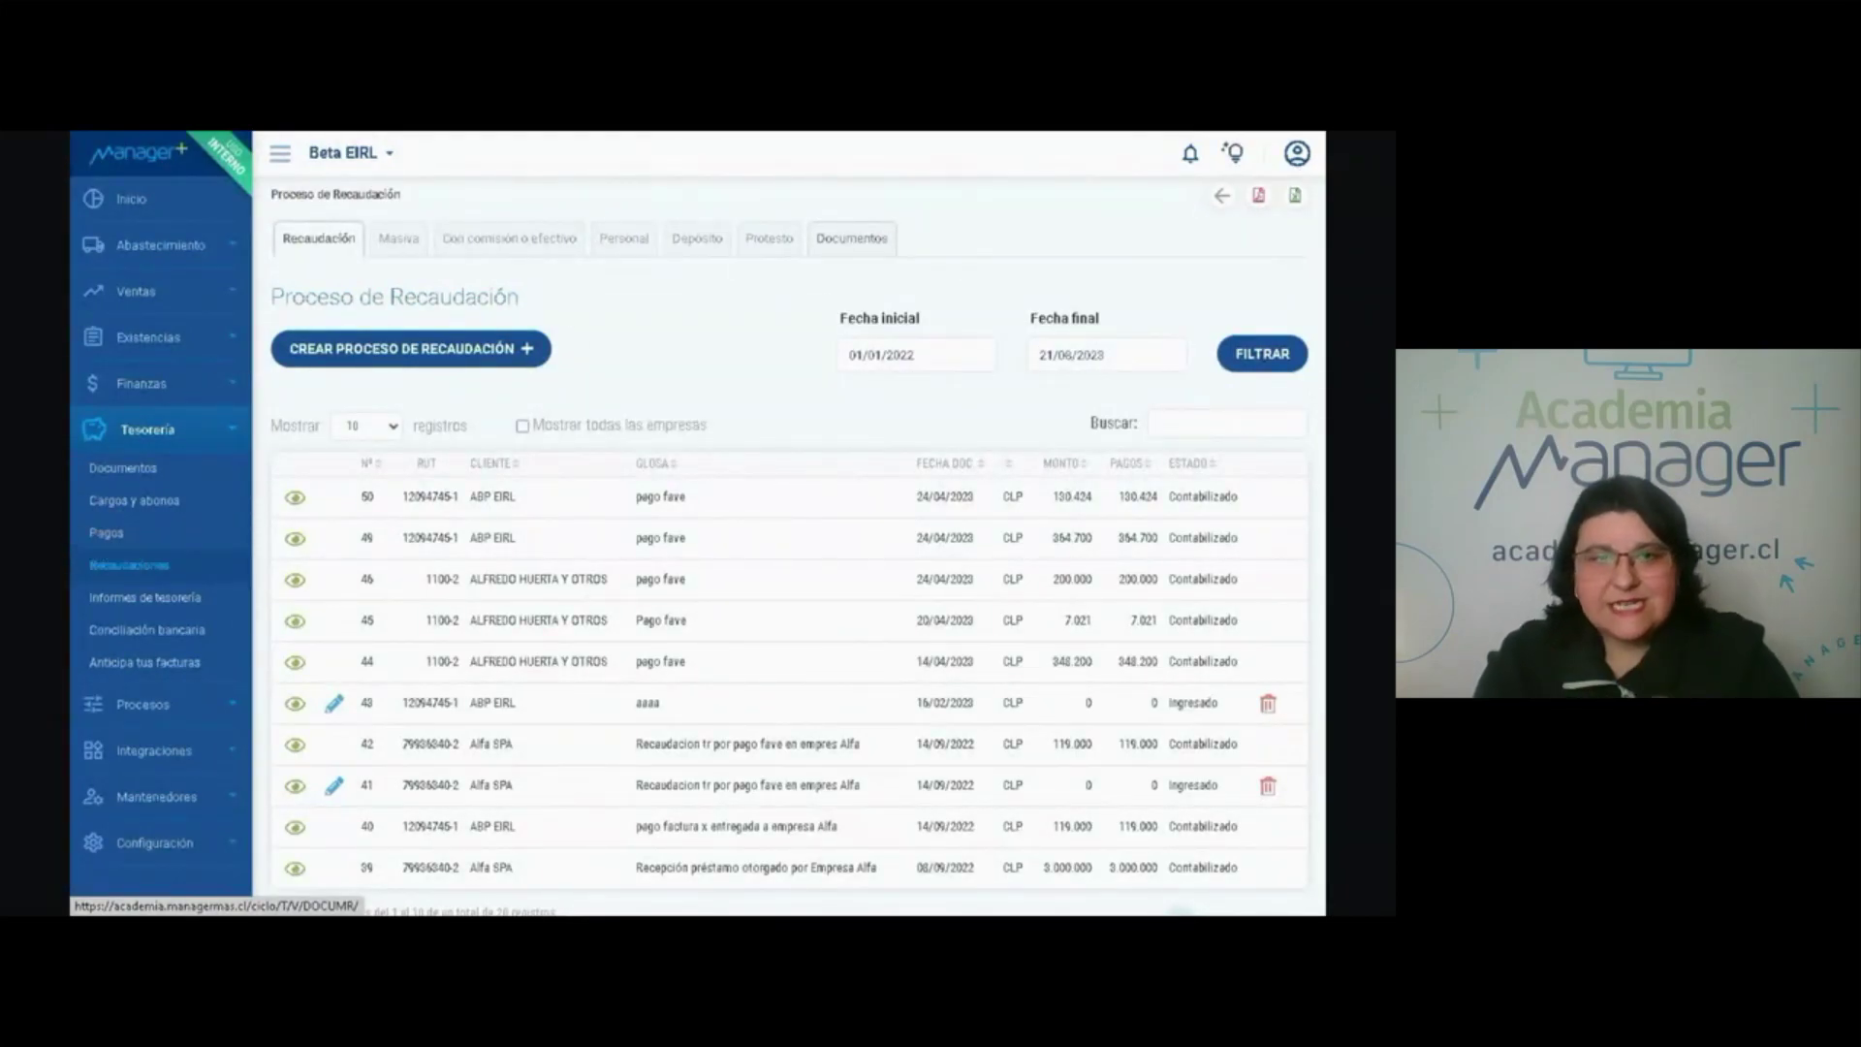
List the 2023 Conciliación bancaria records for the first Banco Chile account and check the status options of cartola 2.
{"action": "left_click", "coordinate": [126, 603]}
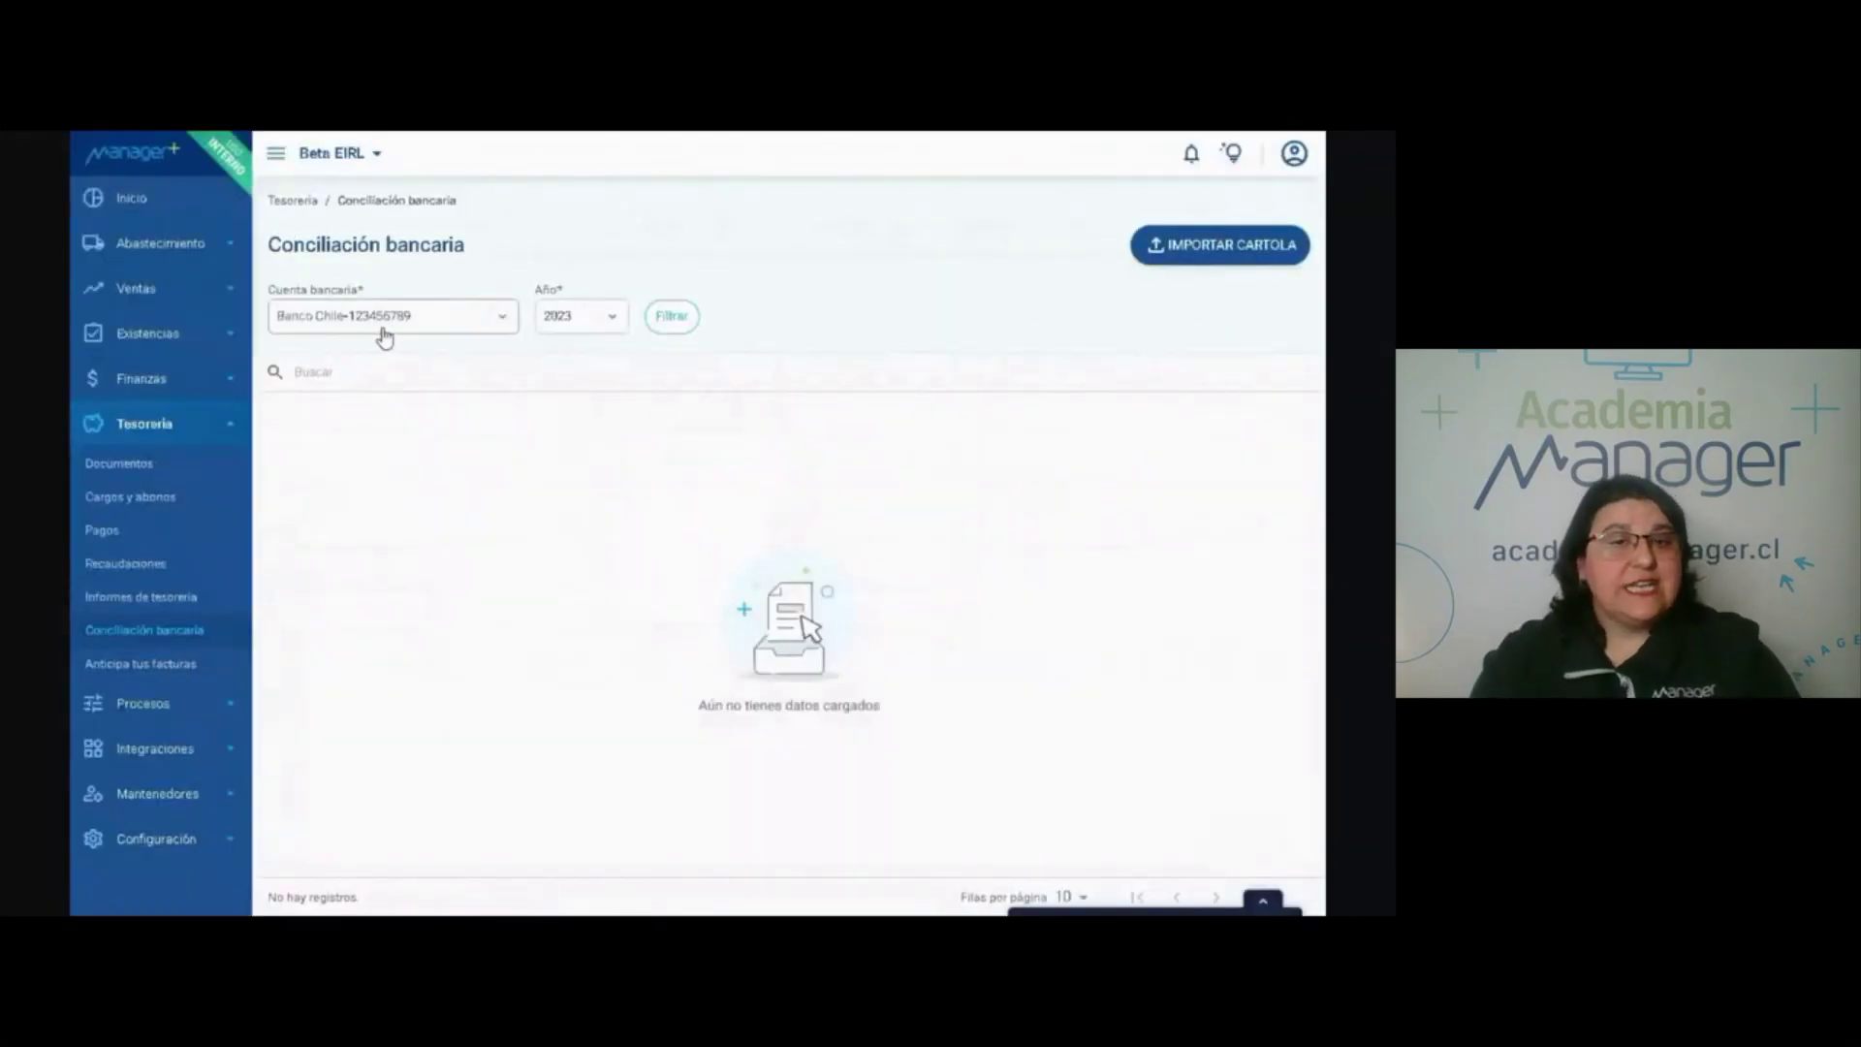
{"action": "left_click", "coordinate": [430, 330]}
{"action": "left_click", "coordinate": [434, 324]}
{"action": "left_click", "coordinate": [687, 333]}
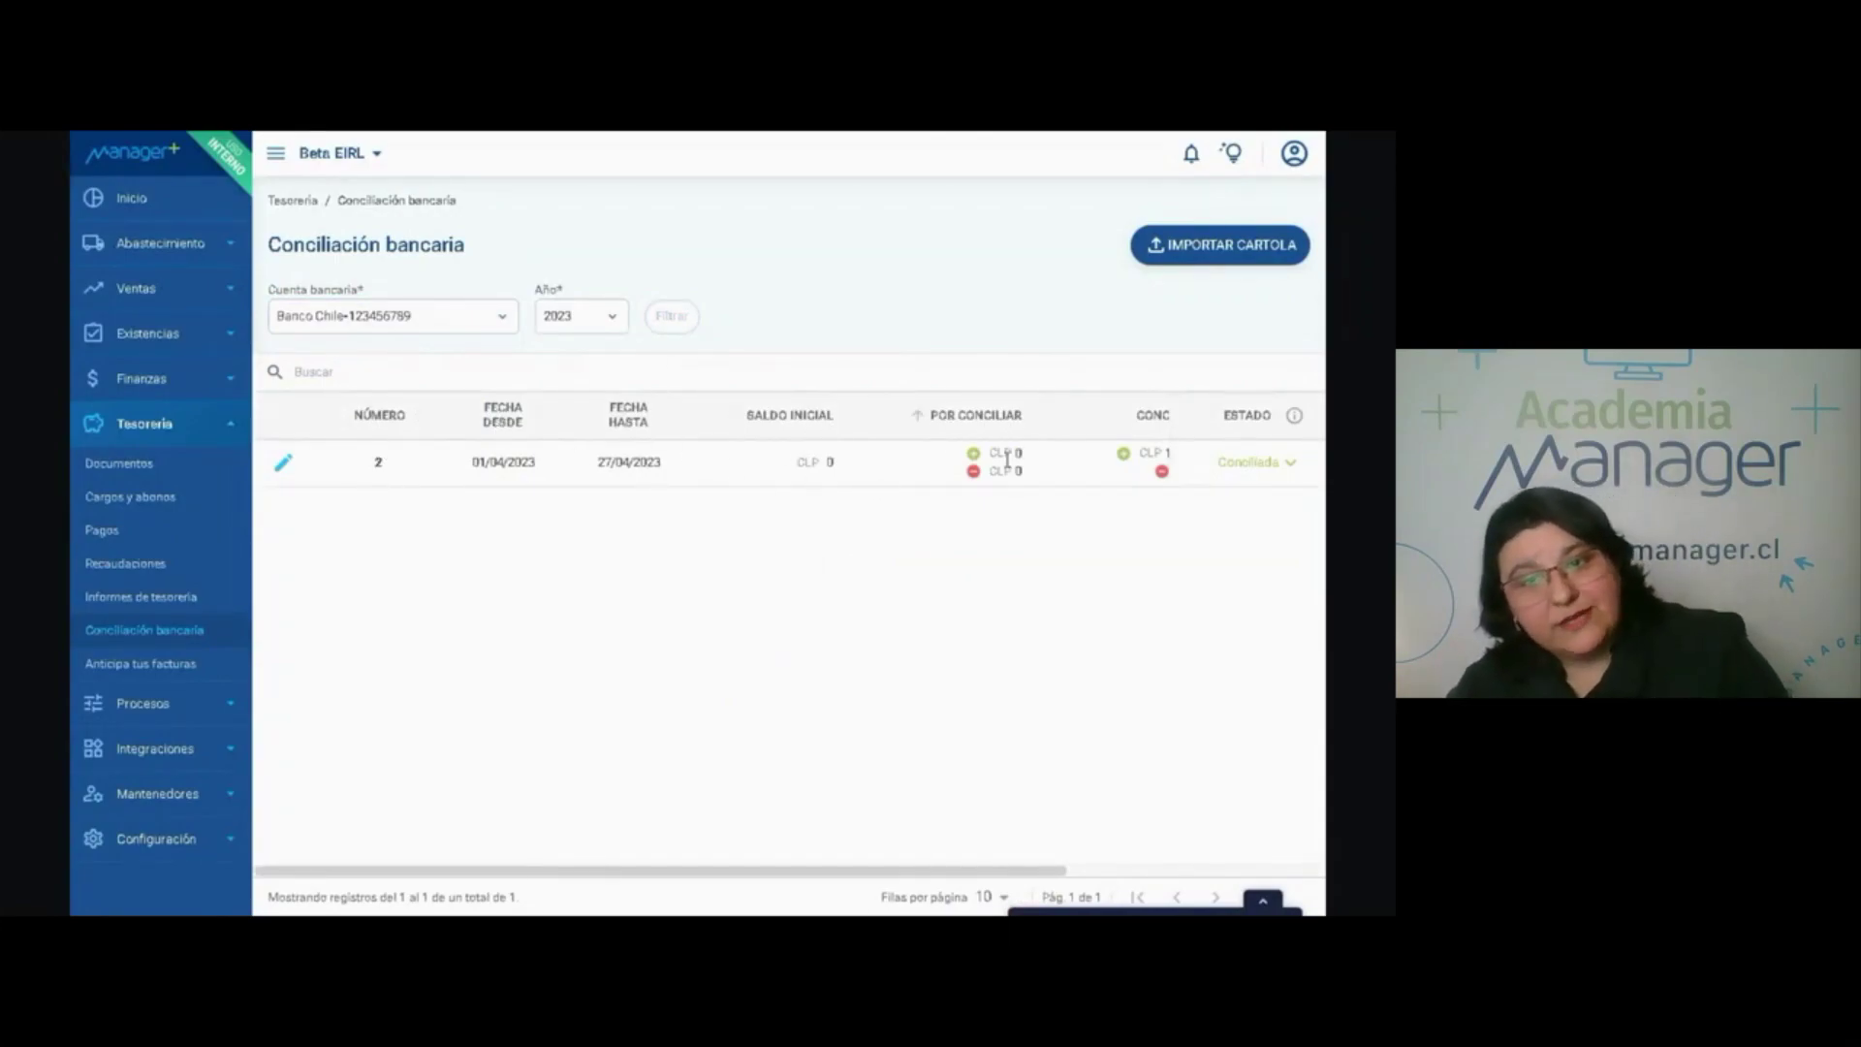
{"action": "left_click", "coordinate": [1274, 465]}
{"action": "left_click", "coordinate": [1275, 467]}
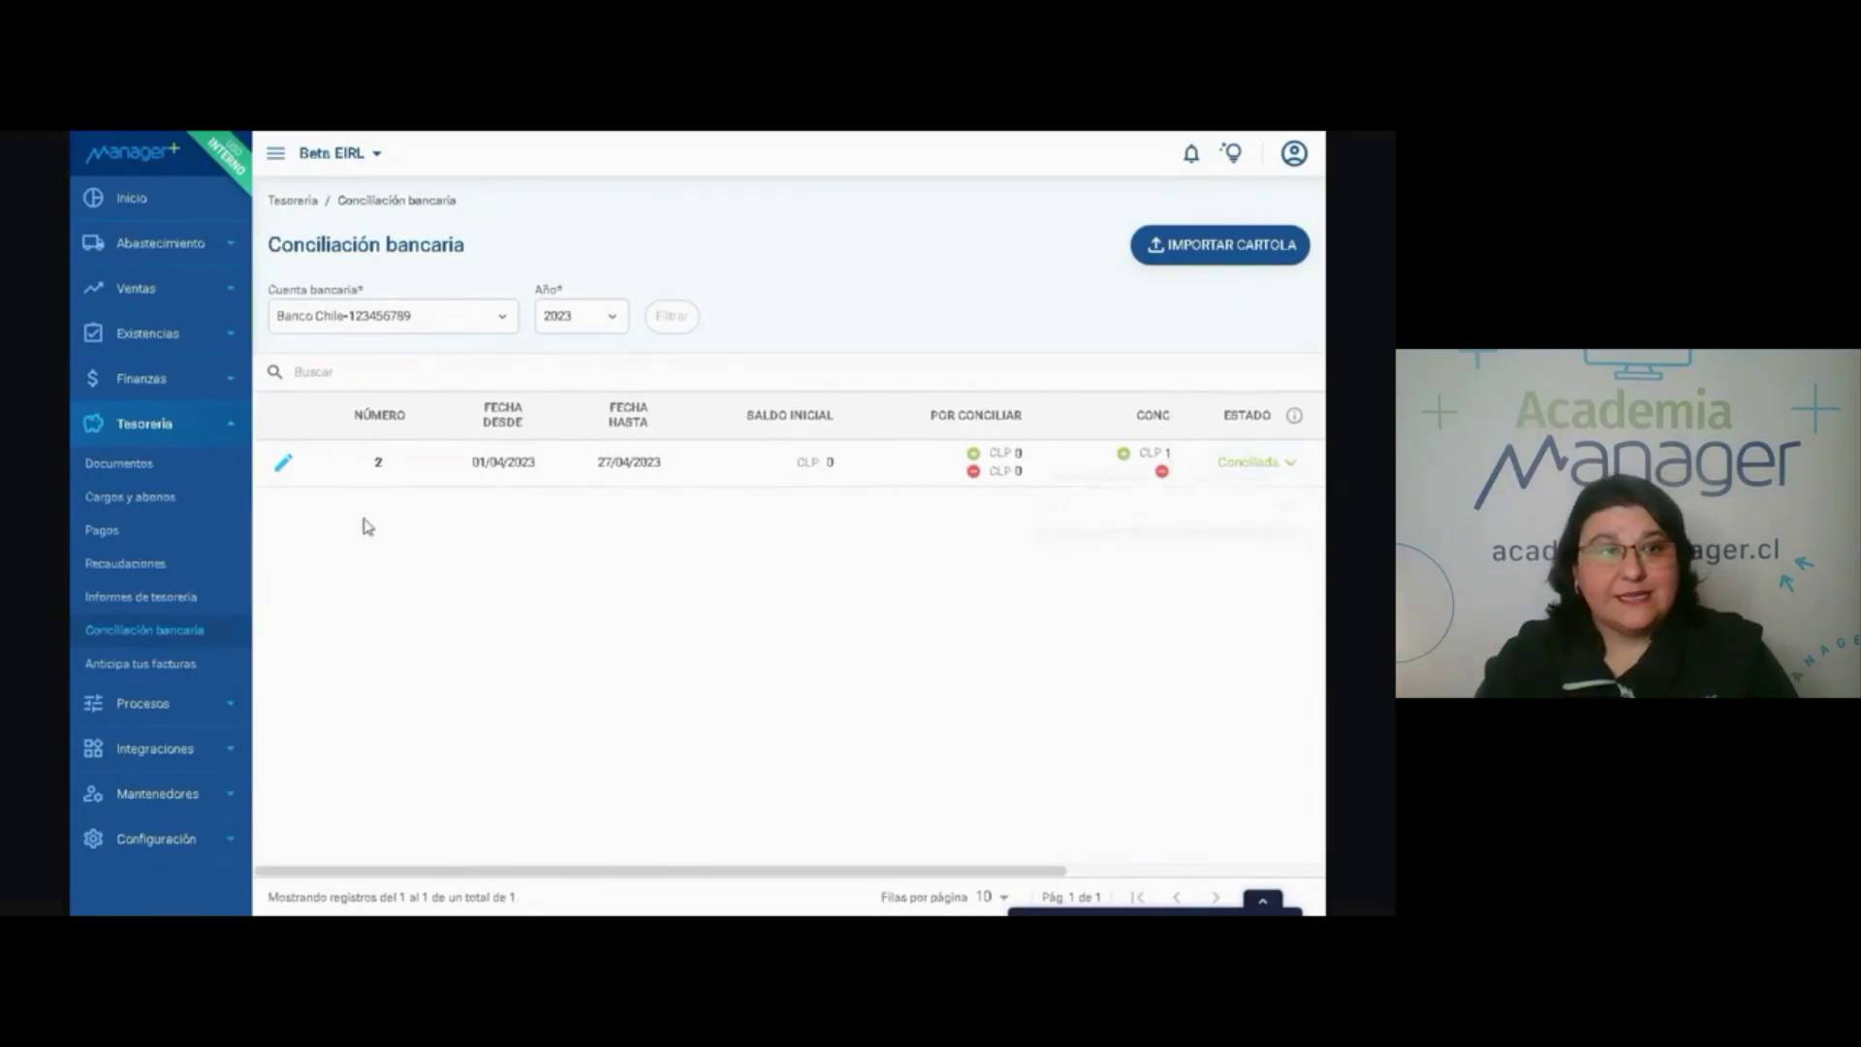
Open cartola 2, examine its available documents and reconciled movements, and return to the Conciliación bancaria list.
{"action": "left_click", "coordinate": [280, 467]}
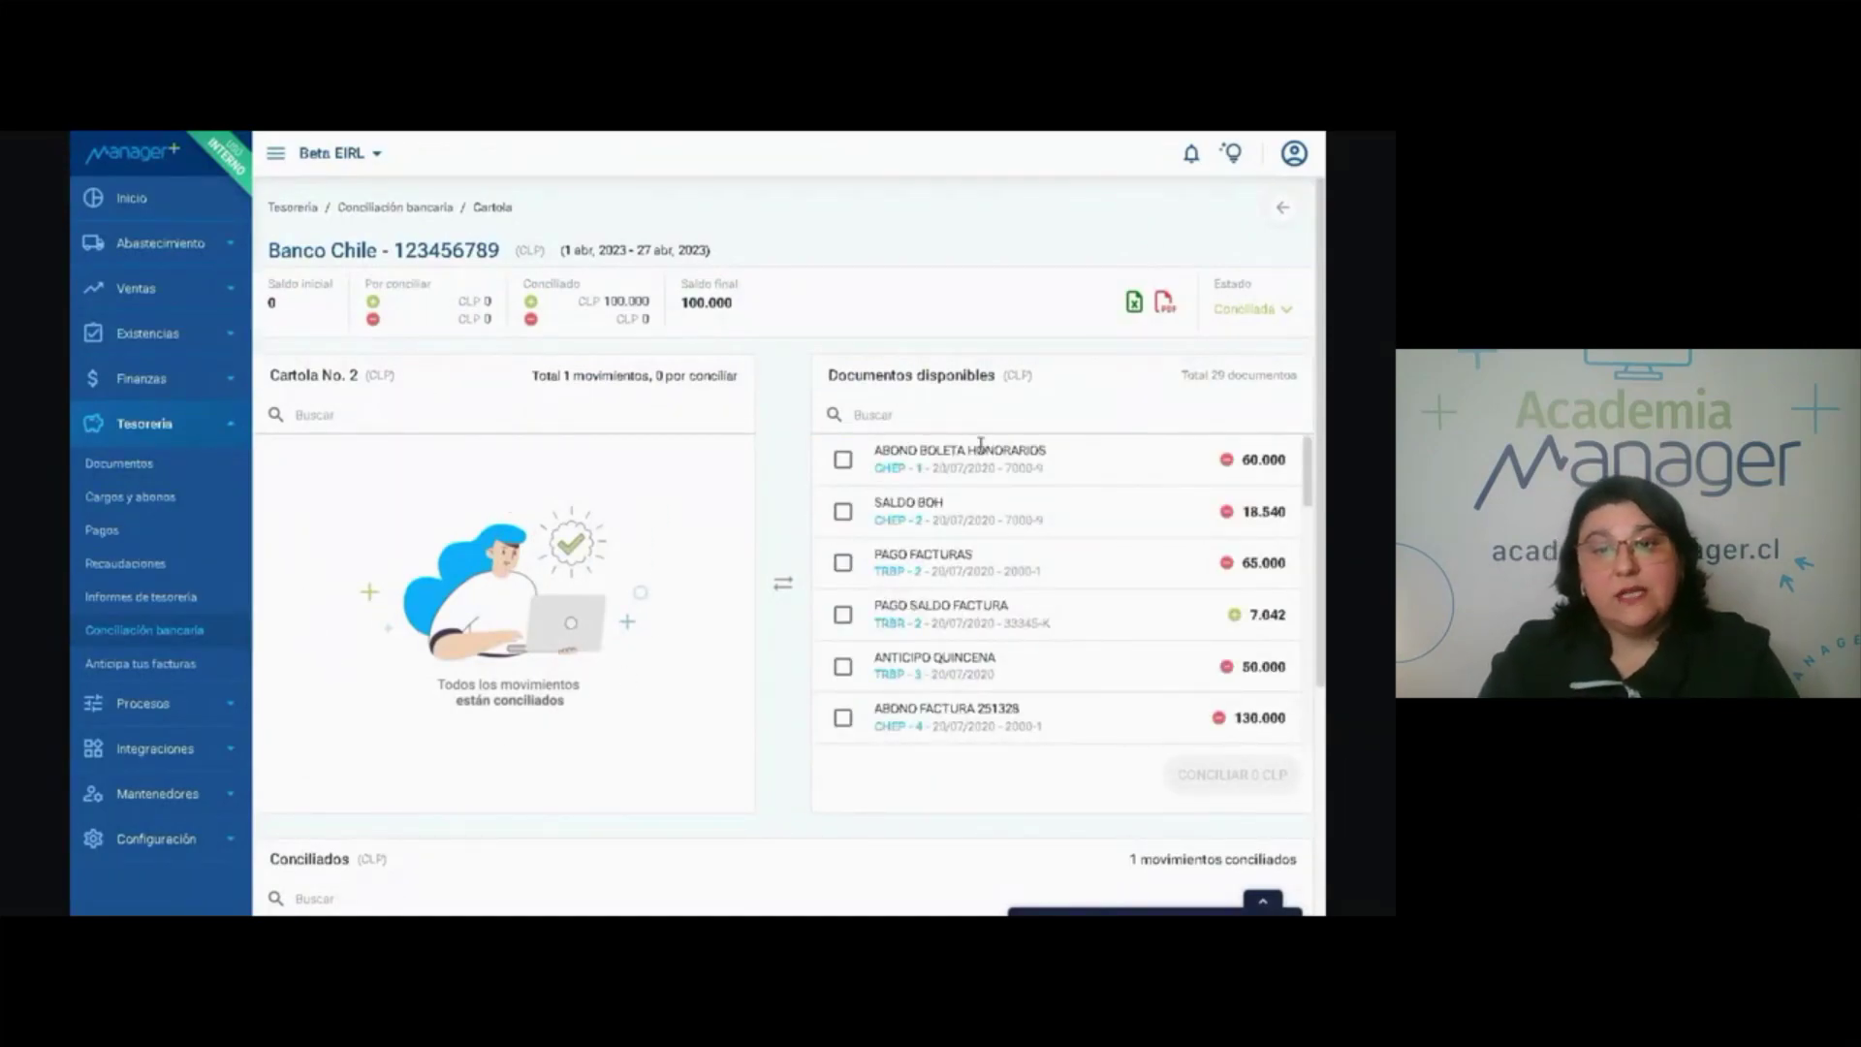
{"action": "scroll", "coordinate": [894, 625], "scroll_direction": "down", "scroll_amount": 5}
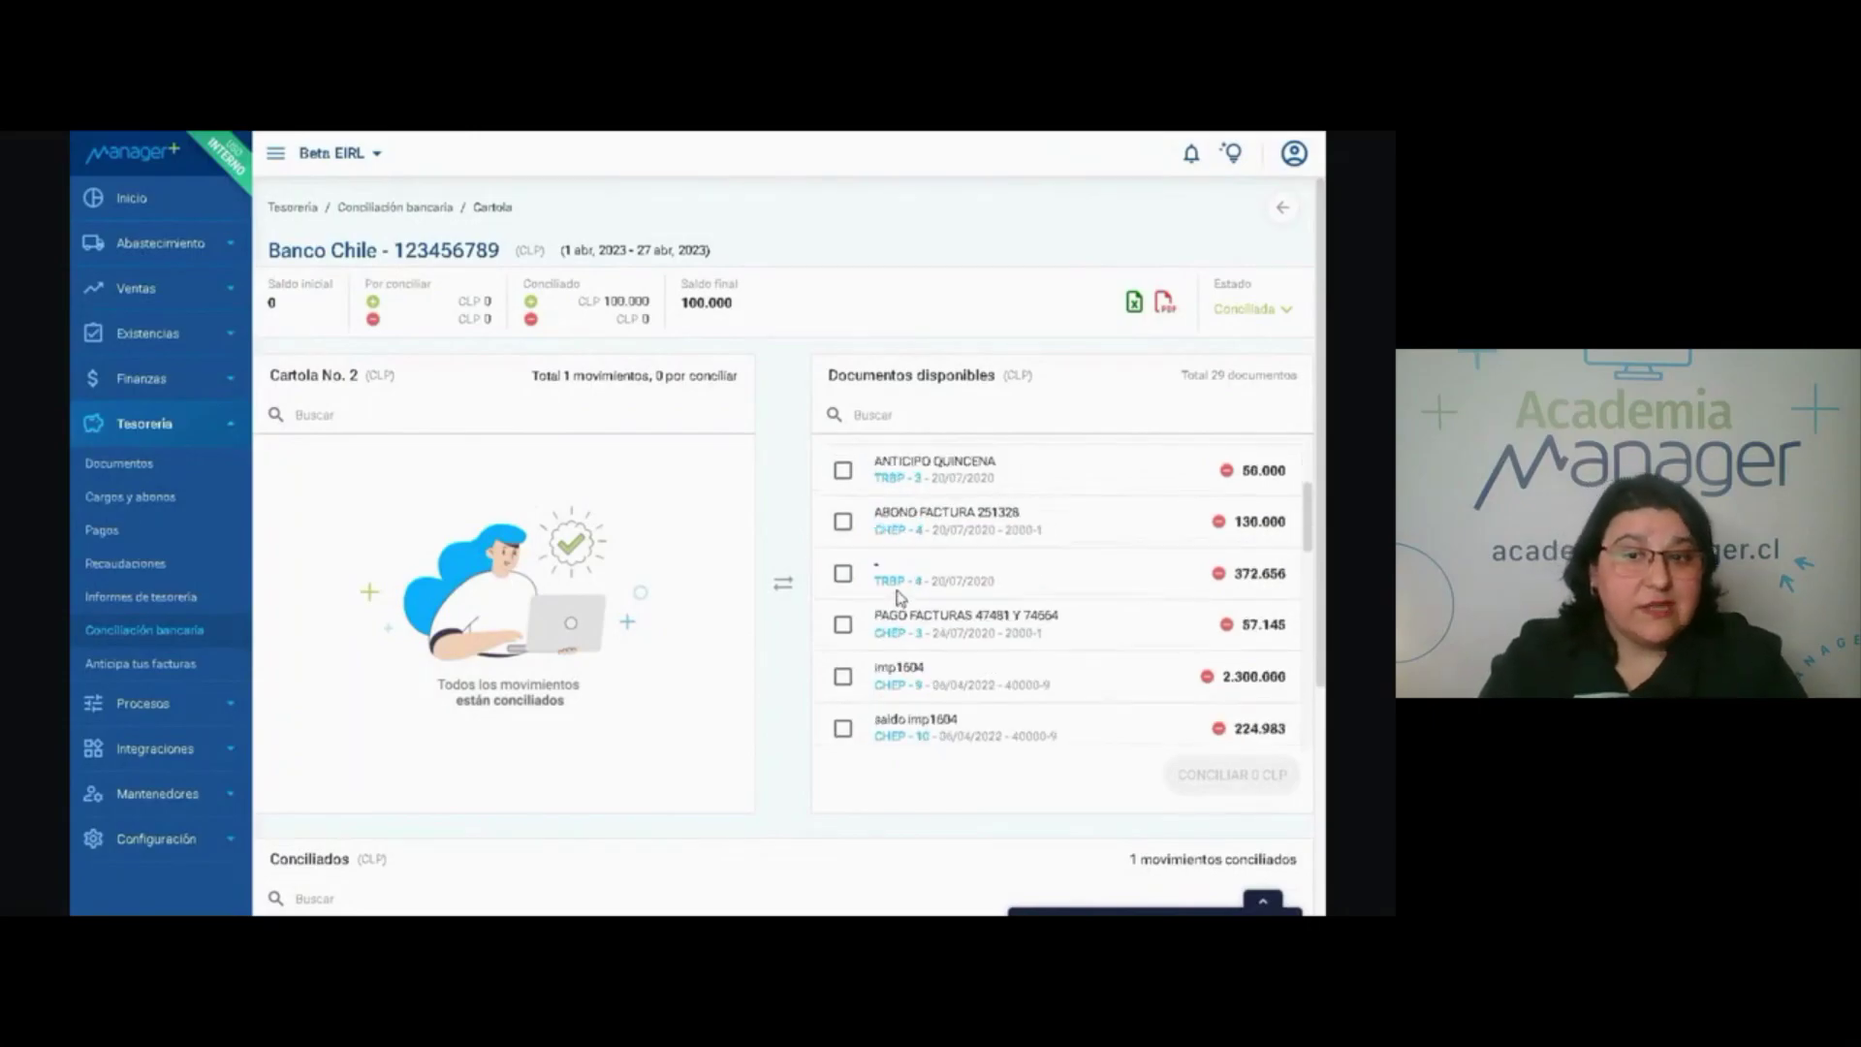
{"action": "scroll", "coordinate": [787, 630], "scroll_direction": "down", "scroll_amount": 3}
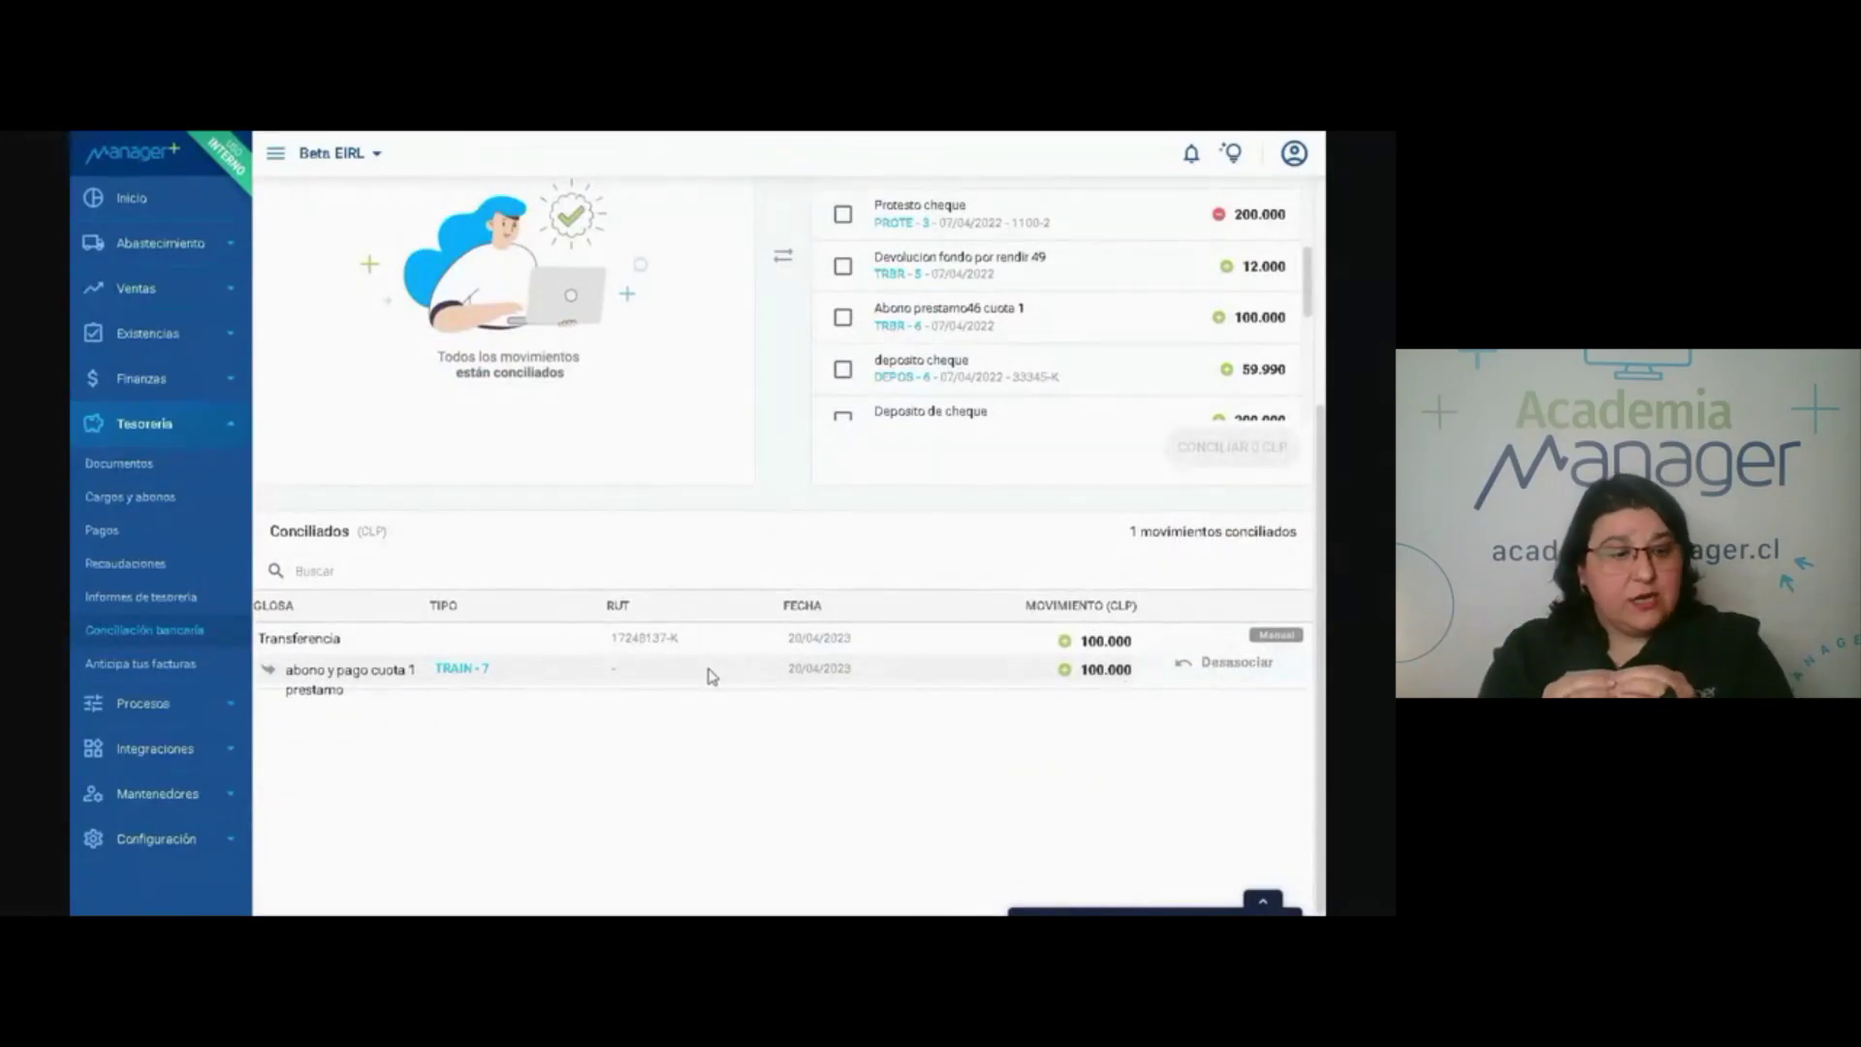
{"action": "scroll", "coordinate": [715, 676], "scroll_direction": "up", "scroll_amount": 5}
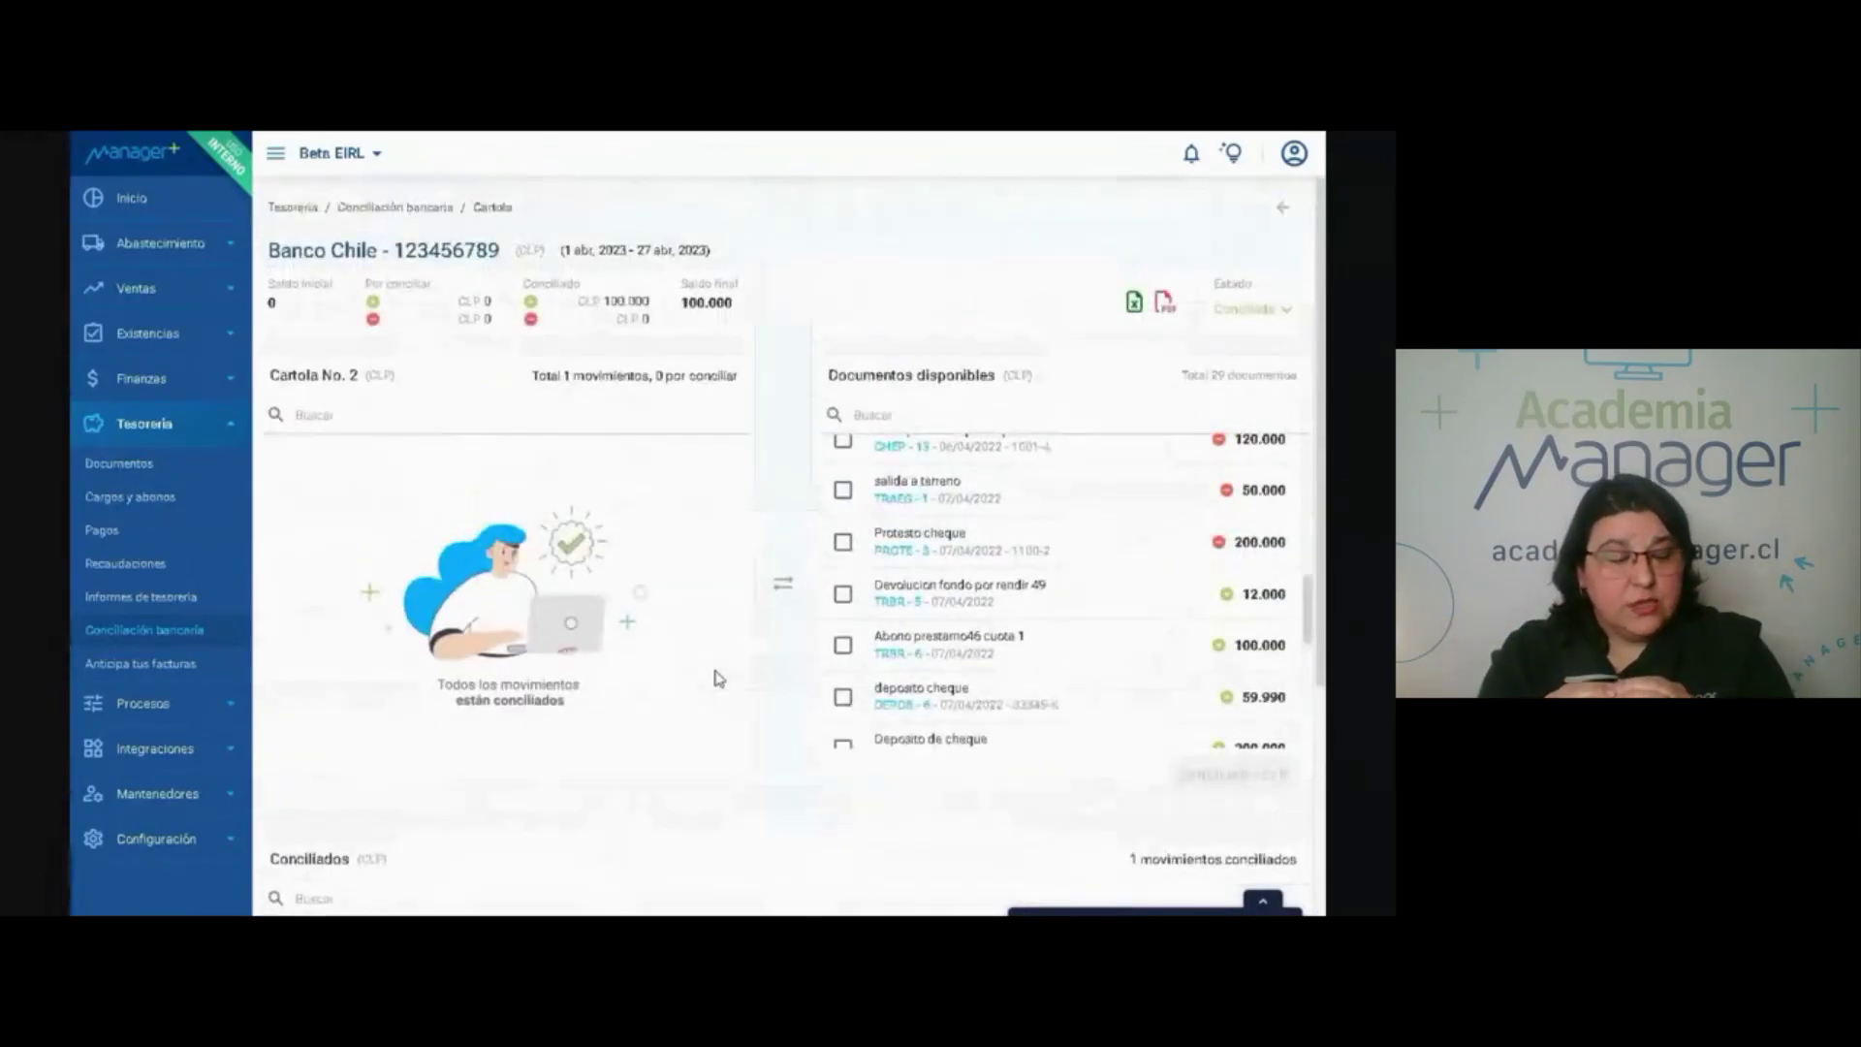
{"action": "left_click", "coordinate": [1288, 209]}
Review the Importar cartola form, including its bank accounts and Tipo cartola options, and close it without adding a cartola.
{"action": "left_click", "coordinate": [1217, 254]}
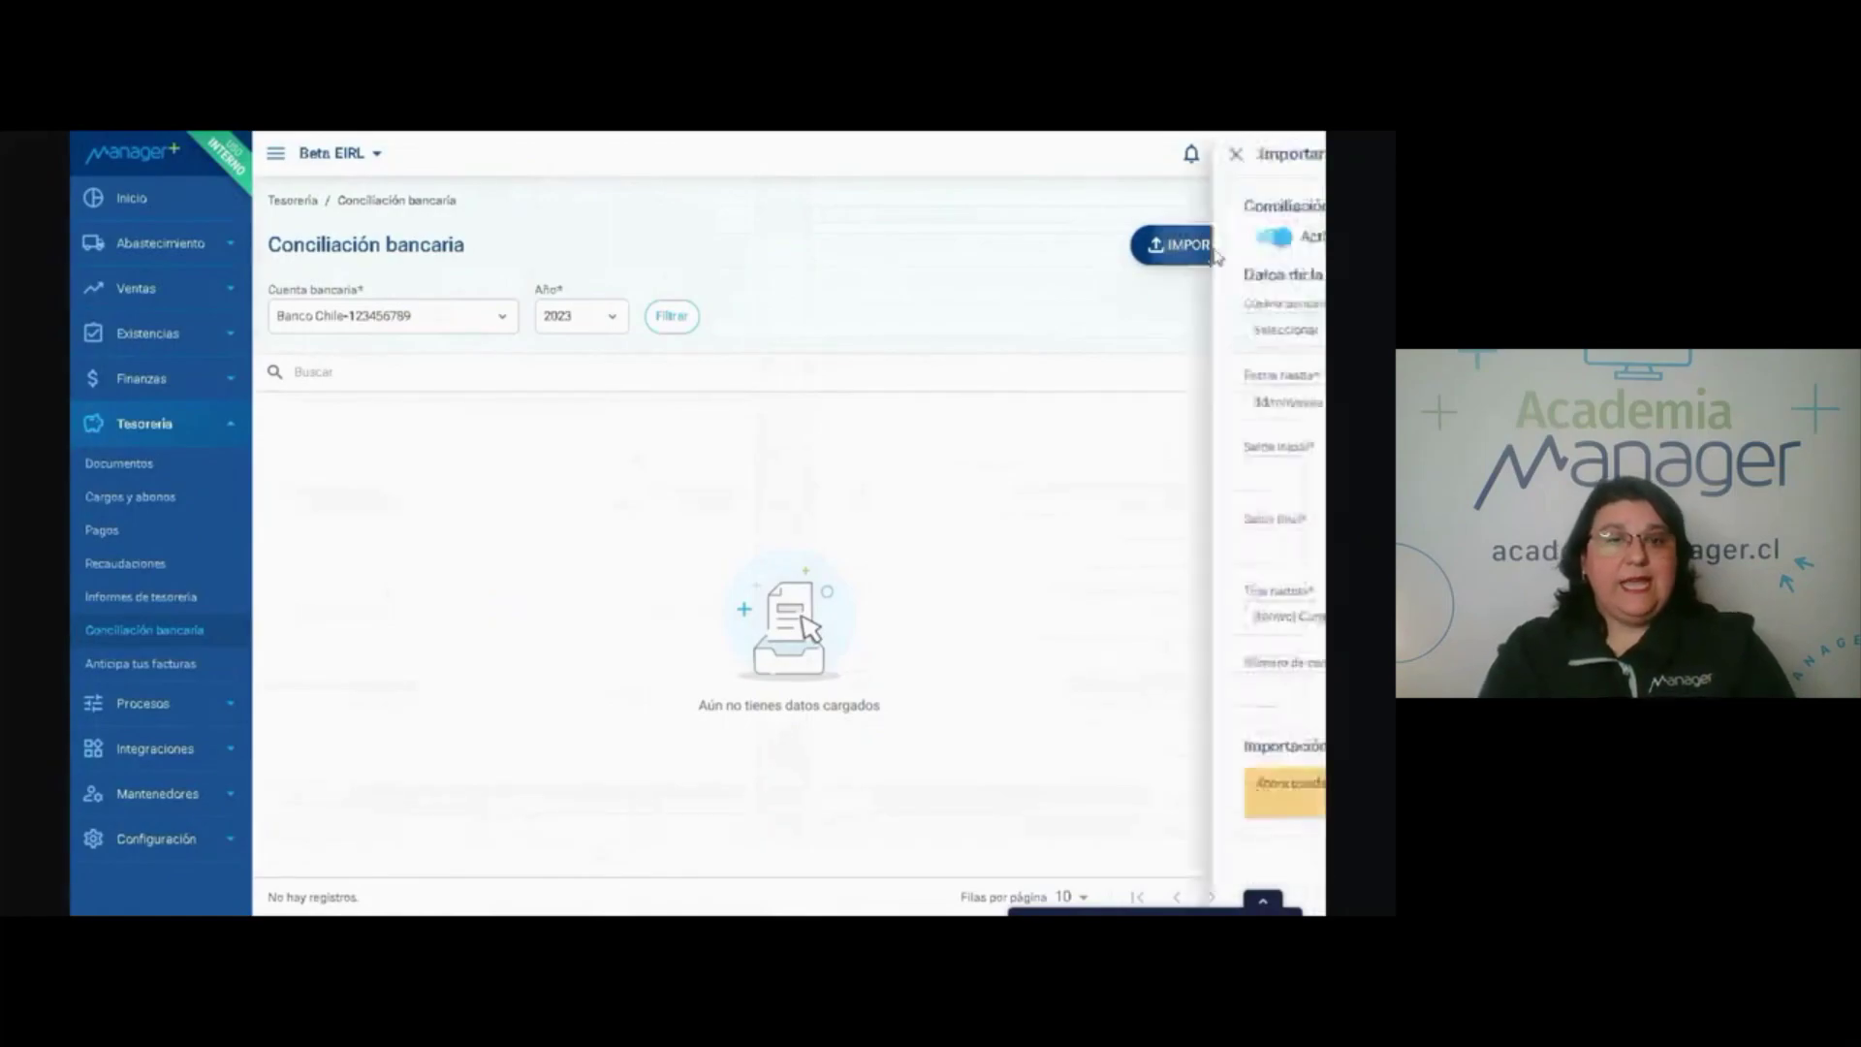
{"action": "left_click", "coordinate": [947, 329]}
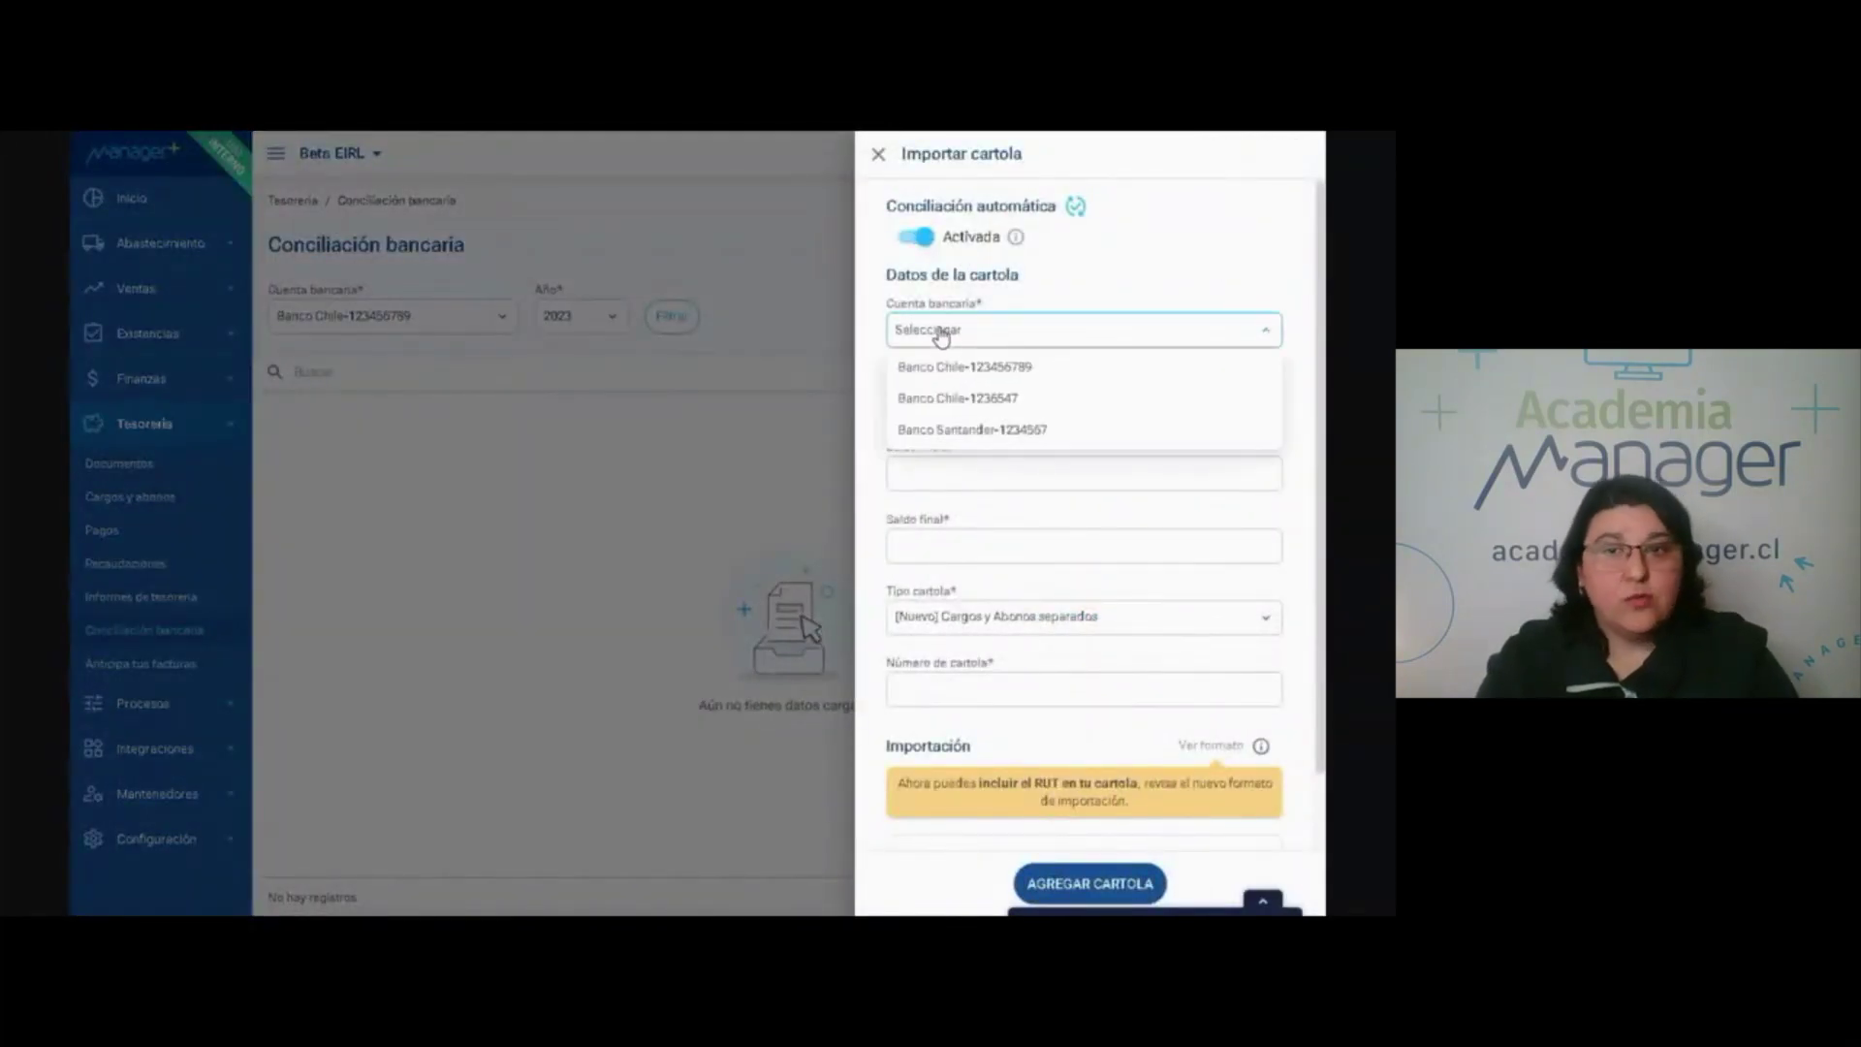
{"action": "scroll", "coordinate": [958, 462], "scroll_direction": "down", "scroll_amount": 1}
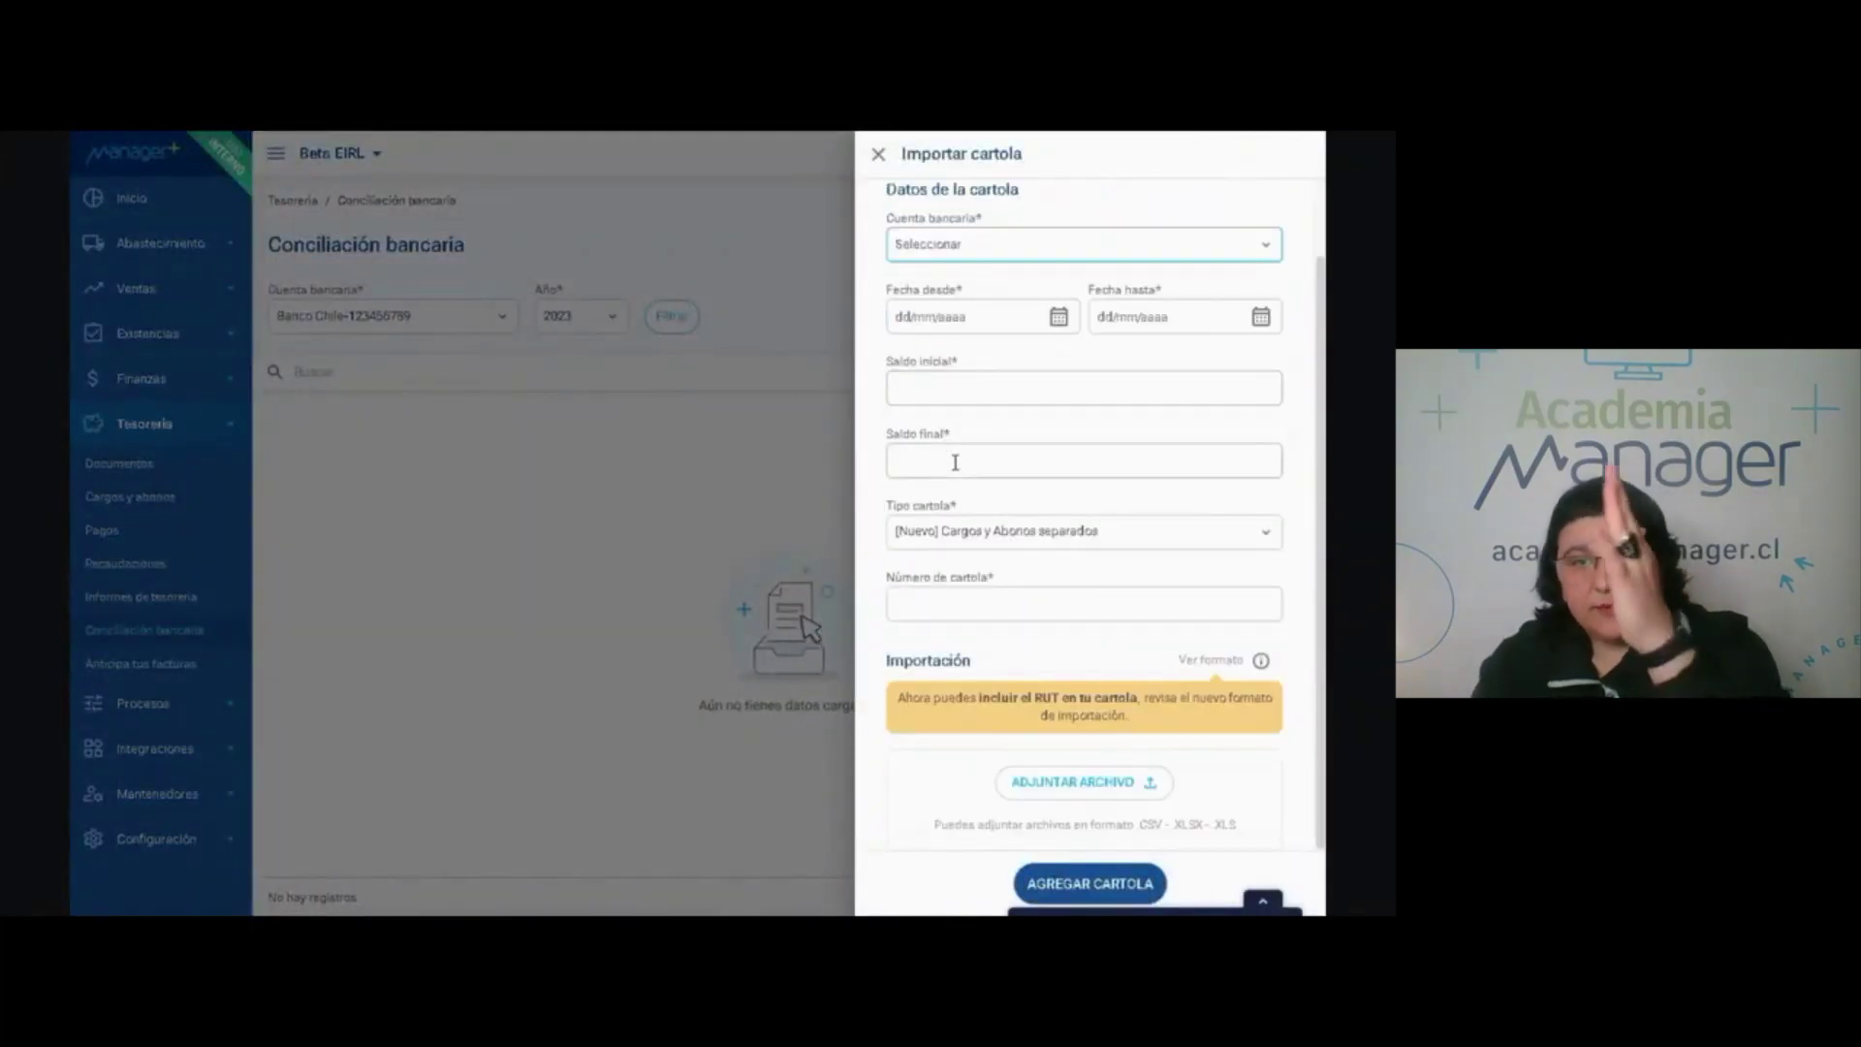
{"action": "left_click", "coordinate": [948, 533]}
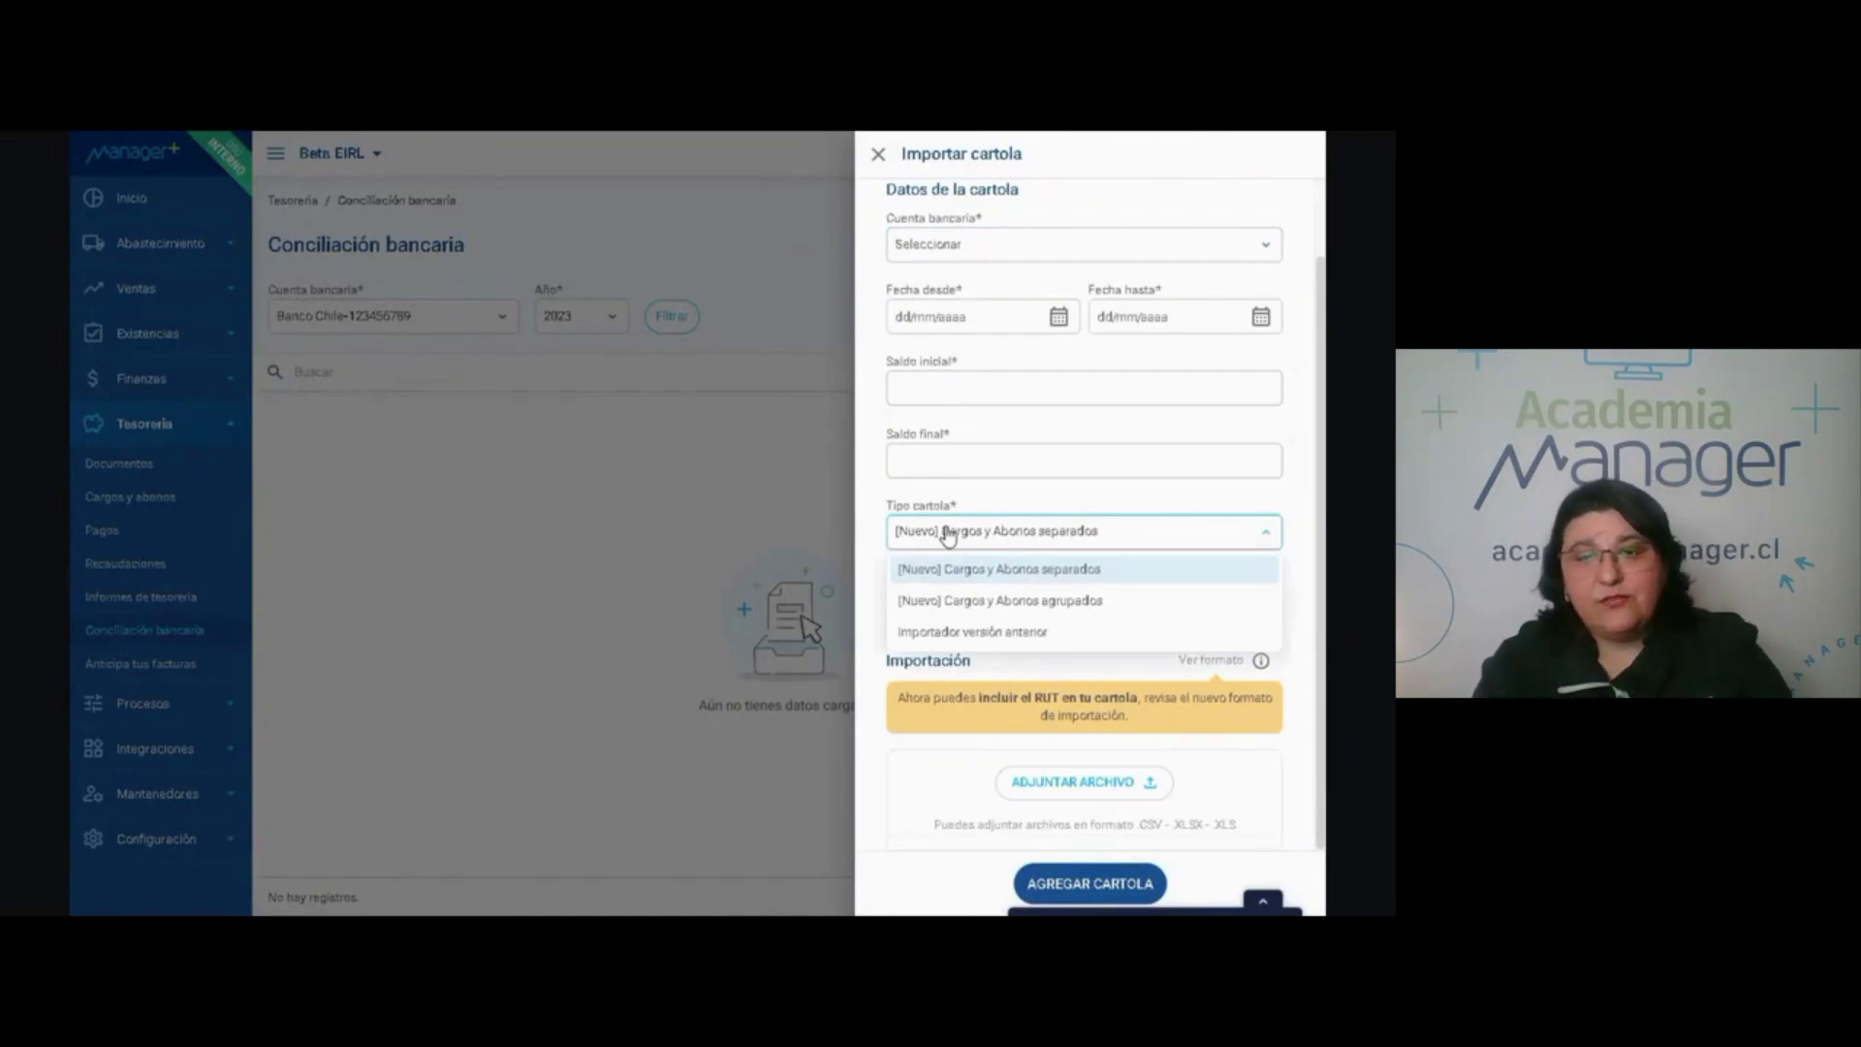
{"action": "left_click", "coordinate": [951, 569]}
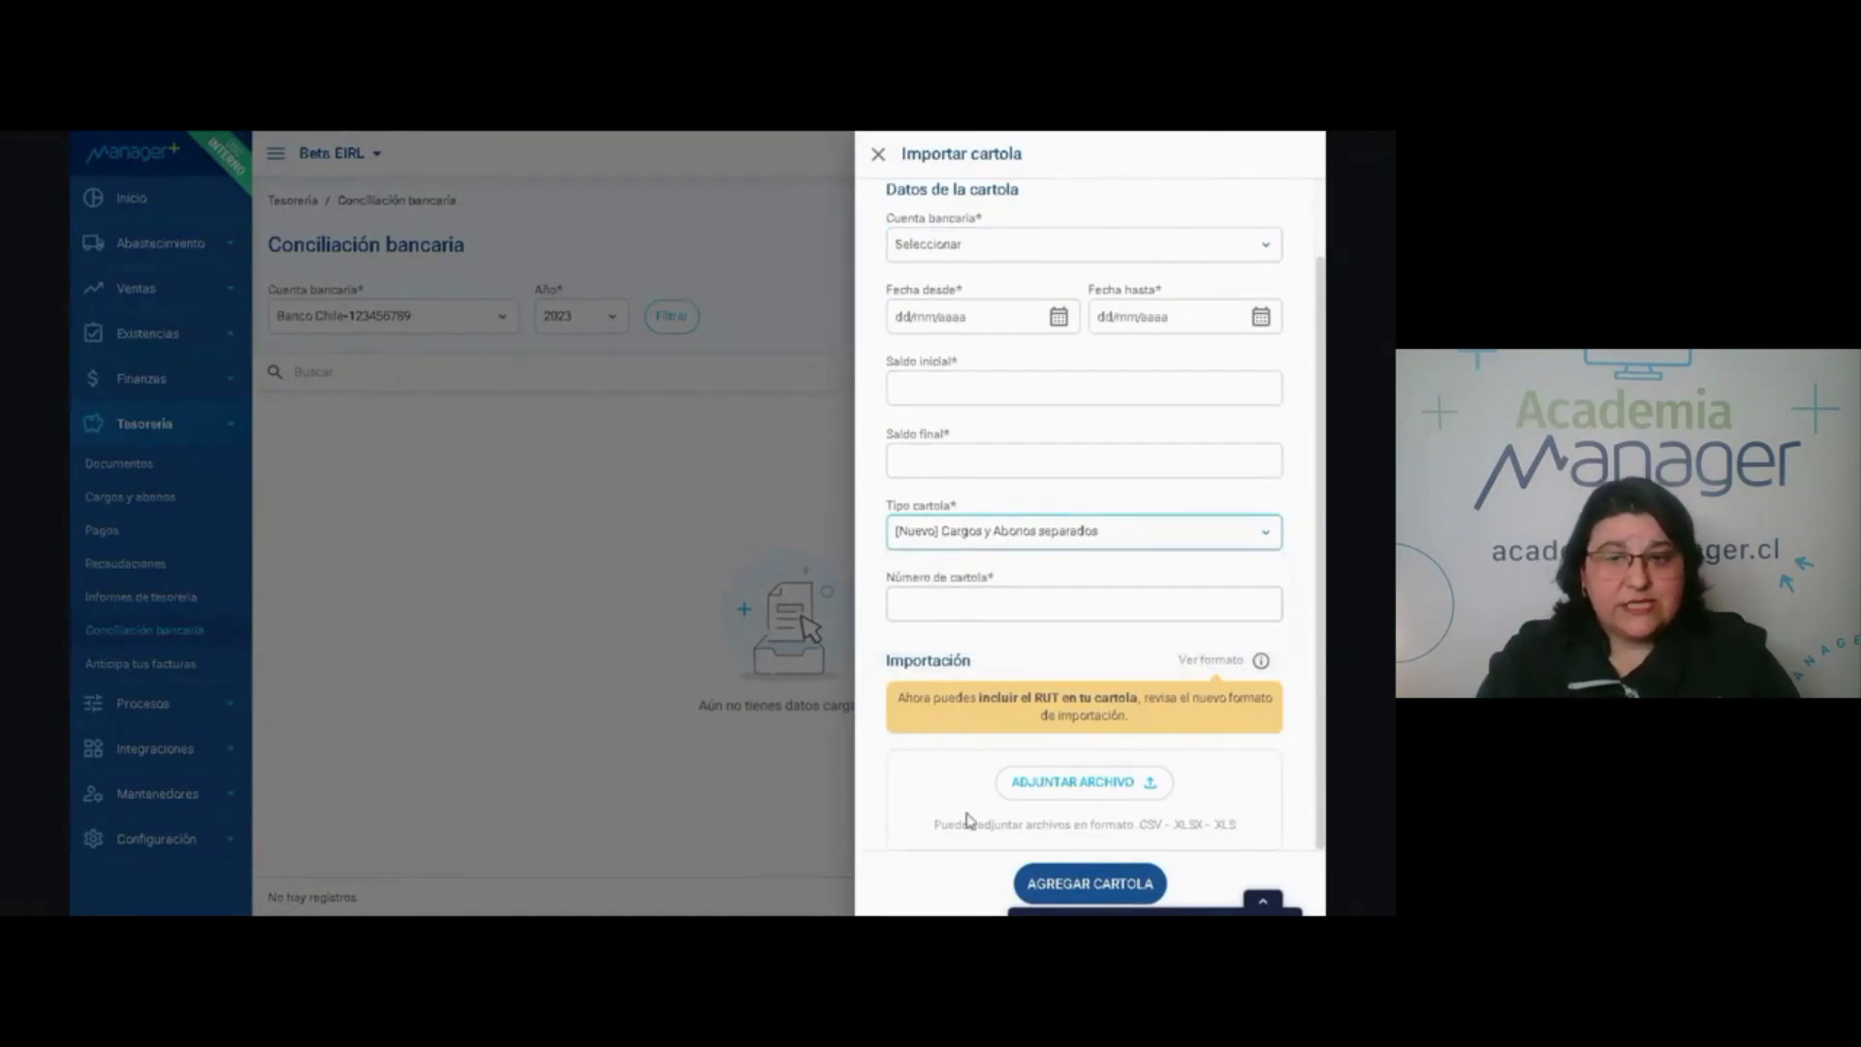
{"action": "scroll", "coordinate": [970, 752], "scroll_direction": "up", "scroll_amount": 1}
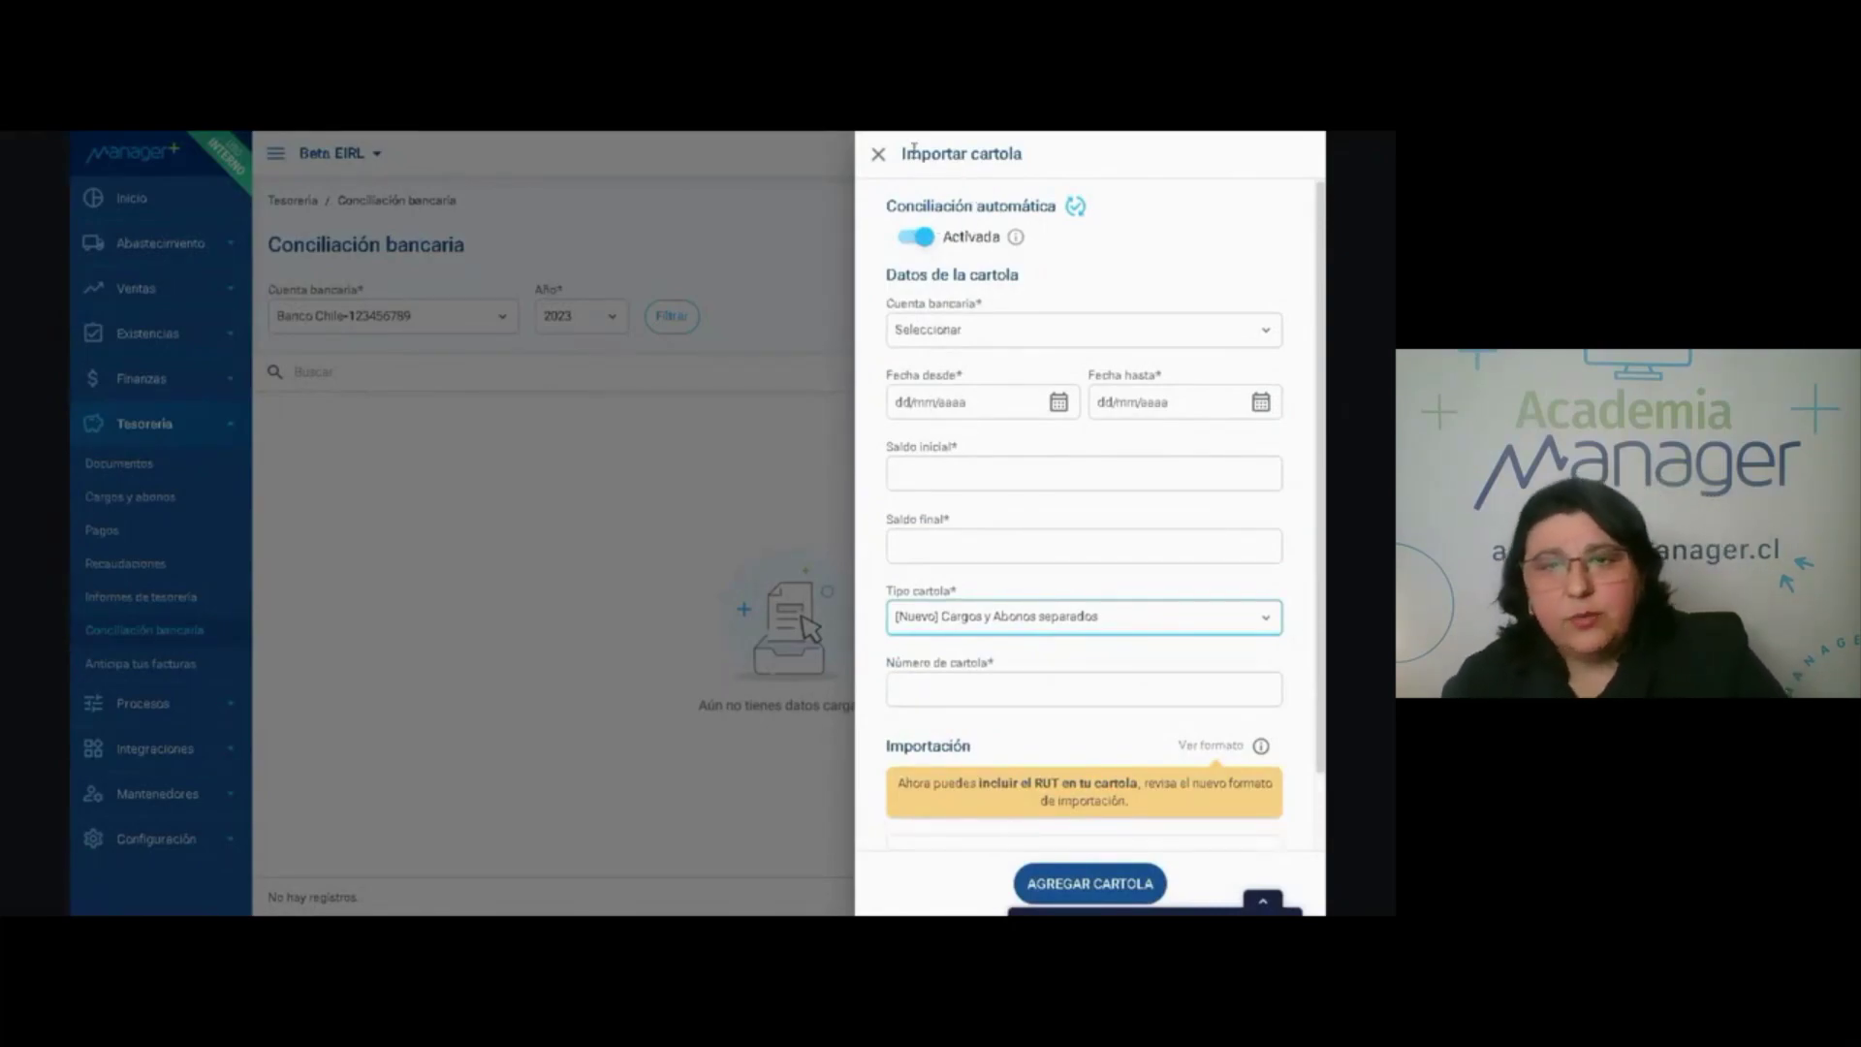
{"action": "left_click", "coordinate": [879, 153]}
Look through the Informes de tesorería, from Analítico cta. corriente and Vencimientos por períodos to the cartolas and Cta. corriente cliente/proveedor.
{"action": "left_click", "coordinate": [159, 598]}
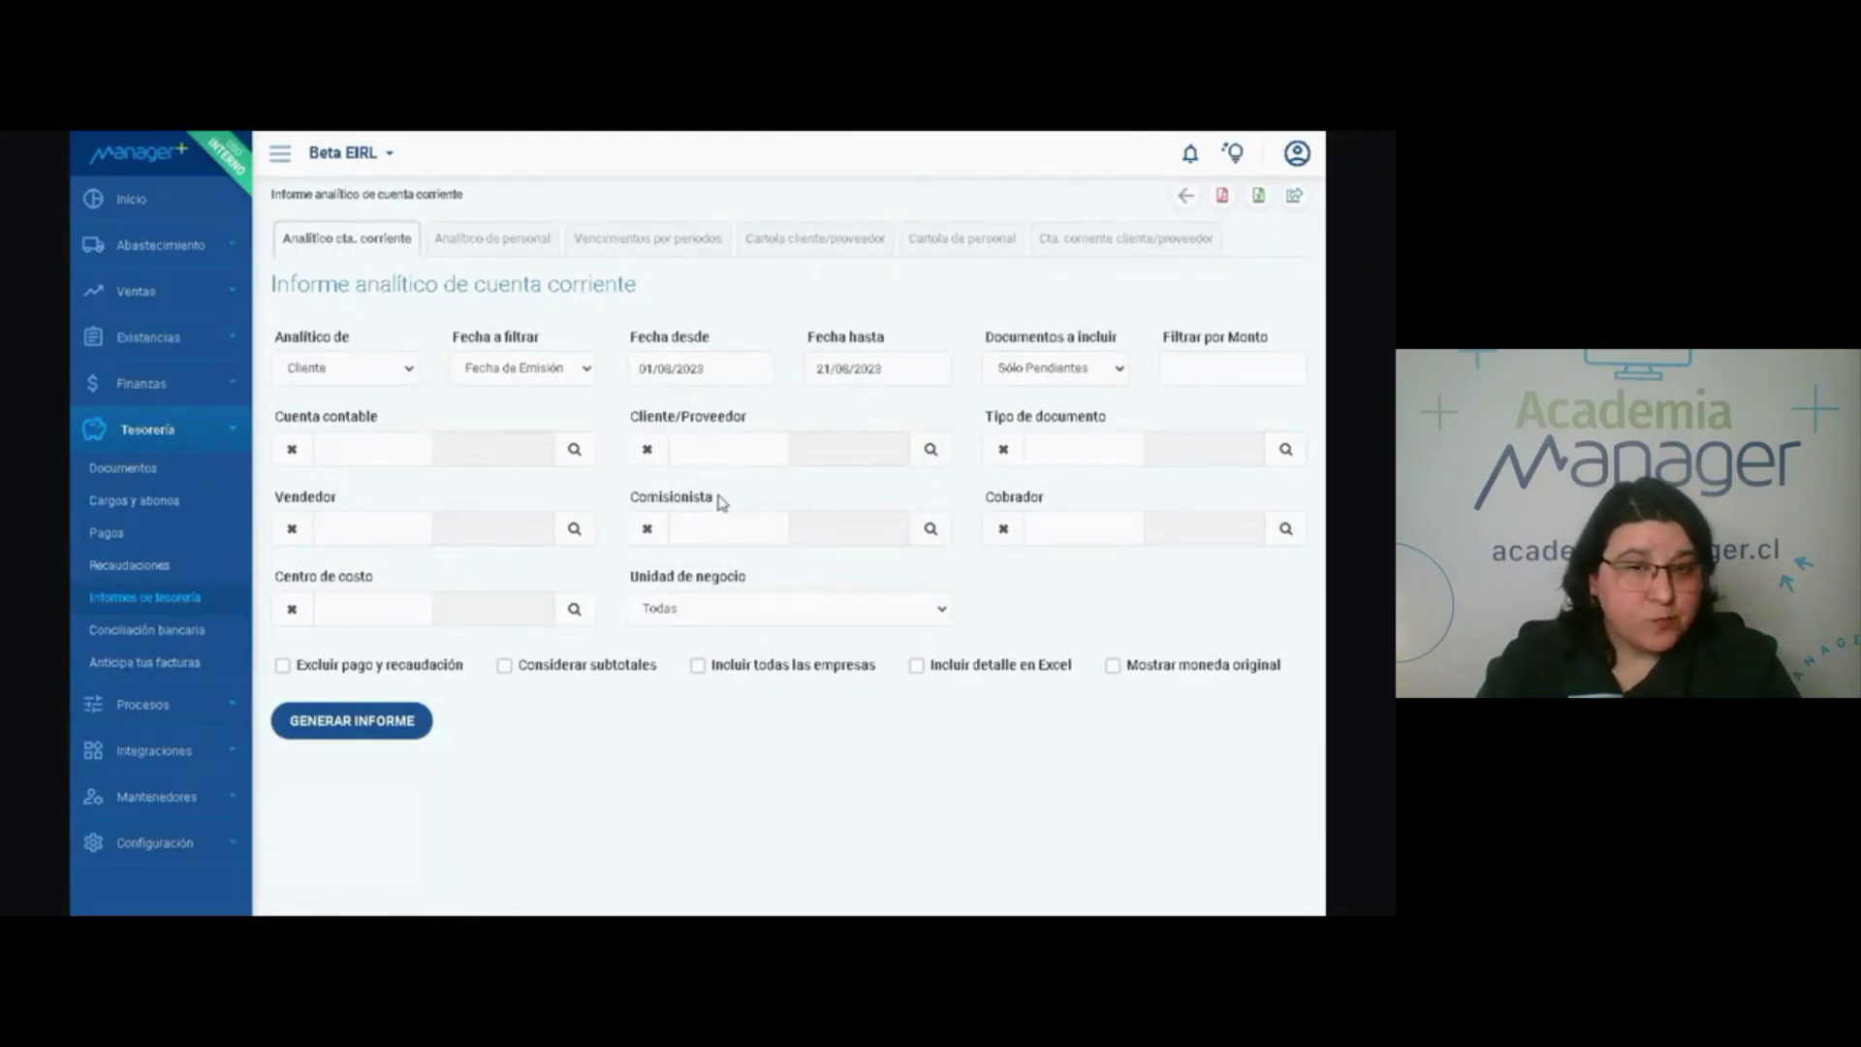
{"action": "left_click", "coordinate": [484, 251]}
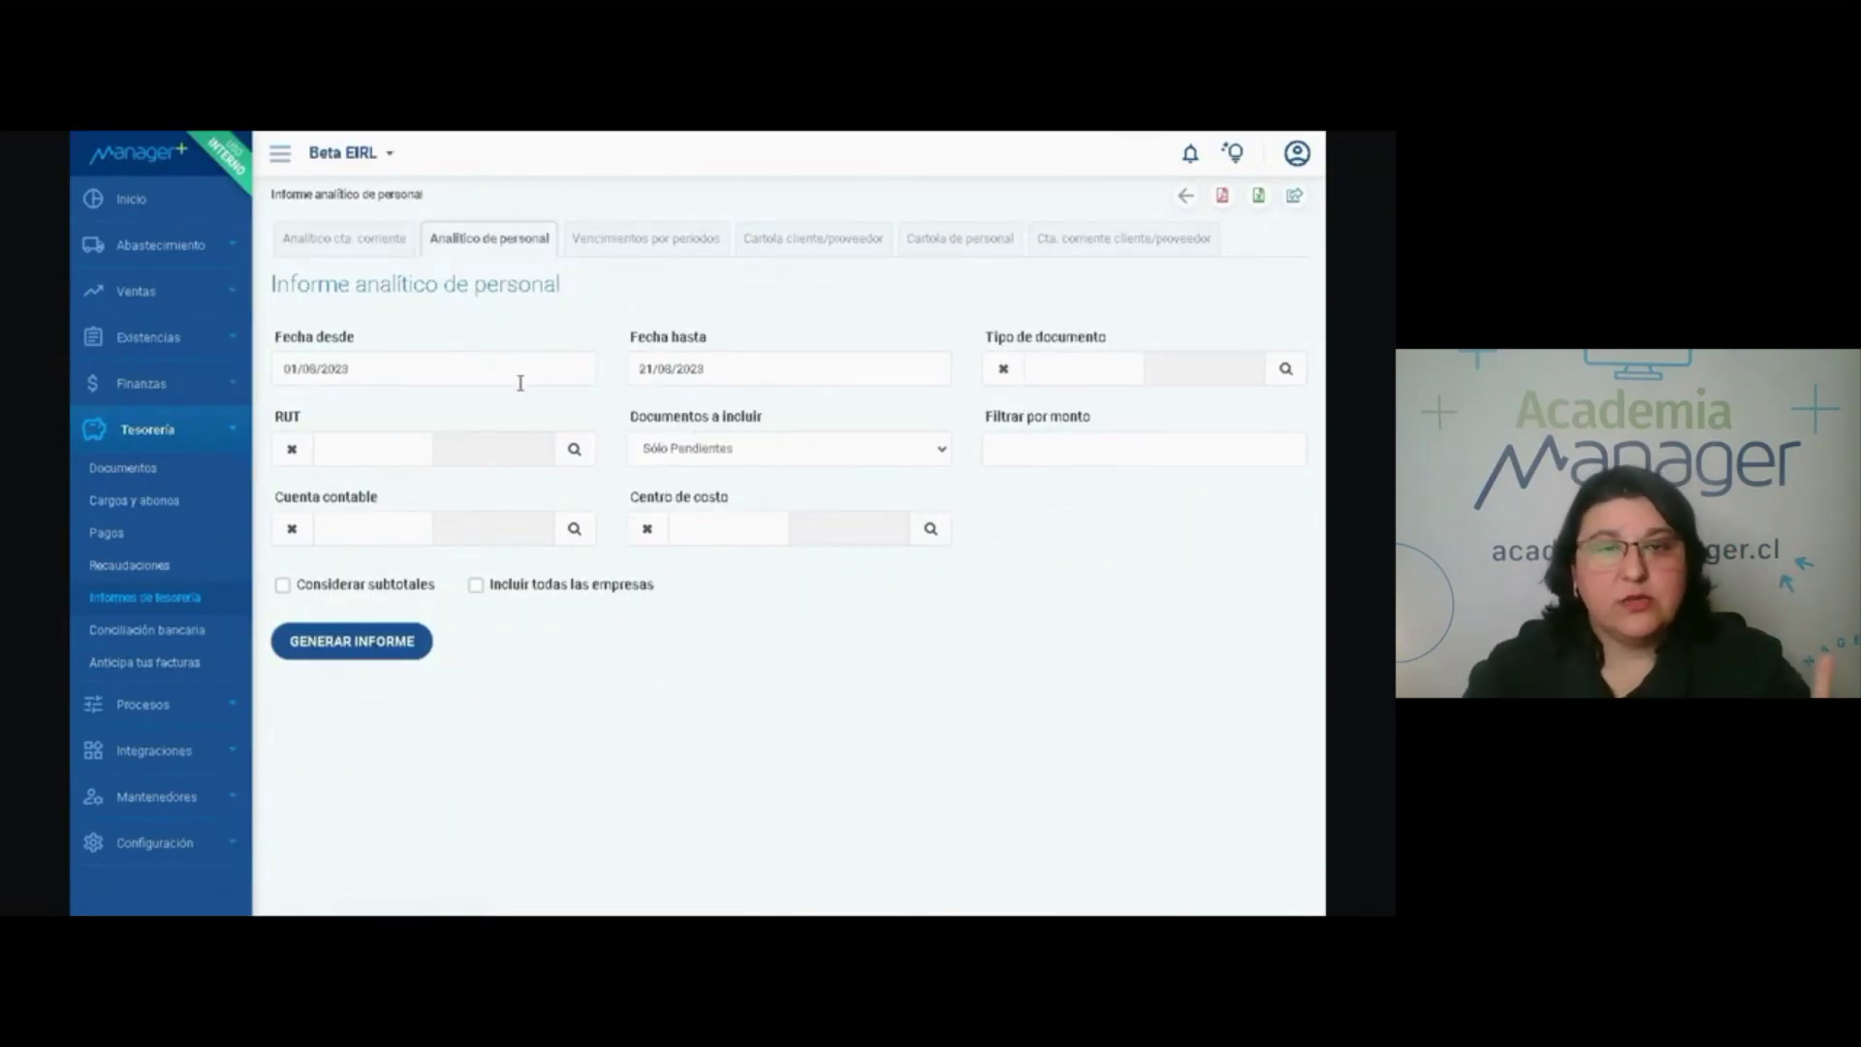
{"action": "left_click", "coordinate": [643, 242]}
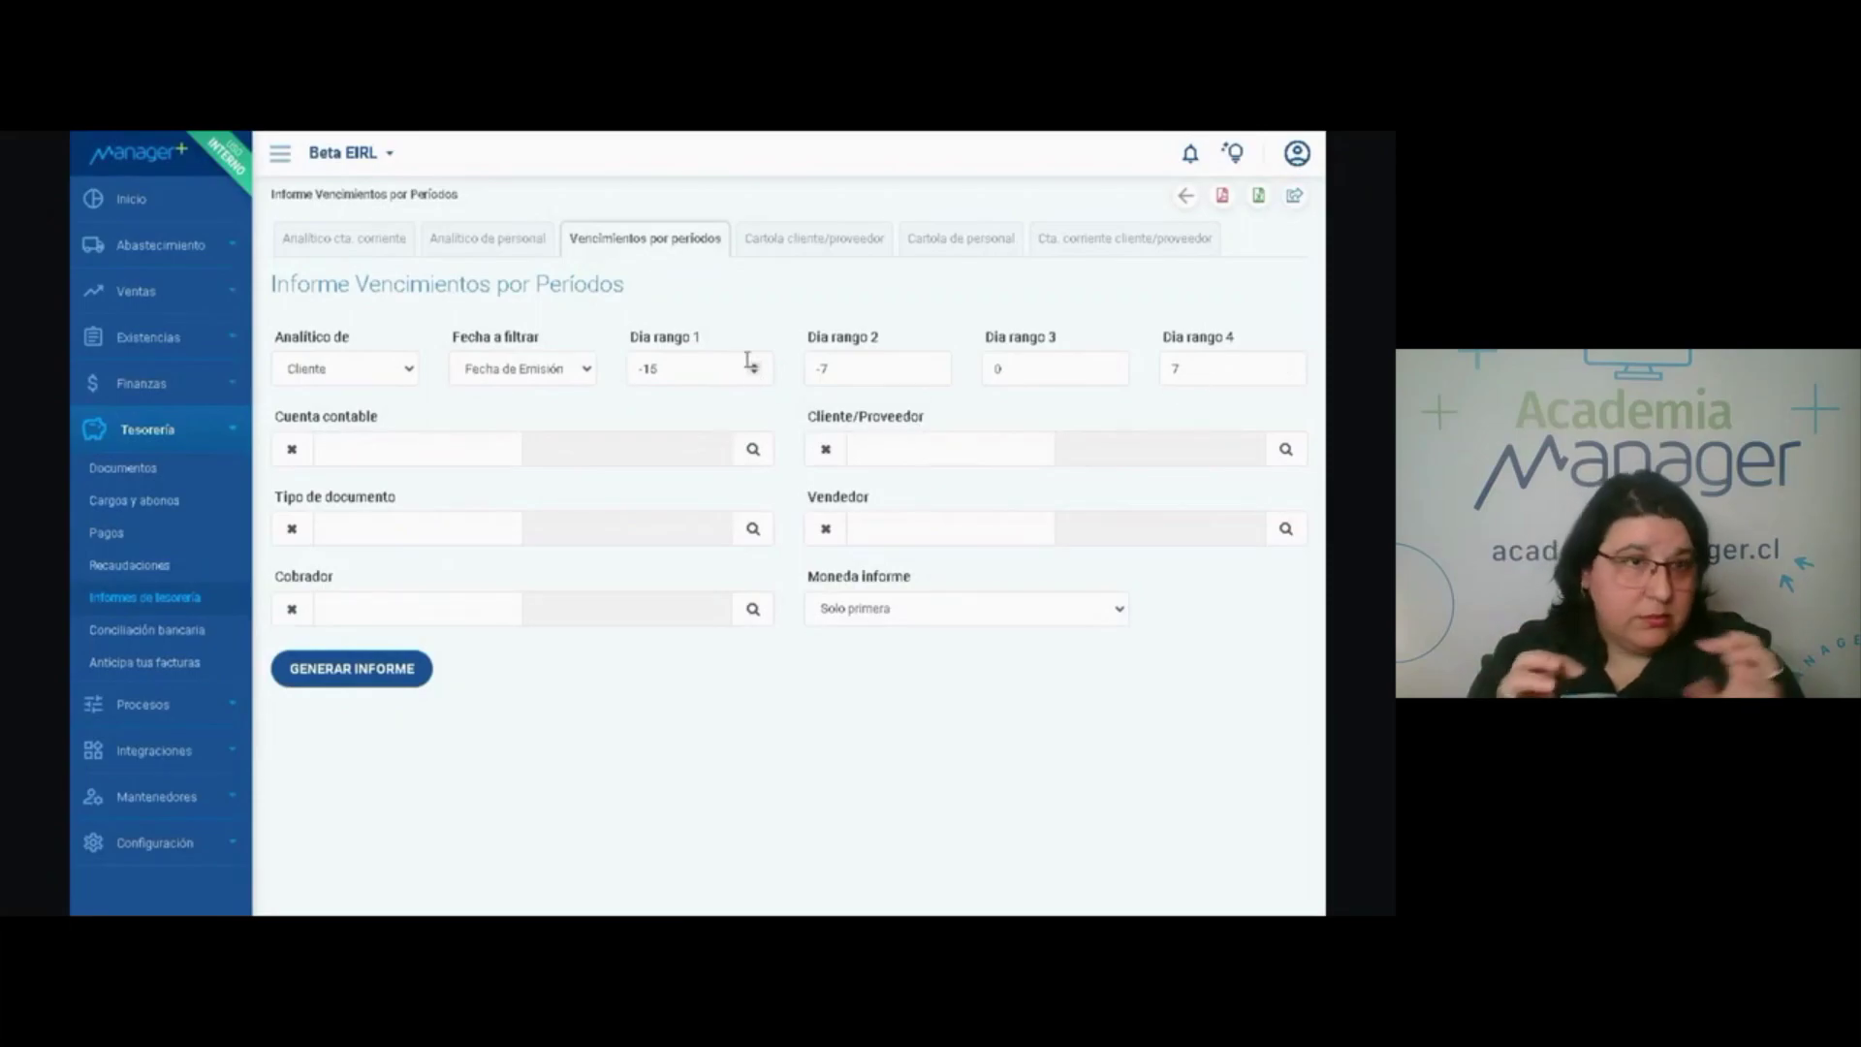
{"action": "left_click", "coordinate": [832, 247]}
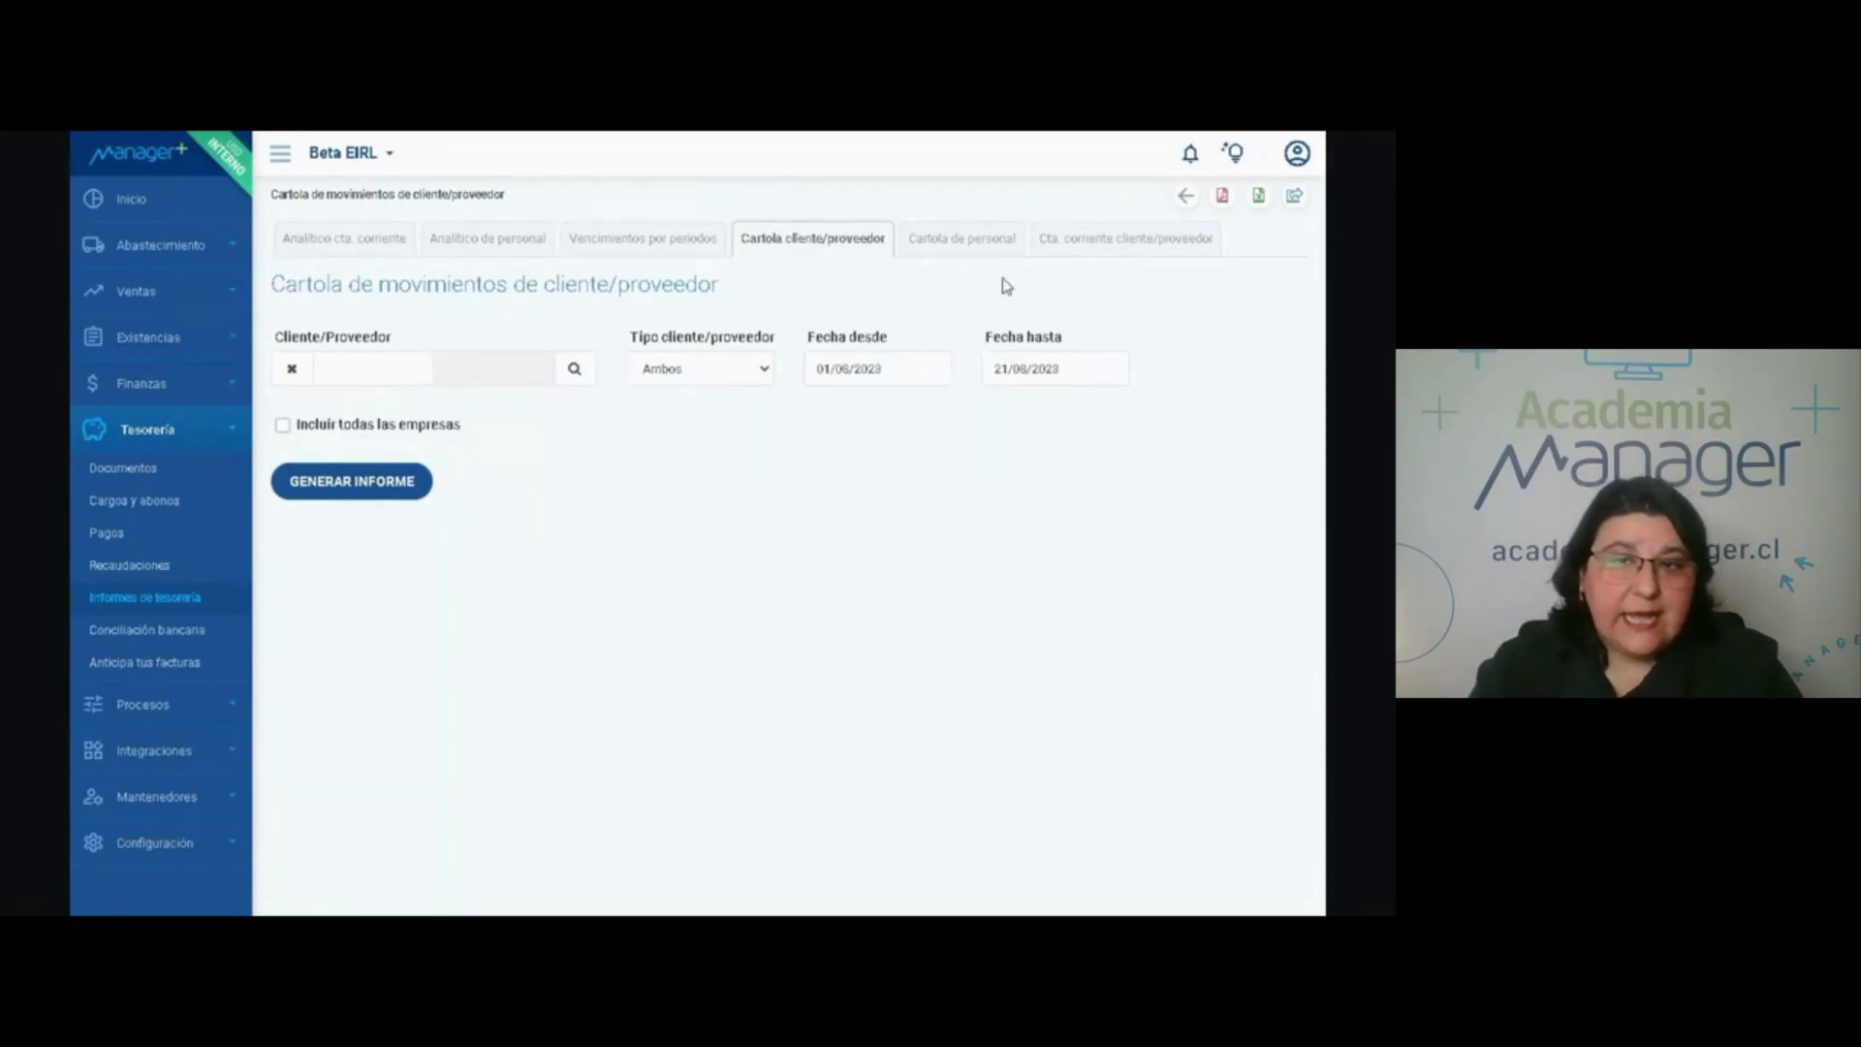
{"action": "left_click", "coordinate": [948, 245]}
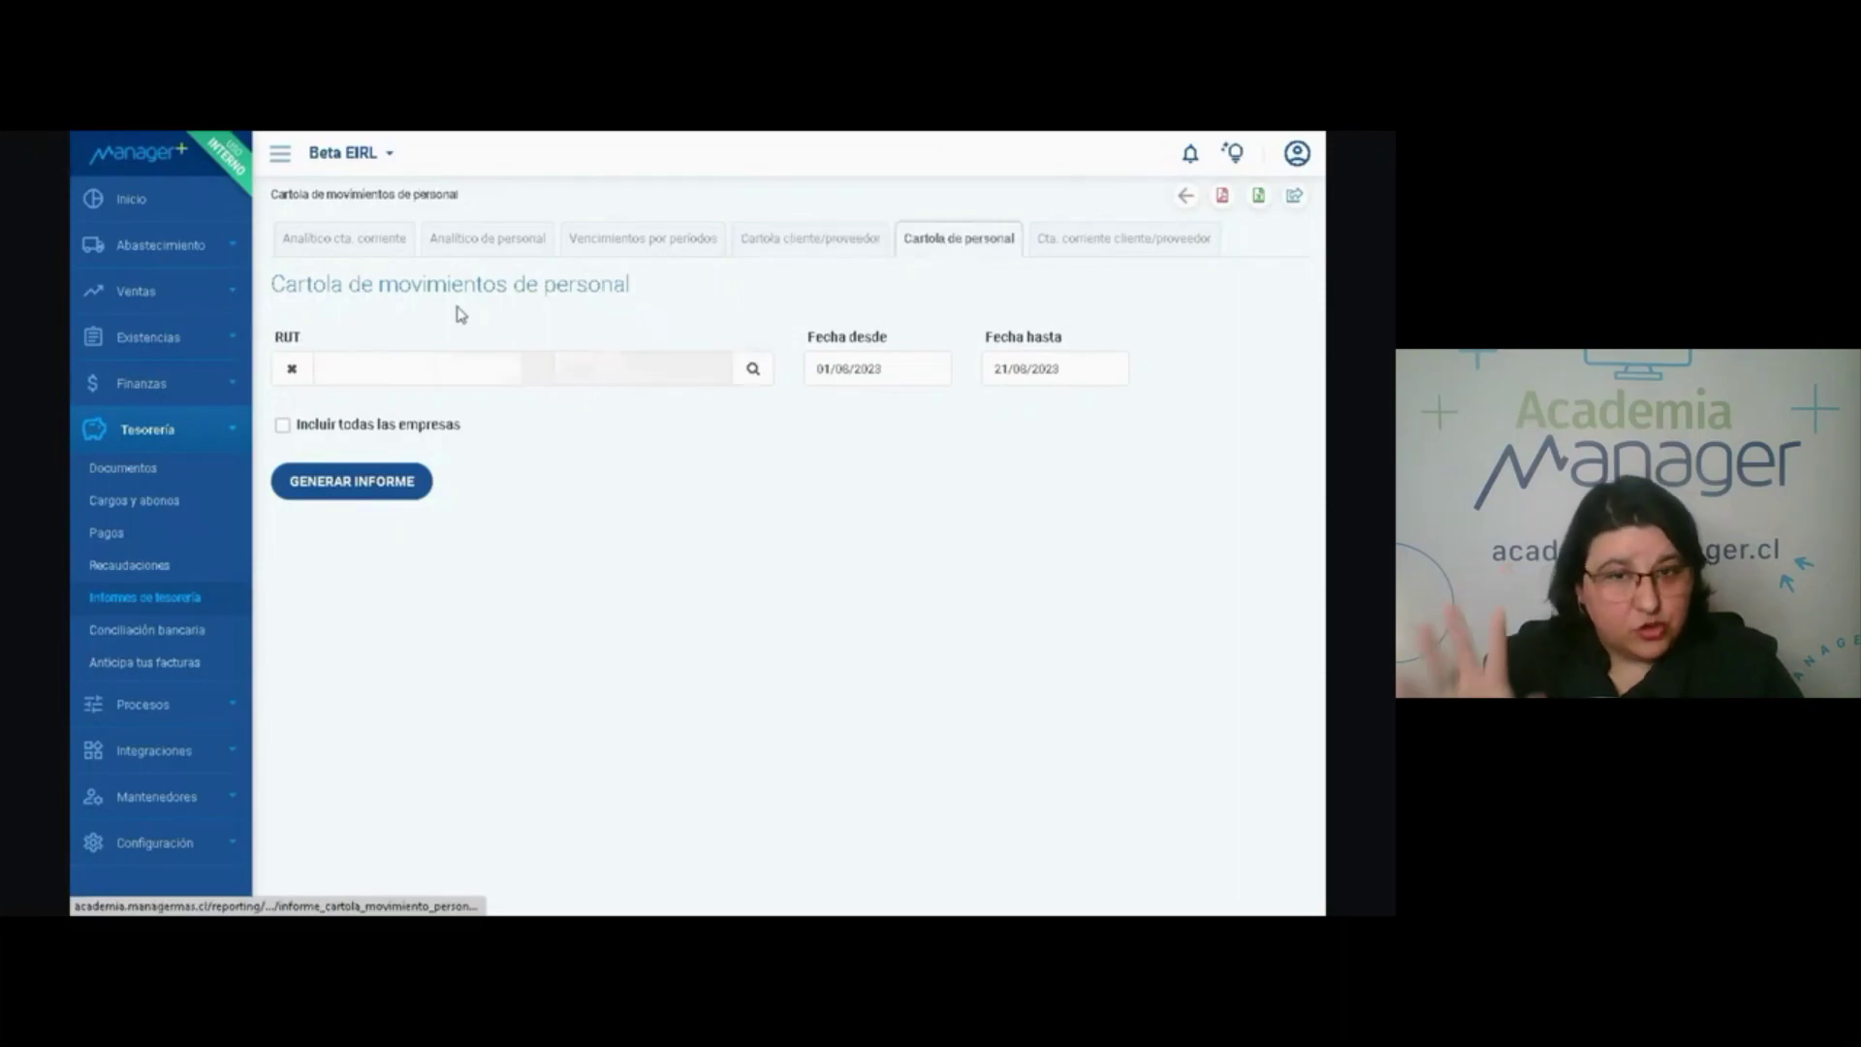
{"action": "left_click", "coordinate": [1105, 244]}
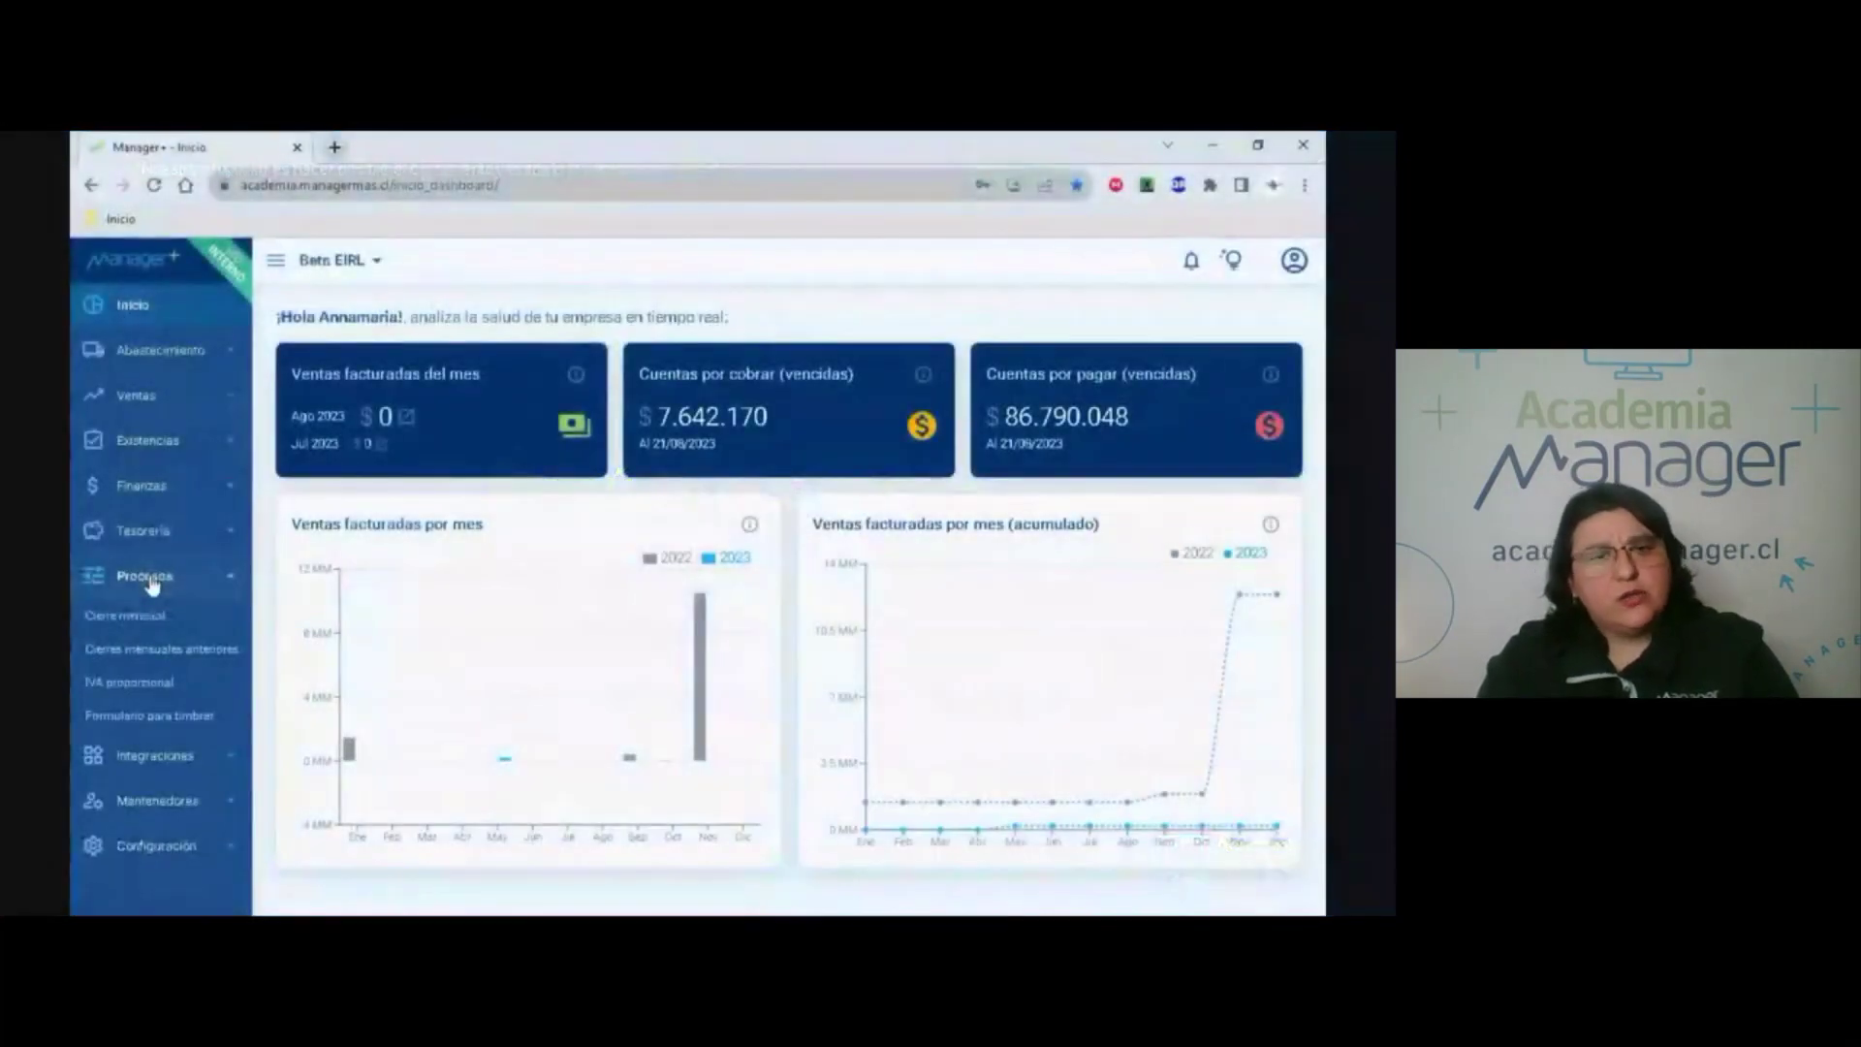
In Procesos, review the Cierre mensual page and open the diciembre 2021 closing from Cierres mensuales anteriores.
{"action": "left_click", "coordinate": [143, 619]}
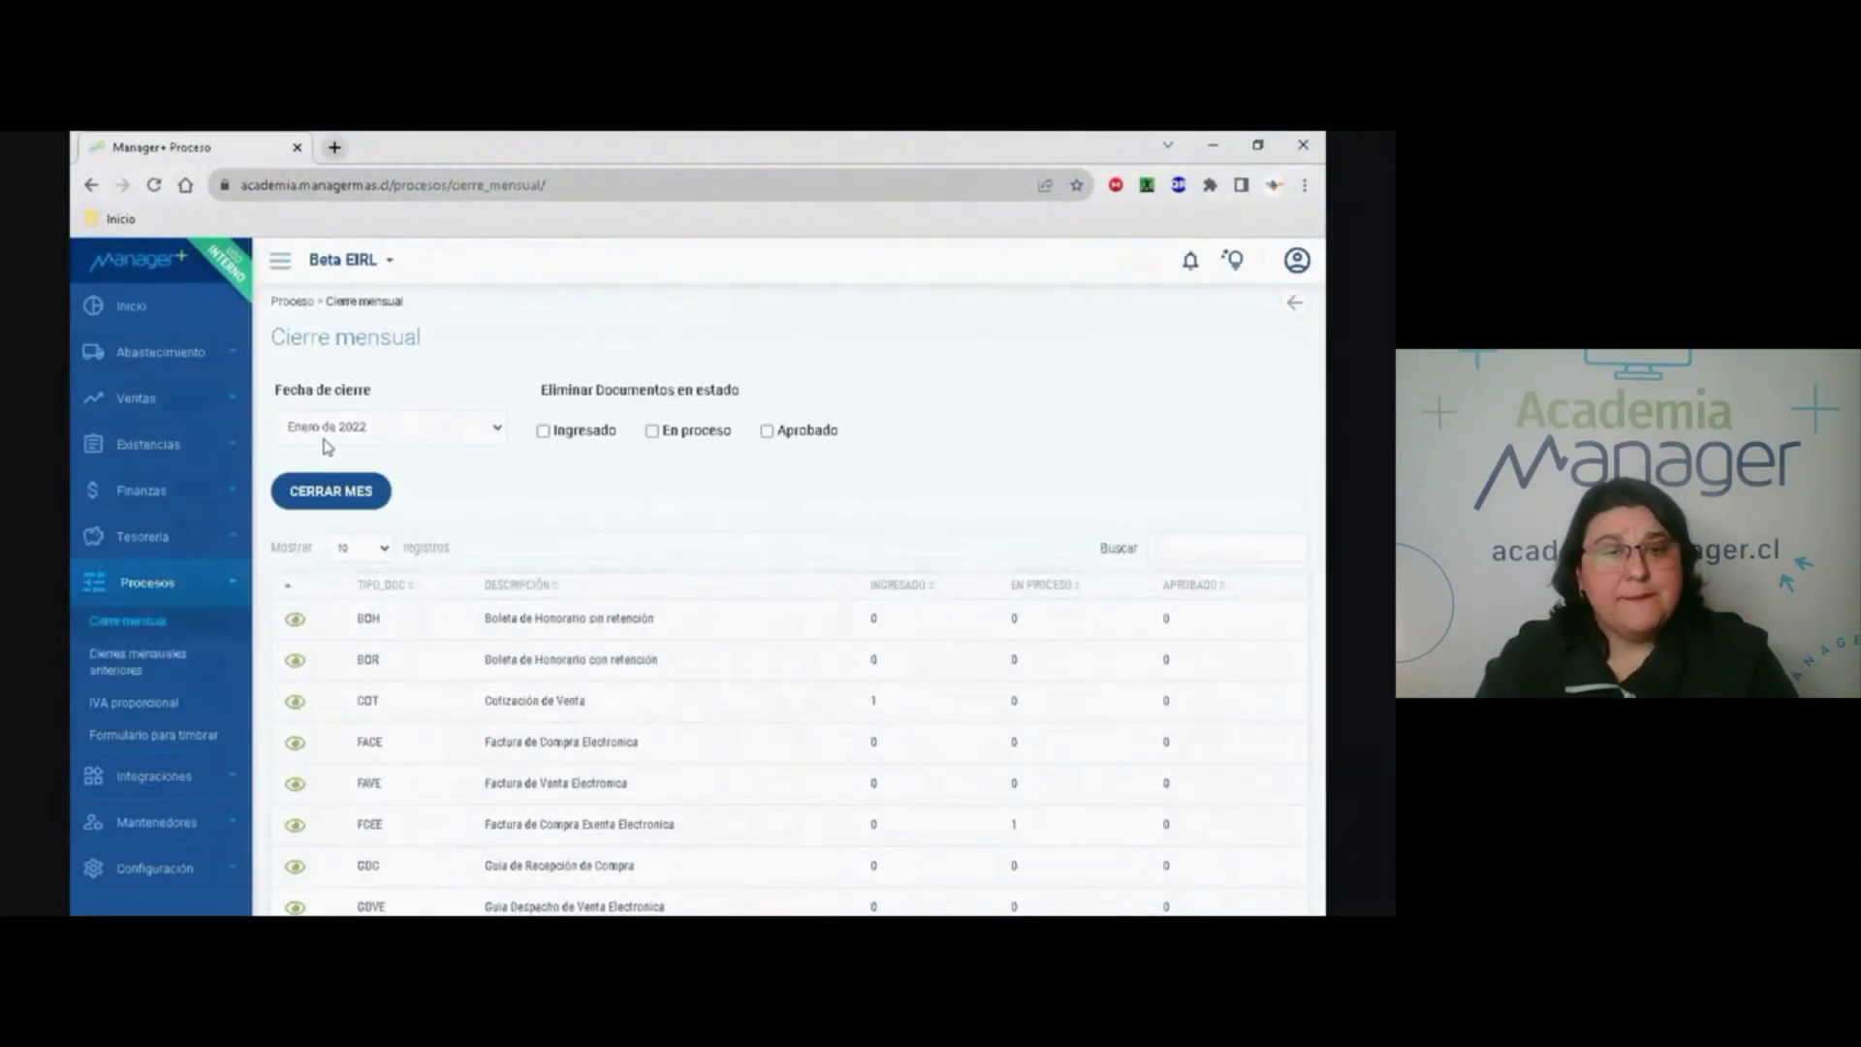
{"action": "scroll", "coordinate": [536, 501], "scroll_direction": "down", "scroll_amount": 2}
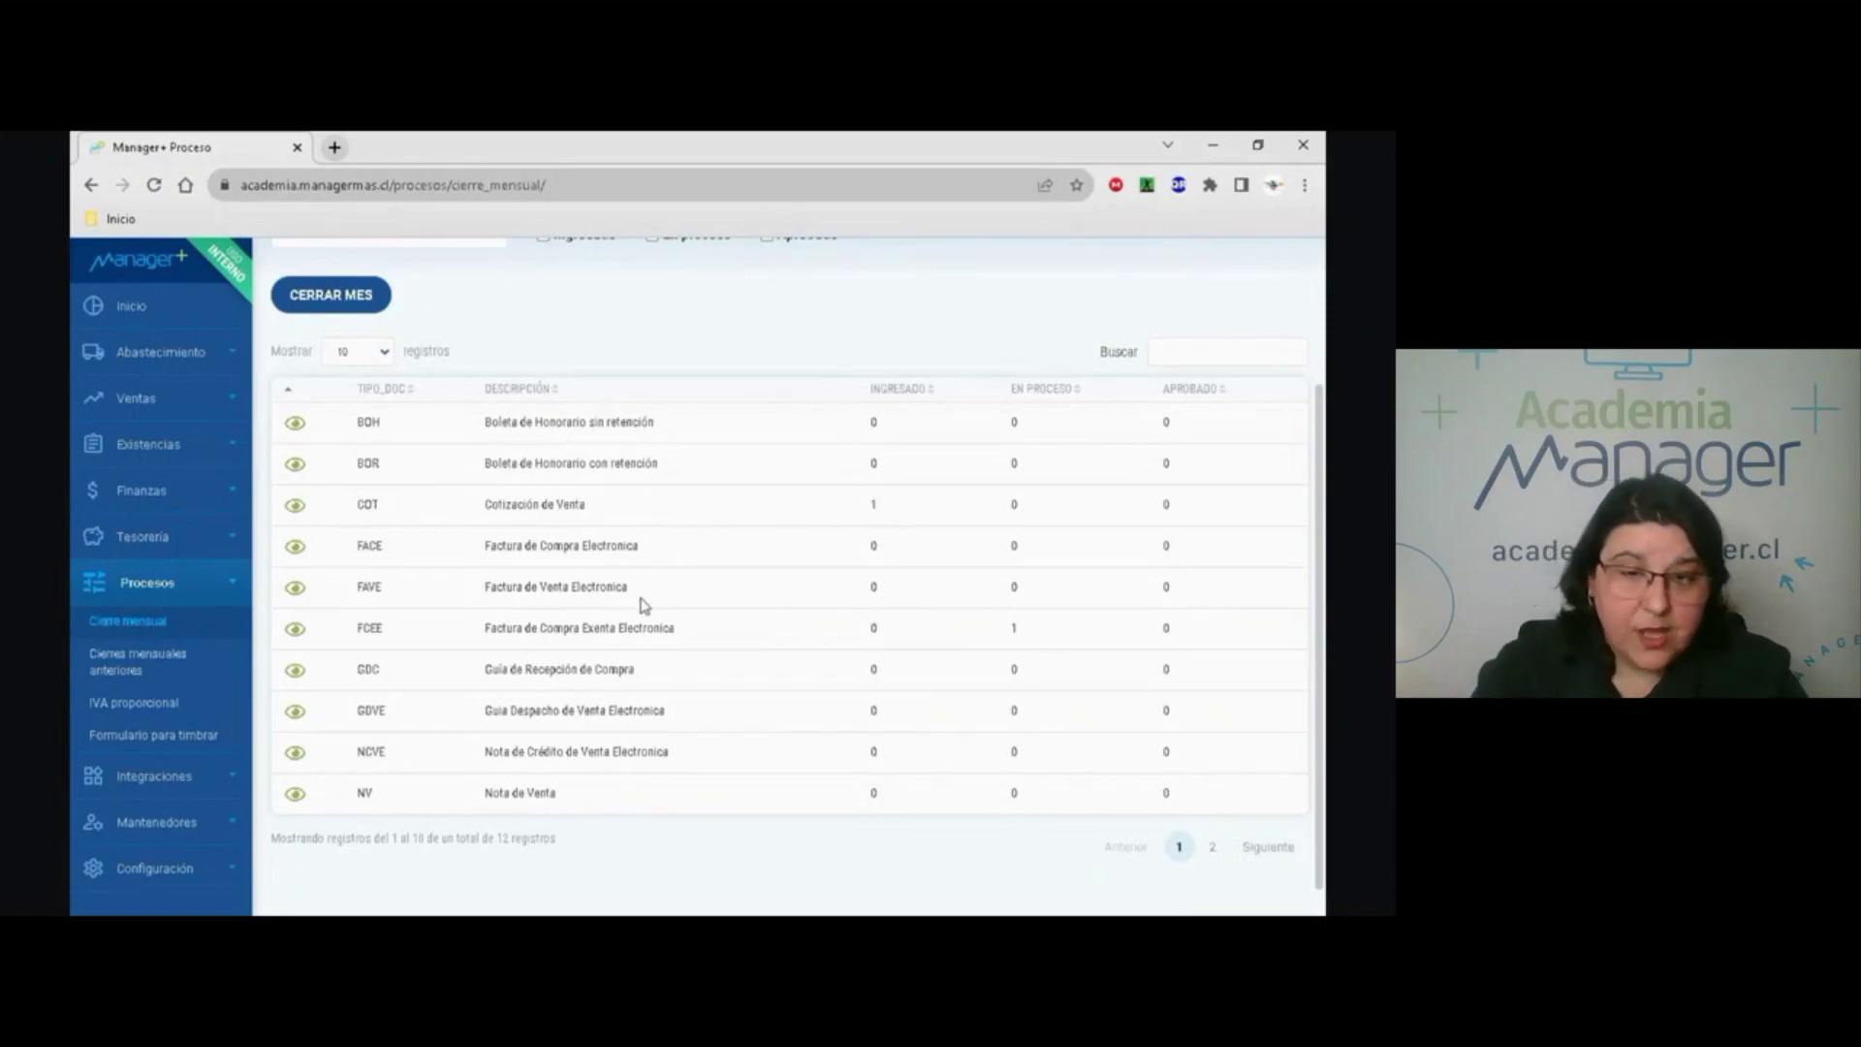
{"action": "scroll", "coordinate": [640, 606], "scroll_direction": "up", "scroll_amount": 2}
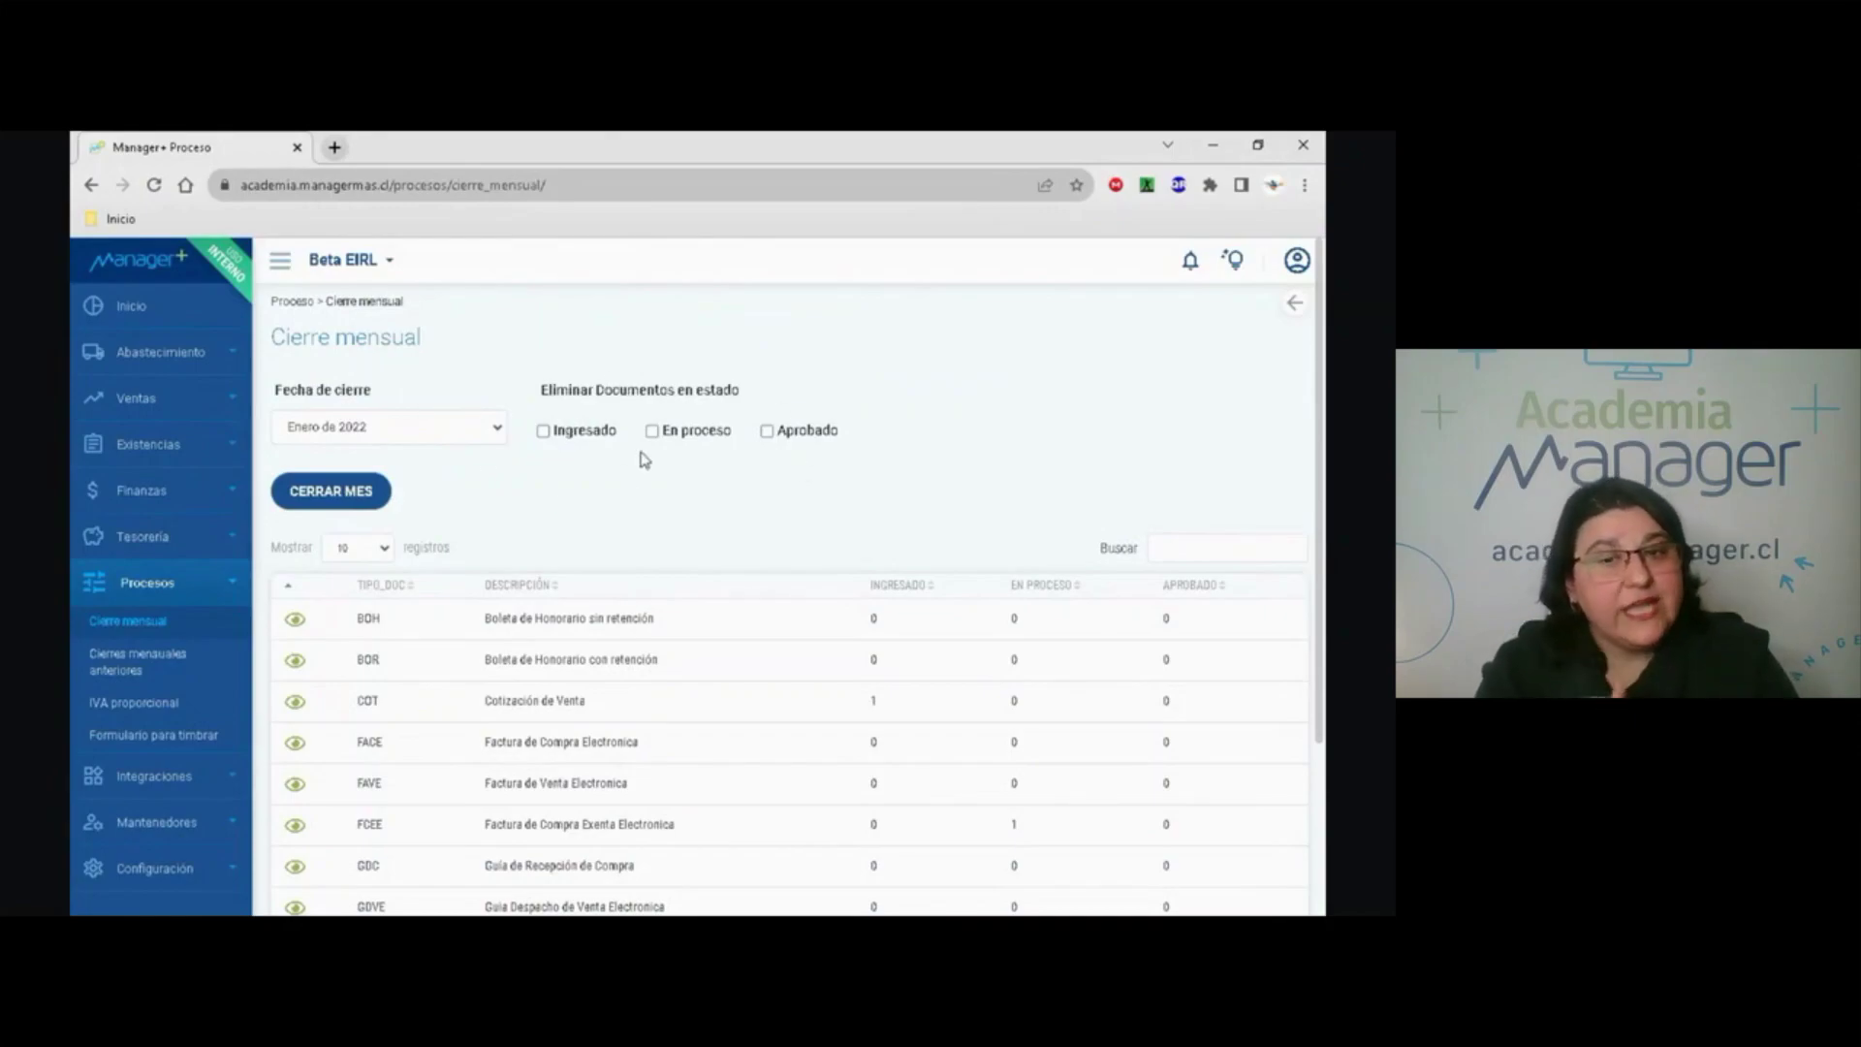
{"action": "left_click", "coordinate": [112, 666]}
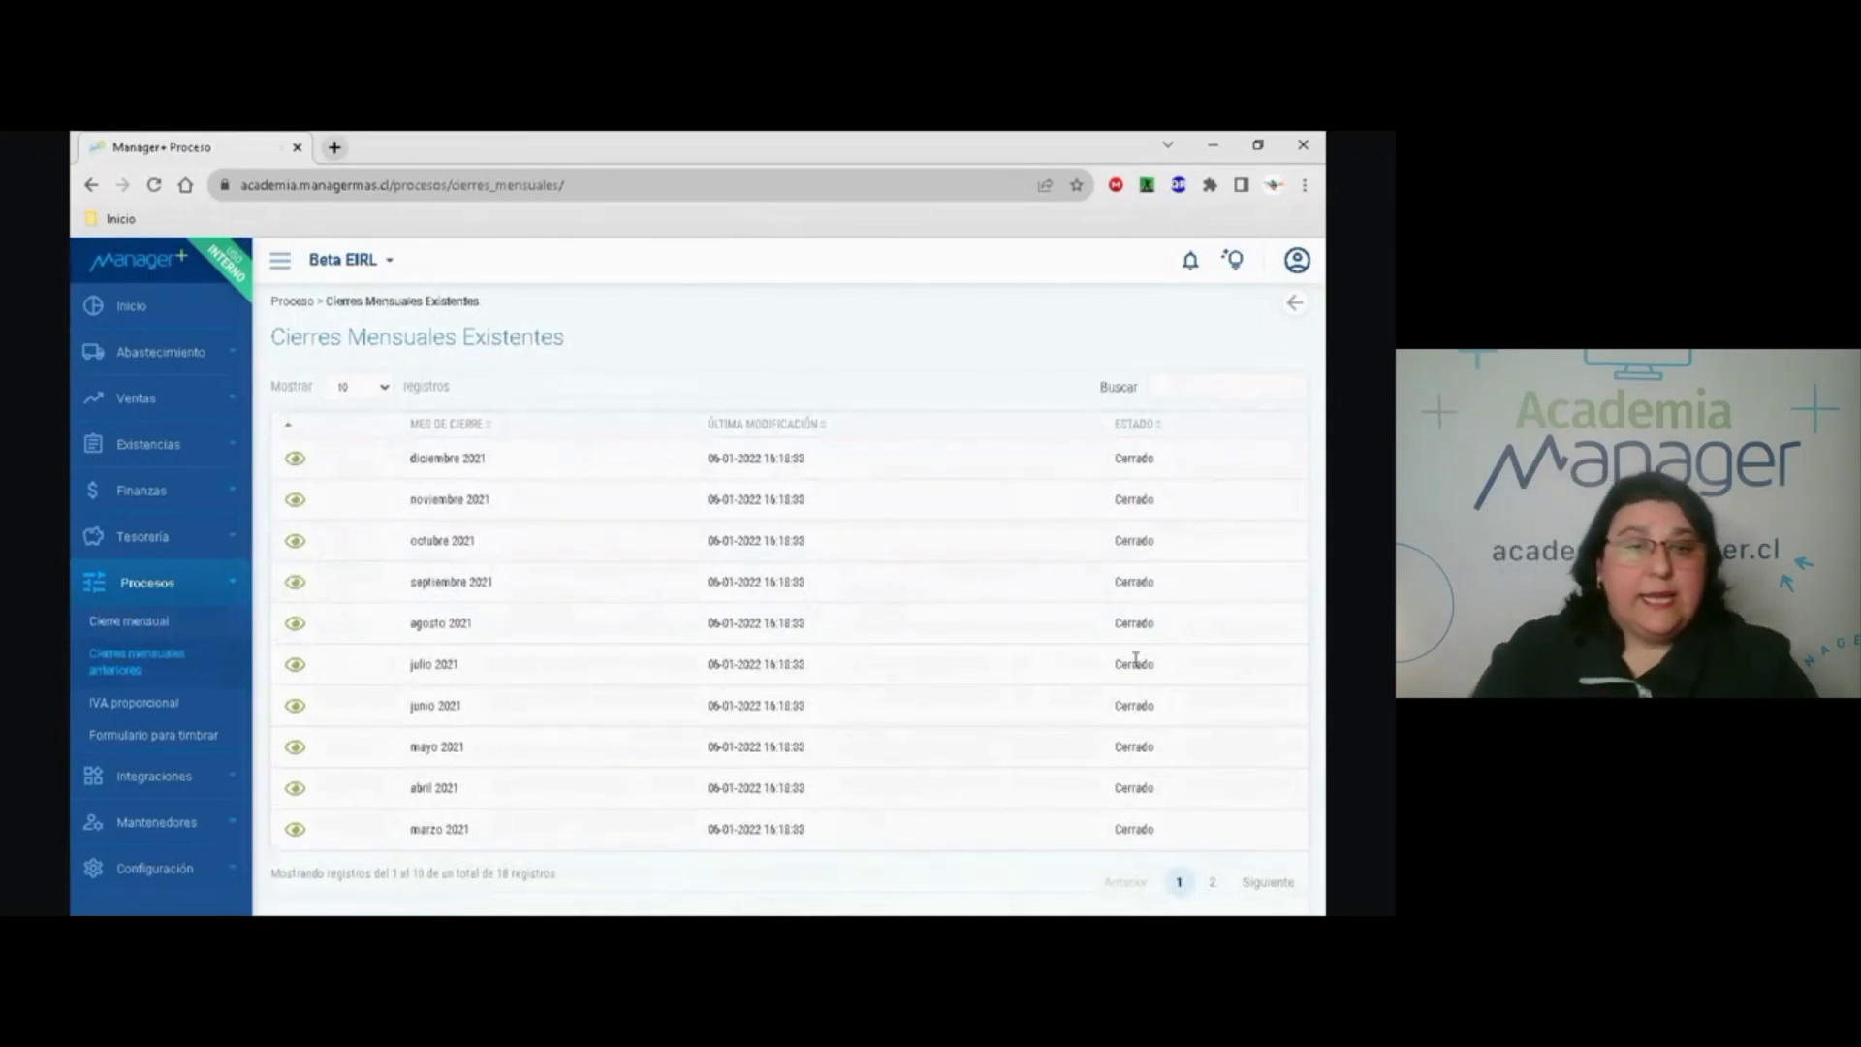
{"action": "left_click", "coordinate": [295, 459]}
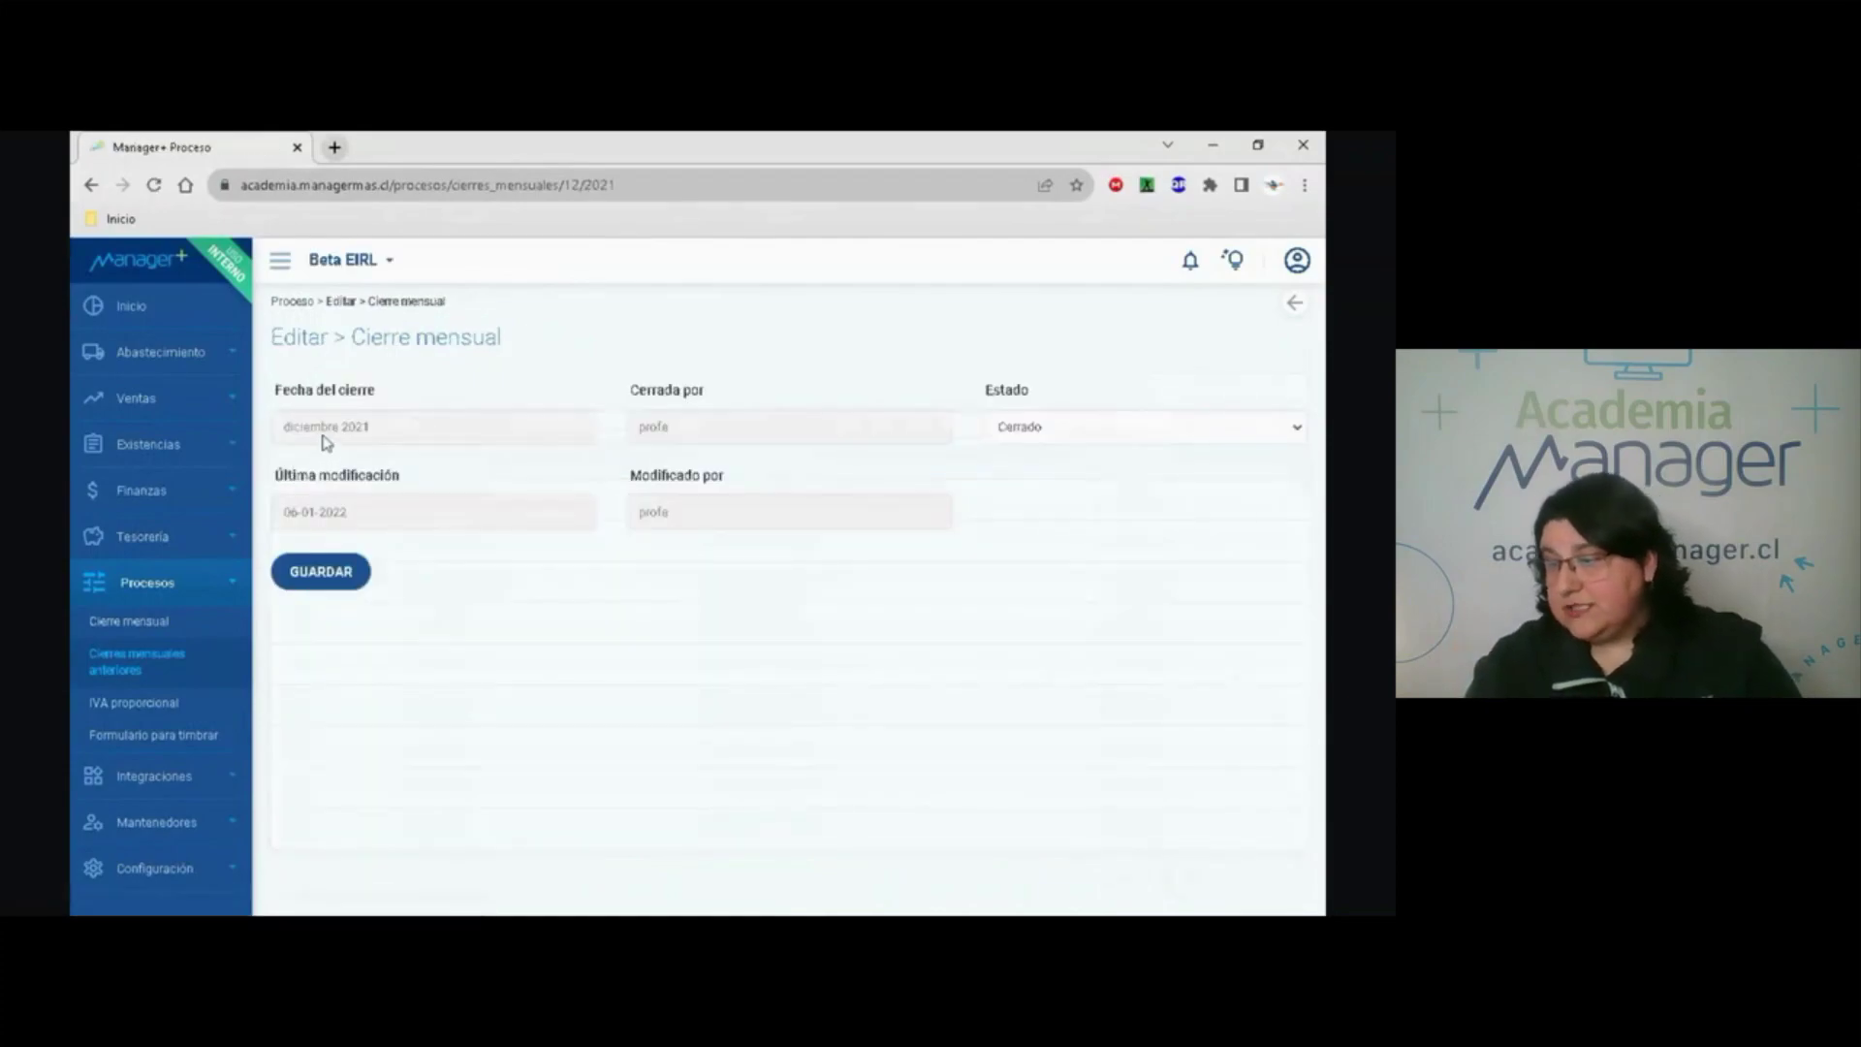
Check the Estado options of the diciembre 2021 closing and return to the list of existing monthly closings without saving.
{"action": "left_click", "coordinate": [1018, 432]}
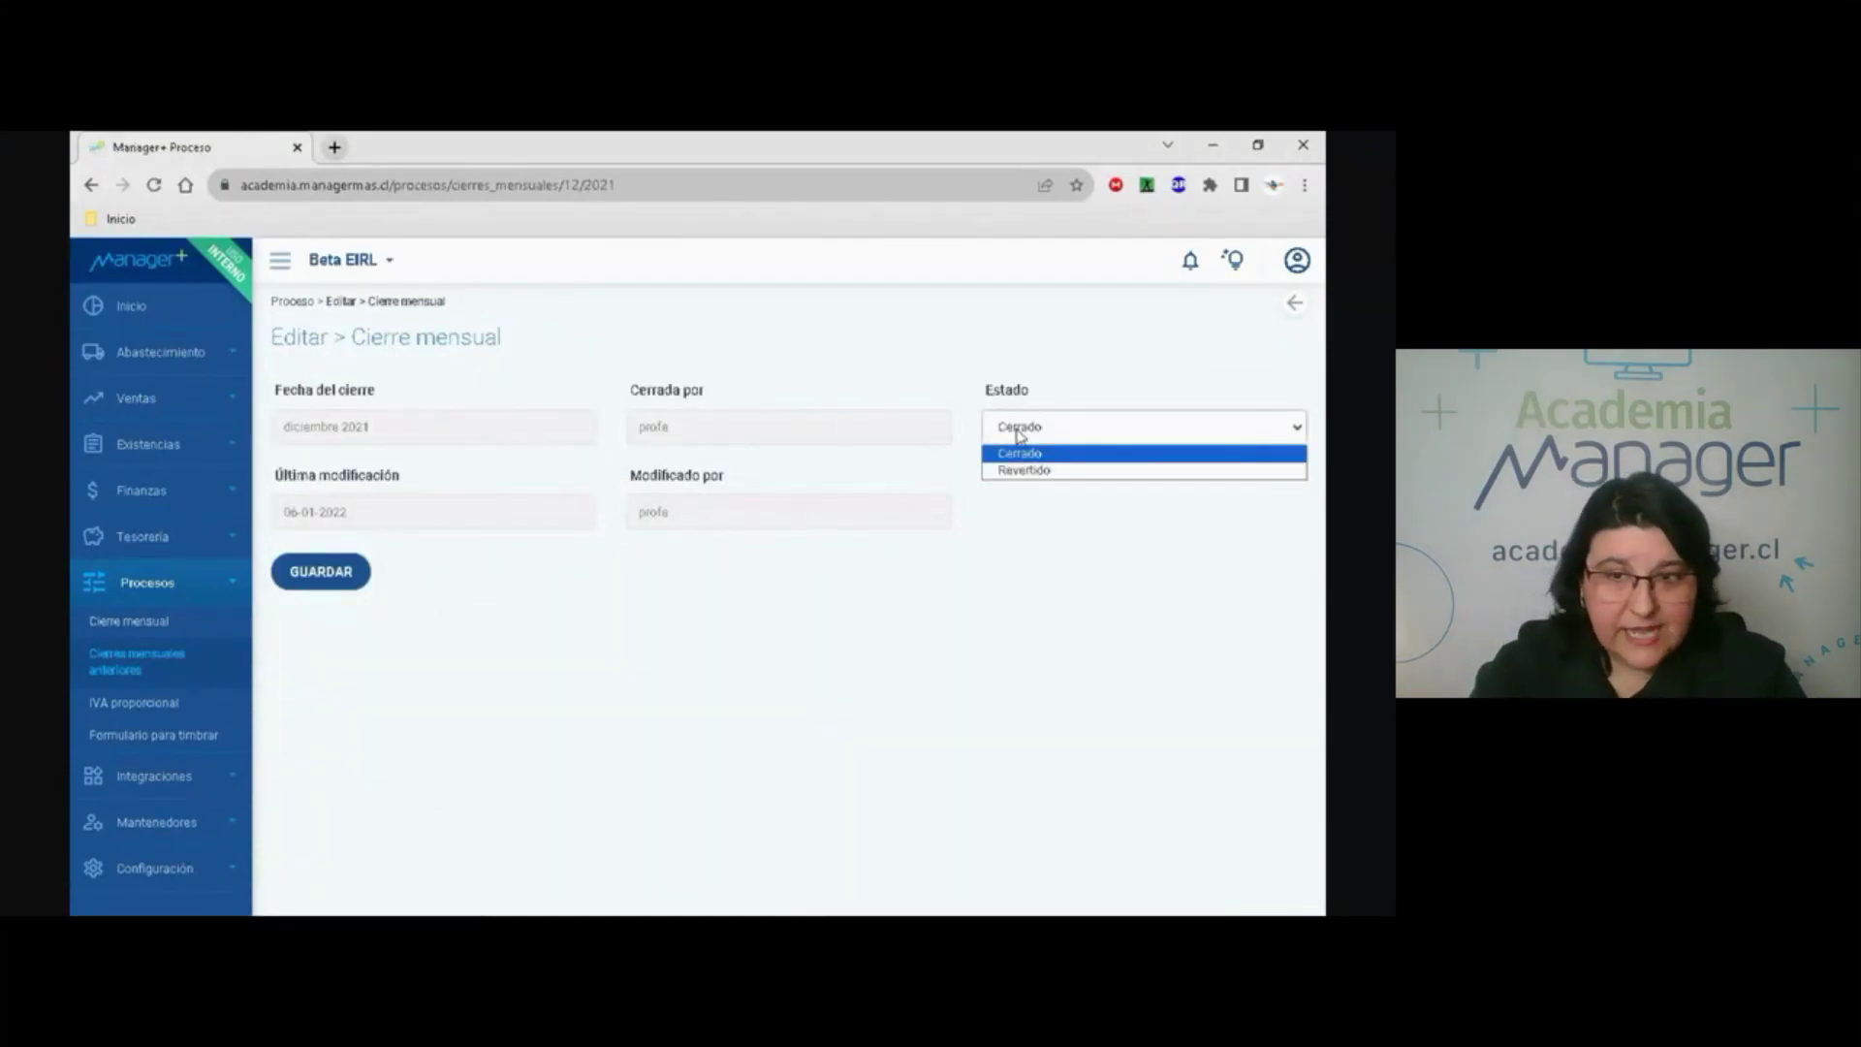
{"action": "left_click", "coordinate": [1020, 436]}
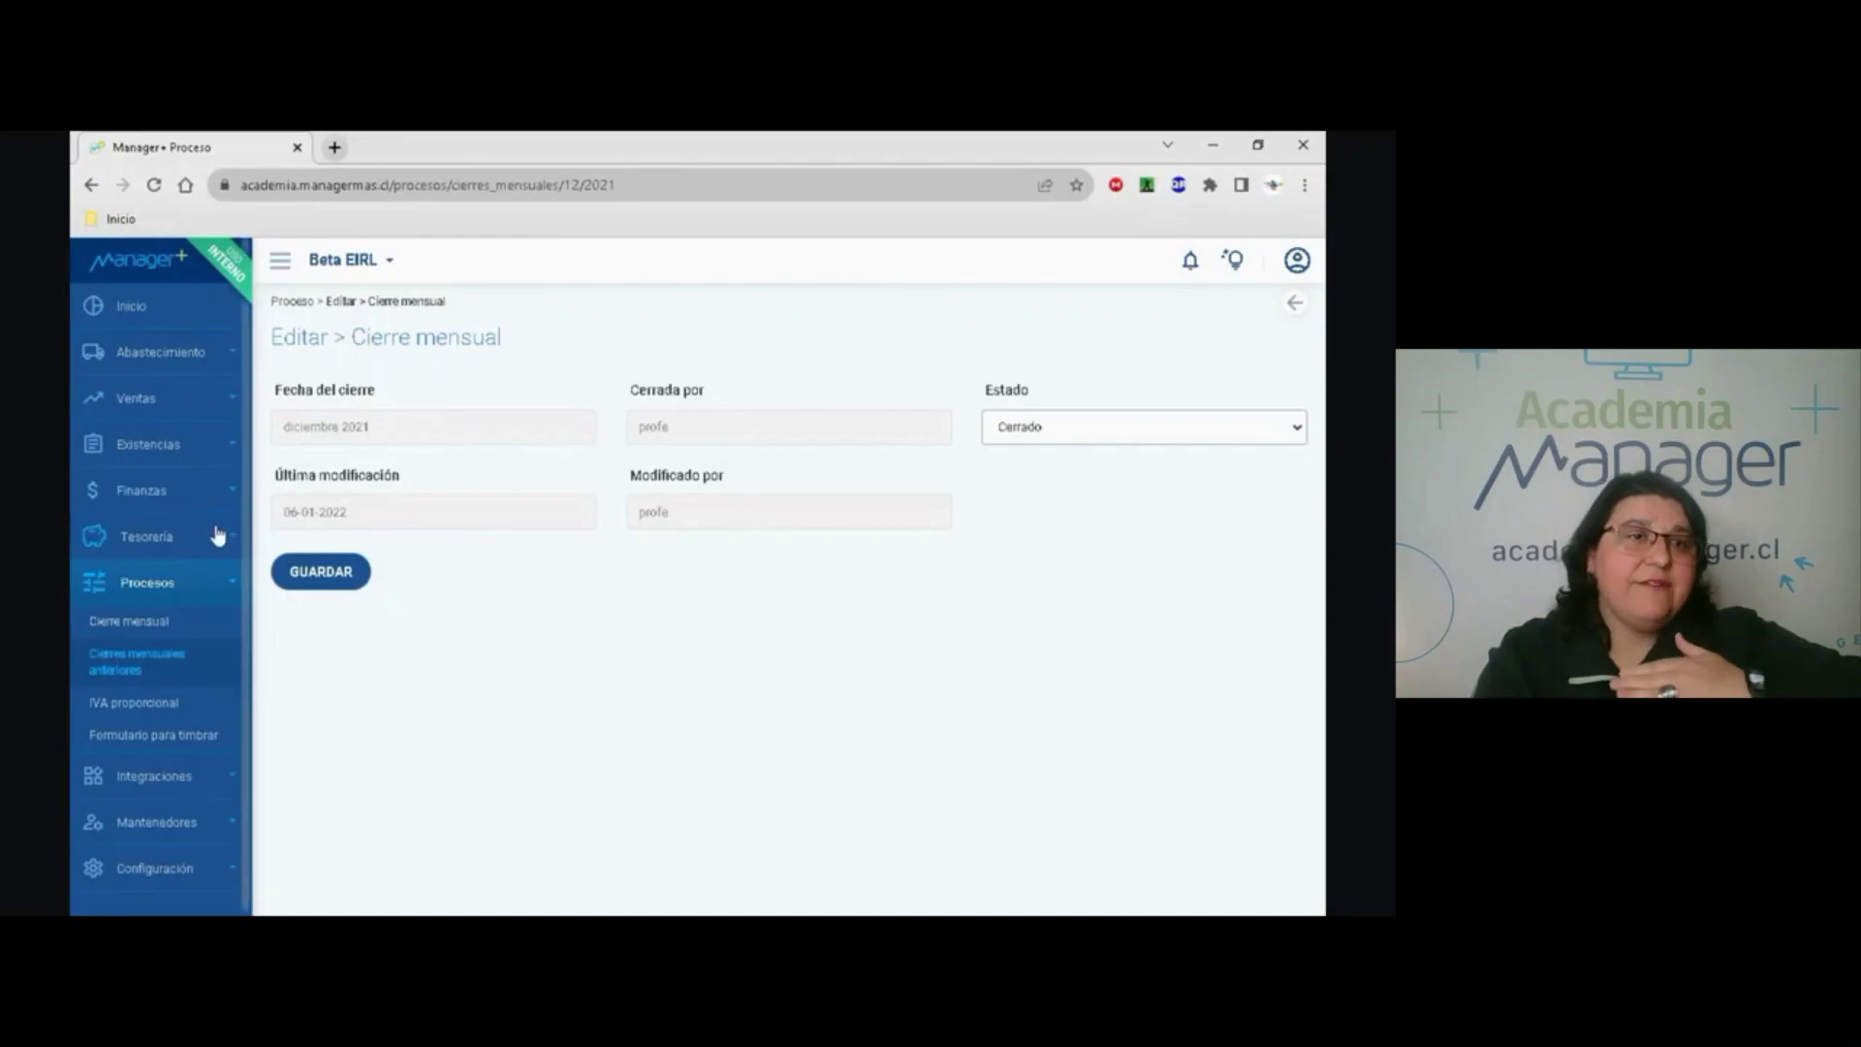
{"action": "left_click", "coordinate": [1263, 323]}
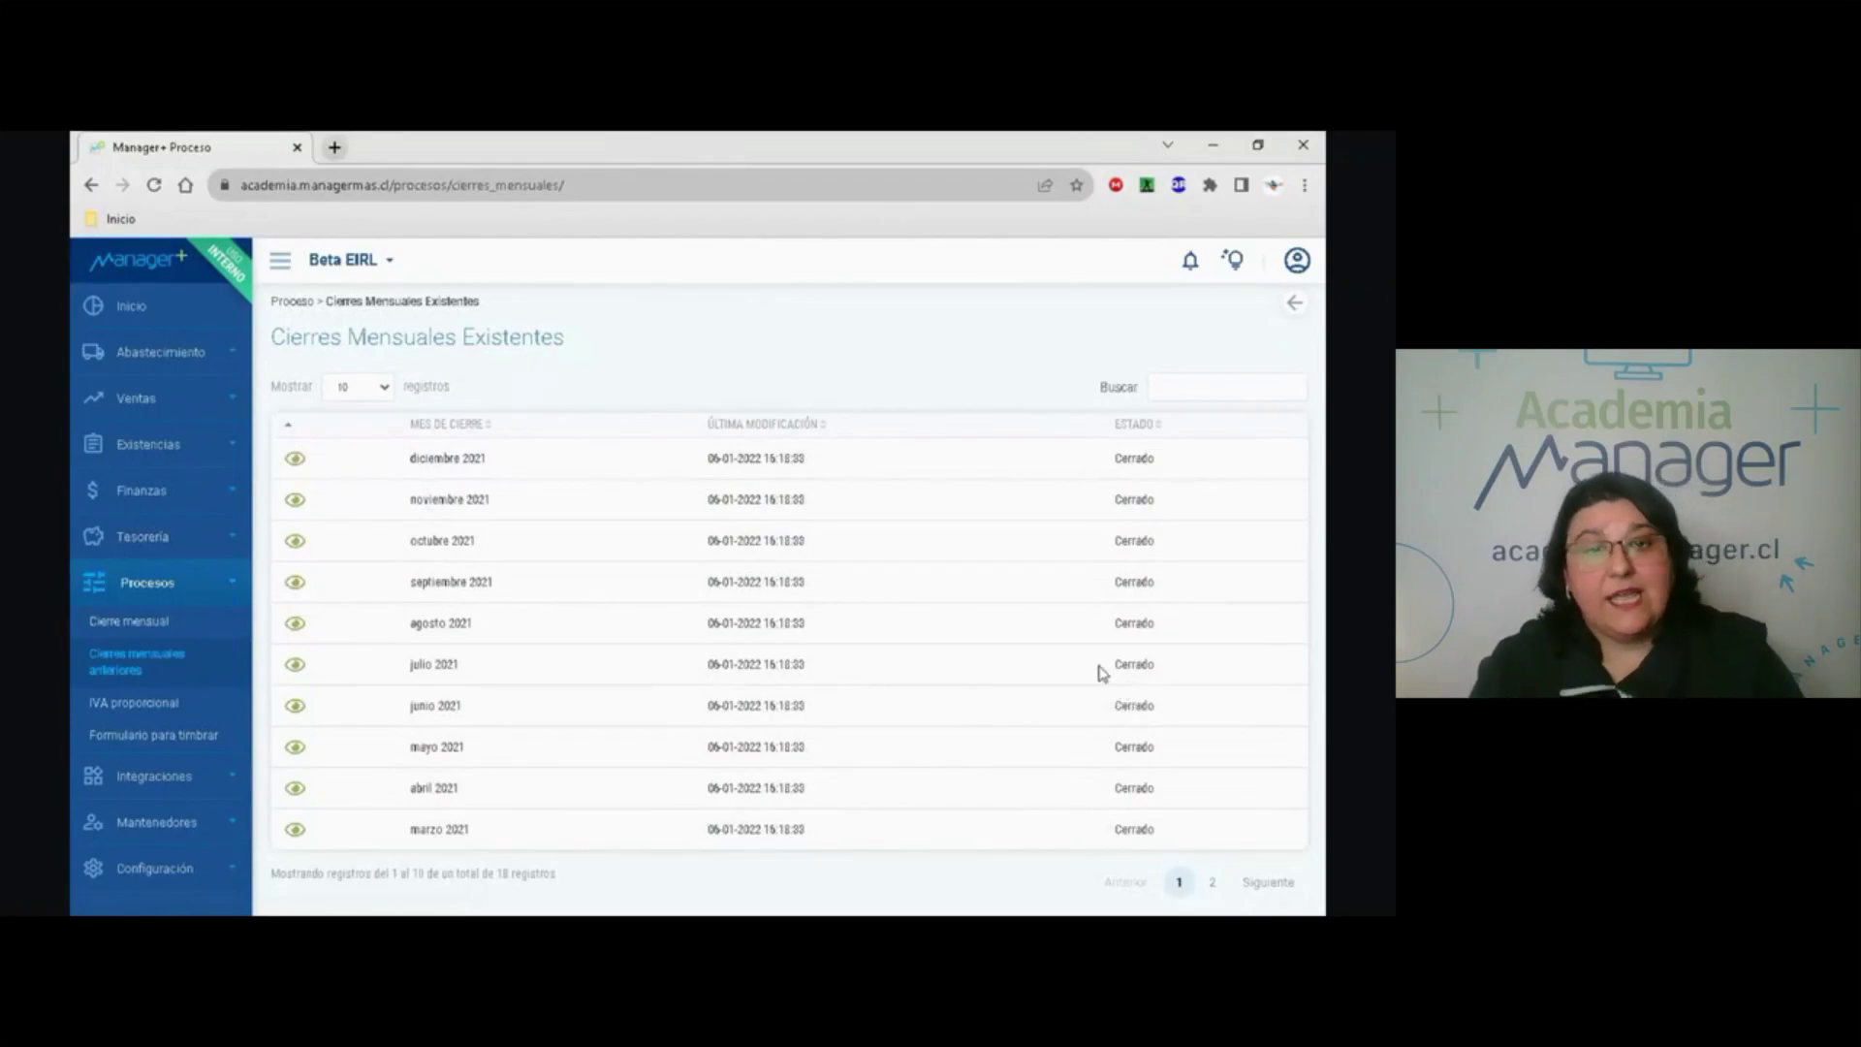
Review the IVA proporcional page and its form for adding a new value, leaving it without saving a percentage.
{"action": "left_click", "coordinate": [147, 714]}
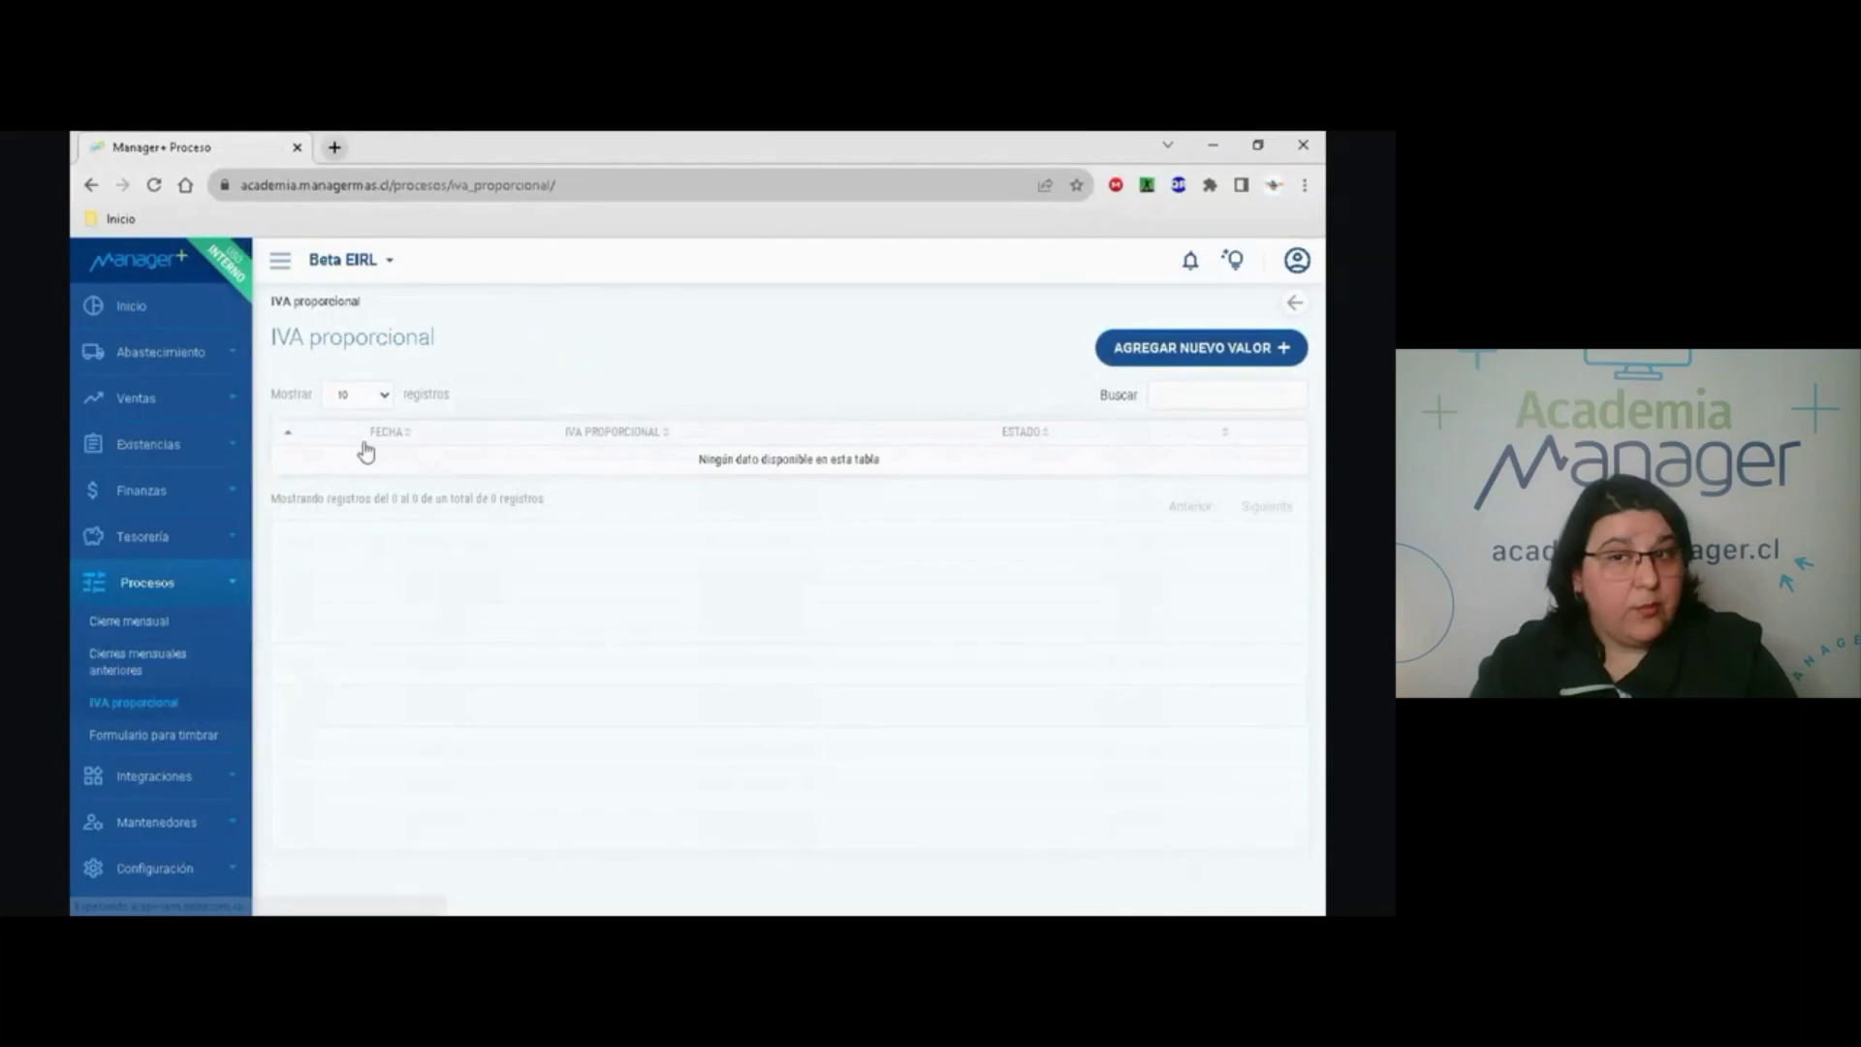
{"action": "left_click", "coordinate": [1192, 359]}
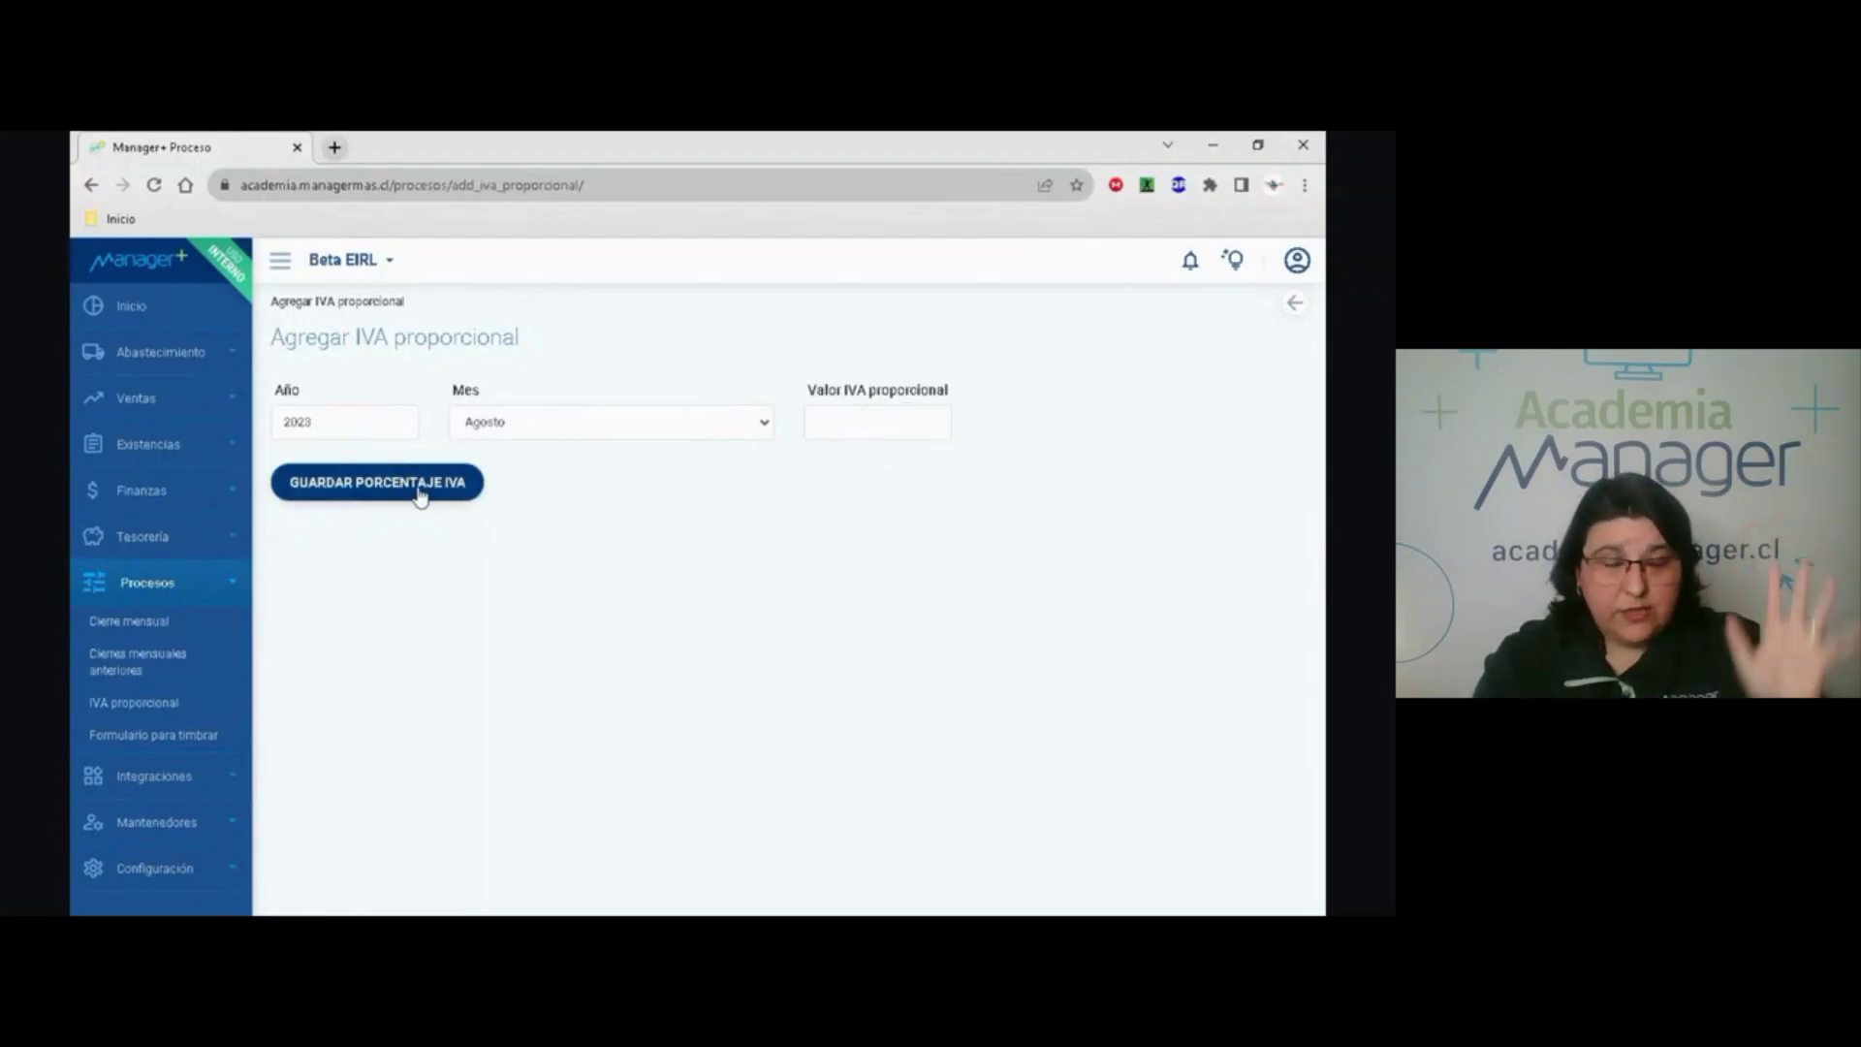
{"action": "left_click", "coordinate": [1297, 310]}
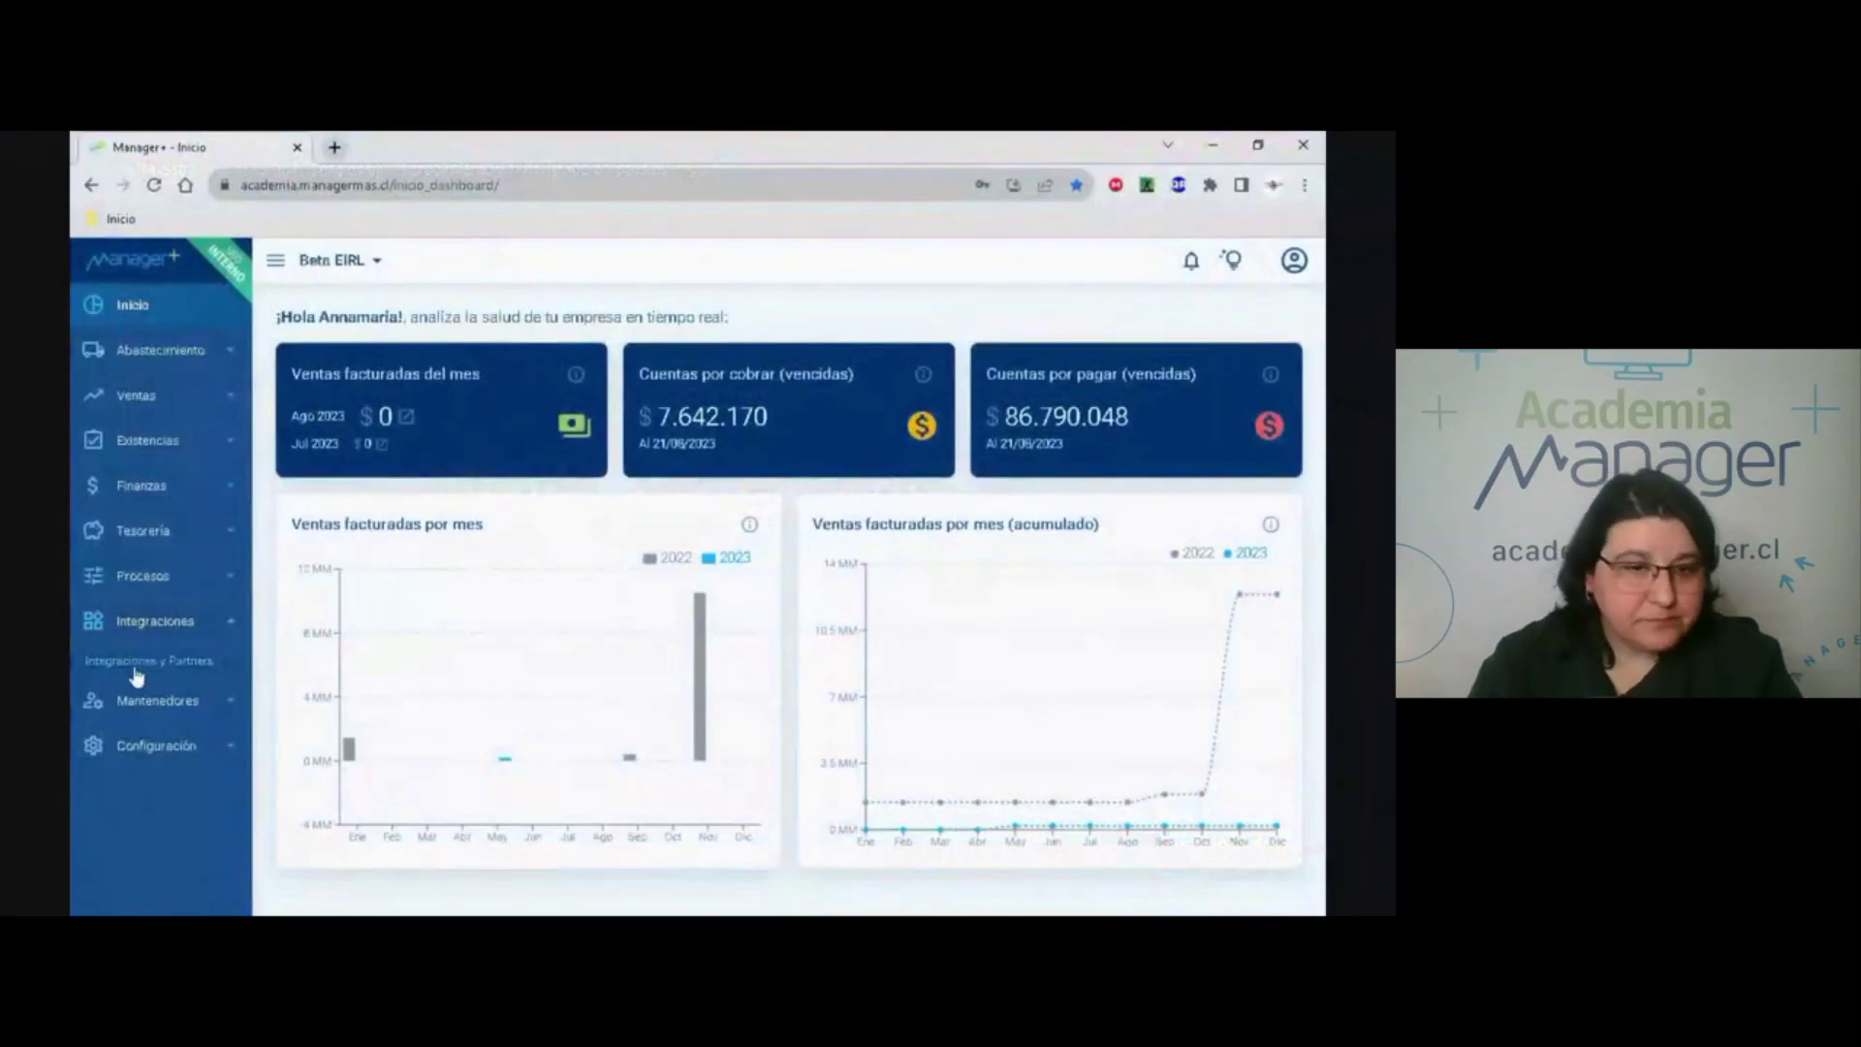
Open Integraciones y Partners and skim the integration cards, including SII, Bsale, Multivende, Rex+, Rindegastos and Sovos.
{"action": "left_click", "coordinate": [186, 670]}
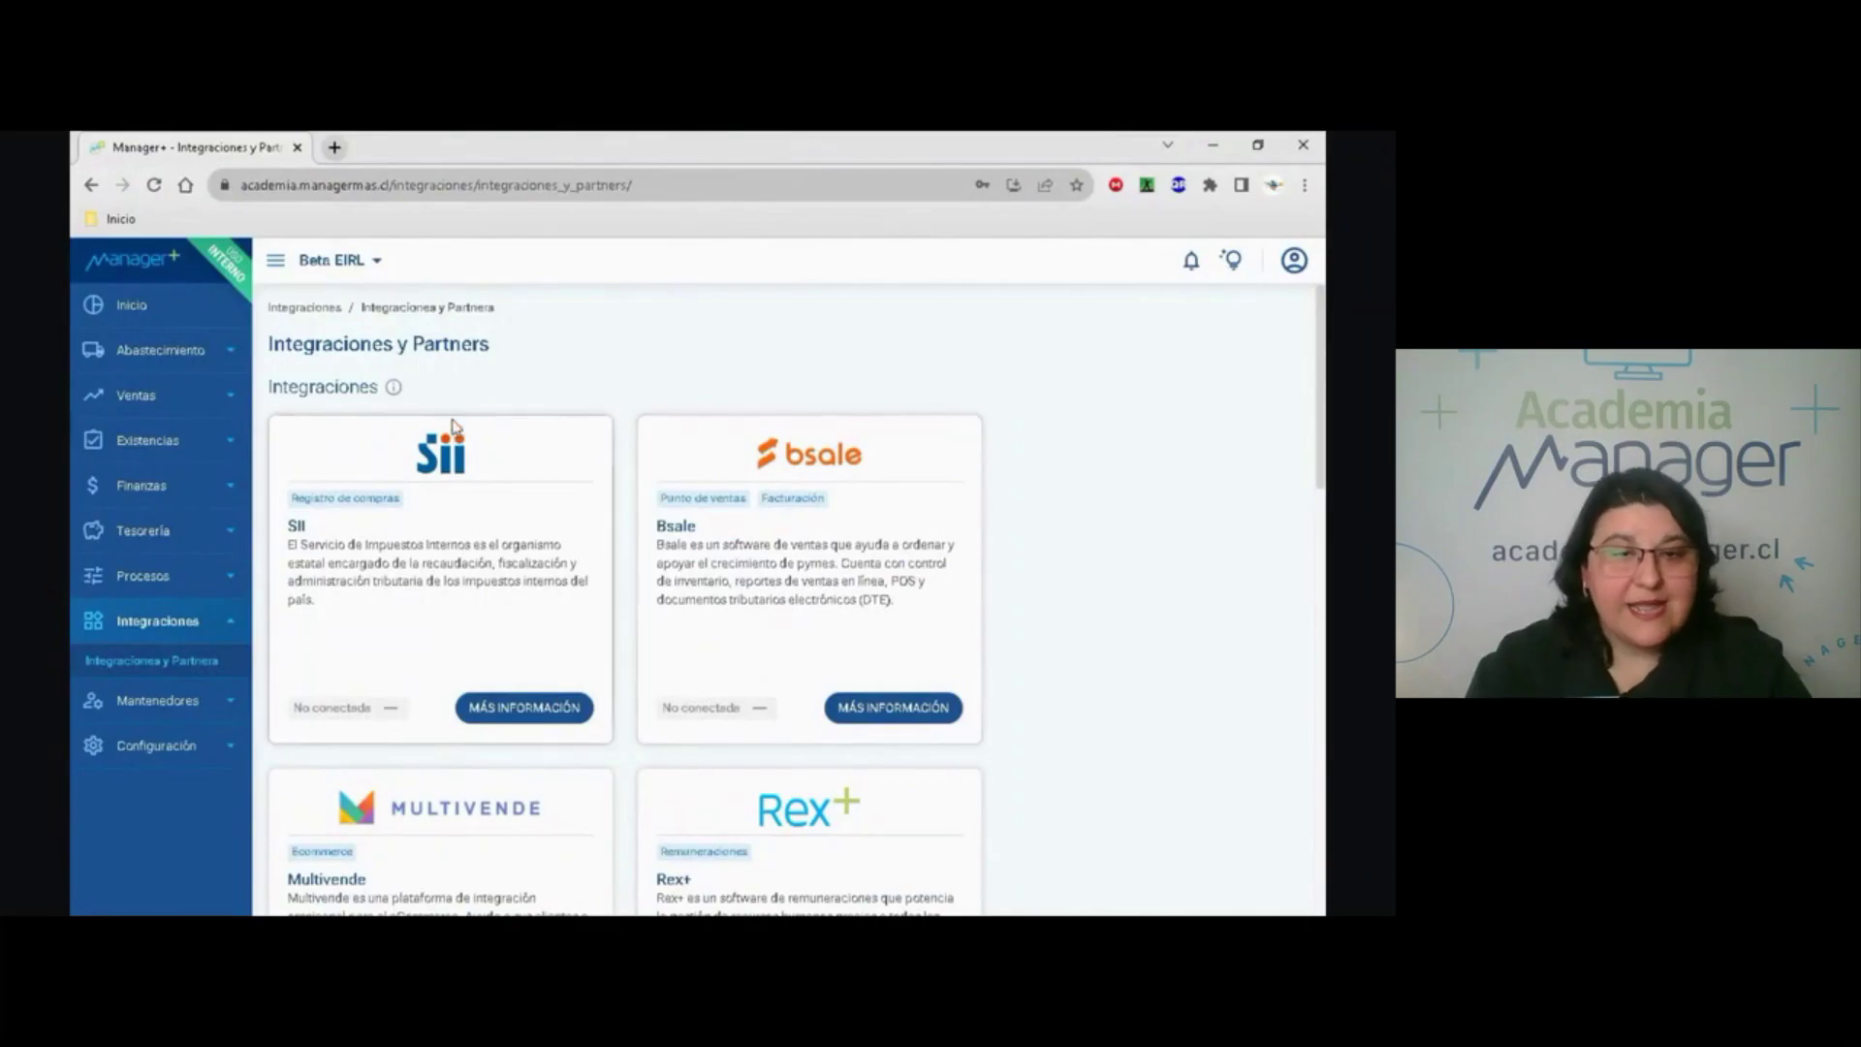
{"action": "scroll", "coordinate": [587, 594], "scroll_direction": "down", "scroll_amount": 4}
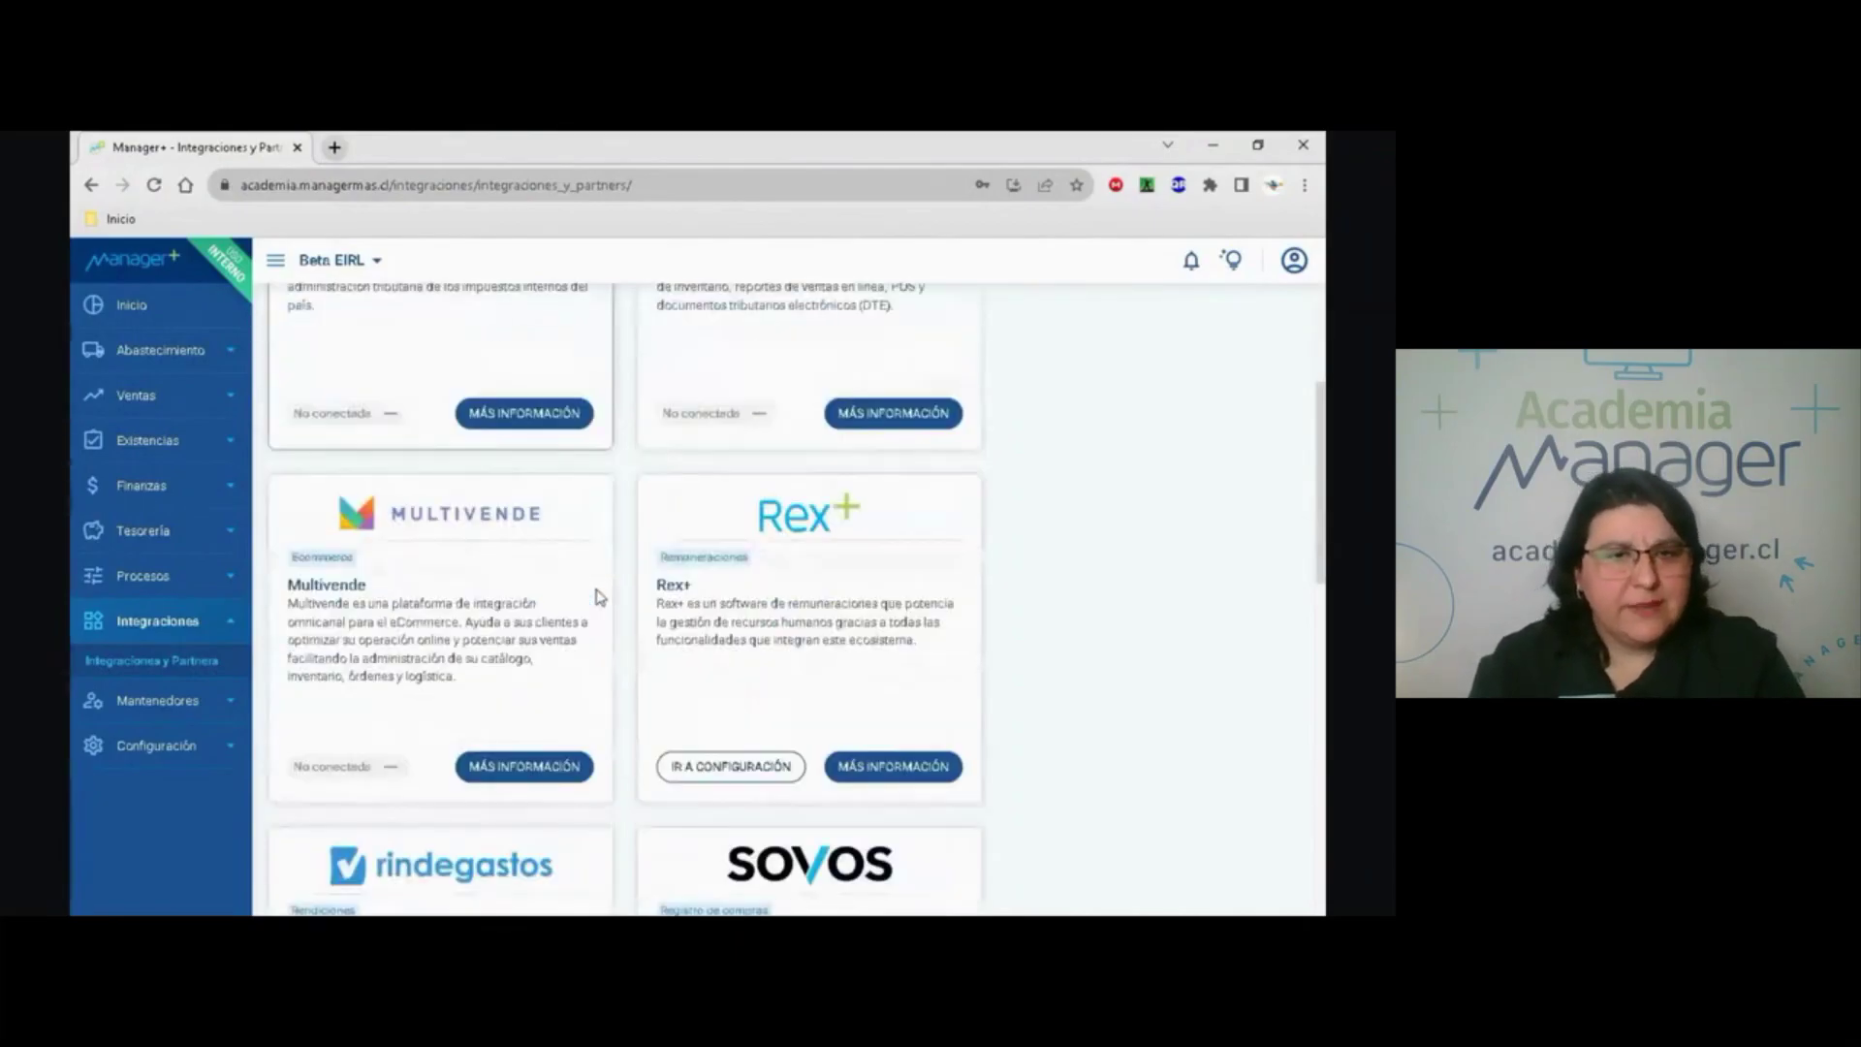
{"action": "scroll", "coordinate": [585, 623], "scroll_direction": "down", "scroll_amount": 3}
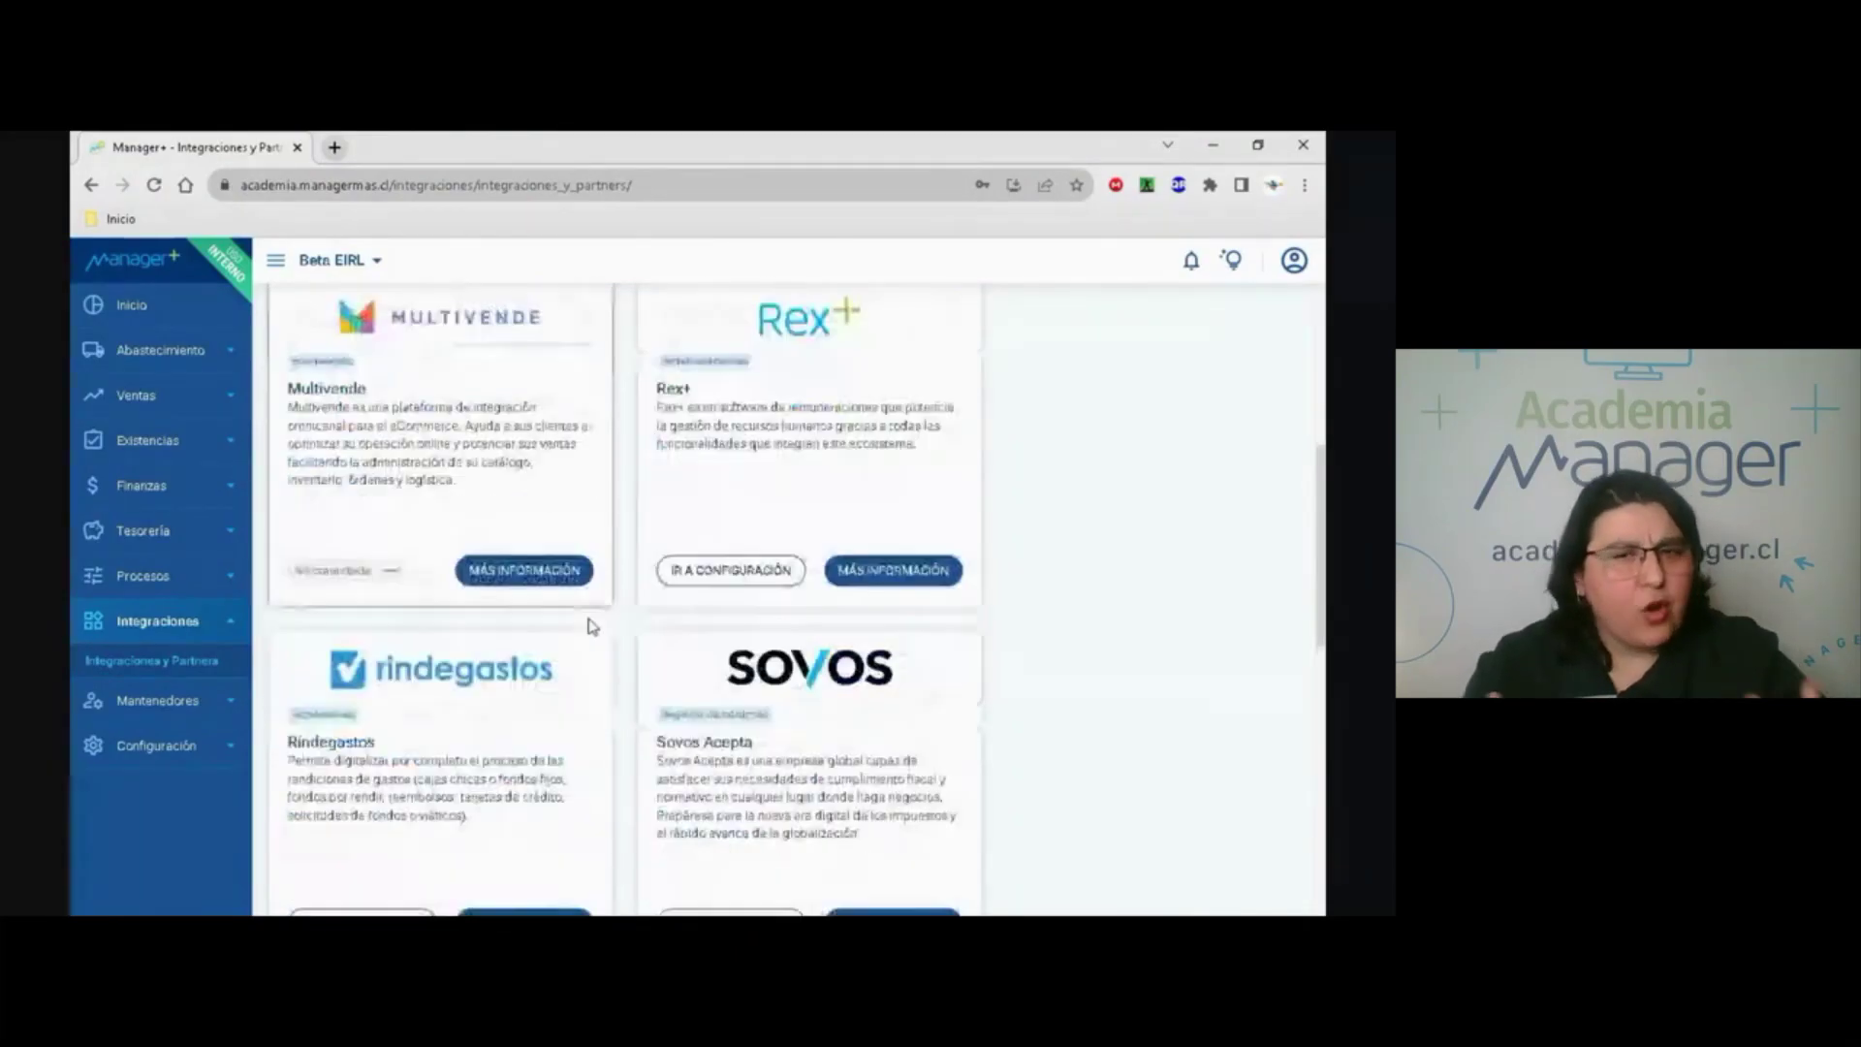
{"action": "scroll", "coordinate": [623, 643], "scroll_direction": "down", "scroll_amount": 2}
{"action": "scroll", "coordinate": [623, 644], "scroll_direction": "up", "scroll_amount": 8}
{"action": "scroll", "coordinate": [624, 642], "scroll_direction": "up", "scroll_amount": 1}
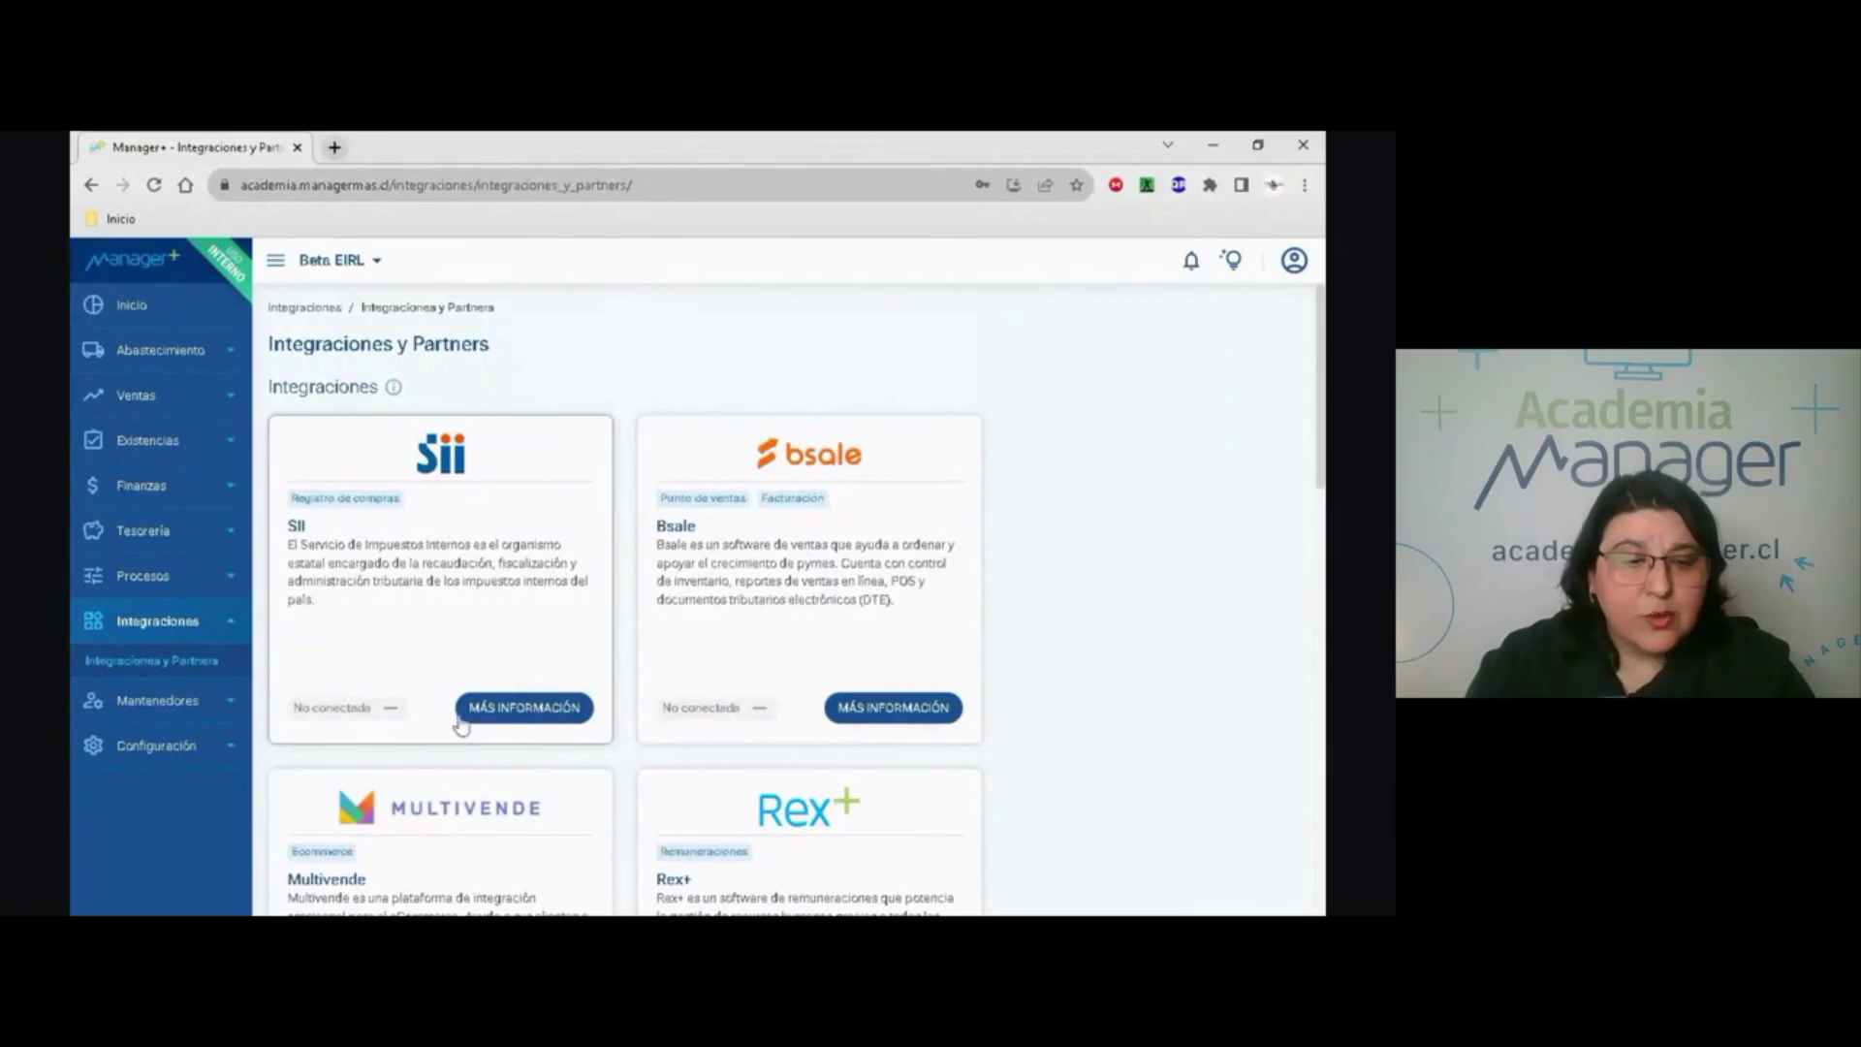
Read the SII integration's benefits and requirements, start the integration to view its credentials form, and close it without entering data.
{"action": "left_click", "coordinate": [524, 708]}
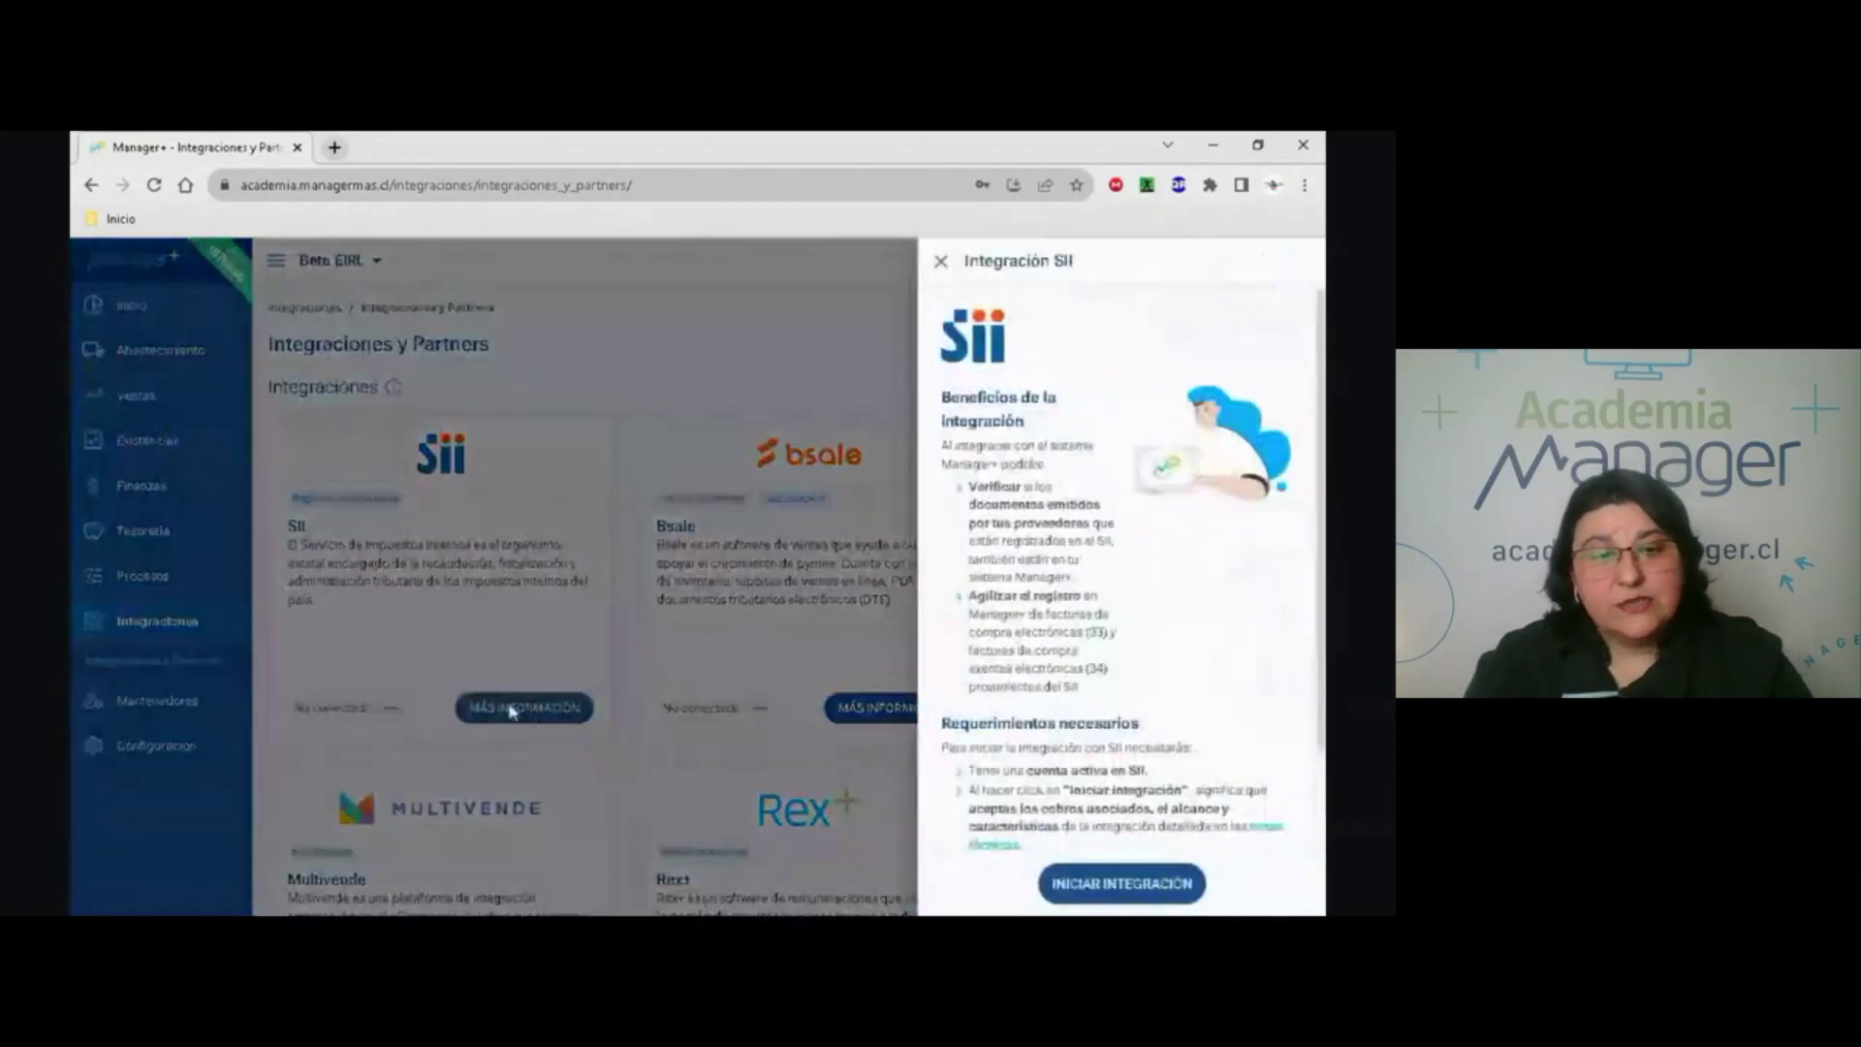
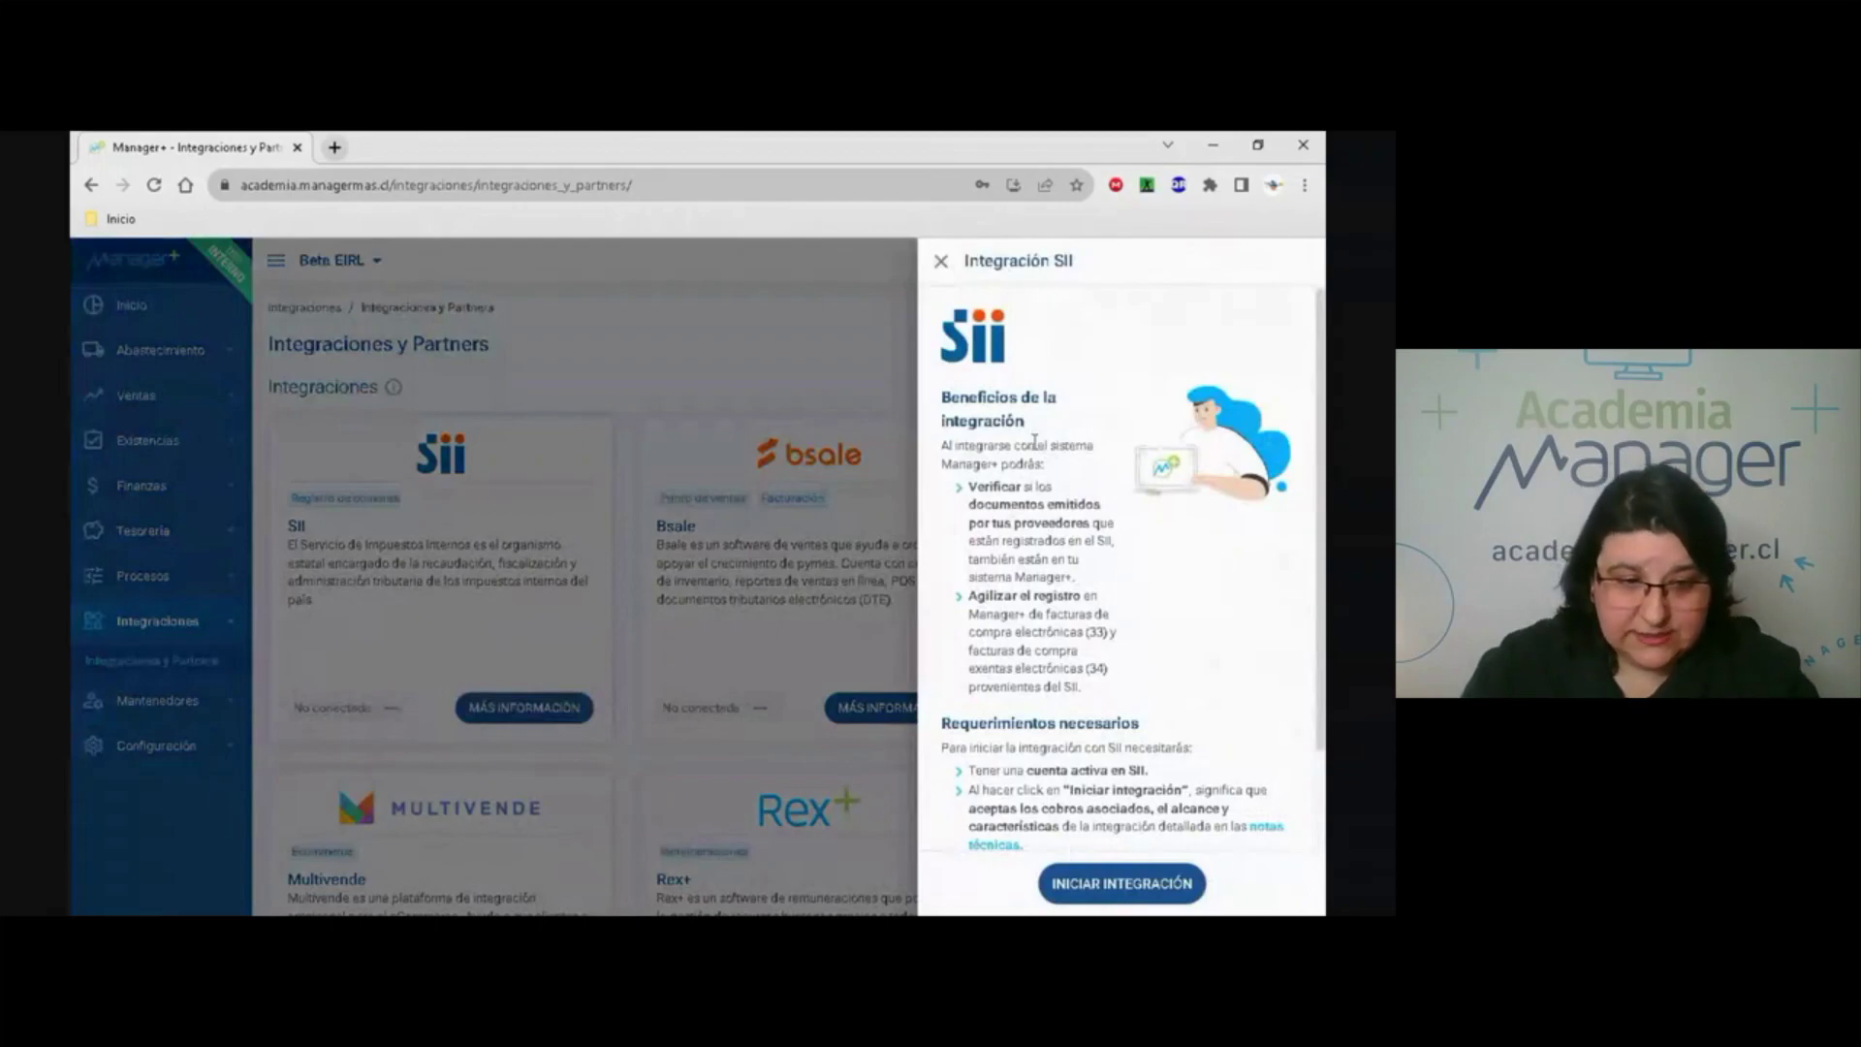
{"action": "scroll", "coordinate": [1034, 441], "scroll_direction": "down", "scroll_amount": 2}
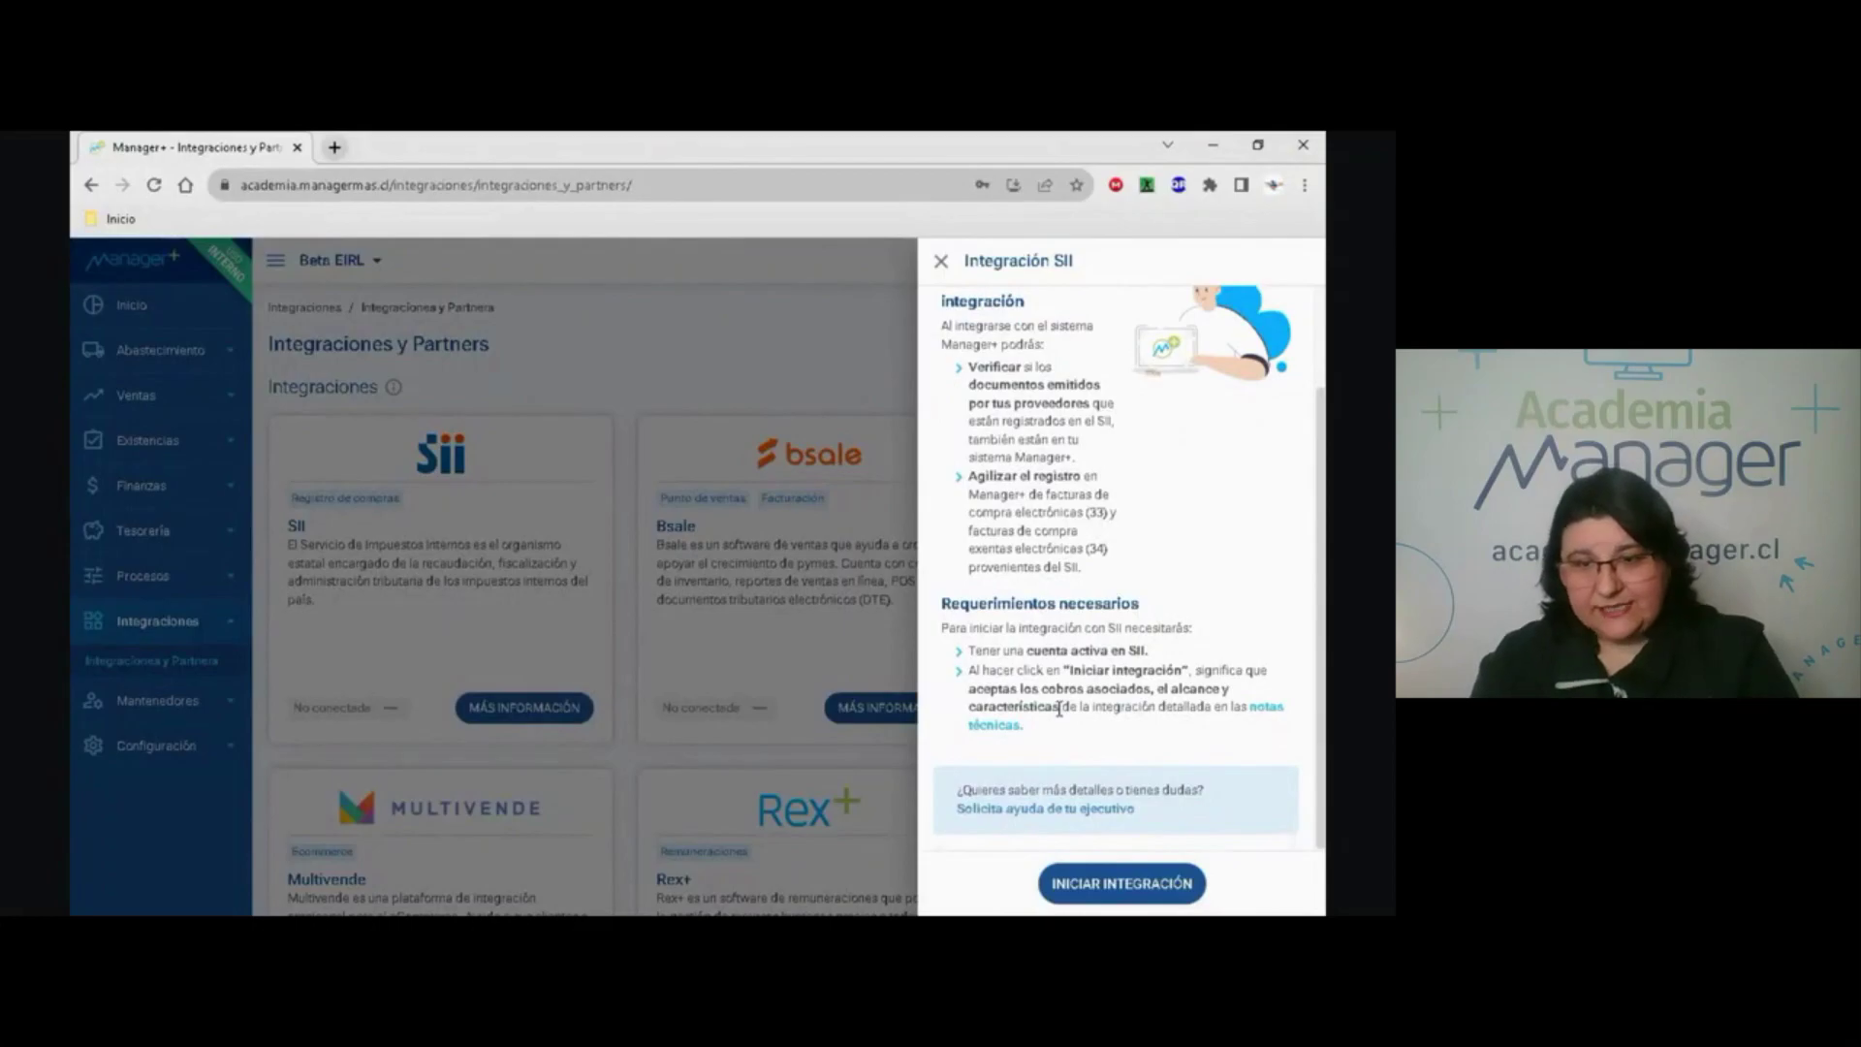
{"action": "left_click", "coordinate": [1129, 884]}
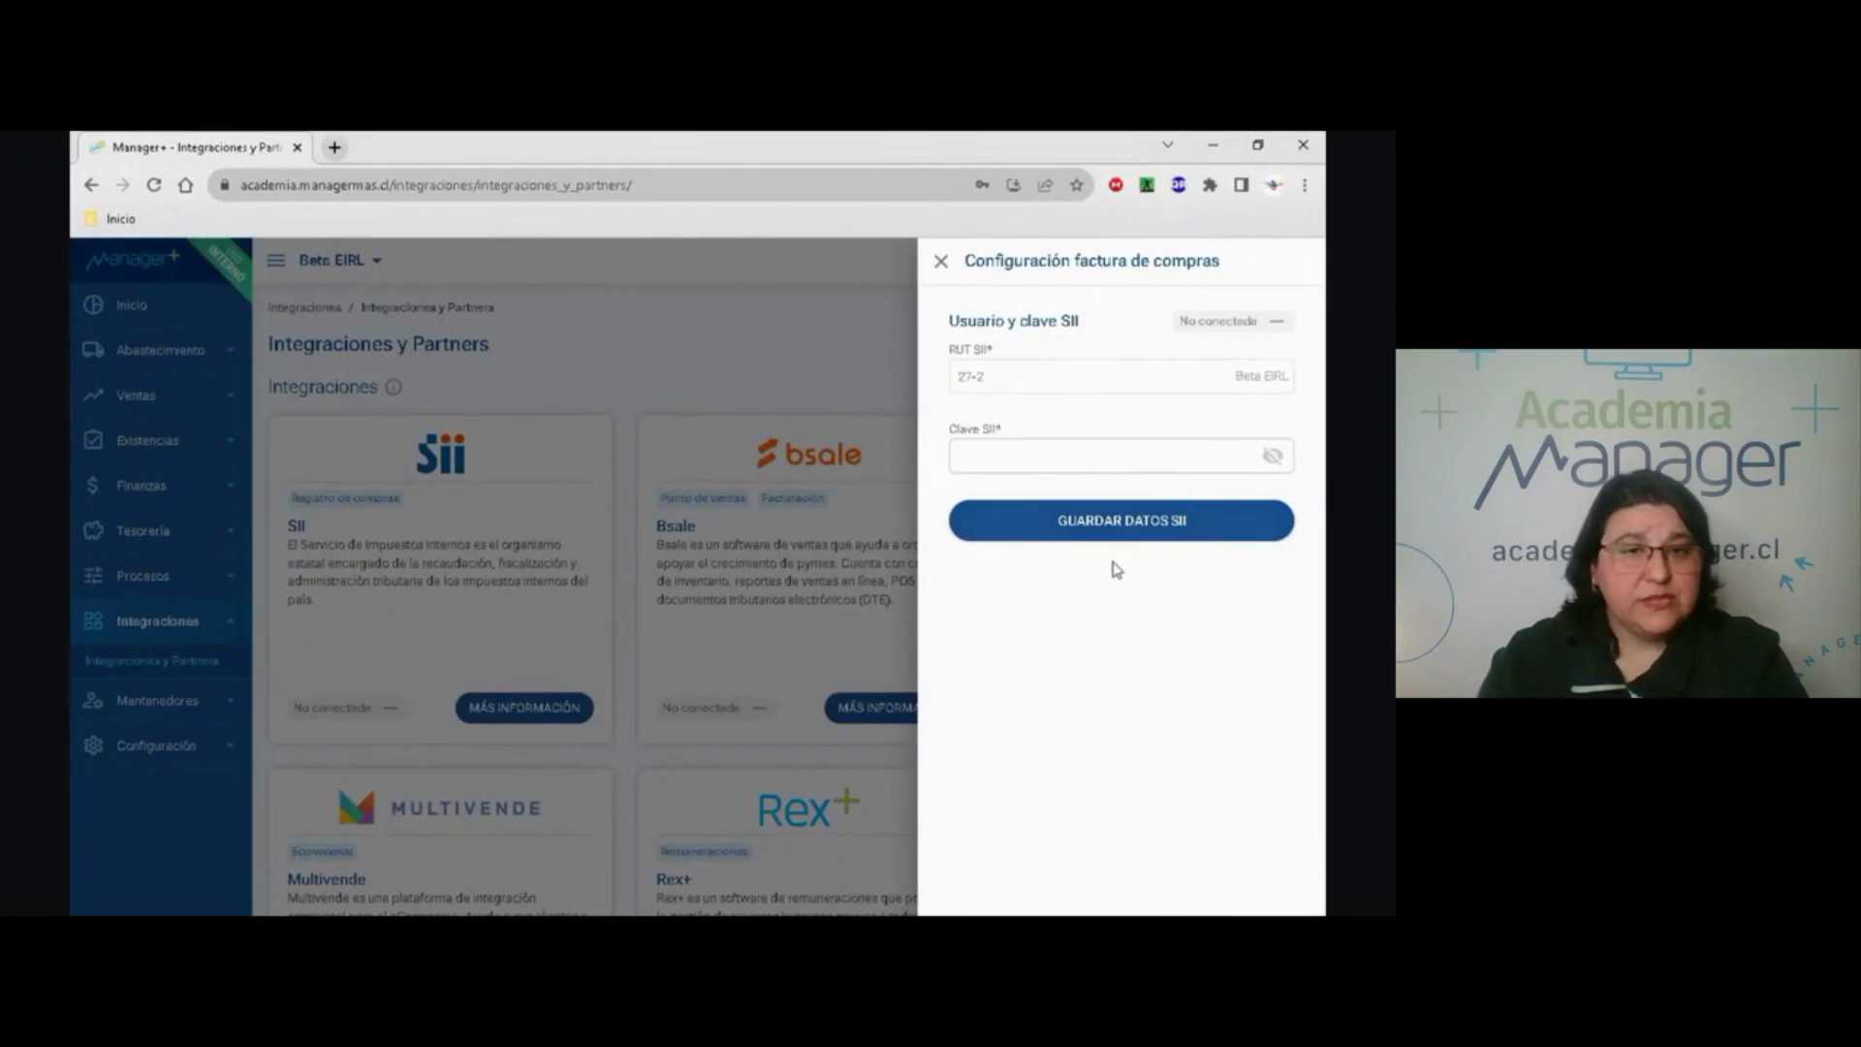
{"action": "left_click", "coordinate": [940, 261]}
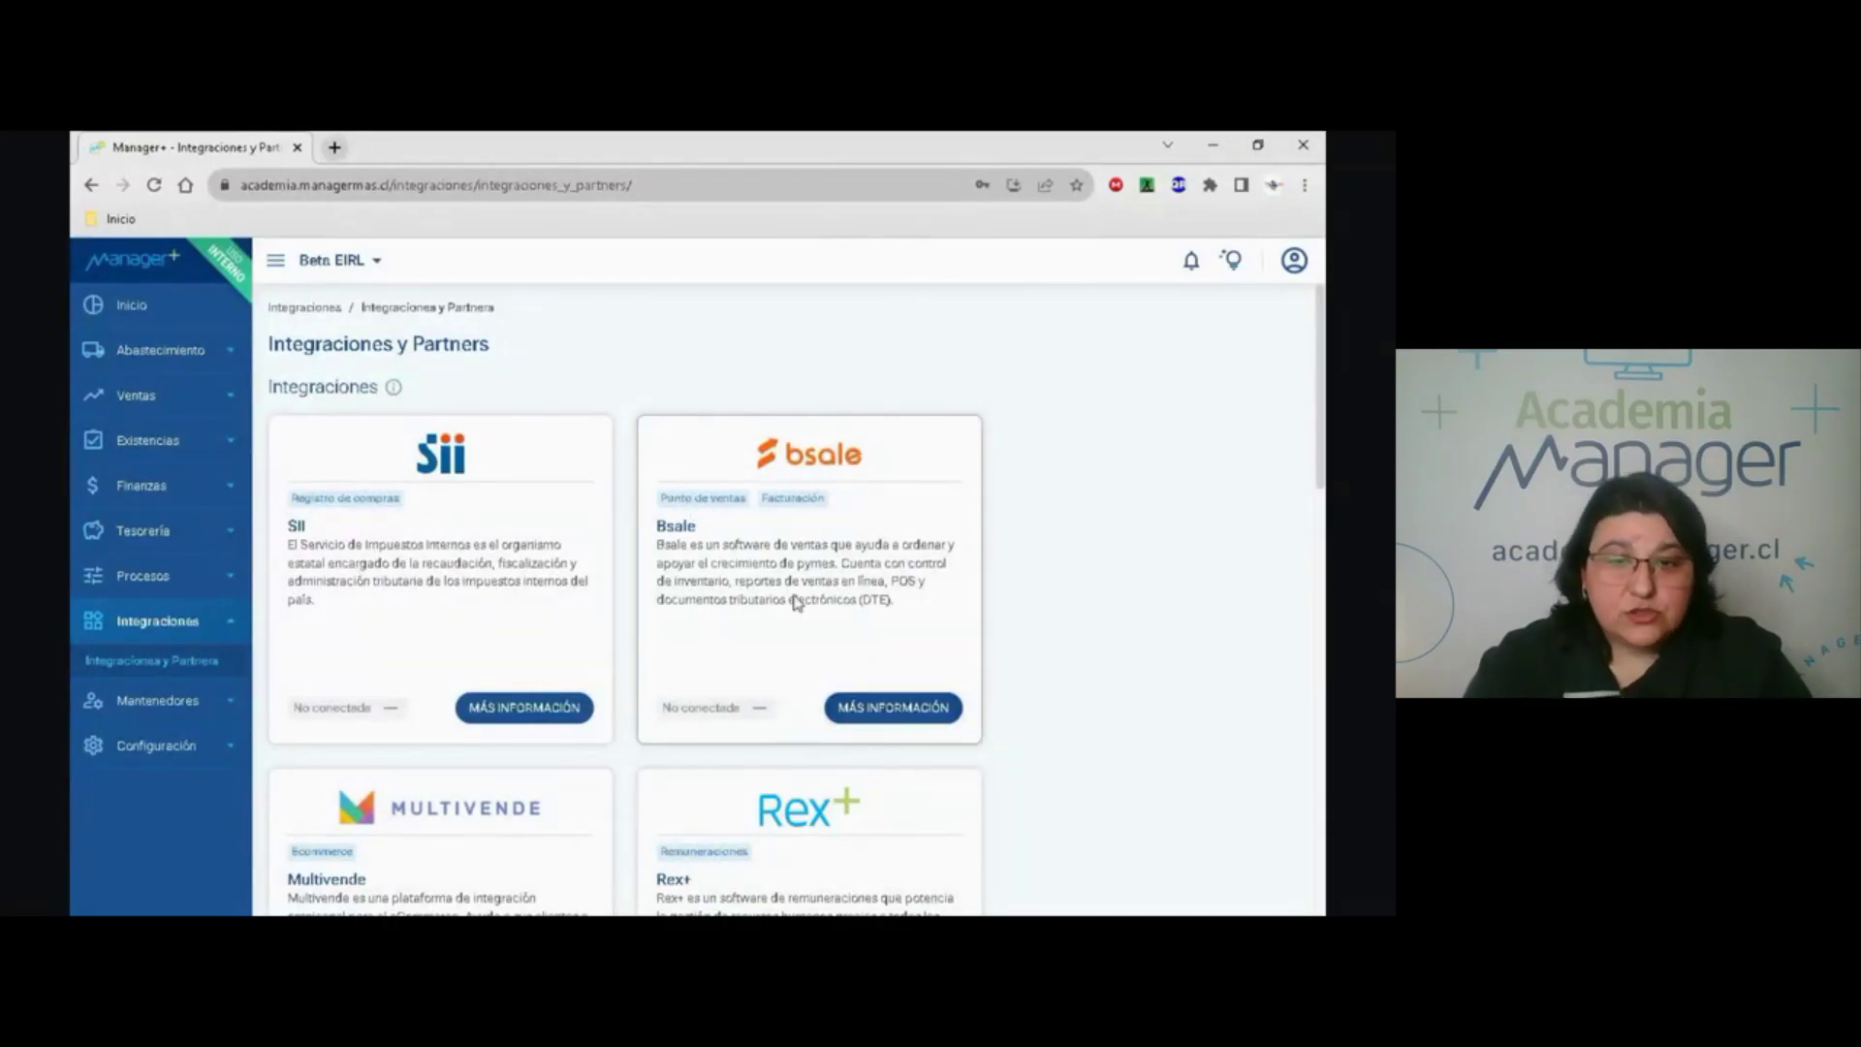
Examine the remaining integration cards and the Partners section with Duemint, Datawalt and Fingo, and return to the start of the page.
{"action": "scroll", "coordinate": [856, 690], "scroll_direction": "down", "scroll_amount": 4}
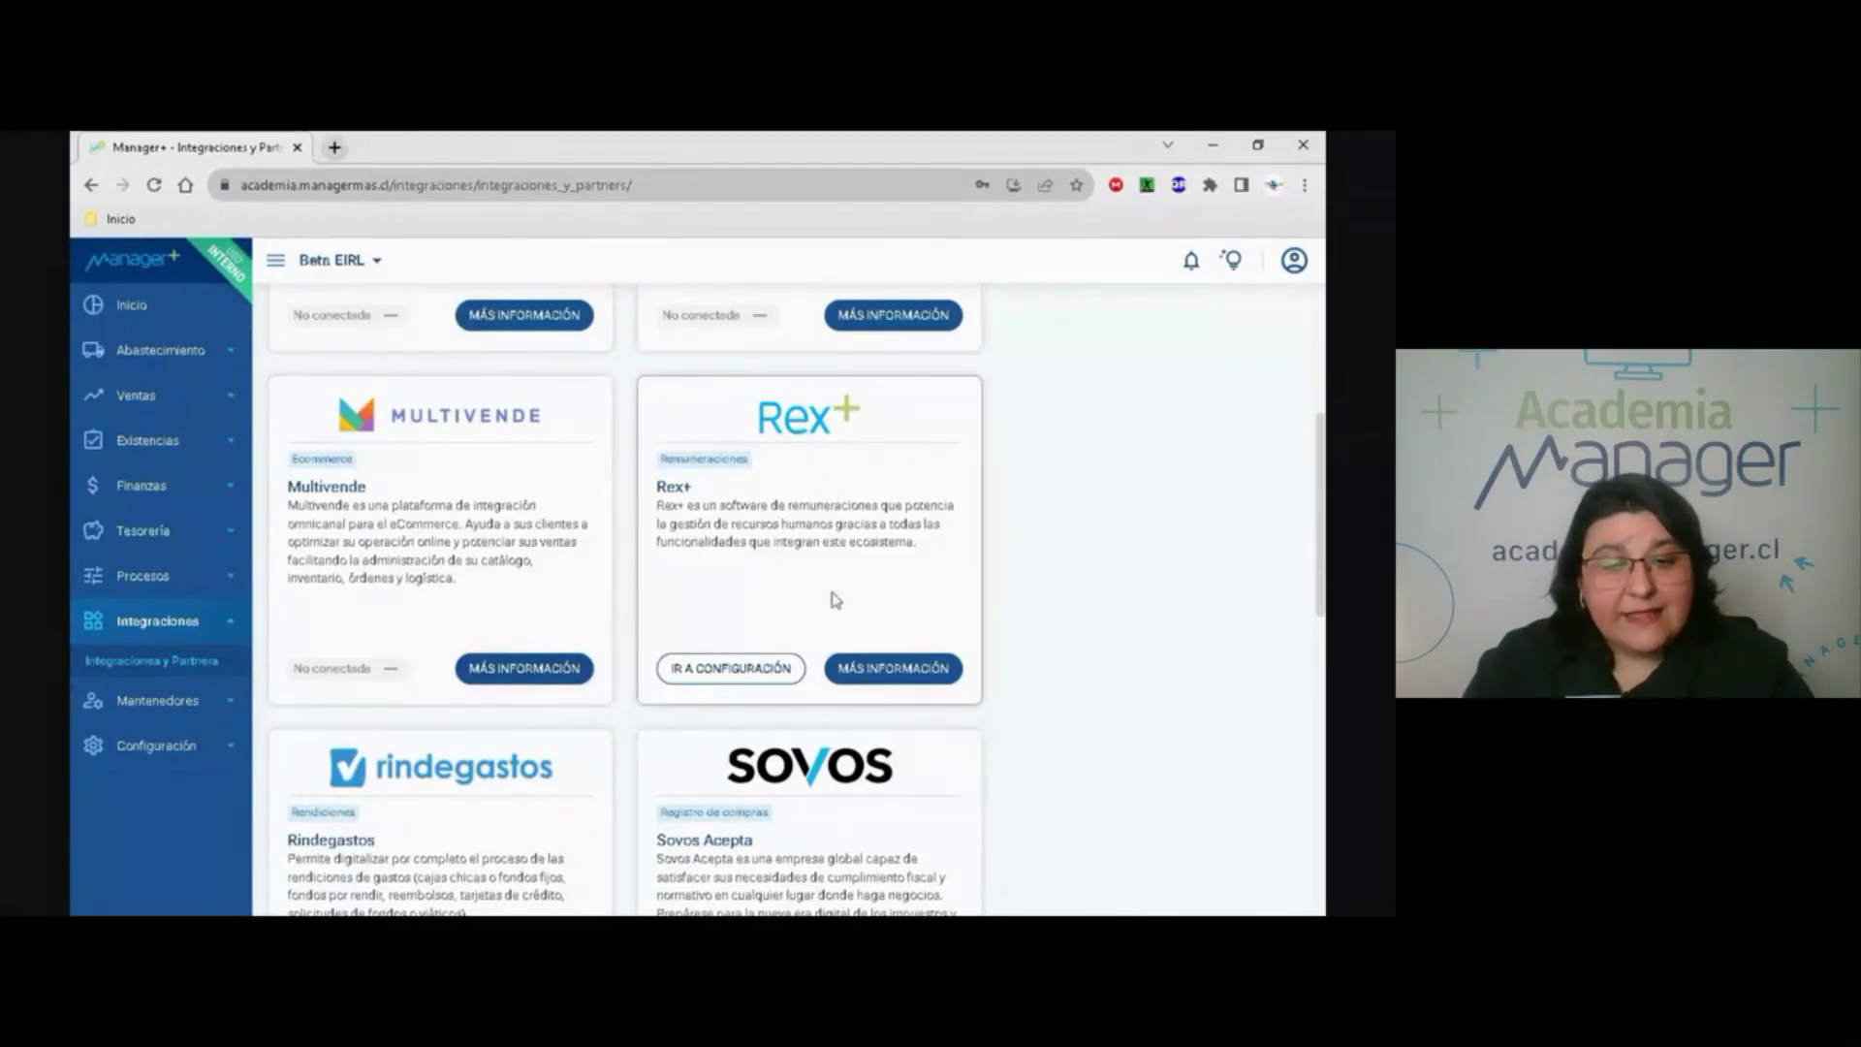
{"action": "scroll", "coordinate": [706, 714], "scroll_direction": "down", "scroll_amount": 3}
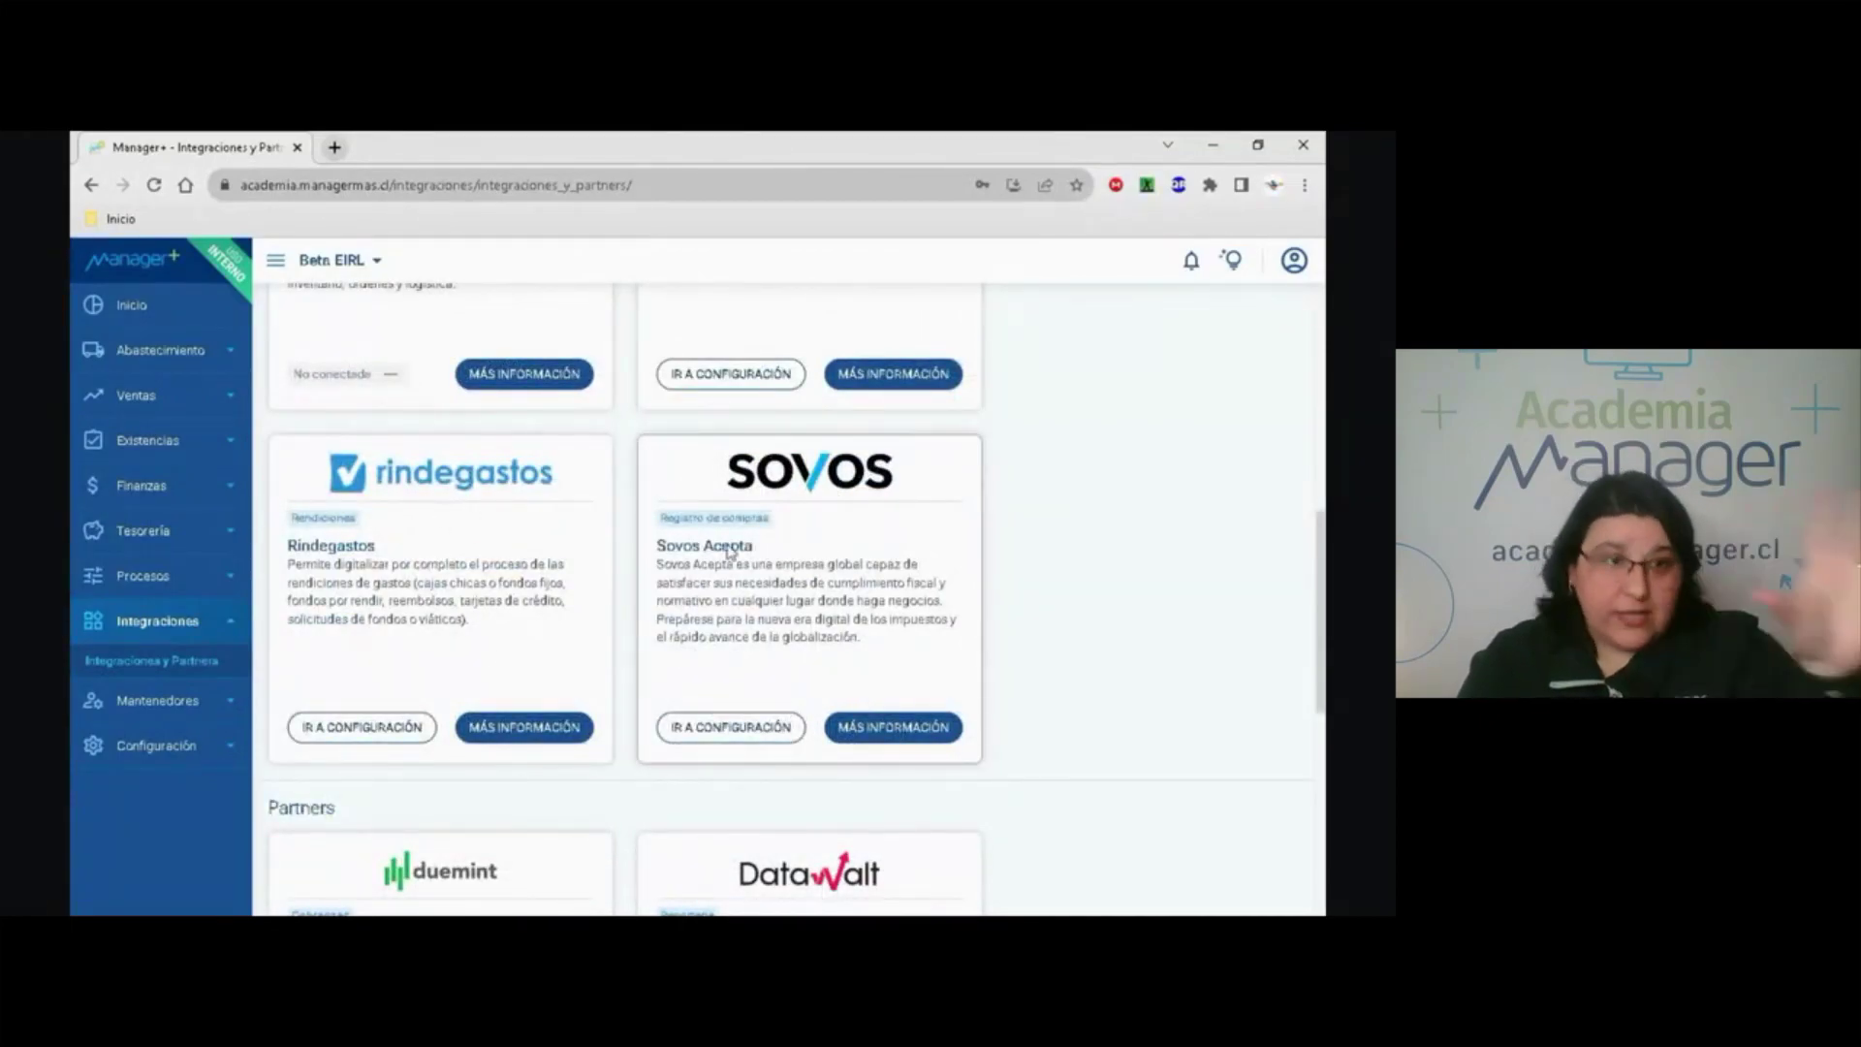
{"action": "scroll", "coordinate": [742, 649], "scroll_direction": "down", "scroll_amount": 4}
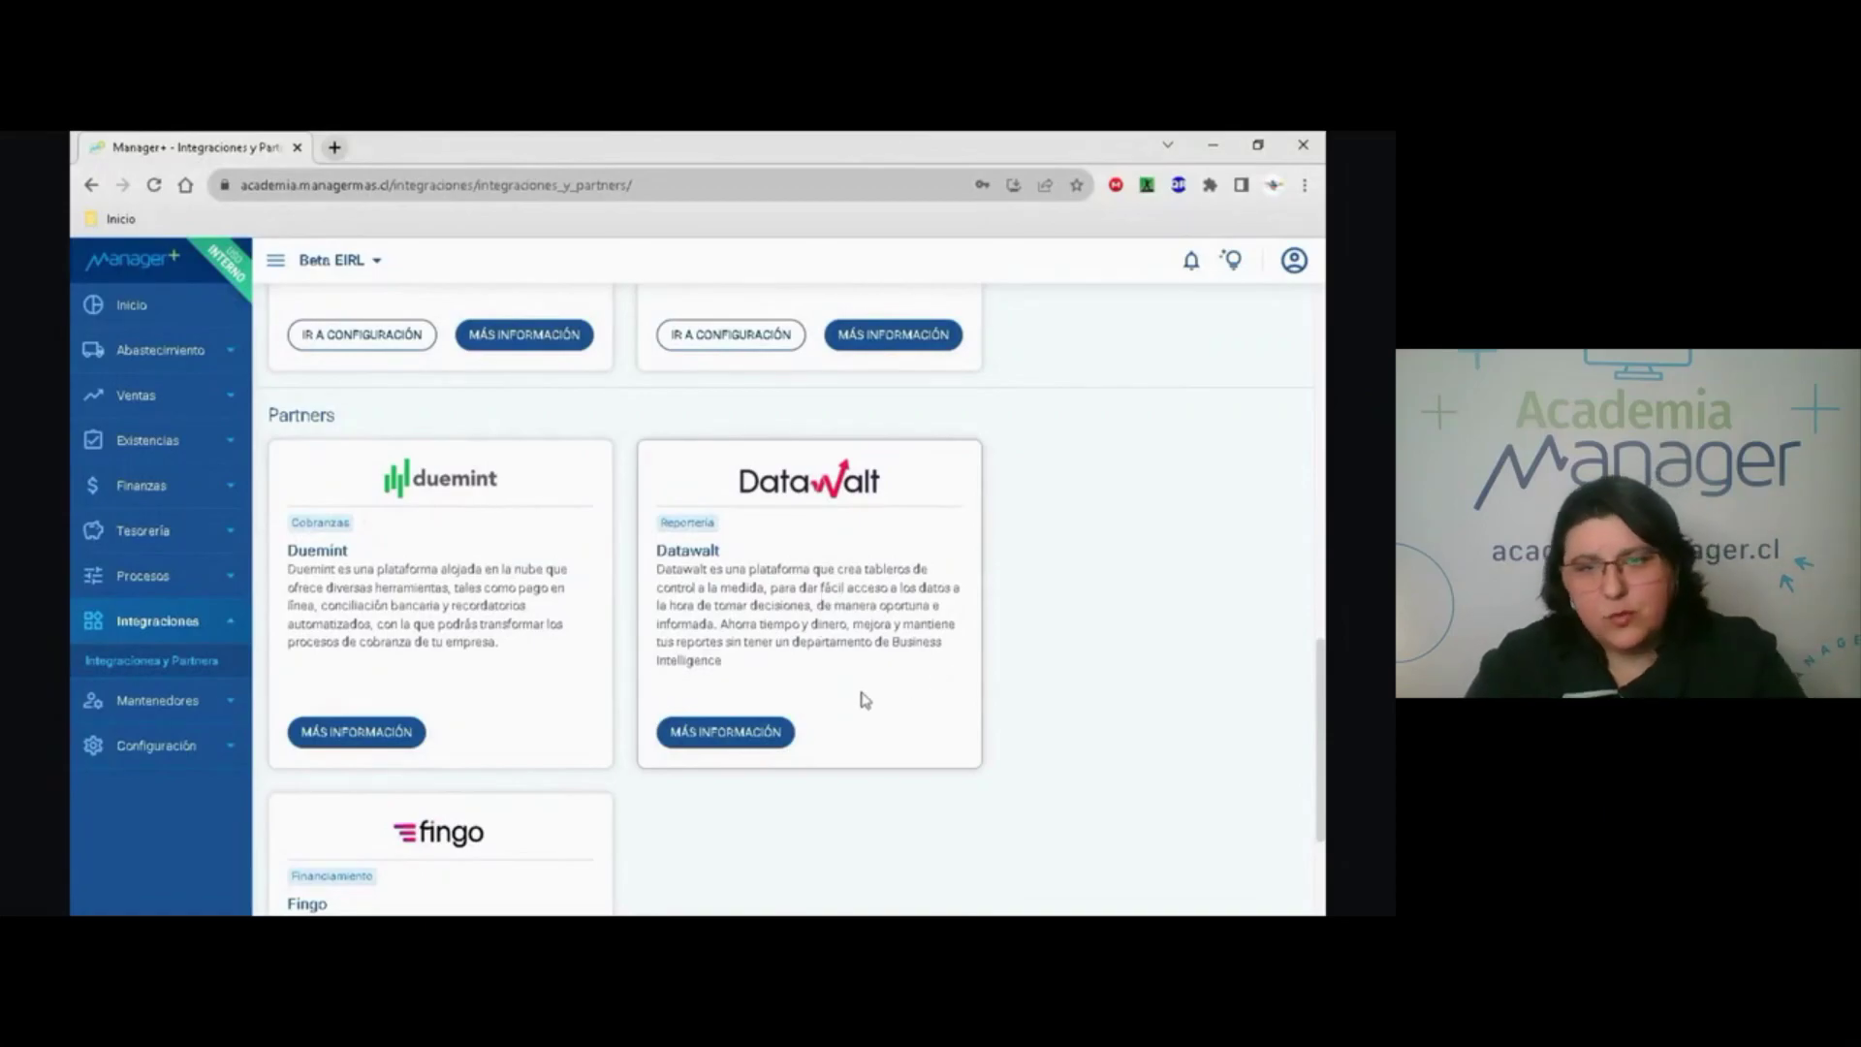
{"action": "scroll", "coordinate": [883, 690], "scroll_direction": "down", "scroll_amount": 3}
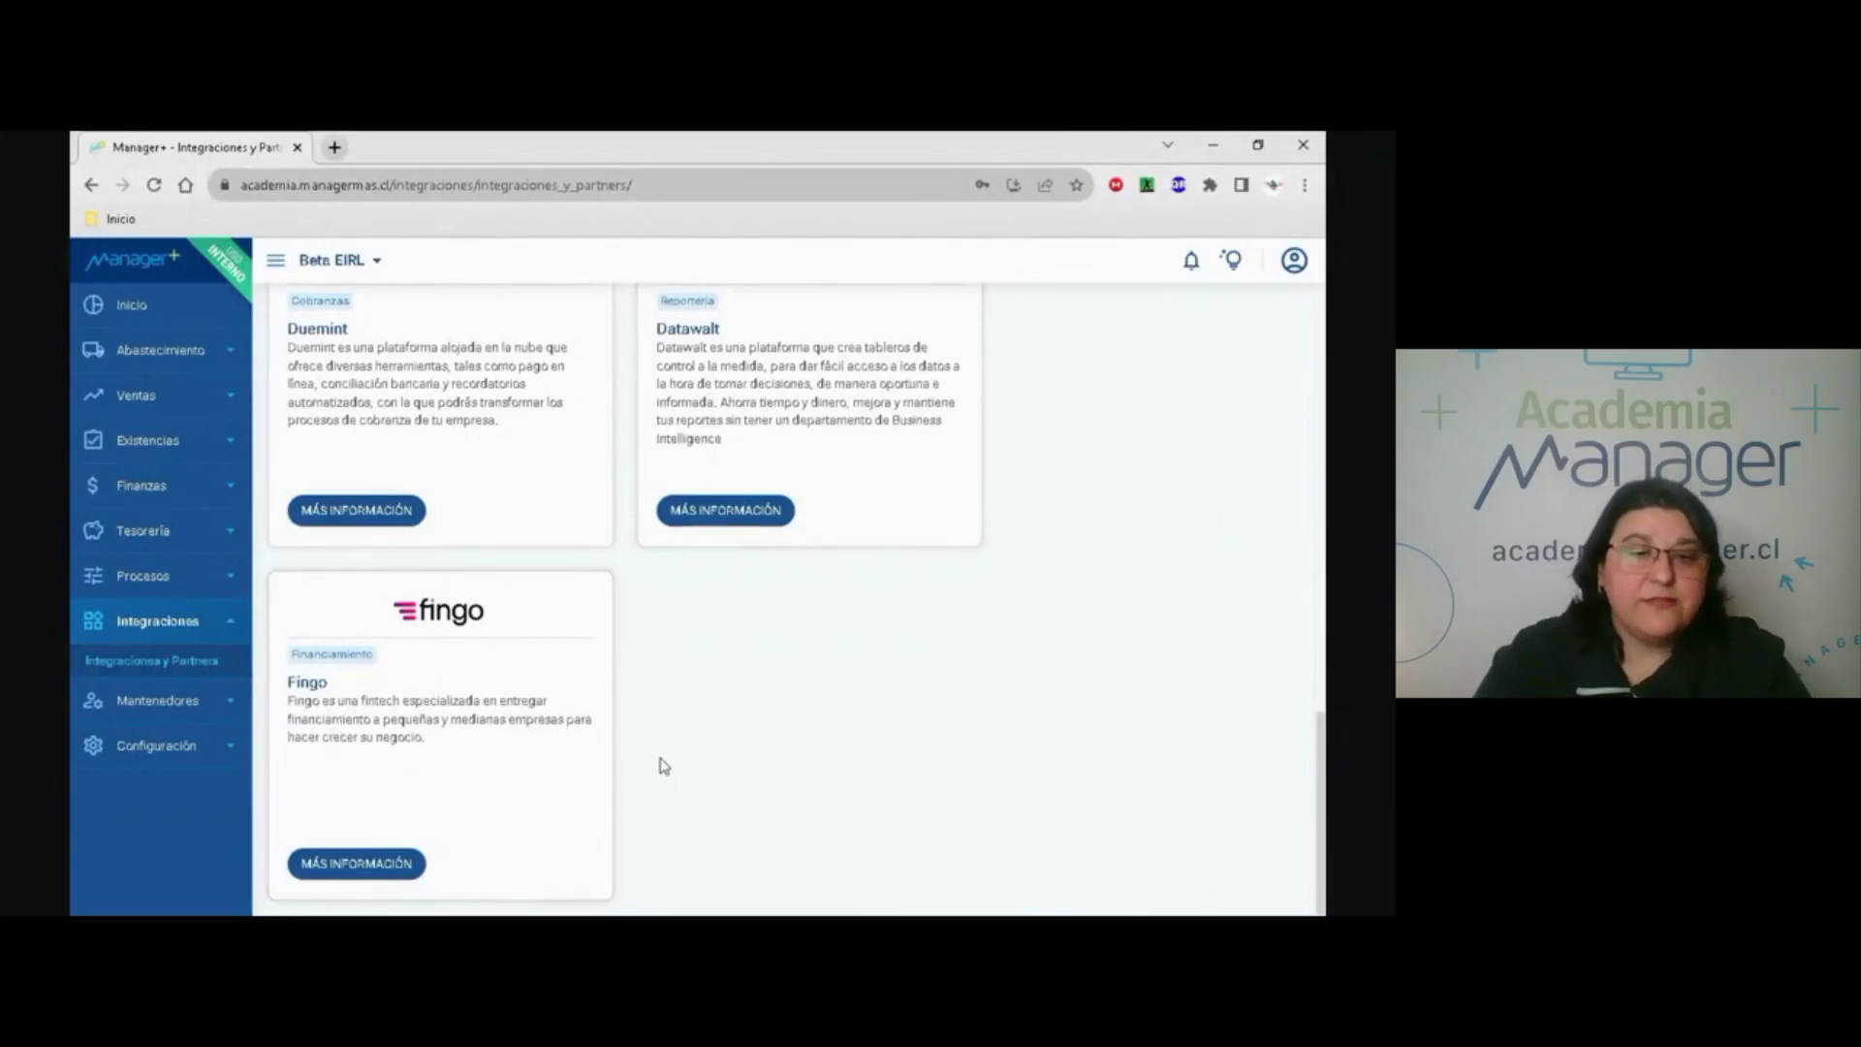
{"action": "scroll", "coordinate": [684, 748], "scroll_direction": "up", "scroll_amount": 8}
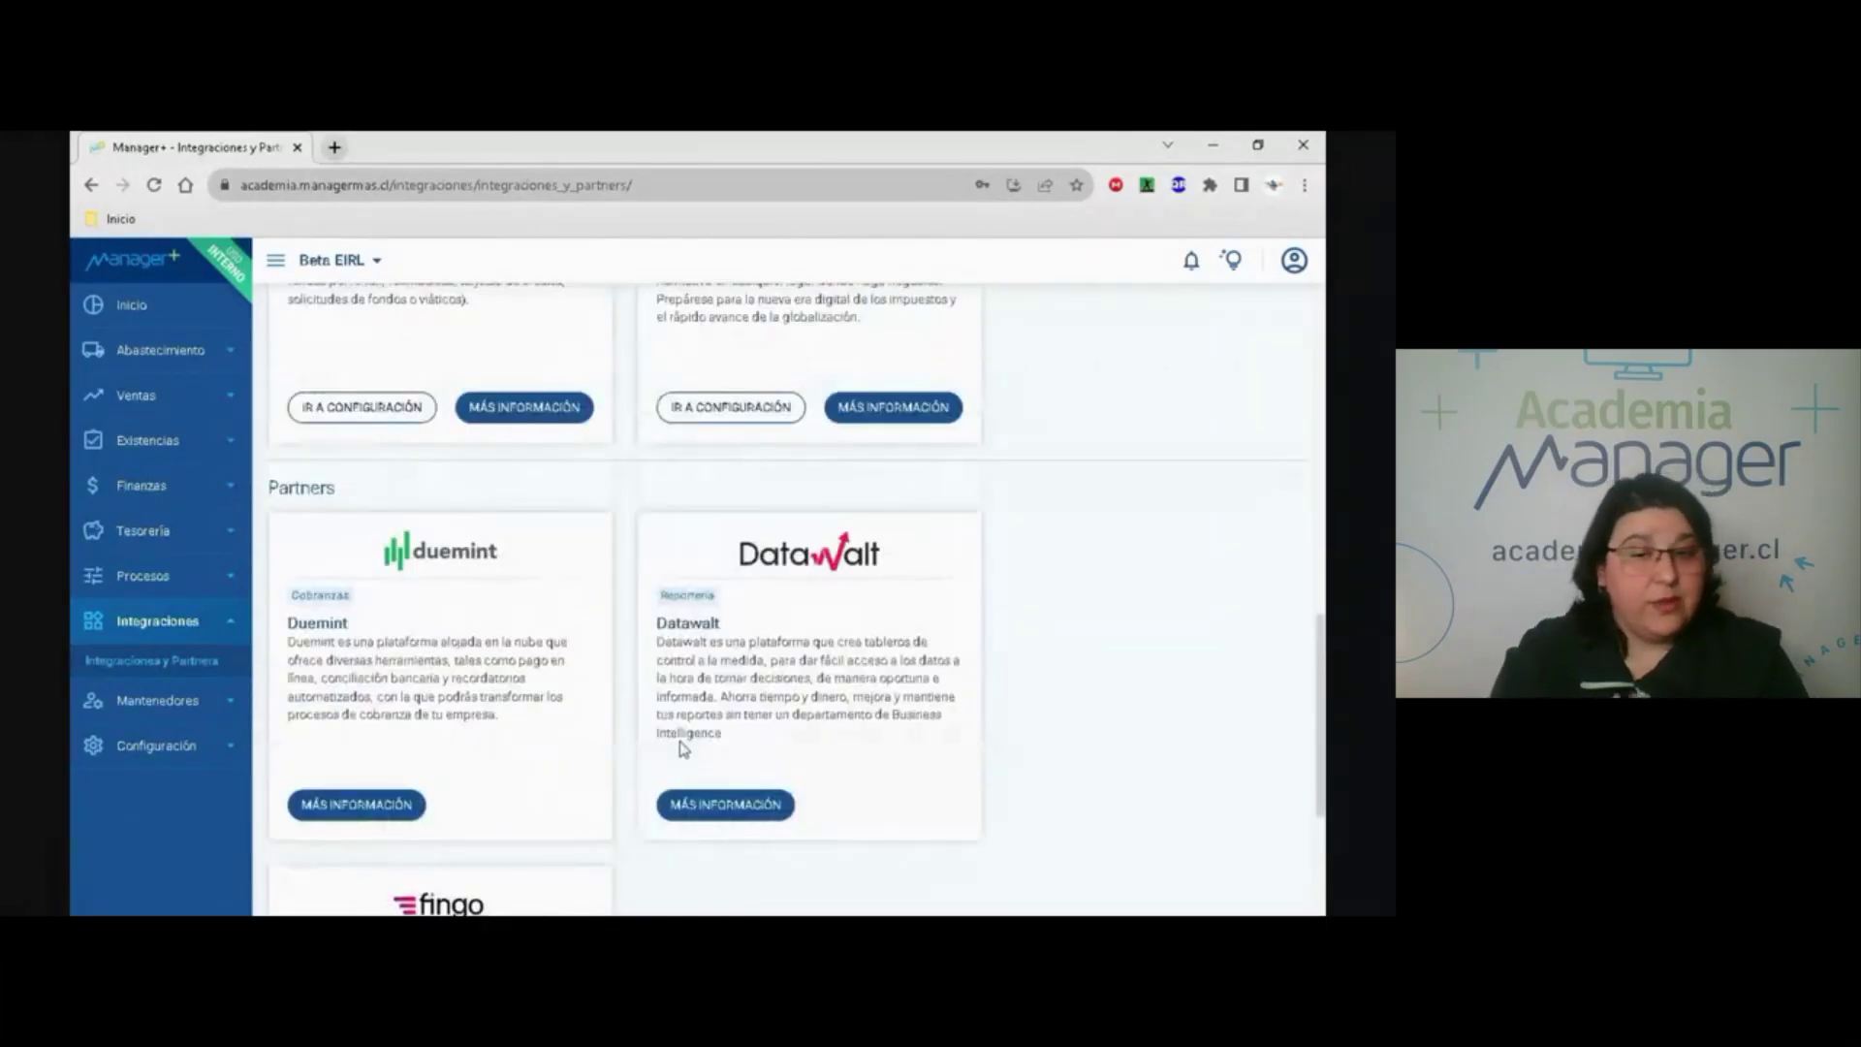
{"action": "scroll", "coordinate": [683, 748], "scroll_direction": "up", "scroll_amount": 6}
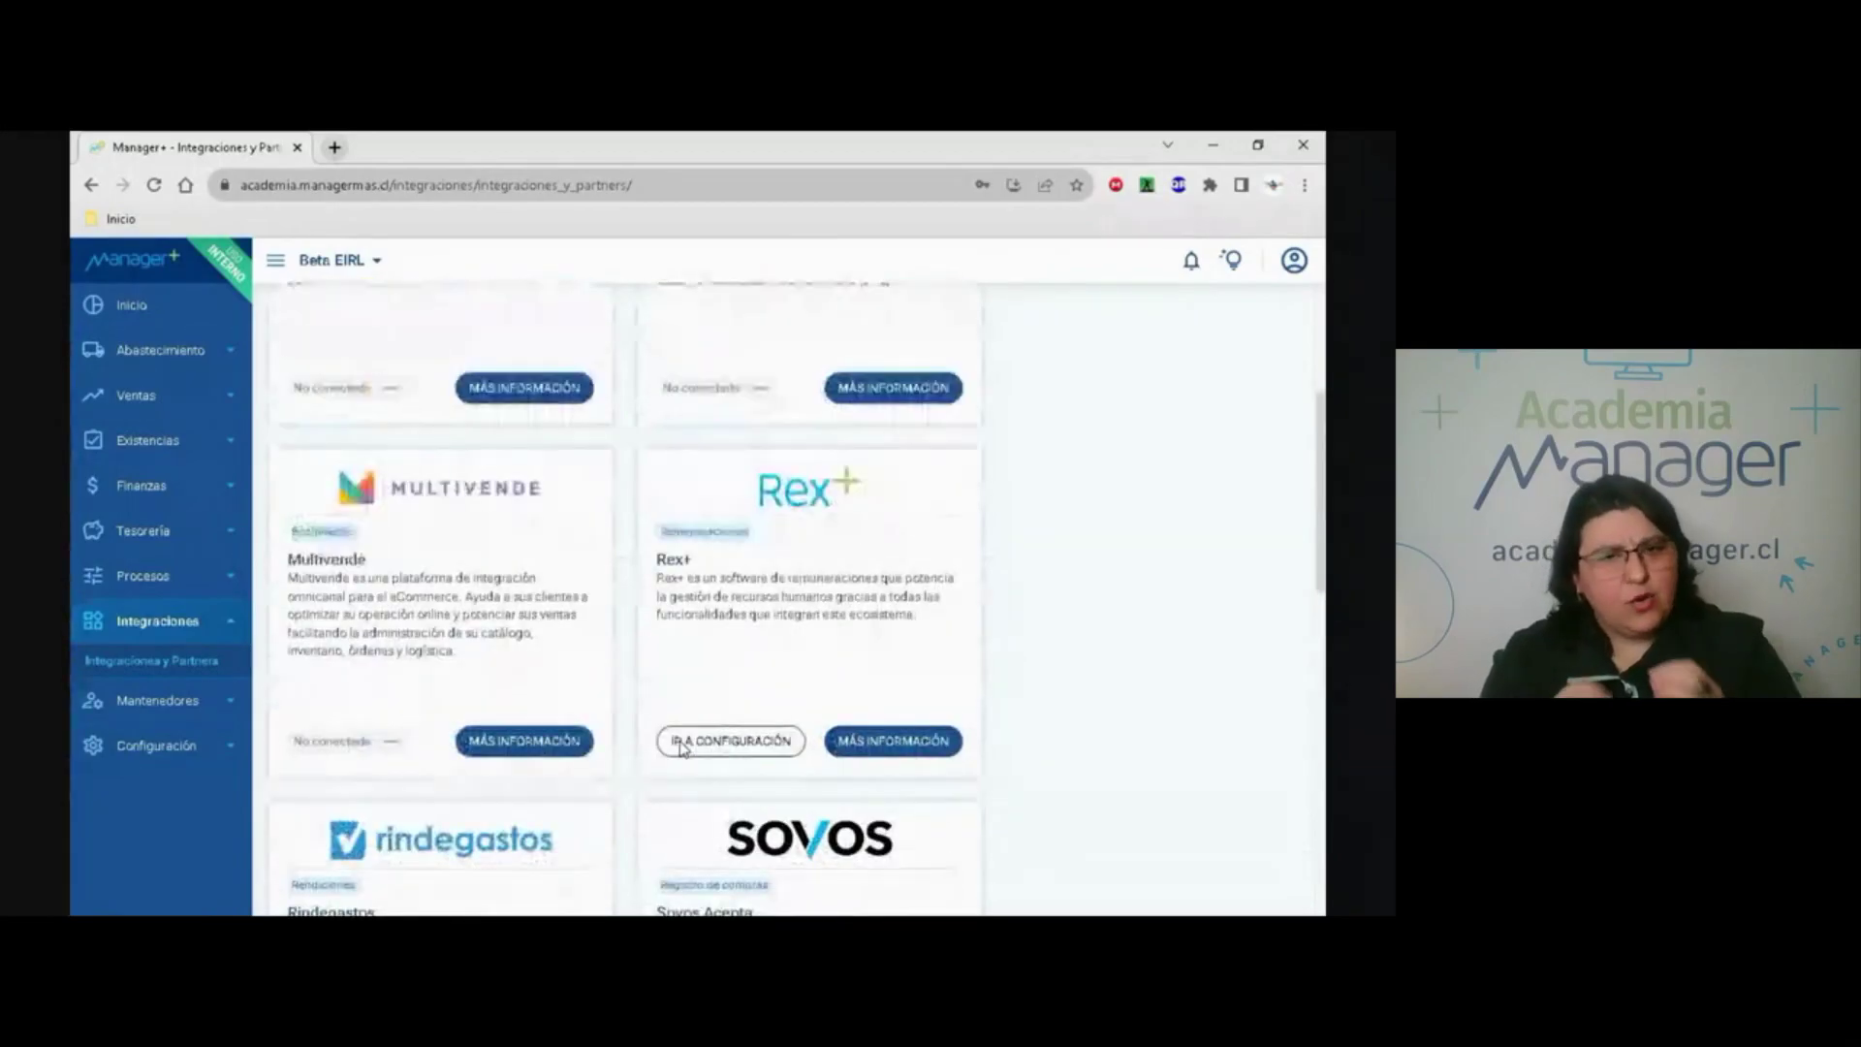
{"action": "scroll", "coordinate": [684, 748], "scroll_direction": "up", "scroll_amount": 1}
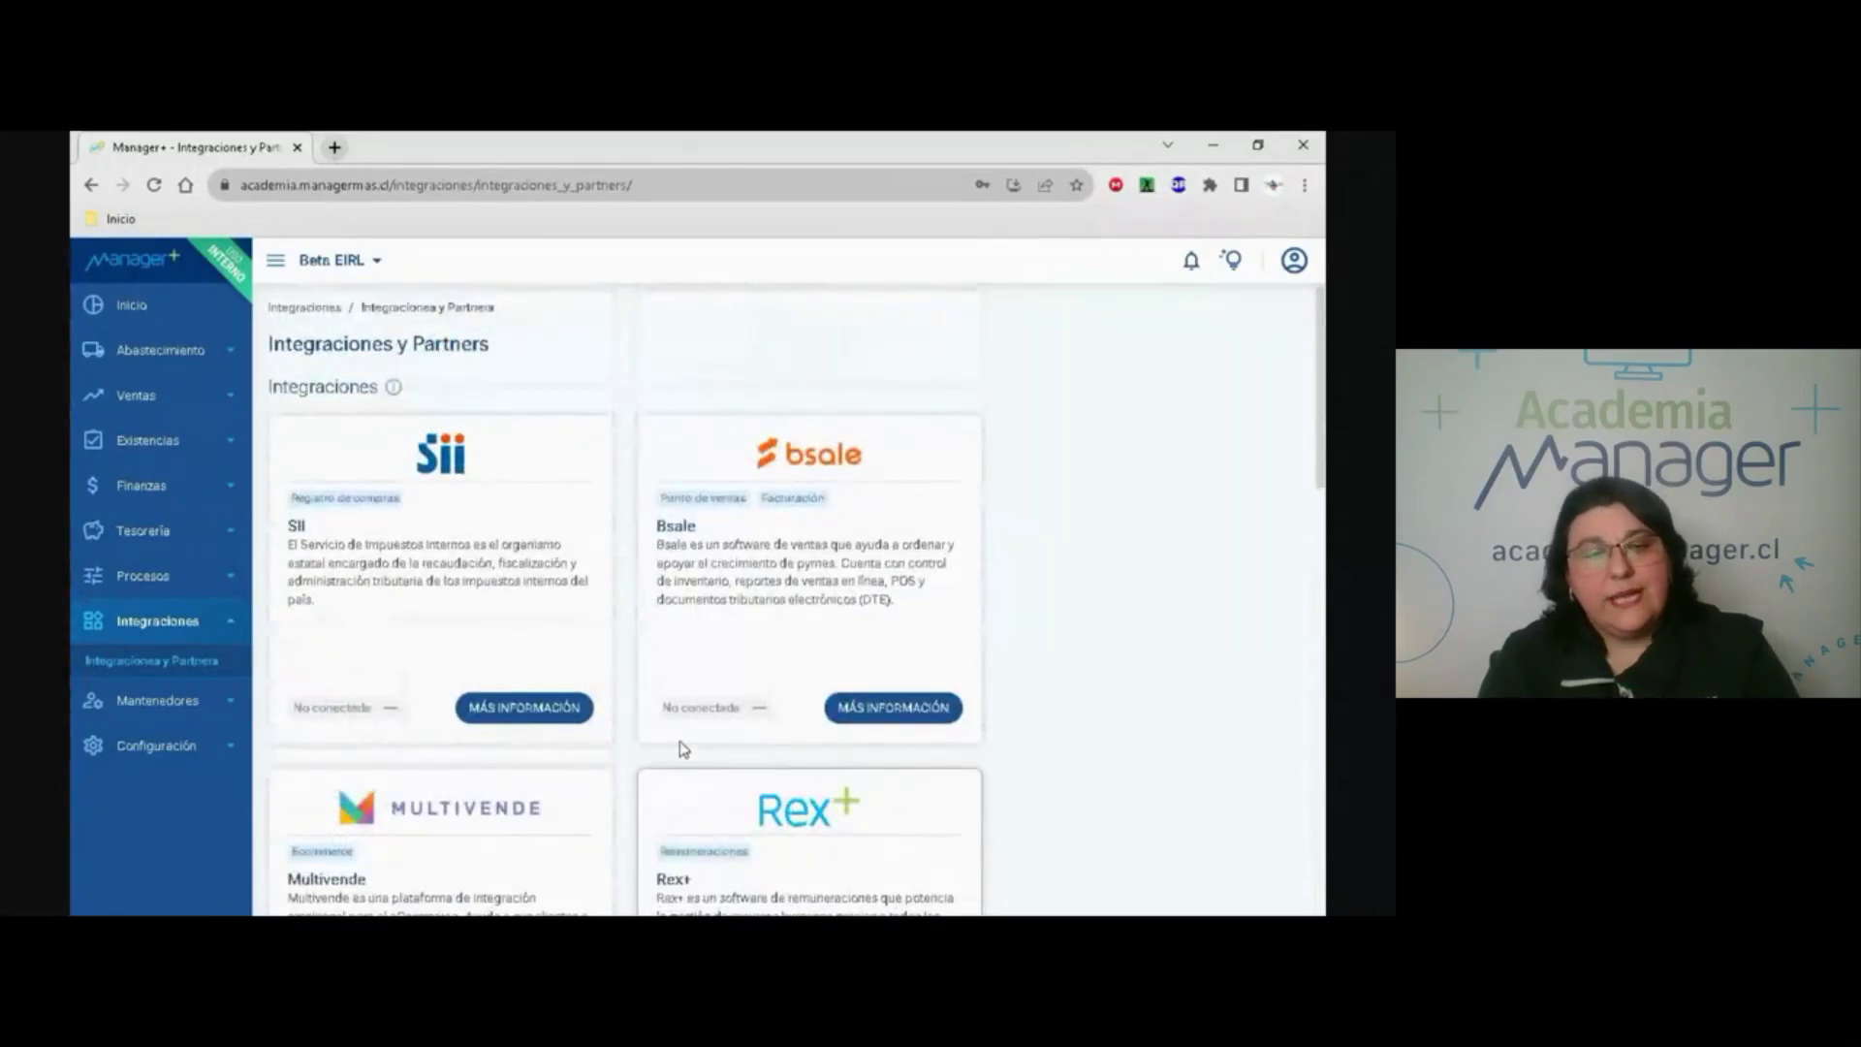